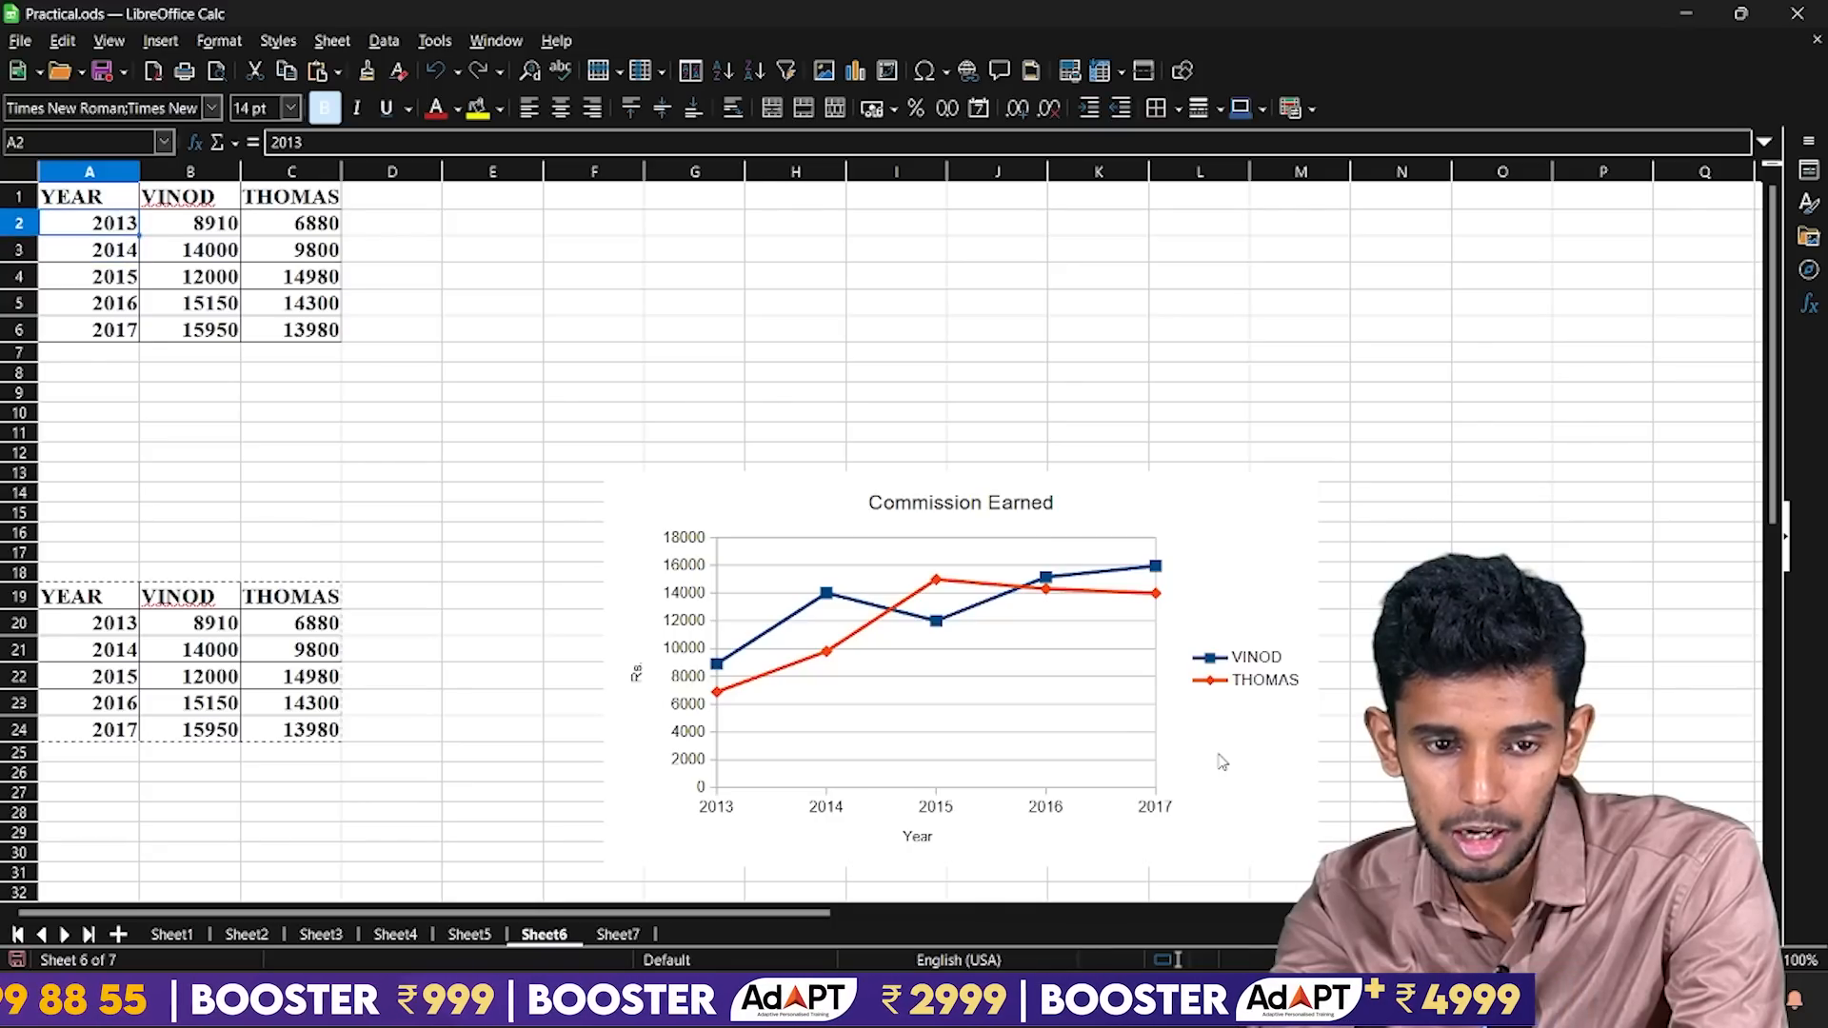
Review the years in A2:A6 and the first commission column's values in B2:B6 on Sheet6.
key("Down")
key("Down")
key("Down")
key("Down")
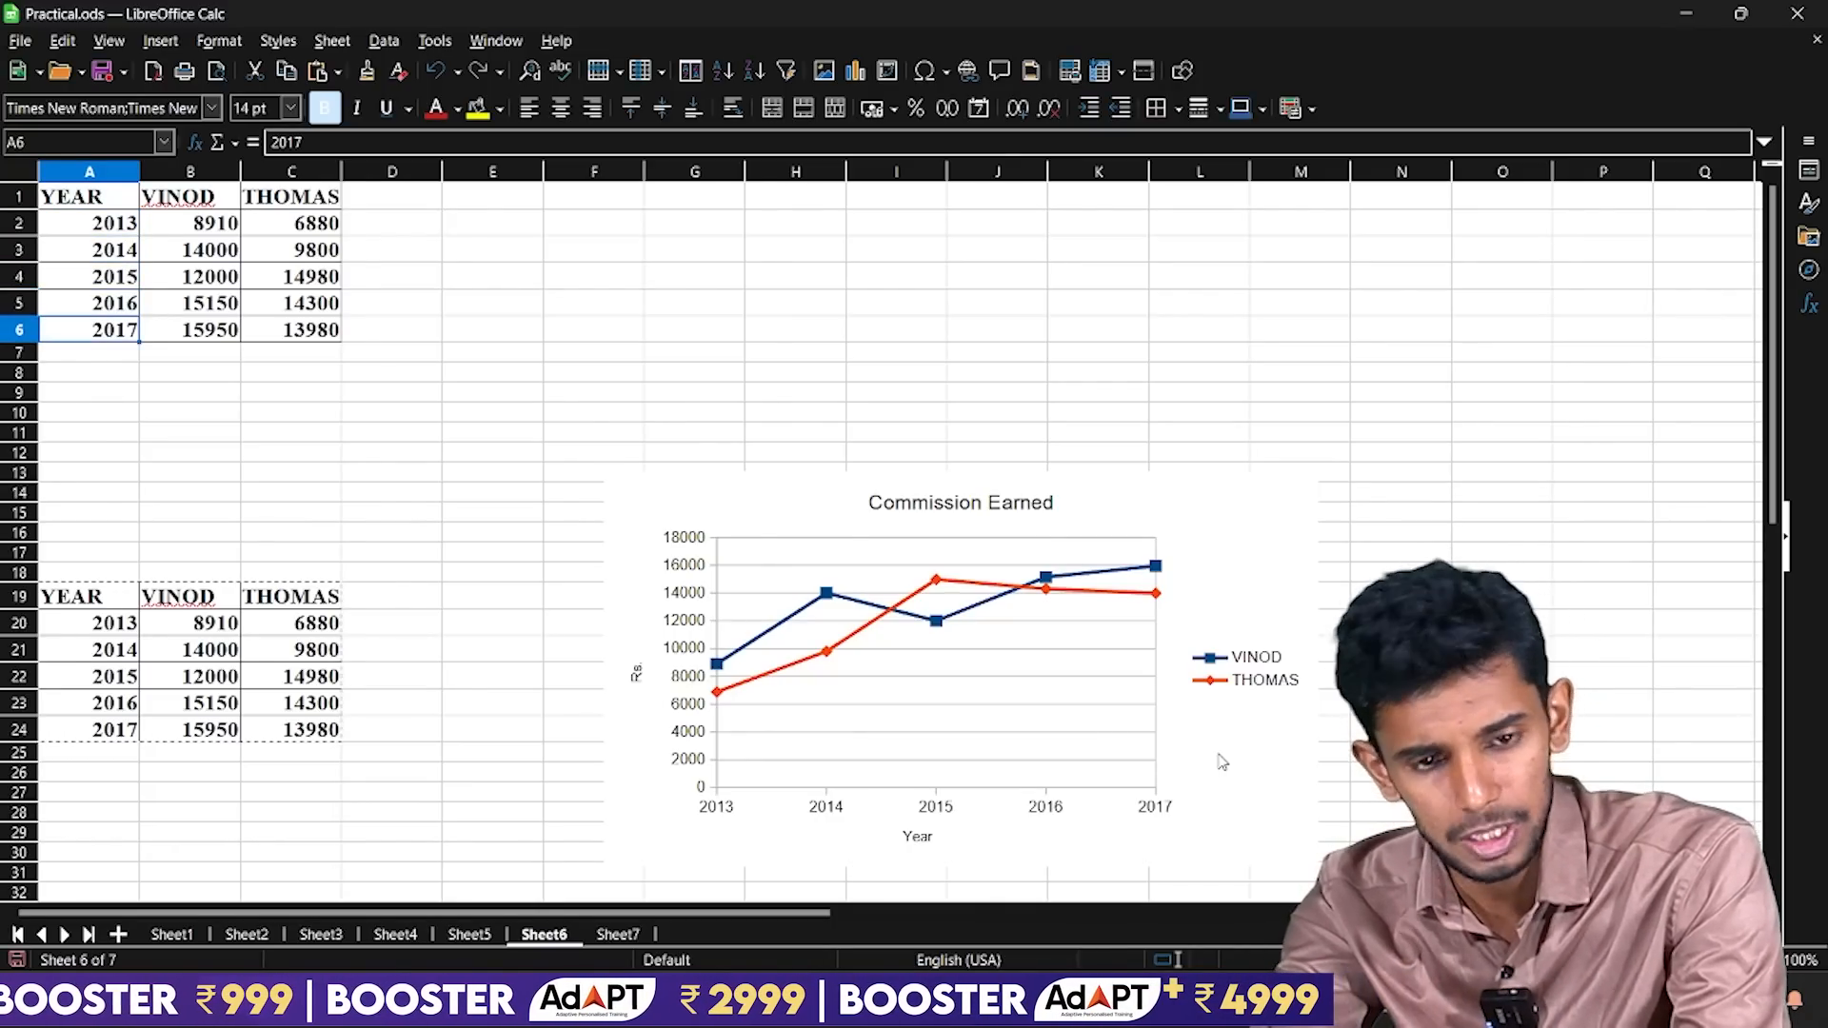
key("Right")
key("Up")
key("Up")
key("Up")
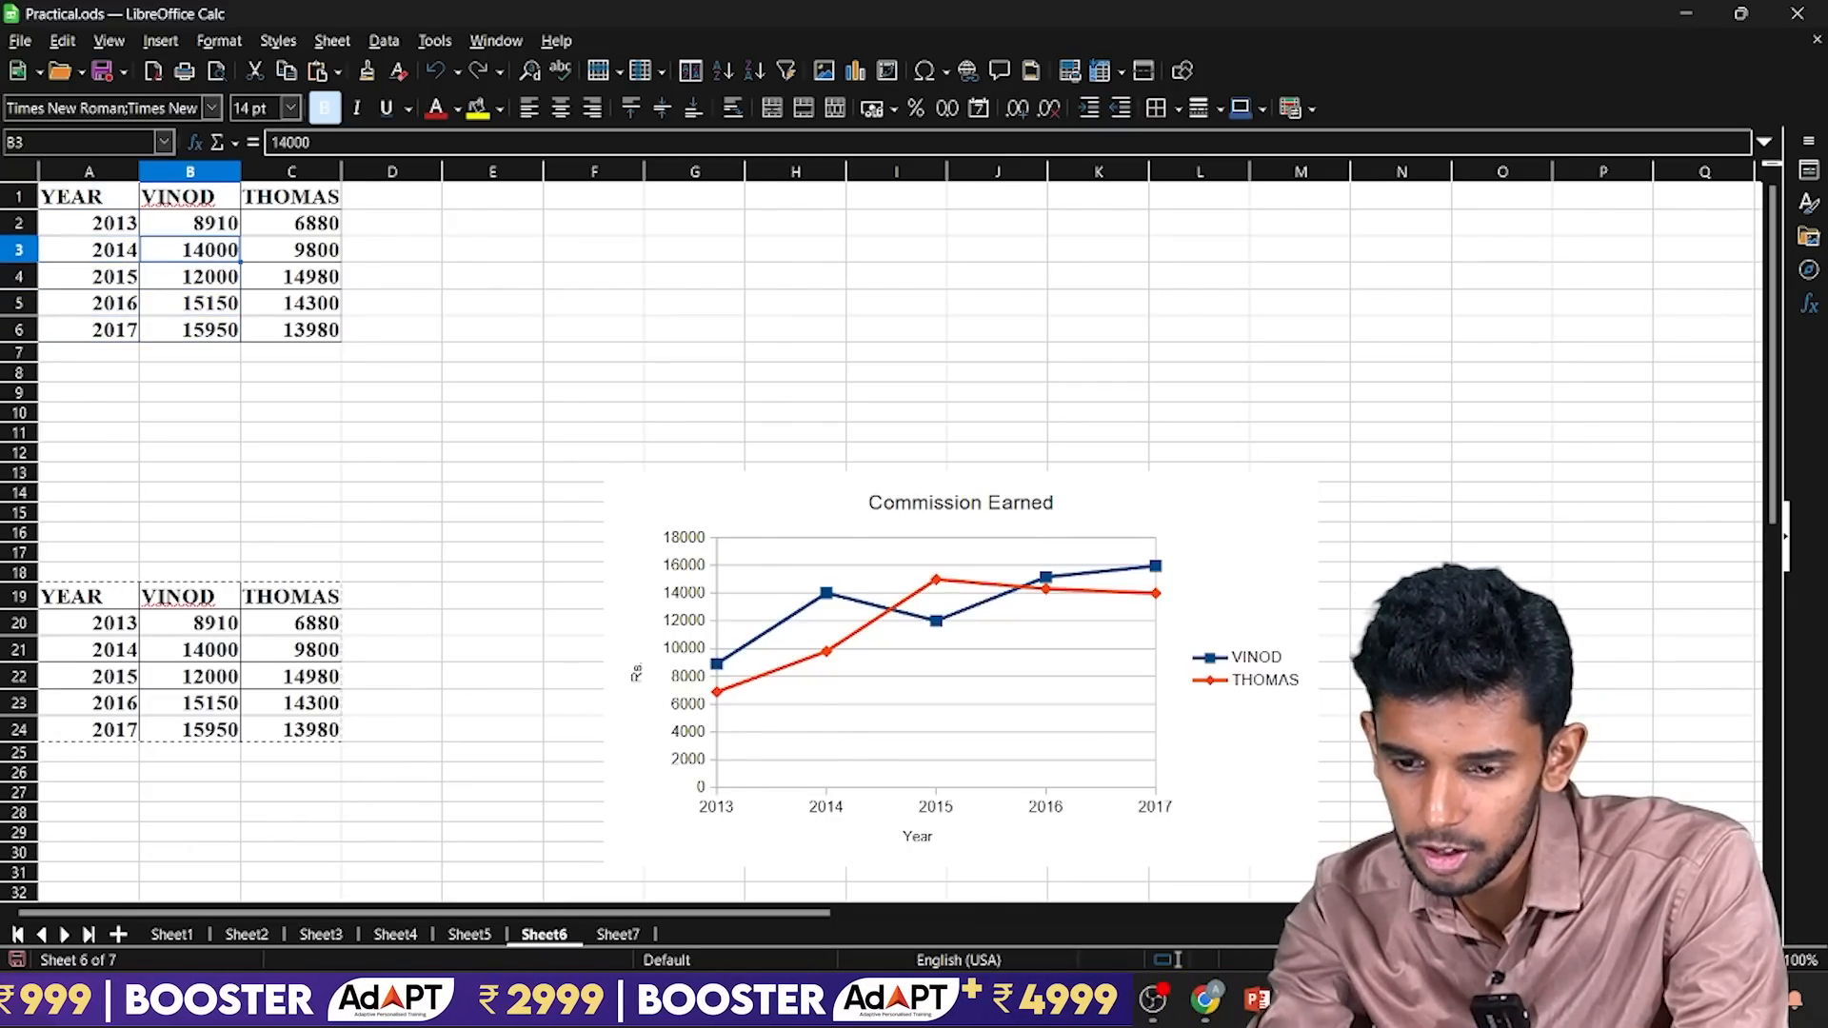
scroll(981, 773, "up", 2, "ctrl")
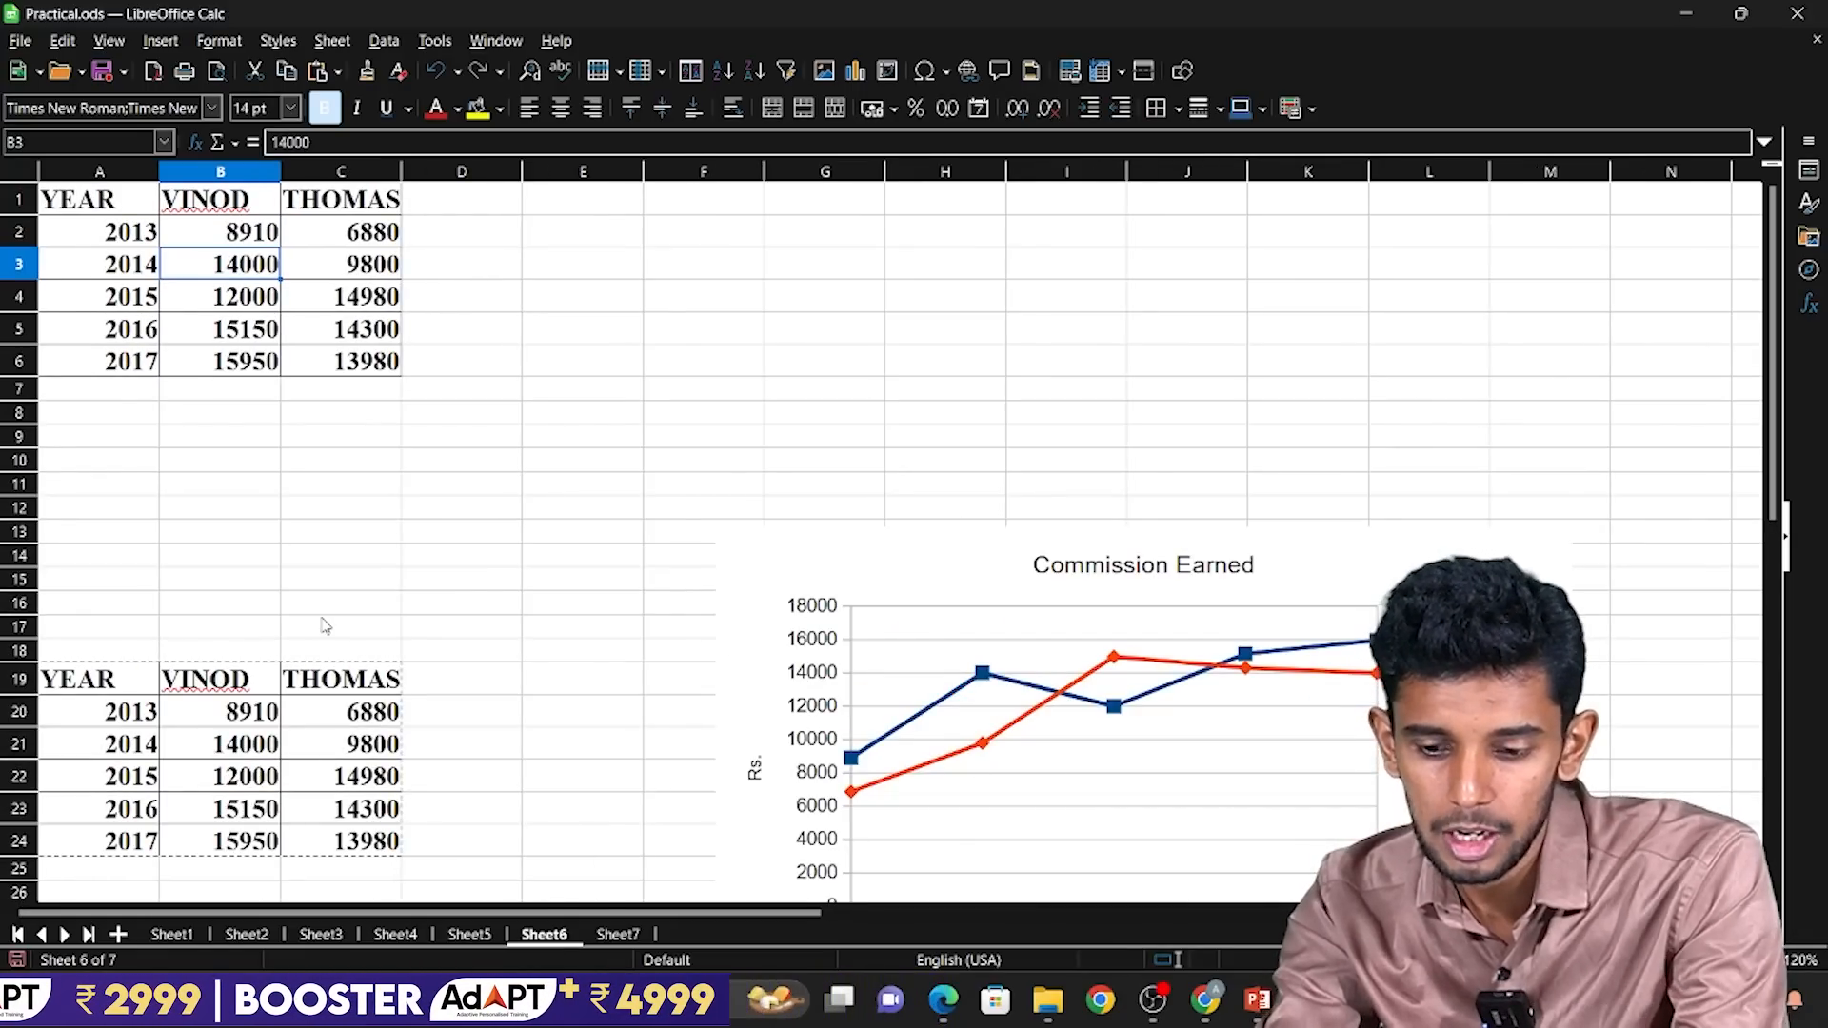
key("Up")
key("Up")
key("Down")
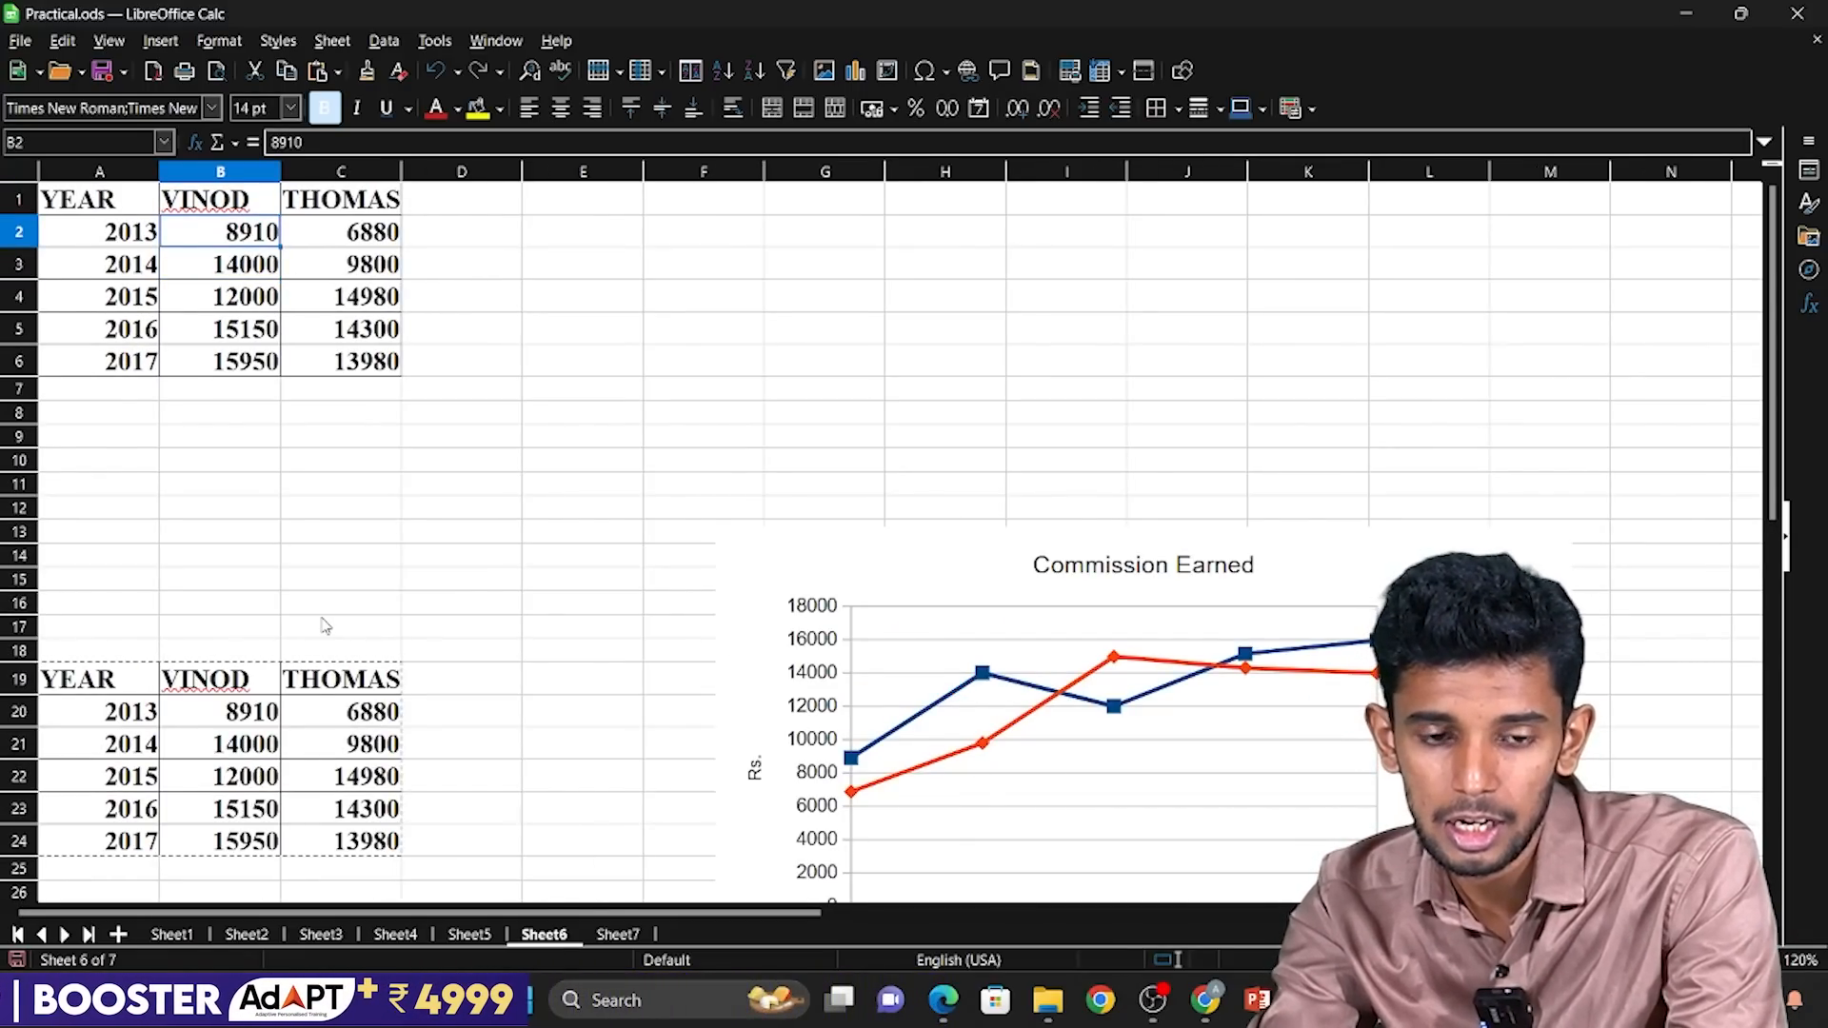
key("Down")
key("Down")
key("Down")
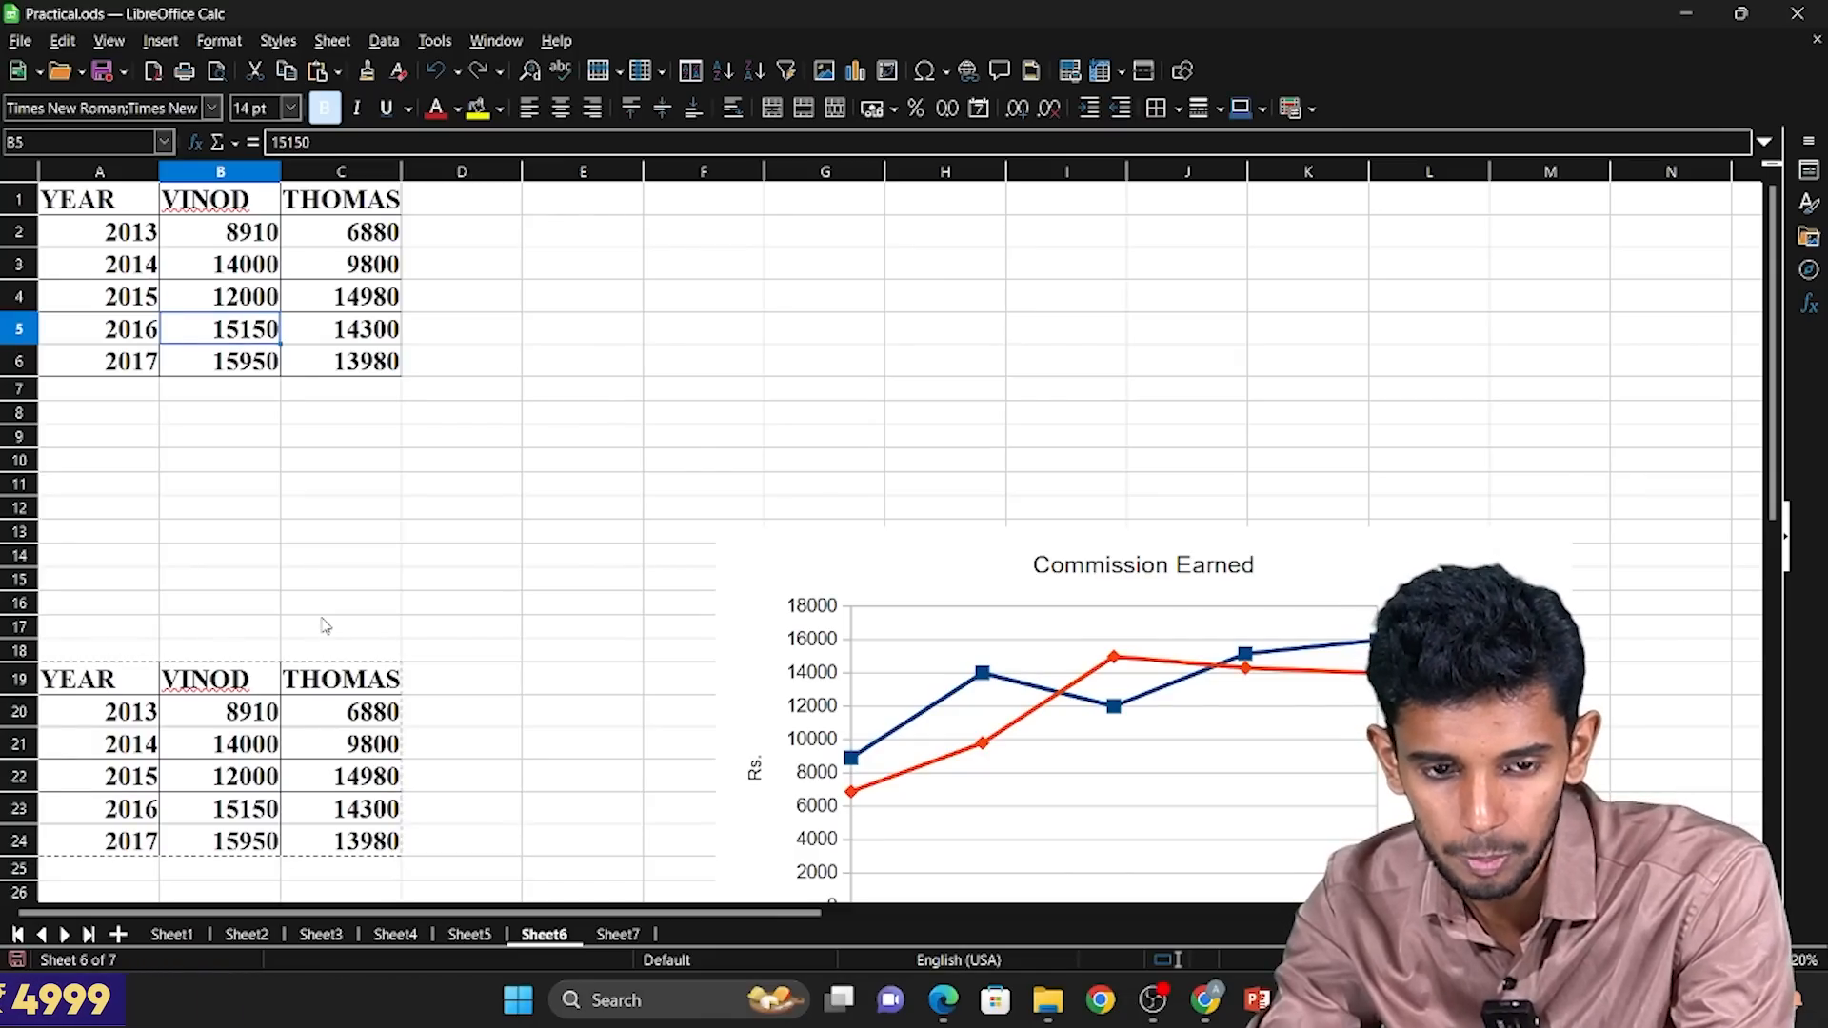
key("Down")
Review the second commission column's values in C2:C6, row by row.
key("Right")
key("Up")
key("Up")
key("Up")
key("Up")
key("Up")
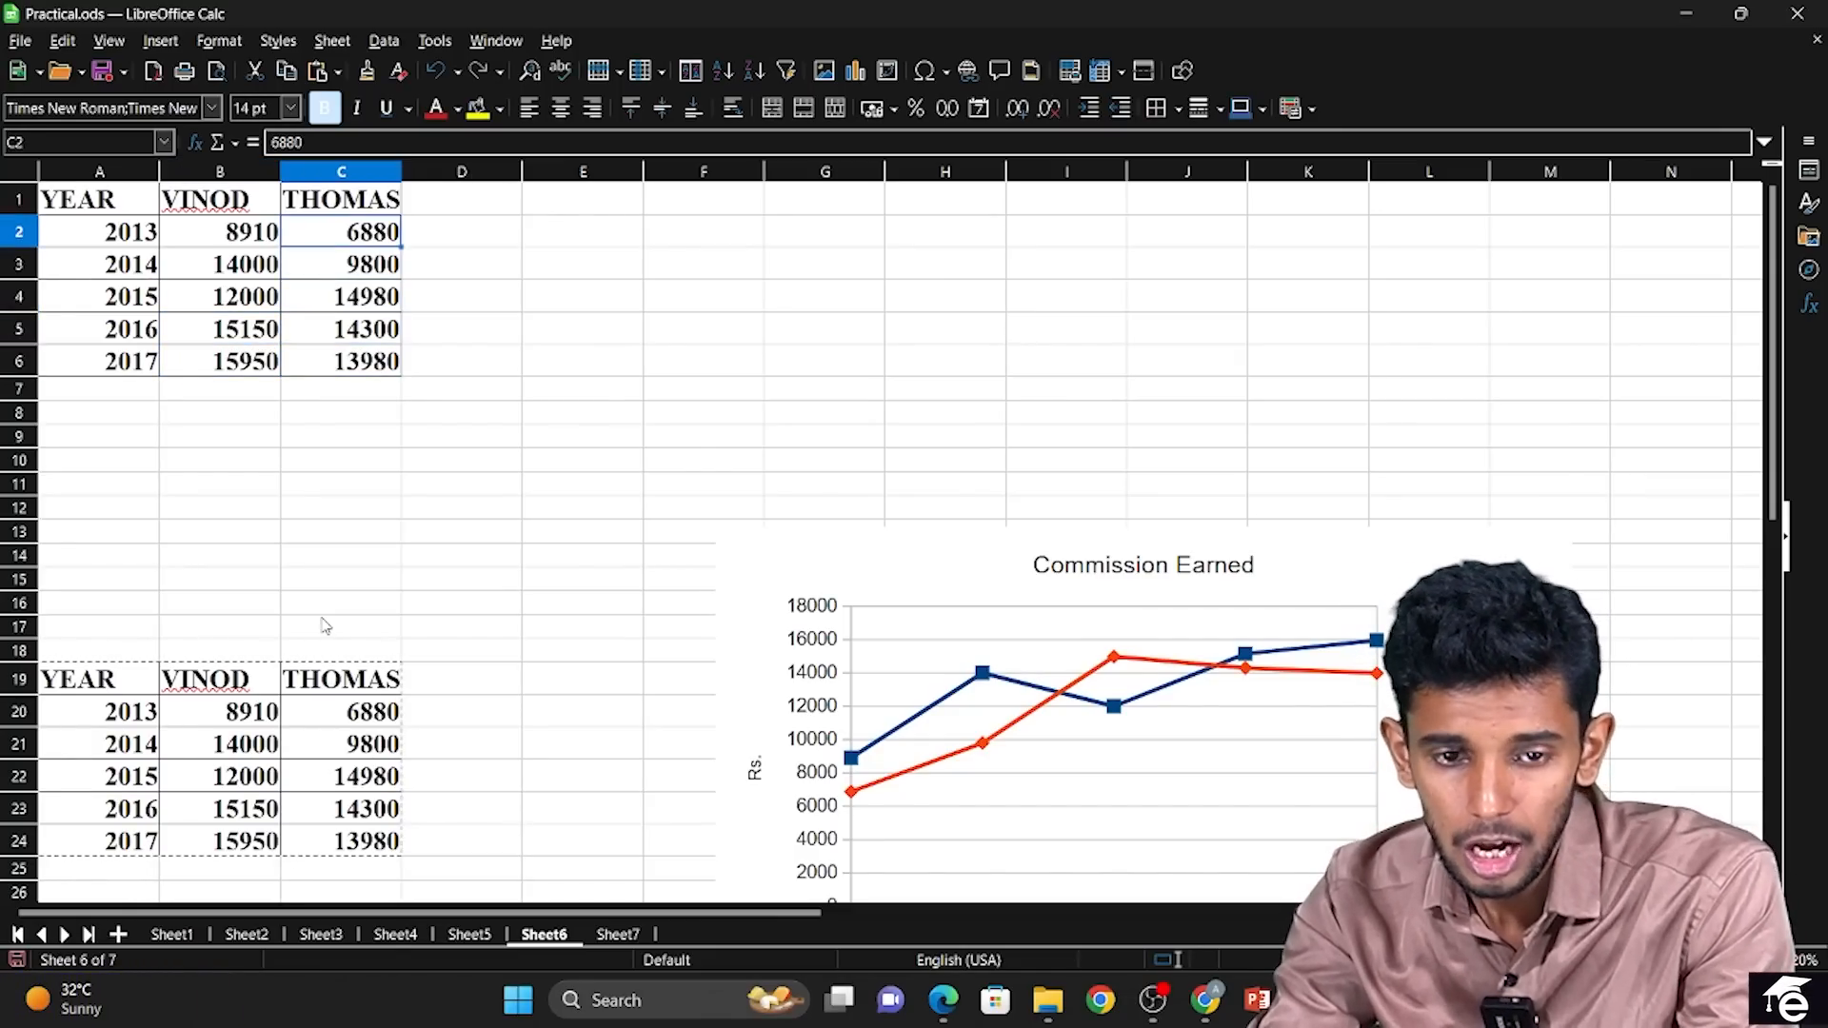
key("Down")
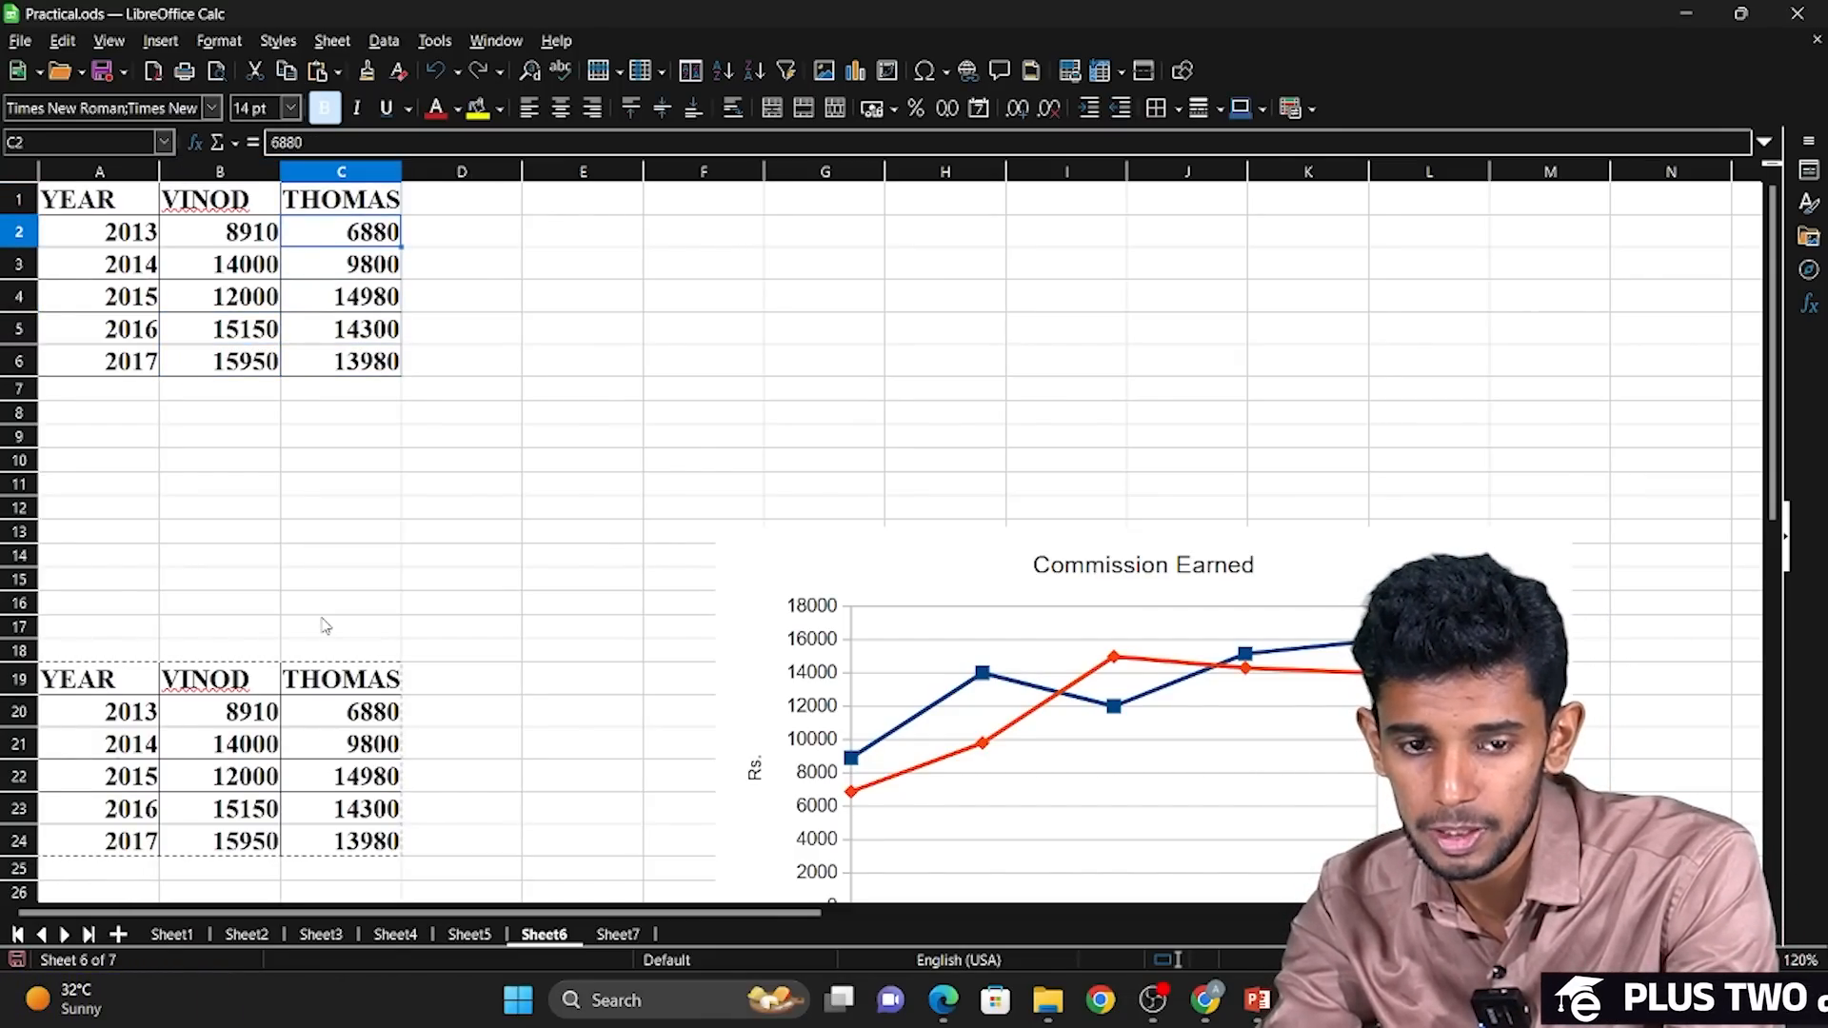
key("Down")
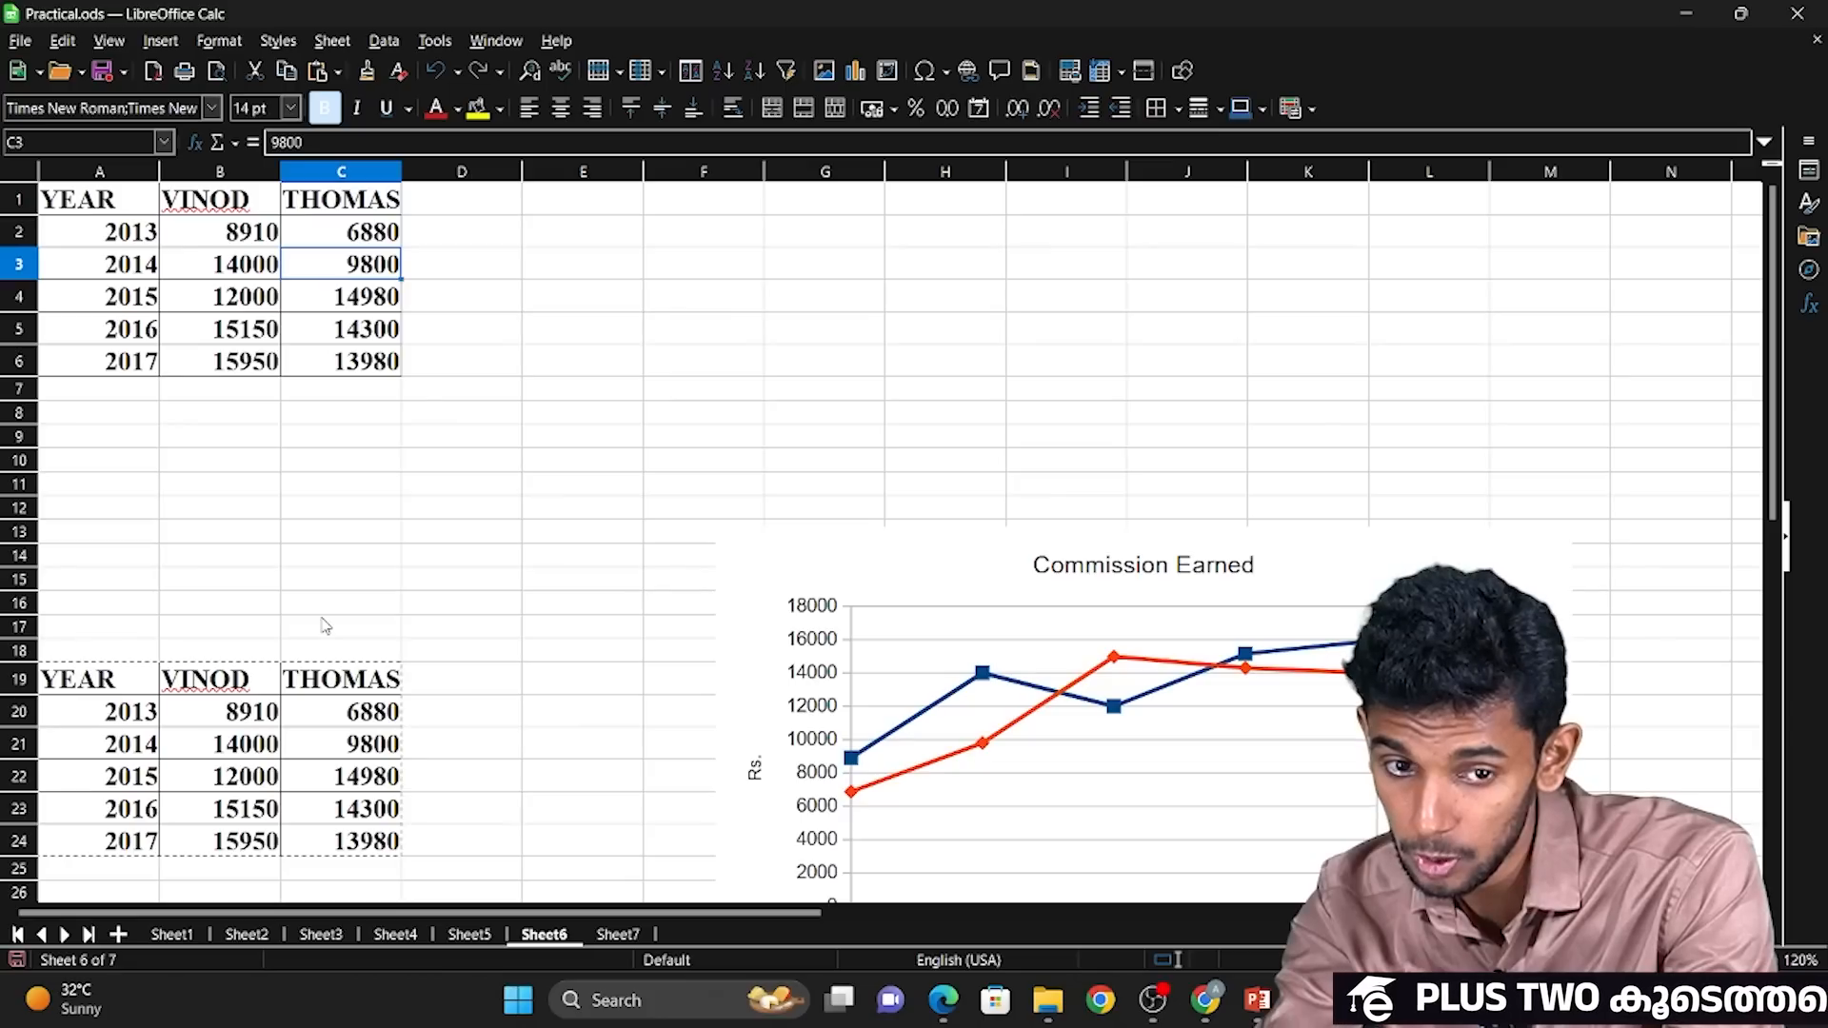
key("Down")
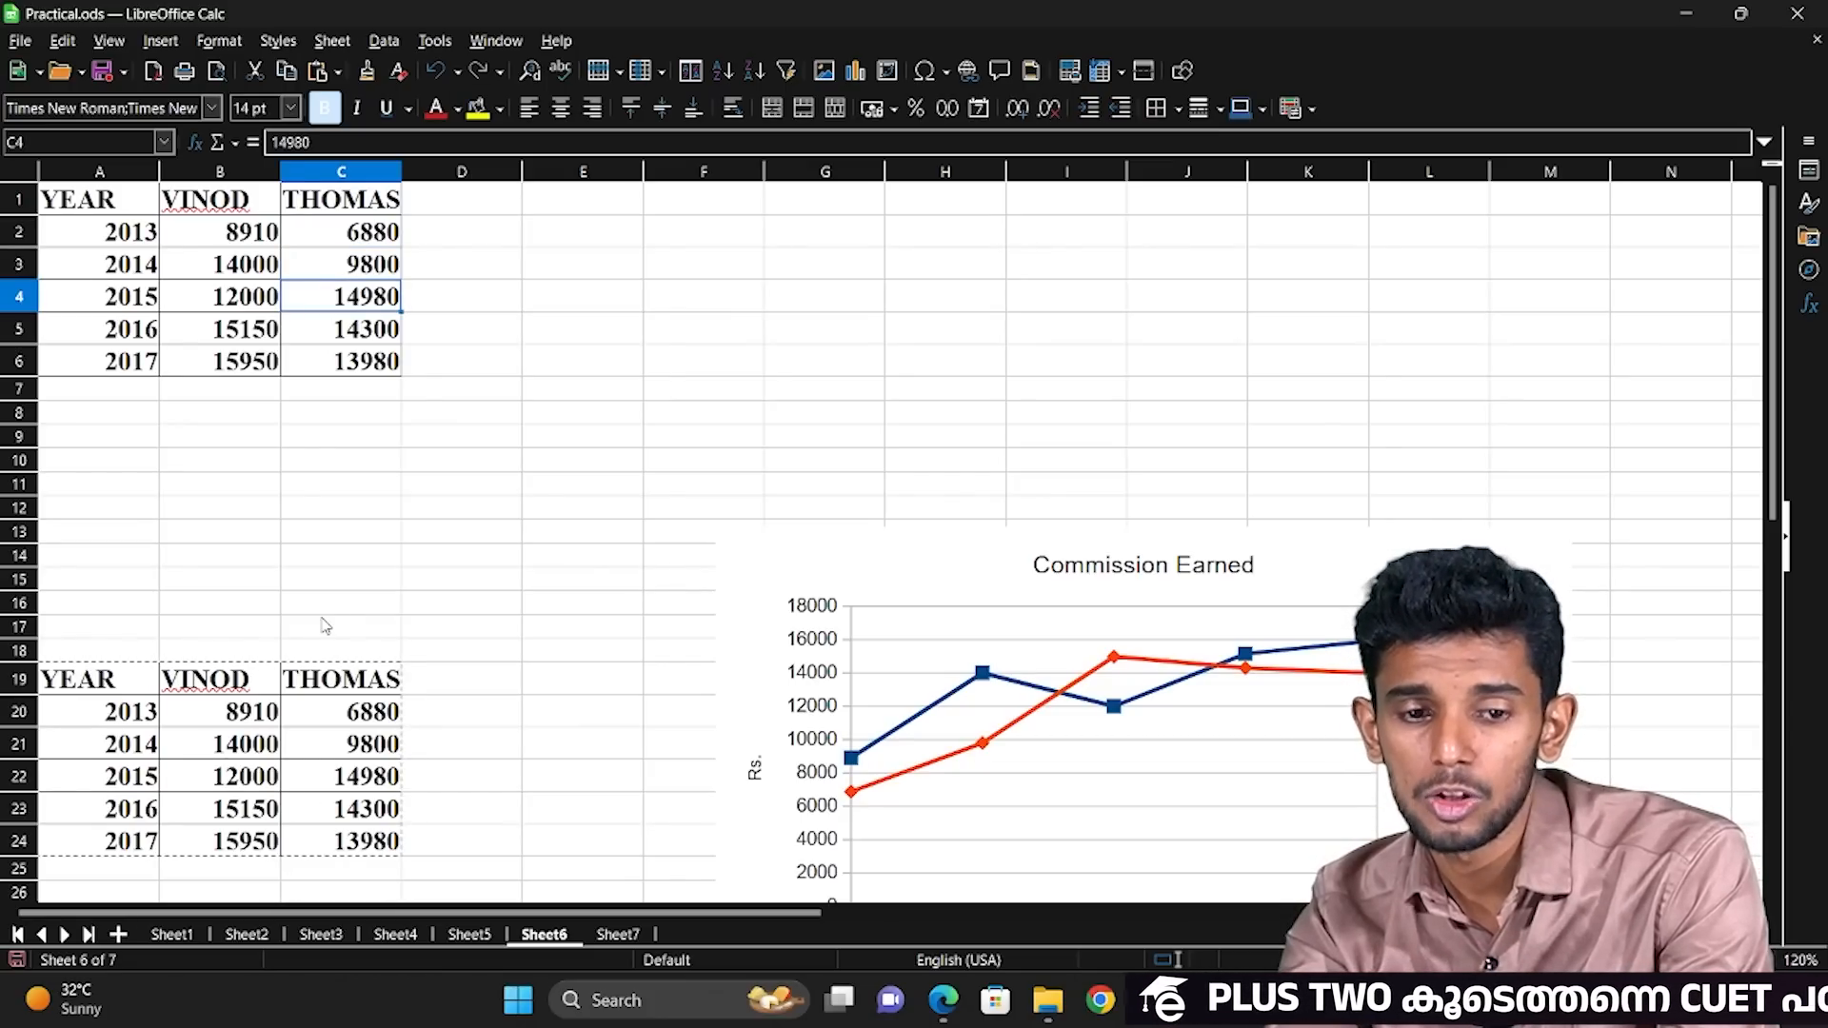
key("Down")
key("Down")
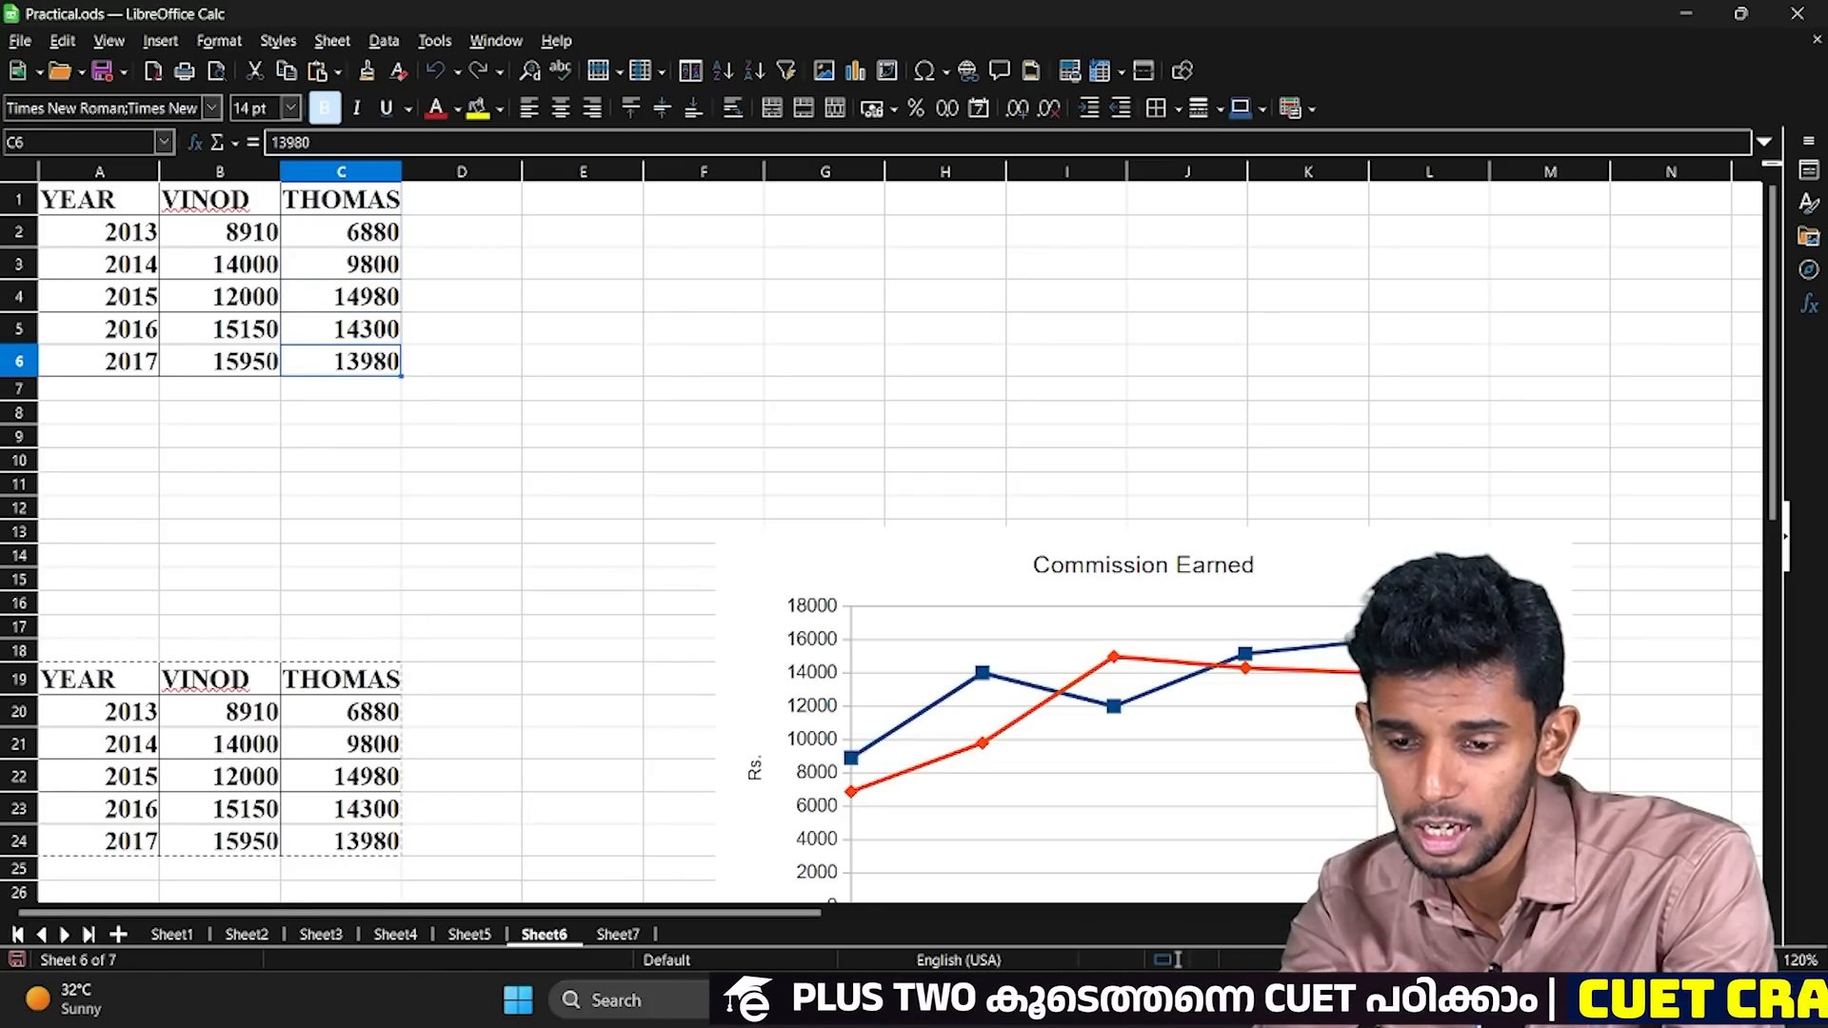
scroll(1237, 710, "up", 1)
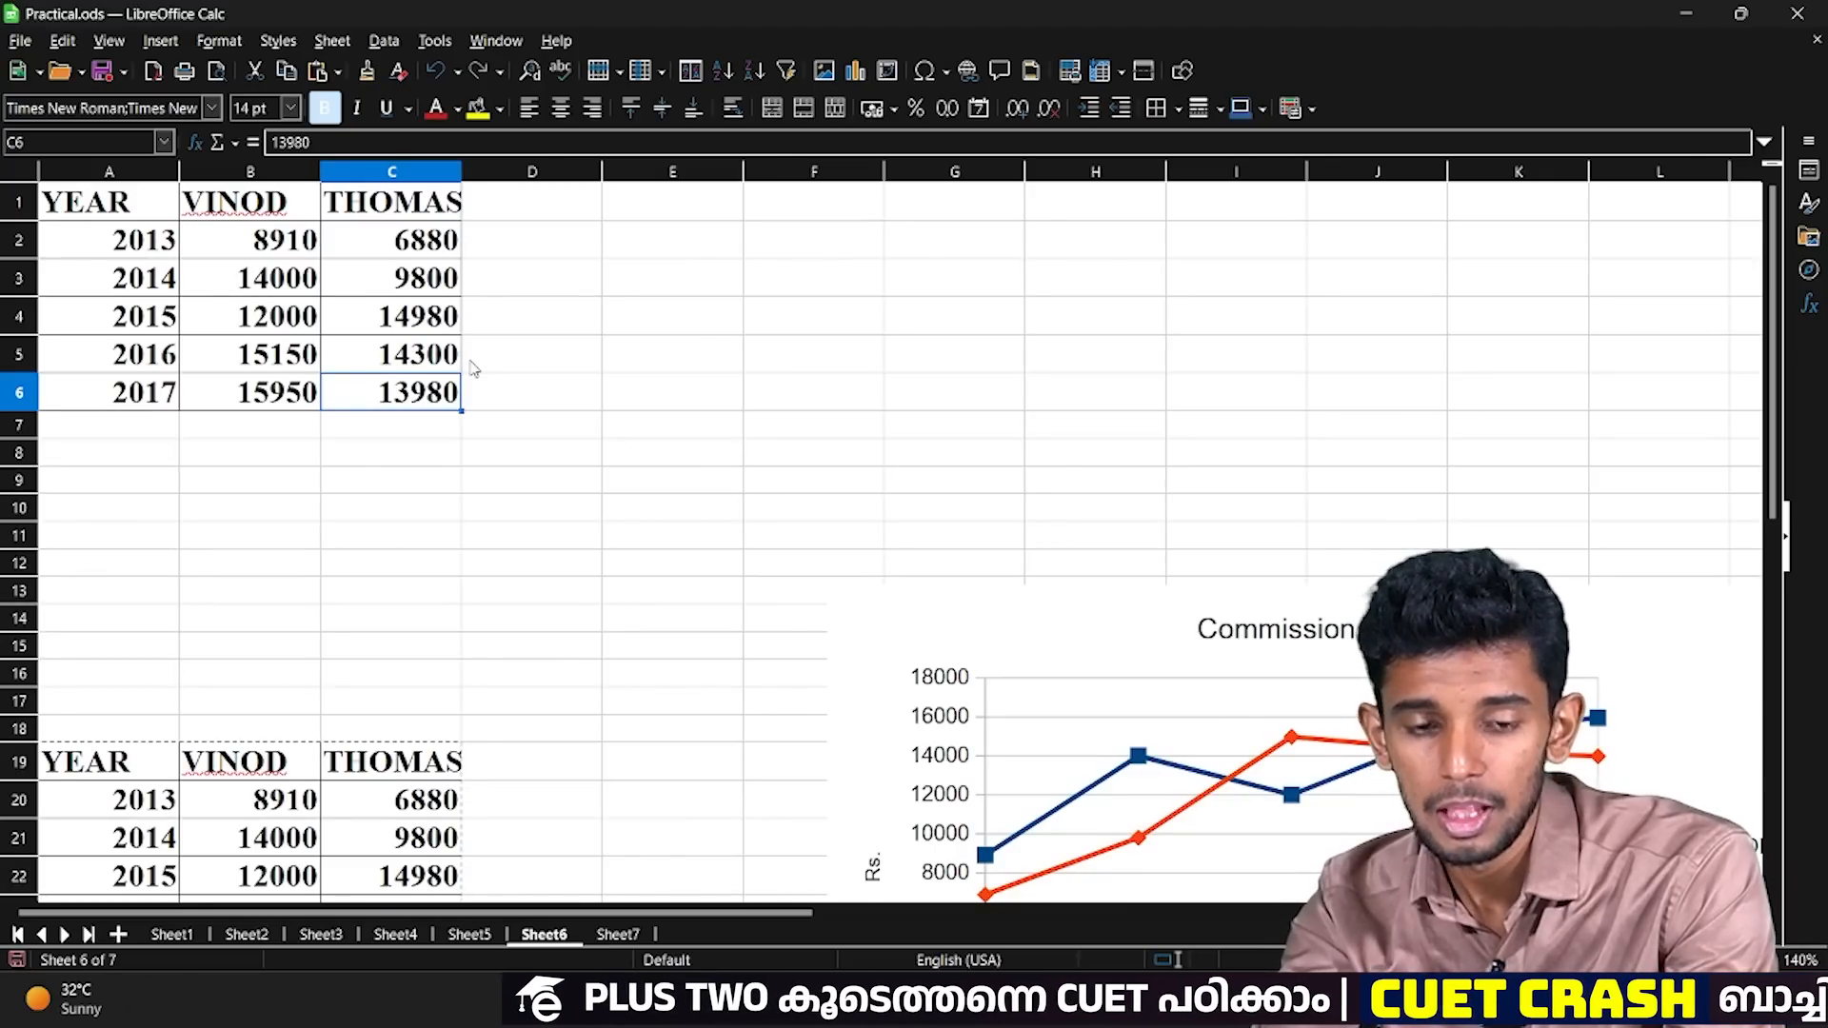
left_click(533, 424)
left_click(536, 387)
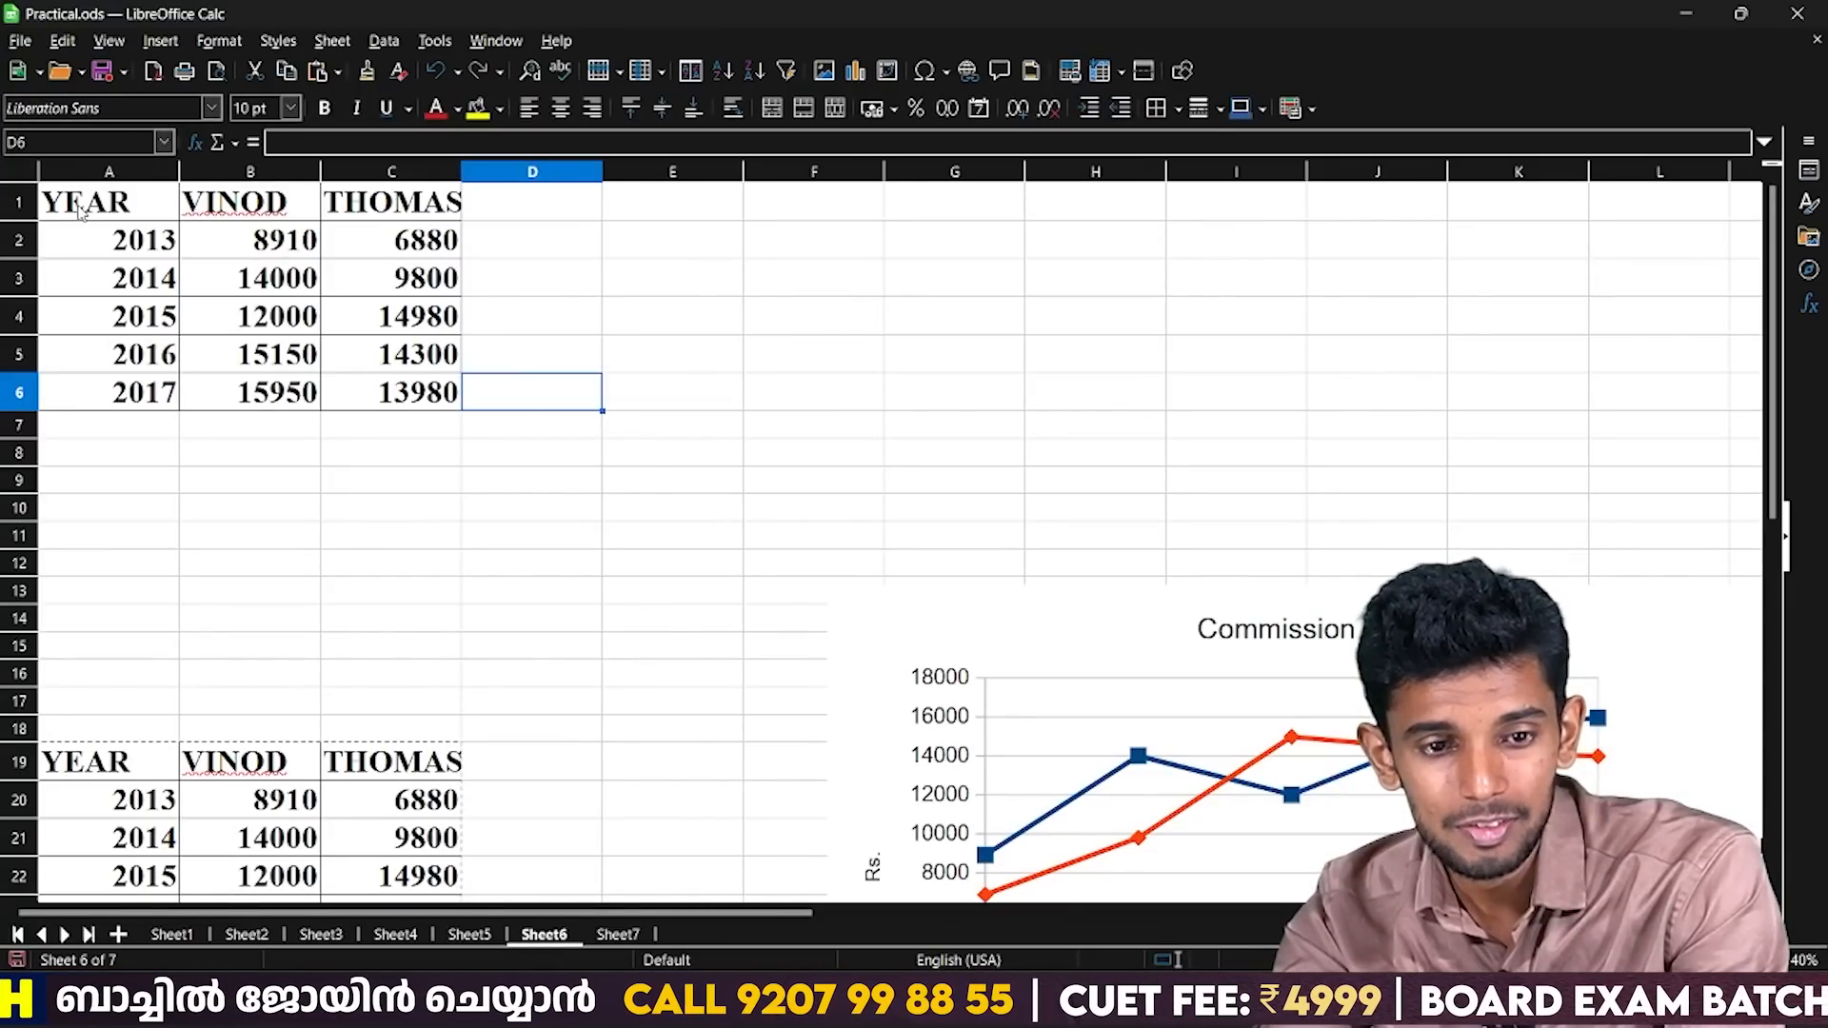
Check the extent of the data table from A1 to C6, including its last column and last row.
left_click(81, 210)
left_click_drag(81, 209, 414, 396)
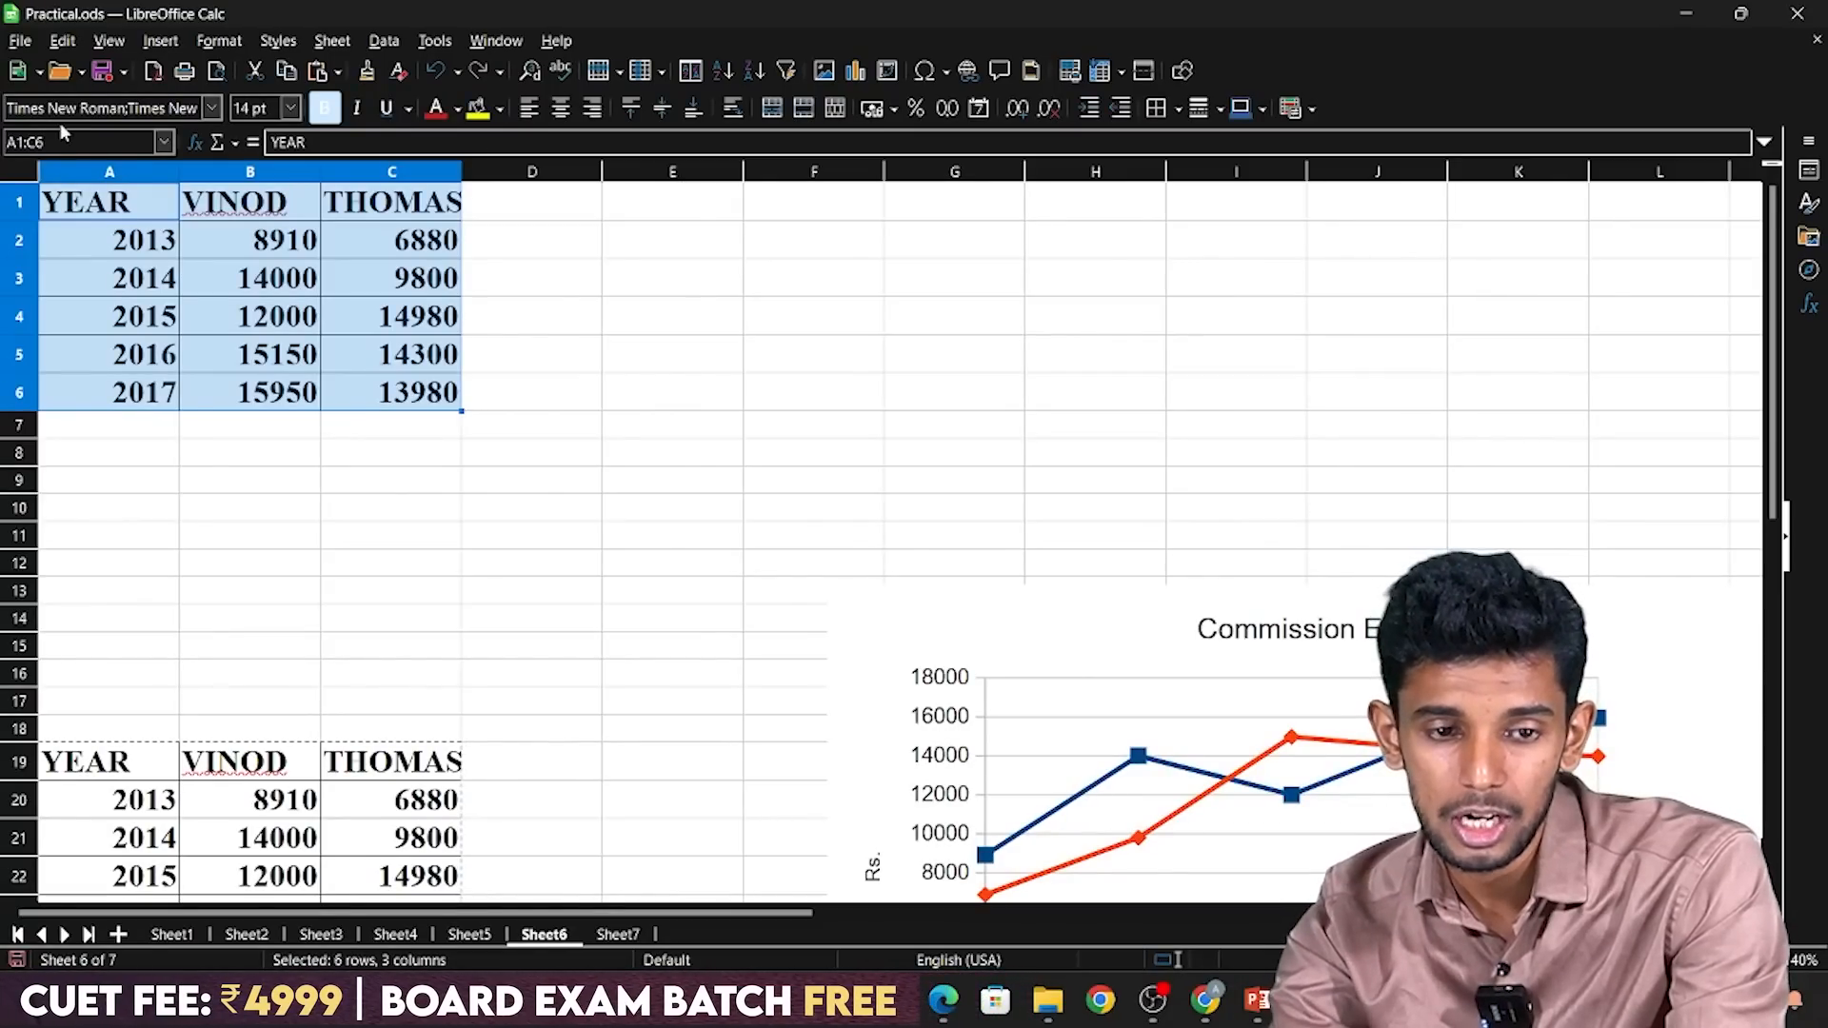
left_click(105, 205)
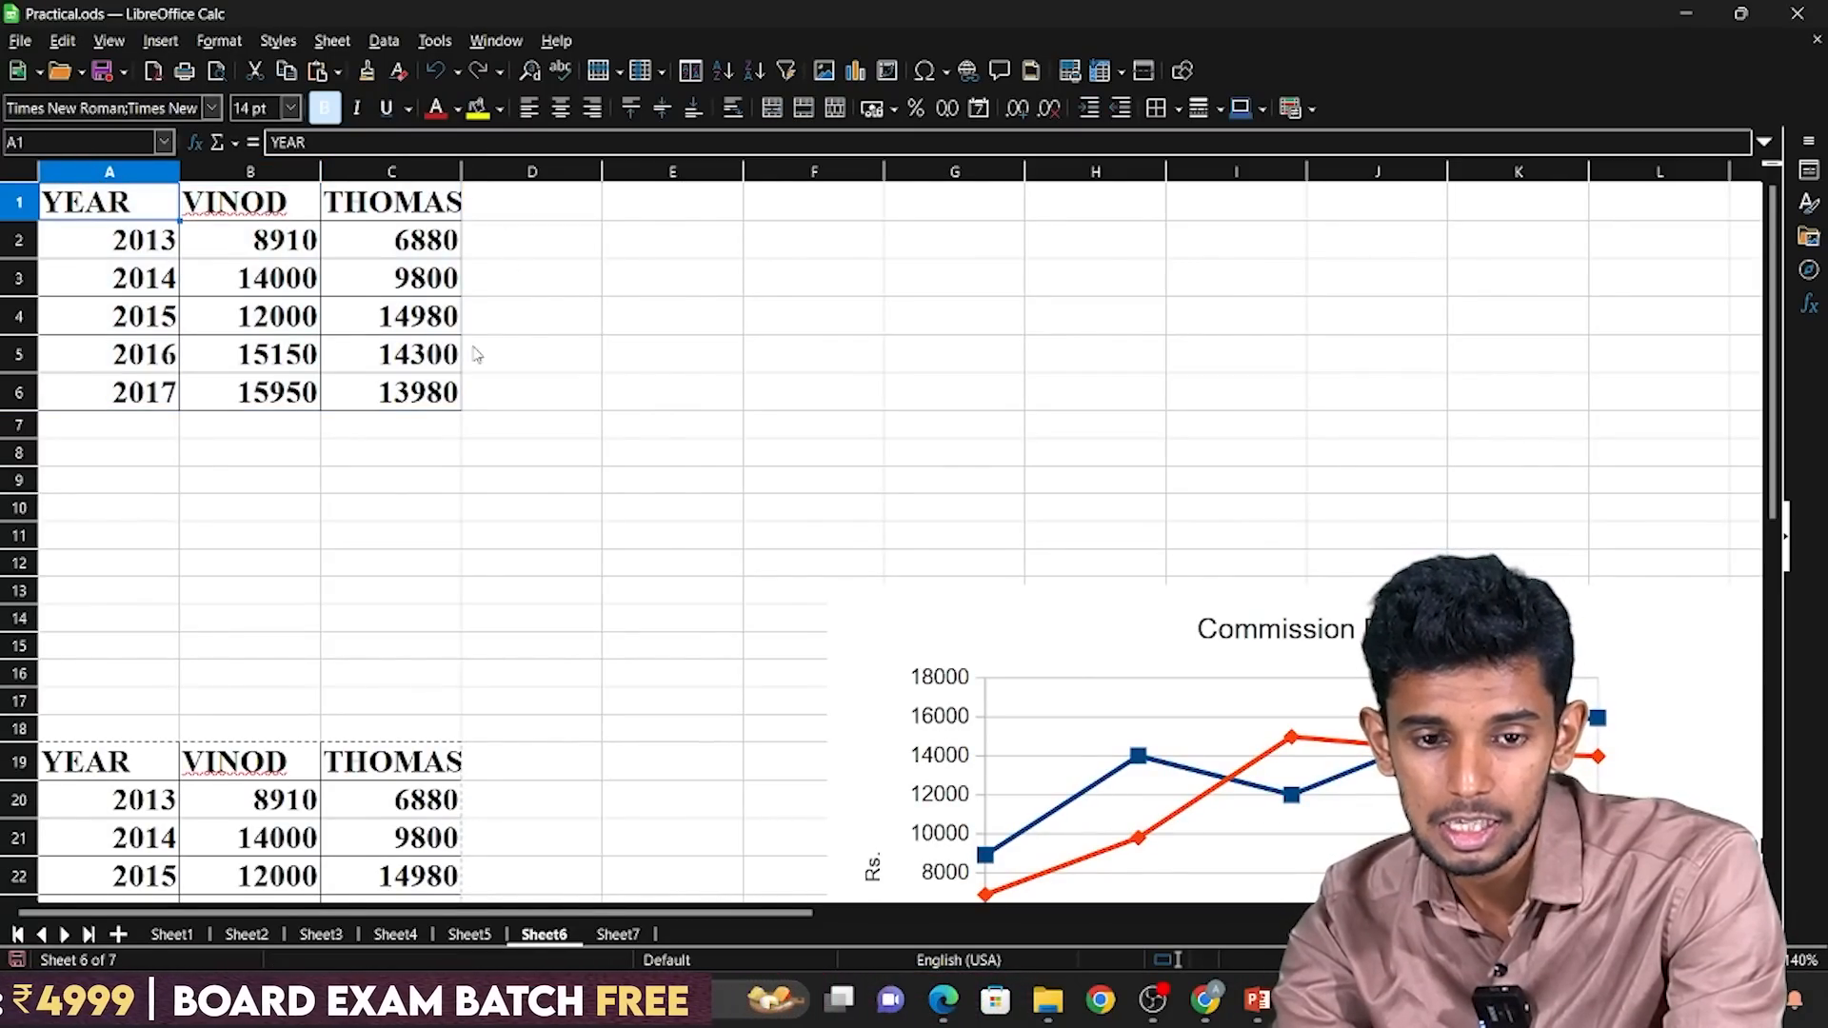
left_click(416, 392)
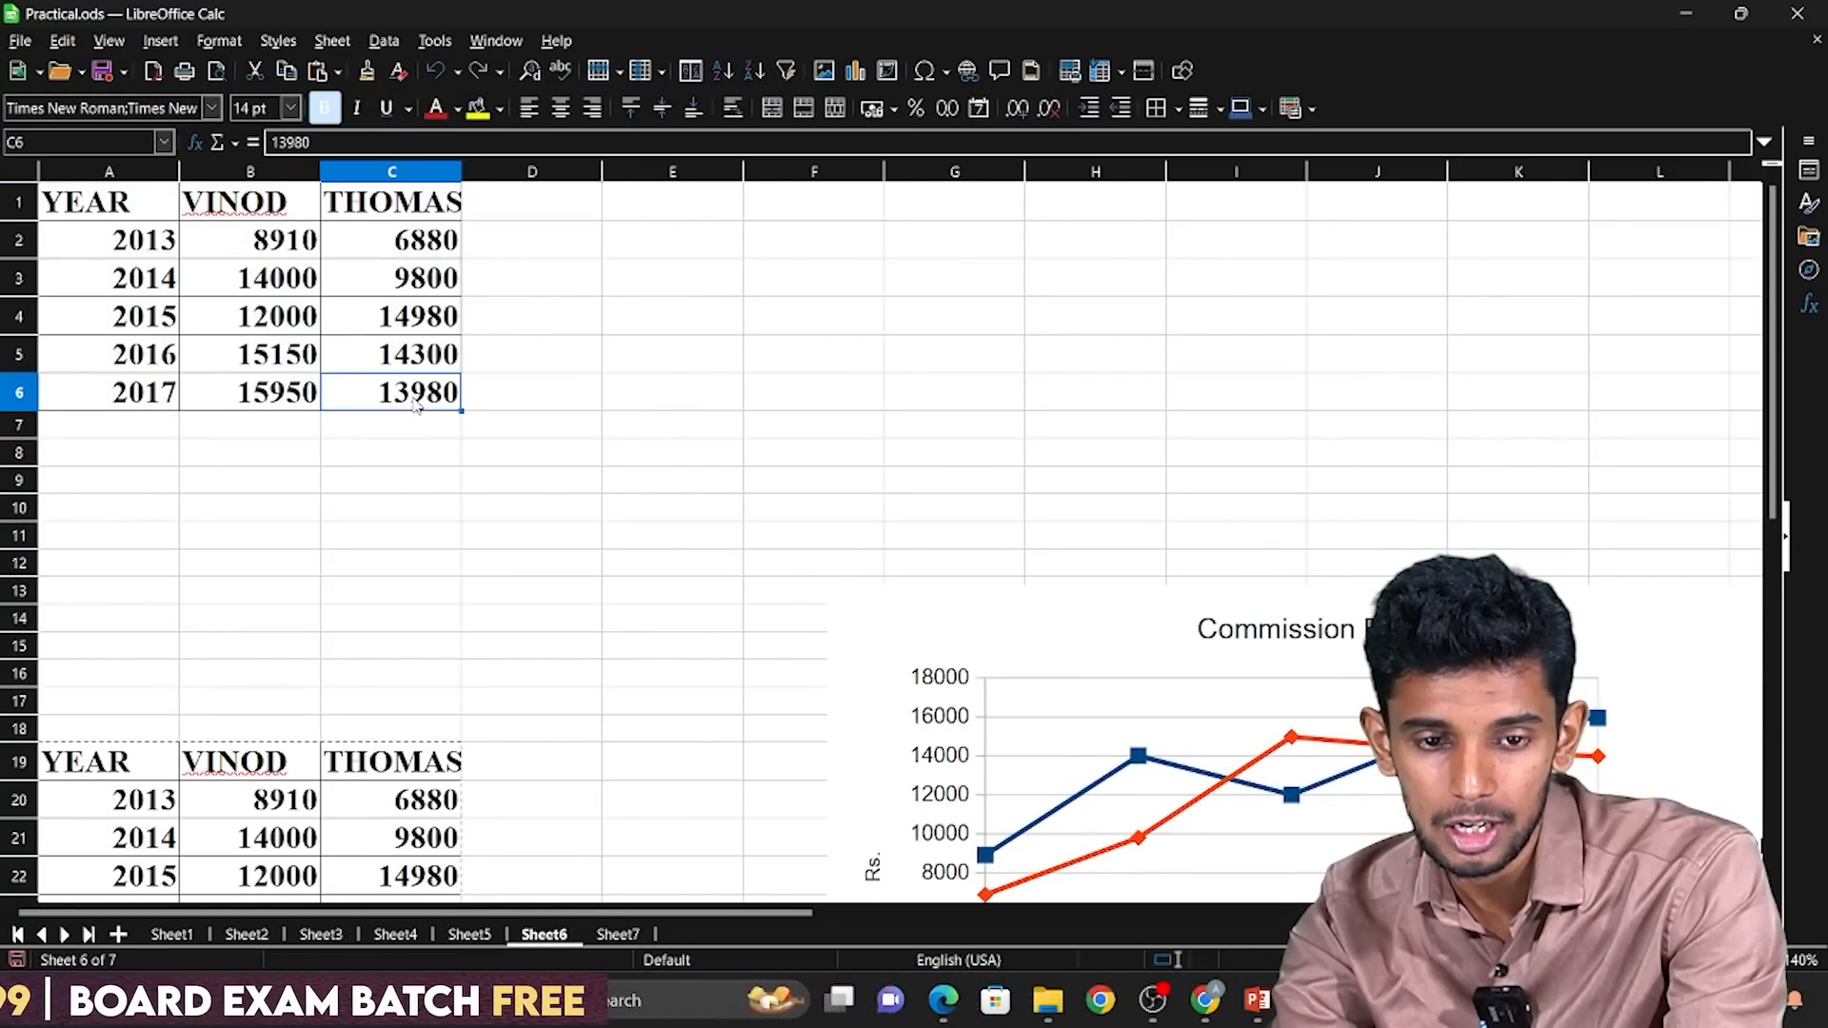
left_click(395, 172)
left_click(20, 397)
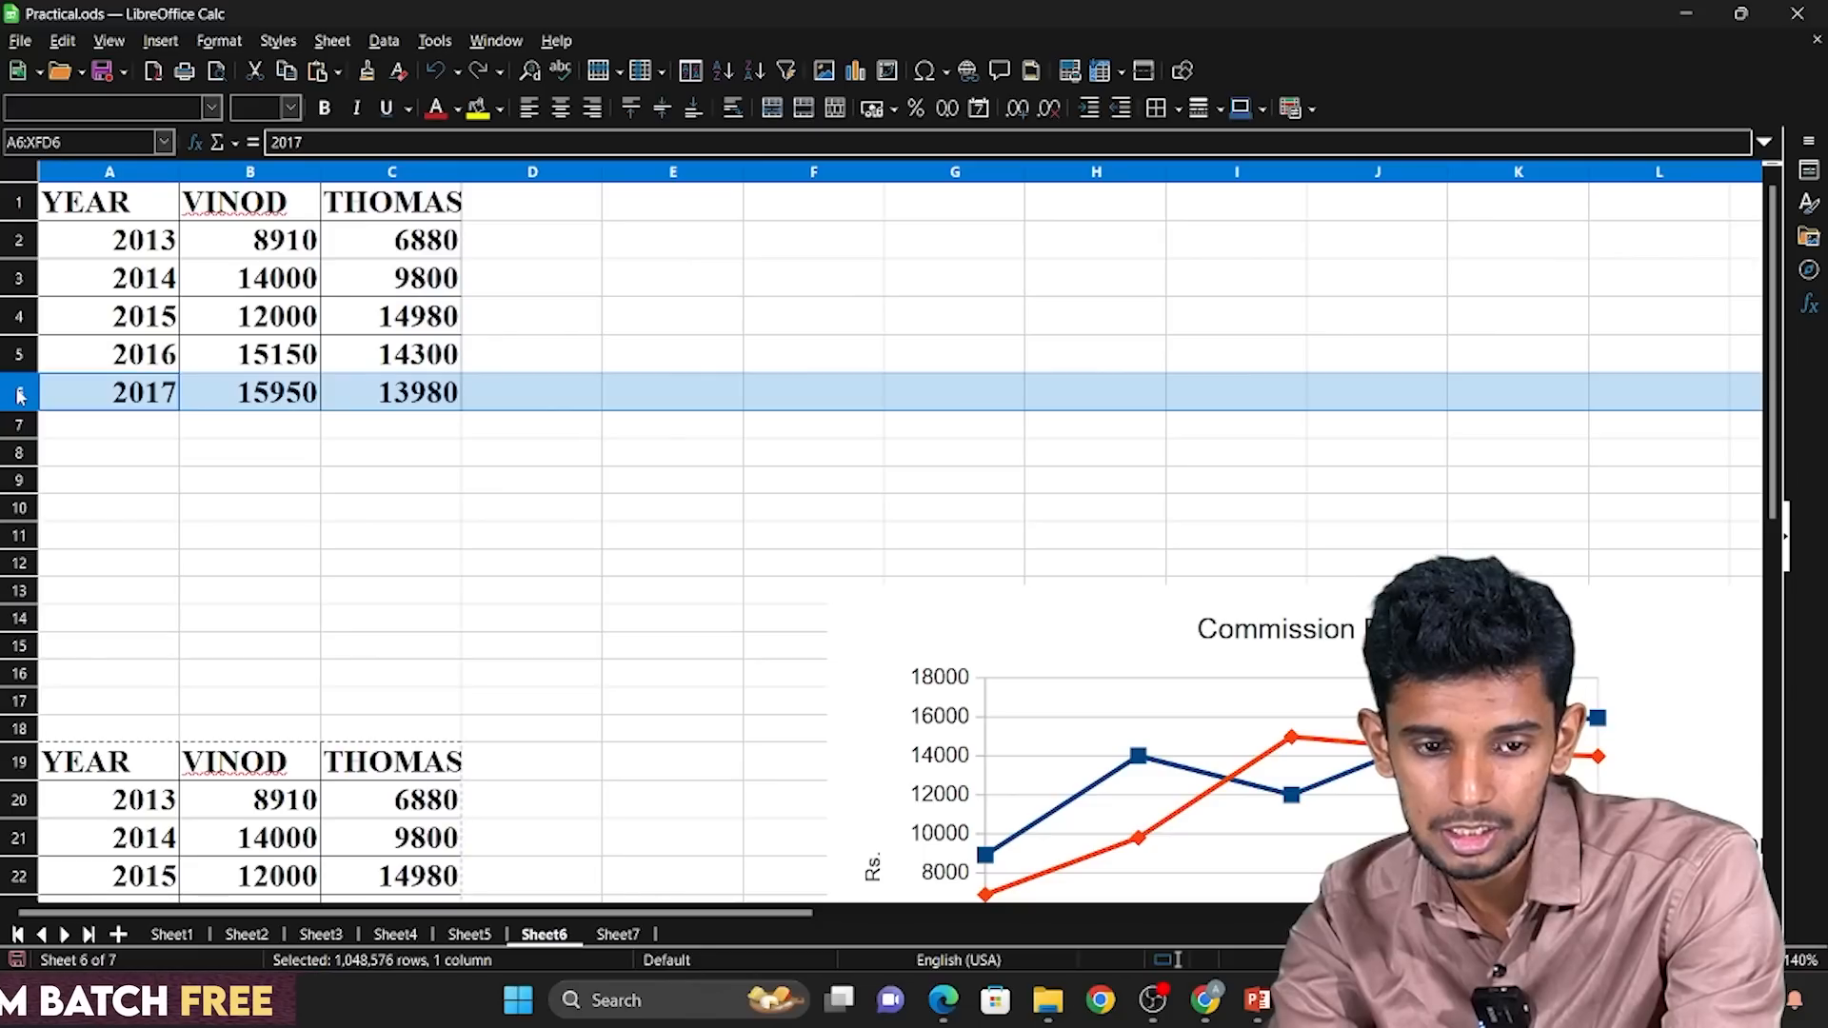
left_click(111, 216)
left_click_drag(110, 216, 424, 400)
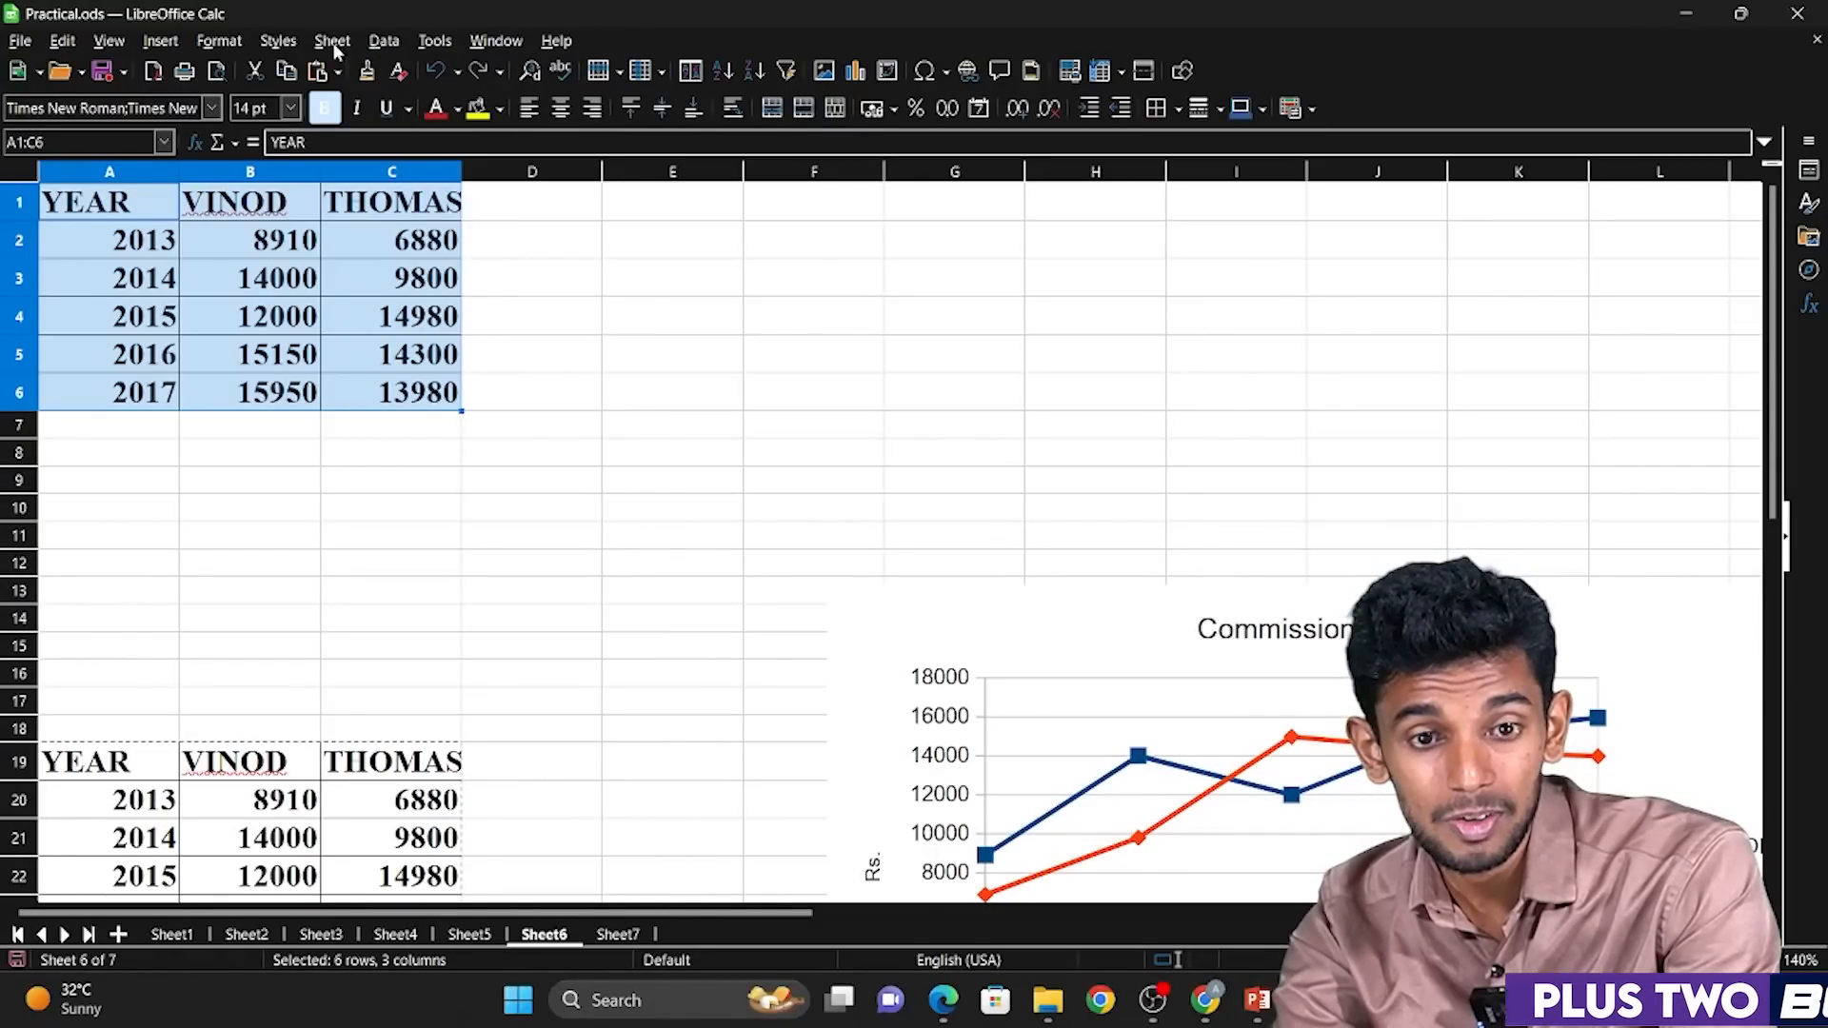
key("alt+Tab")
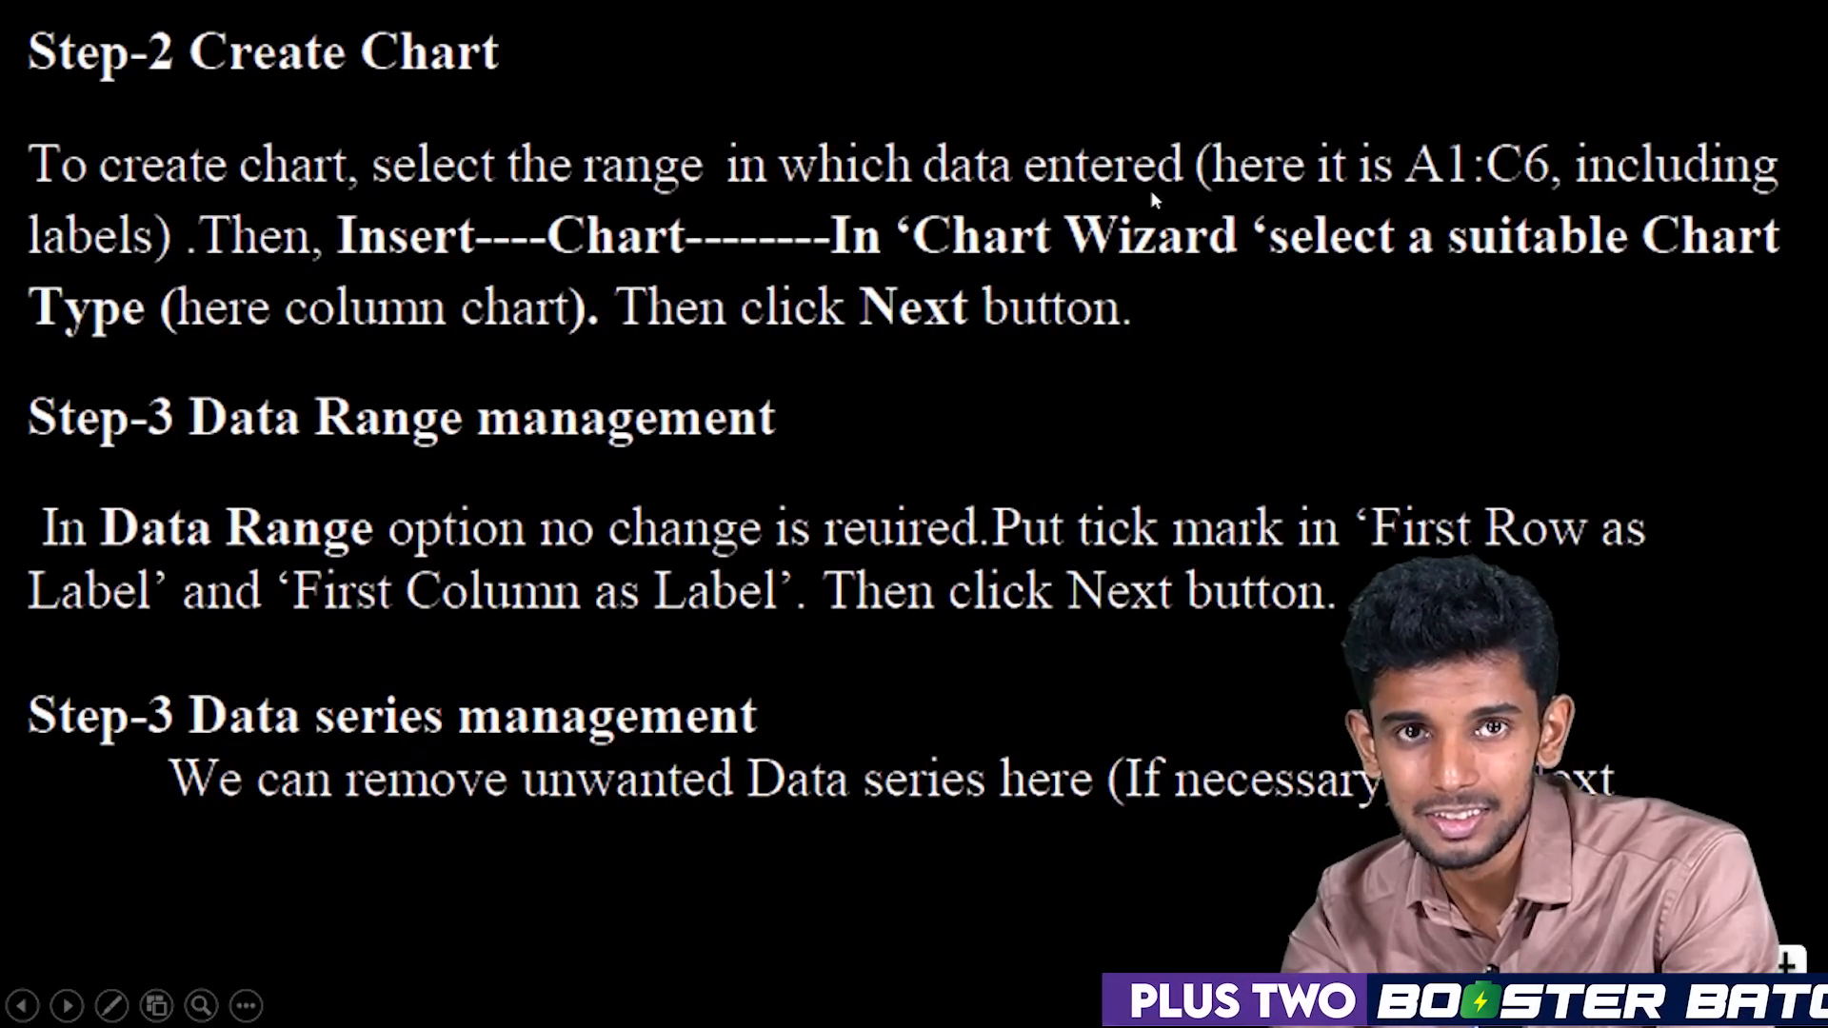
key("alt+Tab")
left_click(152, 40)
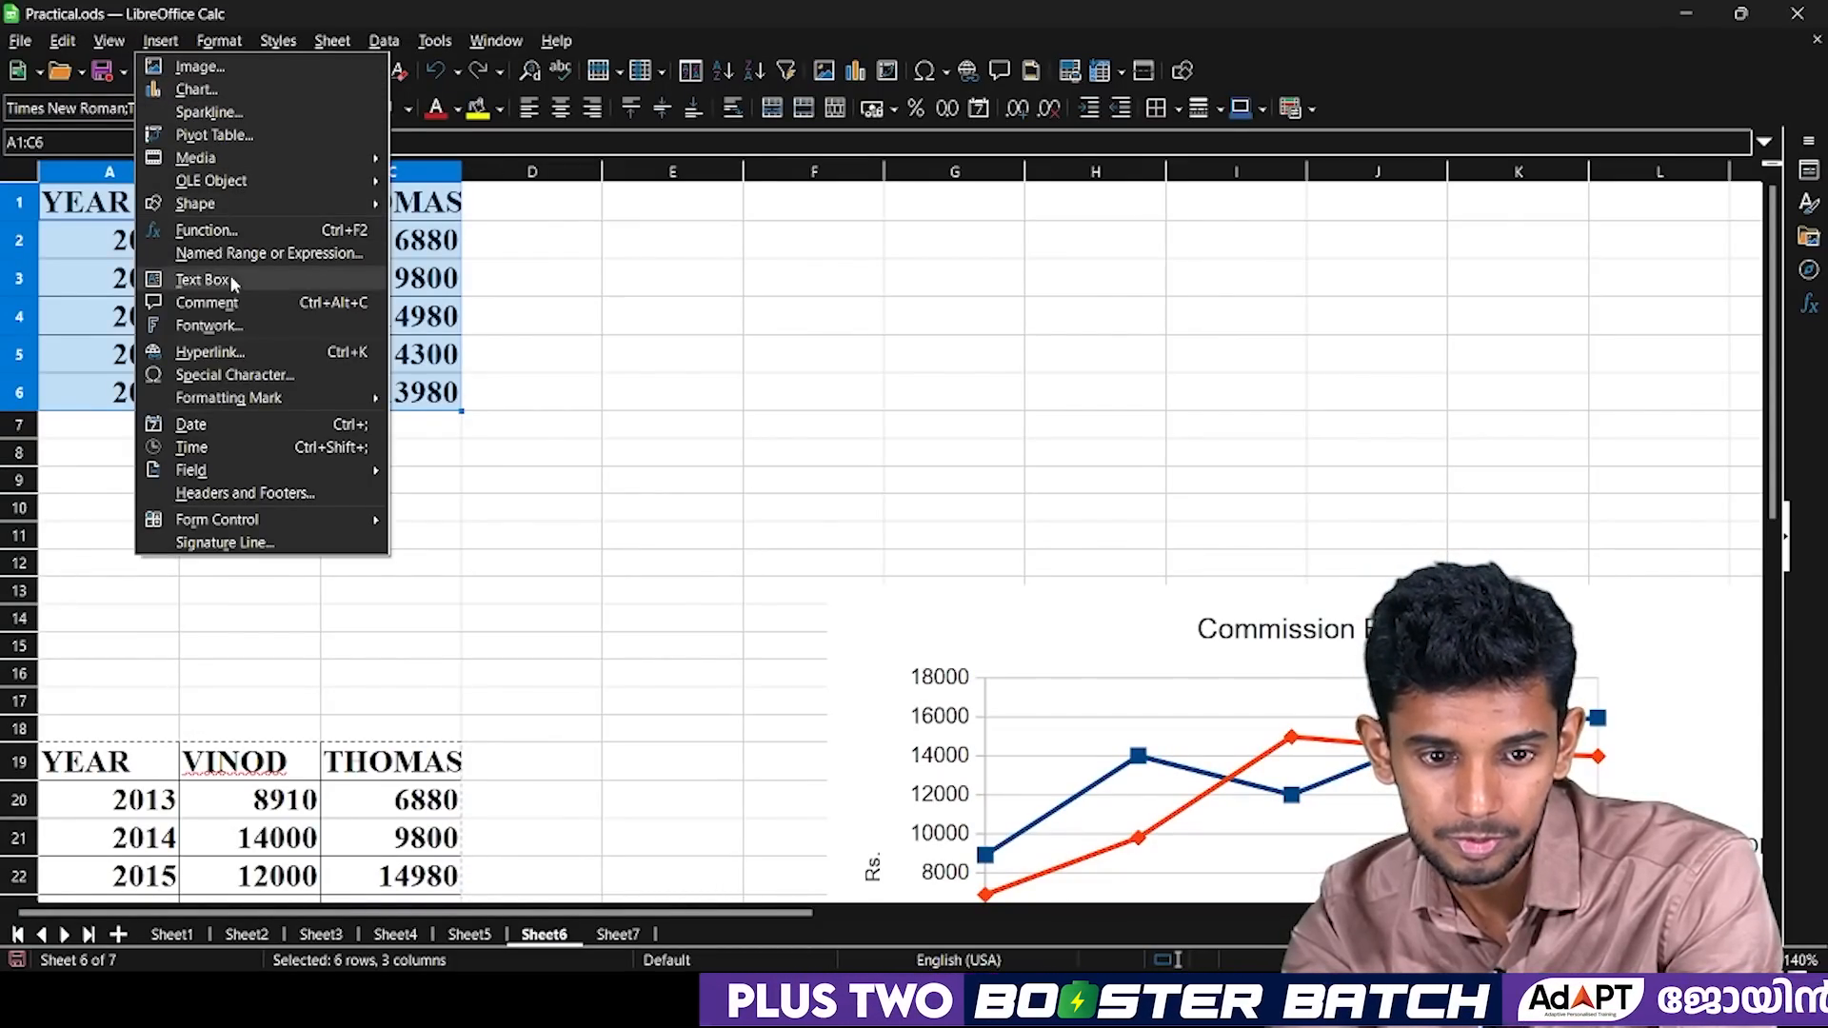
key("c")
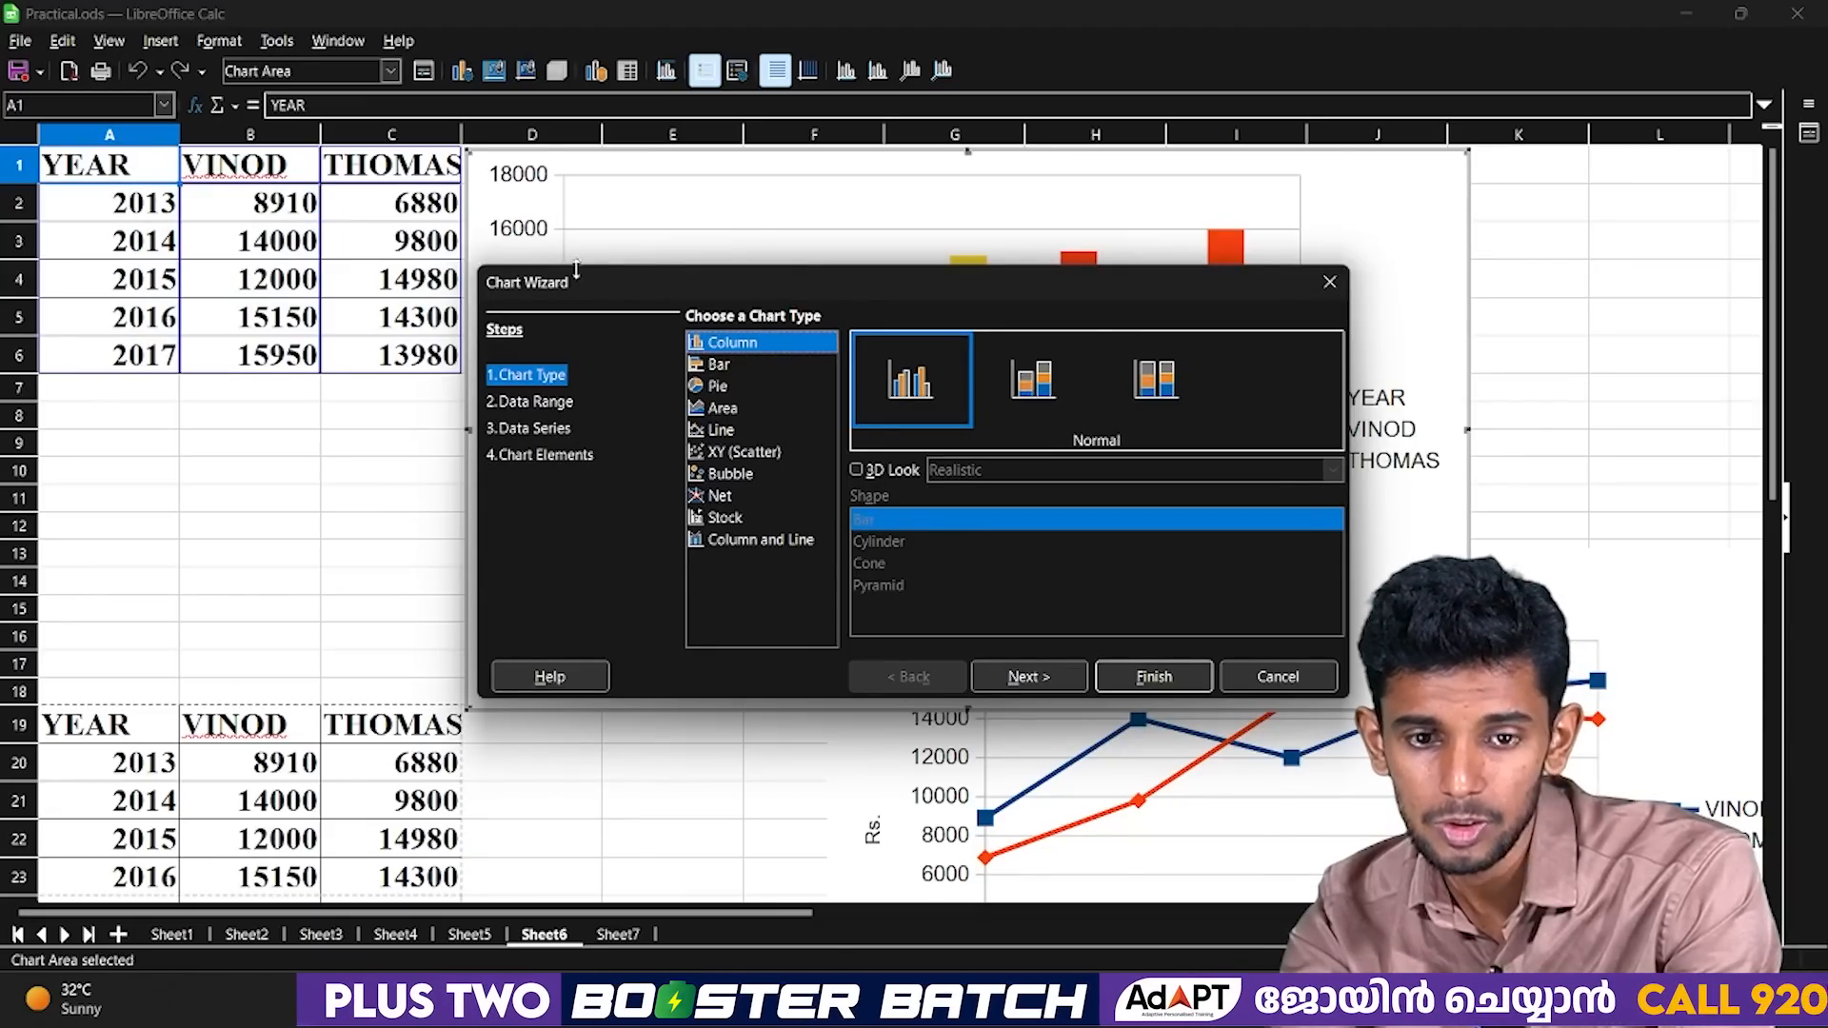
left_click(1328, 282)
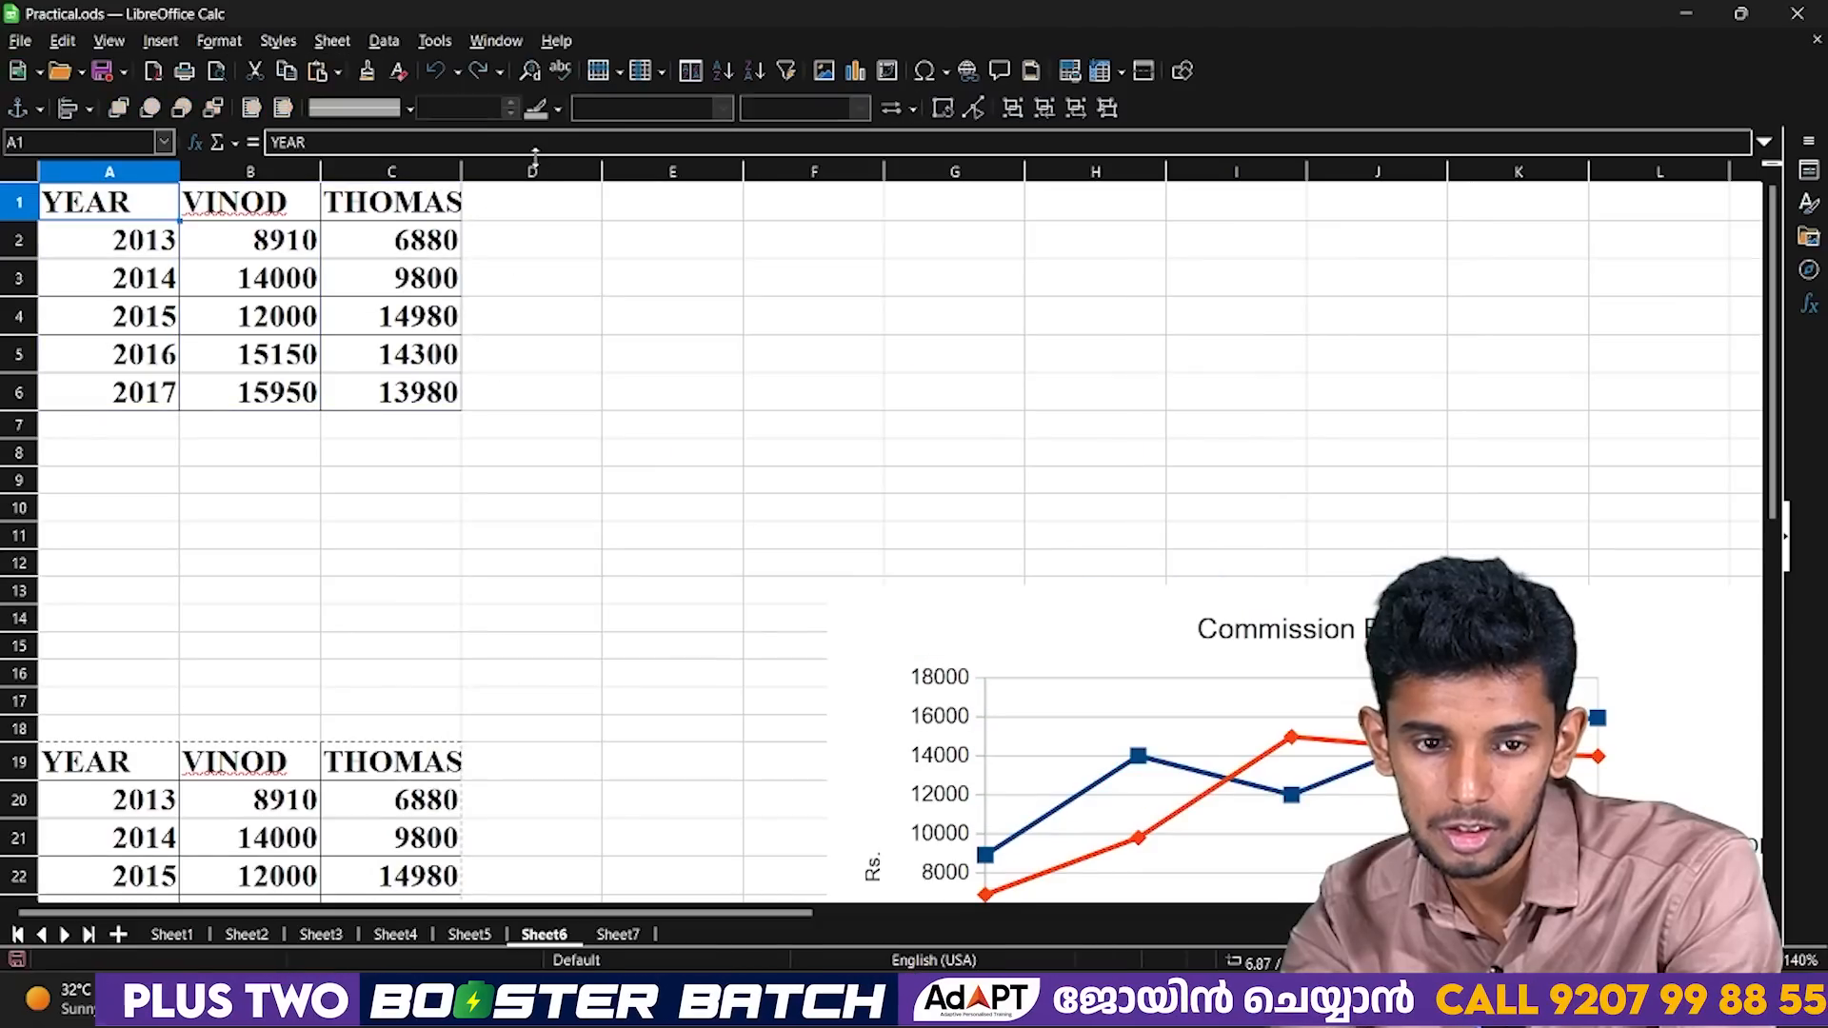
Start a new chart from the data range A1:C6, including the header labels.
left_click_drag(129, 205, 387, 411)
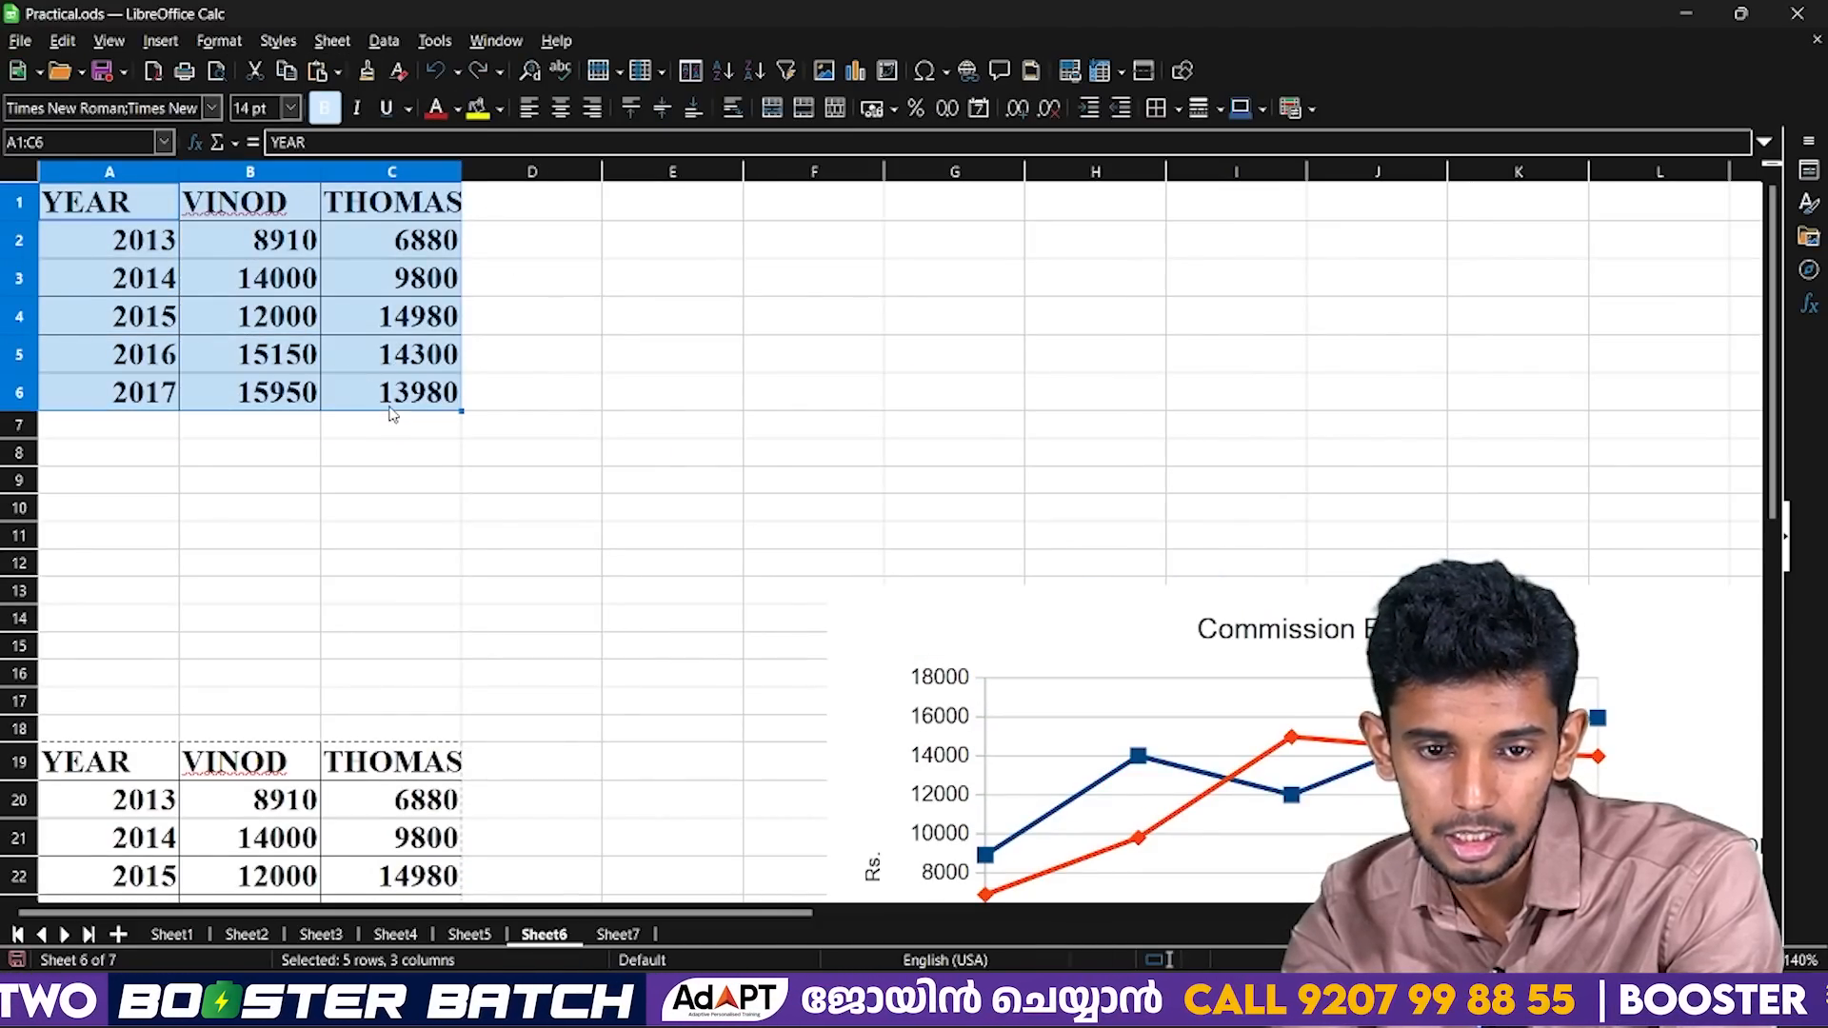
left_click(160, 41)
left_click(191, 90)
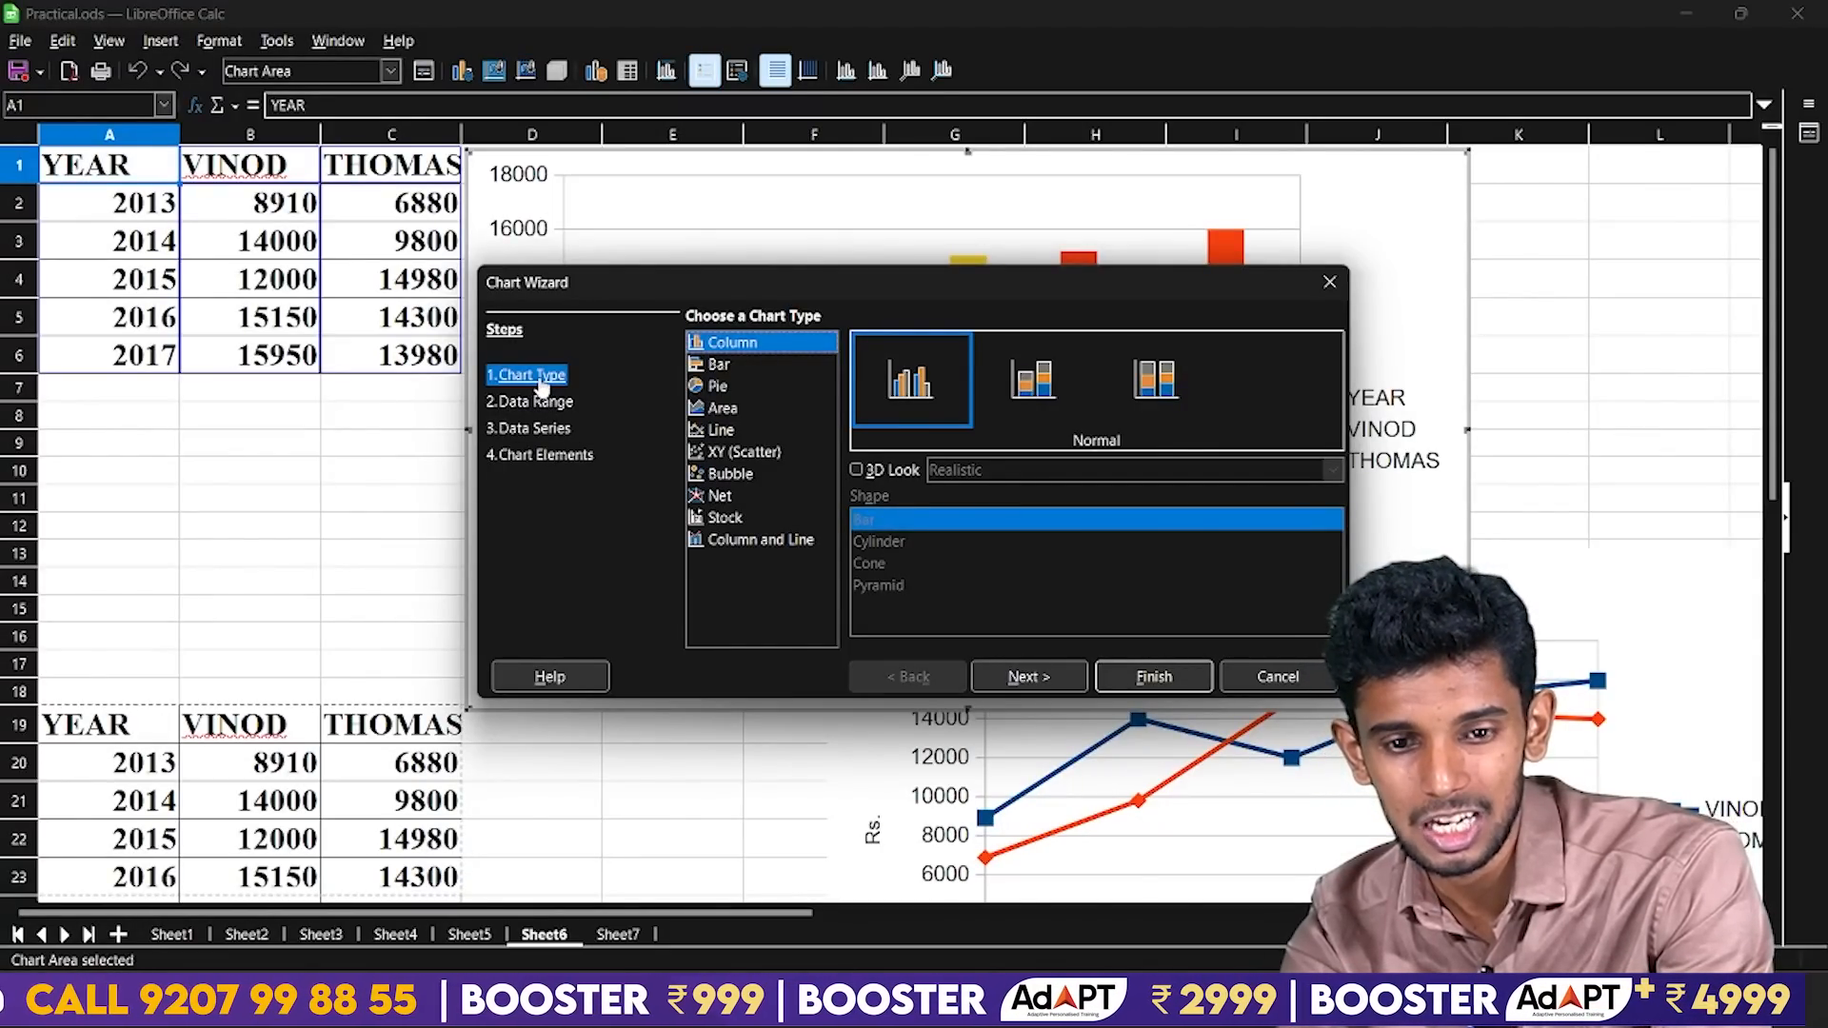
Preview the Bar, Pie, Area and Line chart types with the commission data in the Chart Wizard.
left_click(723, 369)
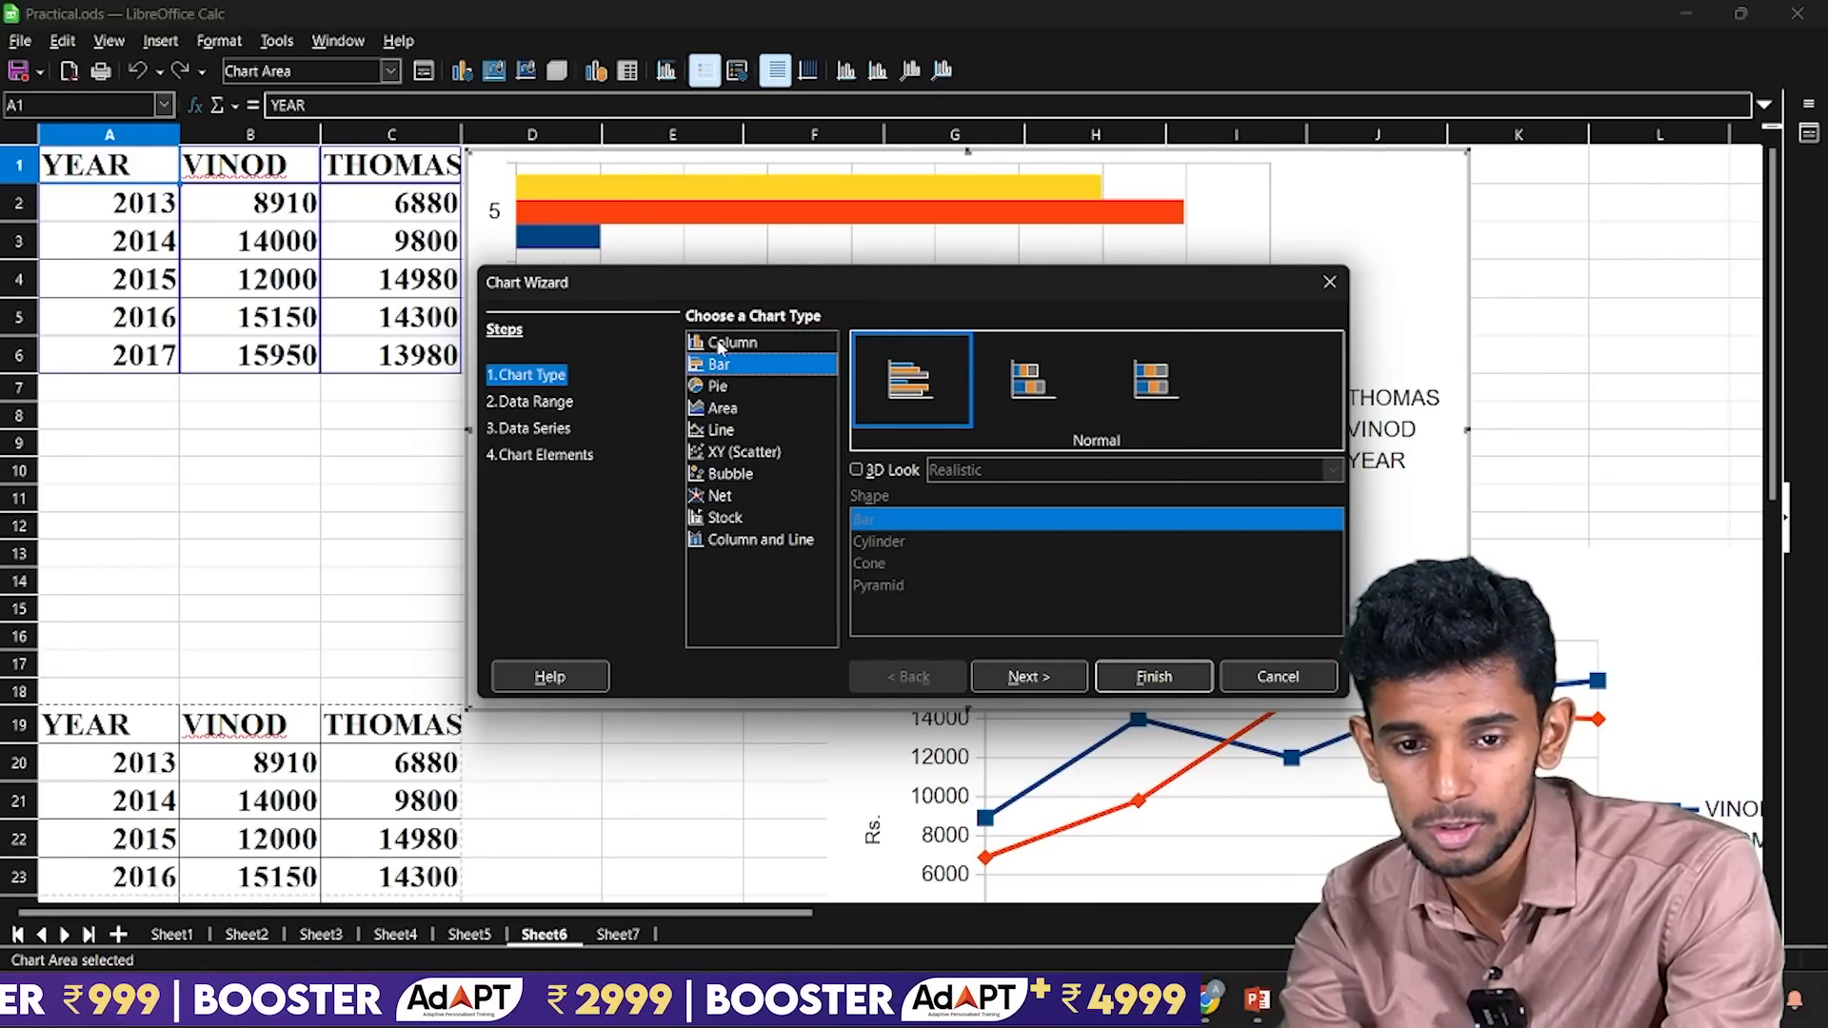
left_click(720, 345)
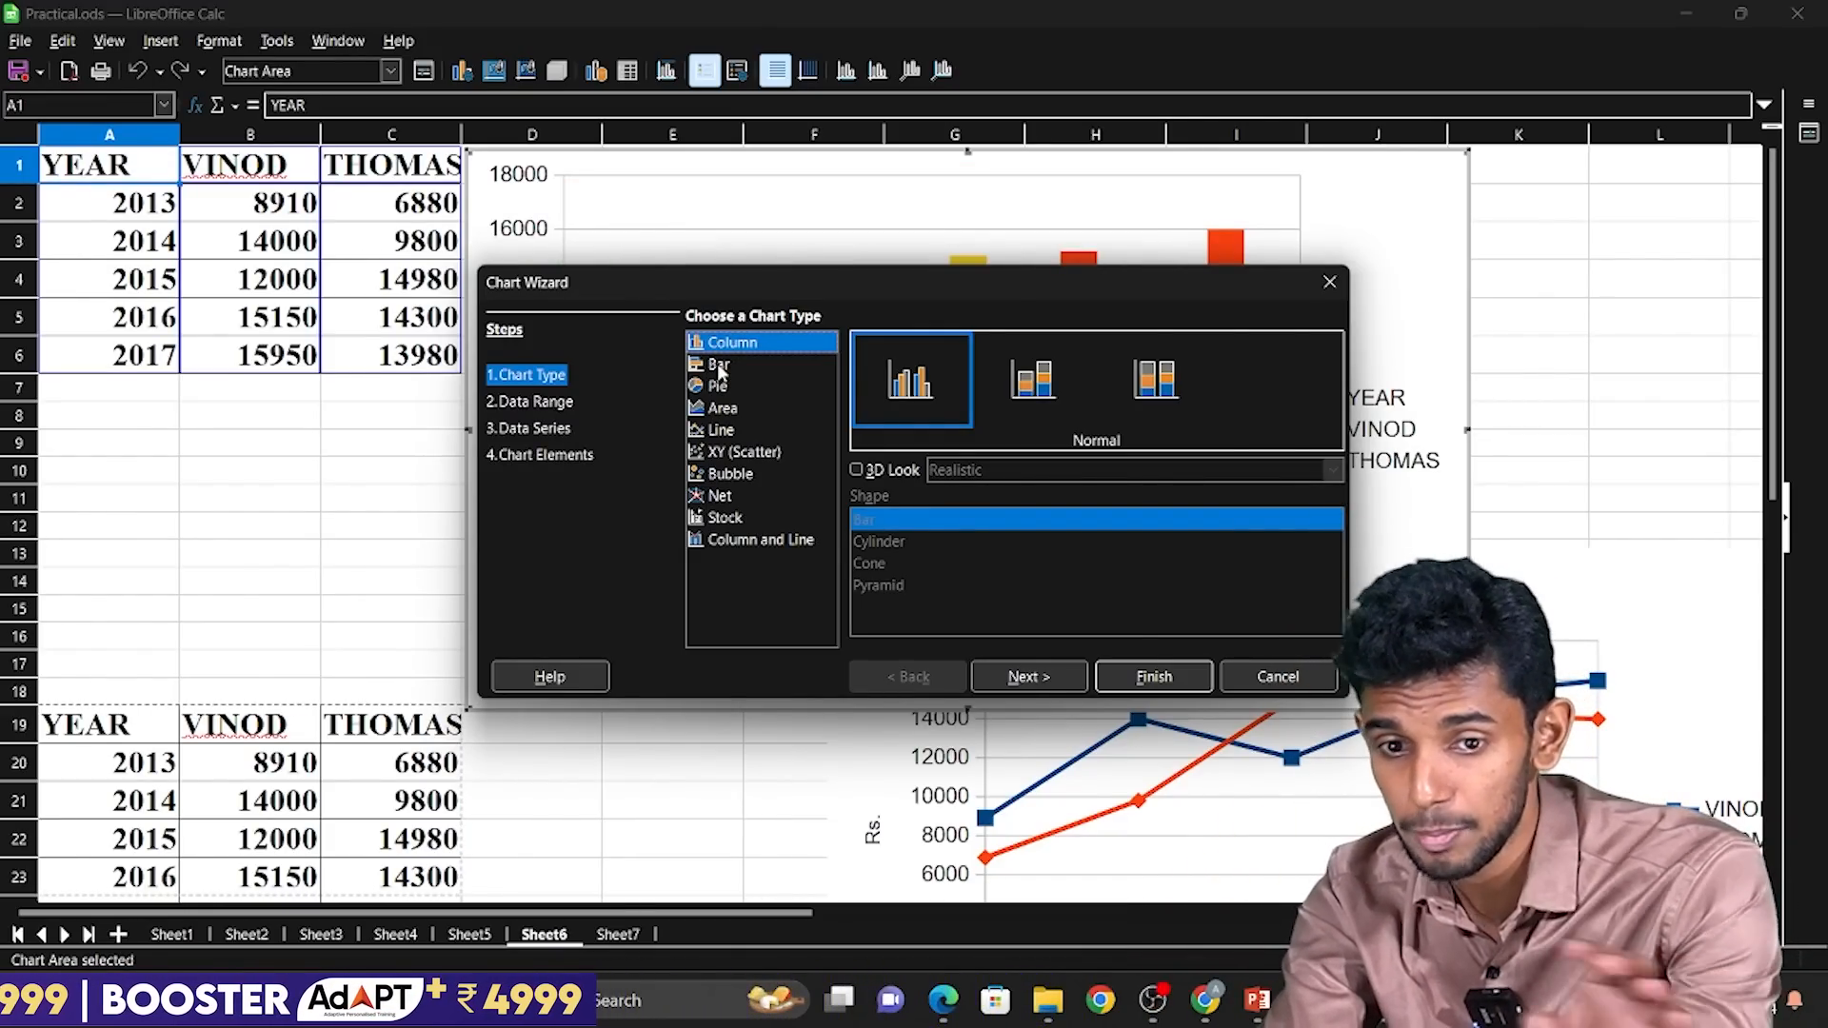
left_click(720, 368)
left_click(719, 387)
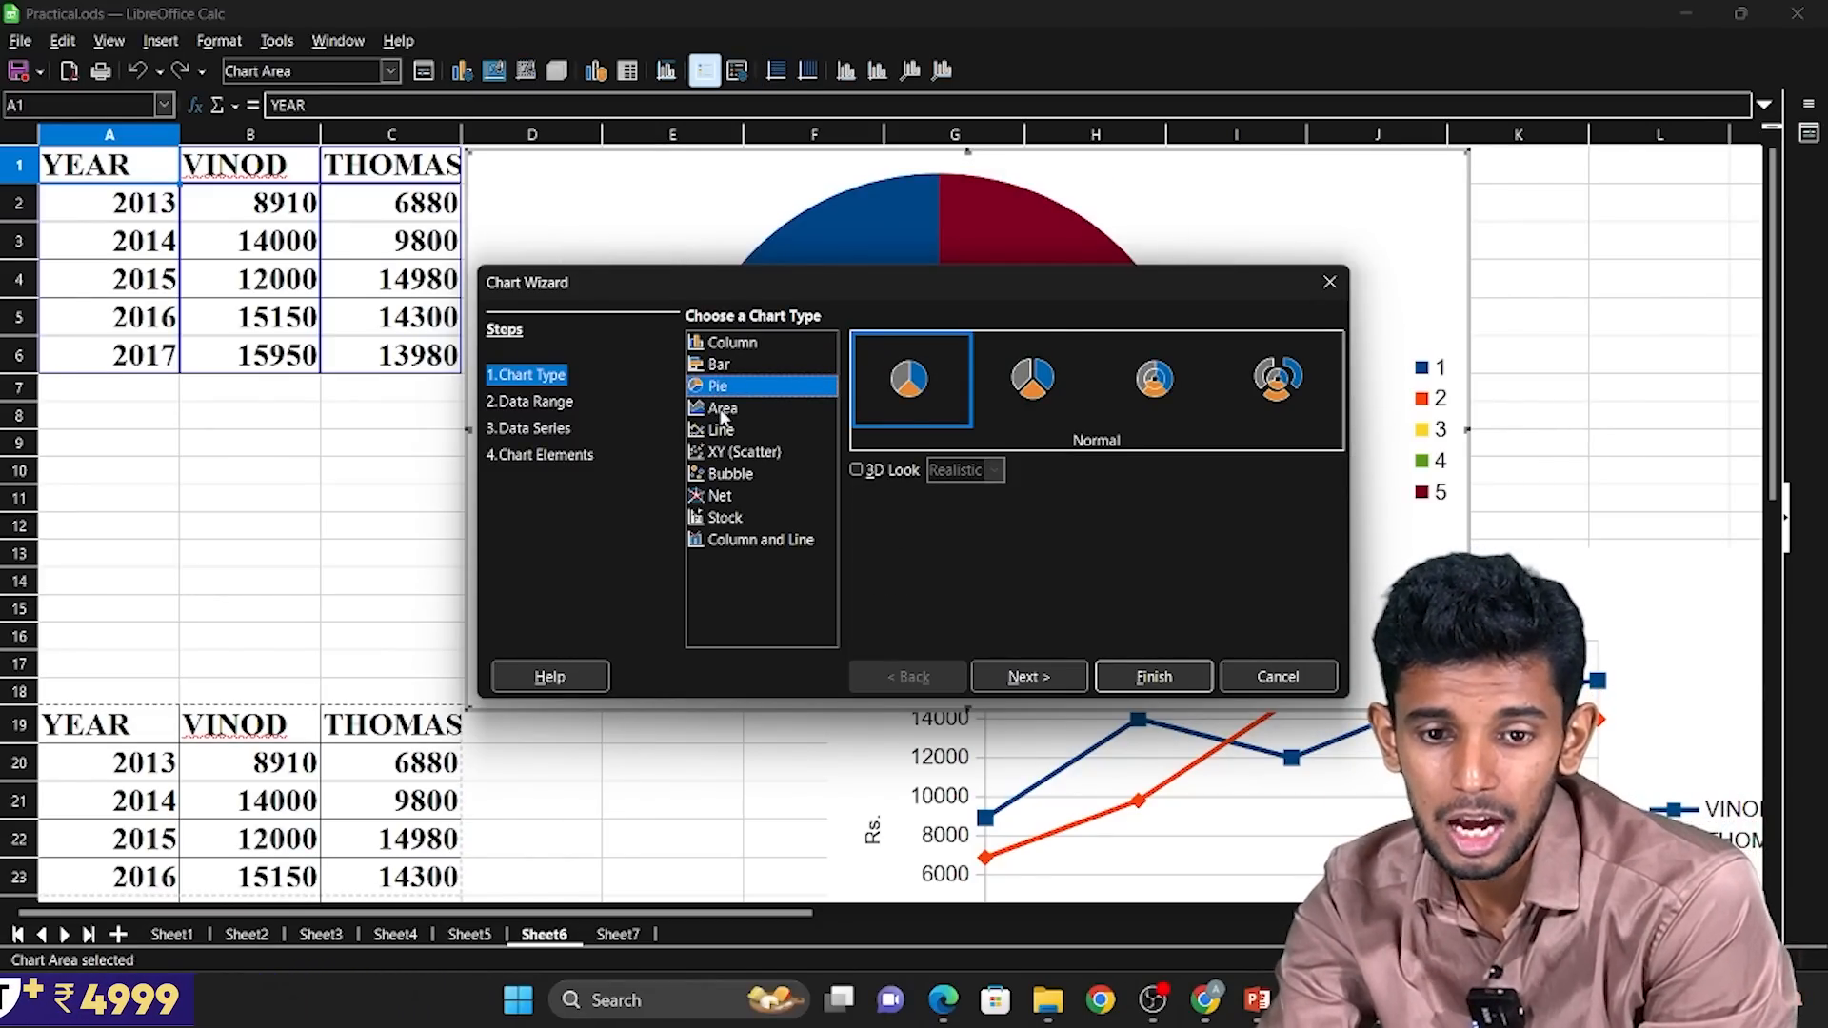
left_click_drag(766, 288, 392, 448)
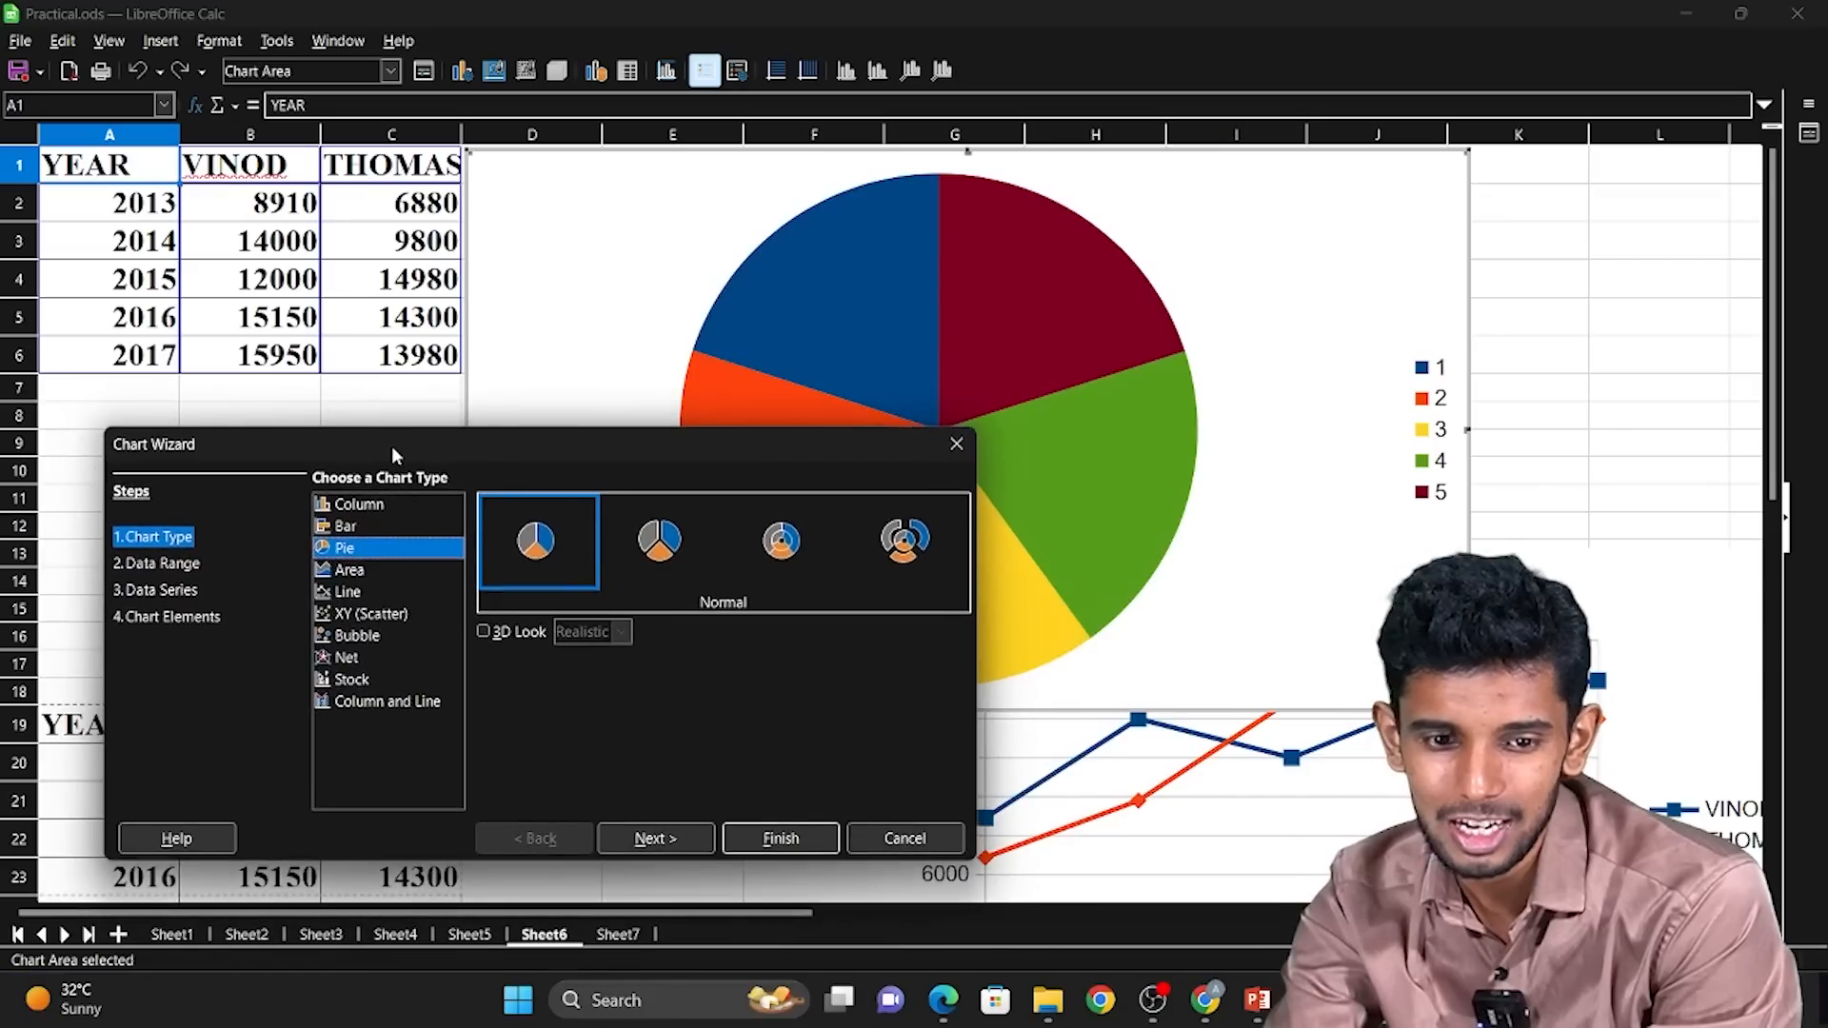
left_click(350, 571)
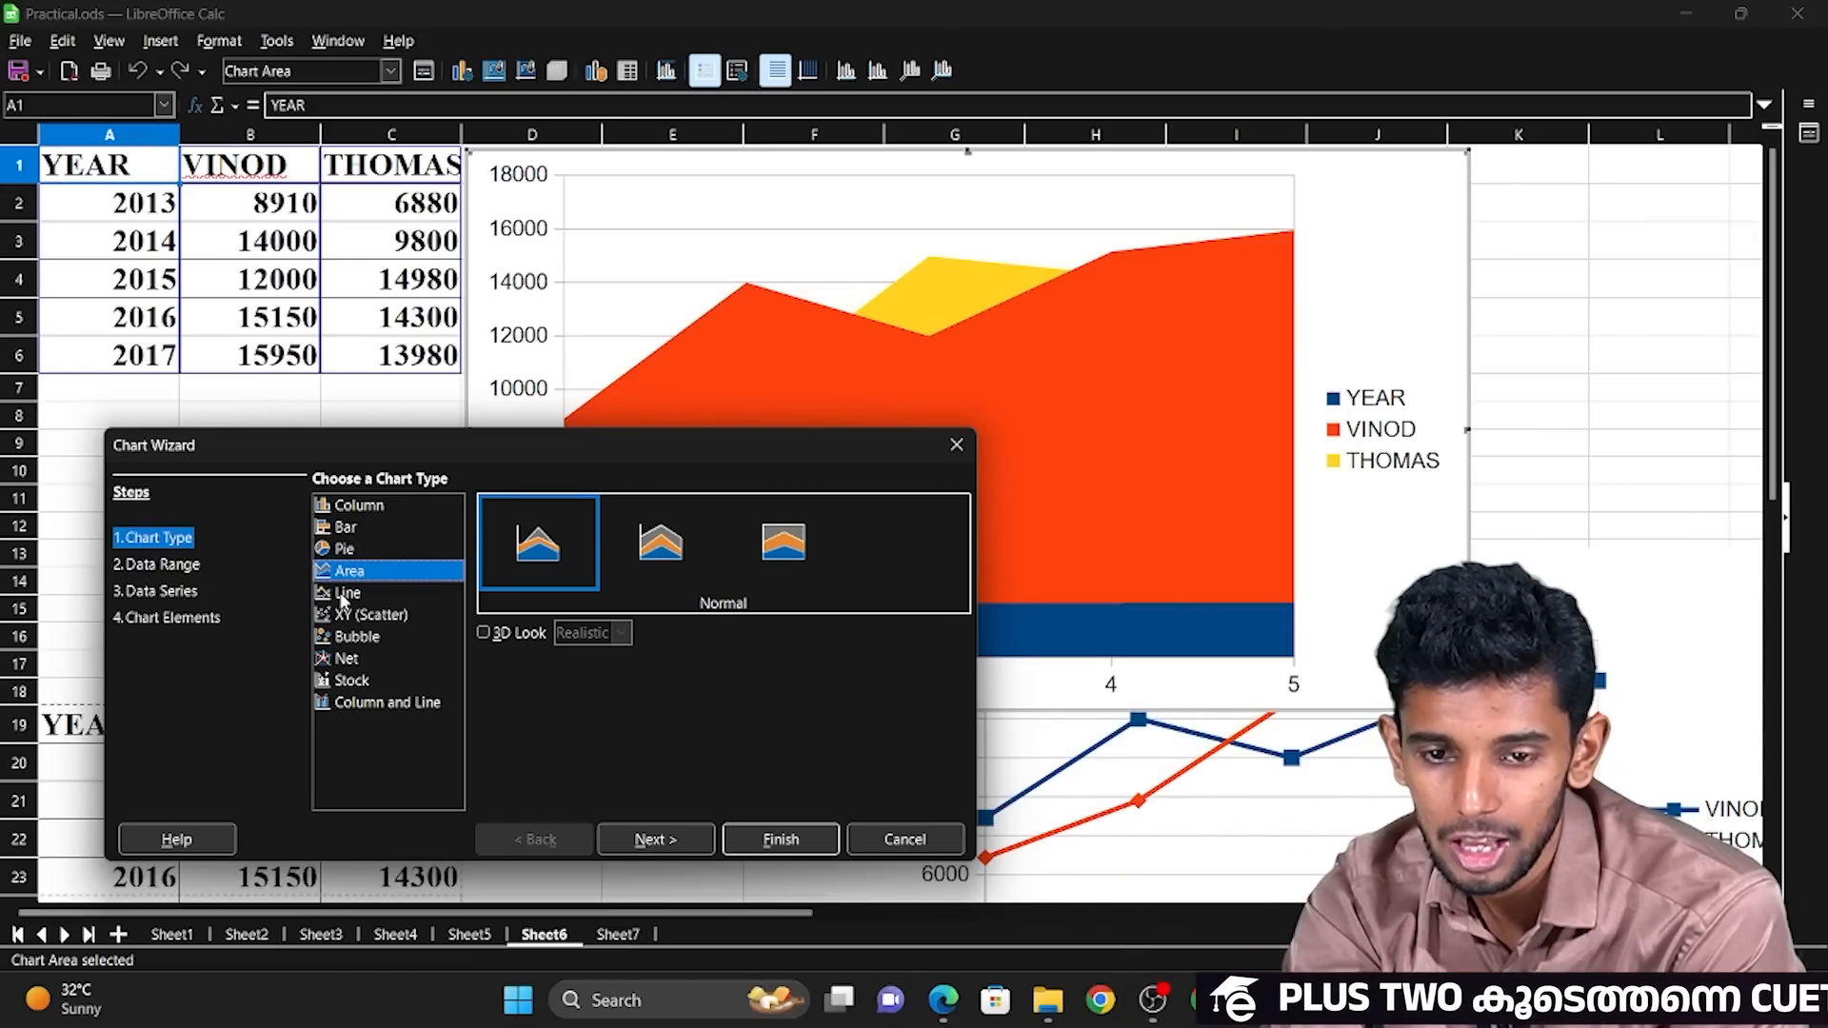
left_click(349, 598)
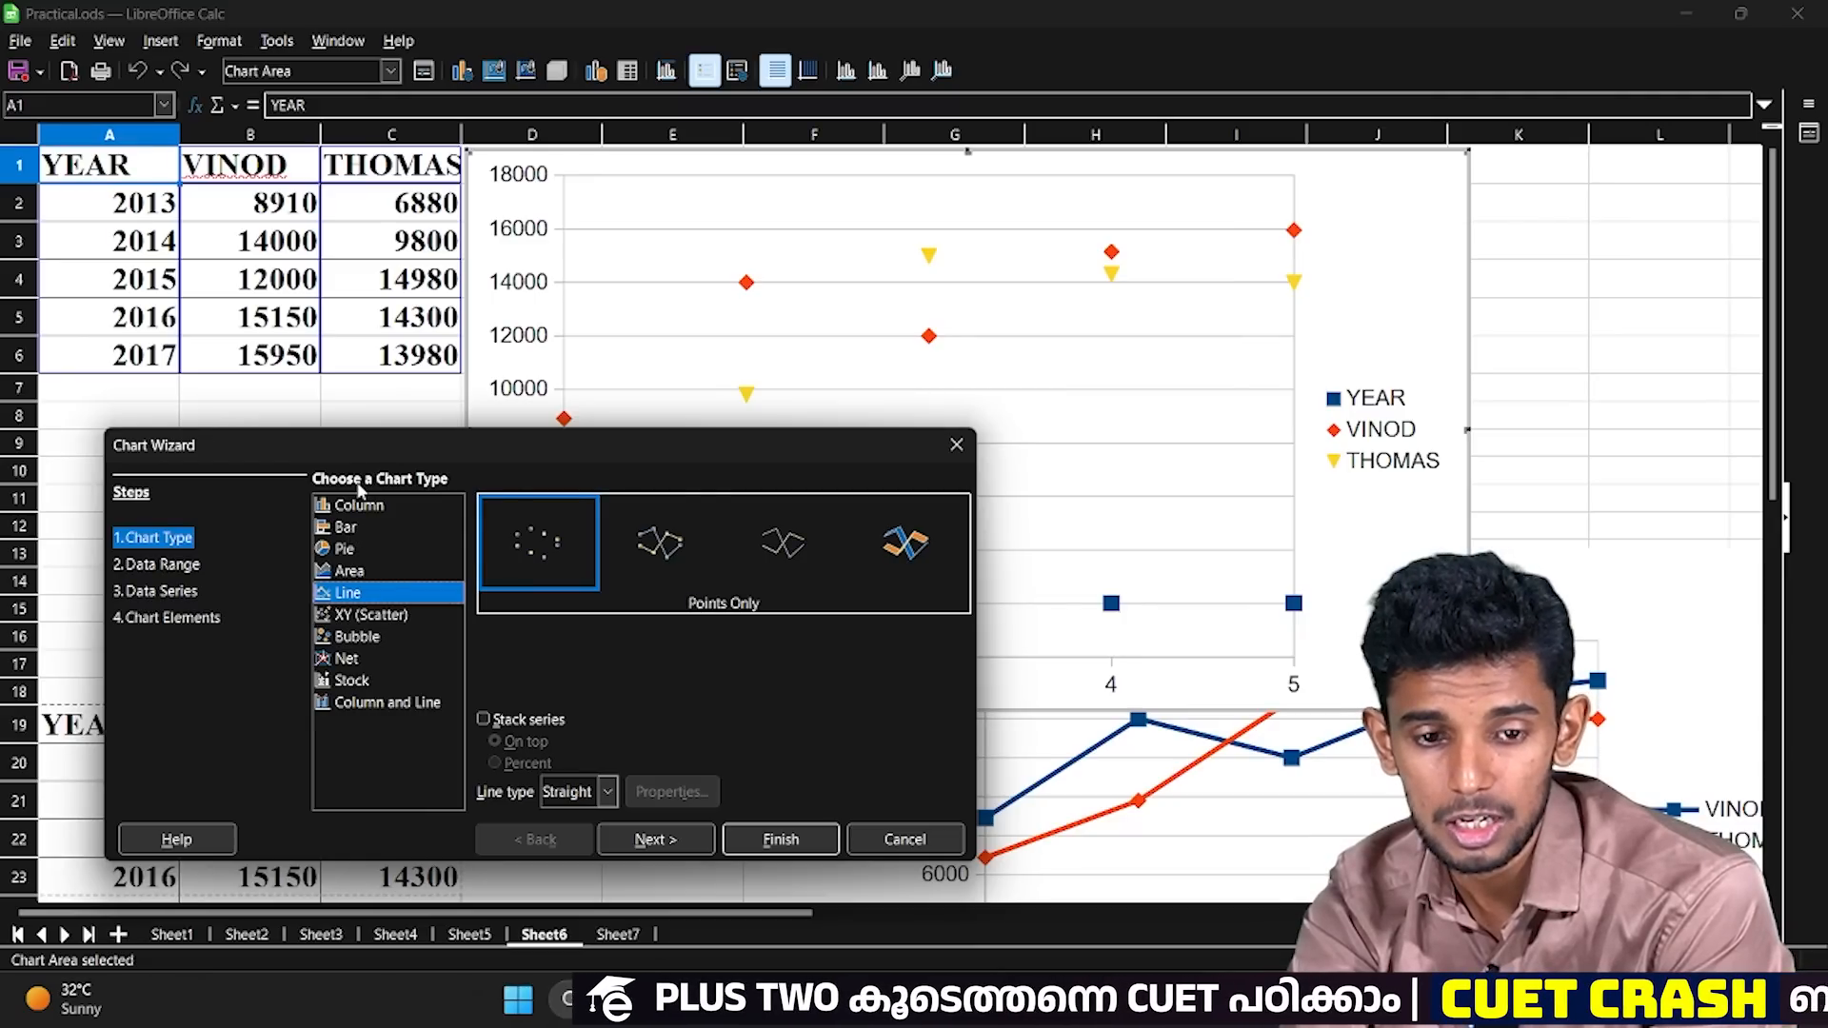
Choose the Column chart type and use the first column as label in the chart's data range.
left_click(362, 506)
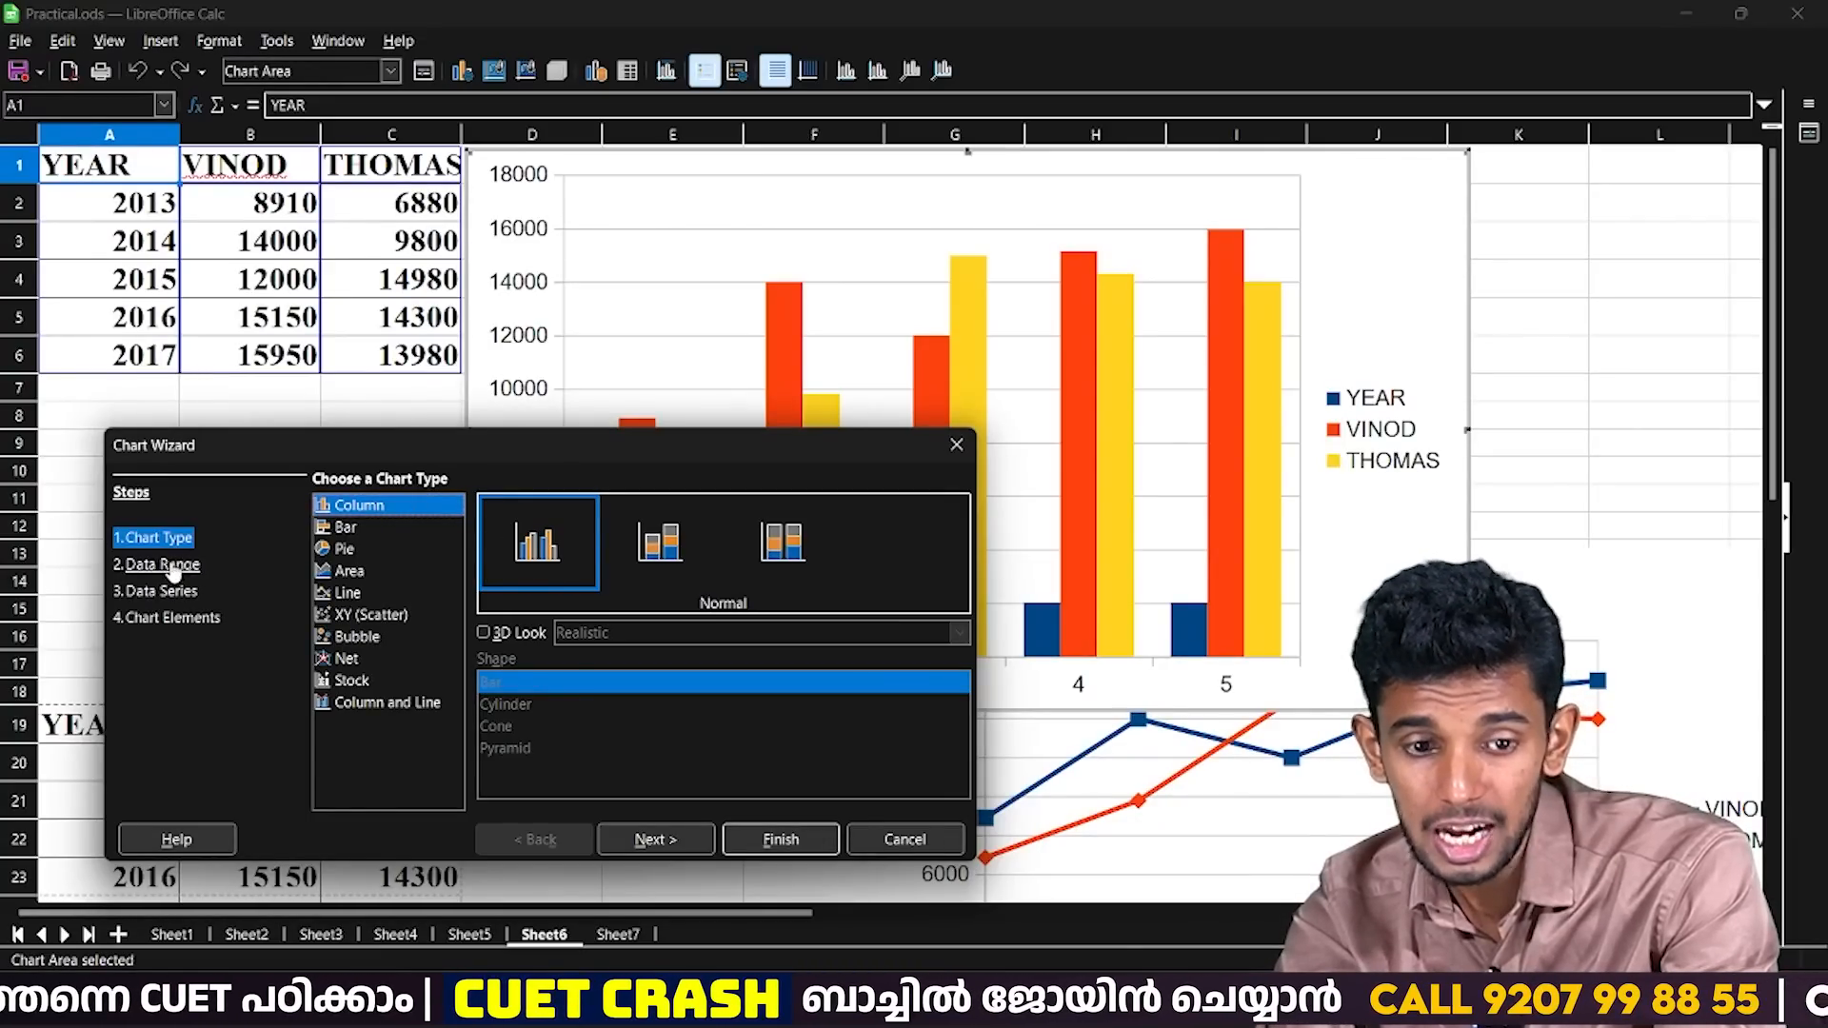
left_click(162, 564)
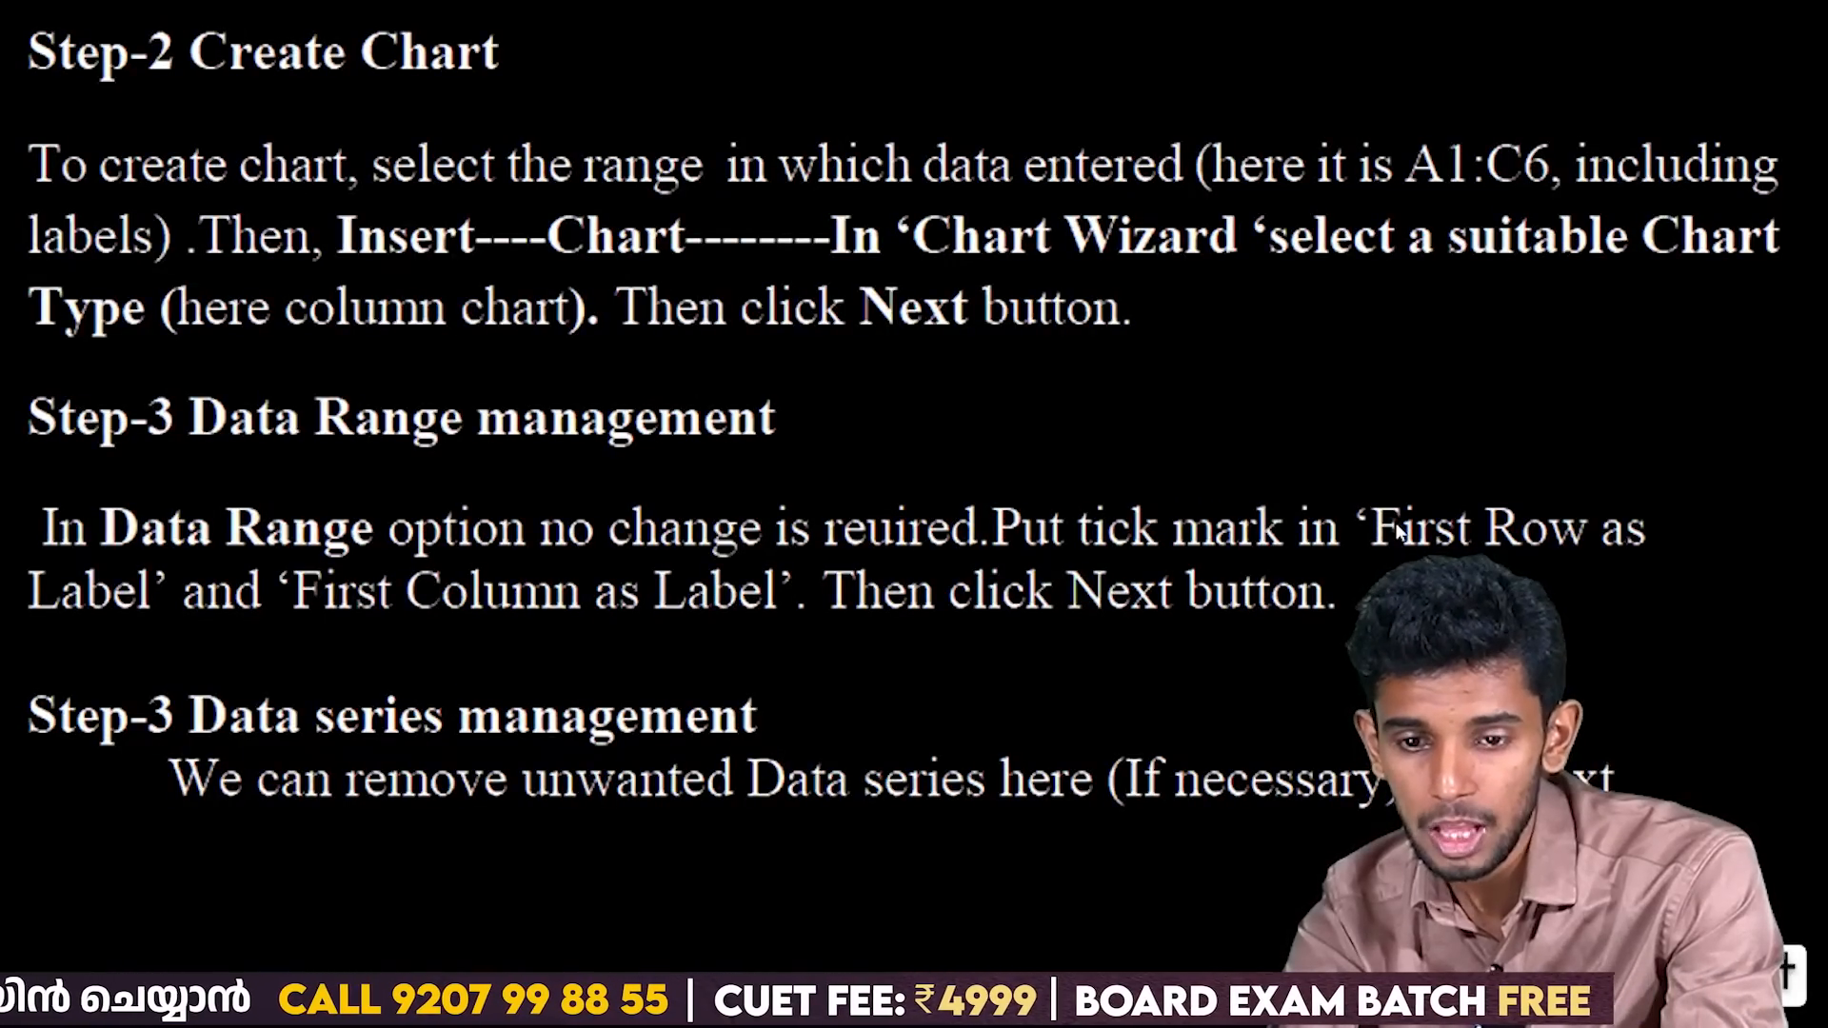
key("alt+Tab")
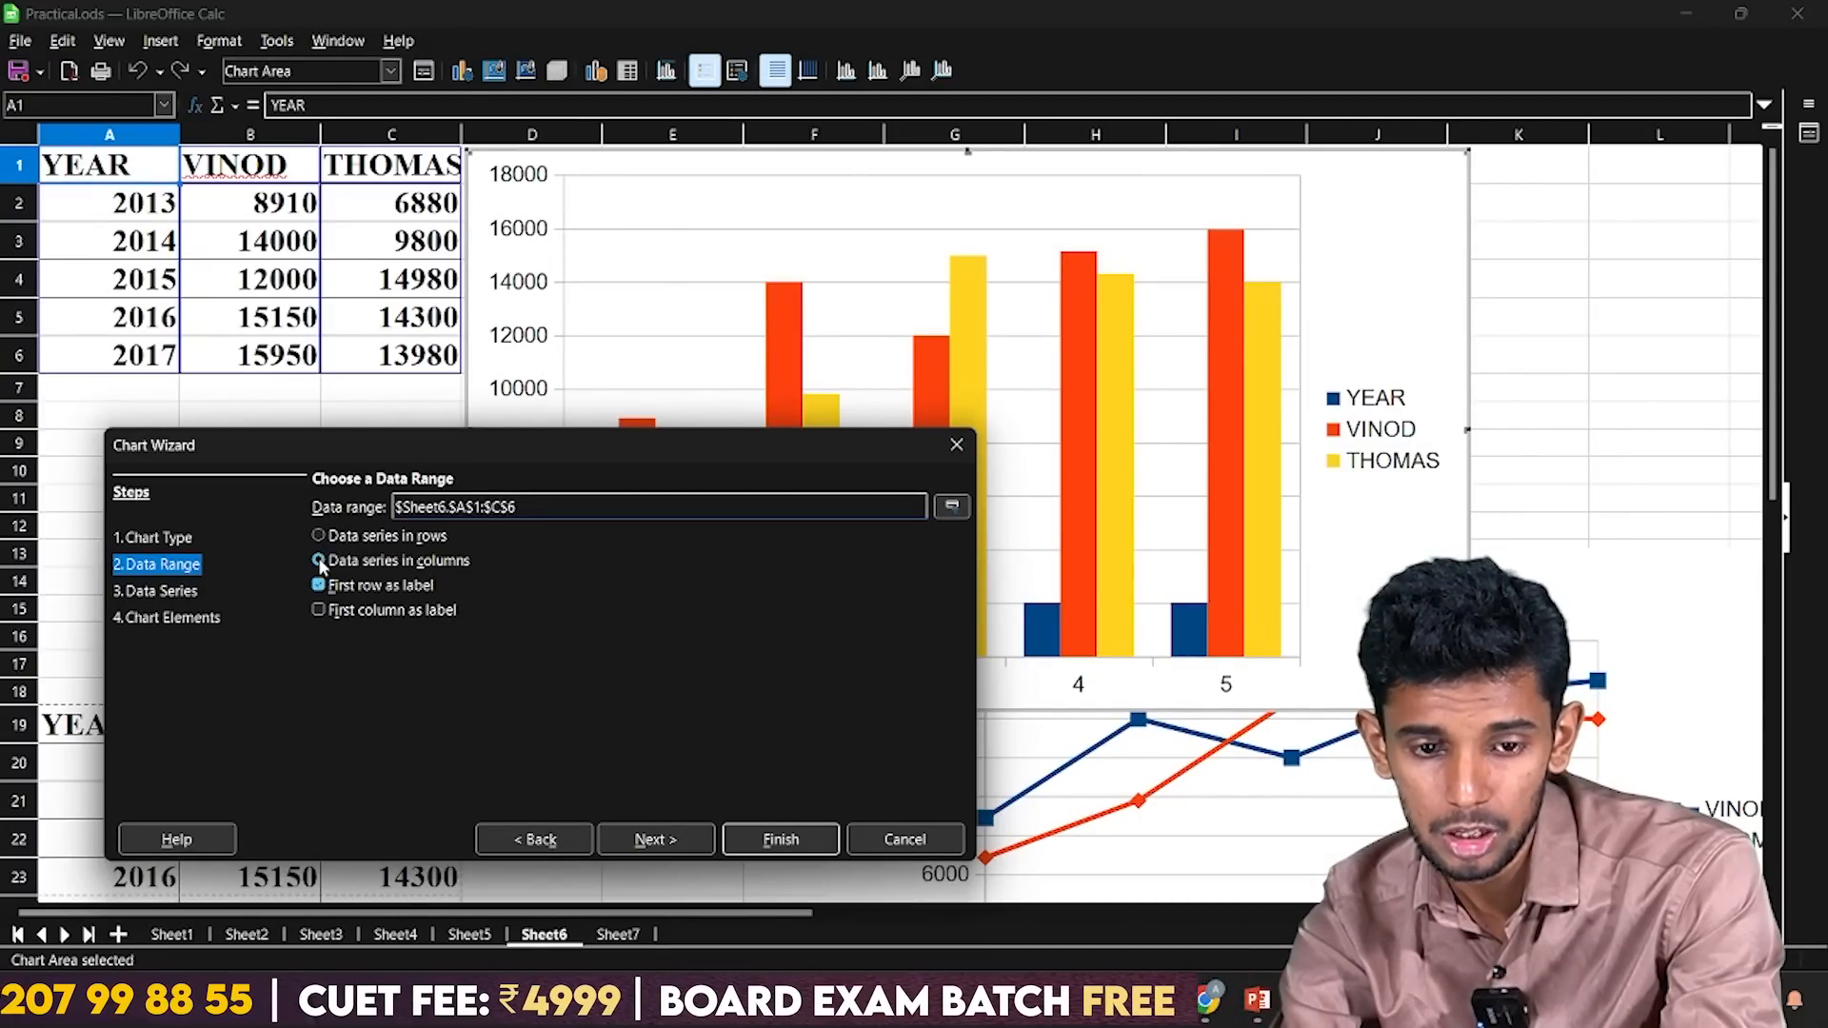
left_click(320, 612)
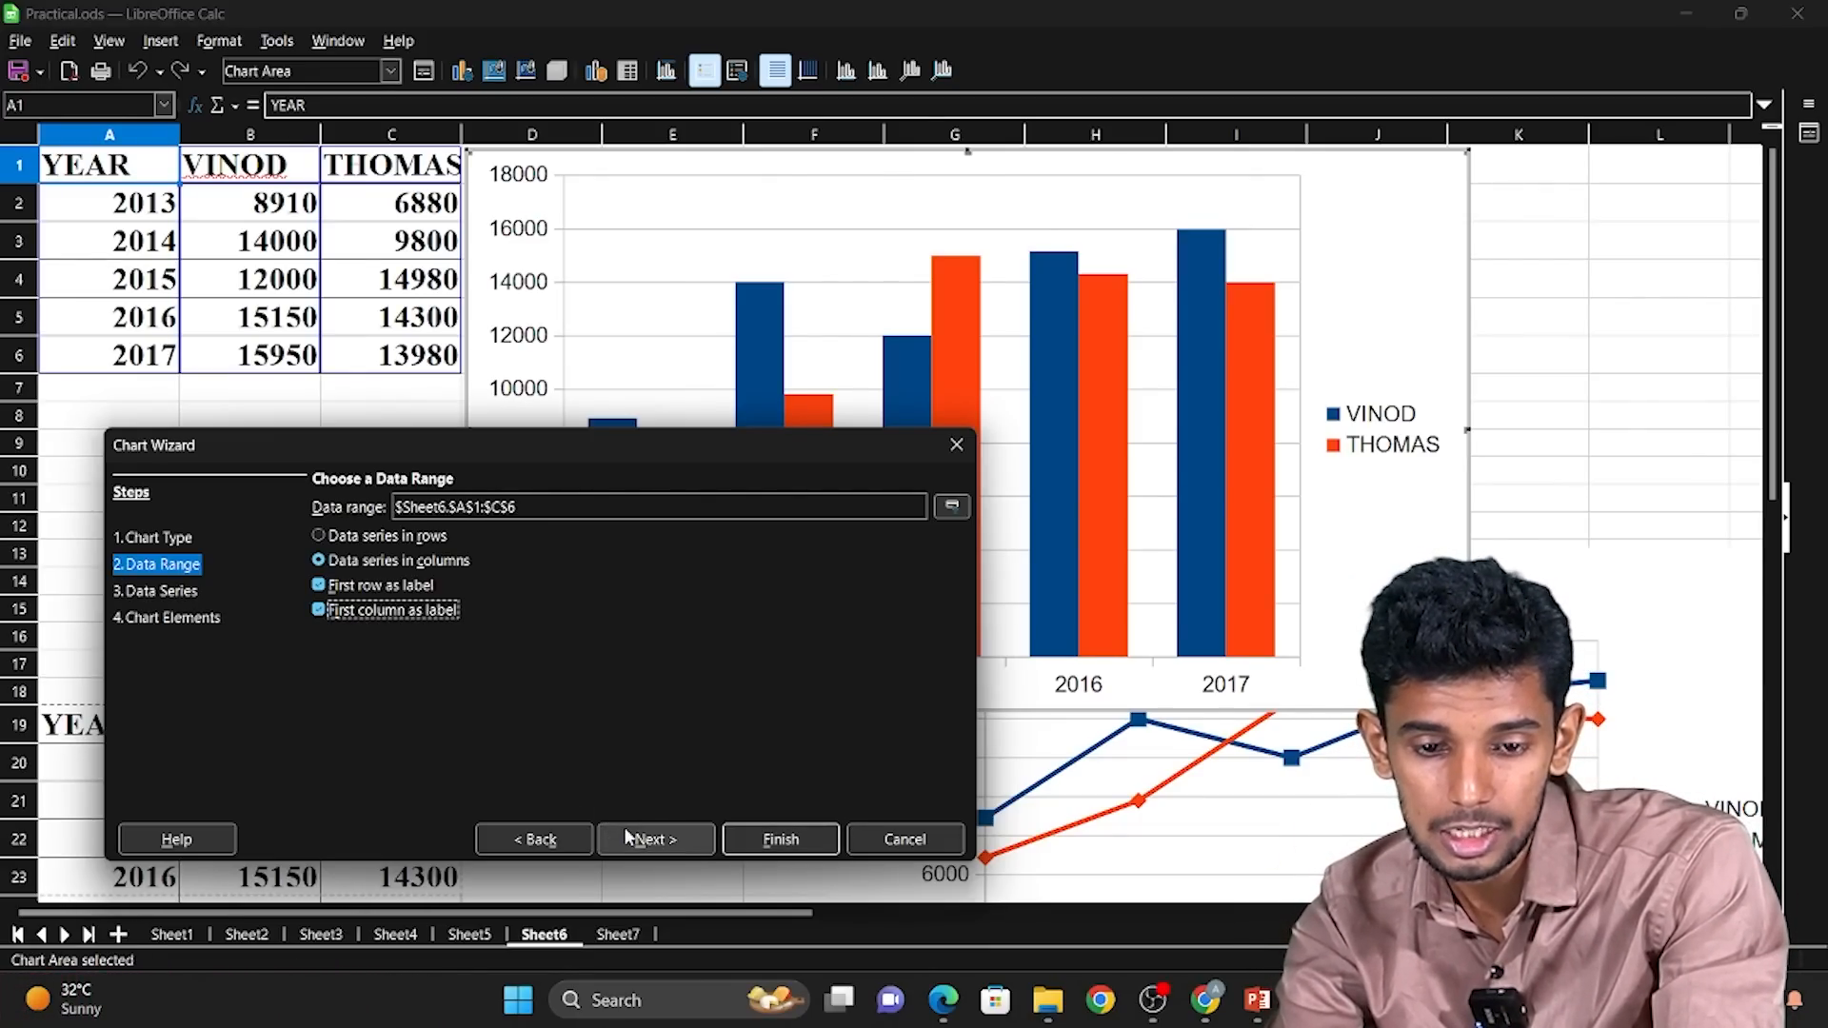
Advance the Chart Wizard past the data series to the chart elements, and check the title settings on the PowerPoint slide.
left_click(653, 839)
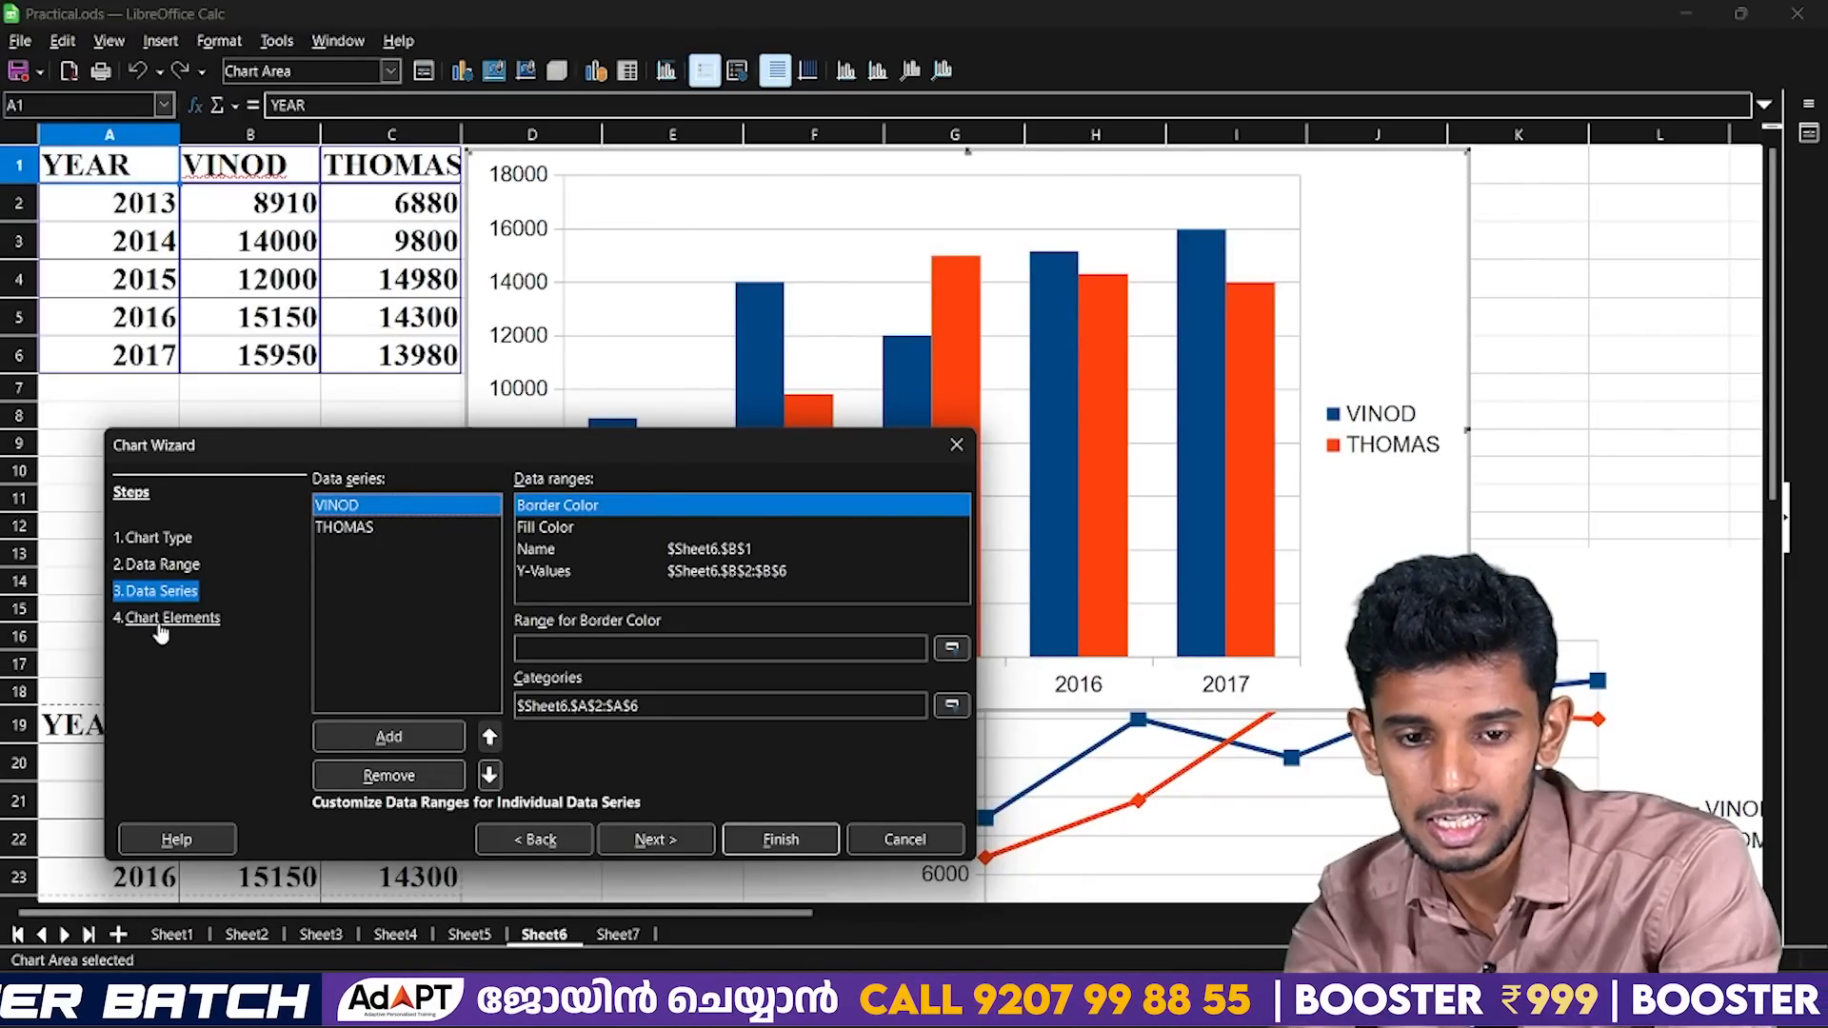
left_click(164, 617)
key("alt+Tab")
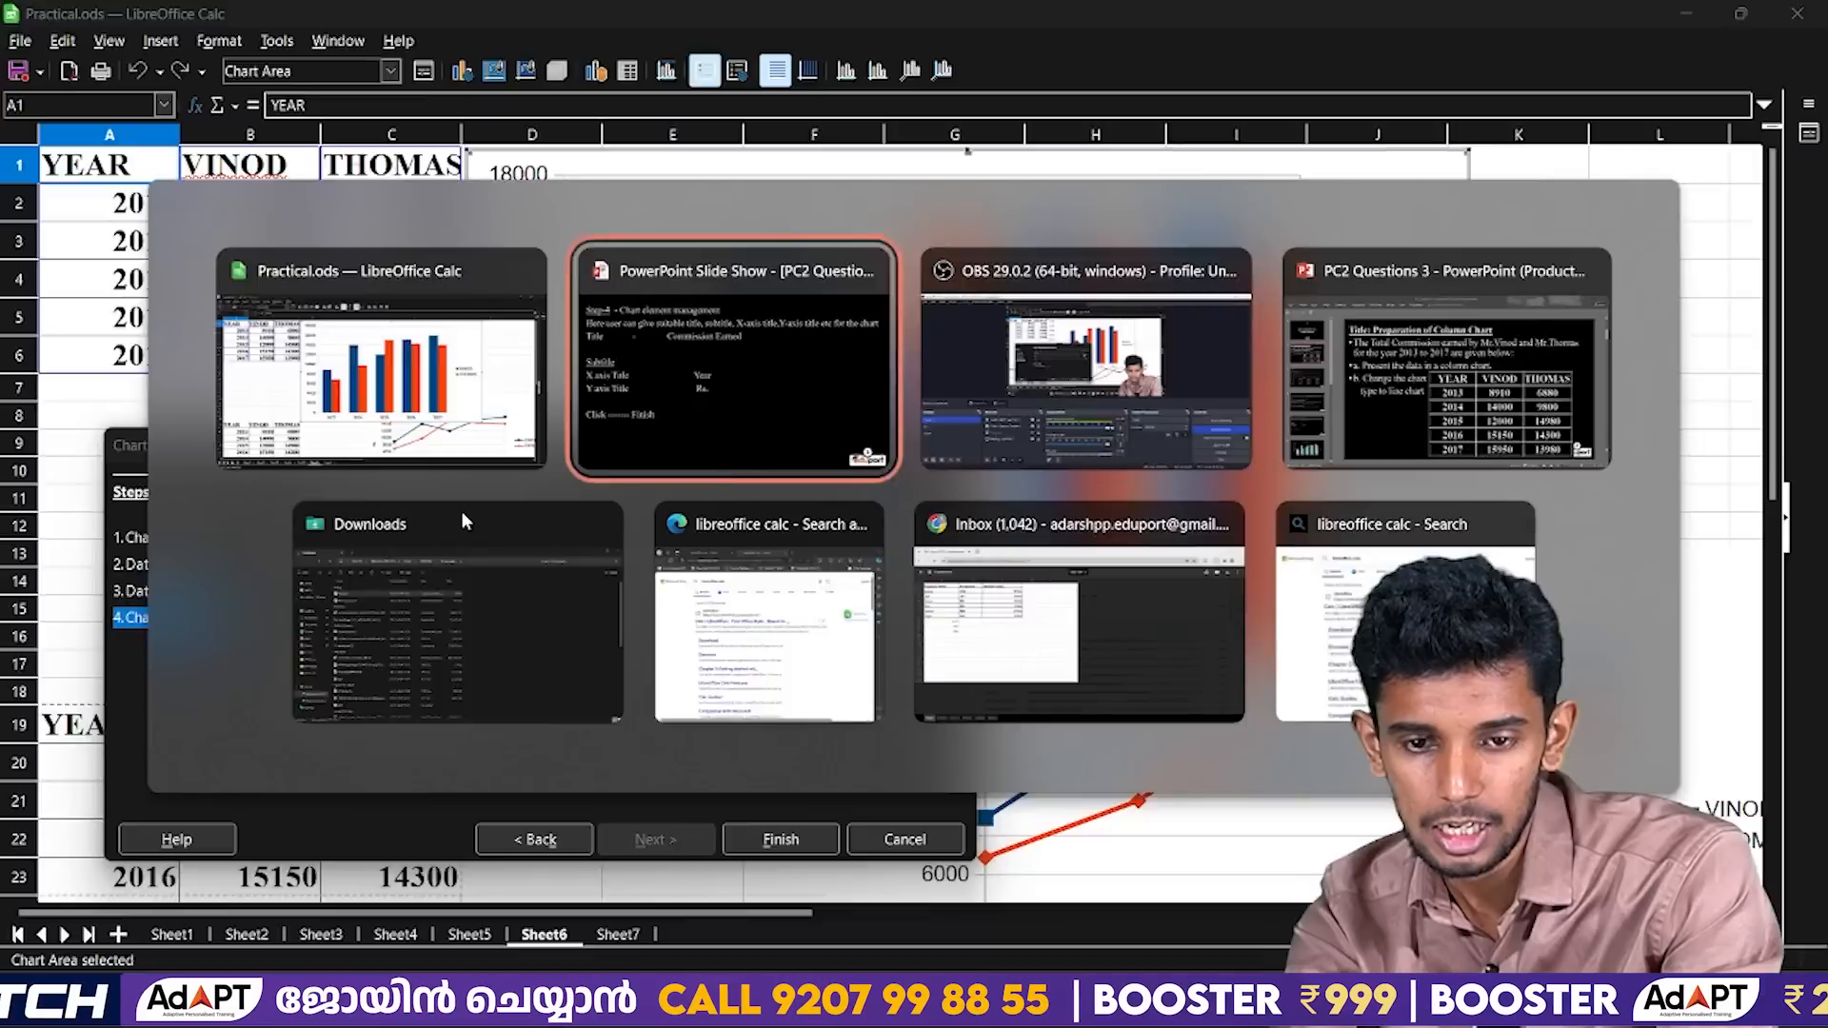
key("alt+Tab")
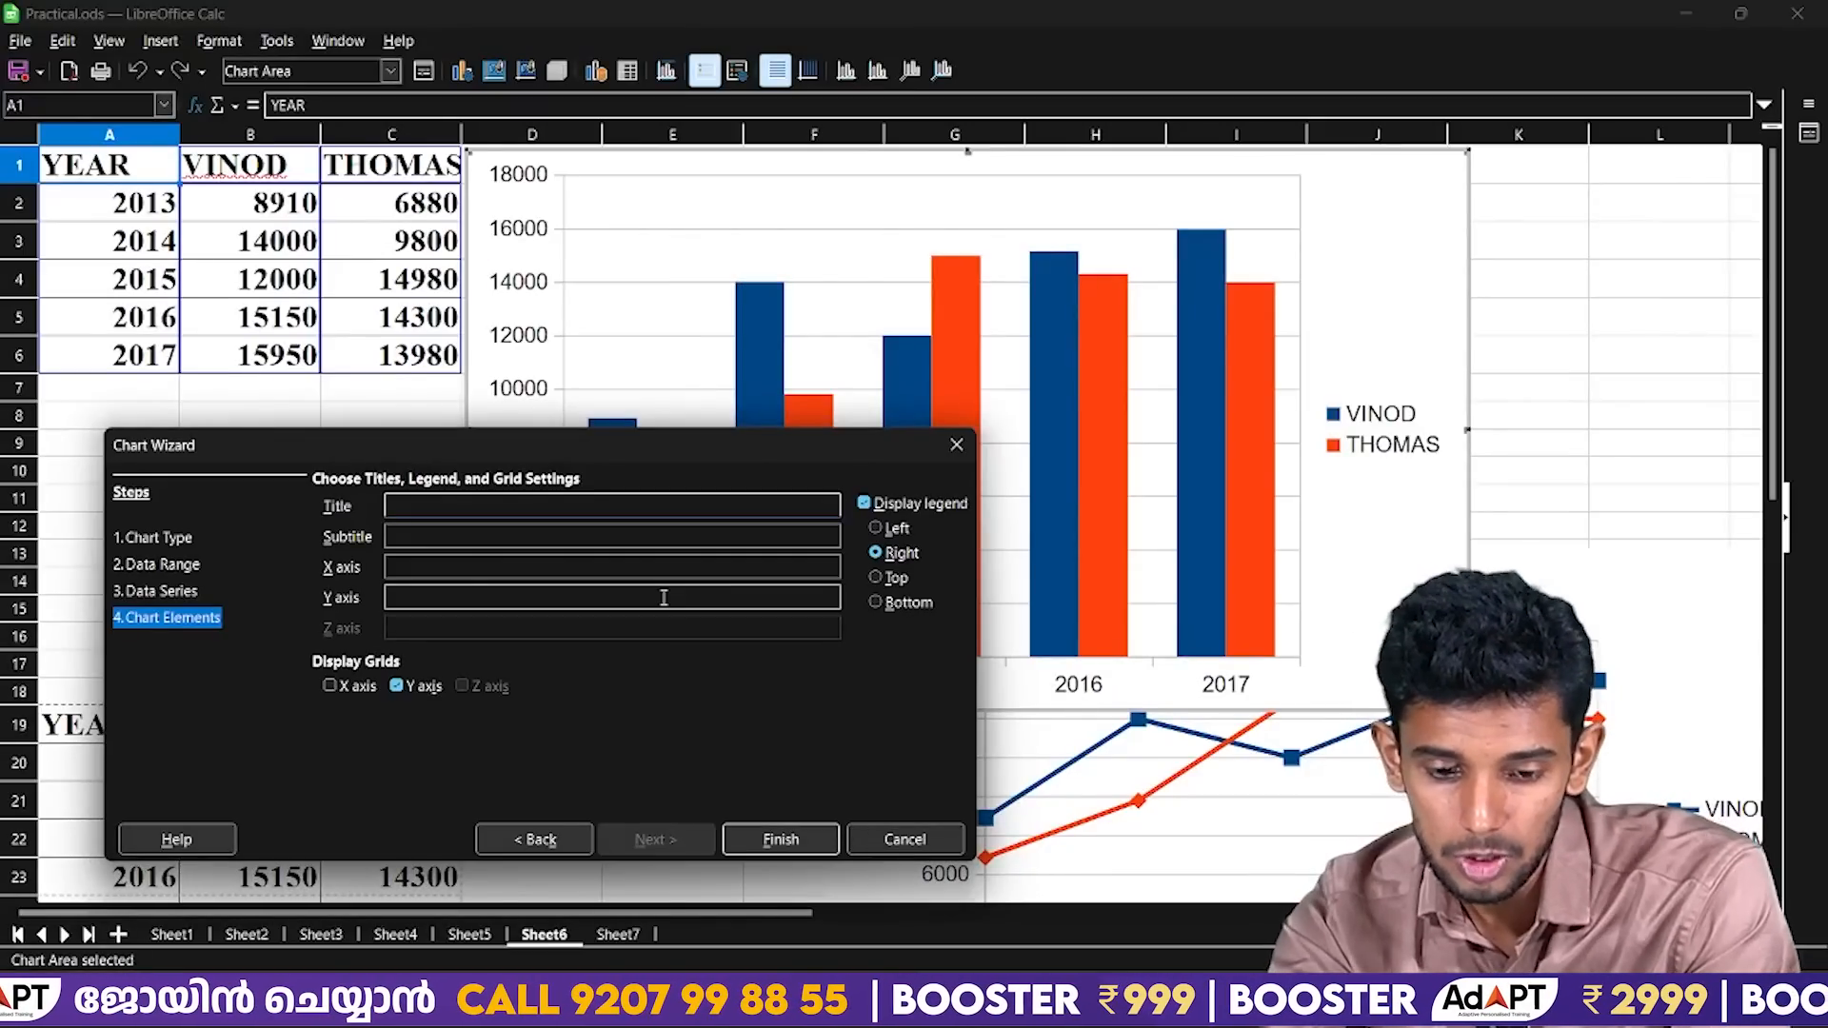
Try "Year" as the chart's main title and clear it again.
type("Year")
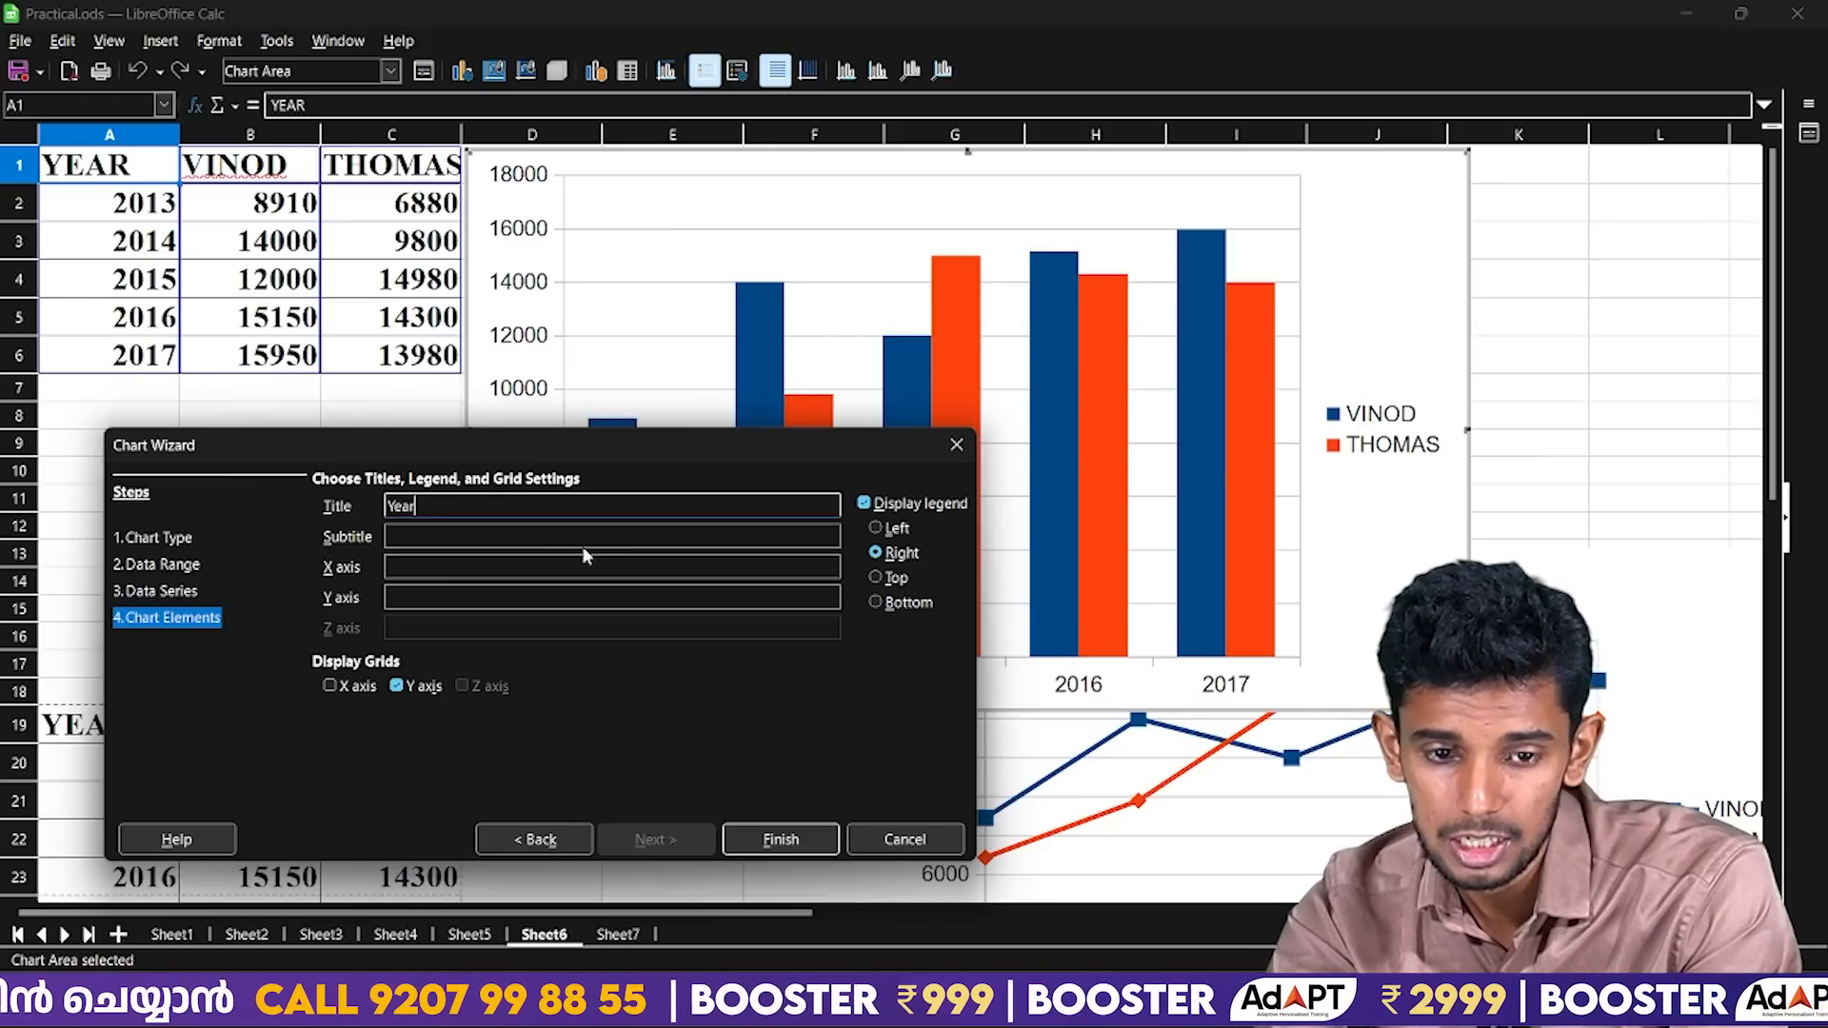
left_click(518, 564)
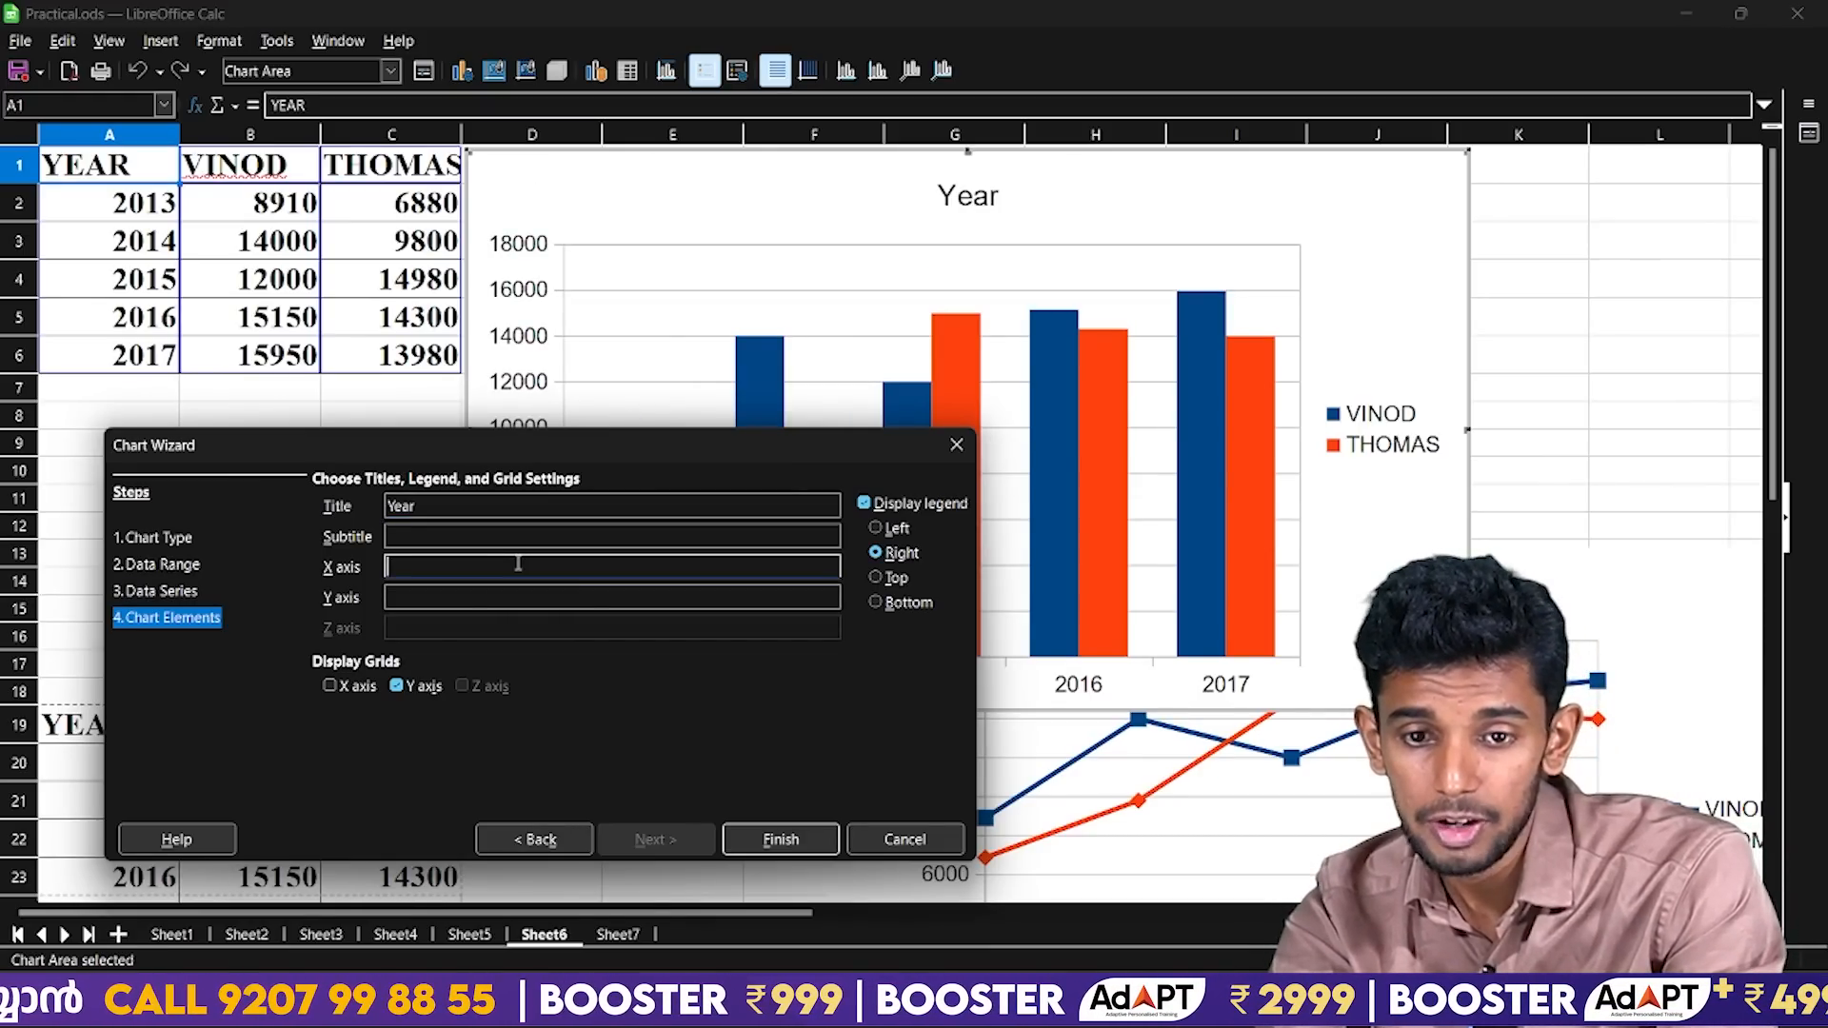
left_click(468, 512)
key("BackSpace")
key("BackSpace")
key("BackSpace")
key("BackSpace")
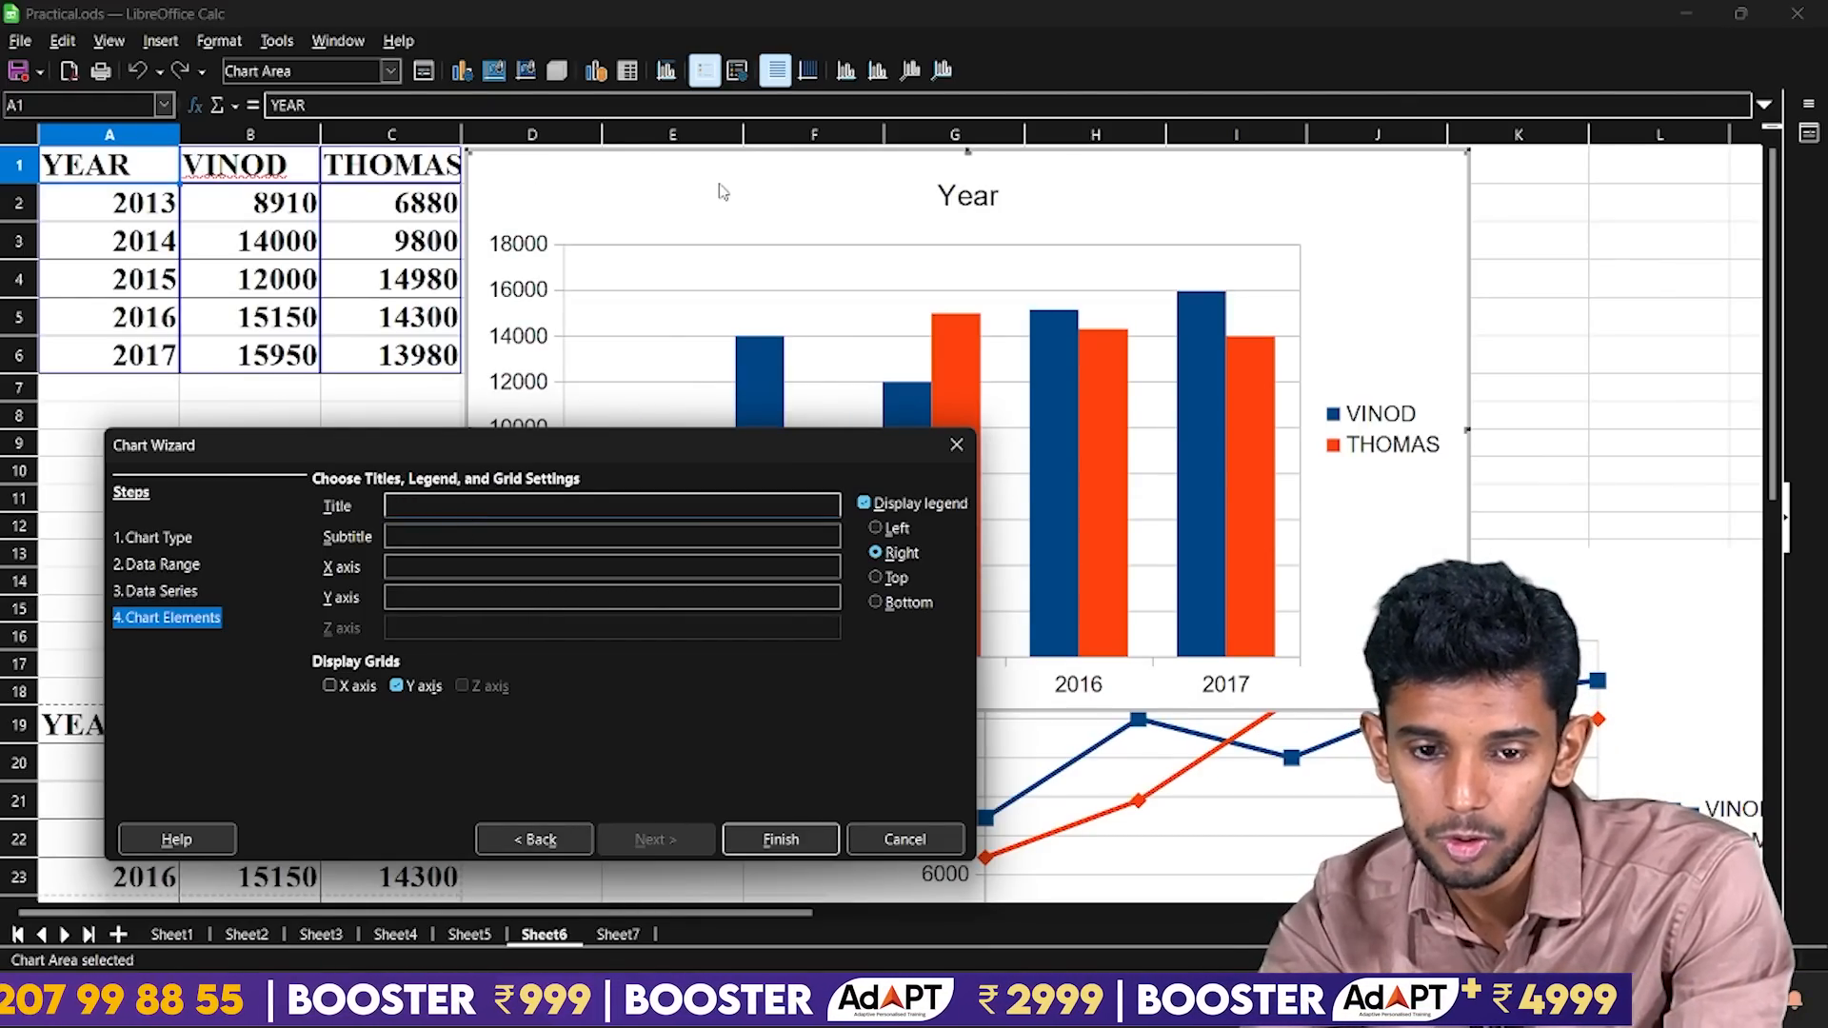
Preview the placeholder text "dfdf" as the chart's main title and remove it.
type("dfdf")
key("Tab")
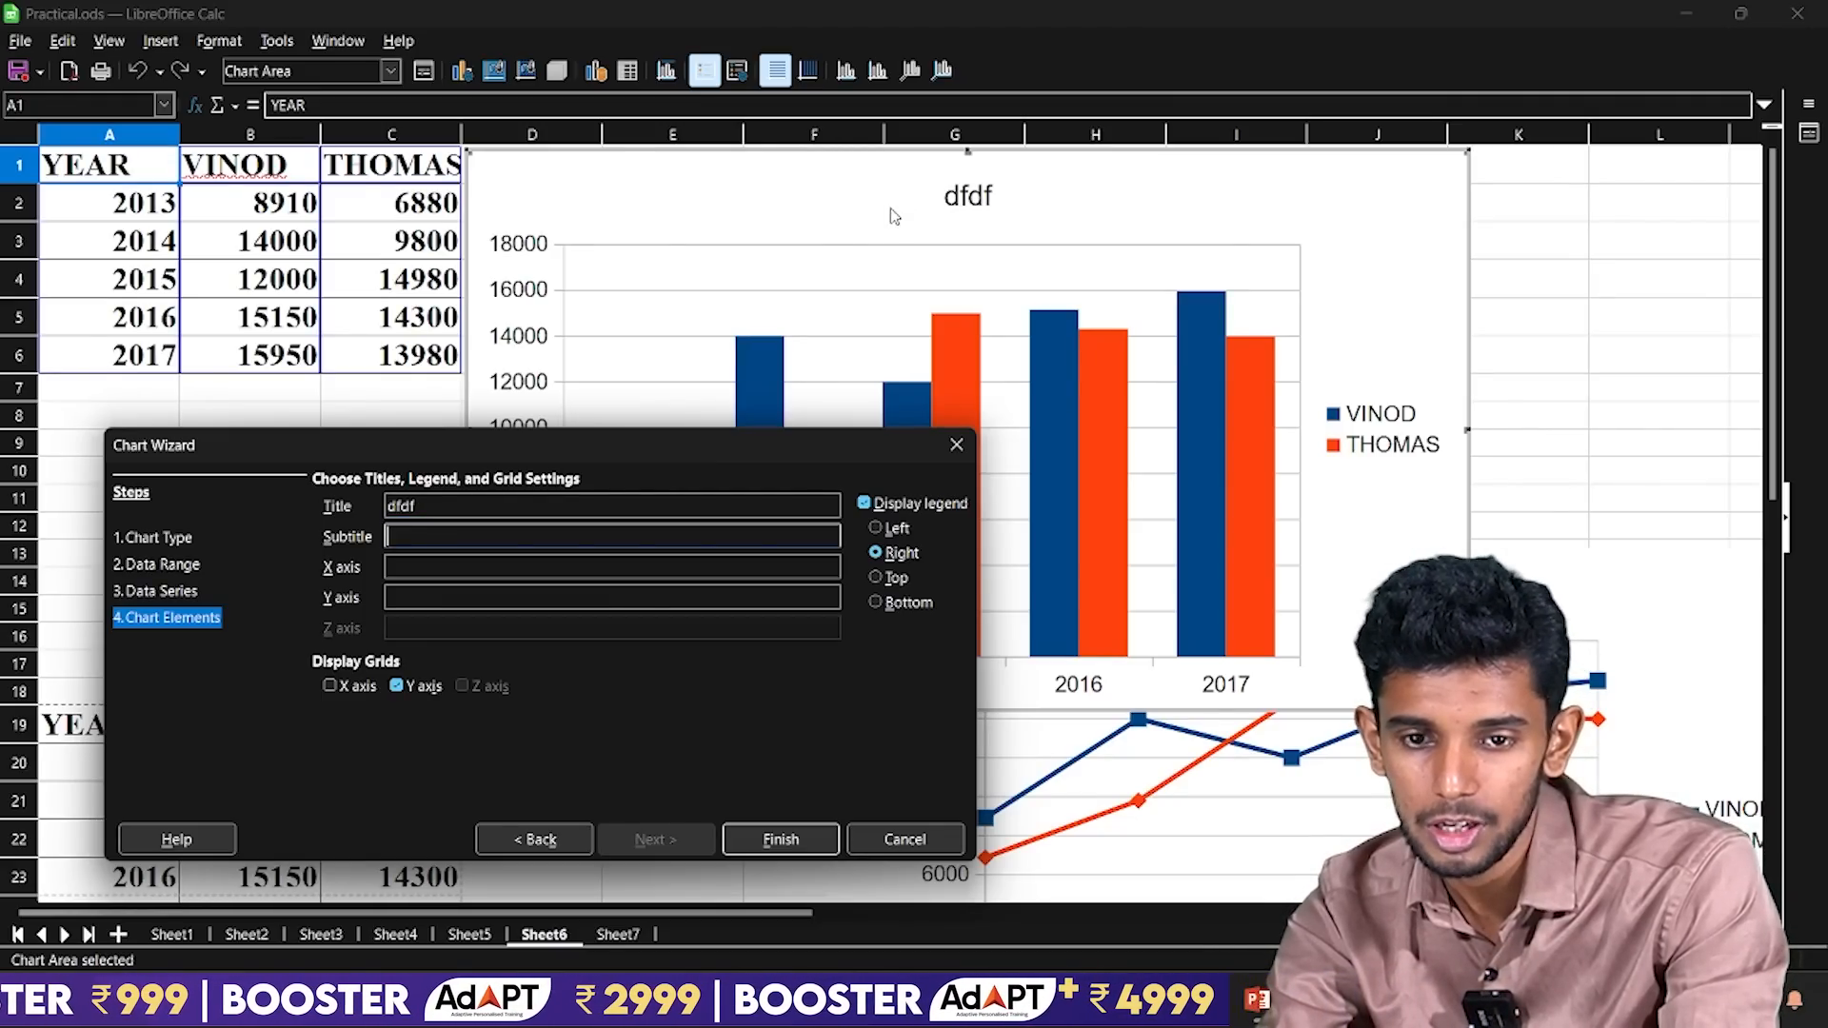
left_click(514, 507)
key("BackSpace")
key("BackSpace")
key("BackSpace")
key("BackSpace")
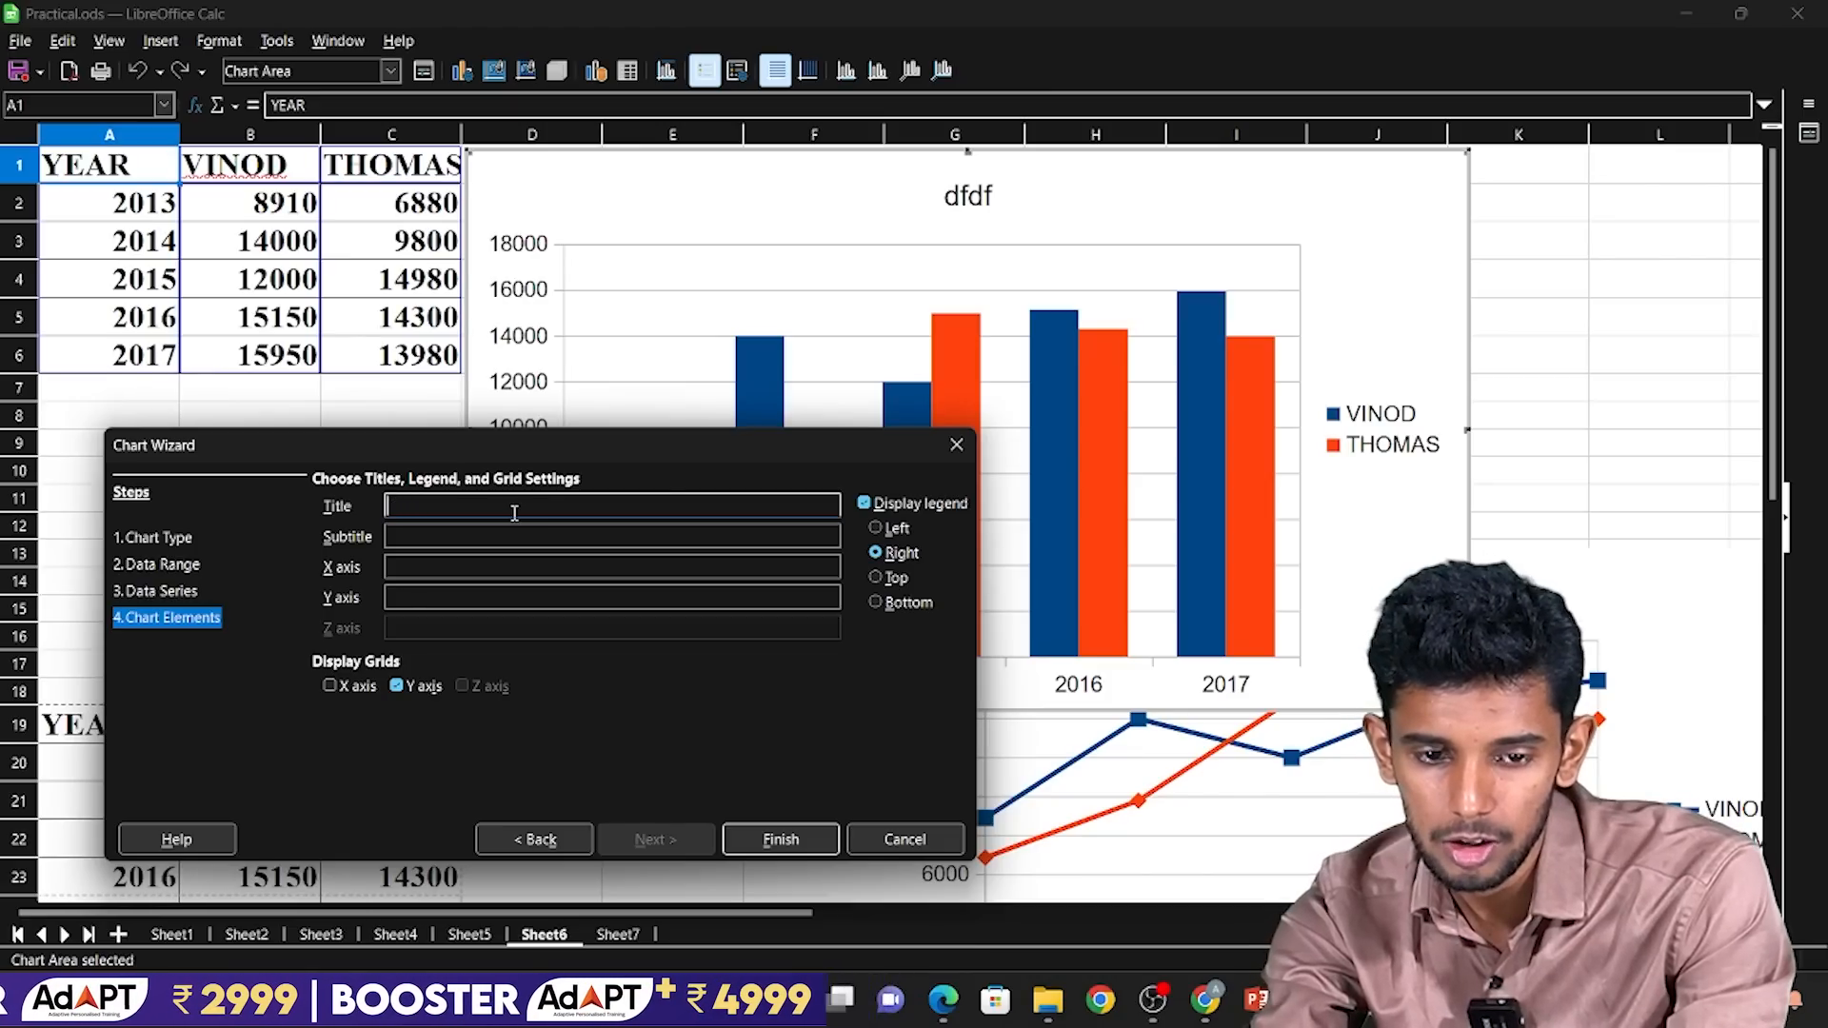
Set the chart's main title to "Year" and leave the subtitle empty.
type("Ye")
key("Caps_Lock")
type("R")
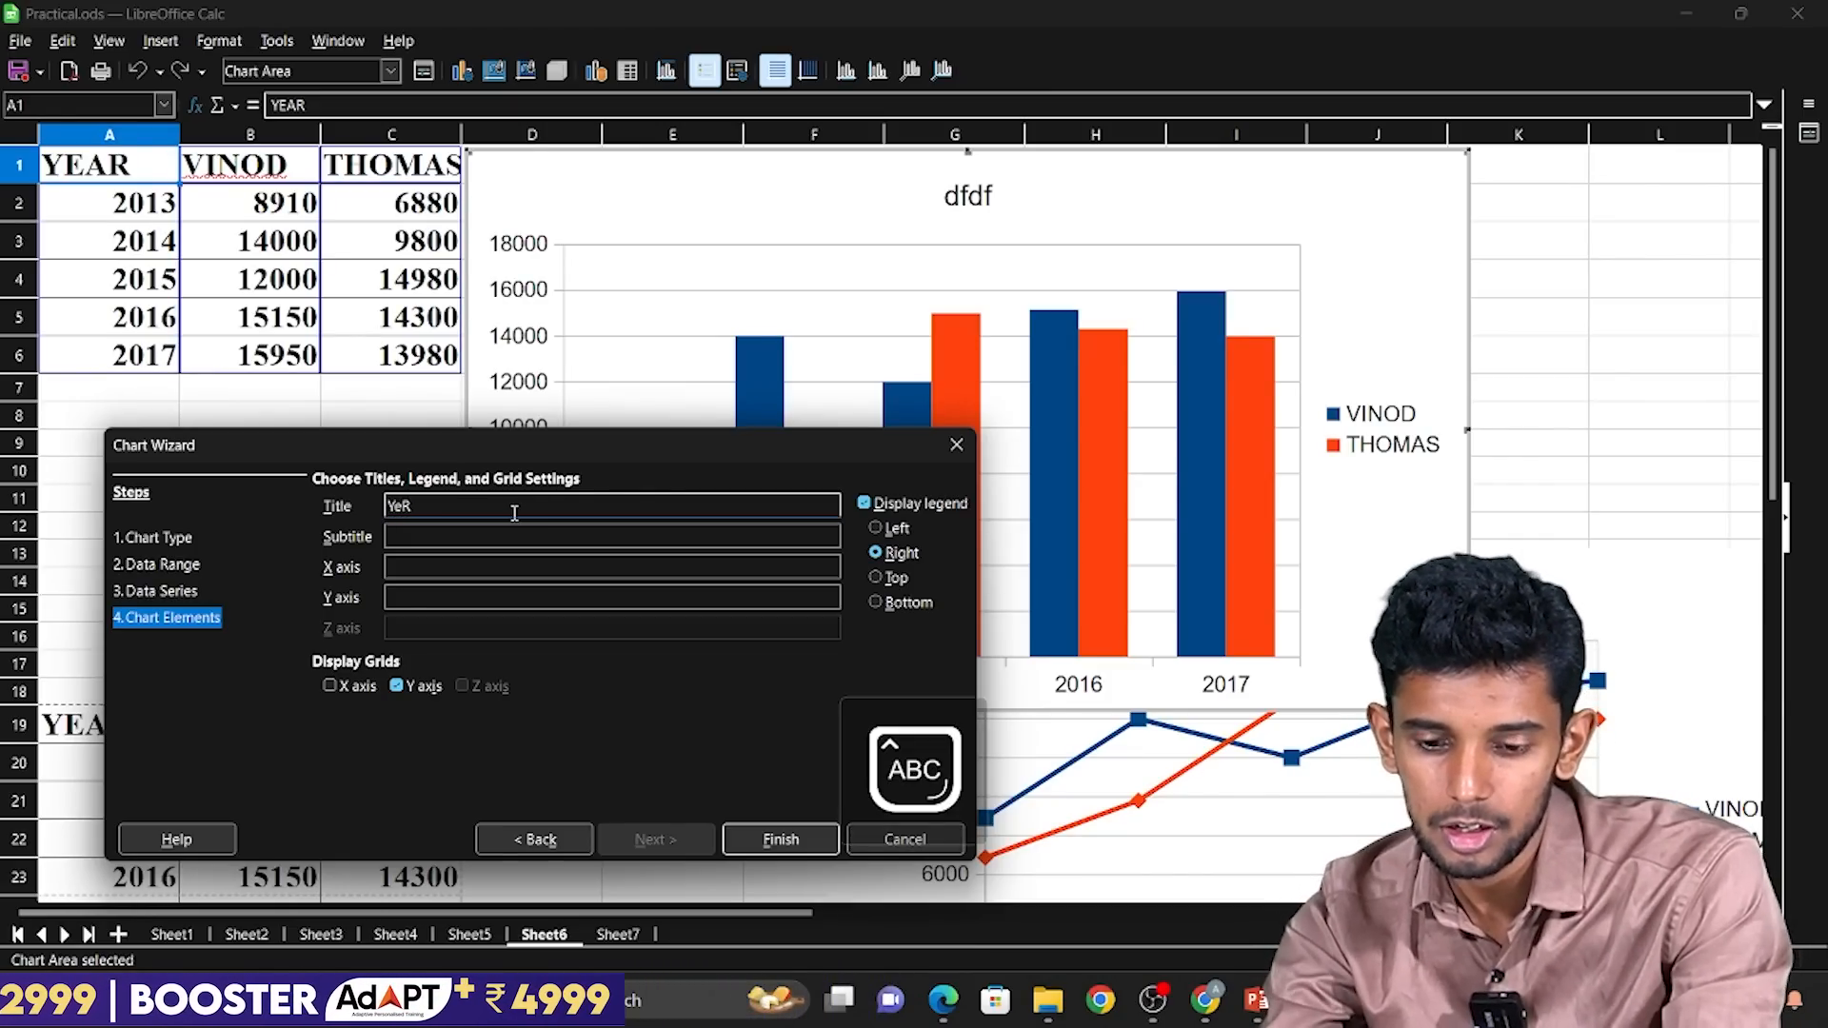
key("BackSpace")
type("A")
key("BackSpace")
key("Caps_Lock")
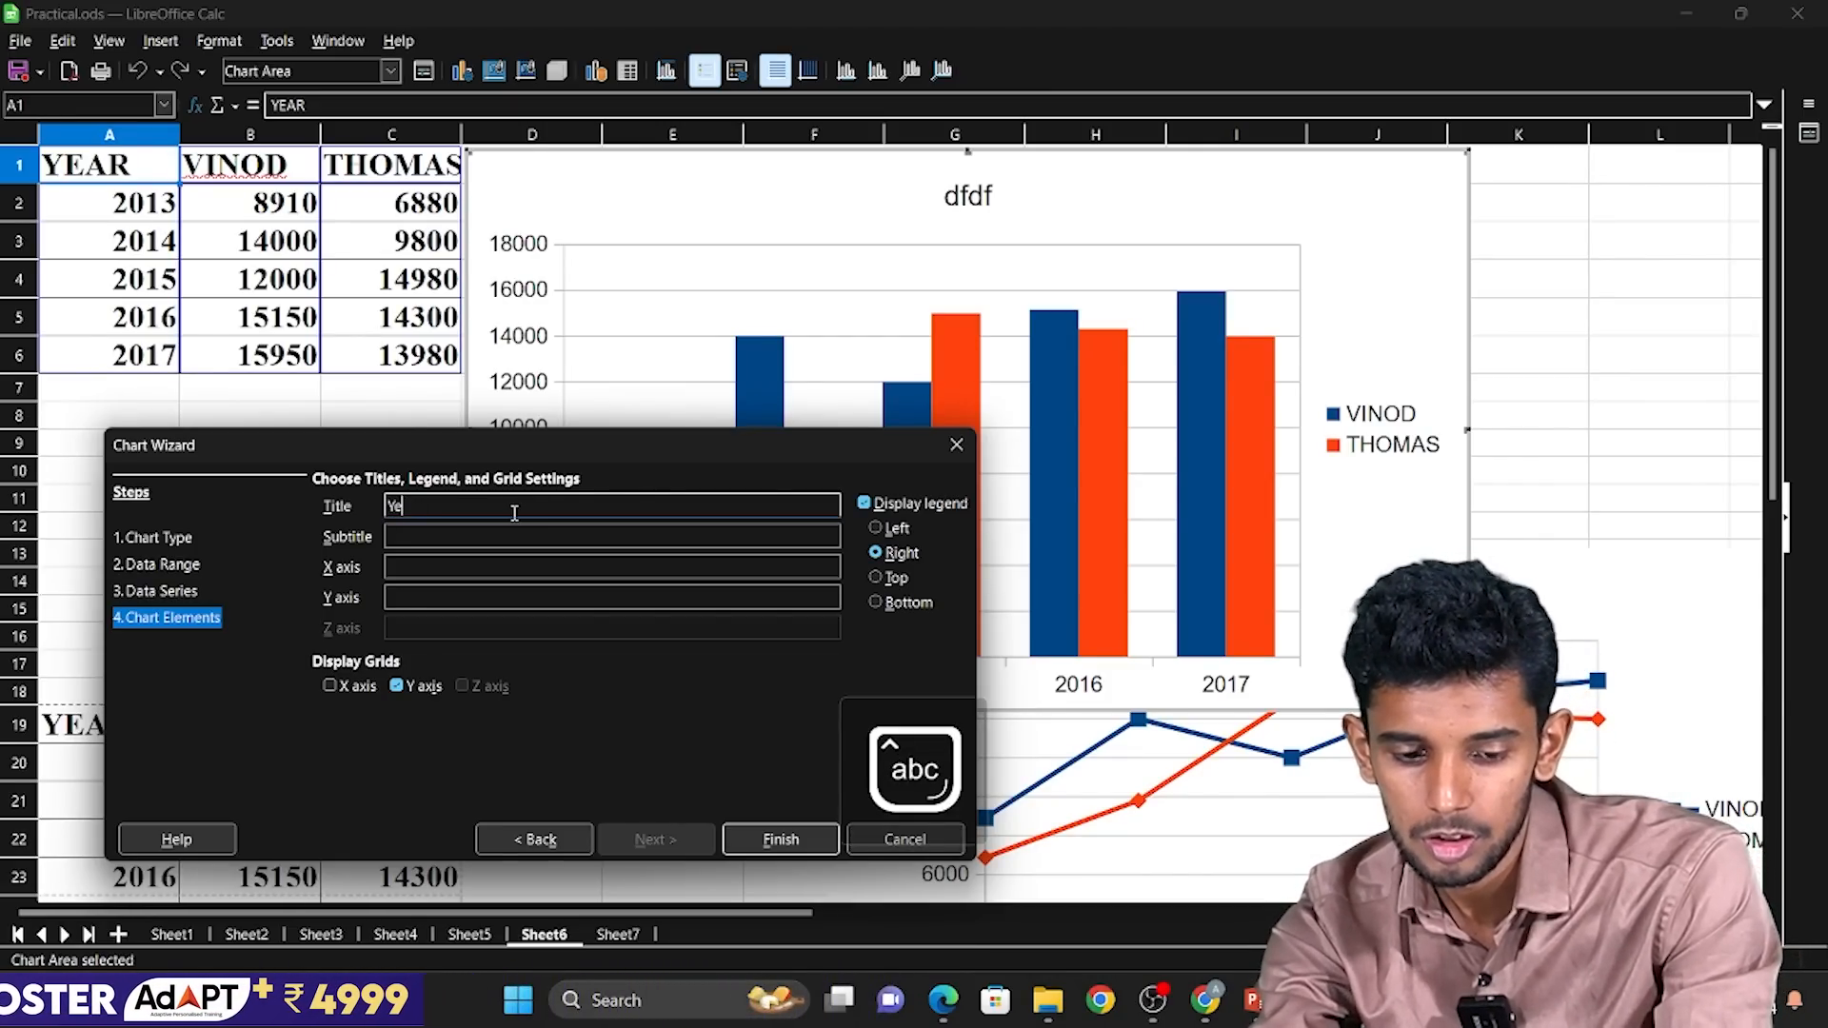
type("a")
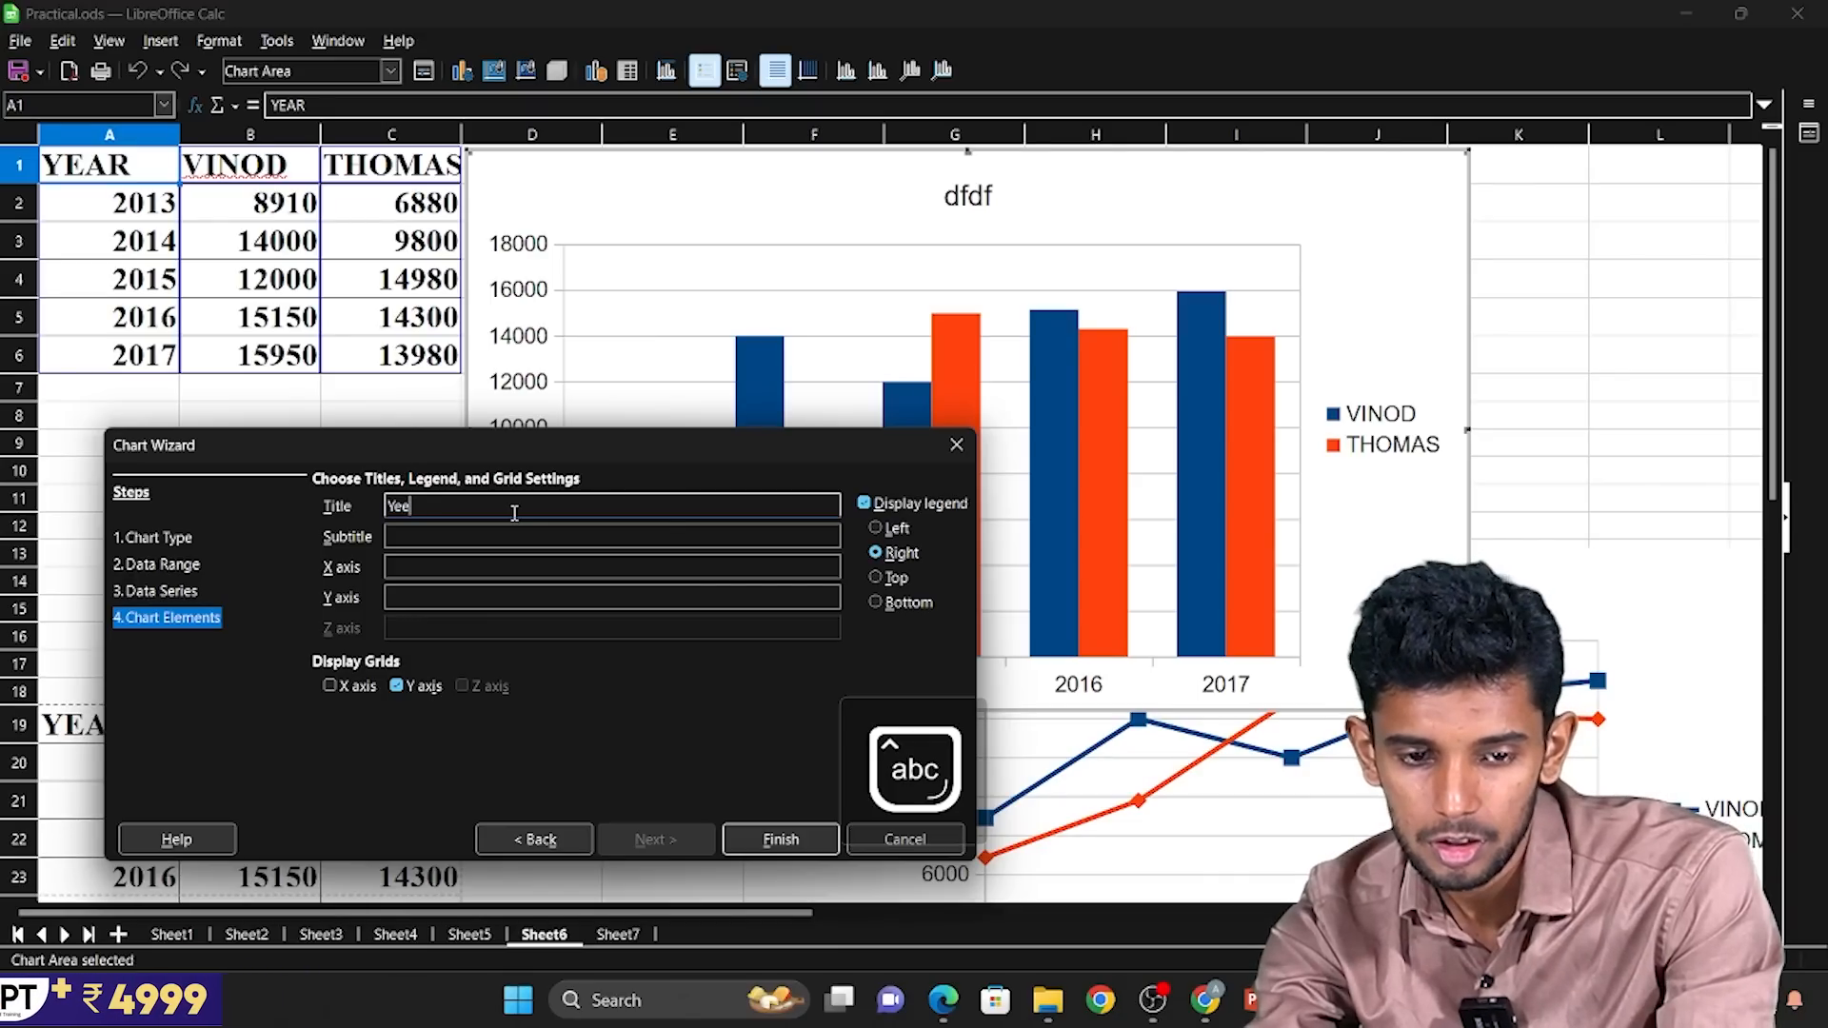
type("r")
key("Tab")
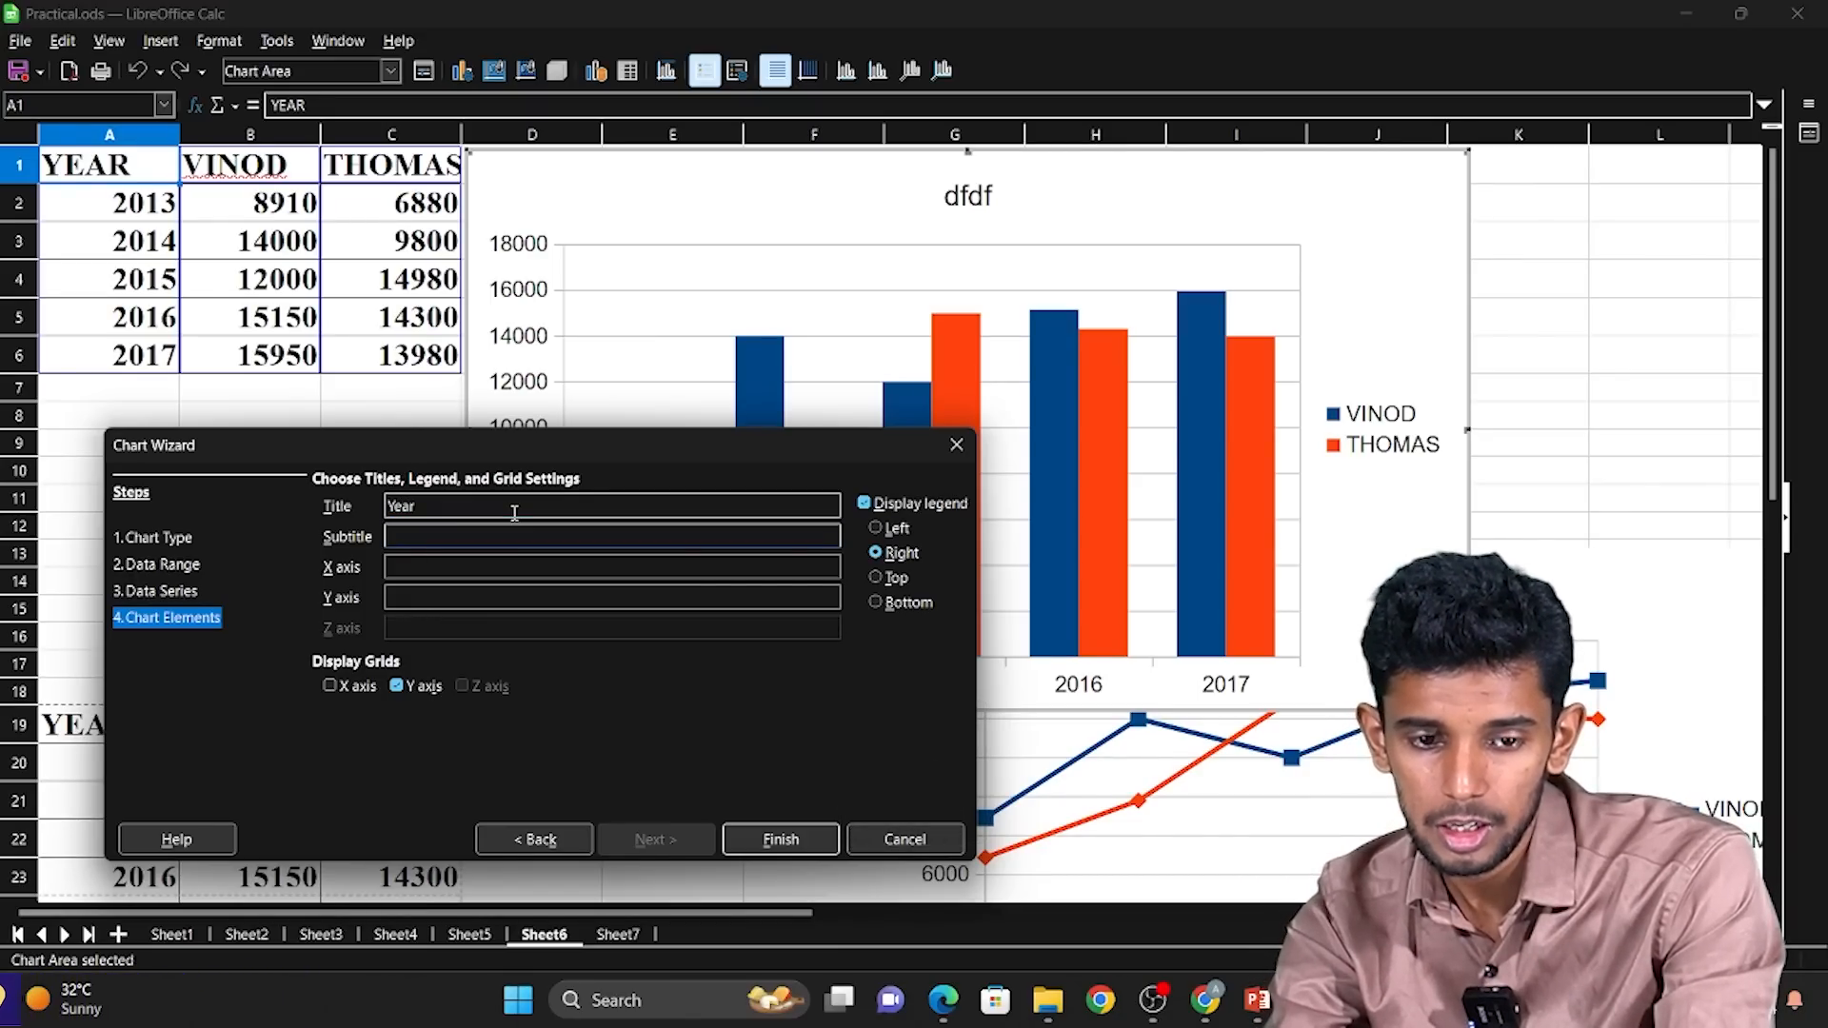
key("Tab")
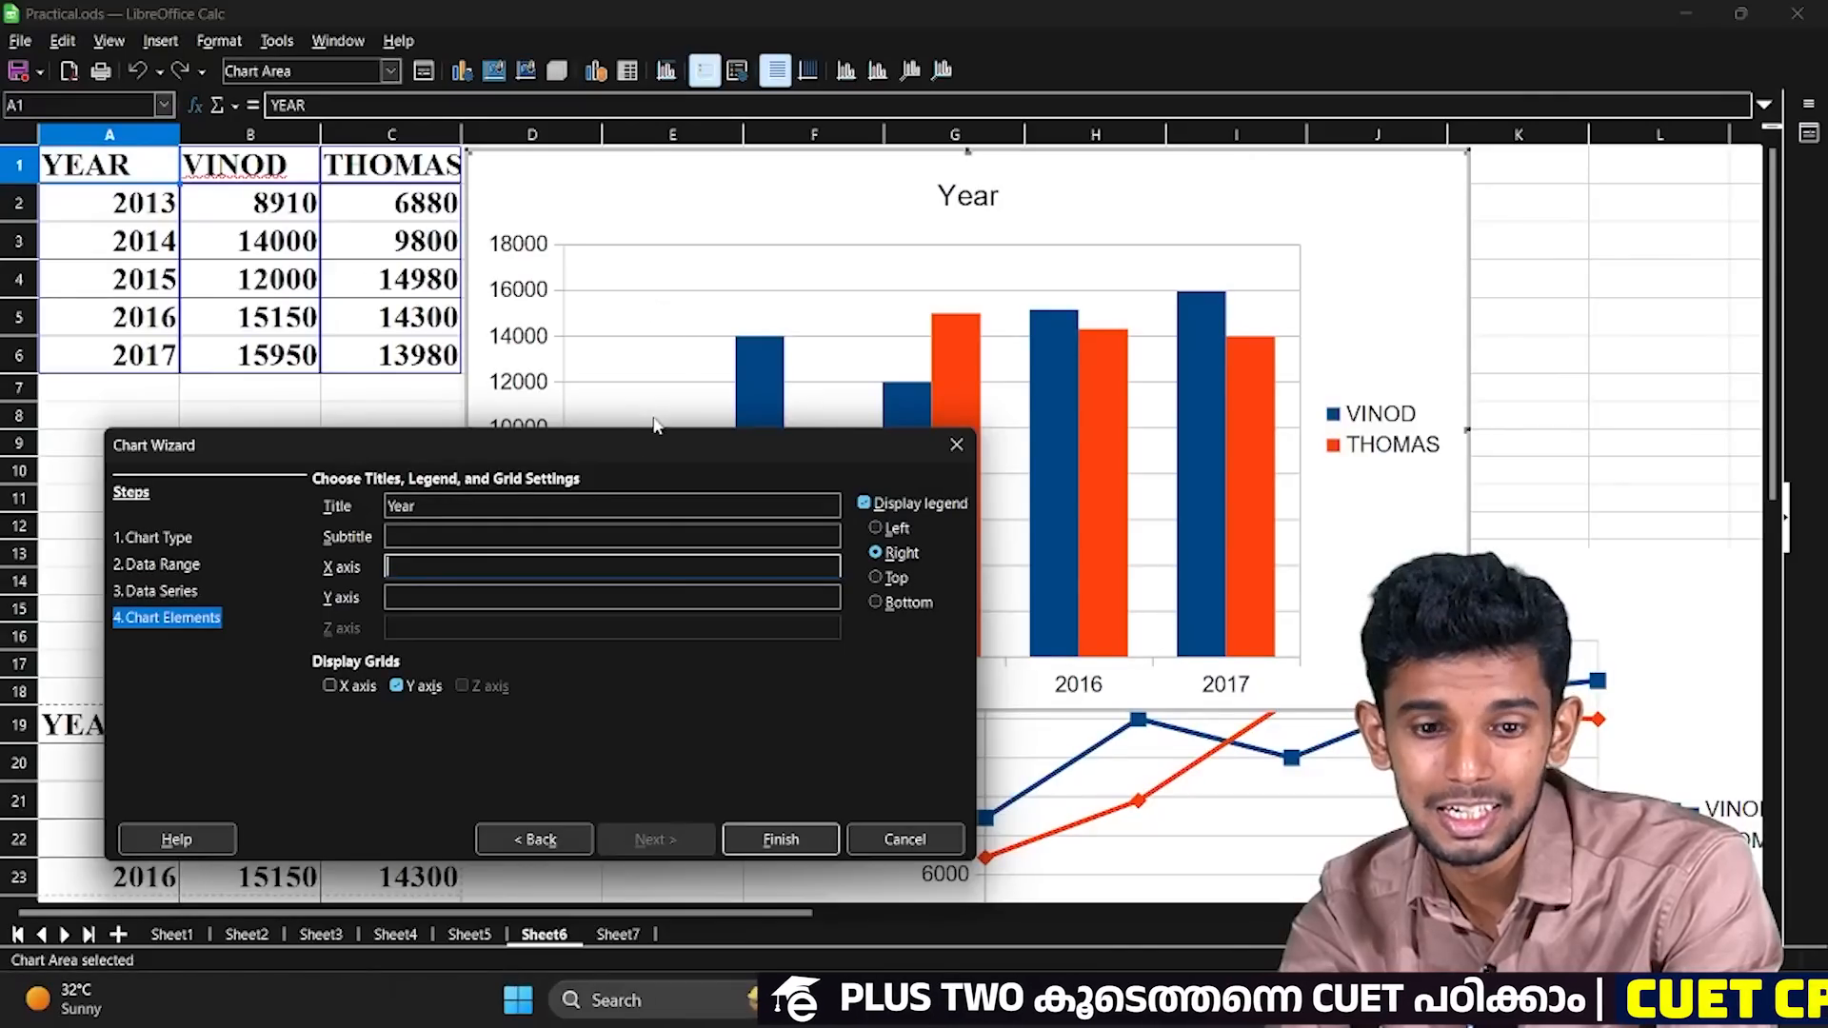
Replace the chart's main title with "Commission Earned", correcting the spelling of the second word.
left_click(494, 502)
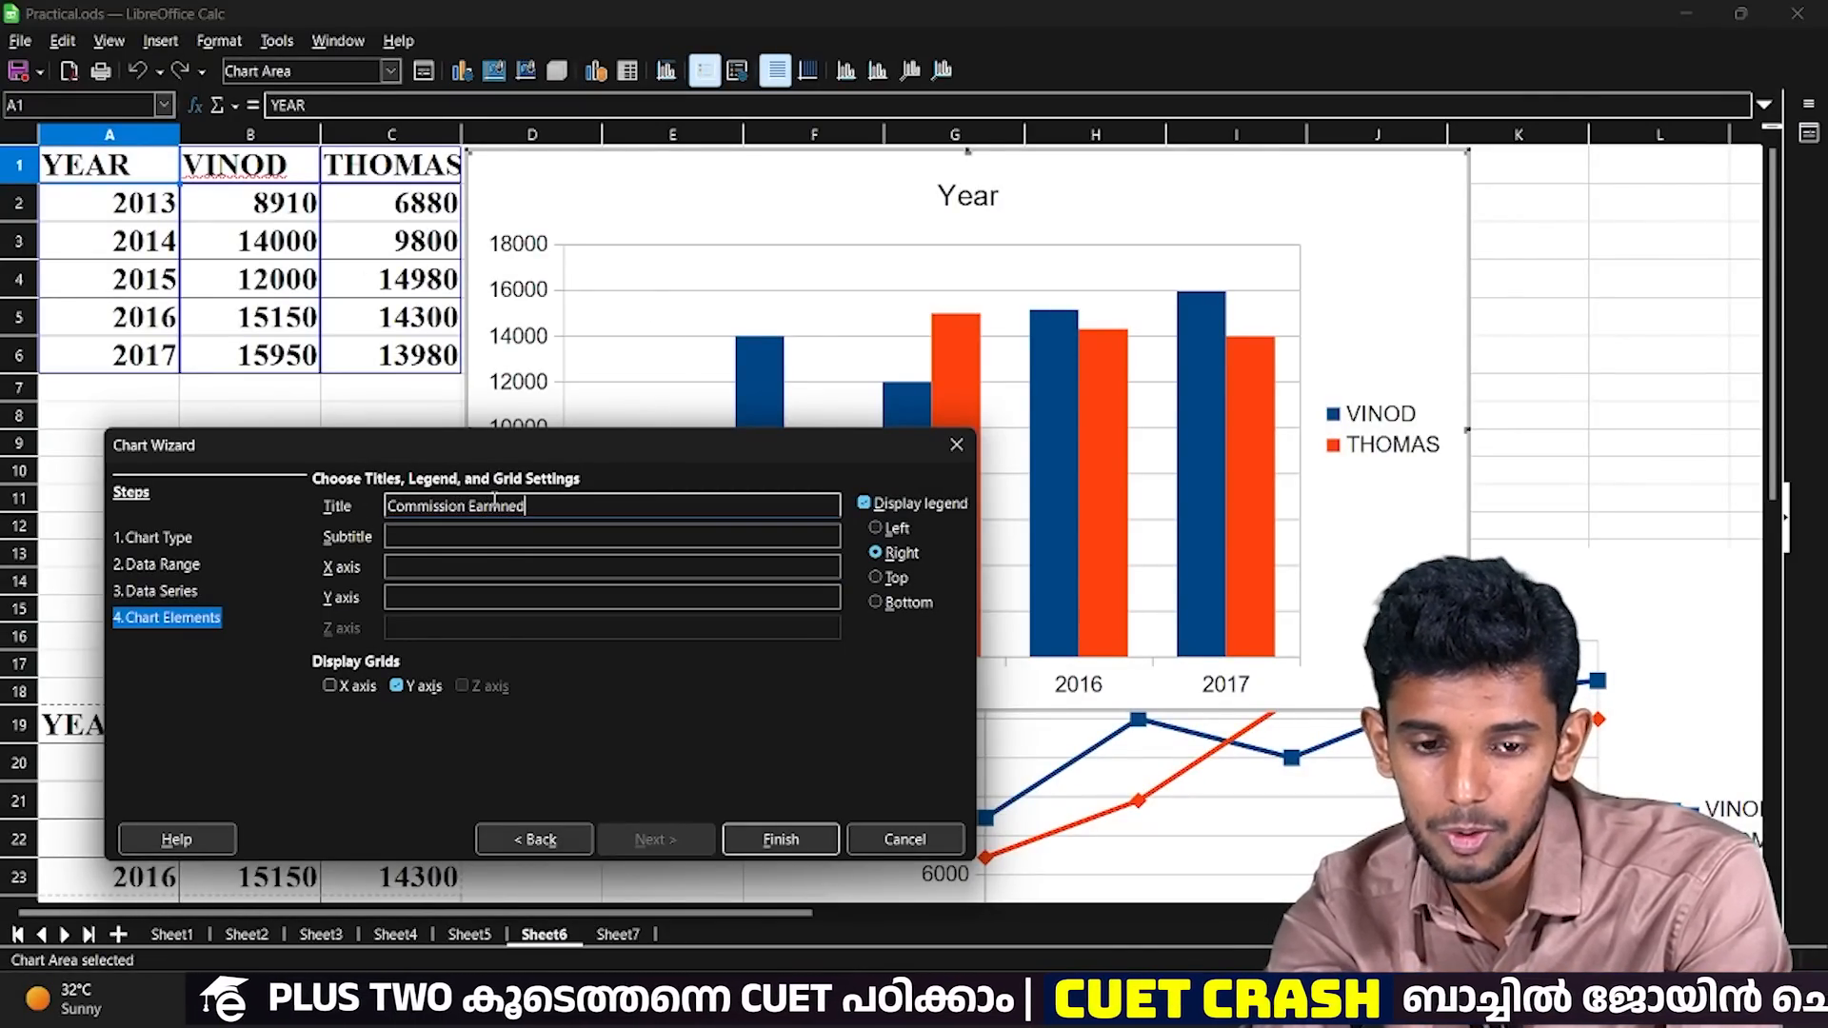
key("Tab")
key("Tab")
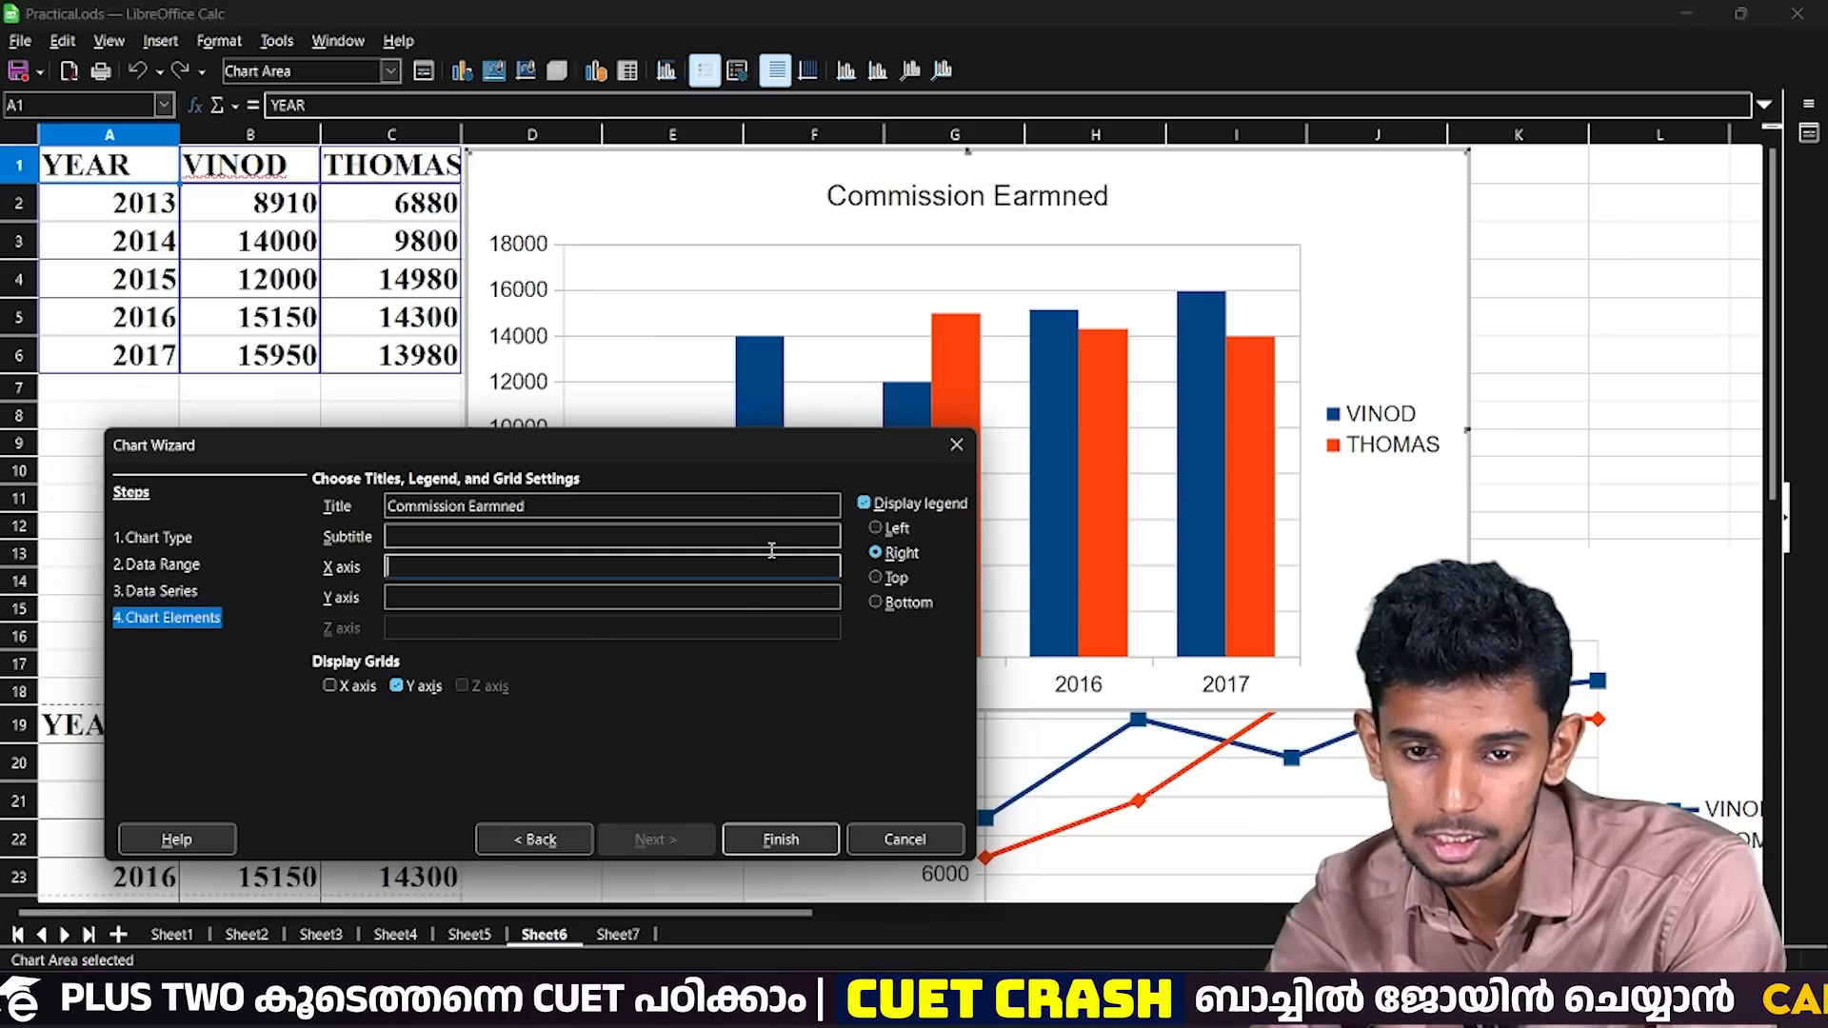
left_click(501, 507)
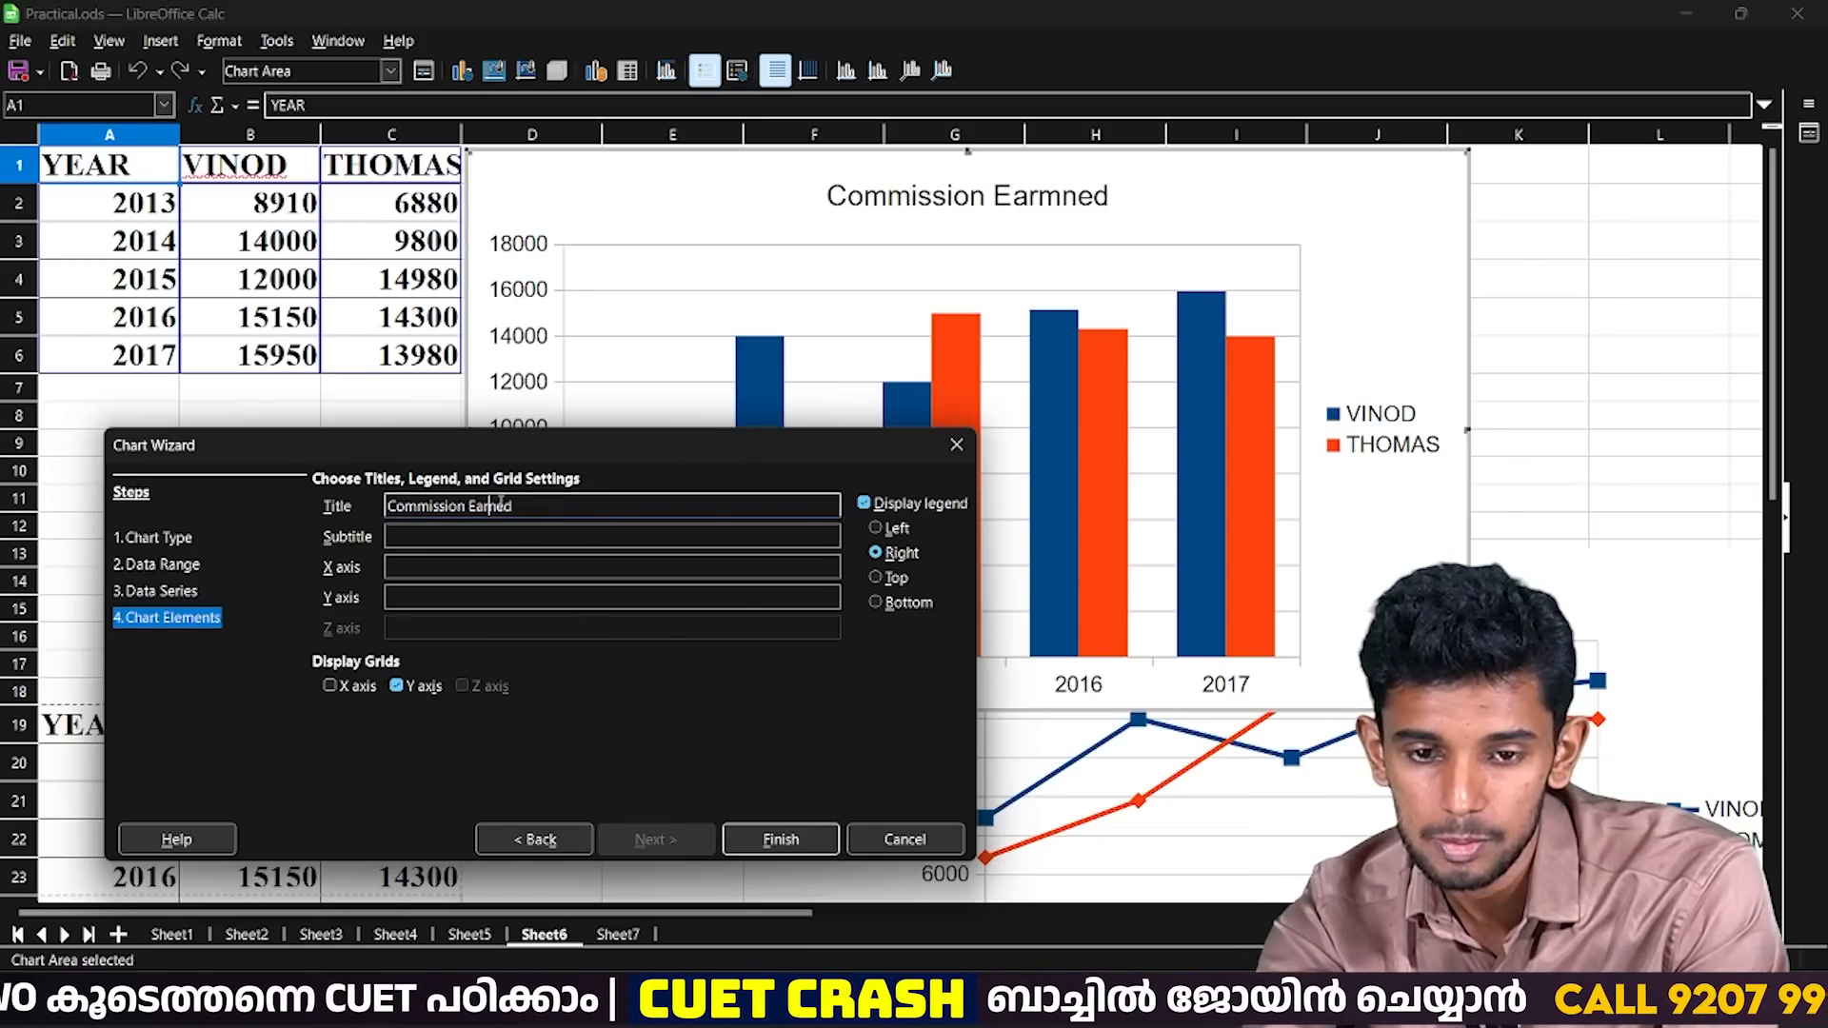
key("Tab")
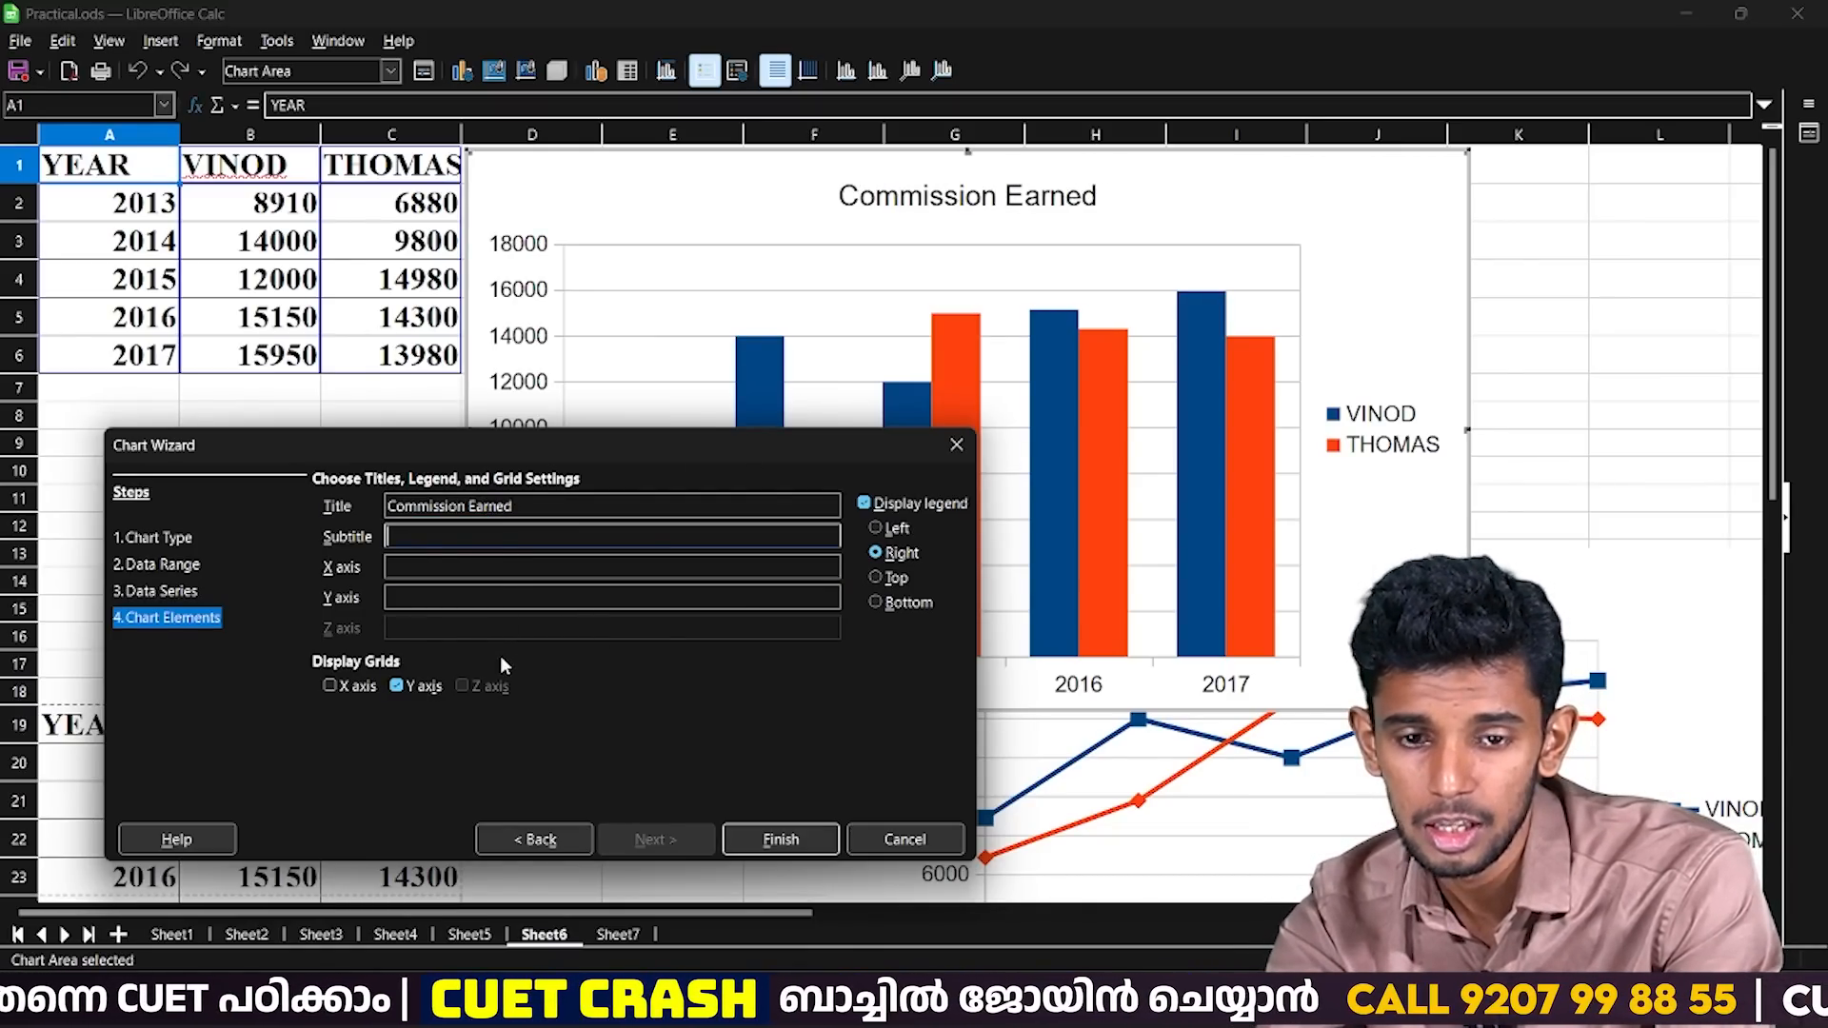
Title the X axis "Year" and the Y axis "Rs.", leaving the subtitle empty.
key("Tab")
left_click(782, 453)
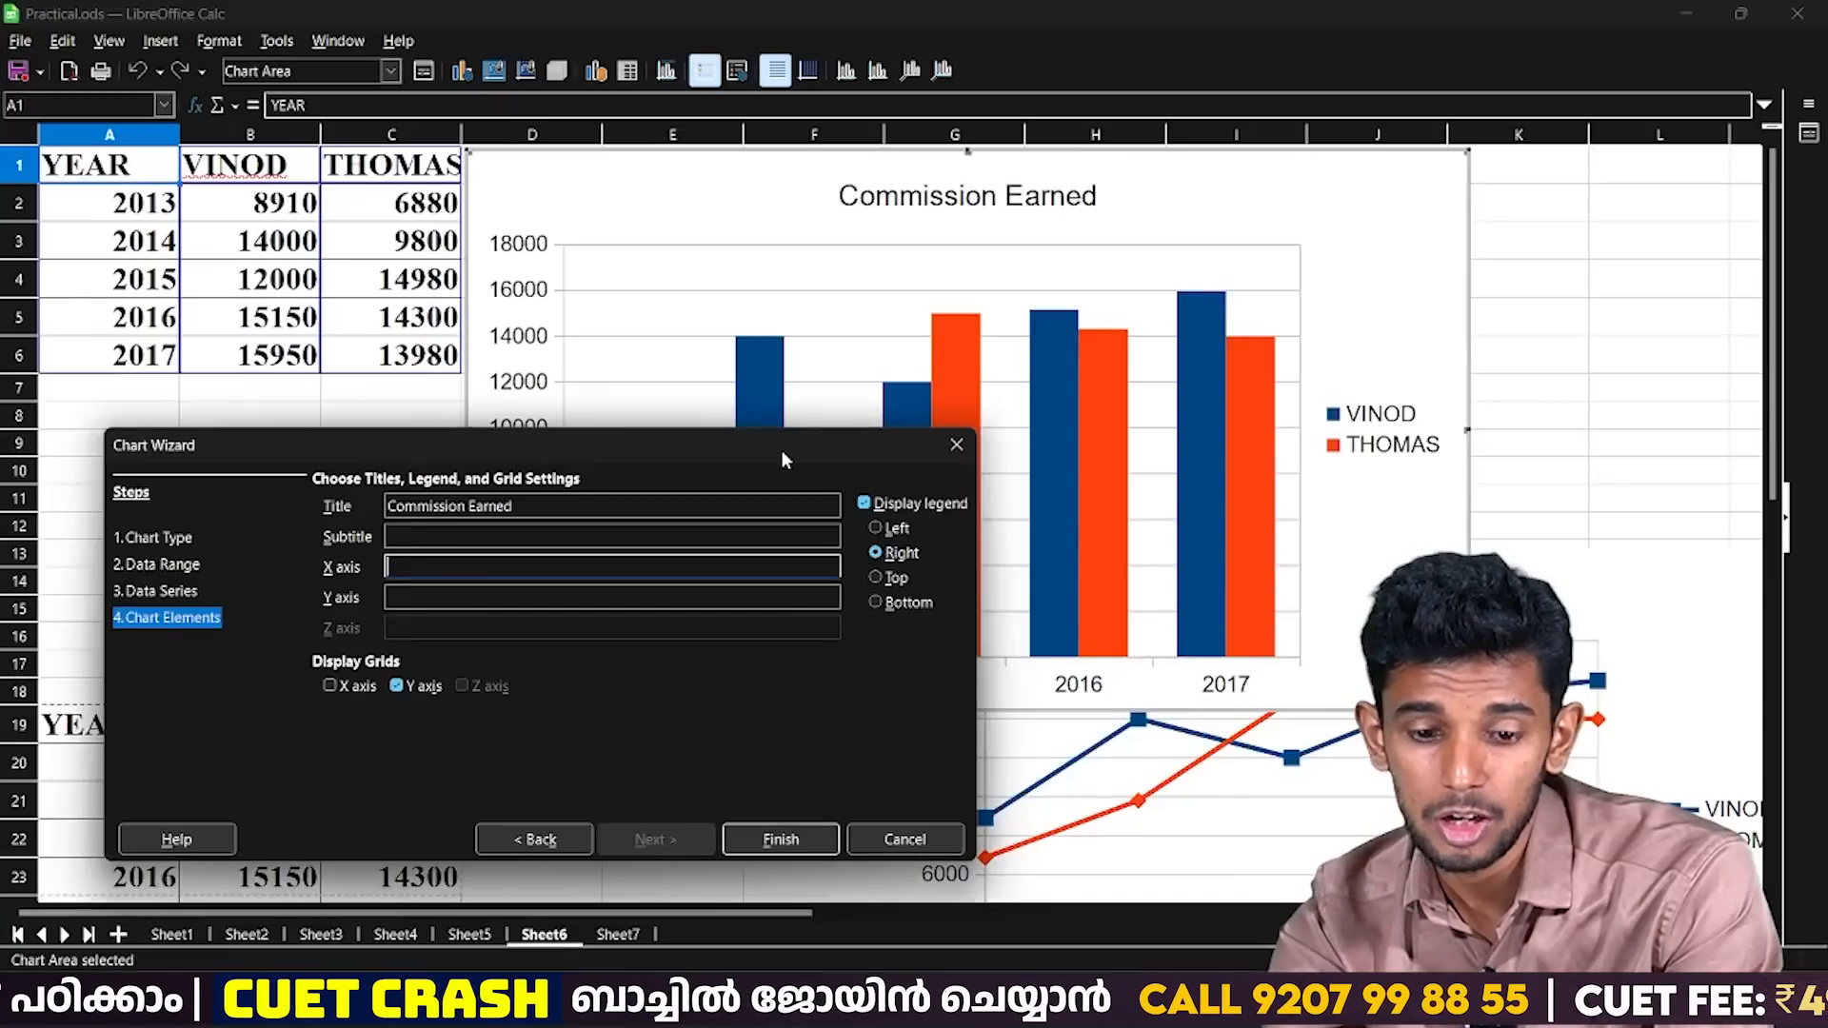
type("Year")
key("Tab")
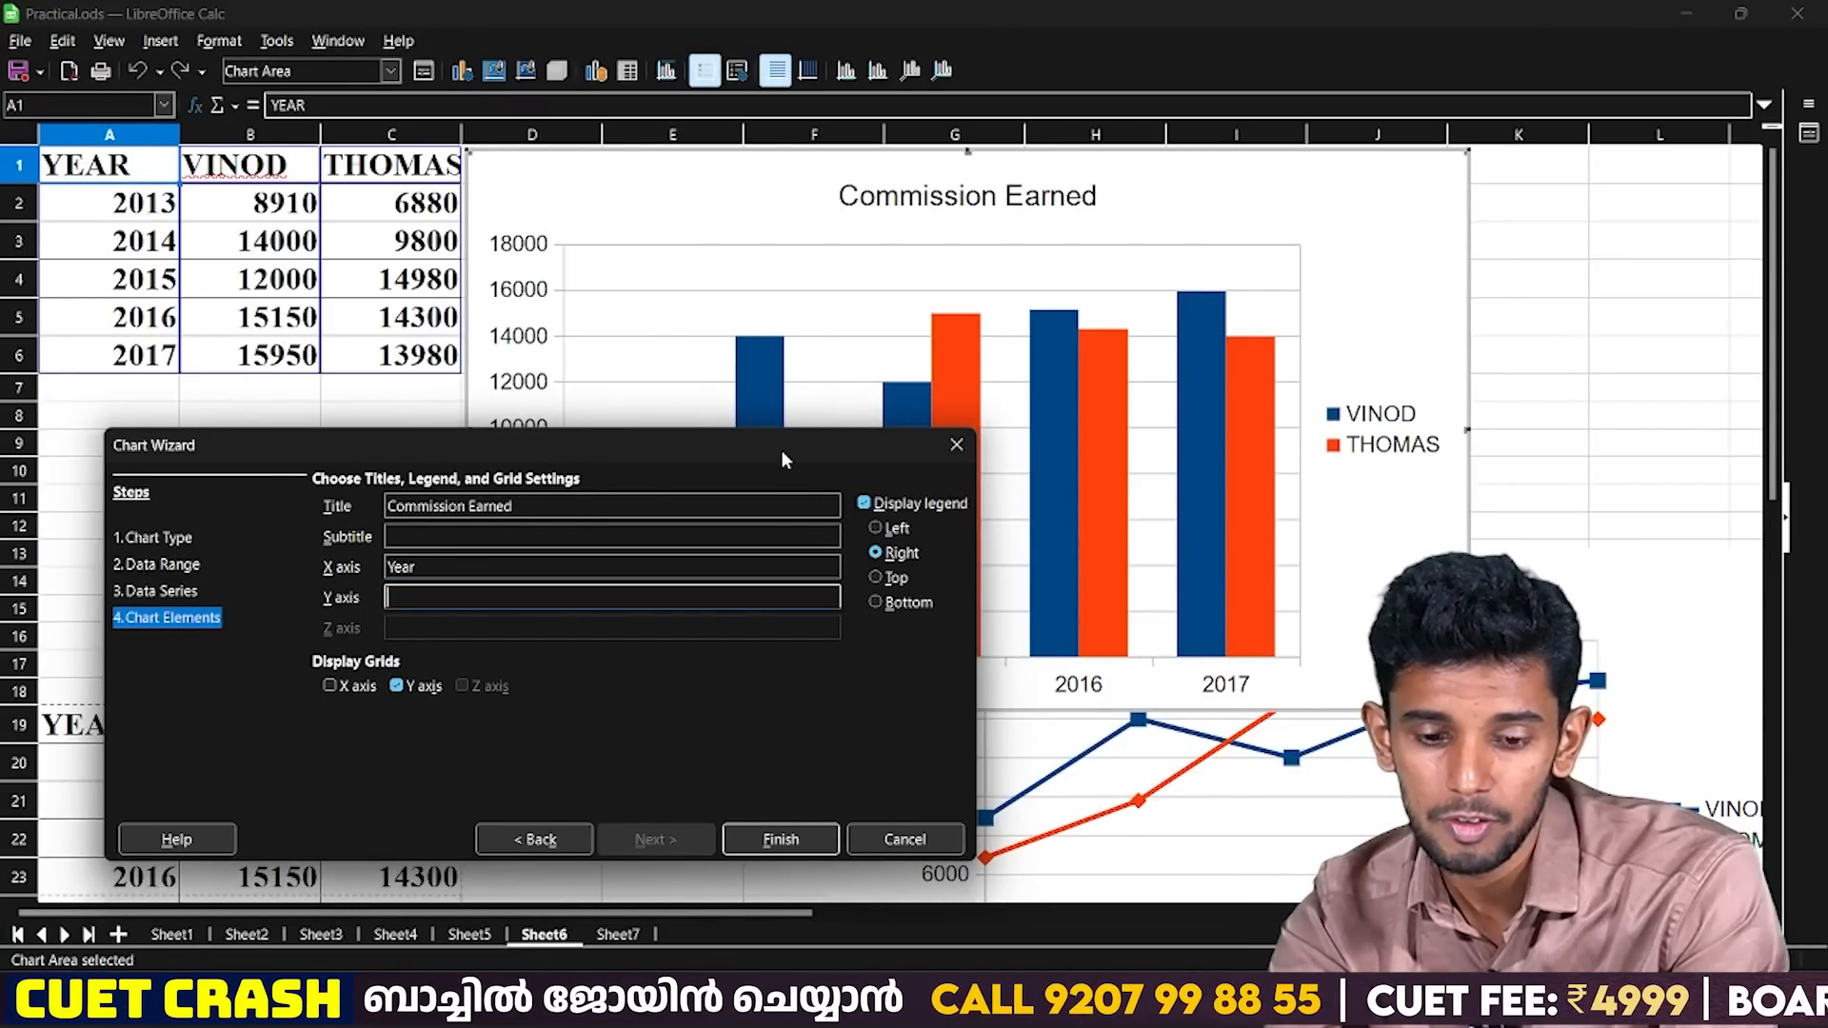
type("Rs.")
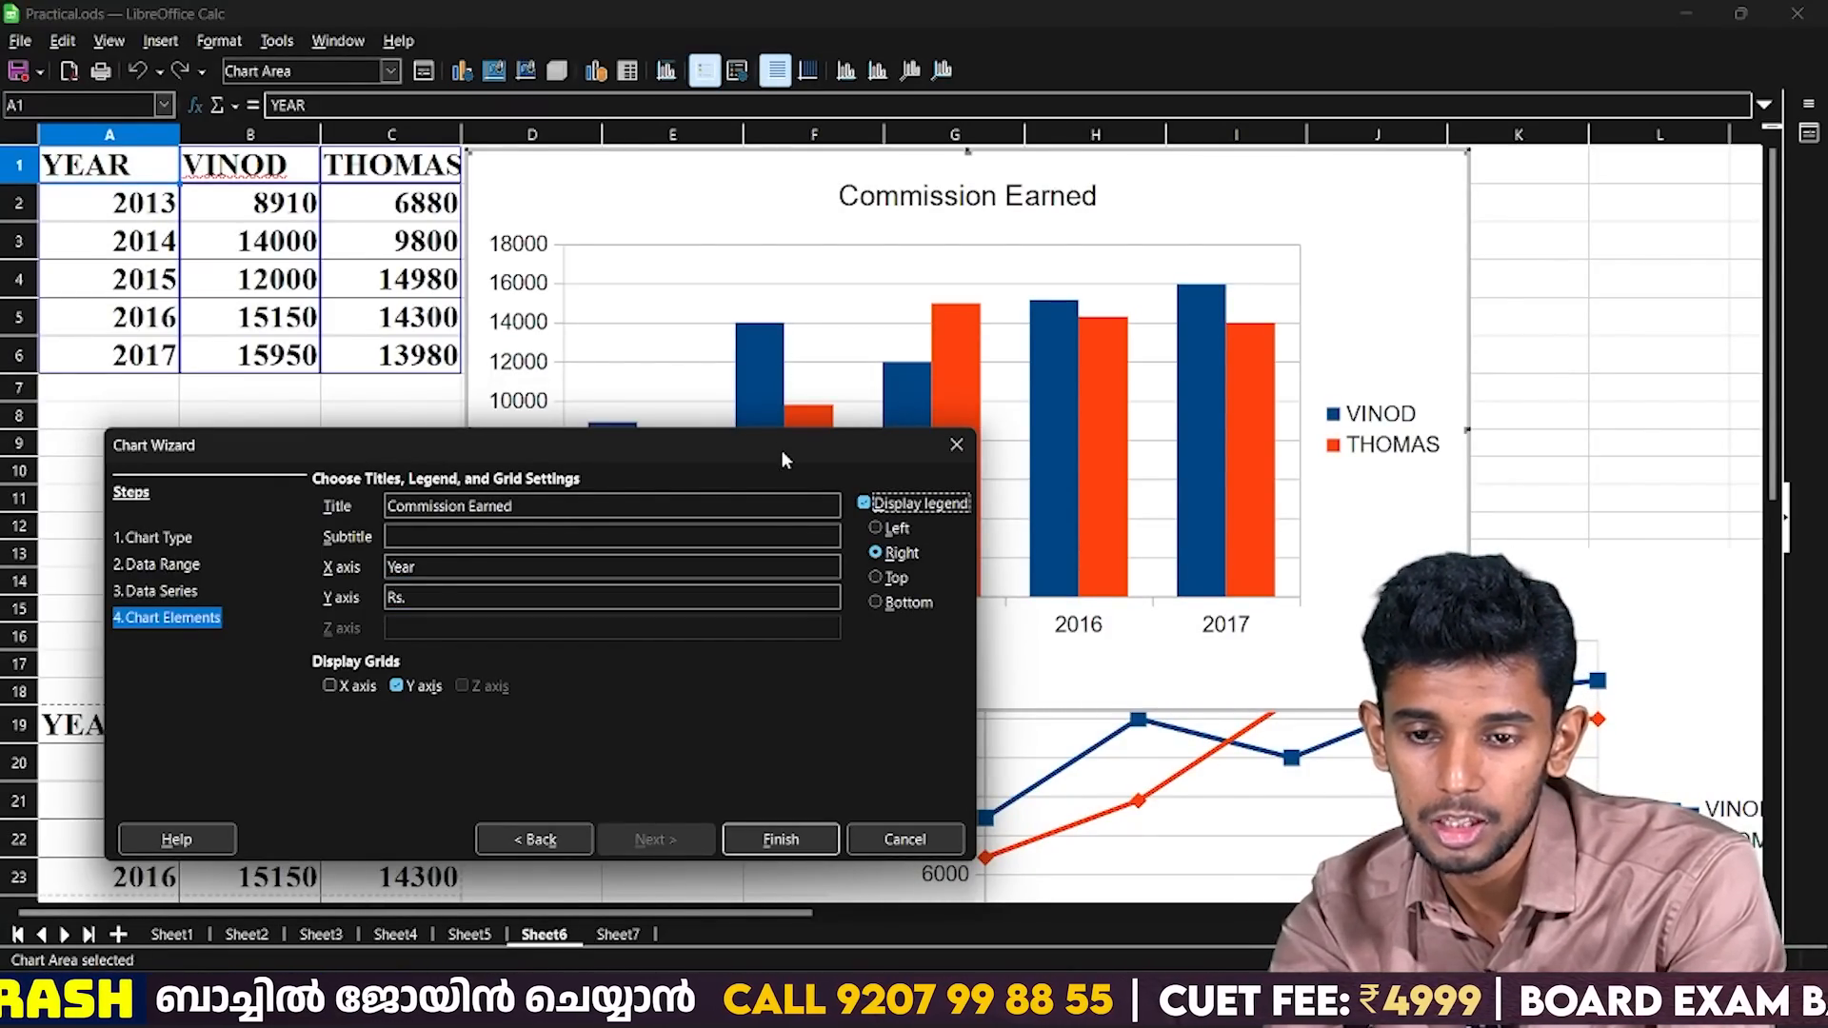
Move the Chart Wizard aside to check the previewed column chart against the slide, and finish the chart.
left_click_drag(495, 453, 541, 713)
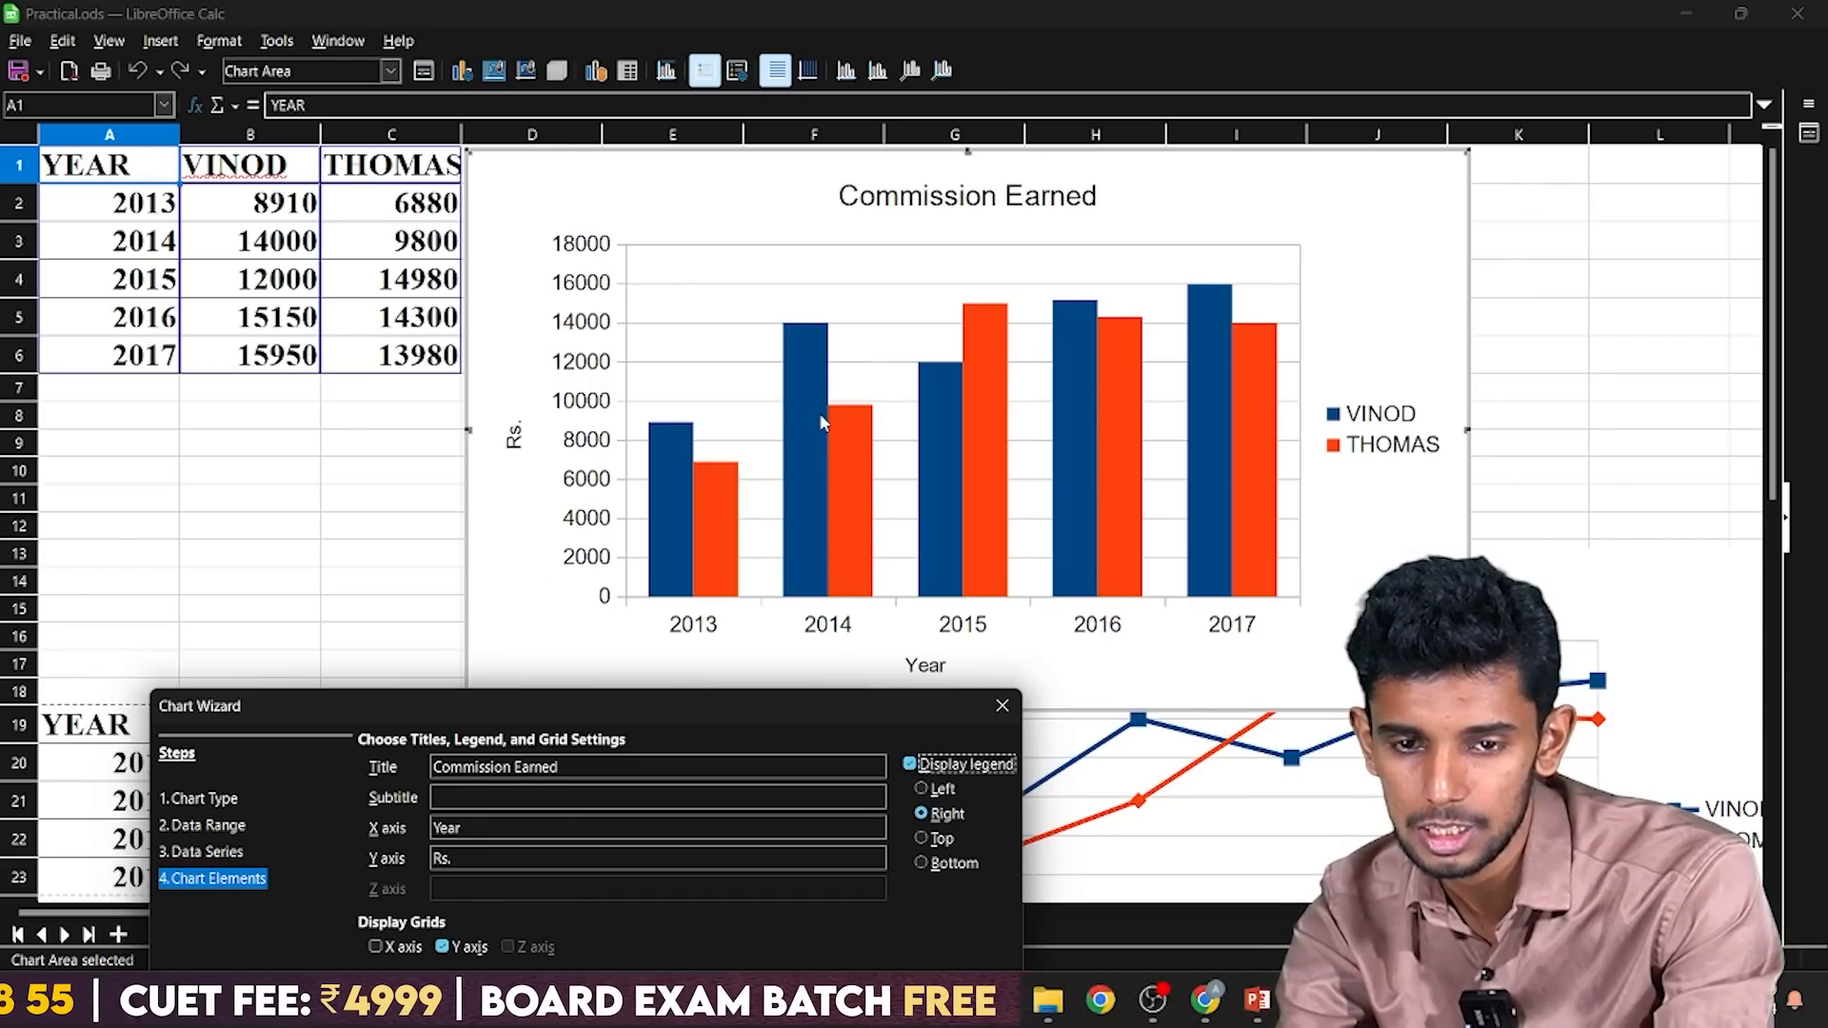
left_click_drag(638, 716, 825, 344)
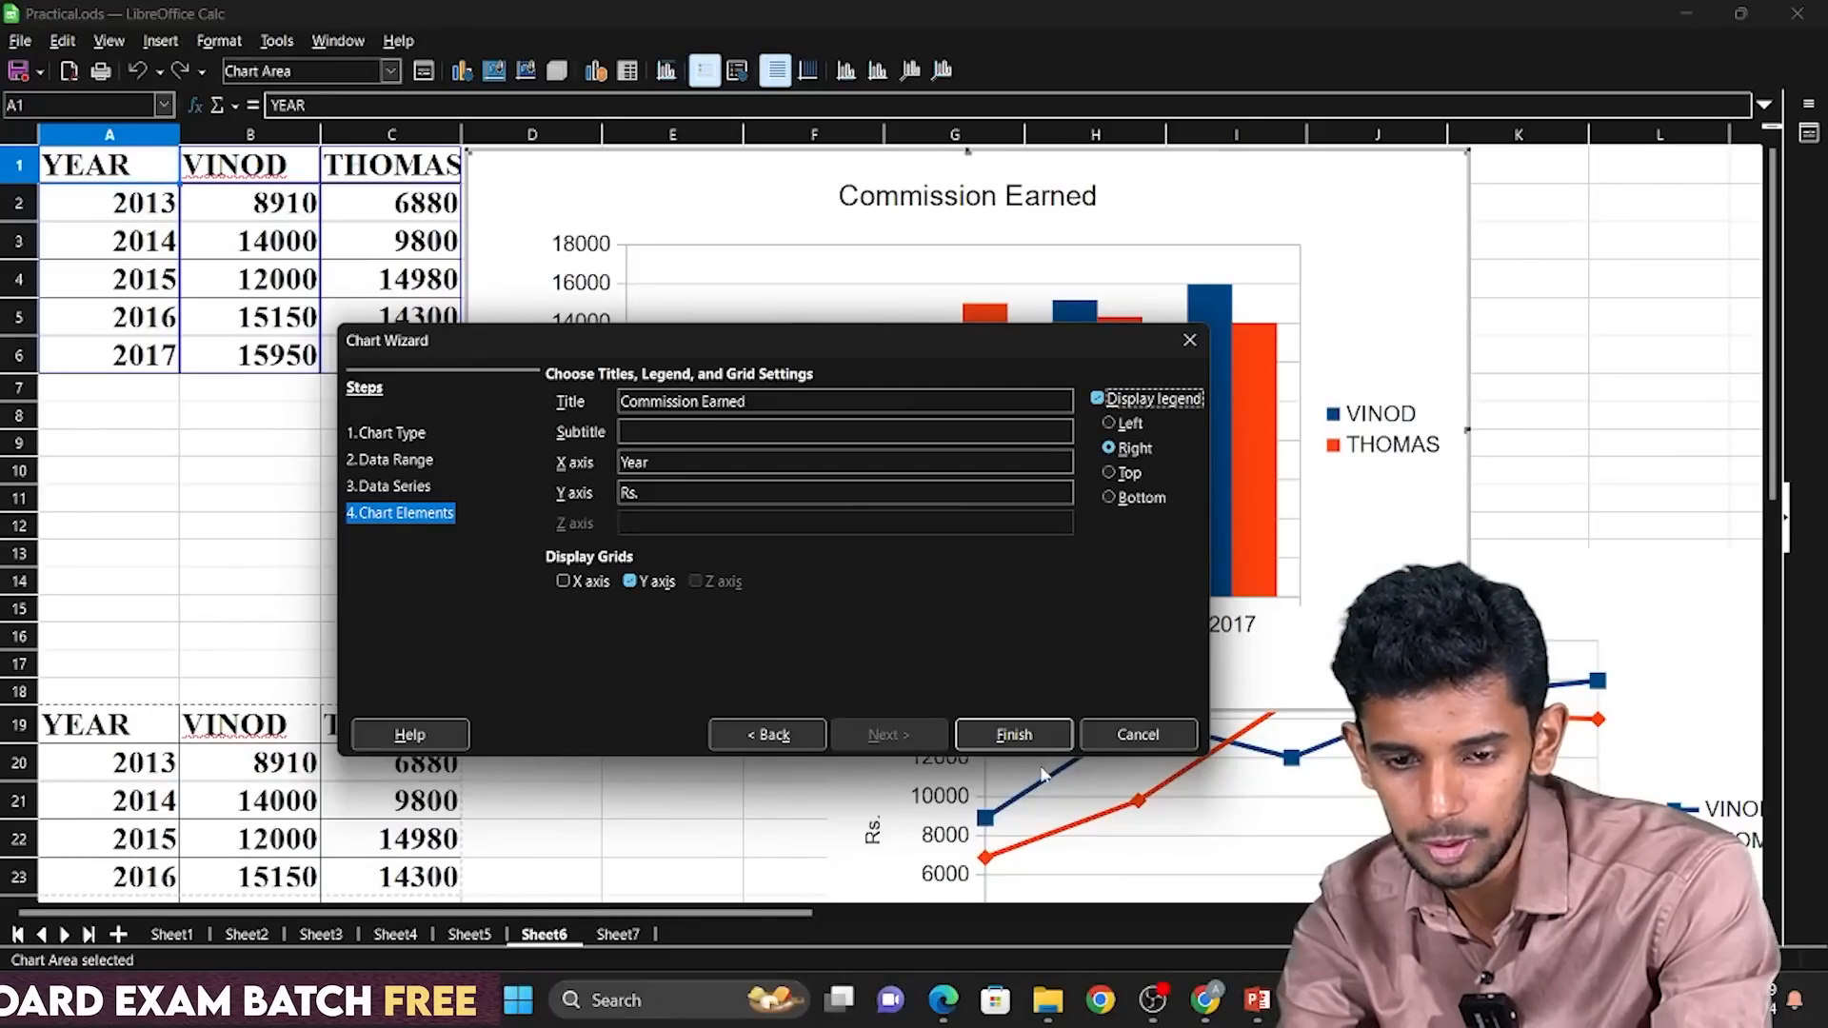
left_click(1040, 738)
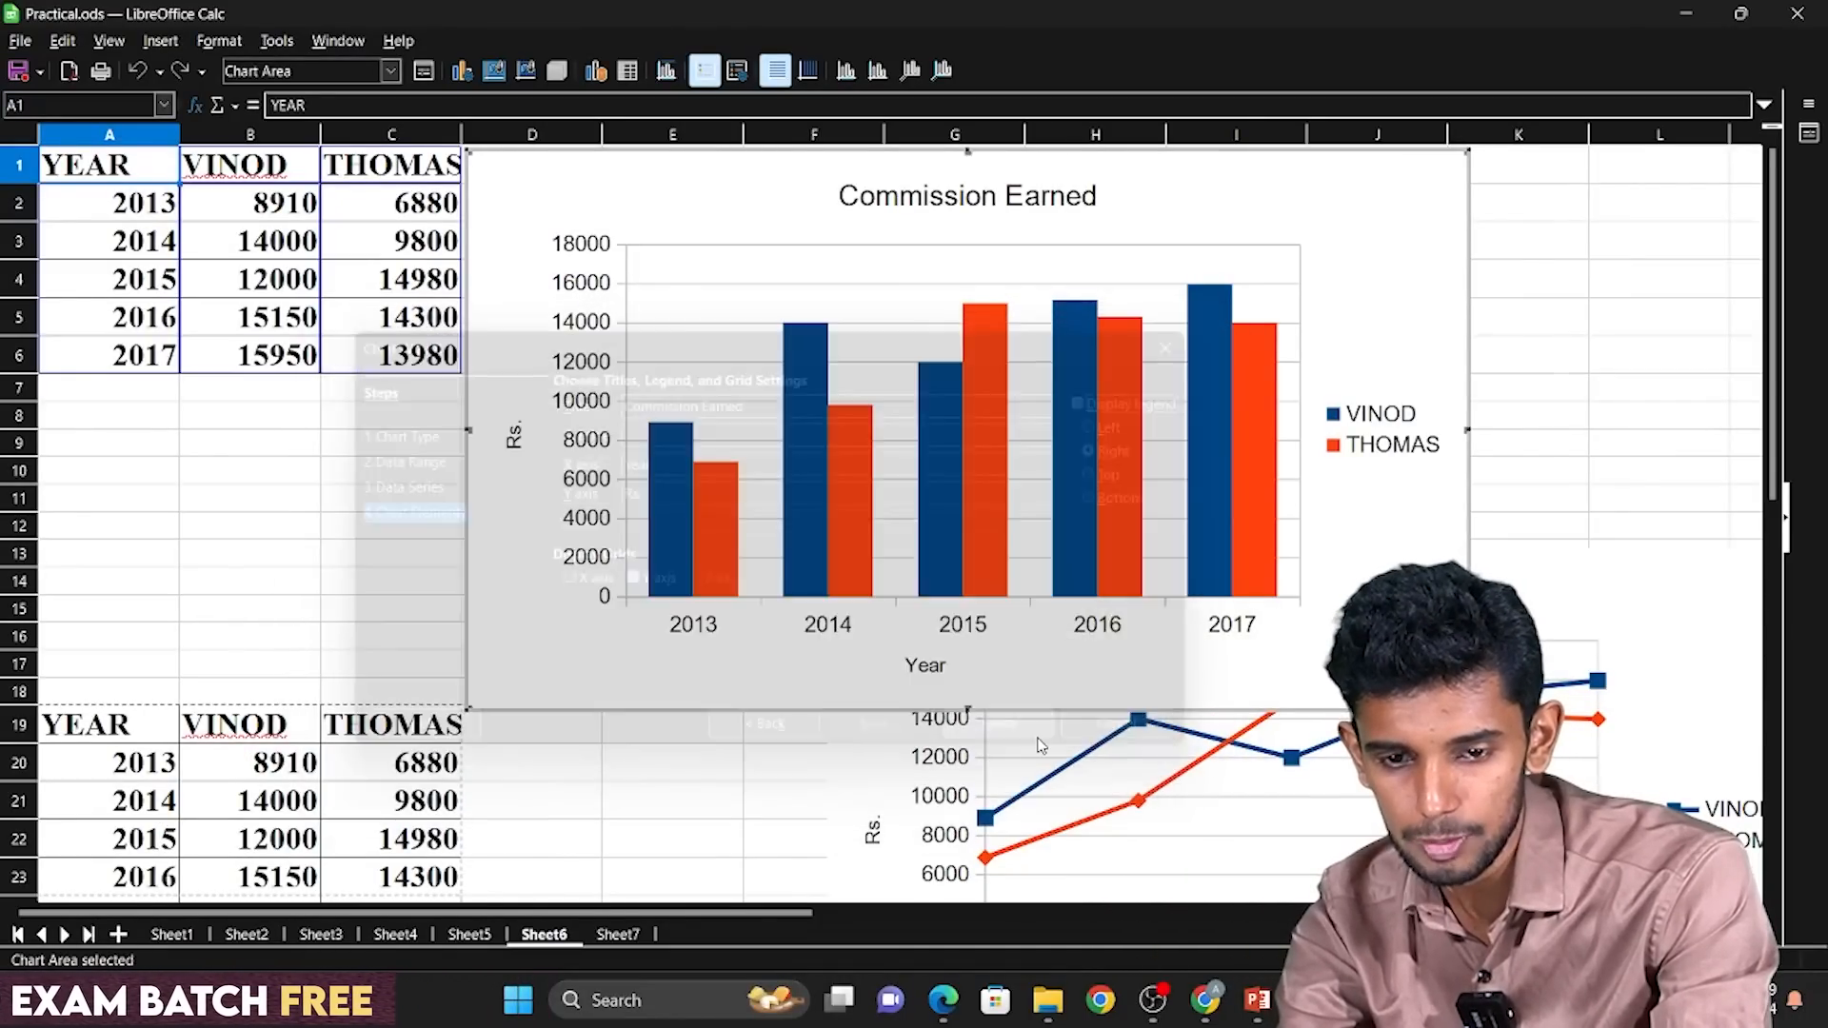
Try to move the plot area within the column chart and undo the move.
left_click(1069, 592)
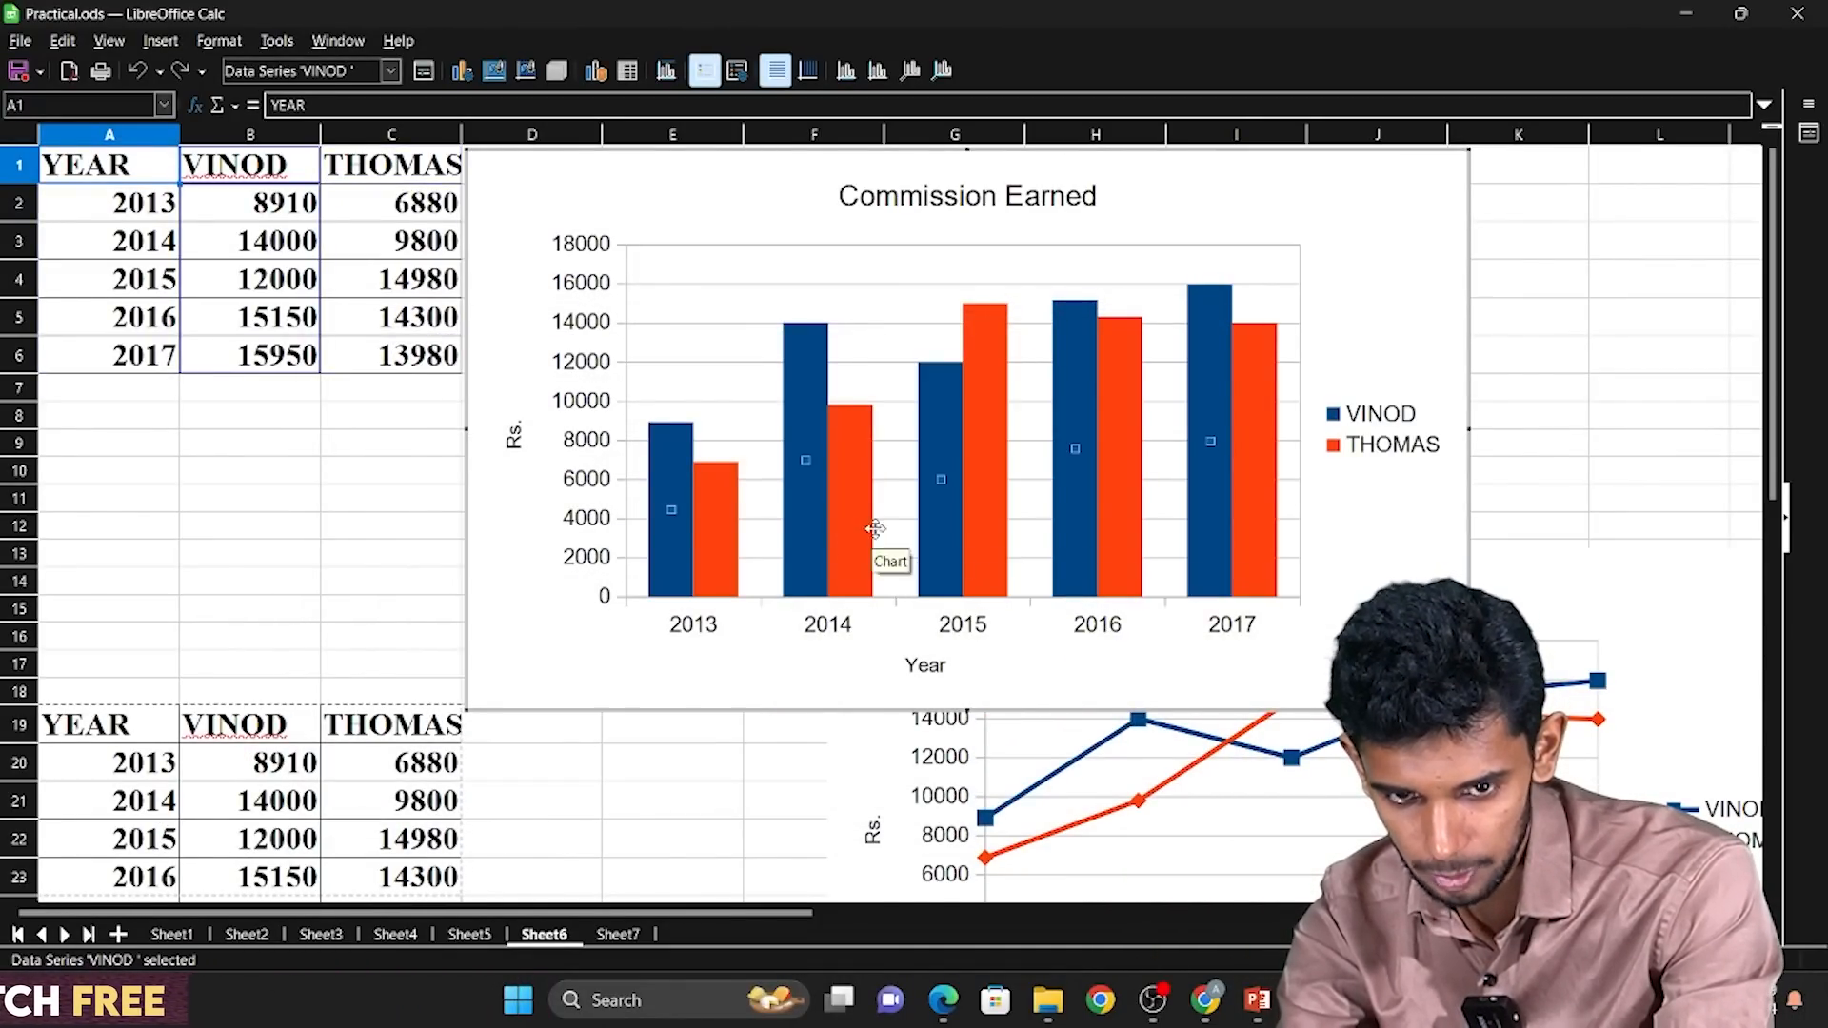
left_click(513, 496)
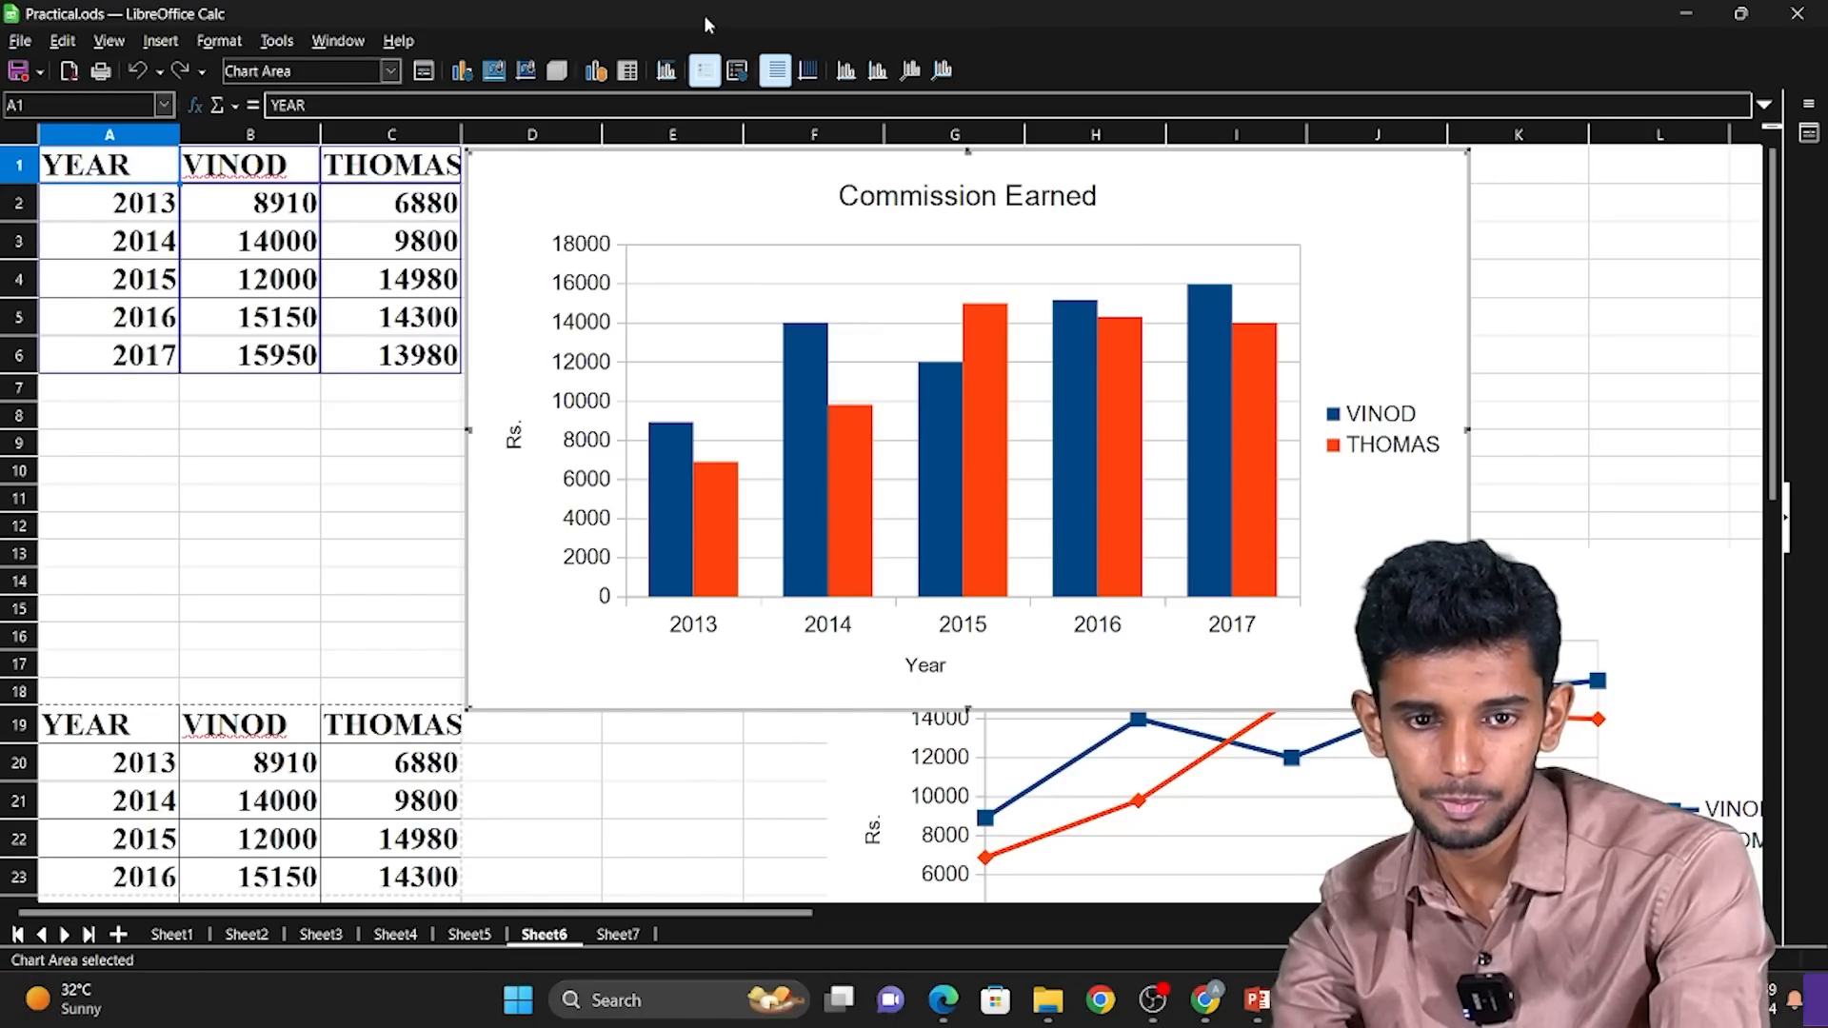
left_click_drag(714, 248, 877, 268)
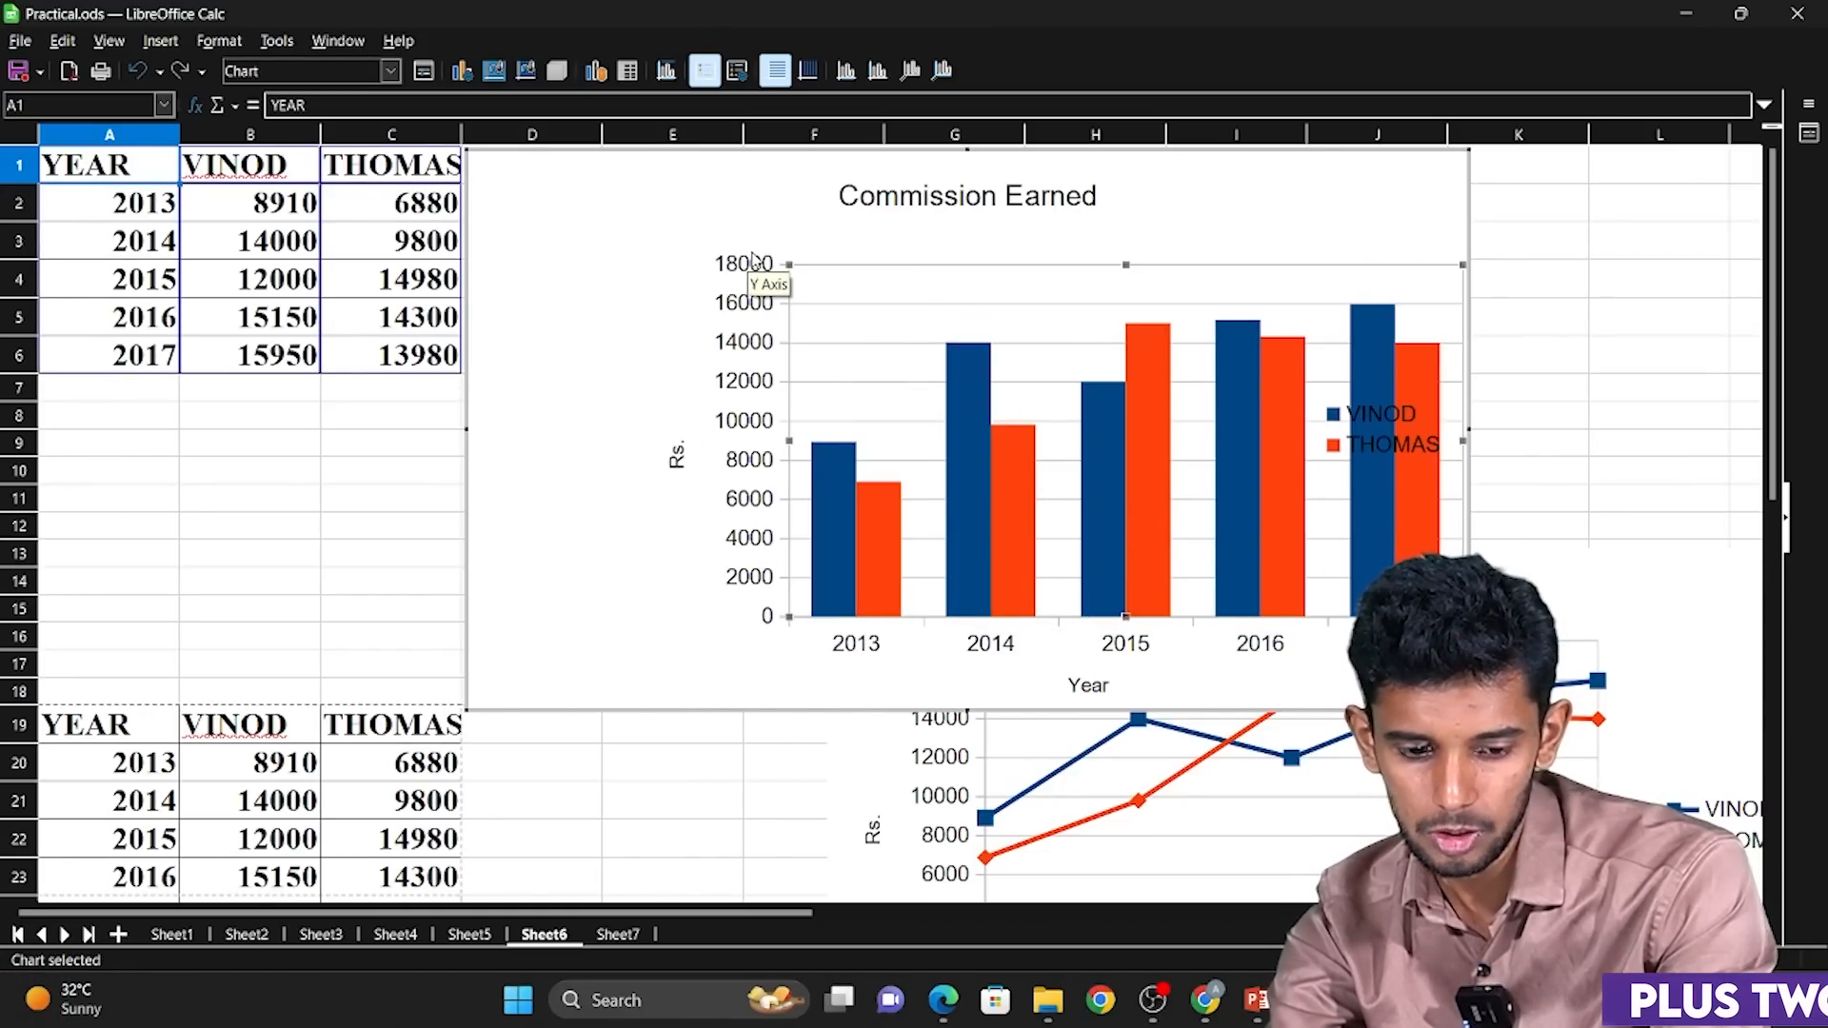
key("ctrl+z")
left_click(682, 190)
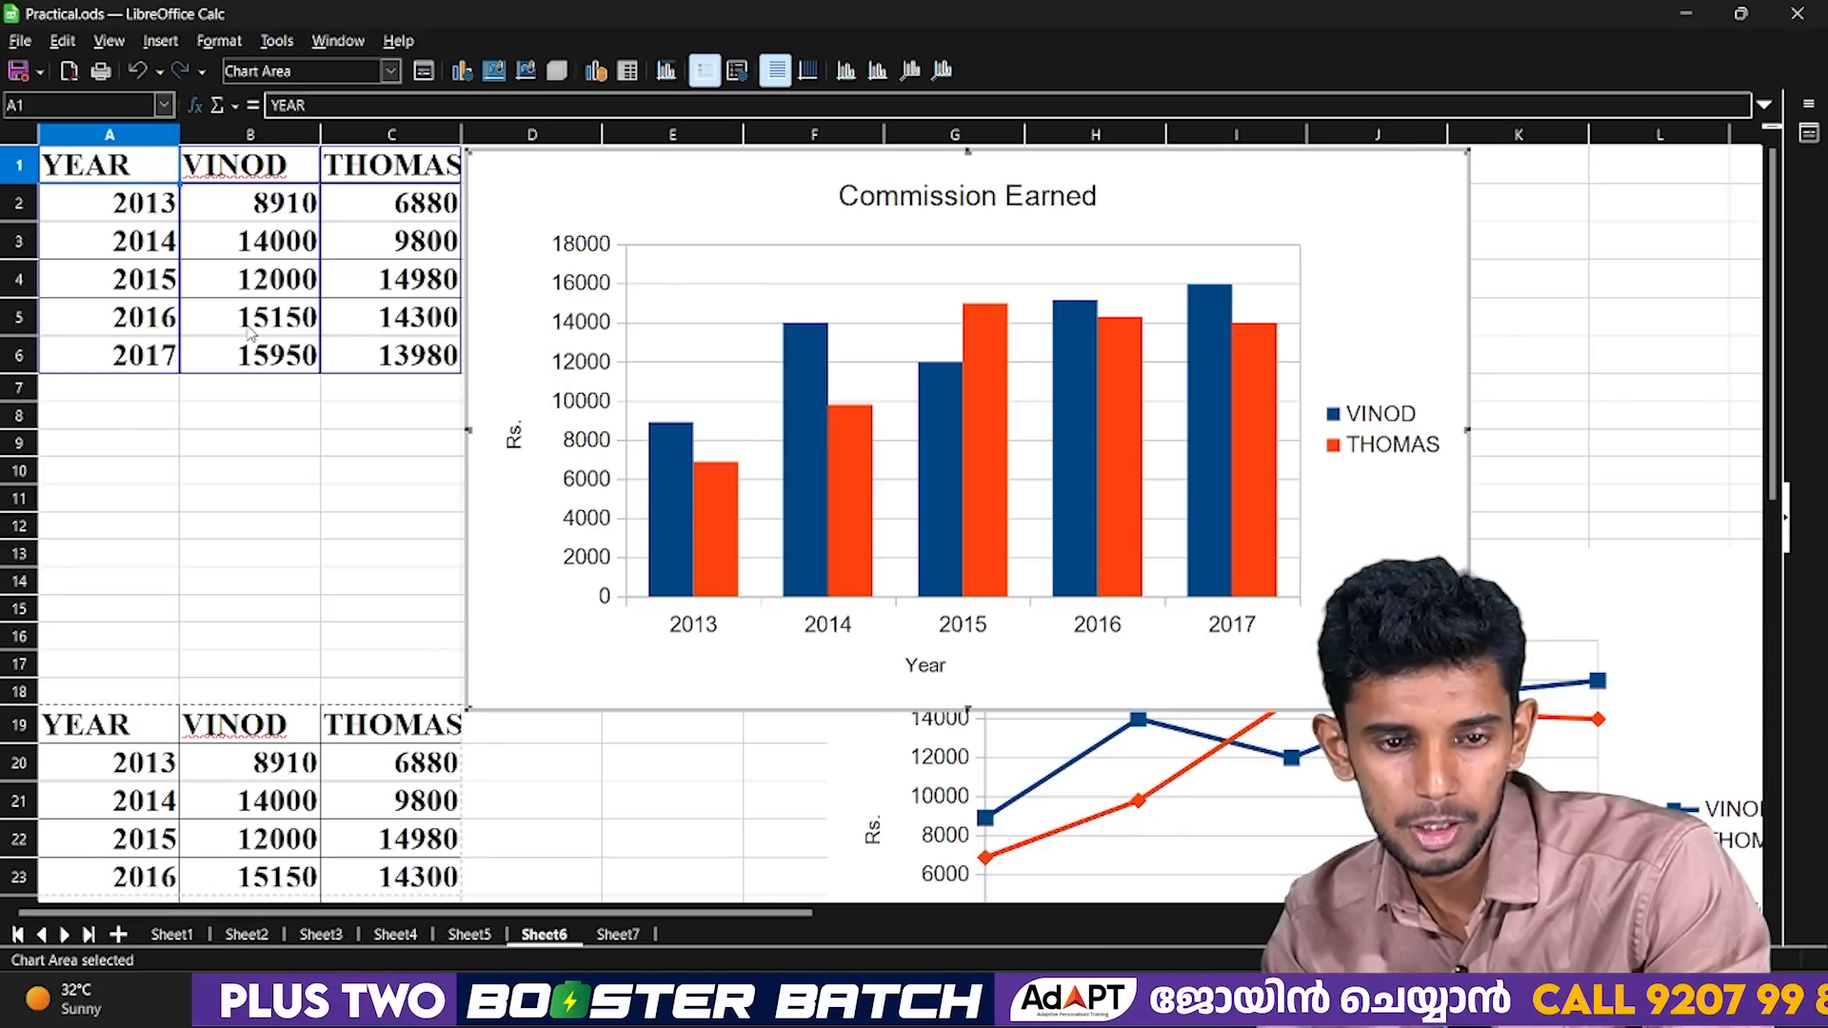
Leave chart editing and move the whole column chart slightly lower on the sheet.
left_click(266, 354)
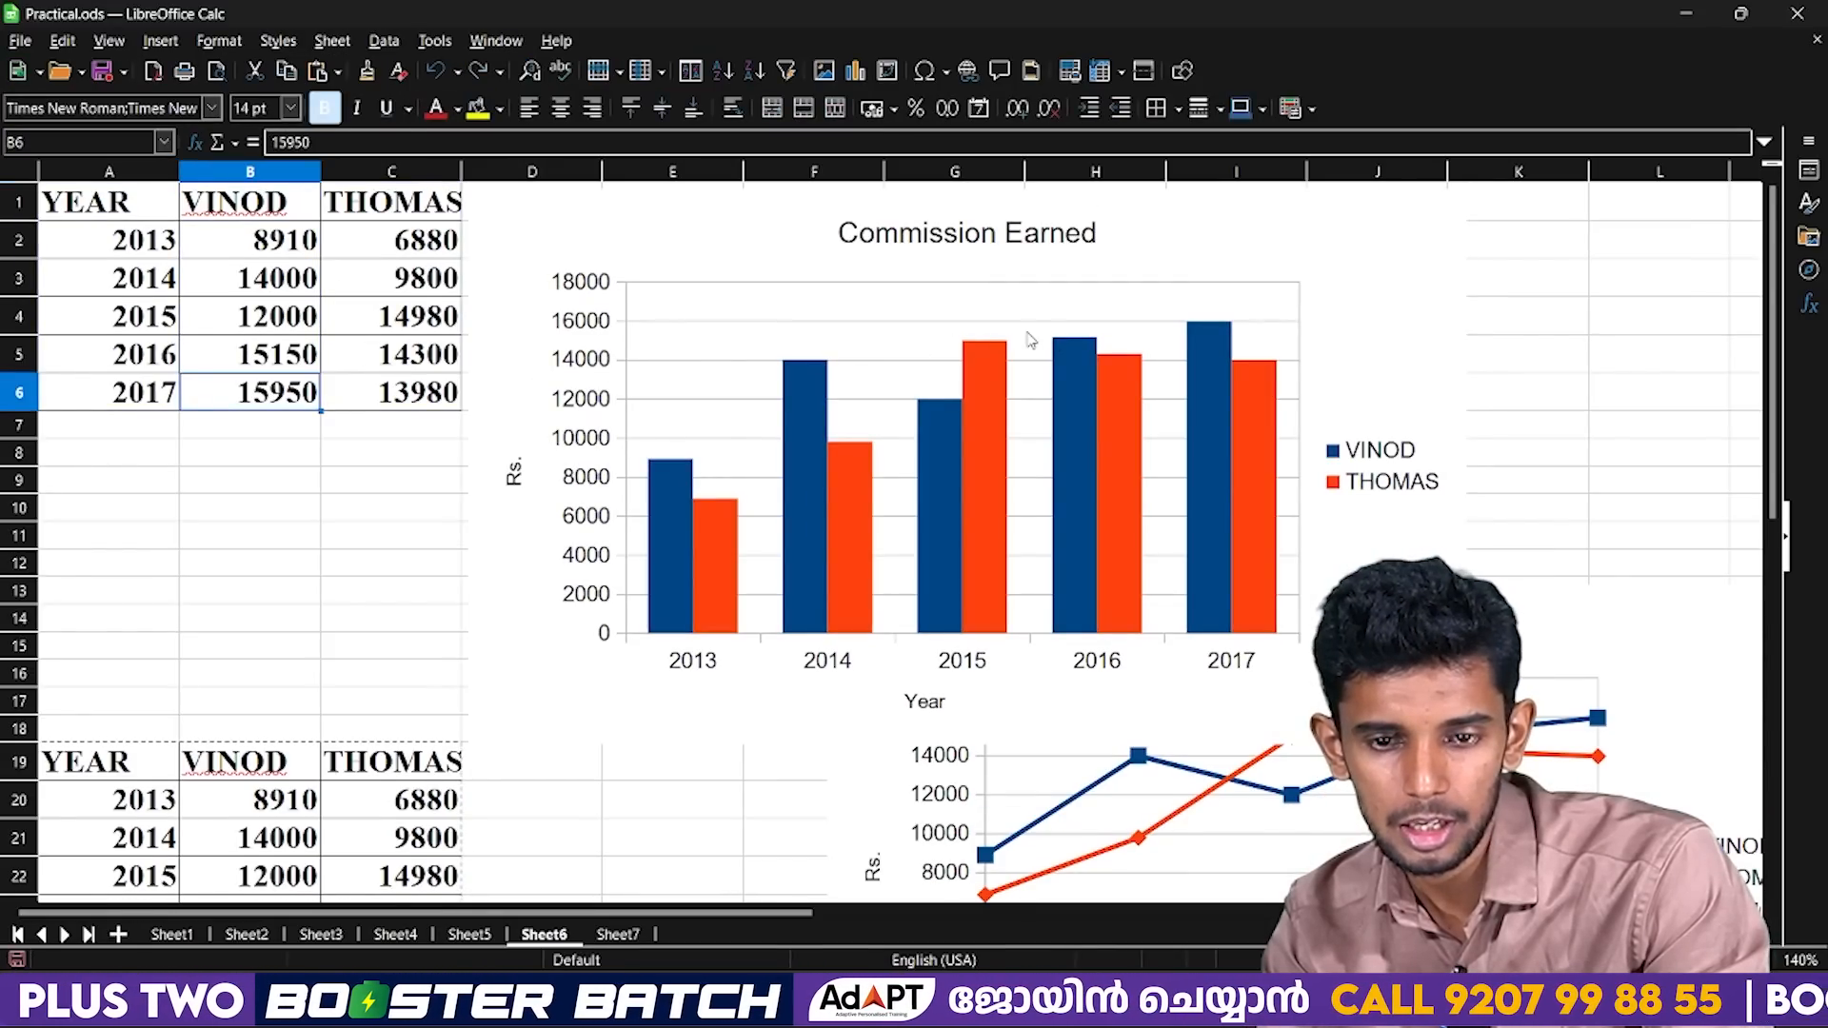
left_click(1223, 333)
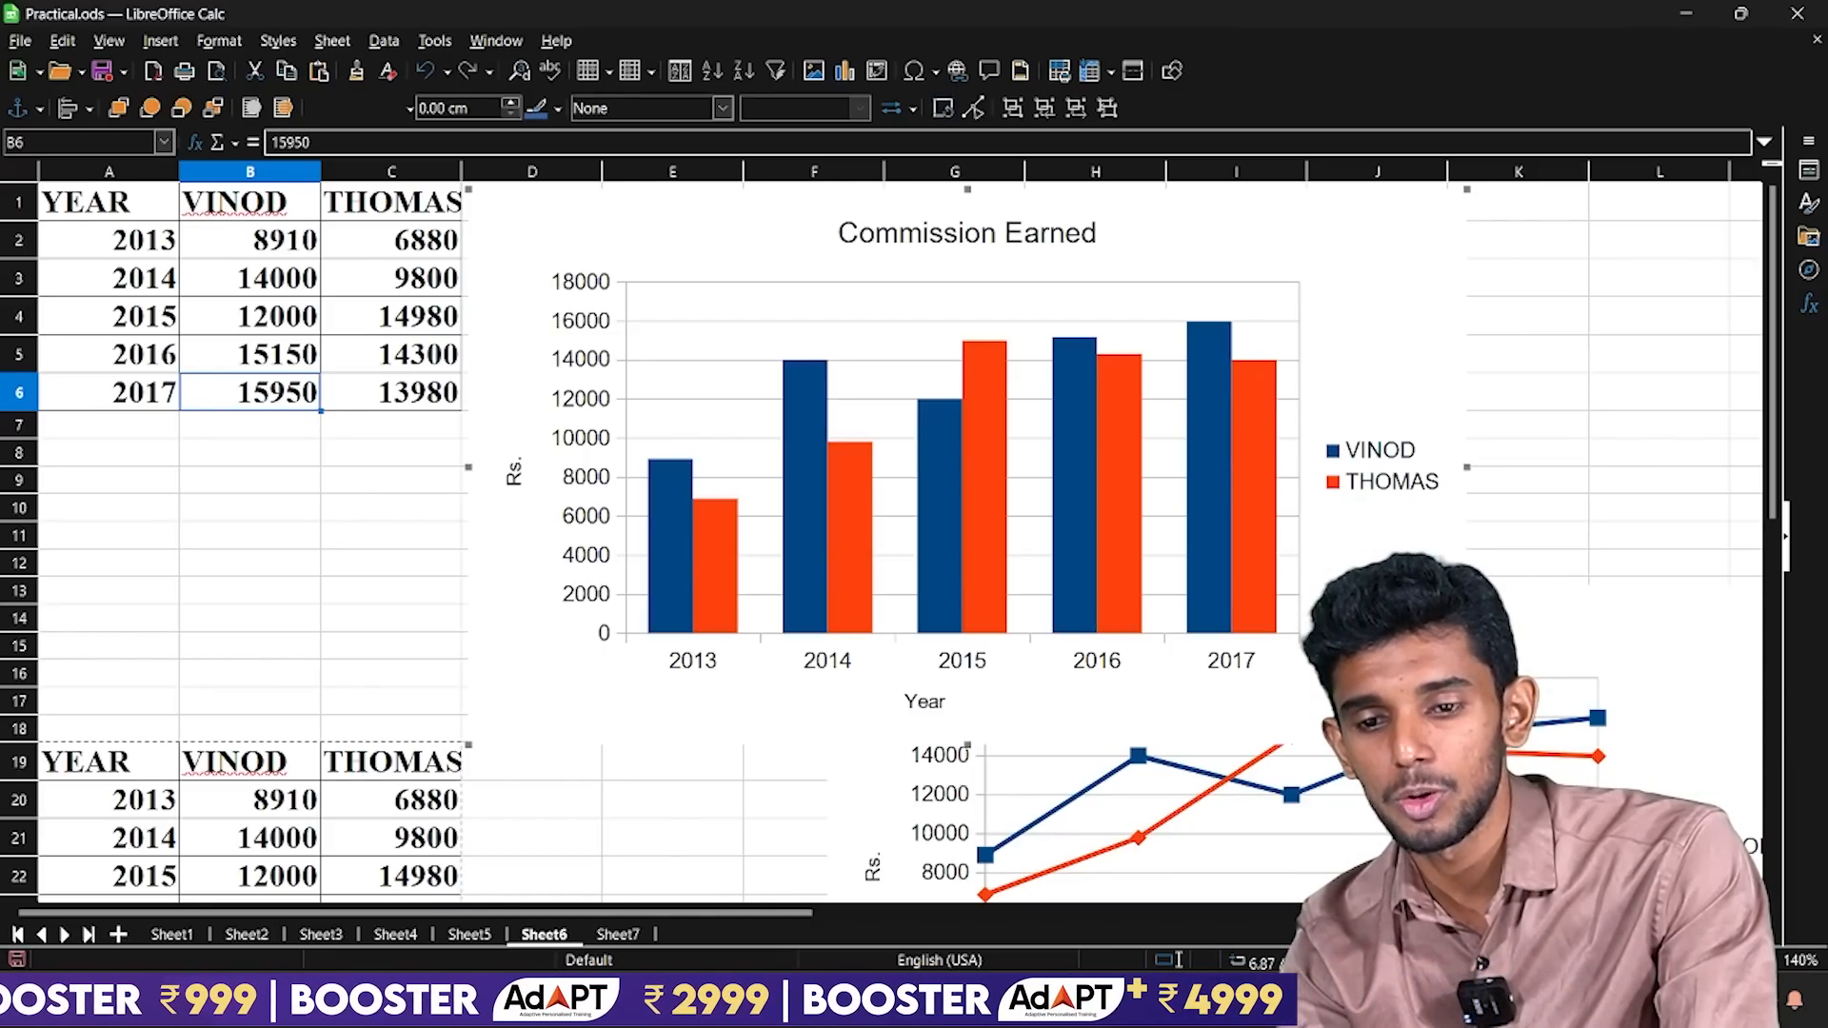
left_click_drag(1457, 414, 1454, 450)
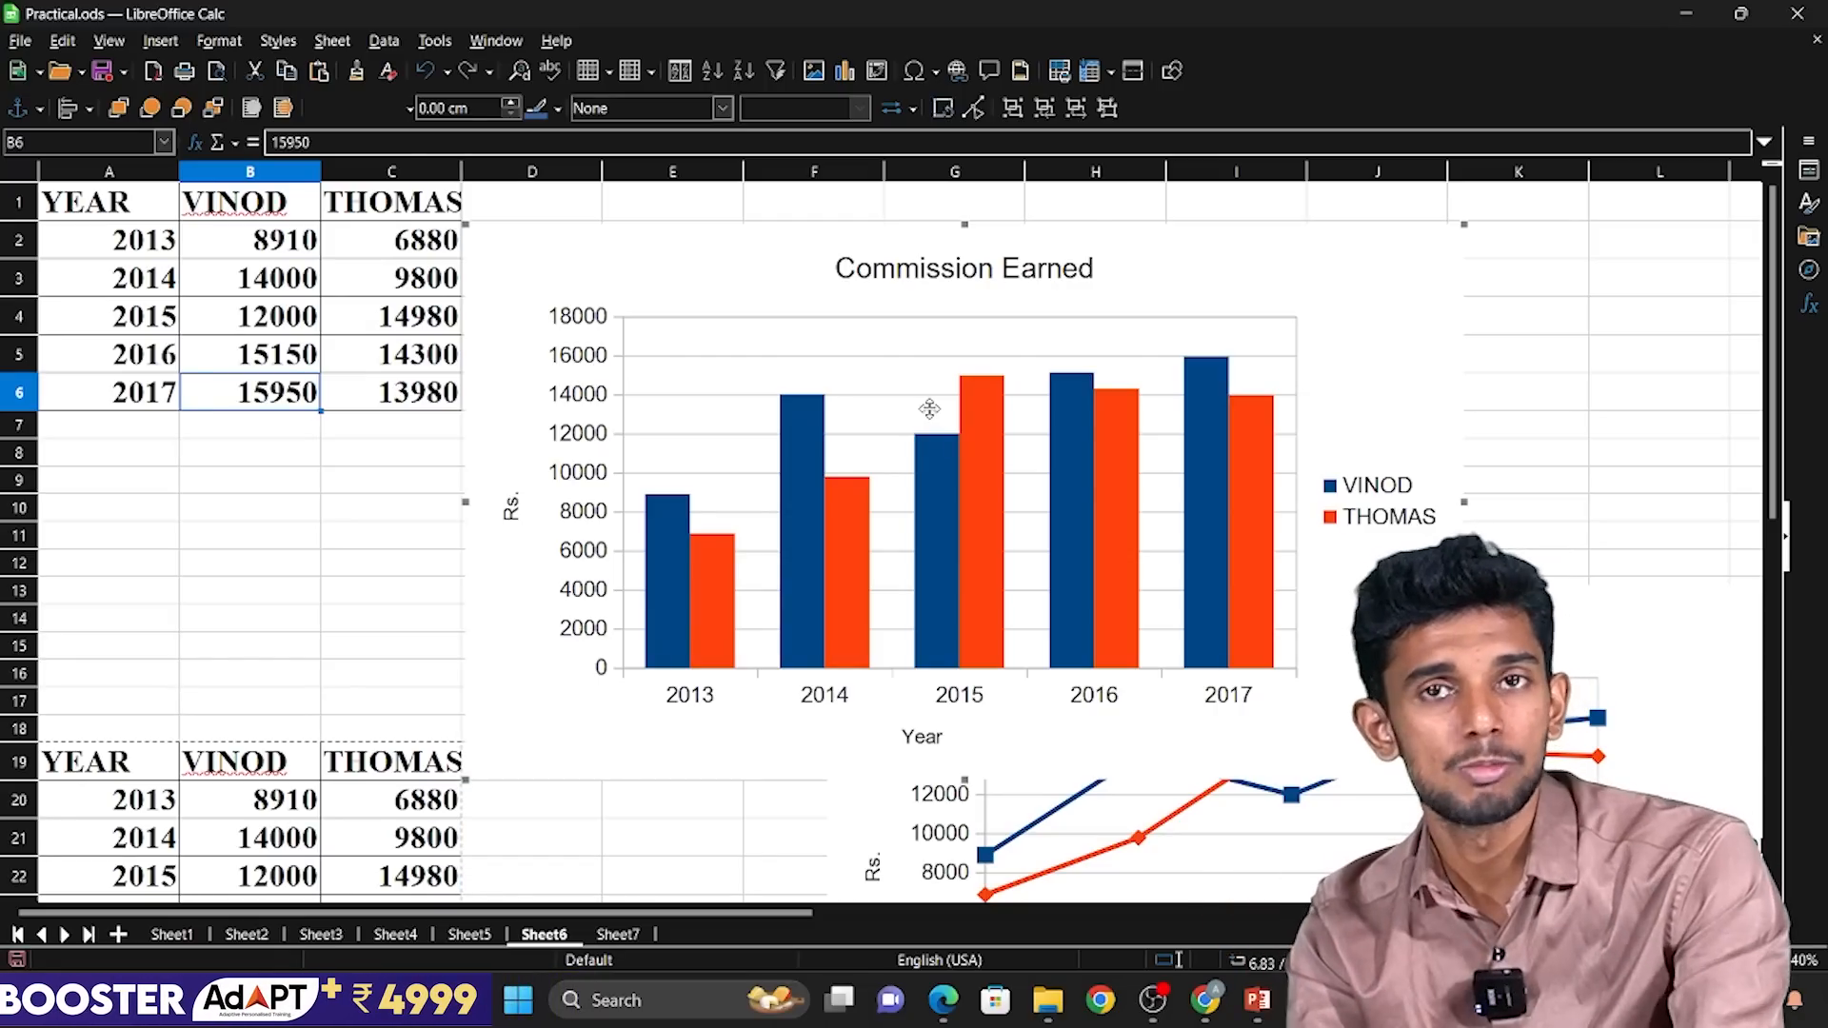
right_click(723, 426)
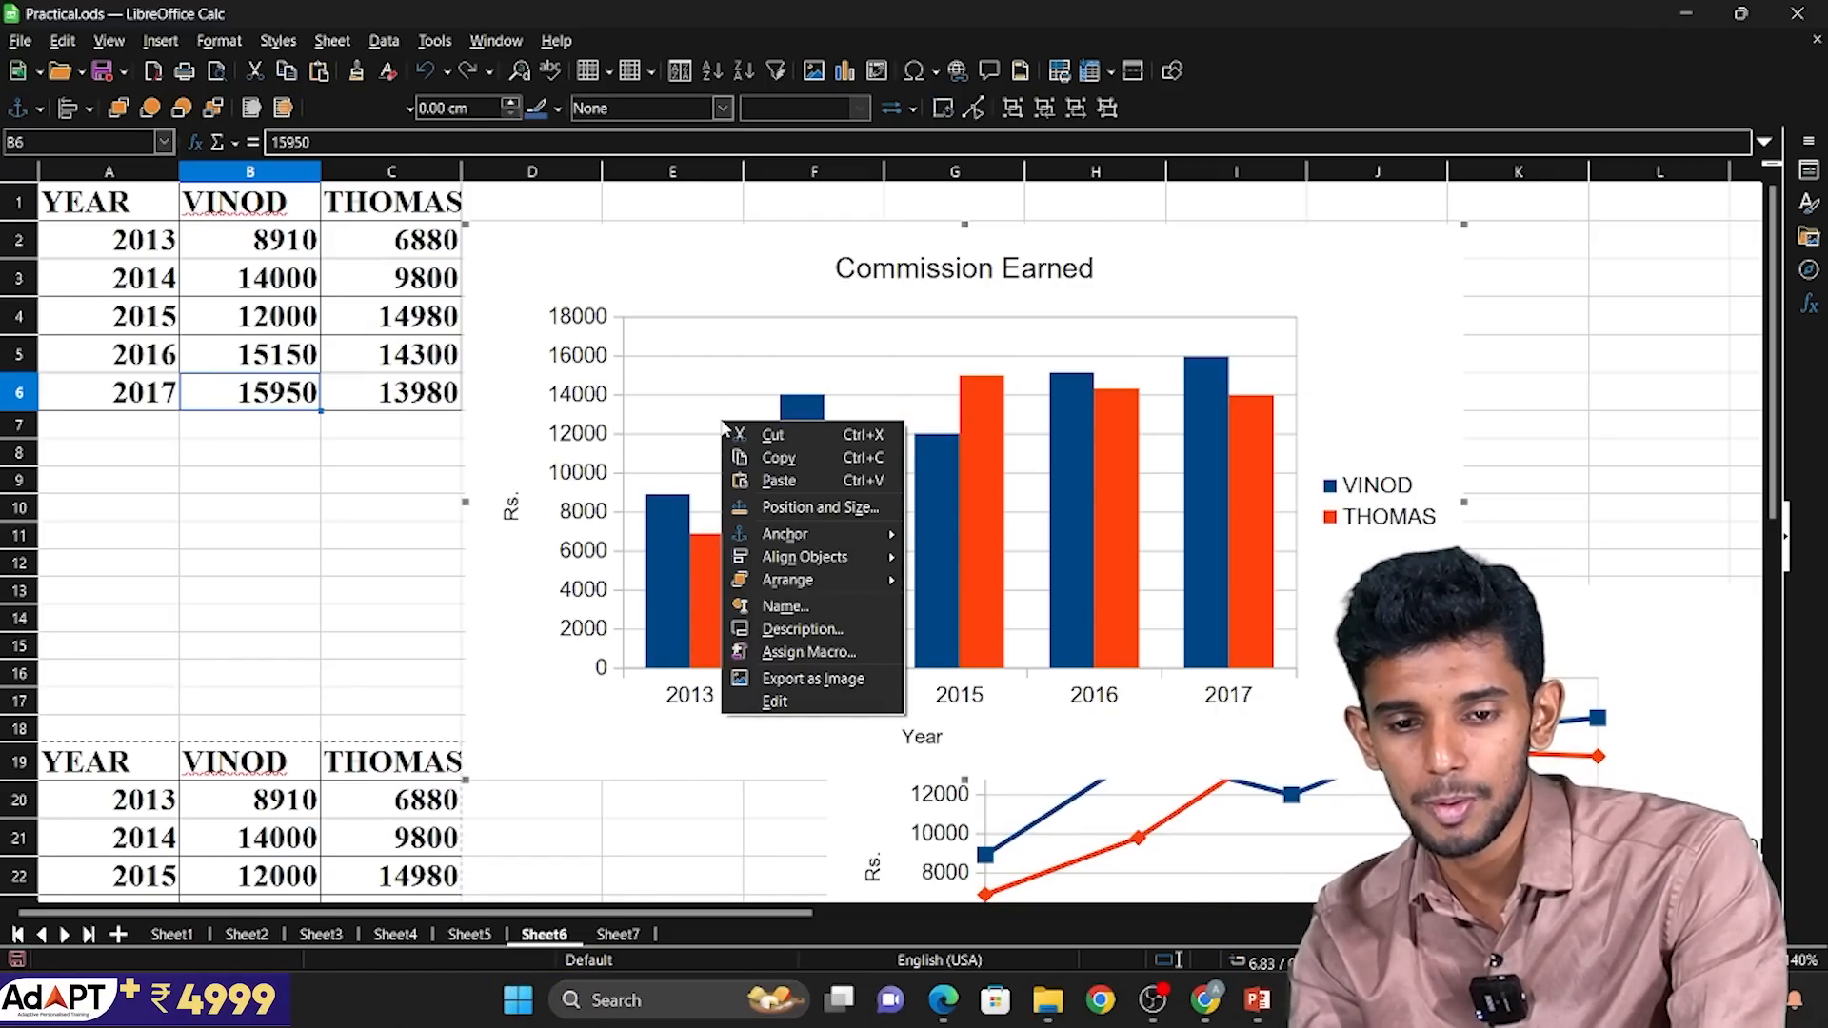
left_click(679, 426)
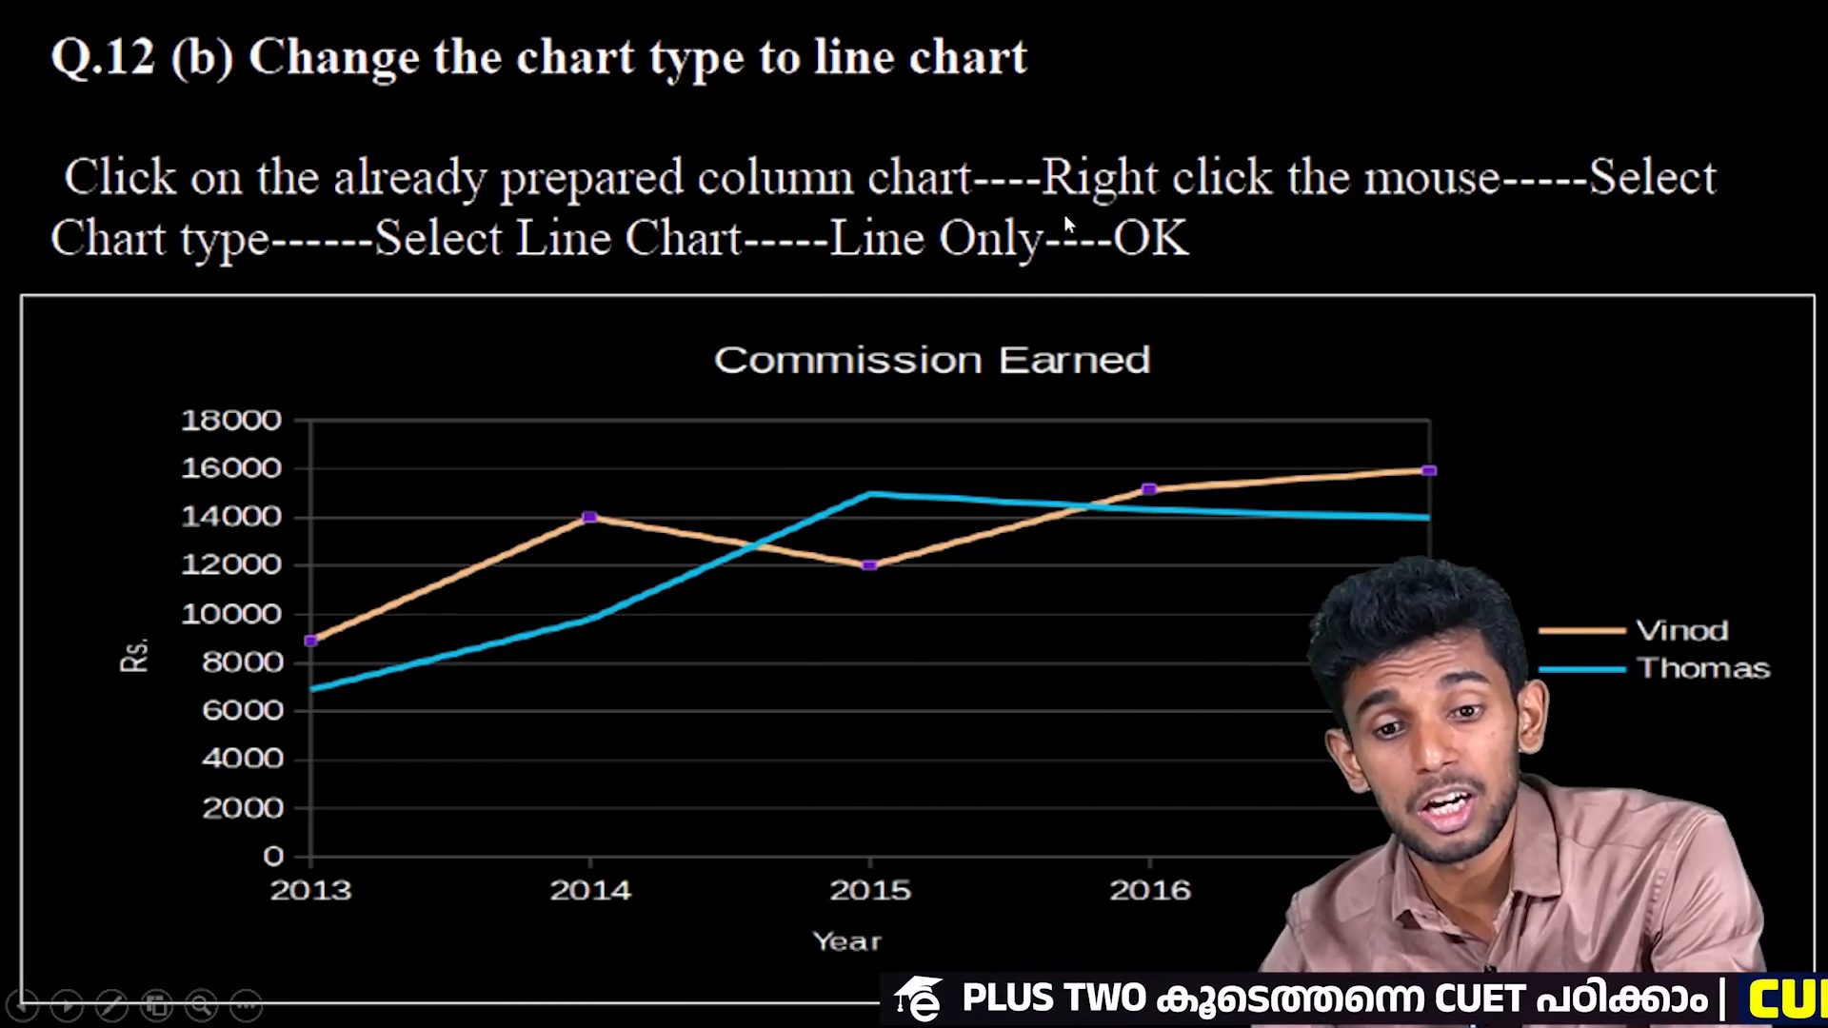
Return to LibreOffice Calc and change the Commission Earned column chart's type to Line.
key("alt+Tab")
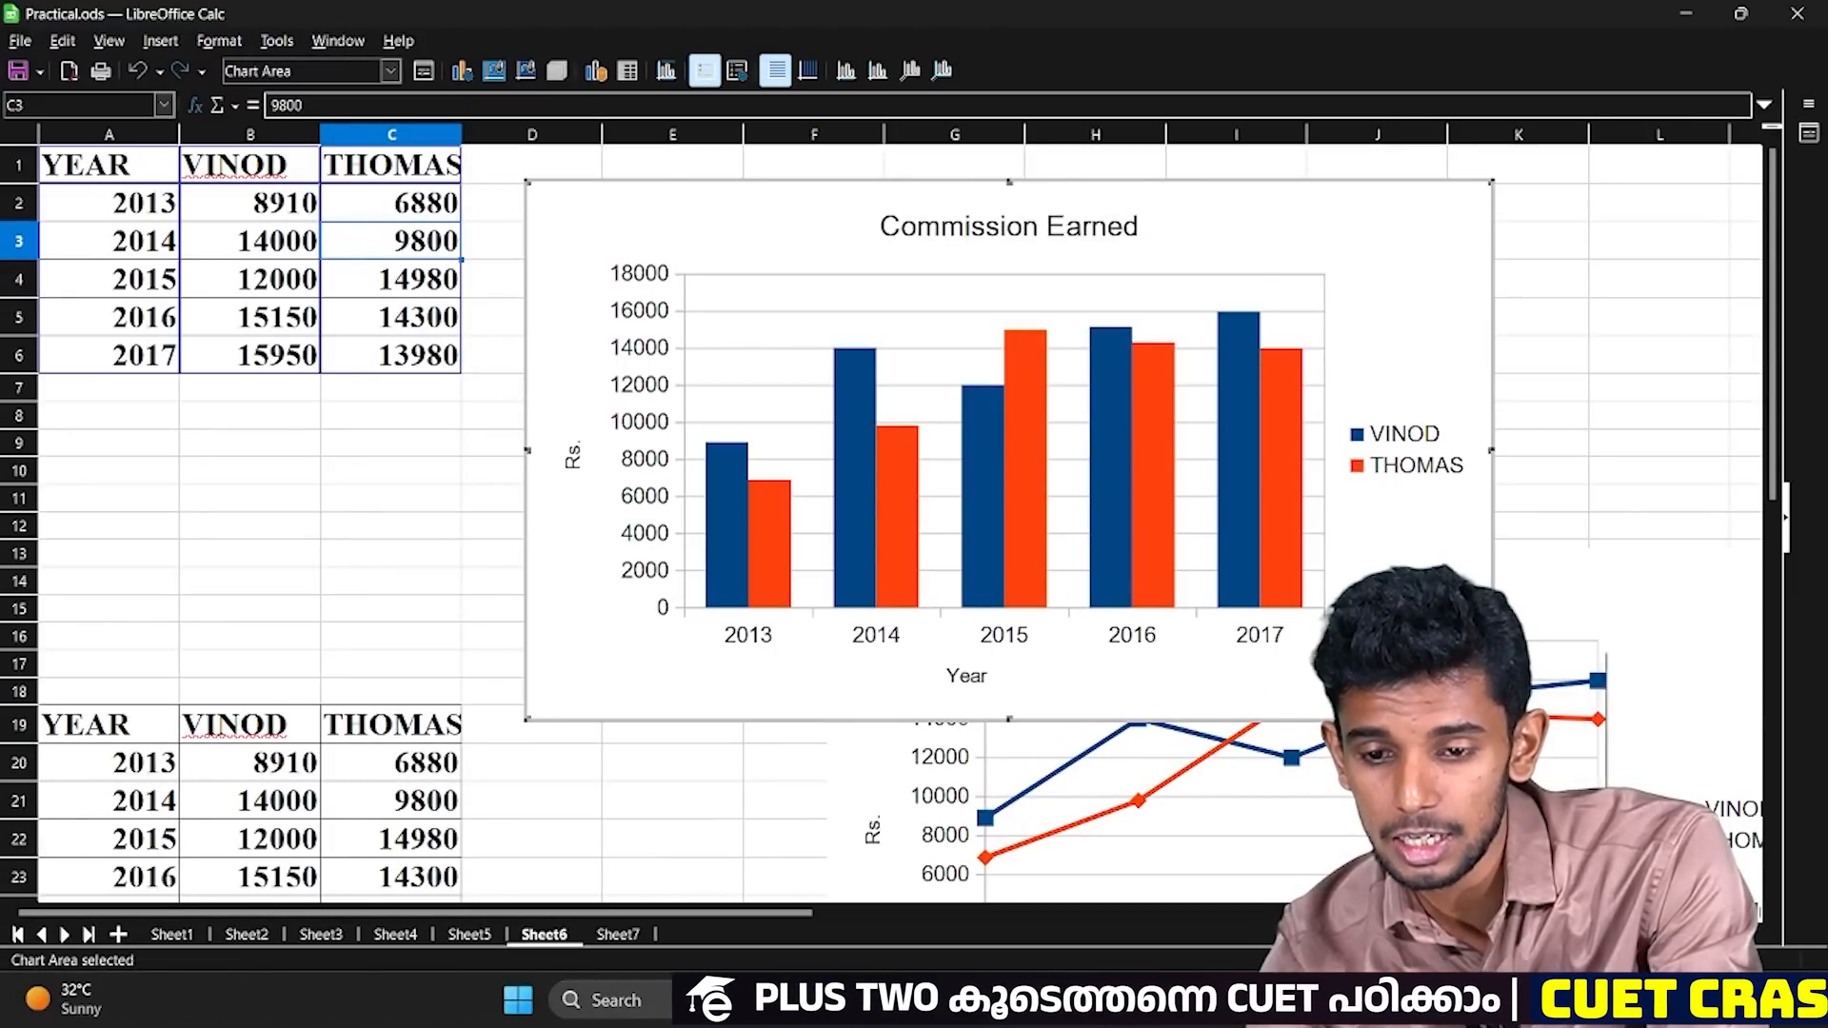
right_click(1417, 648)
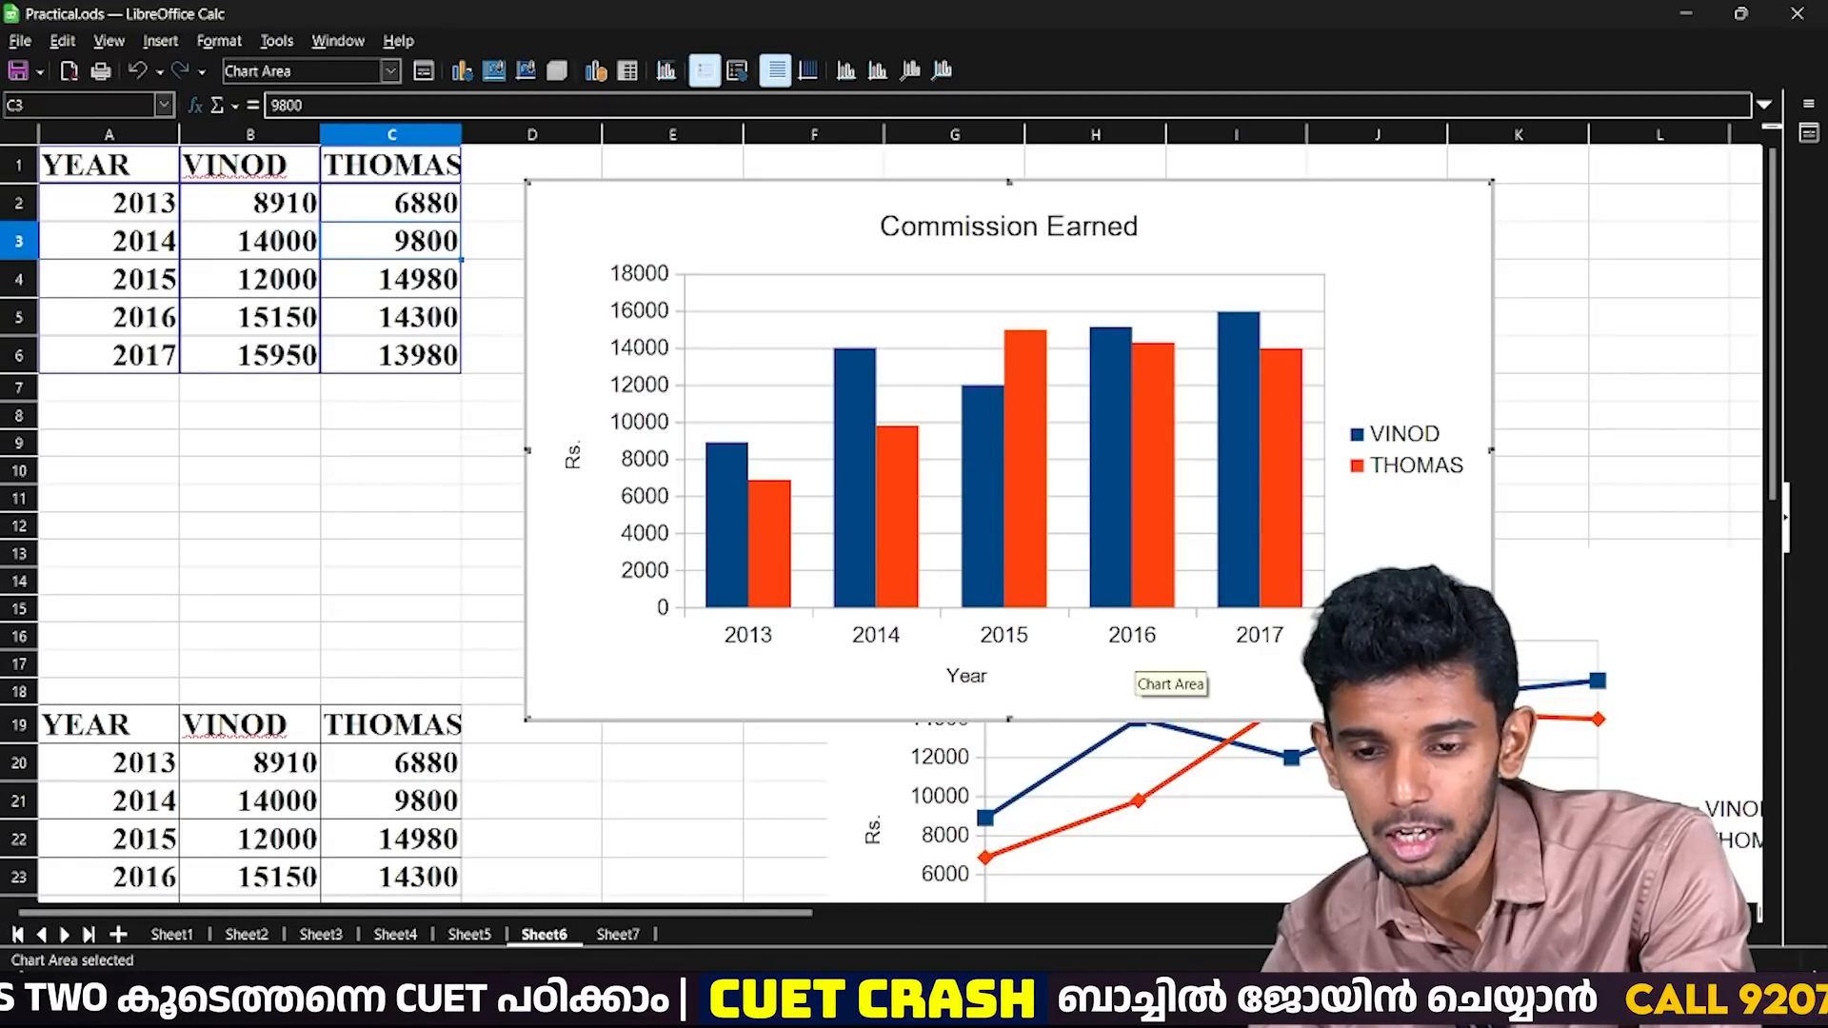
right_click(1390, 643)
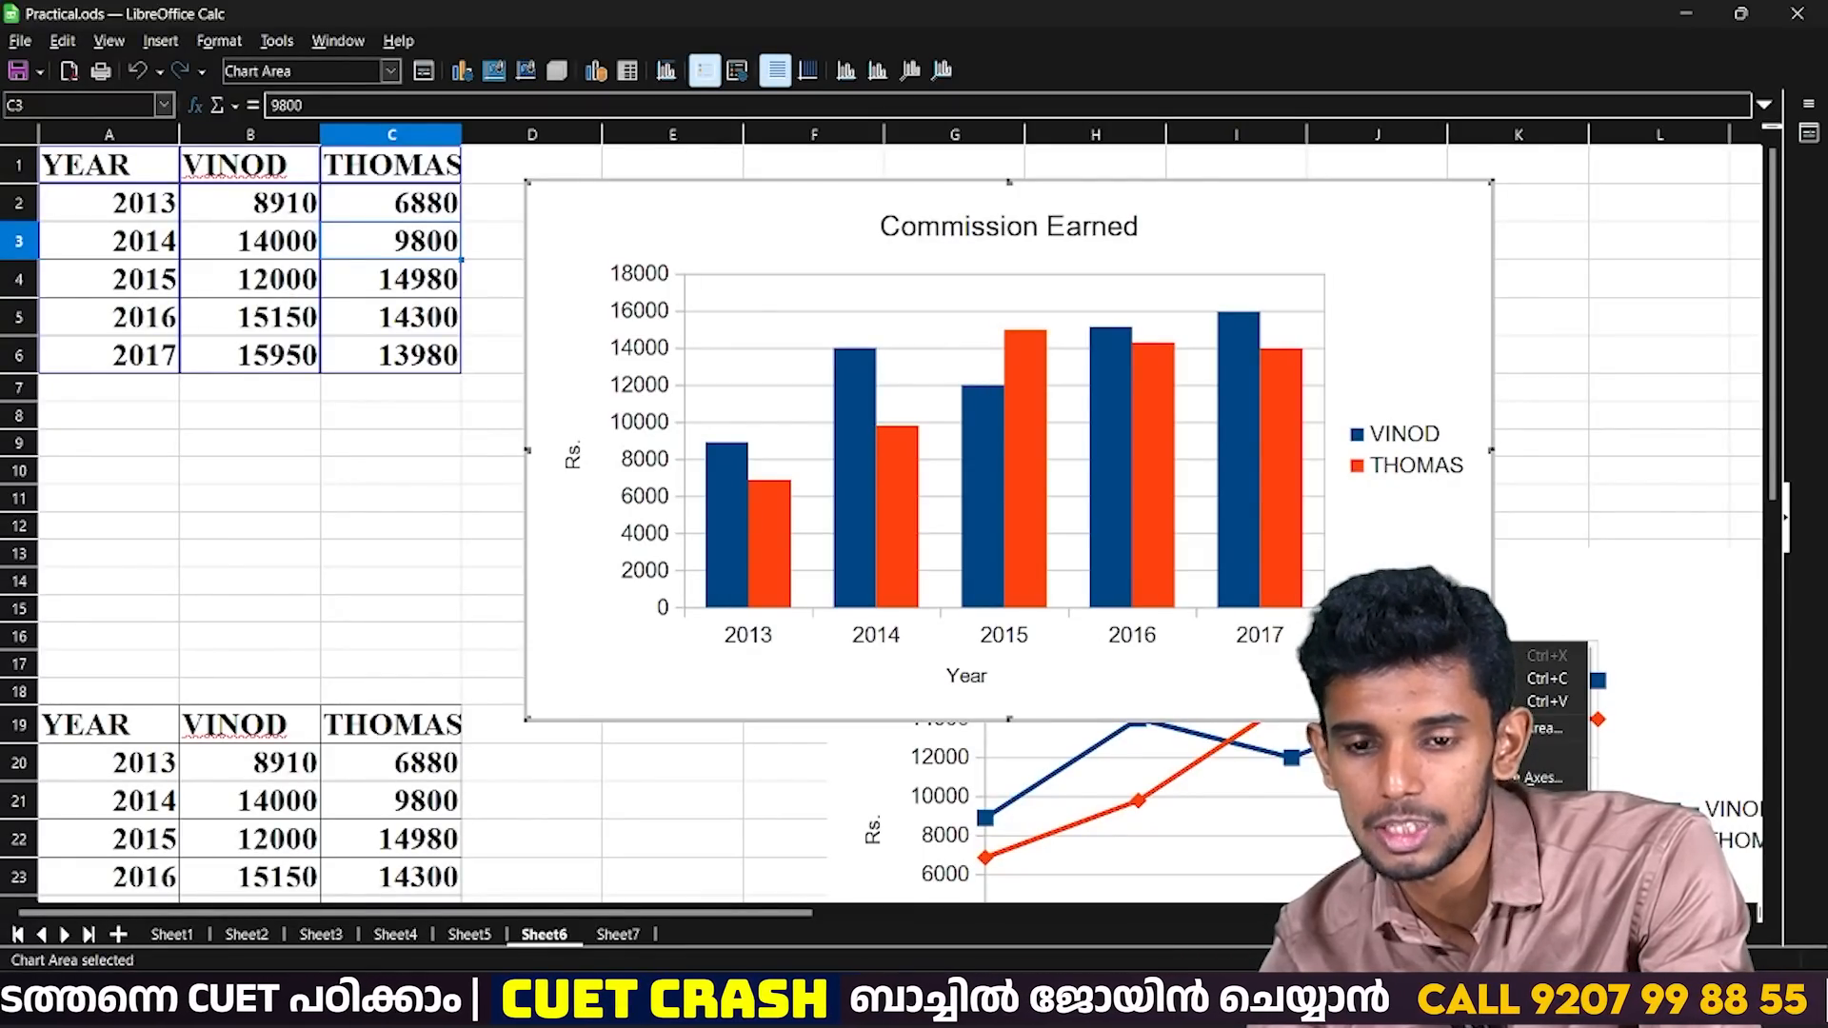
left_click(1457, 804)
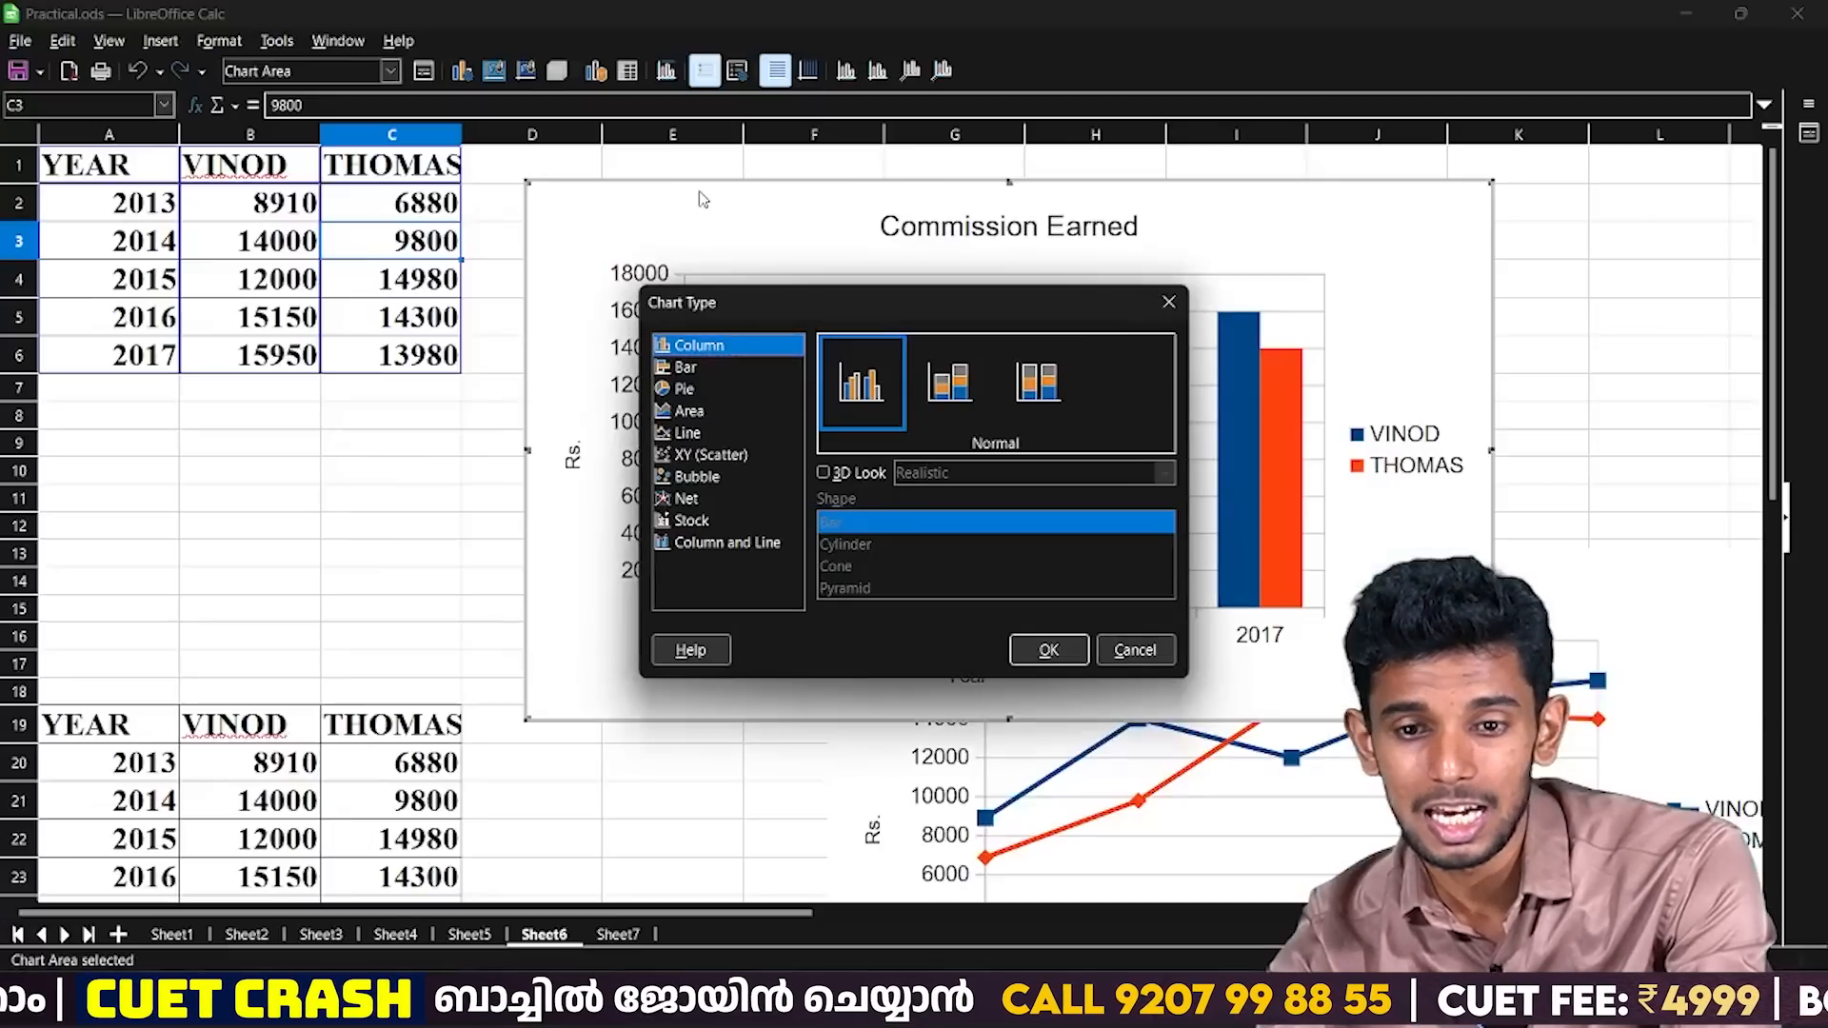
left_click(686, 433)
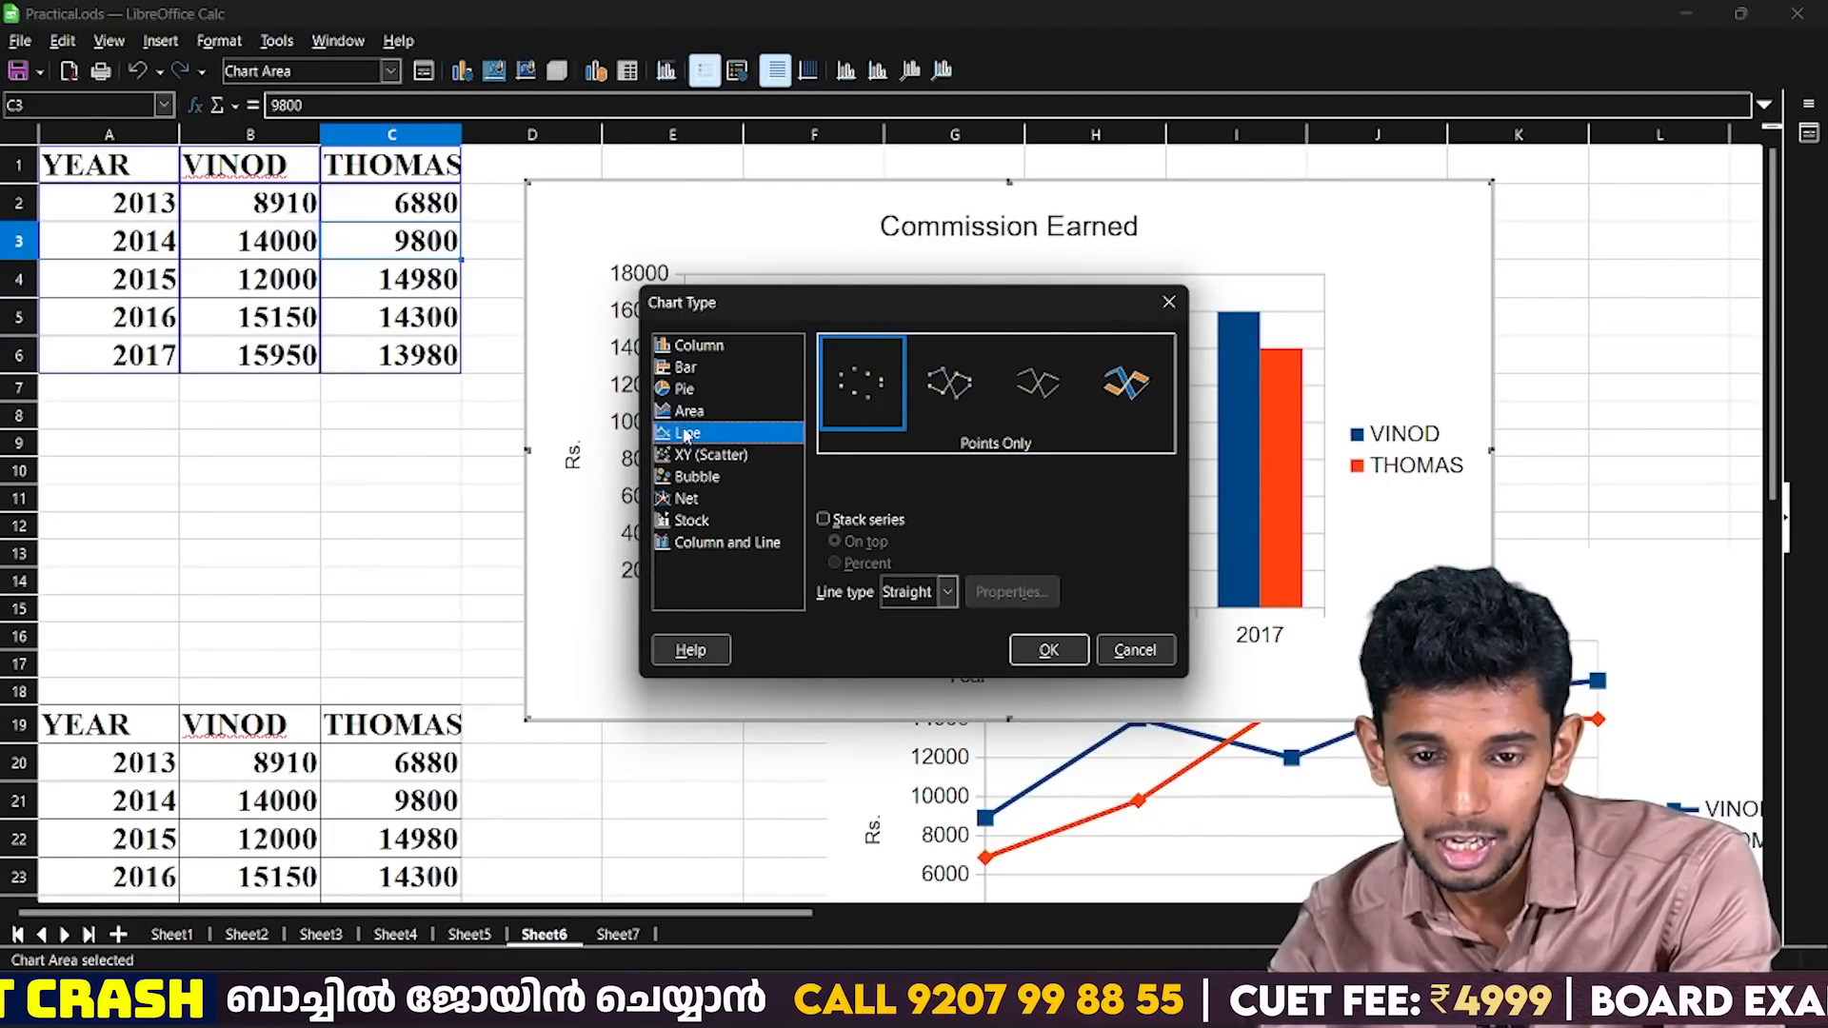
Preview the Points and Lines, Lines Only and 3D Lines variants, moving the Chart Type dialog aside to uncover the chart.
left_click(916, 391)
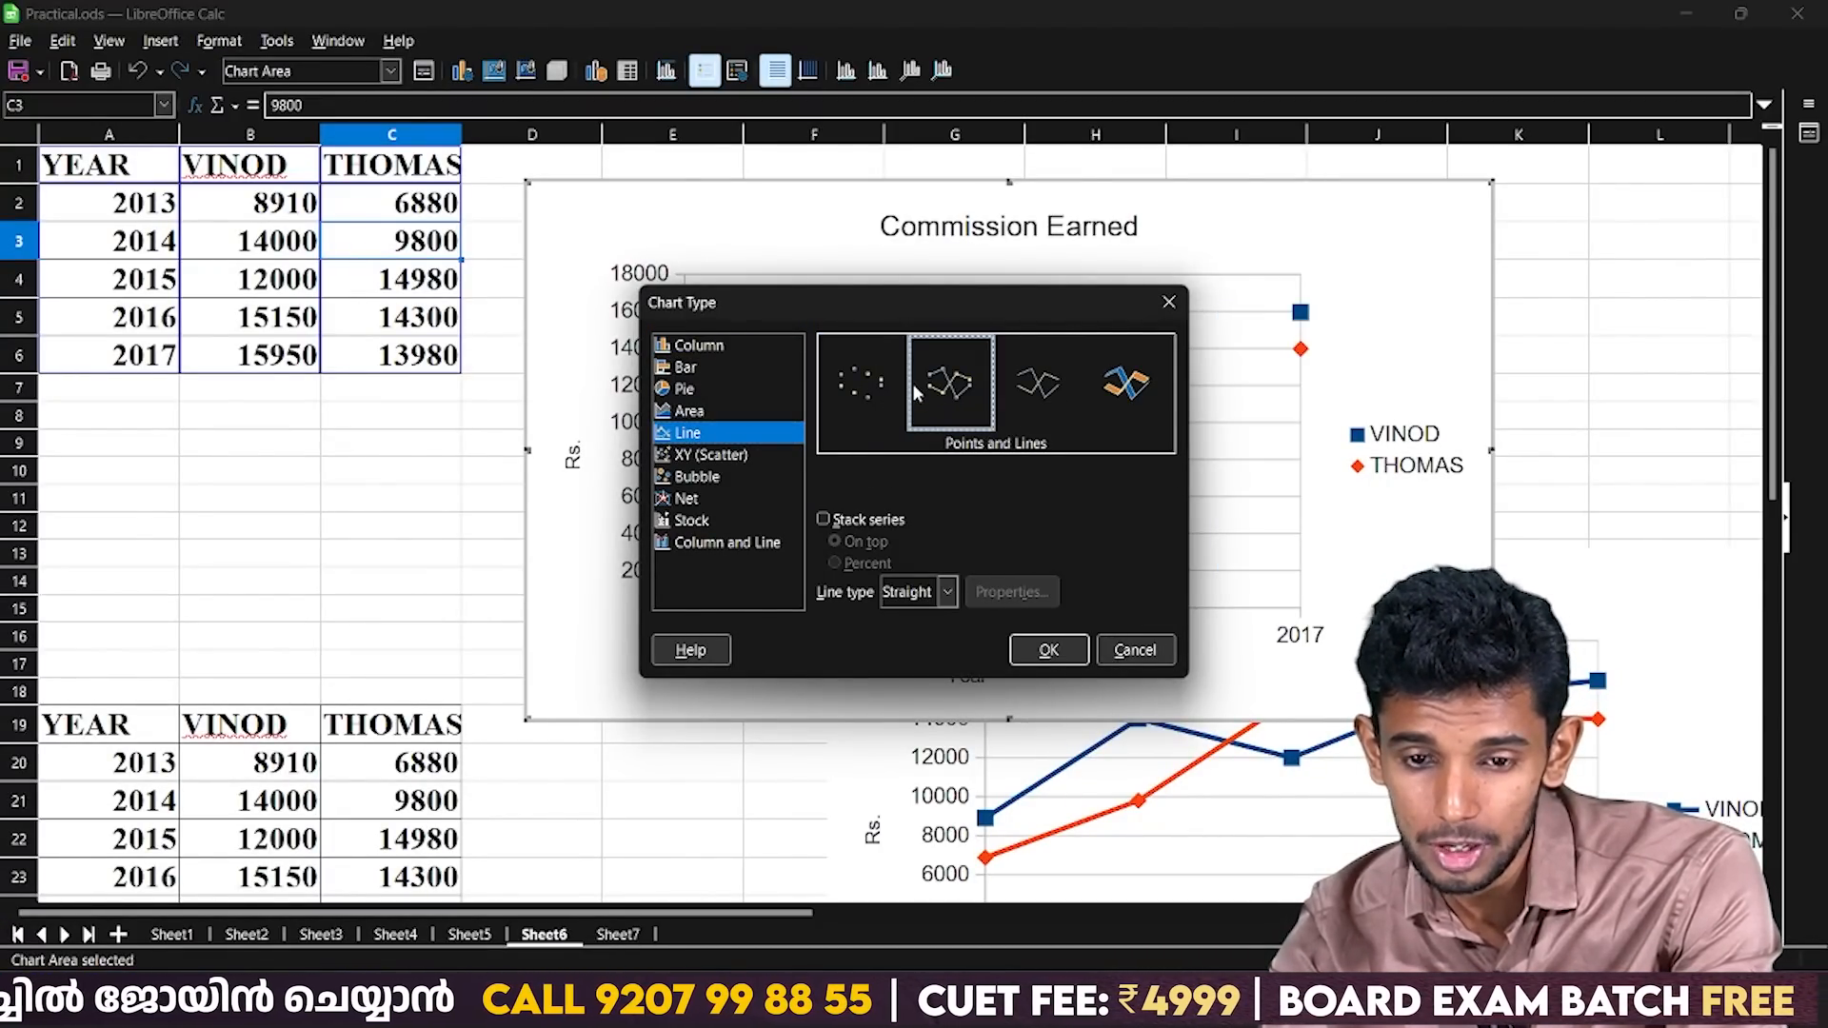
left_click(1048, 384)
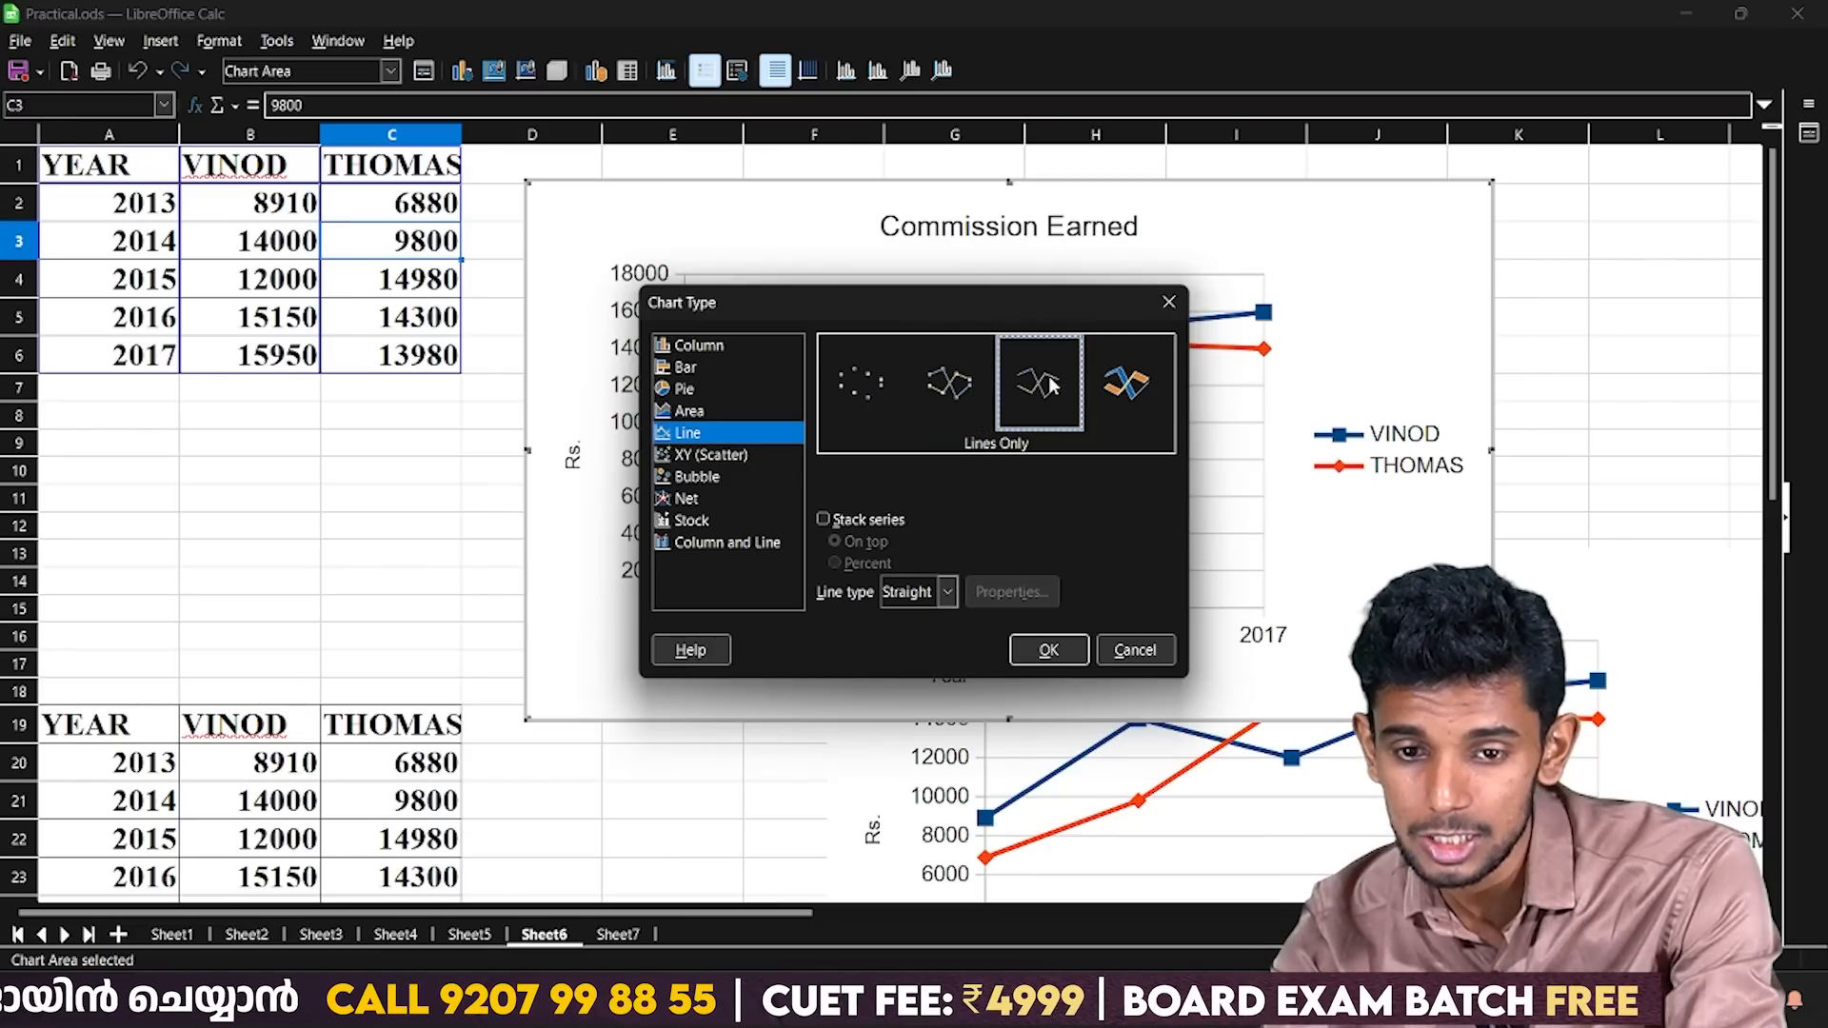
left_click(1127, 393)
left_click_drag(988, 295, 694, 419)
Choose the Lines Only variant for the line chart, check it against the slide, and apply the chart type.
left_click(741, 505)
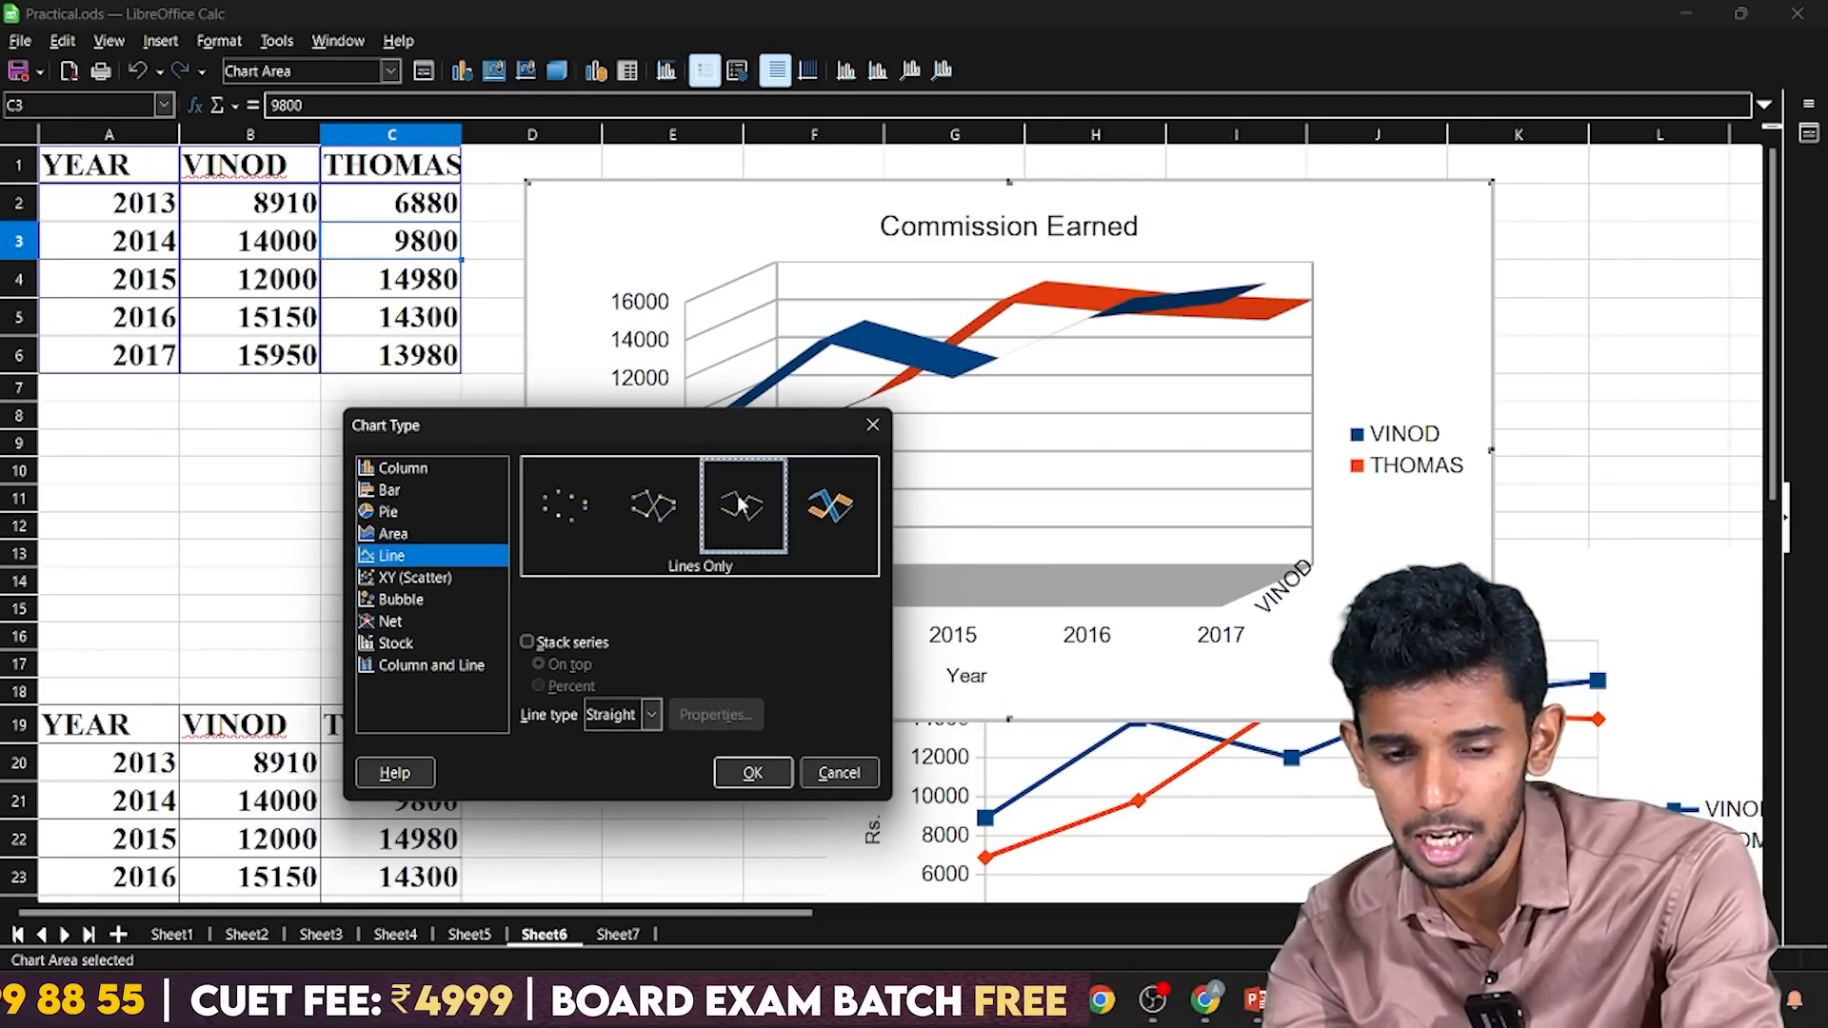
key("alt+Tab")
key("alt+Tab")
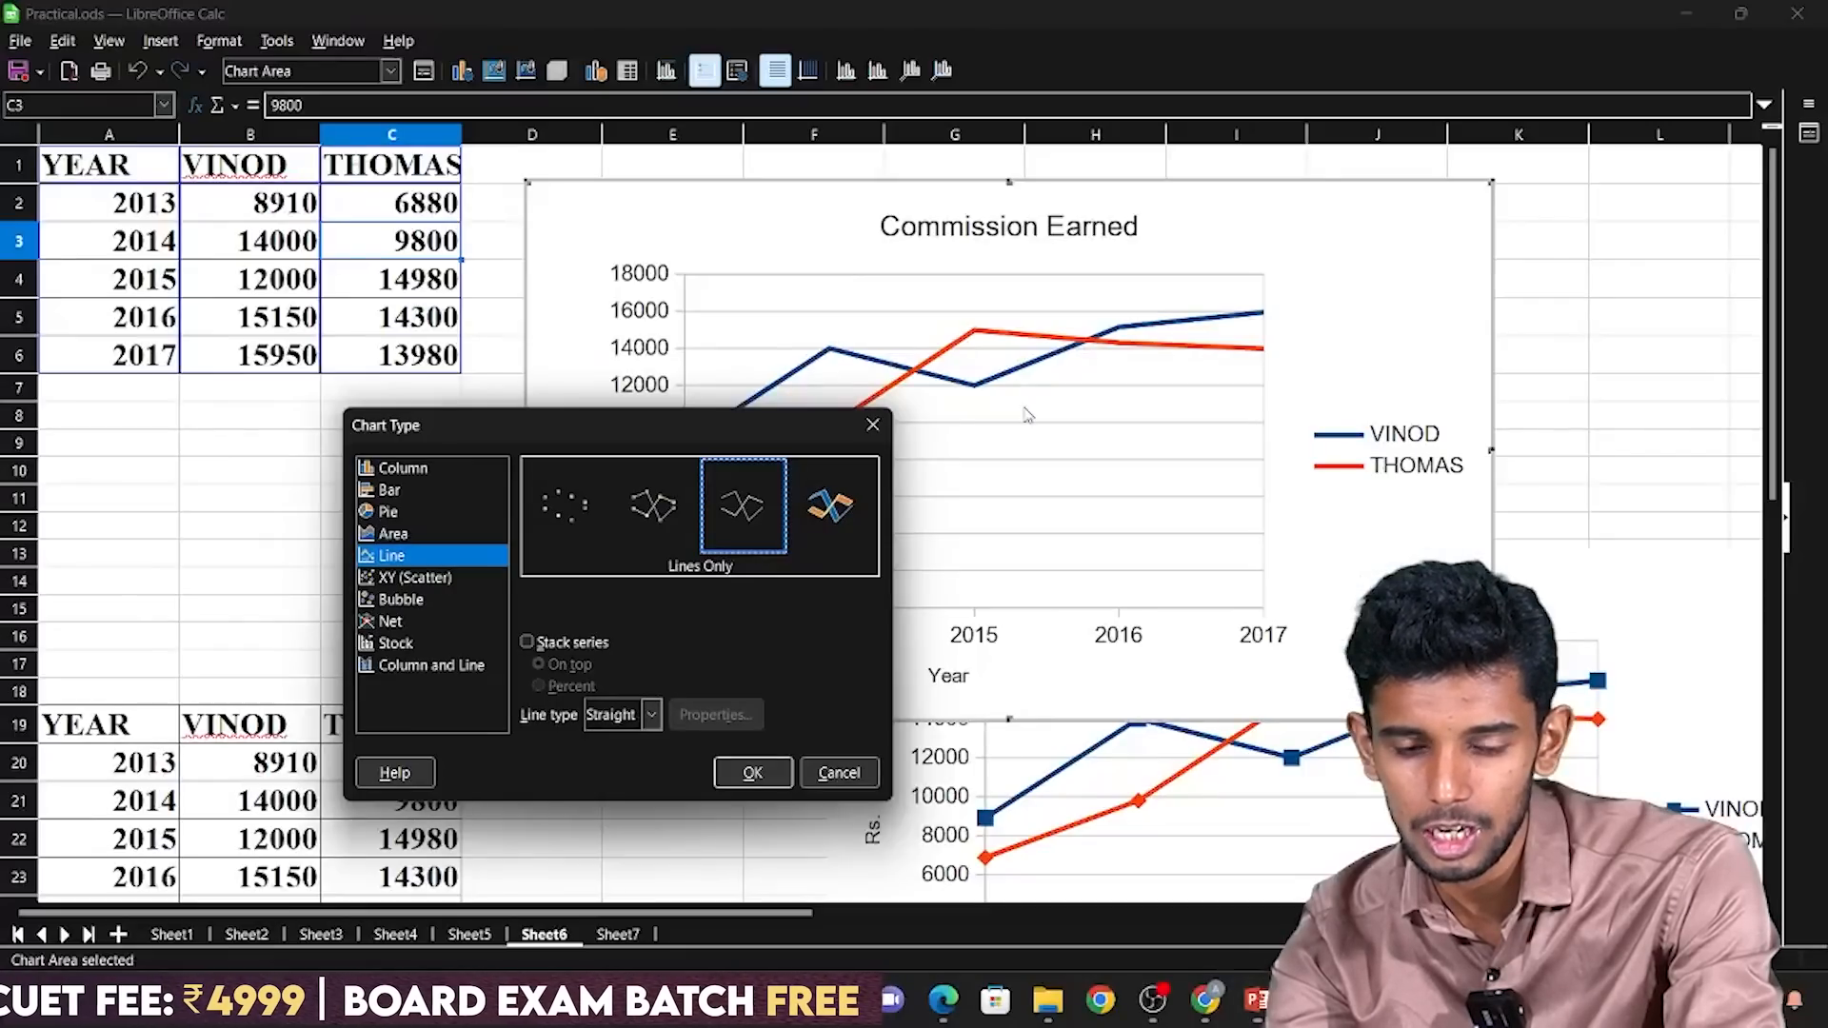
left_click(779, 779)
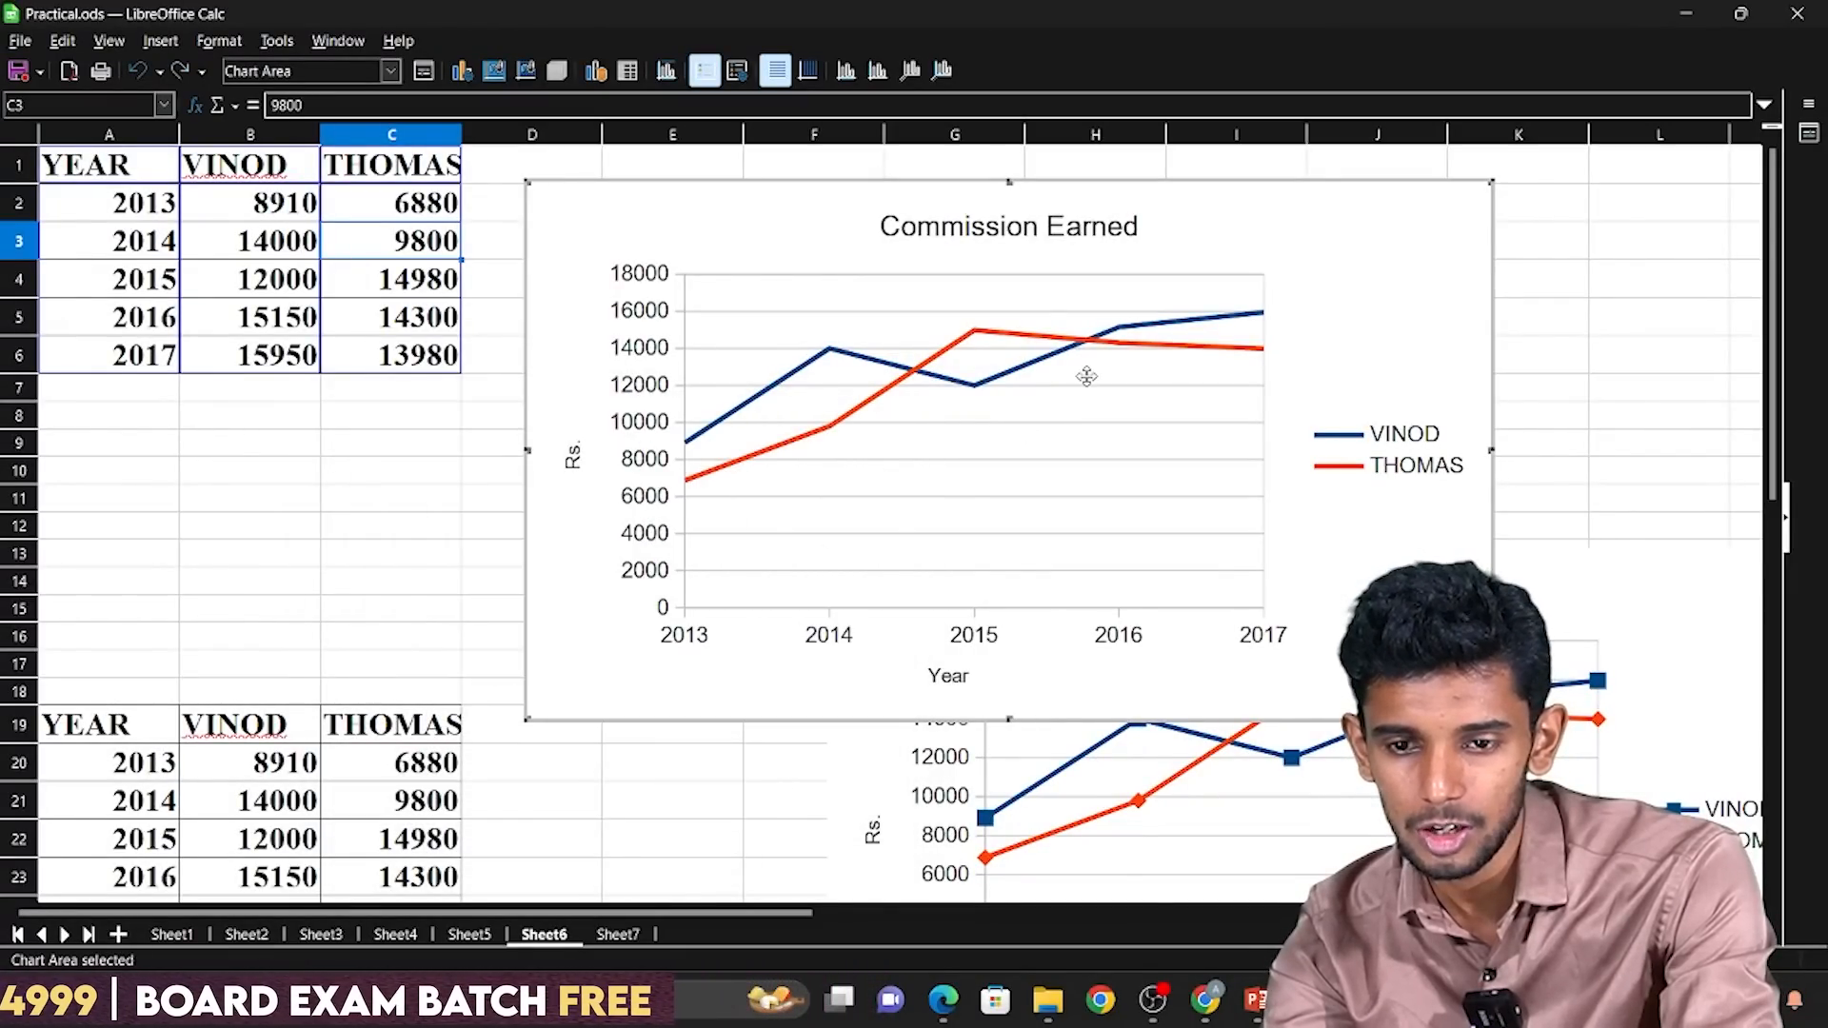
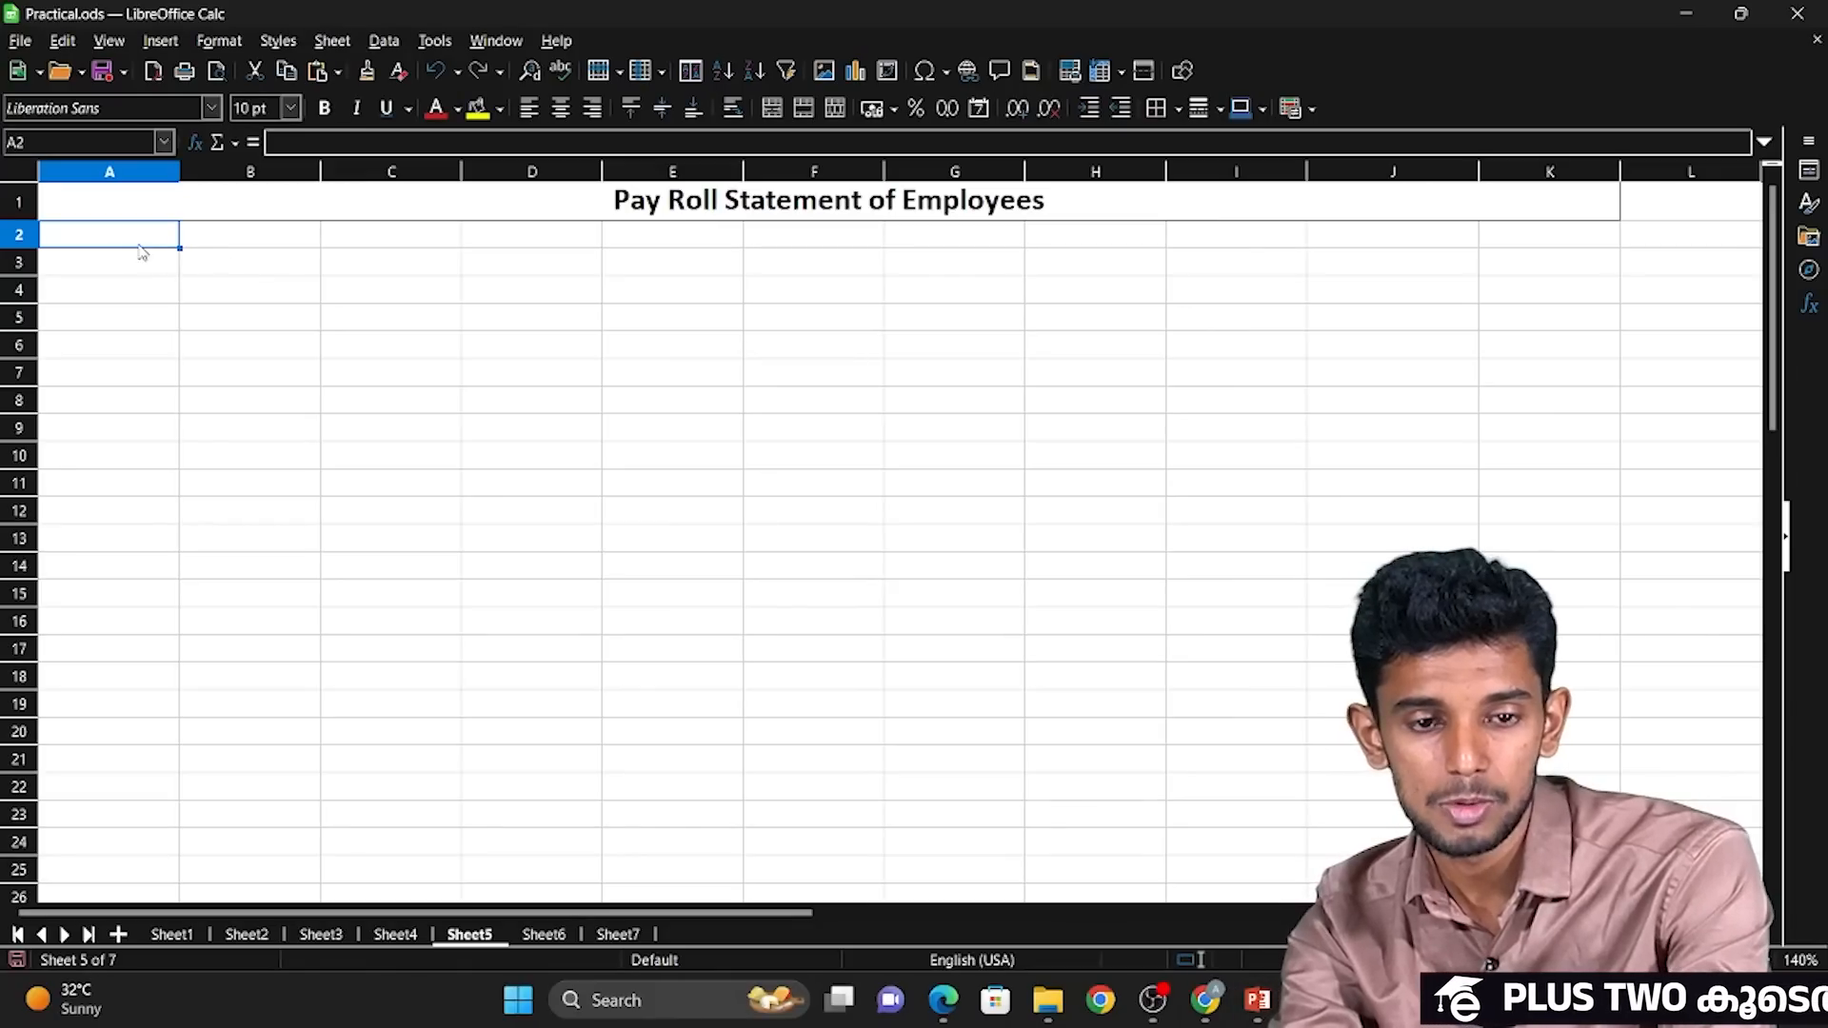
Check the label list on the slide and copy the header row A36:K36 into row 2, starting at A2.
key("alt+Tab")
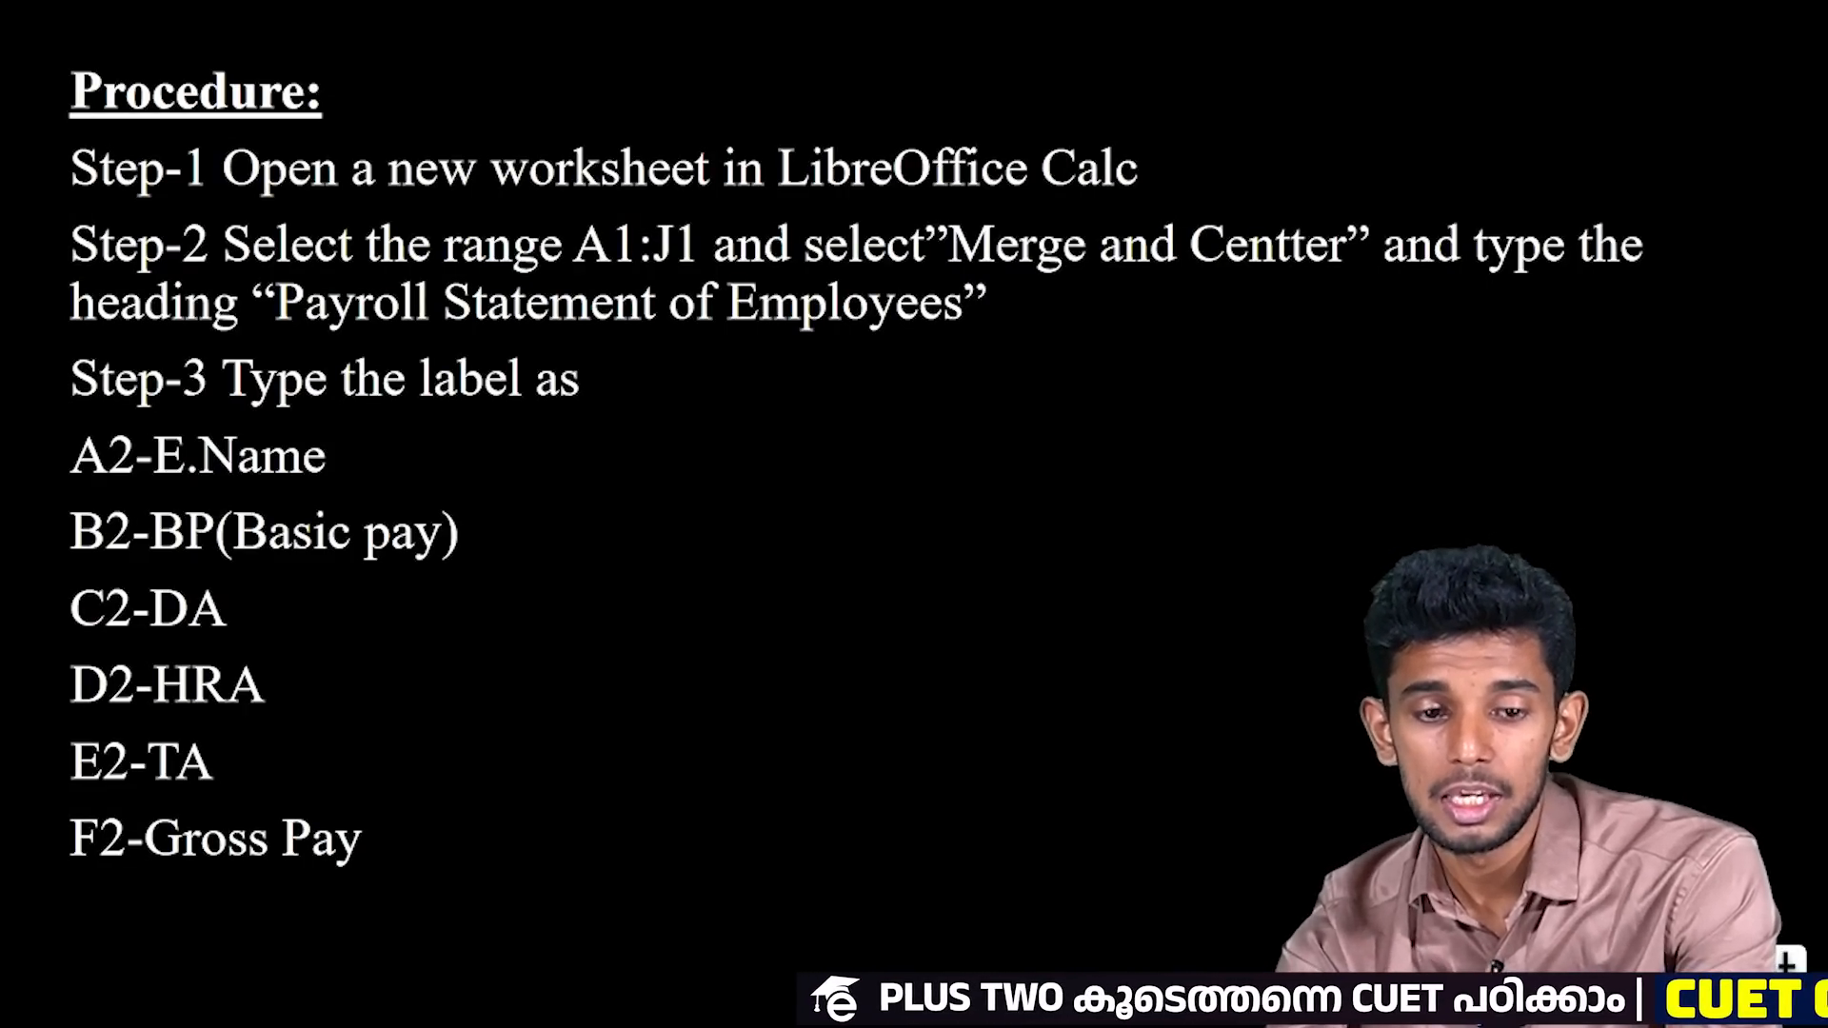
key("alt+Tab")
key("Down")
key("shift+Down")
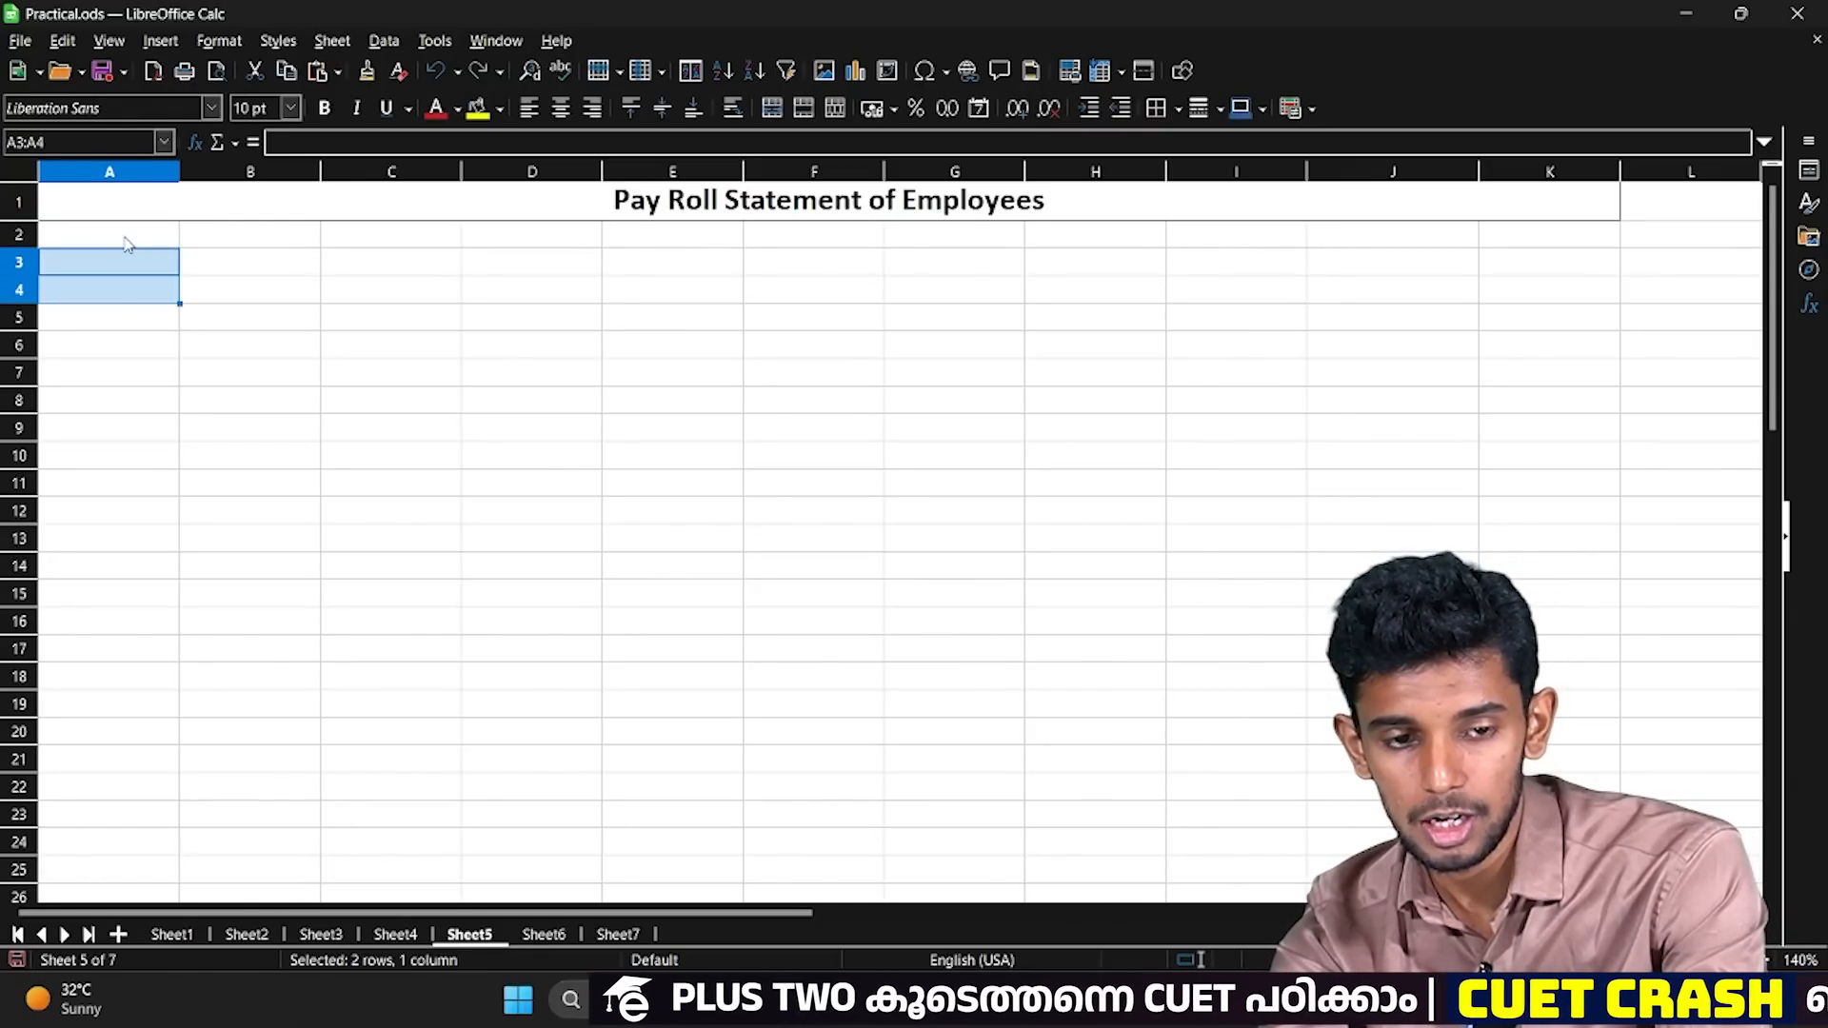
key("ctrl+Down")
key("ctrl+shift+Right")
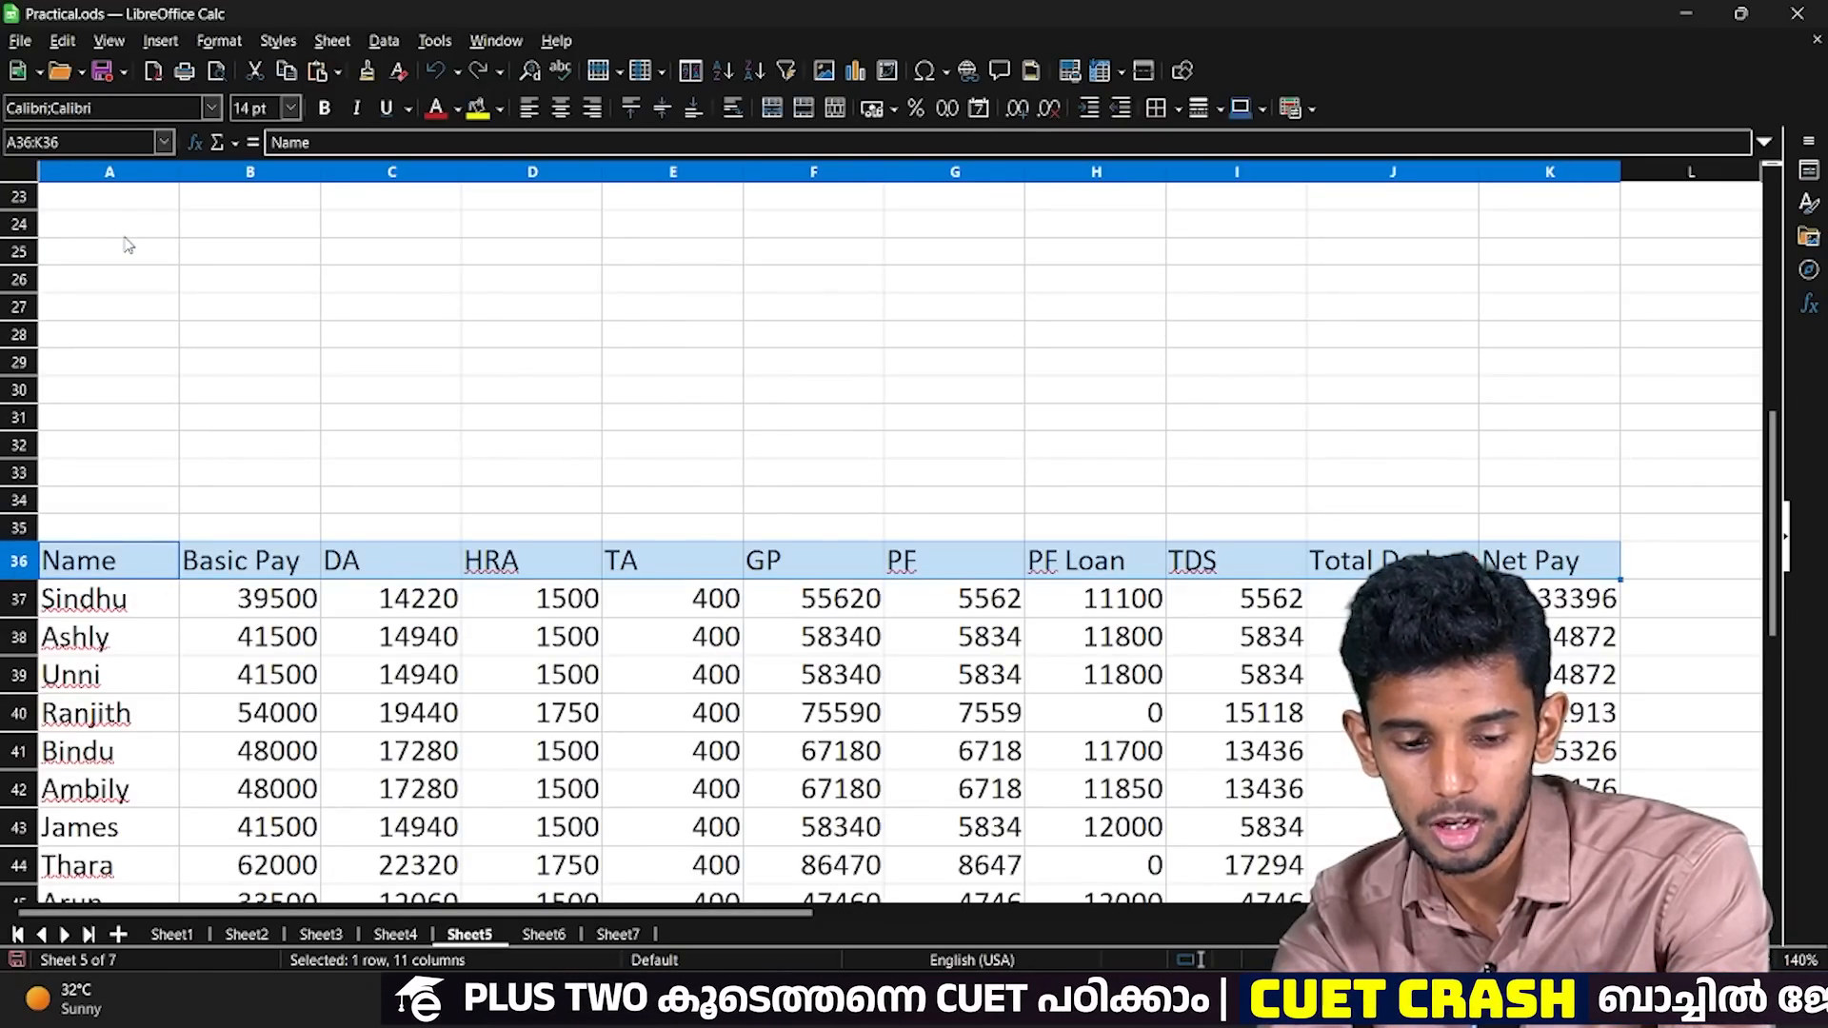
key("ctrl+c")
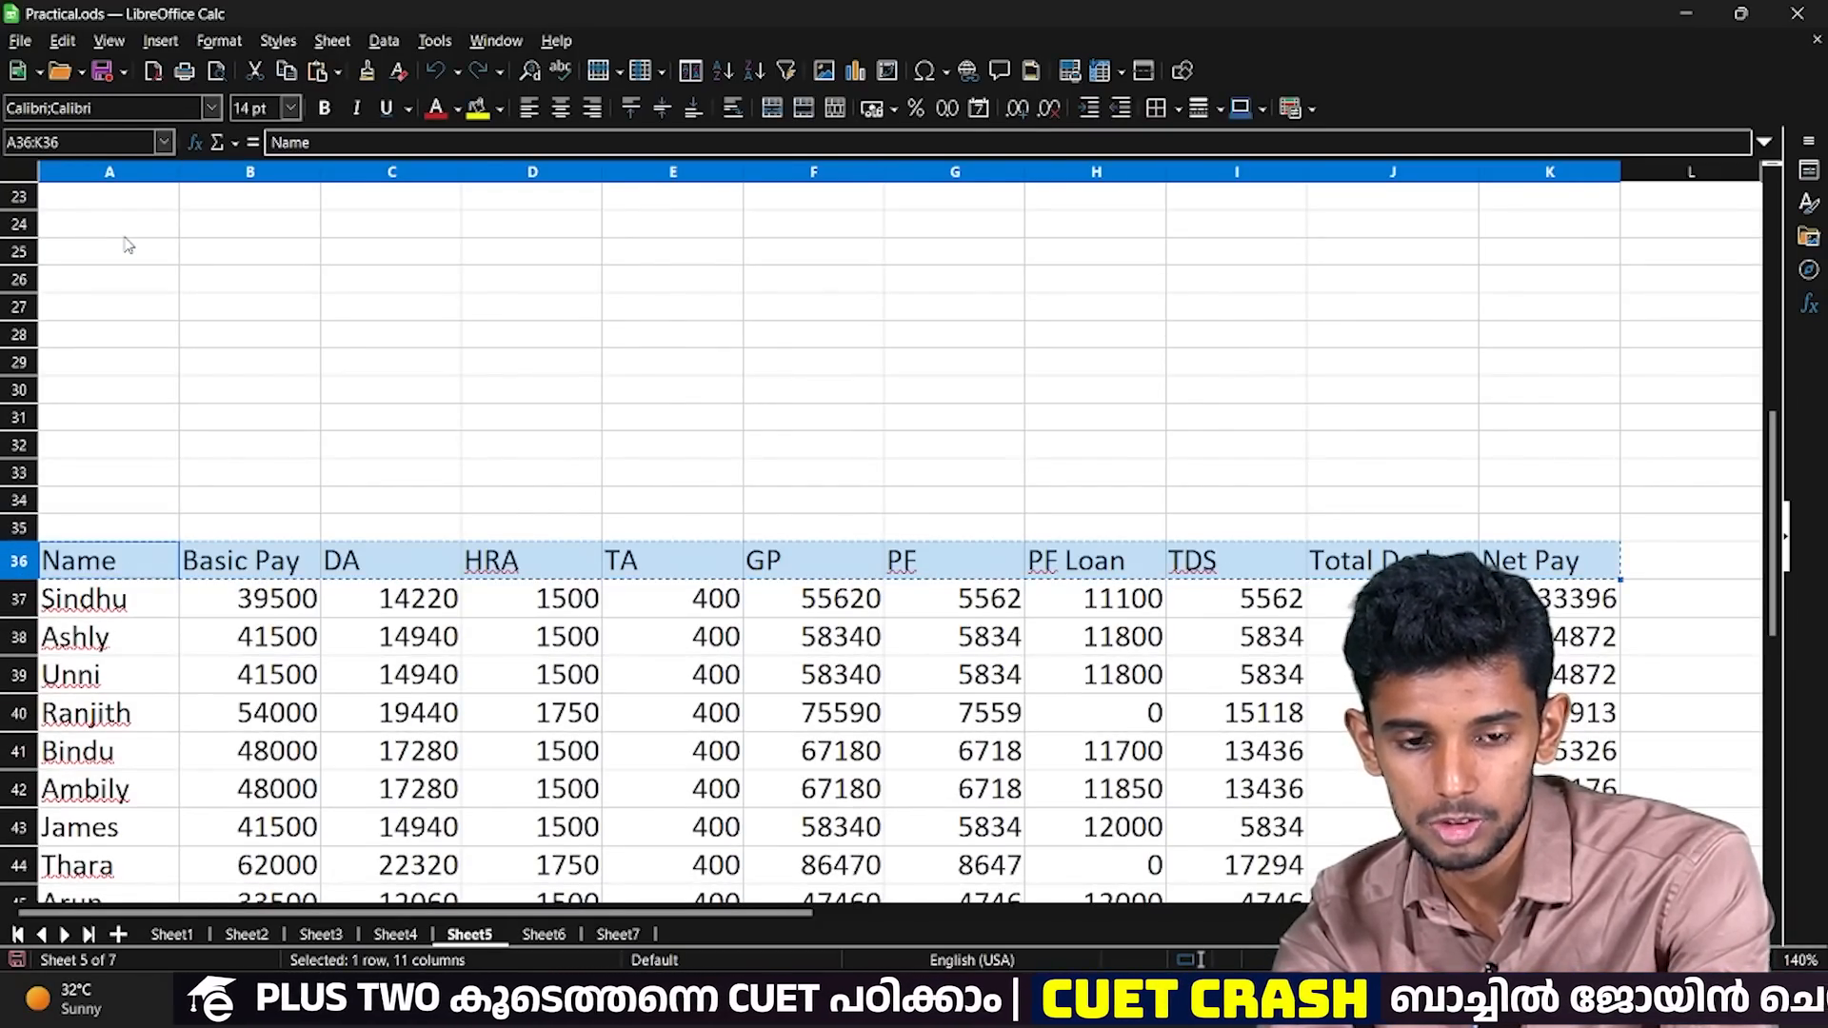
key("ctrl+Home")
key("Down")
key("ctrl+v")
left_click(129, 244)
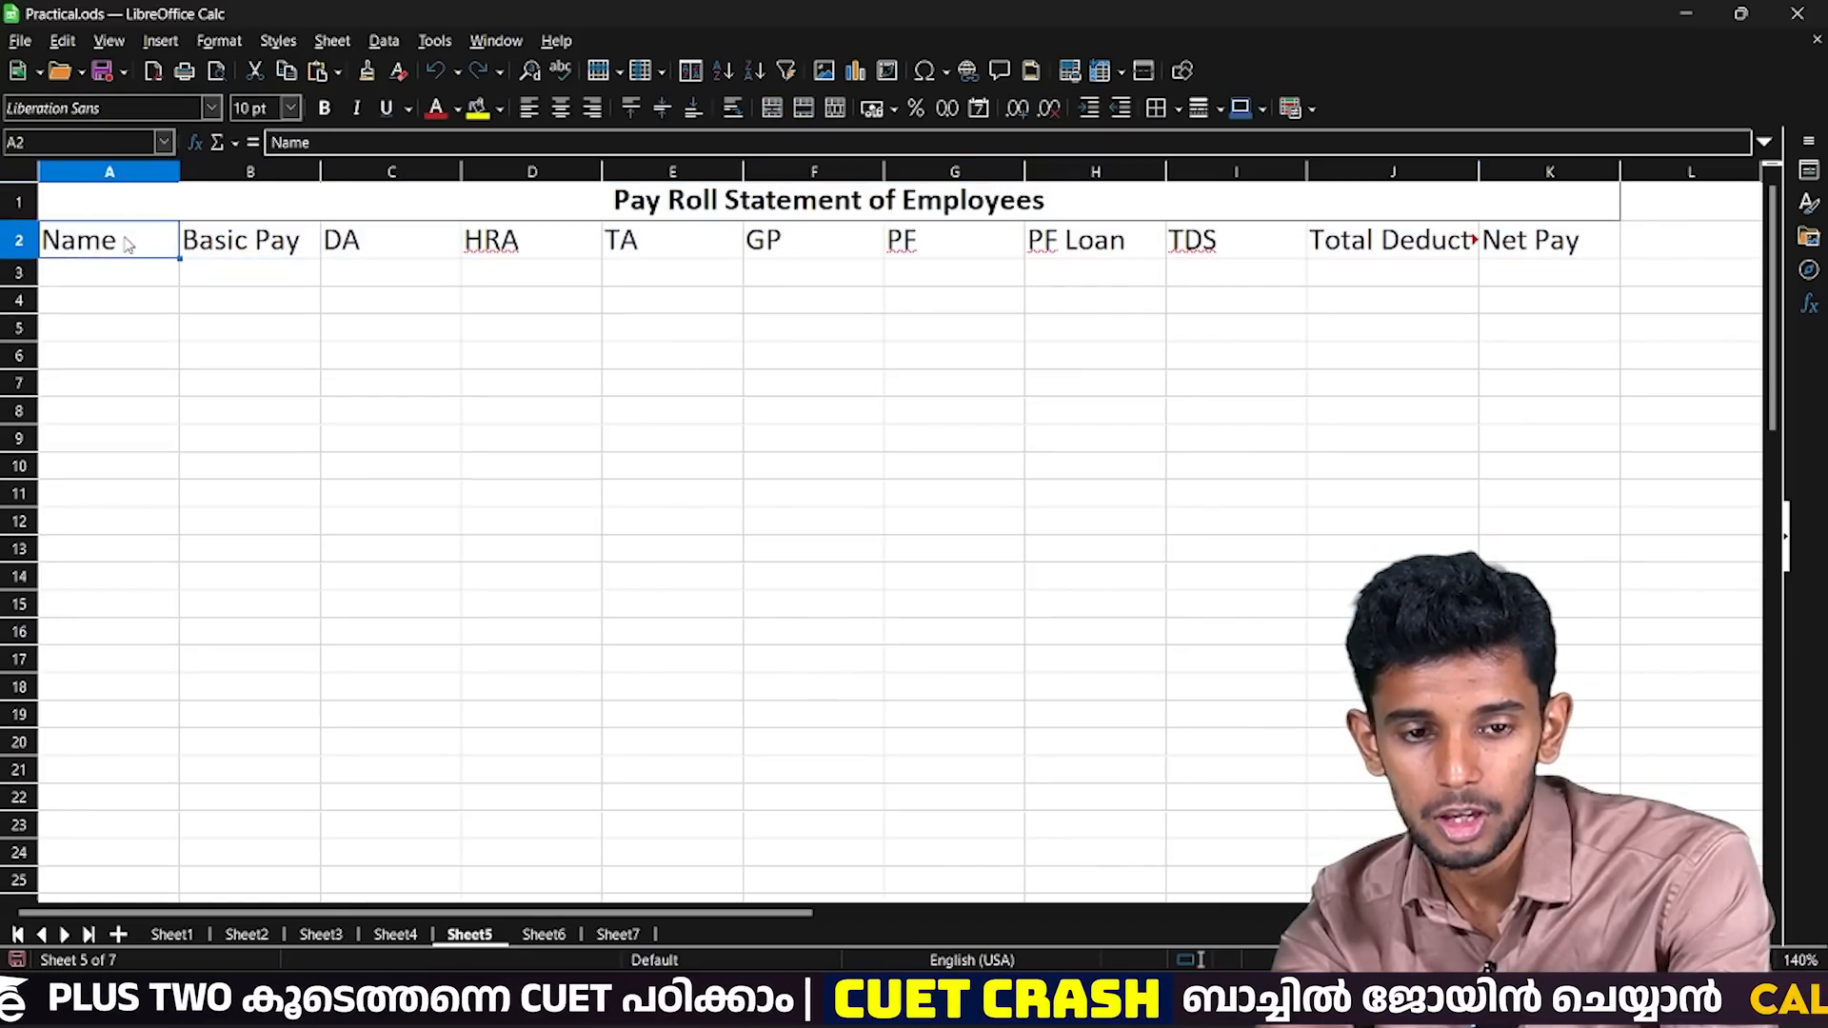
Review the earnings headings in row 2, covering the DA, HRA and TA allowances and GP.
key("Right")
key("Right")
key("Right")
key("Right")
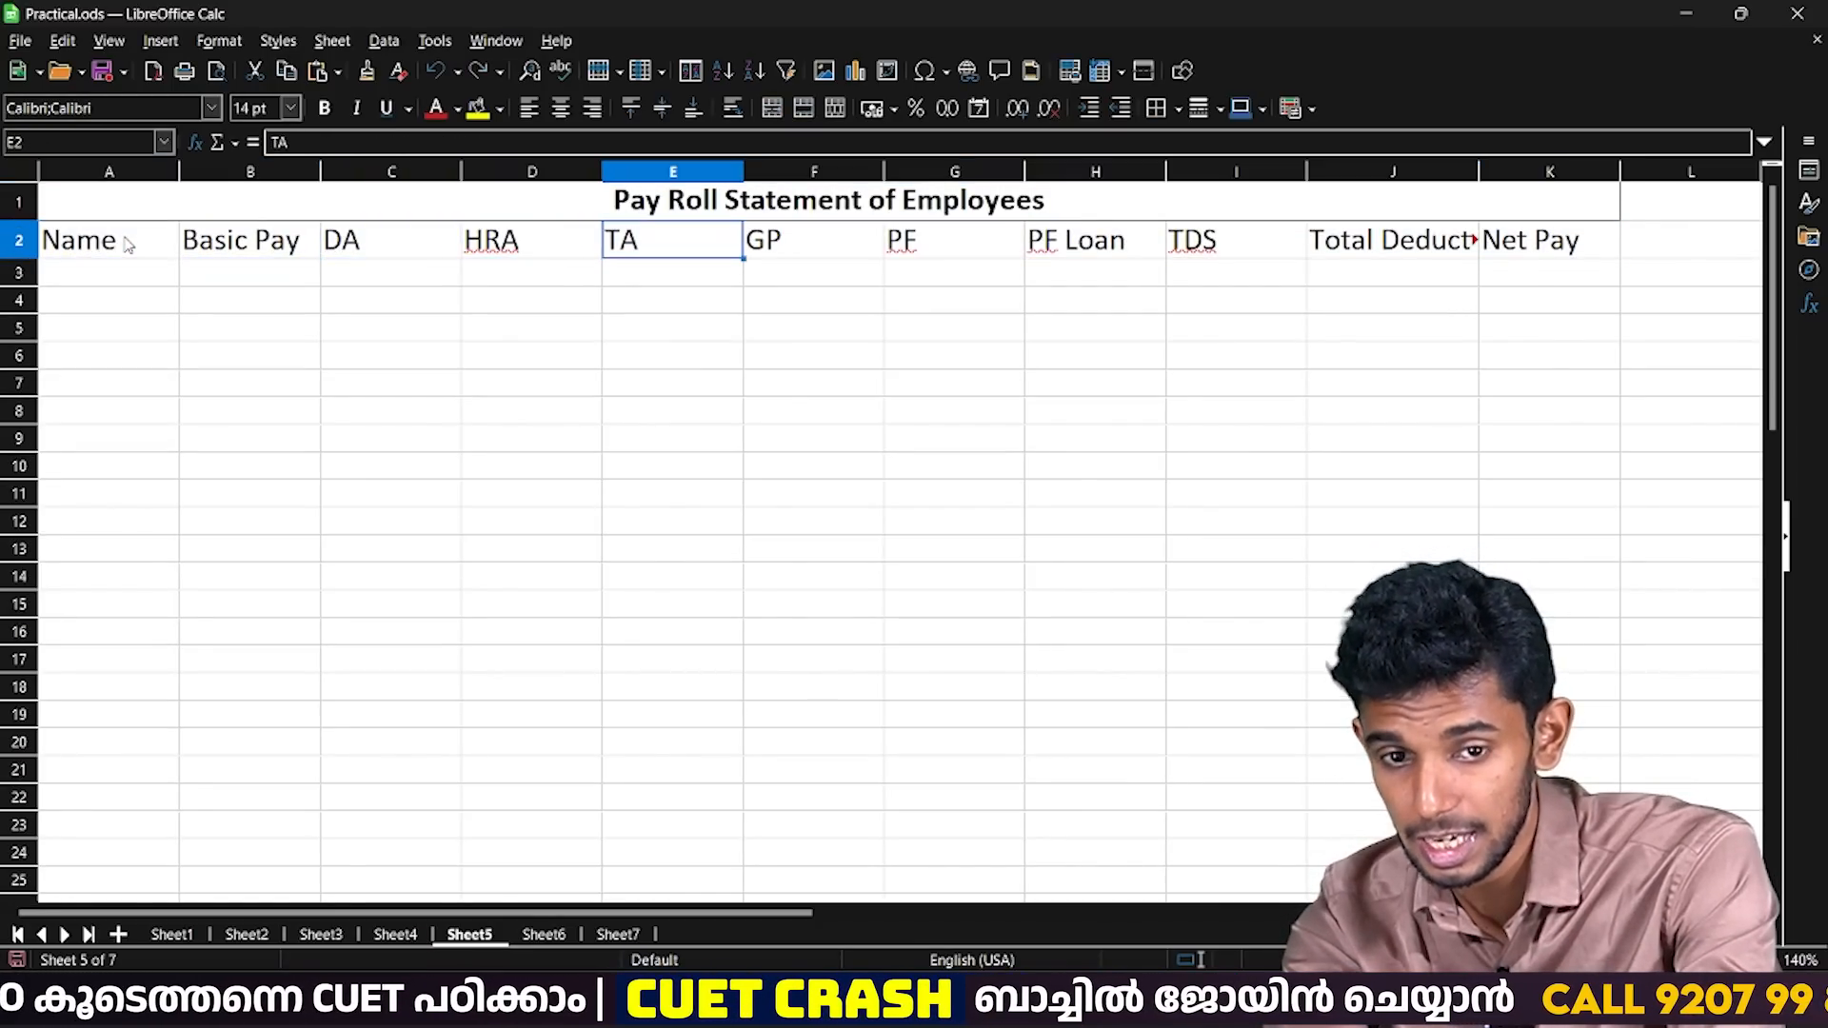
key("Right")
key("Left")
key("shift+Left")
key("shift+Left")
key("shift+Left")
key("shift+Left")
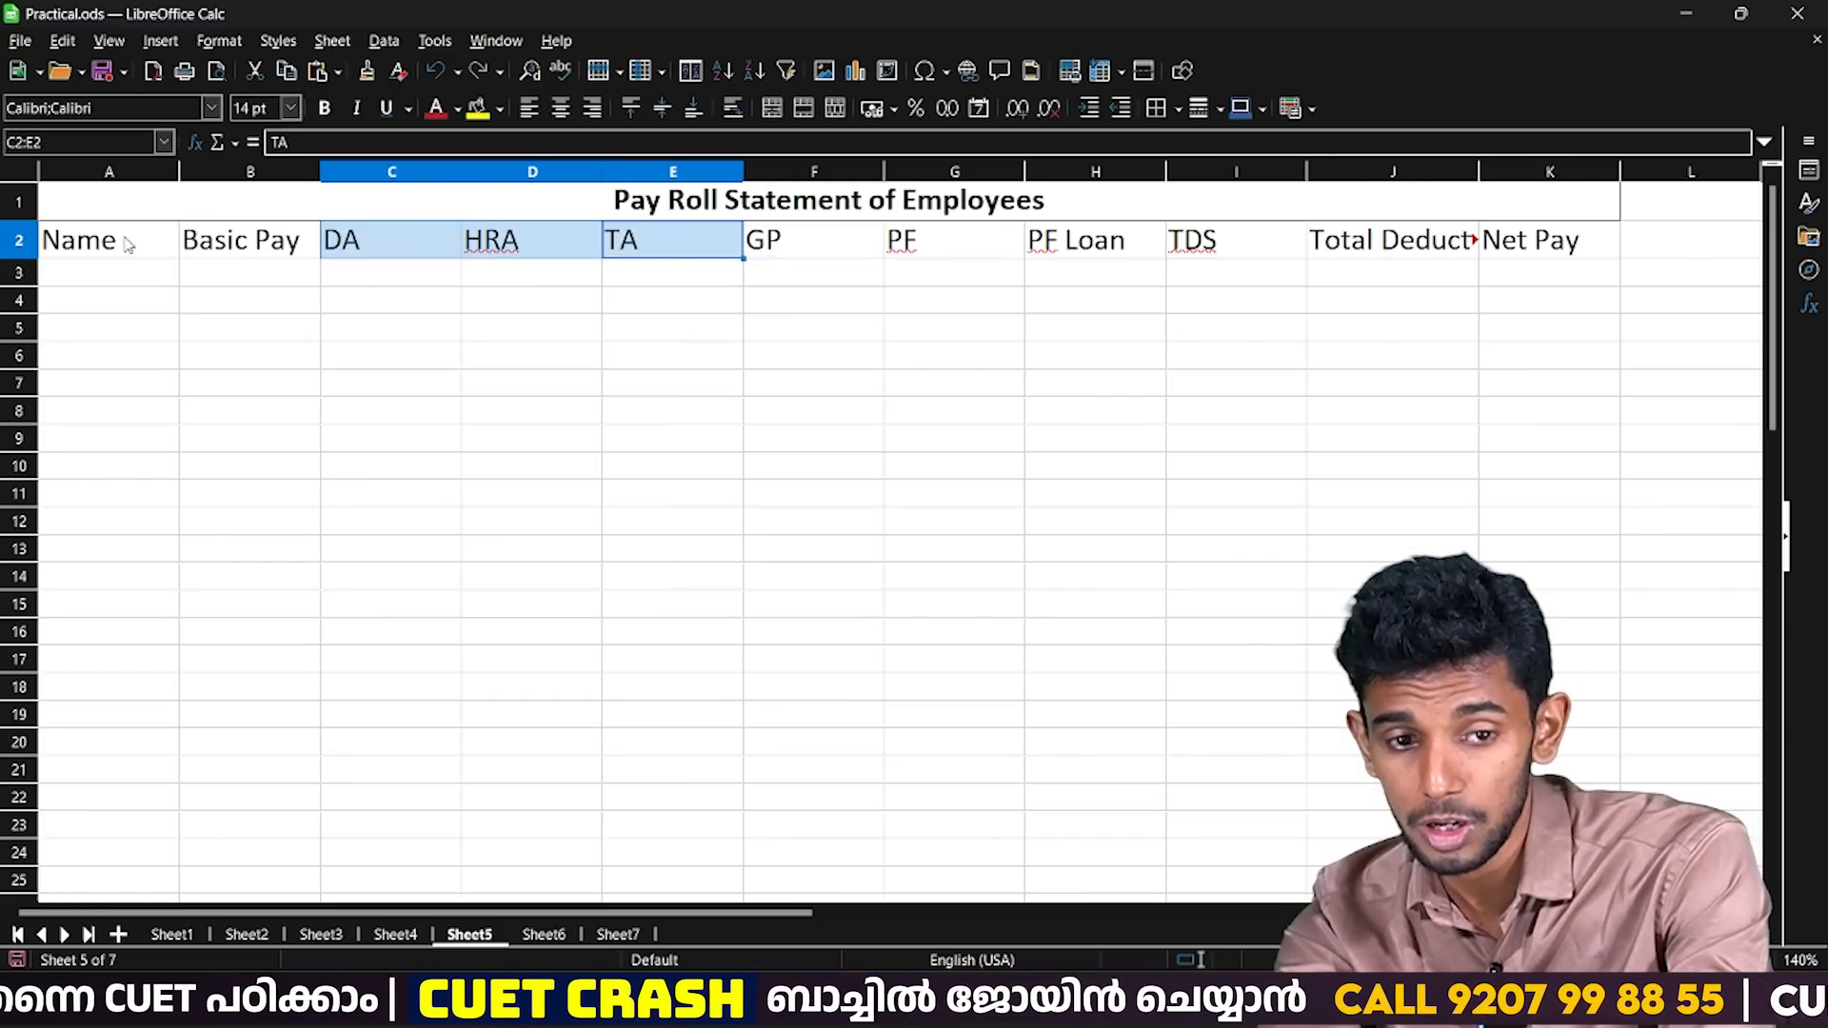
key("shift+Right")
key("shift+Right")
key("shift+Left")
Review the deduction headings PF, PF Loan and TDS through Net Pay in row 2 and return to A2.
key("Right")
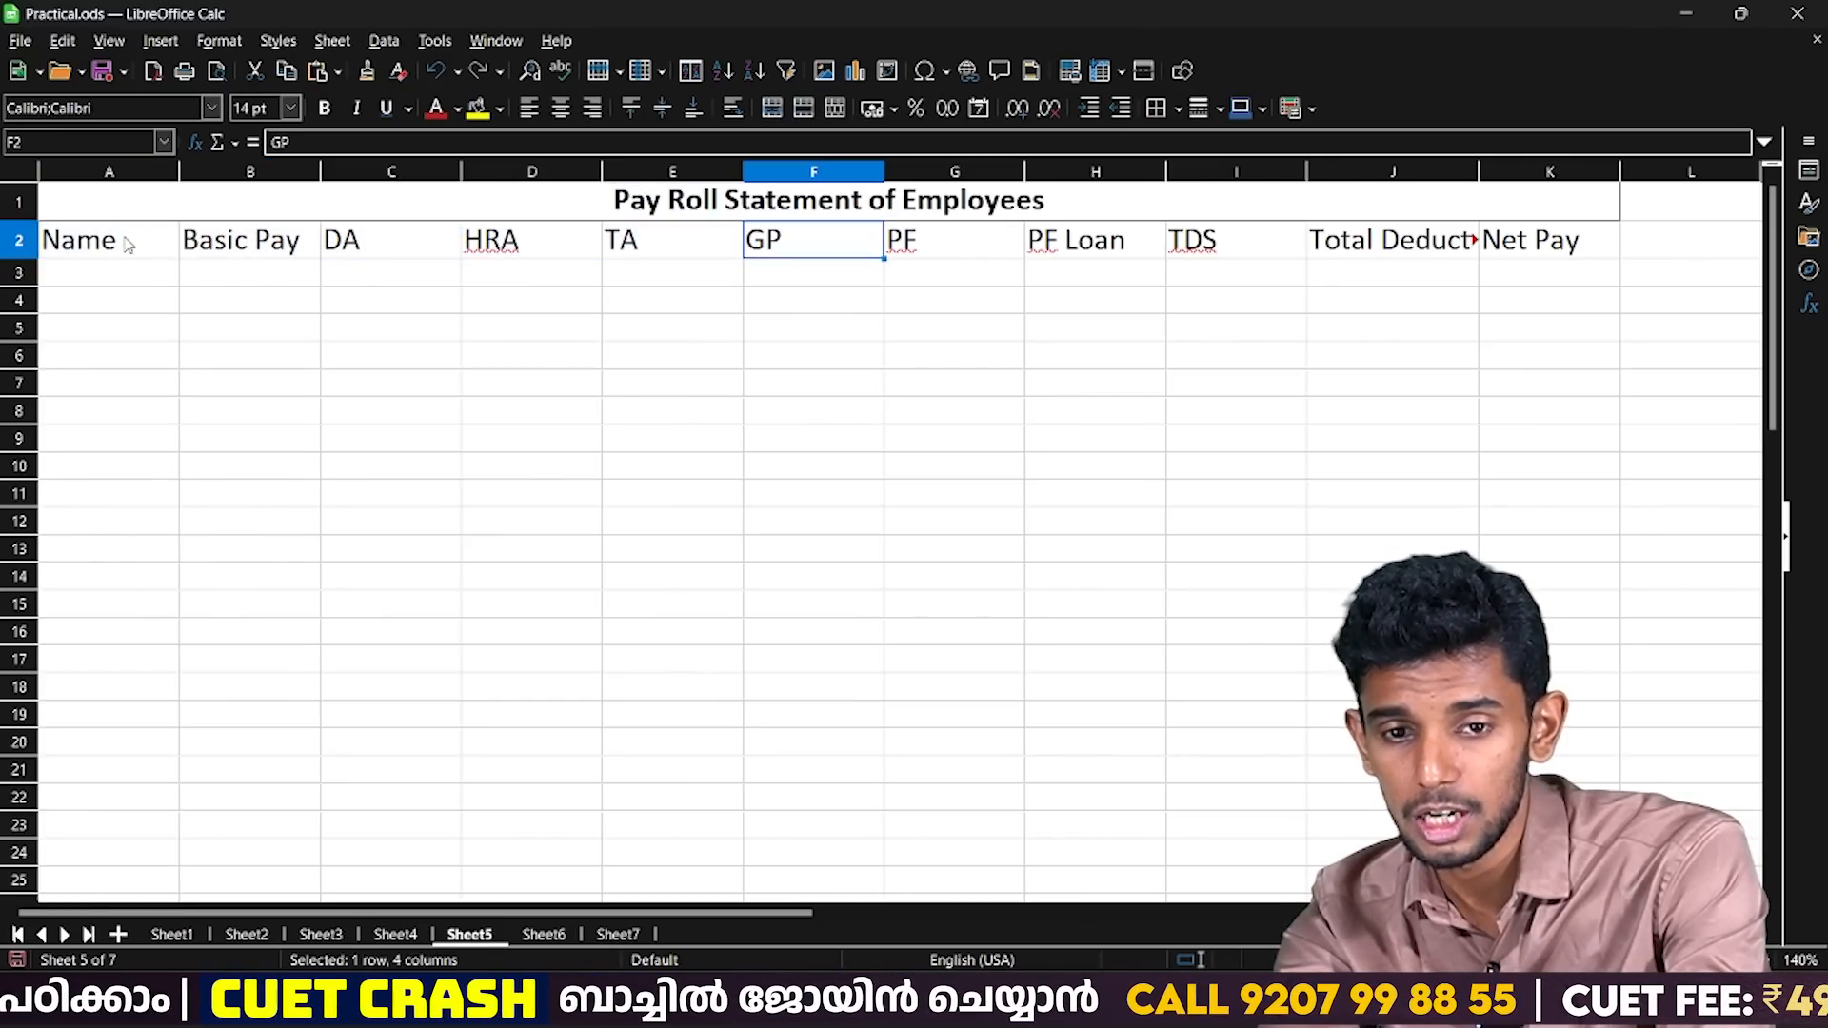
key("Right")
key("shift+Right")
key("shift+Right")
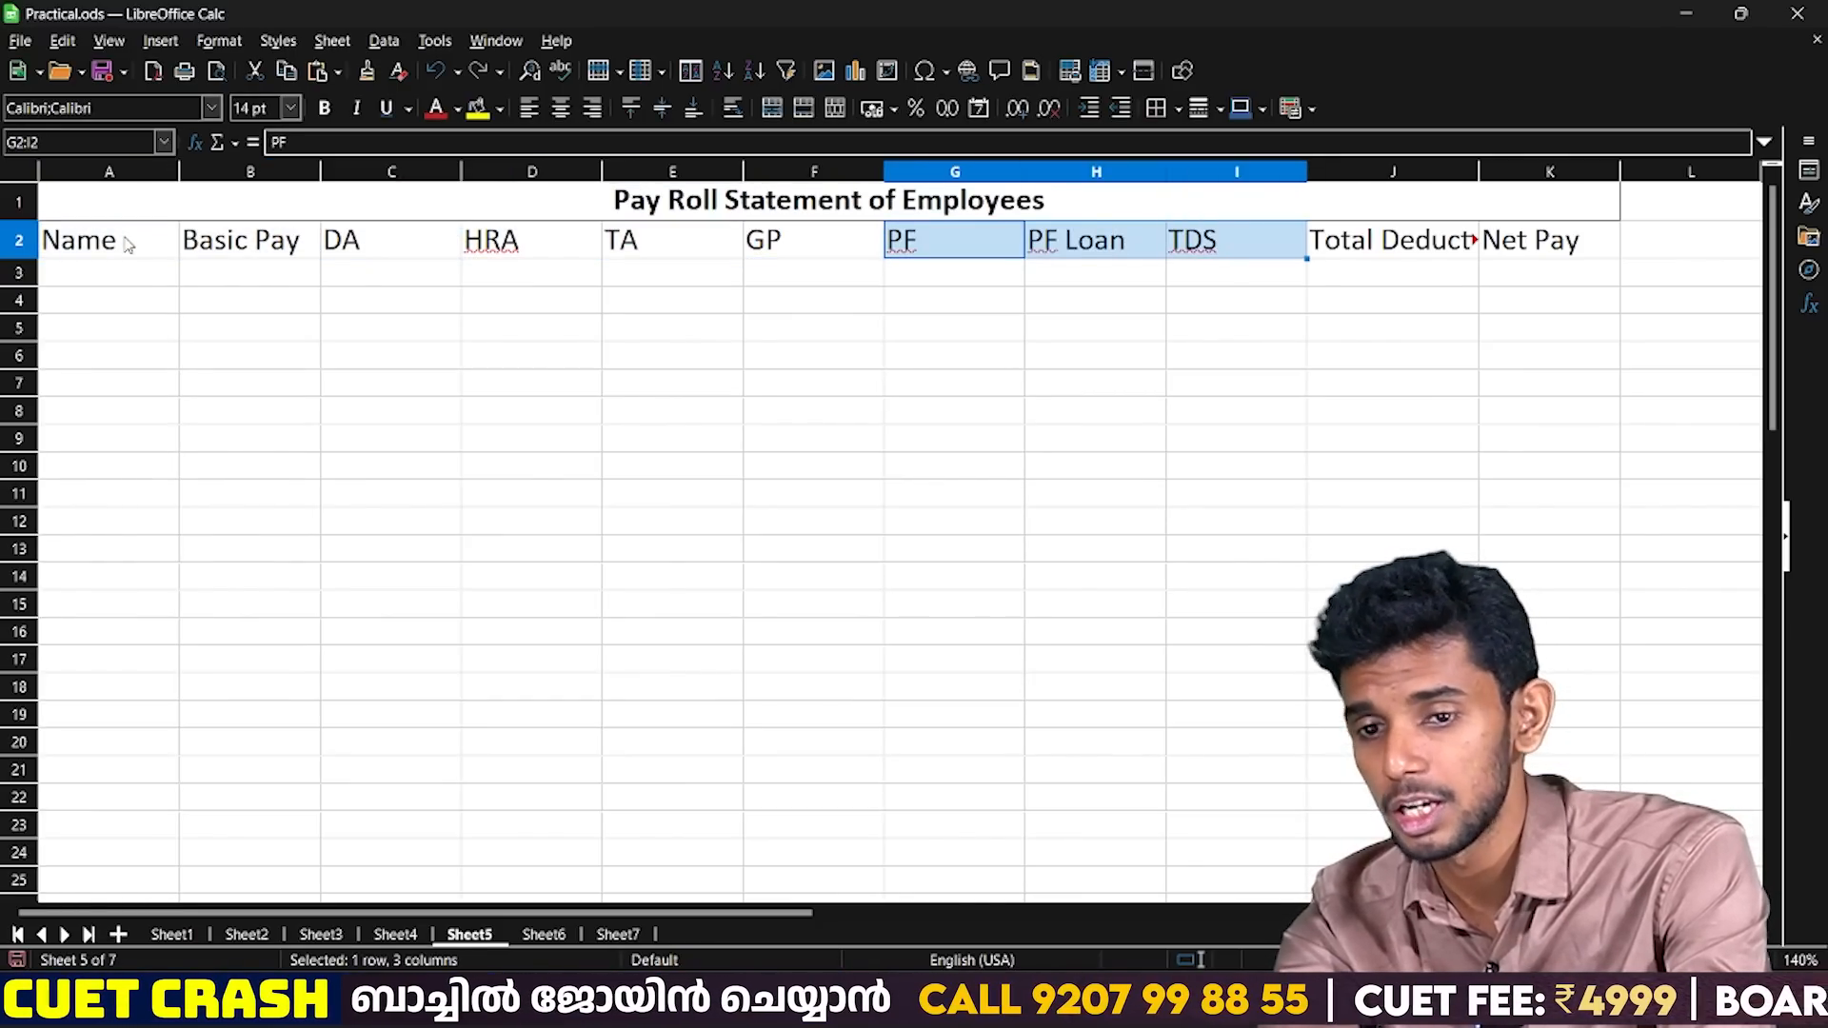
key("Left")
key("Right")
key("Right")
key("Right")
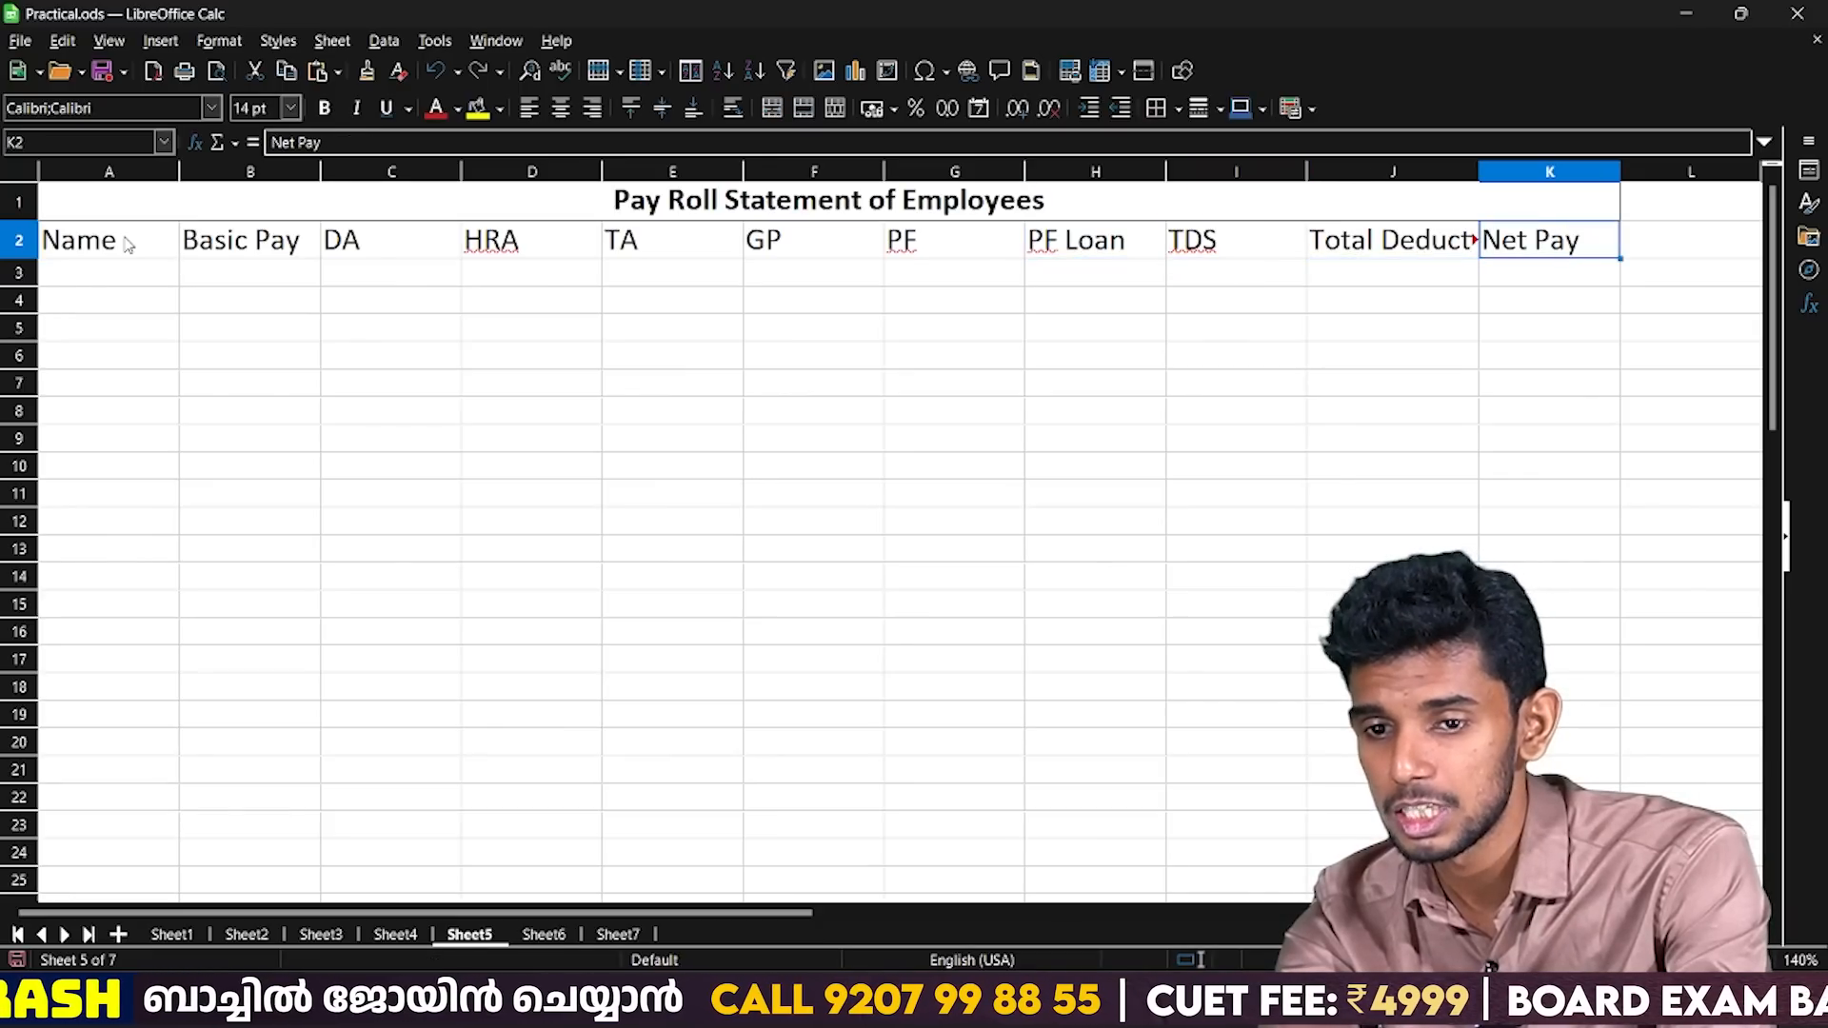
key("Left")
key("Left")
key("Left")
key("Left")
key("Left")
key("Left")
key("Left")
key("Left")
key("Left")
key("Left")
key("Down")
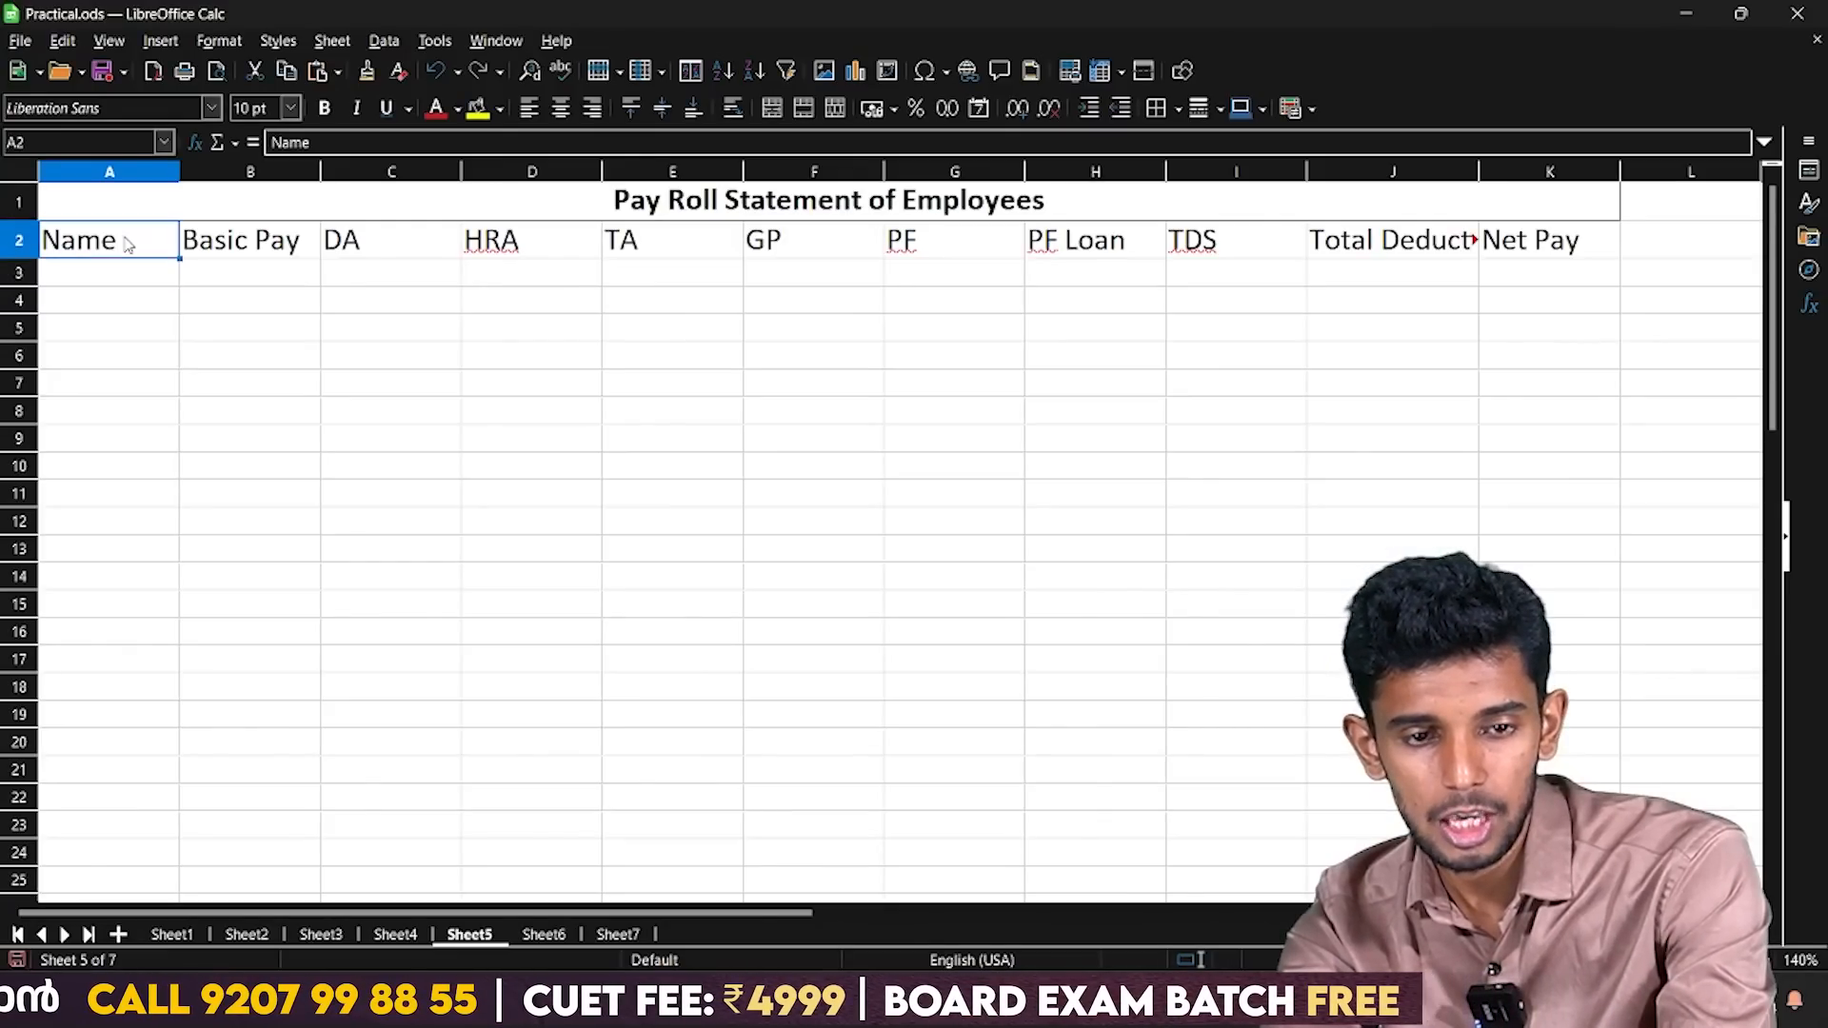
Cancel a repeated paste over the headings and change the label in A2 to "E. Name".
key("ctrl+v")
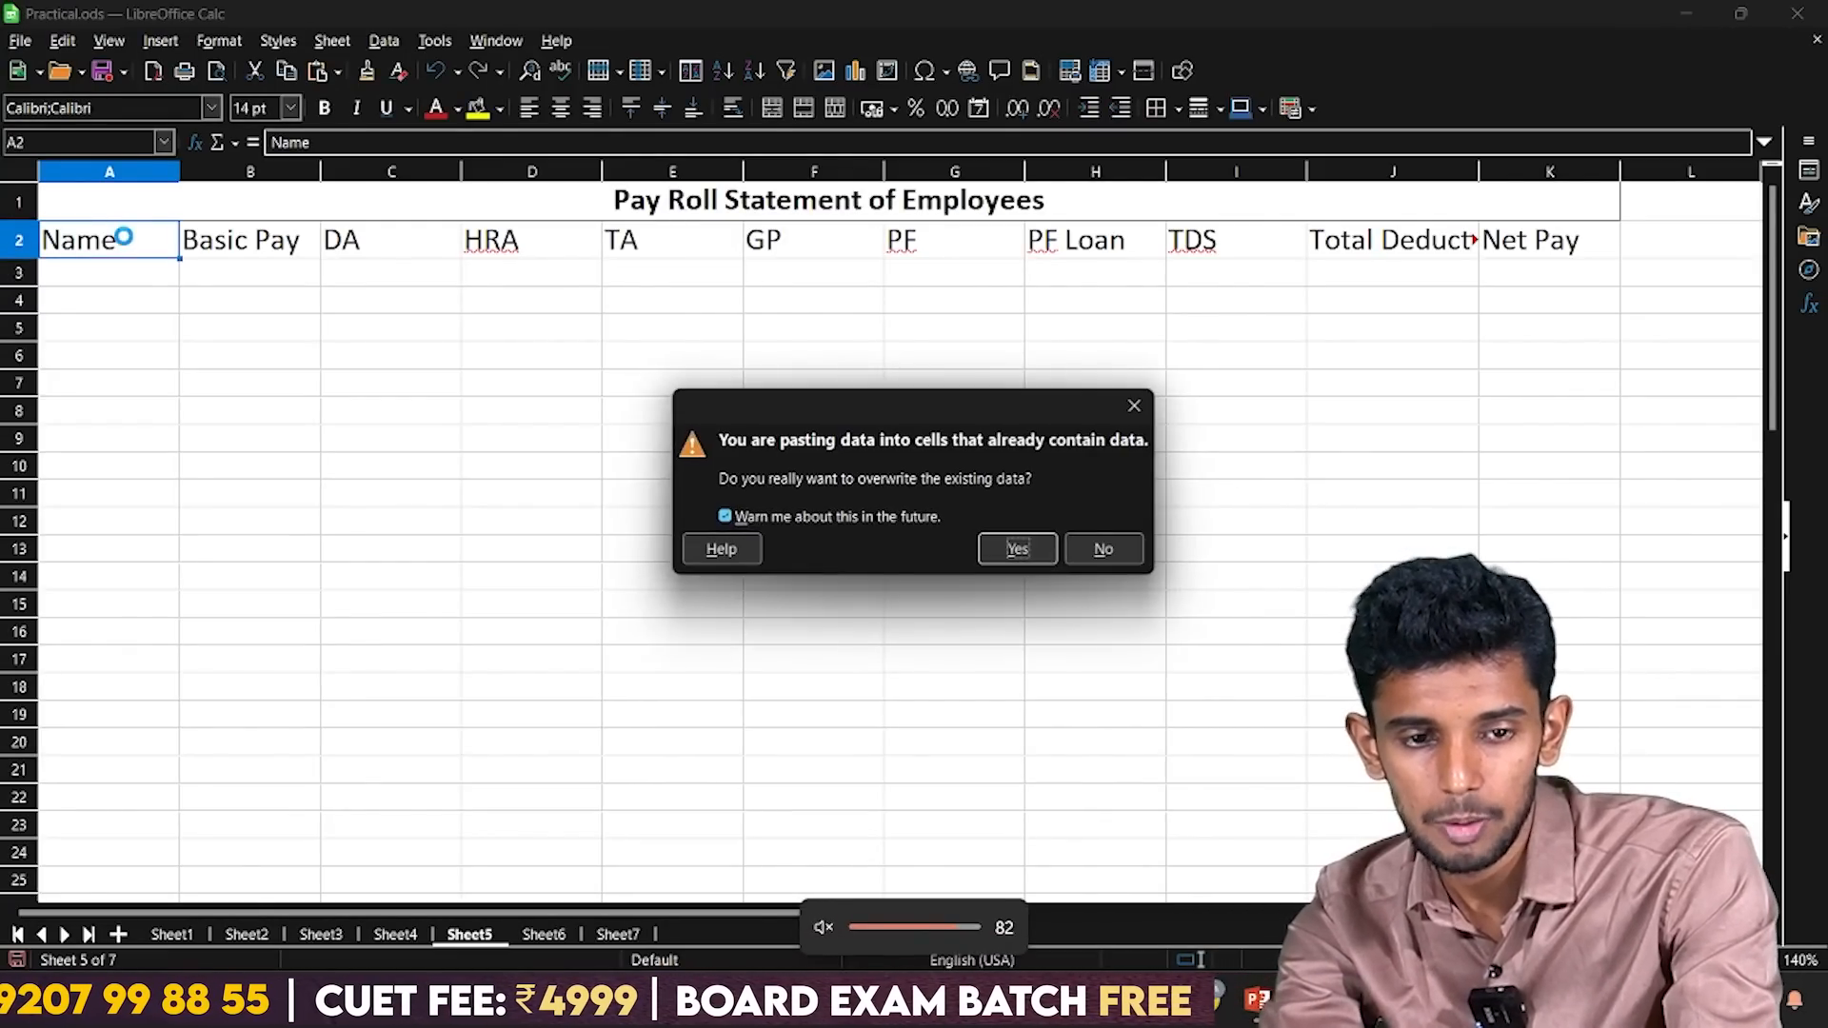
key("Escape")
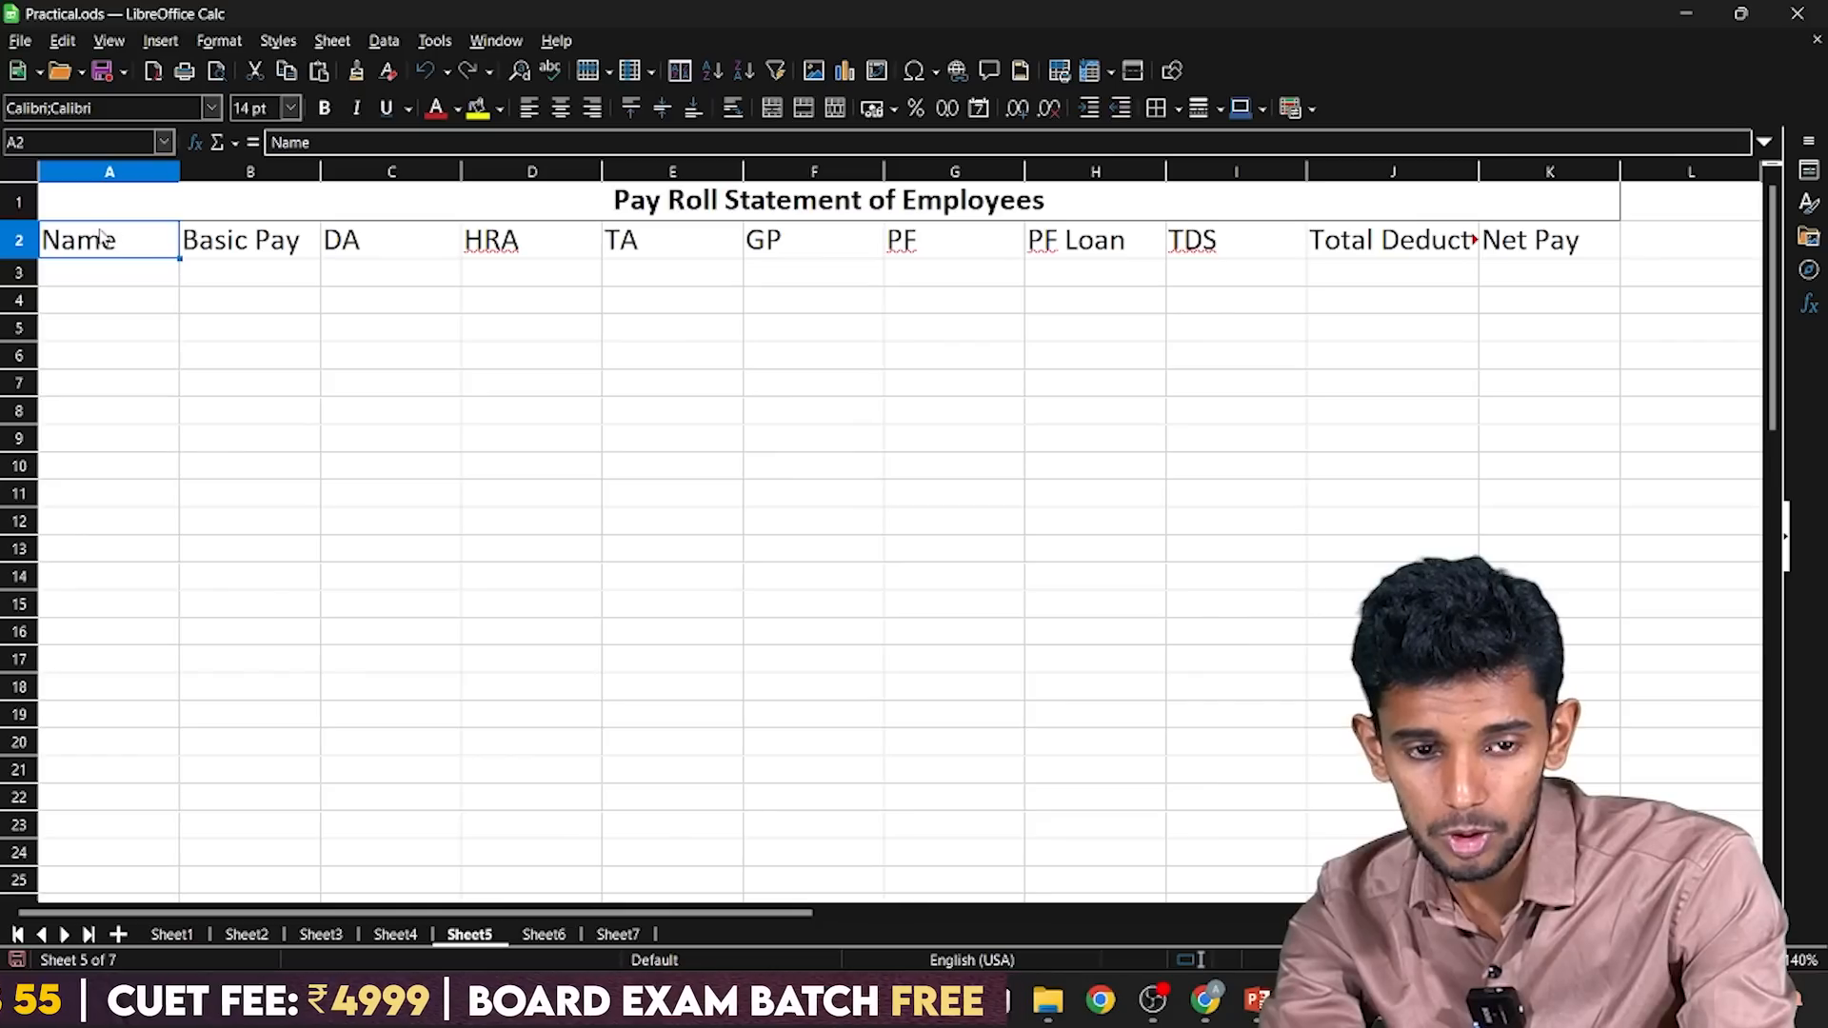
double_click(88, 235)
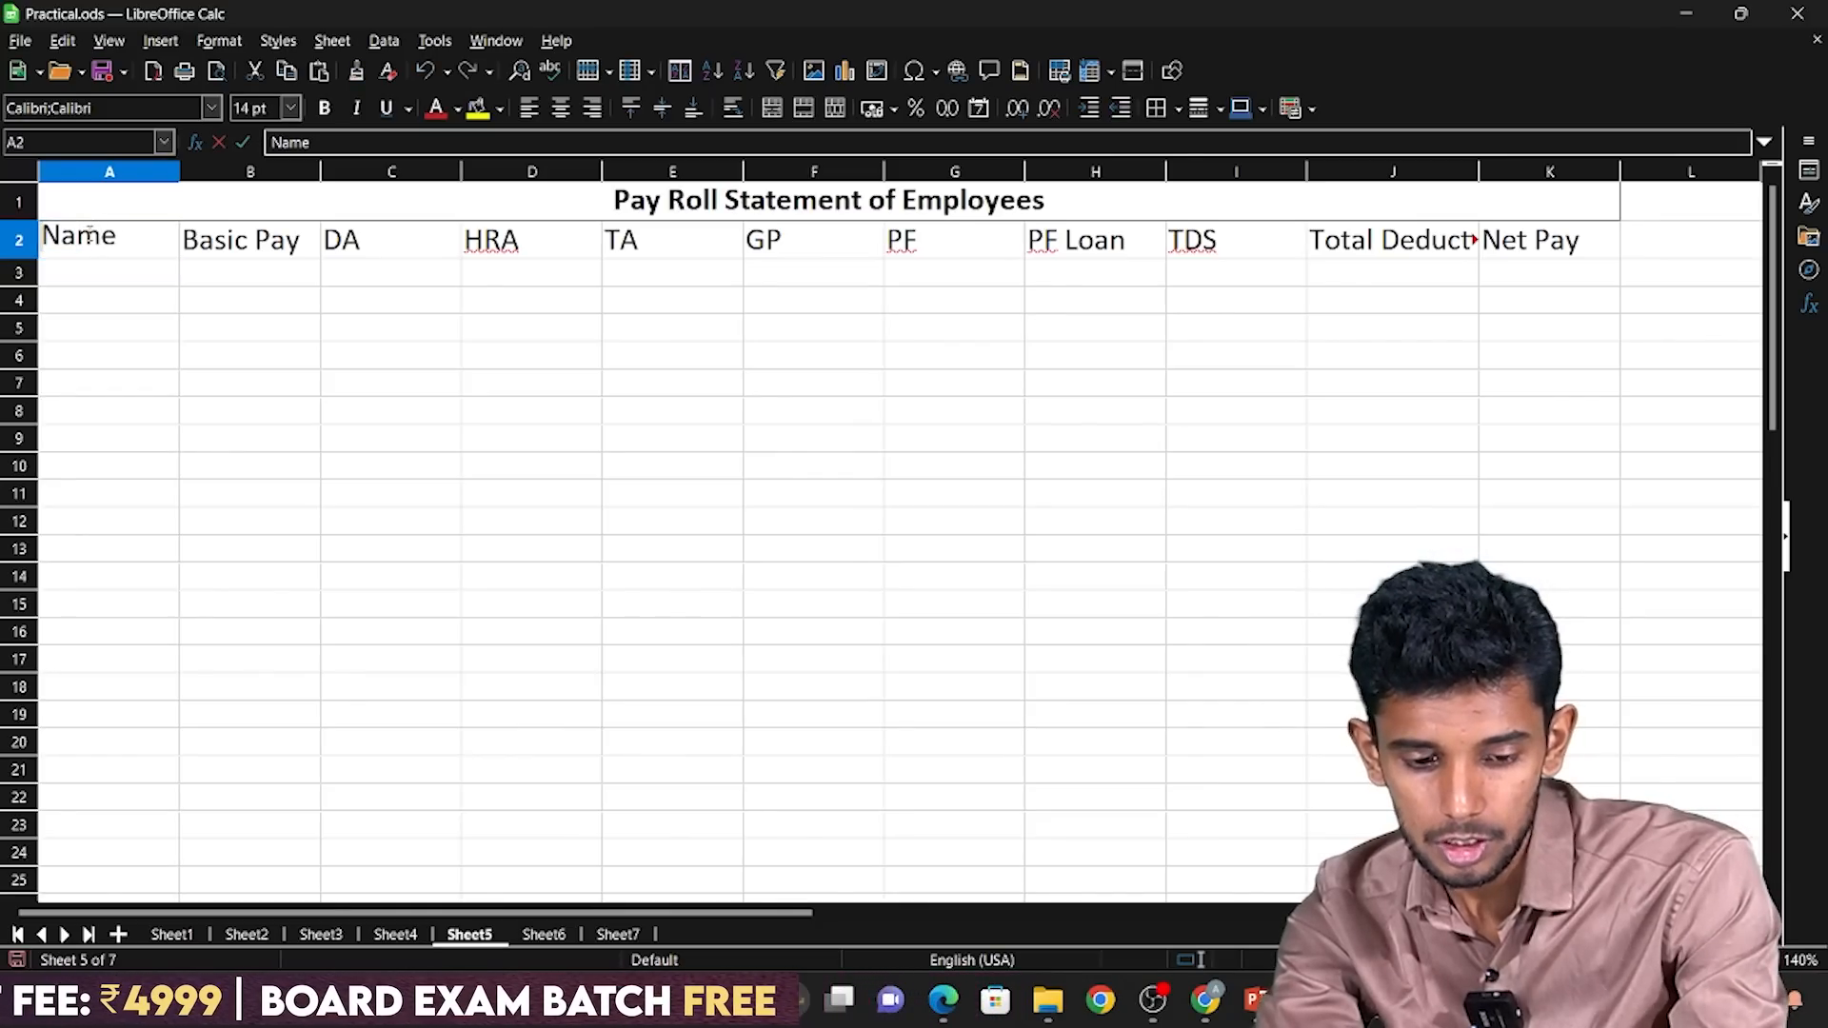
key("Home")
type("E.")
key("Return")
left_click(88, 236)
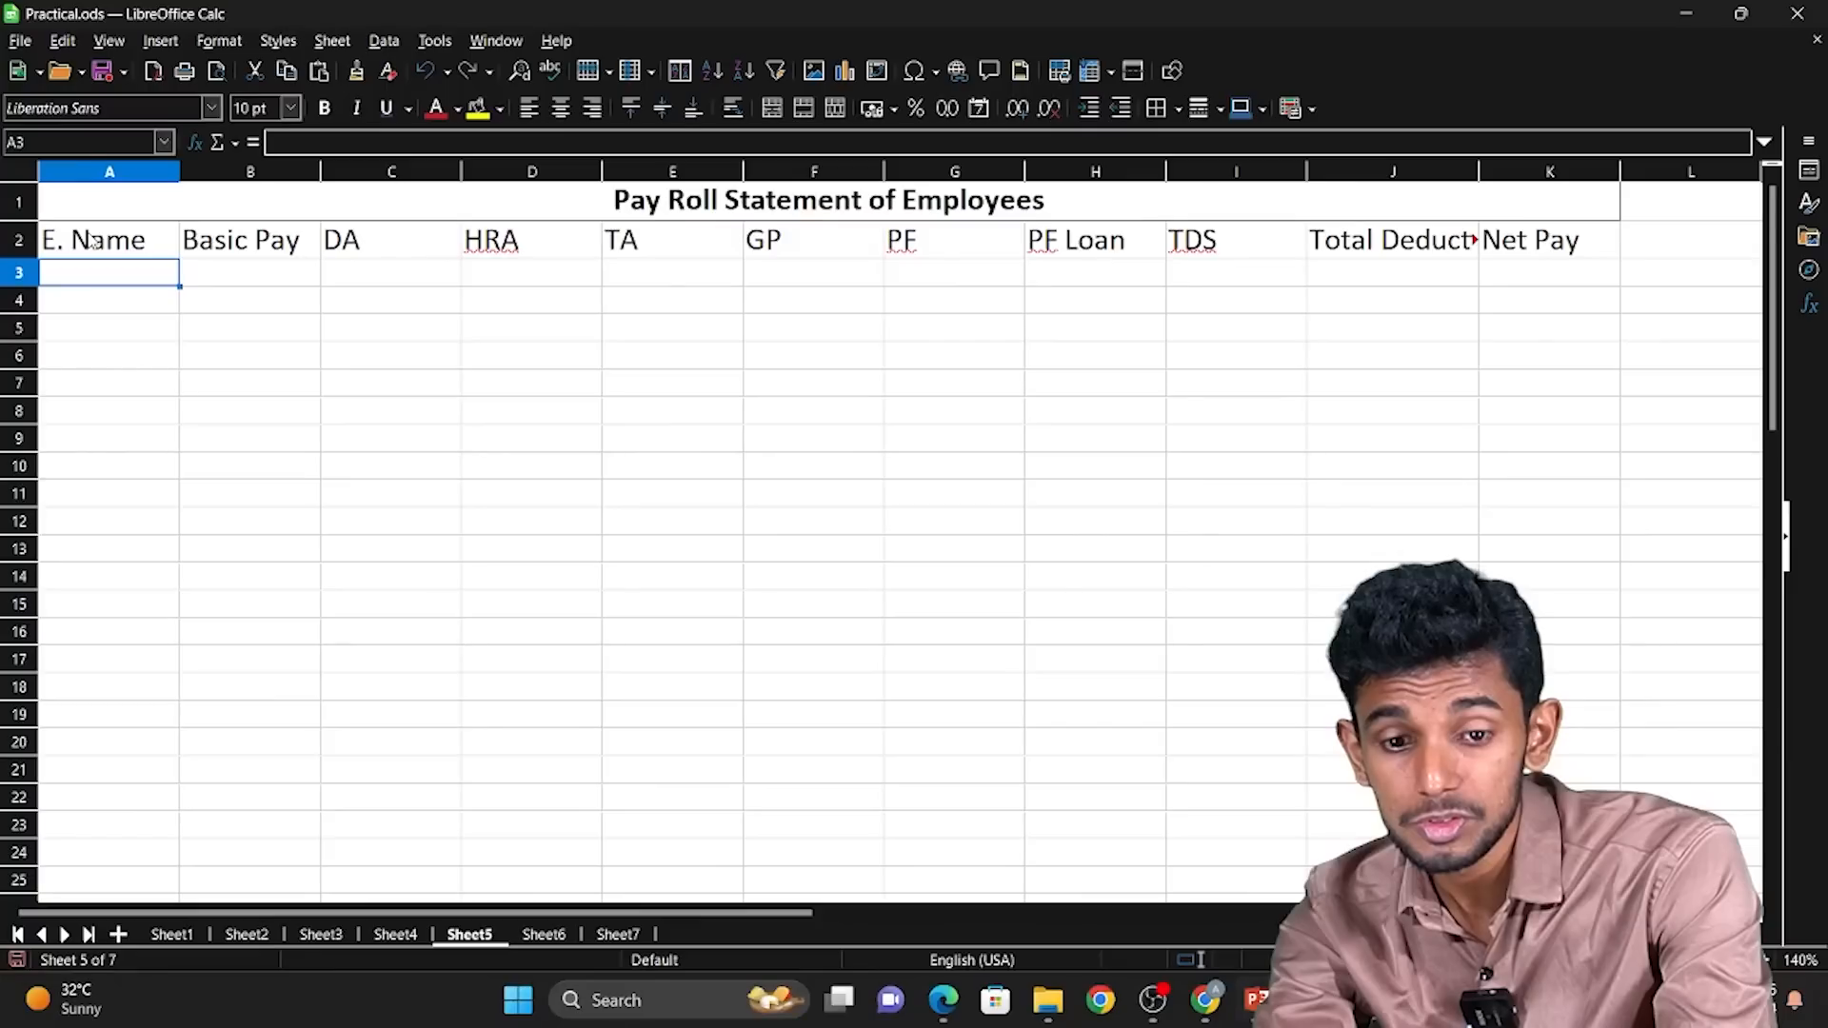
Check the slide's data-entry steps and copy the employee names and basic pay from A37:B46.
key("Down")
key("Down")
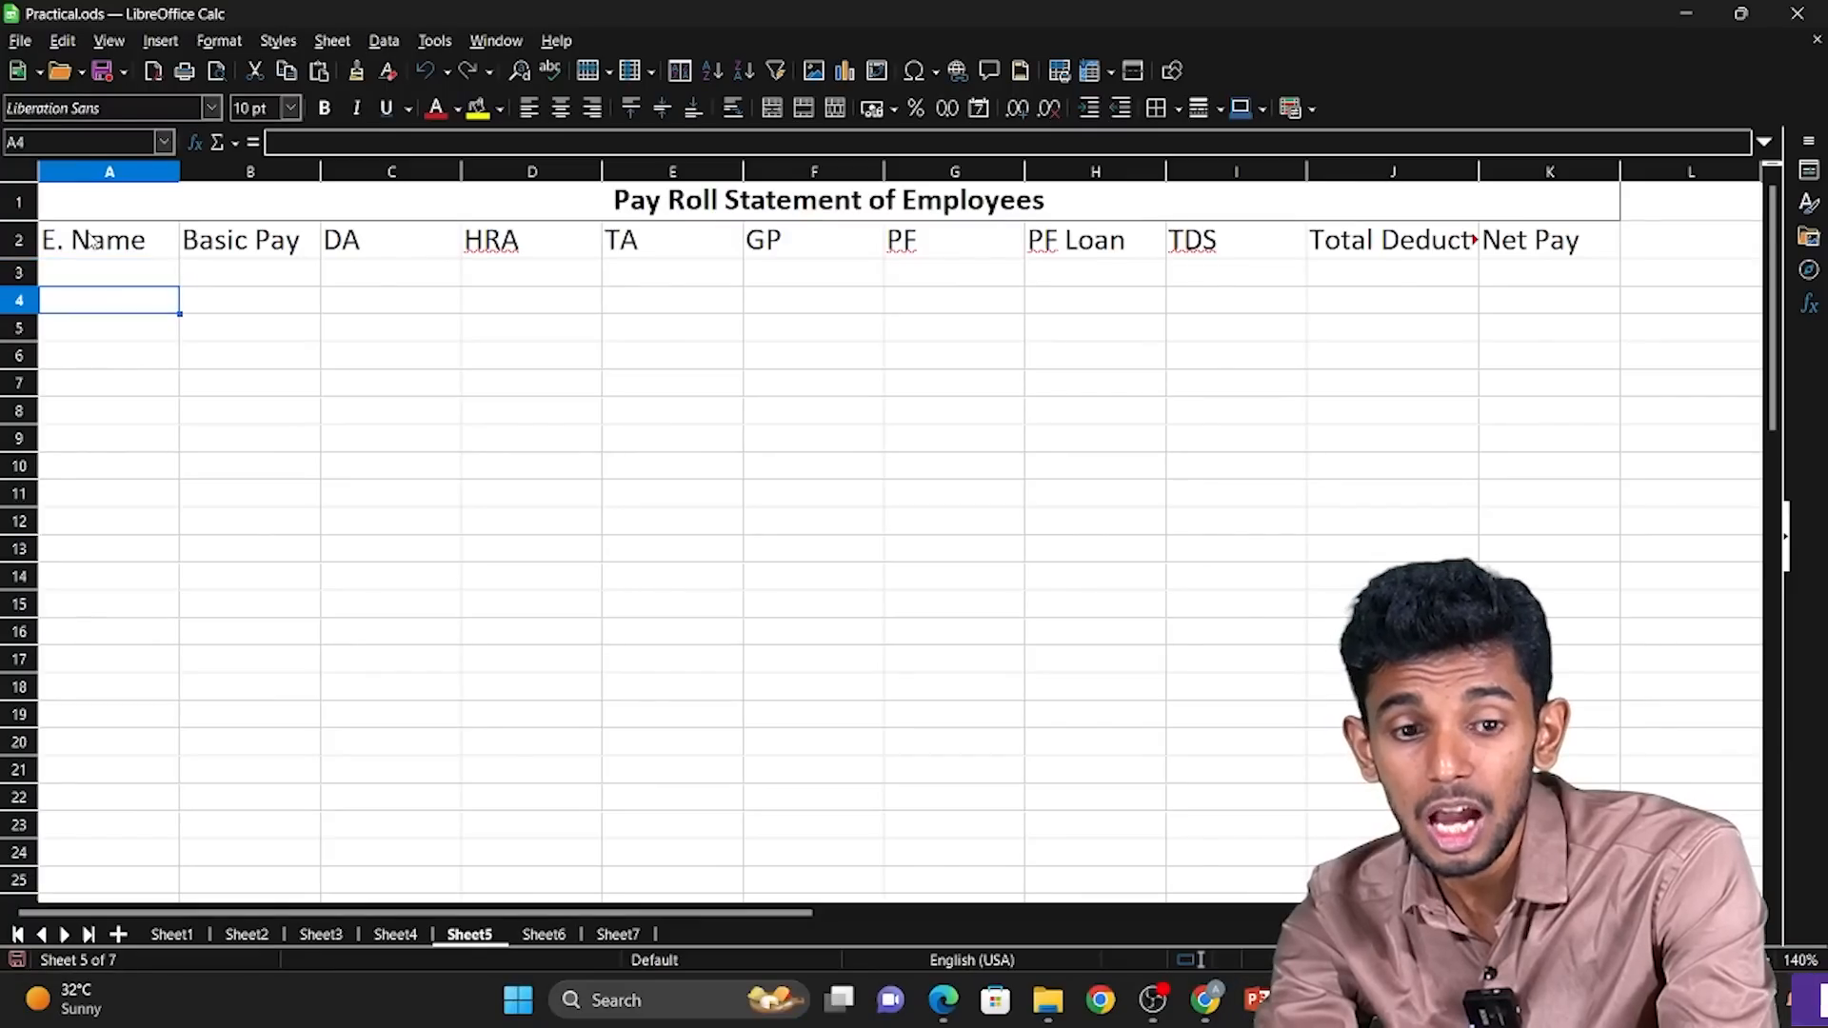
key("ctrl+Down")
key("Down")
key("Right")
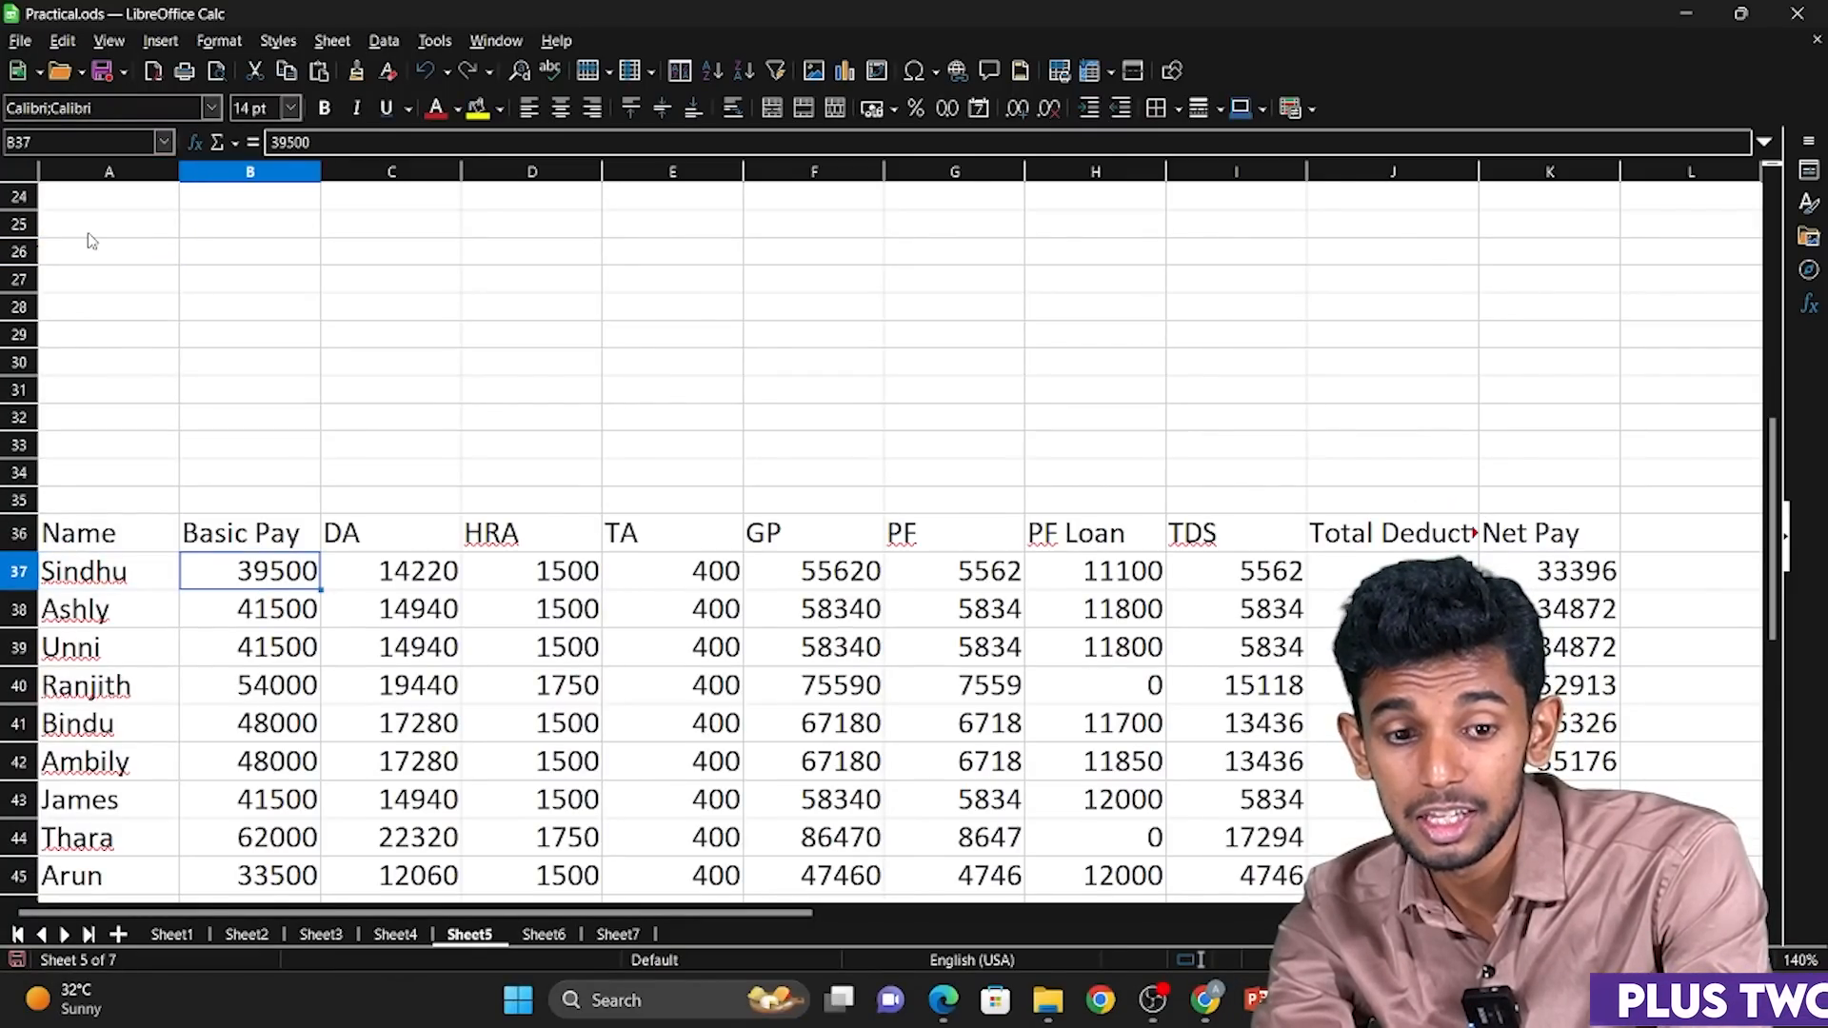
key("Left")
key("shift+Down")
key("shift+Right")
key("ctrl+shift+Down")
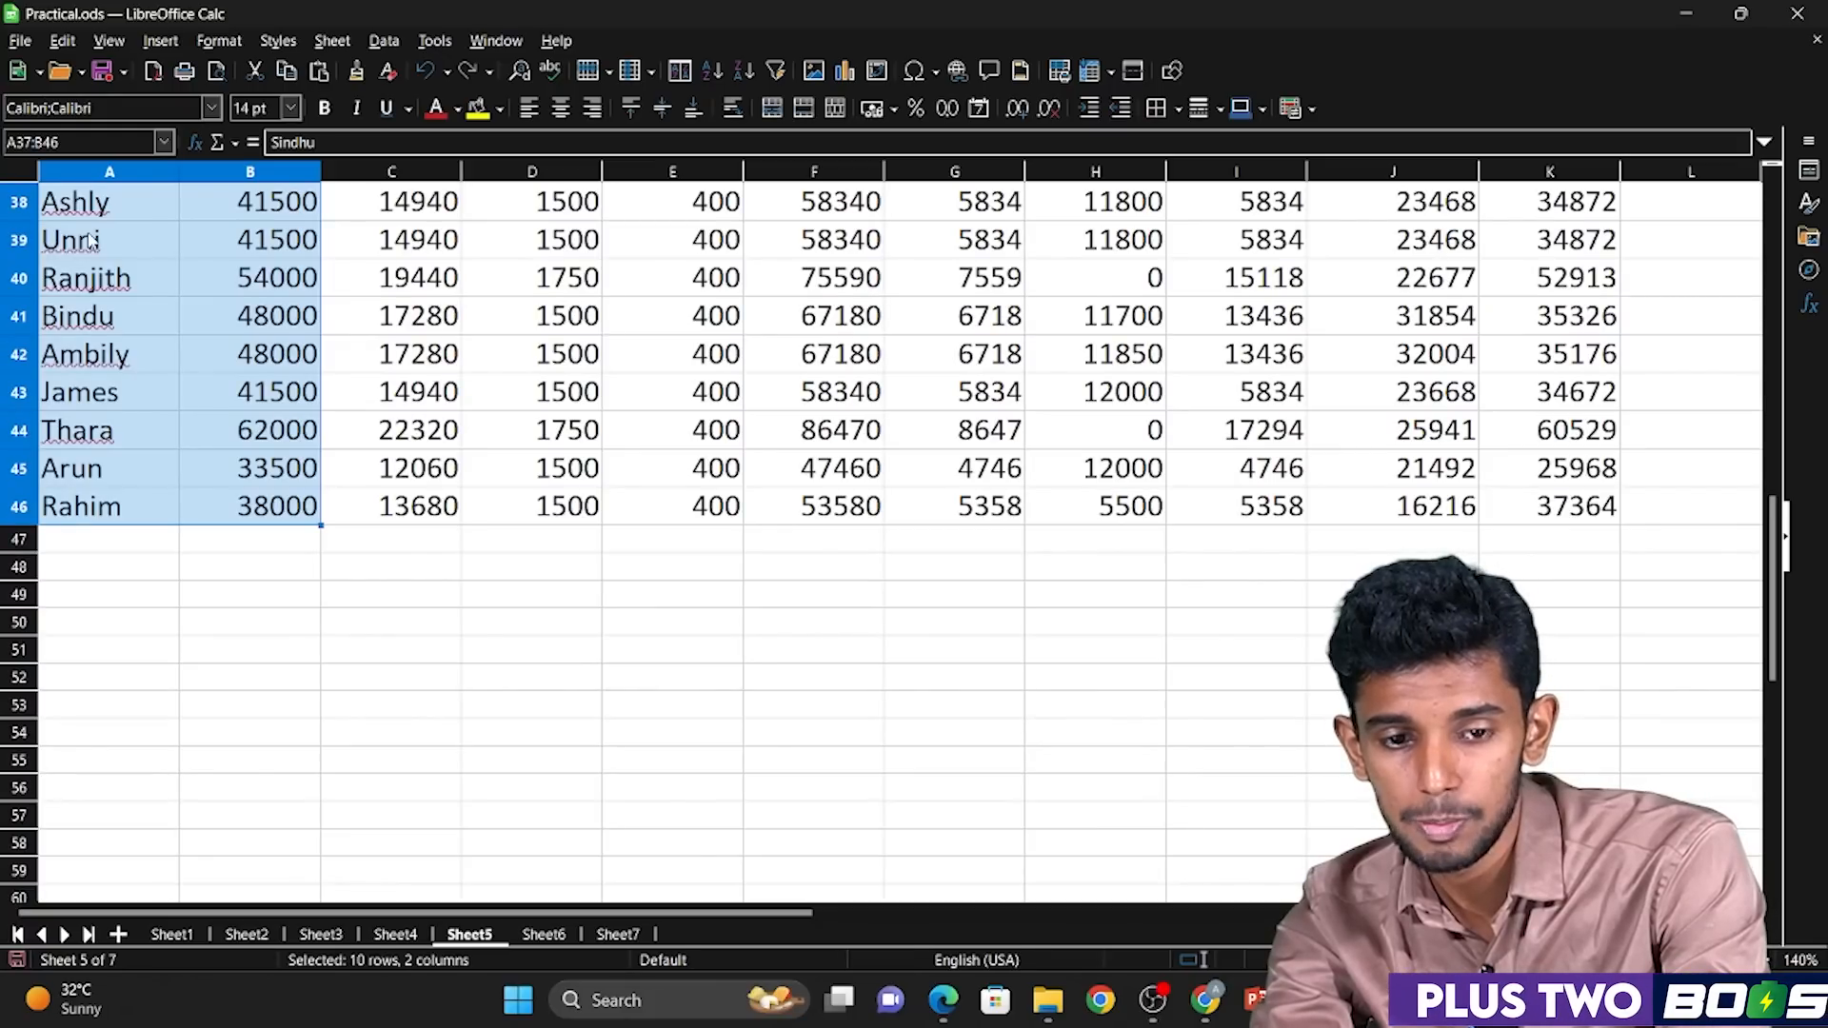
key("ctrl+c")
Paste the copied names and basic pay at A3 and check the rows down to B12.
key("Up")
key("Up")
key("Up")
key("Up")
key("Up")
key("Up")
key("Up")
key("Up")
key("Up")
key("Up")
key("ctrl+Up")
key("Down")
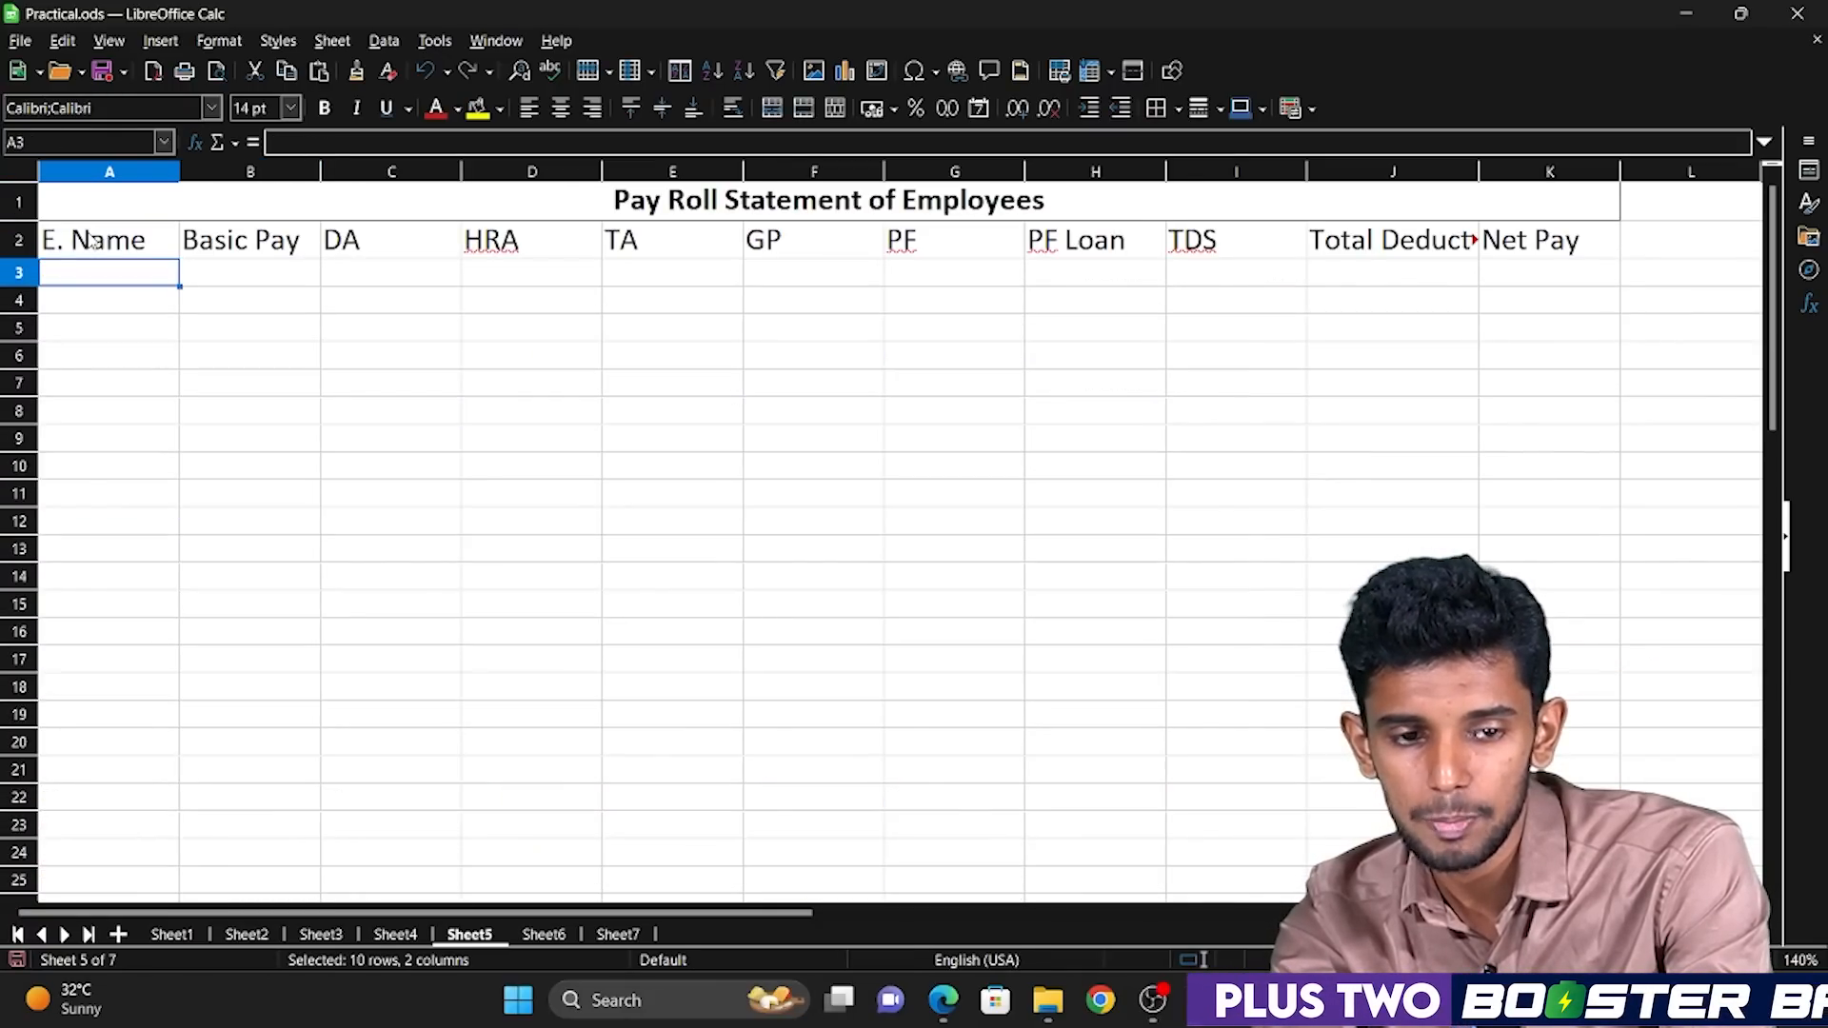
key("ctrl+v")
key("Right")
key("Right")
key("Left")
key("Left")
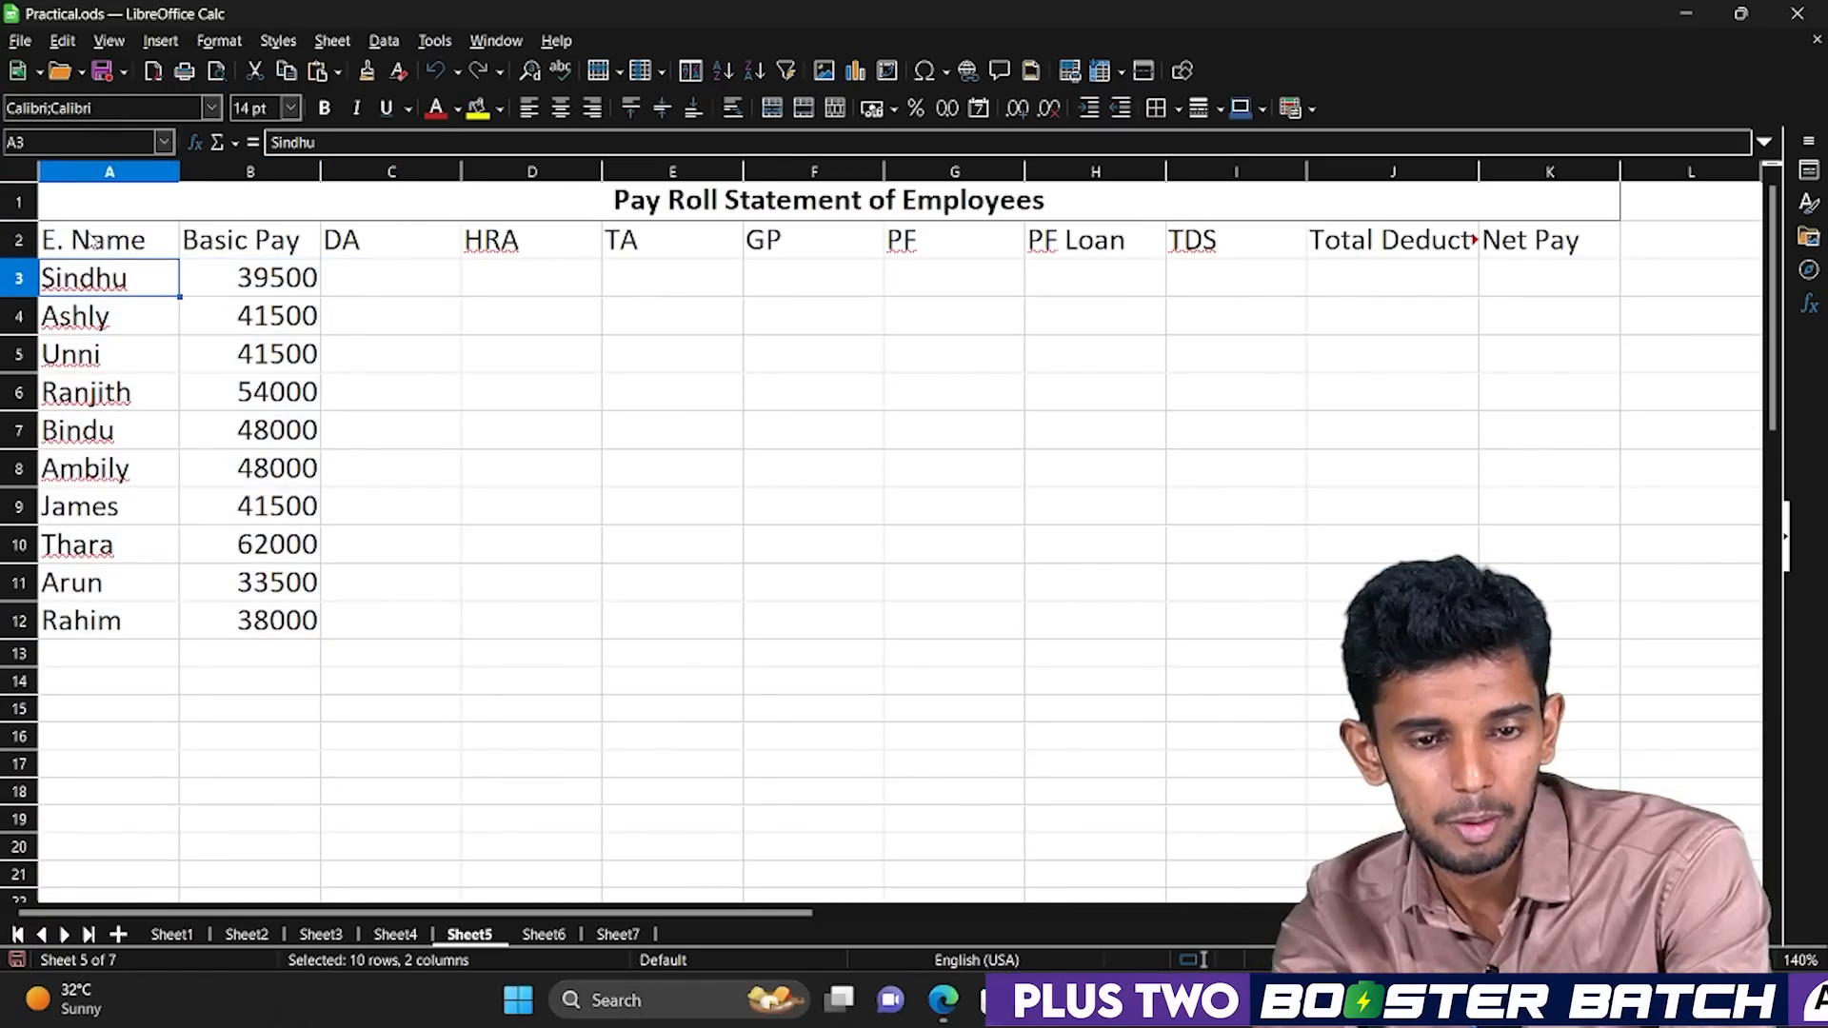
key("ctrl+Down")
key("Right")
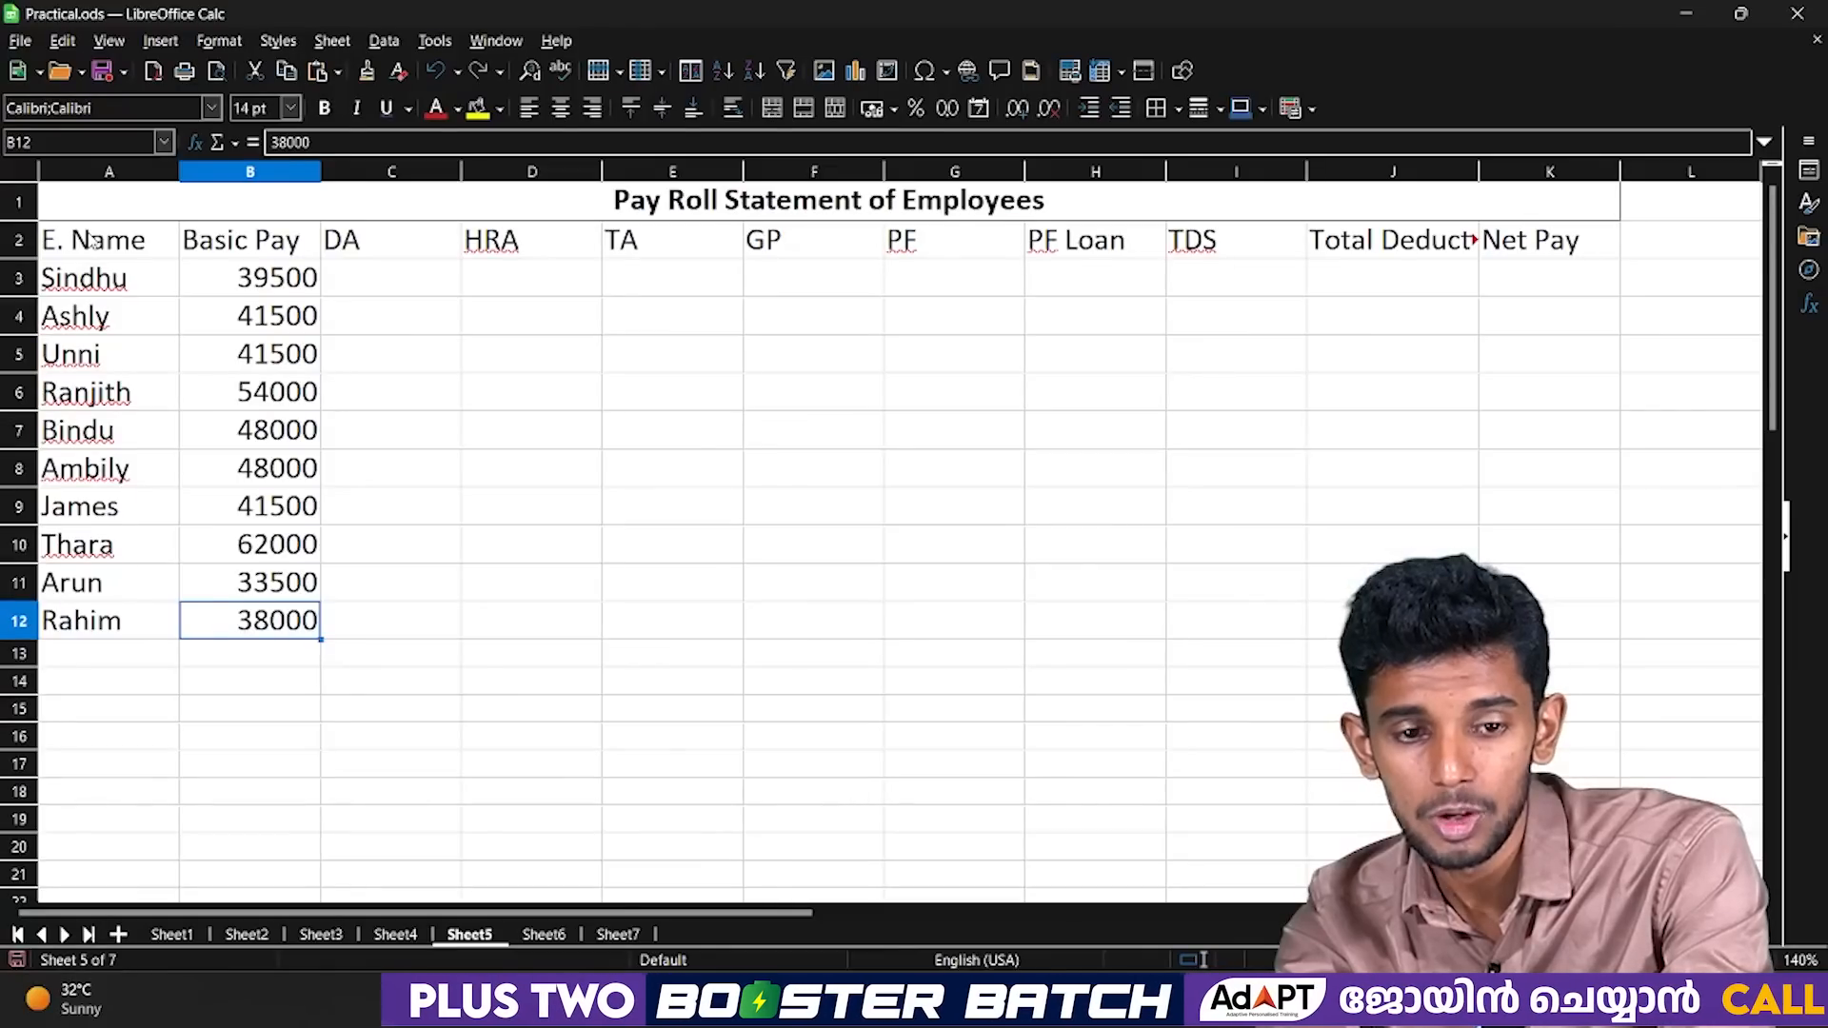
Copy the ten PF Loan amounts under the heading in H36 of the lower payroll table.
key("Right")
key("Right")
key("Right")
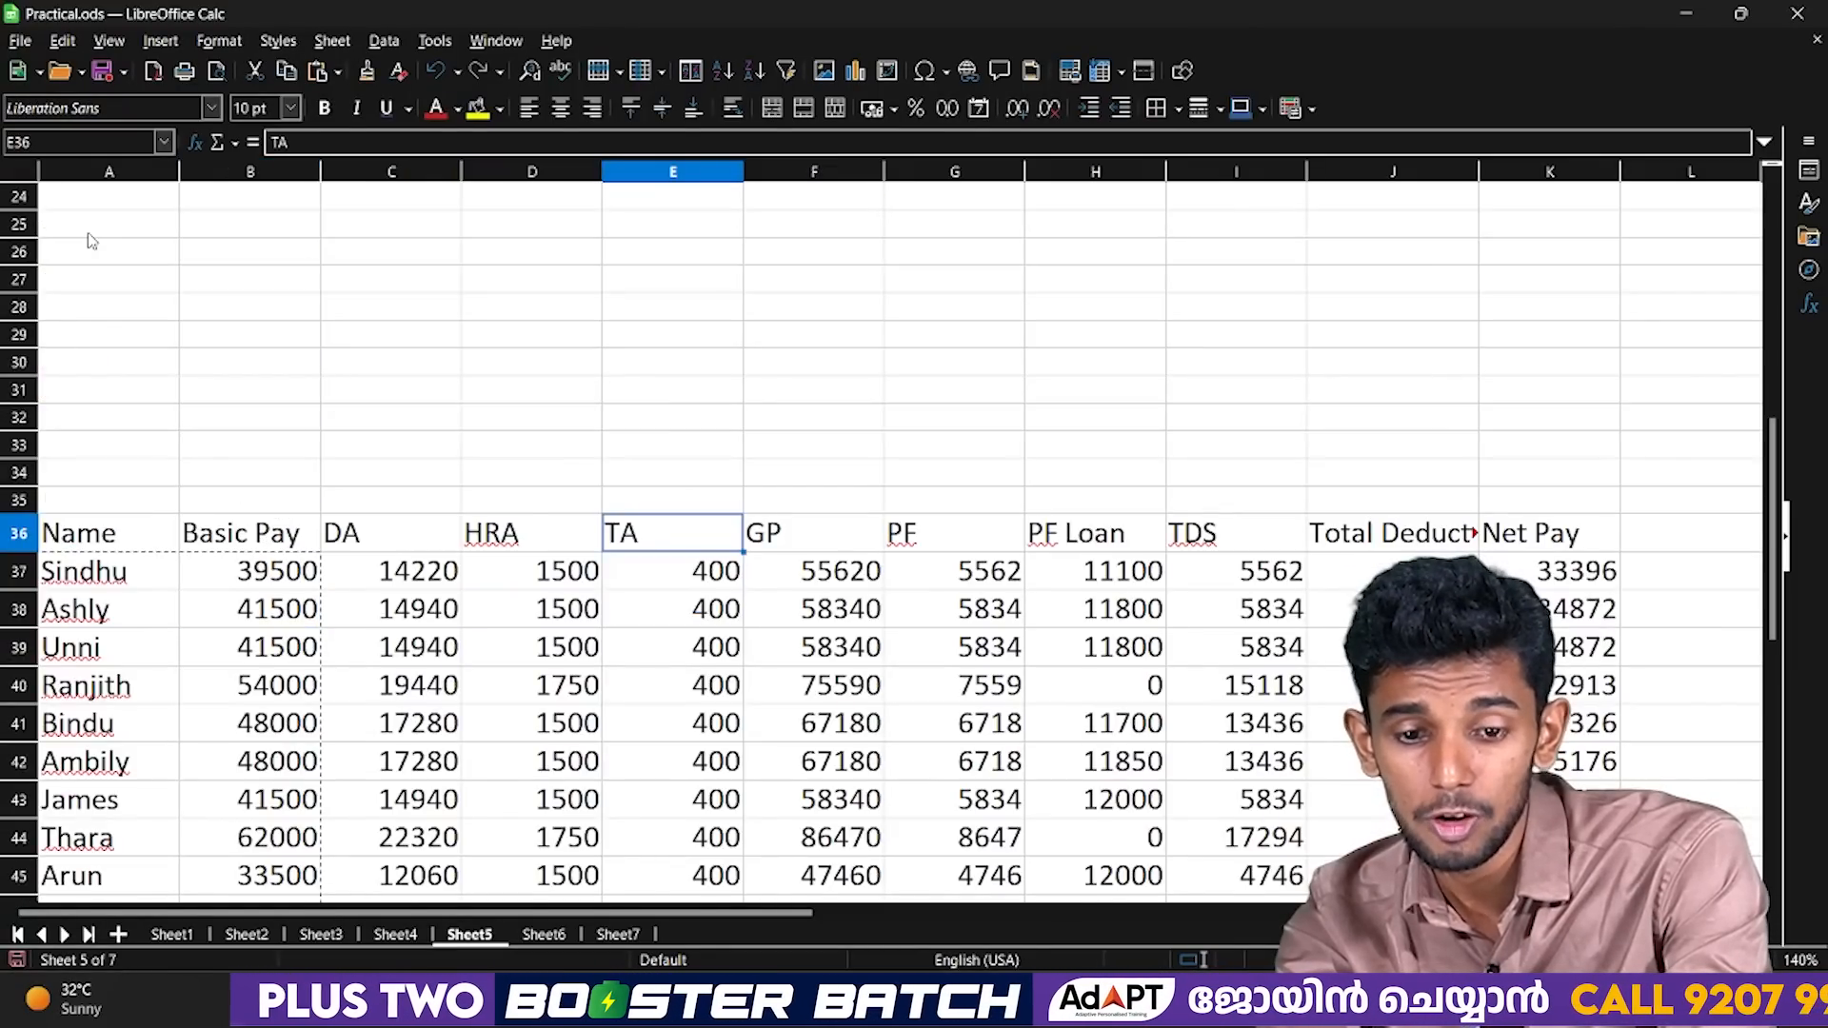
key("Right")
key("Right")
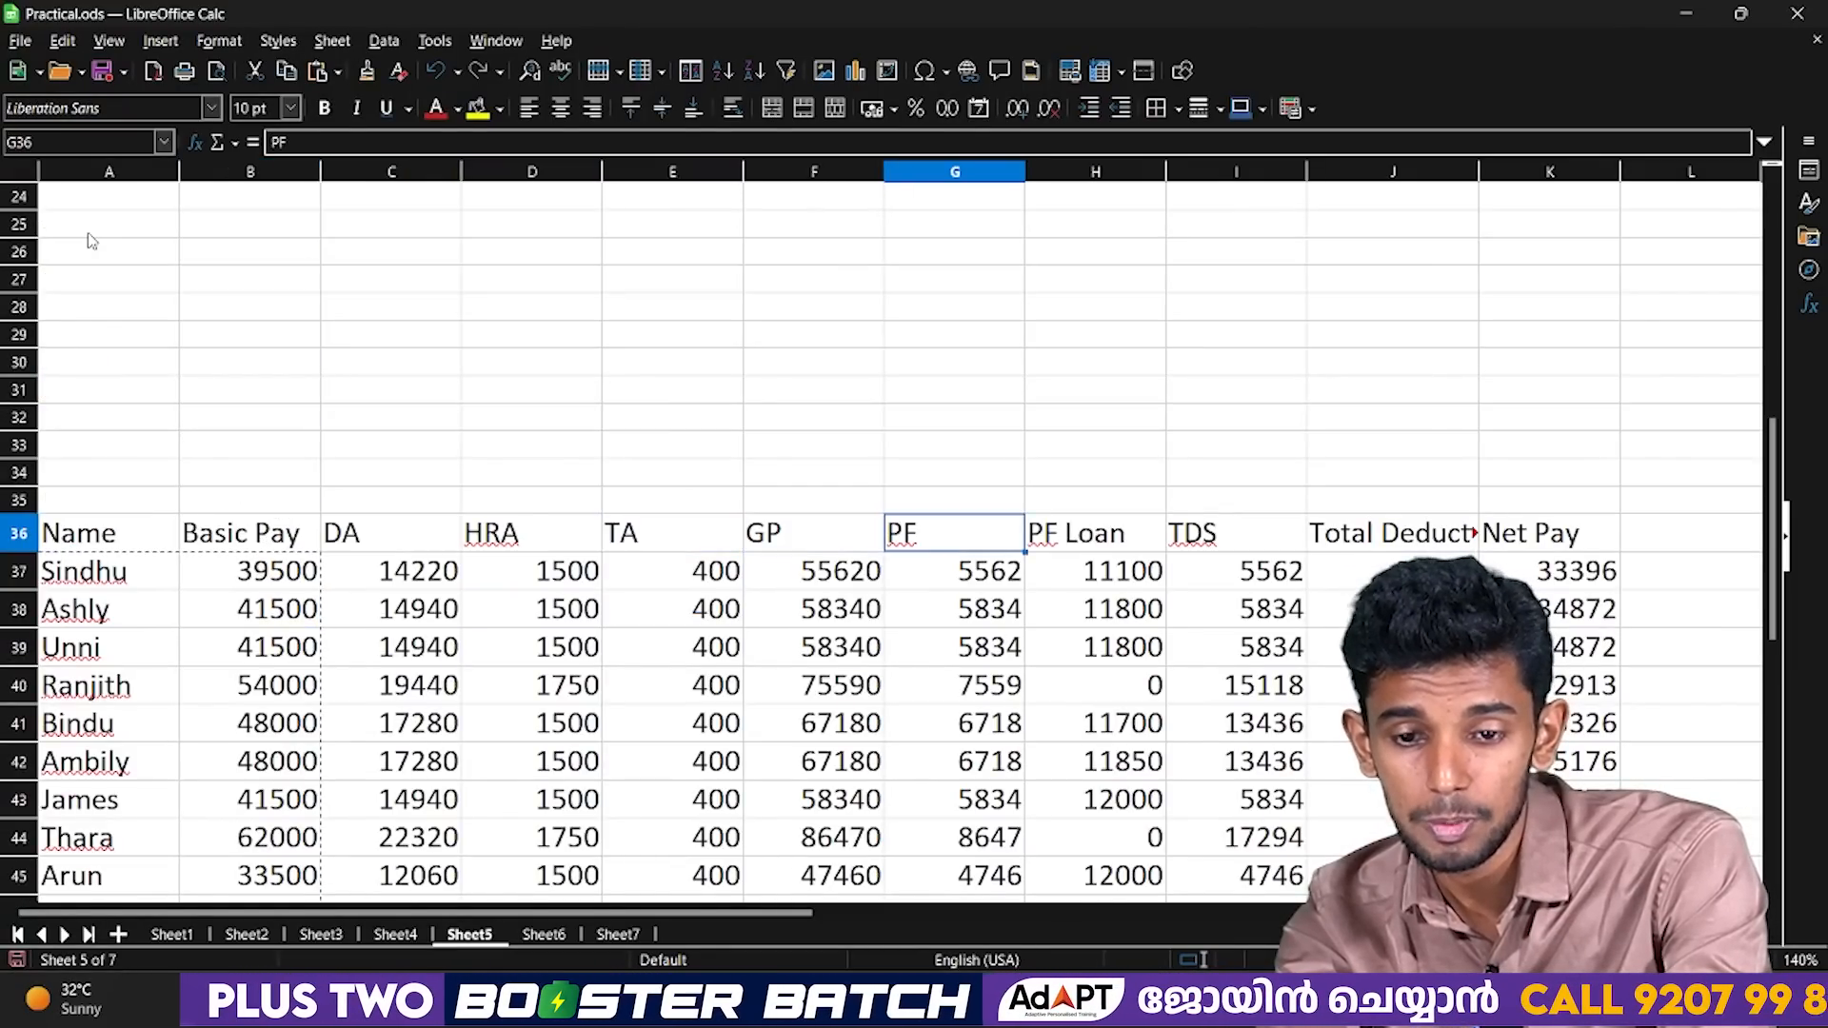
key("Down")
key("Right")
key("ctrl+shift+Down")
key("ctrl+c")
Paste the copied PF Loan amounts into column H of the new statement, starting at H3.
key("ctrl+Up")
key("ctrl+Up")
key("Down")
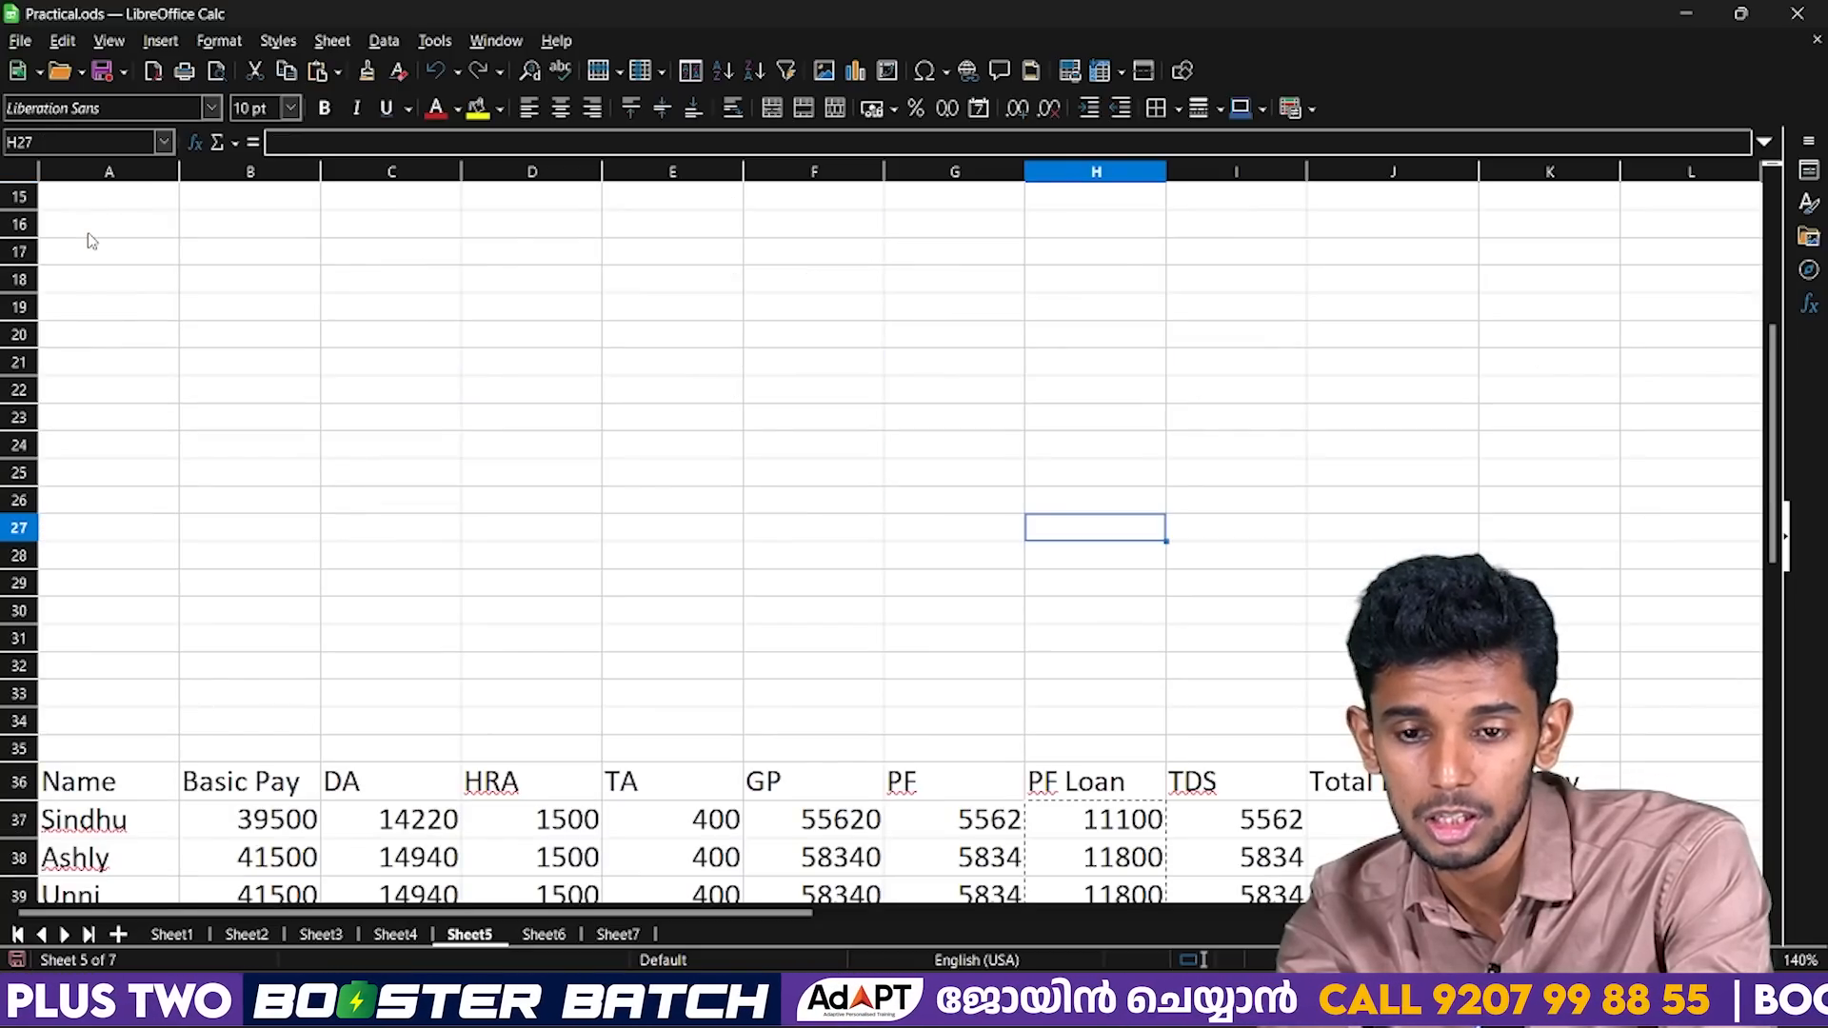
key("ctrl+v")
key("Down")
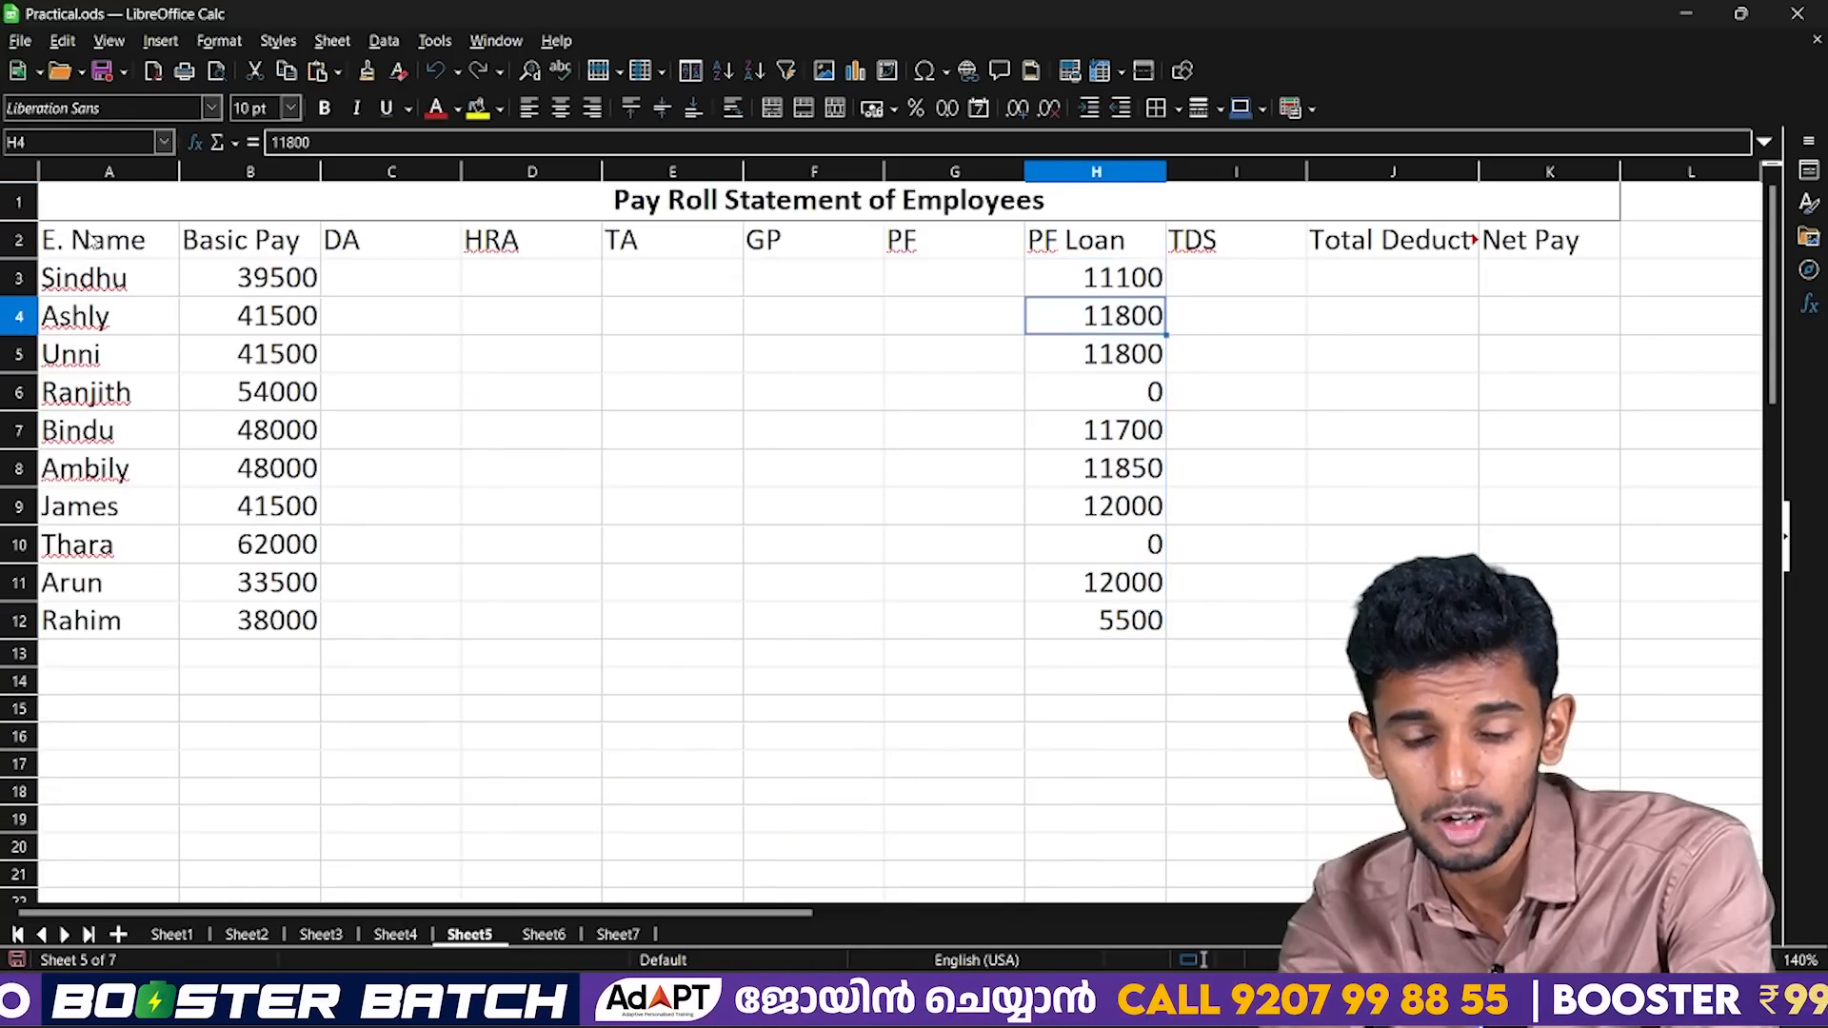
Review the empty columns back to DA, select C3, and check the DA formula on the slide.
key("Left")
key("Left")
key("Up")
key("Down")
key("Left")
key("Down")
key("Left")
key("Up")
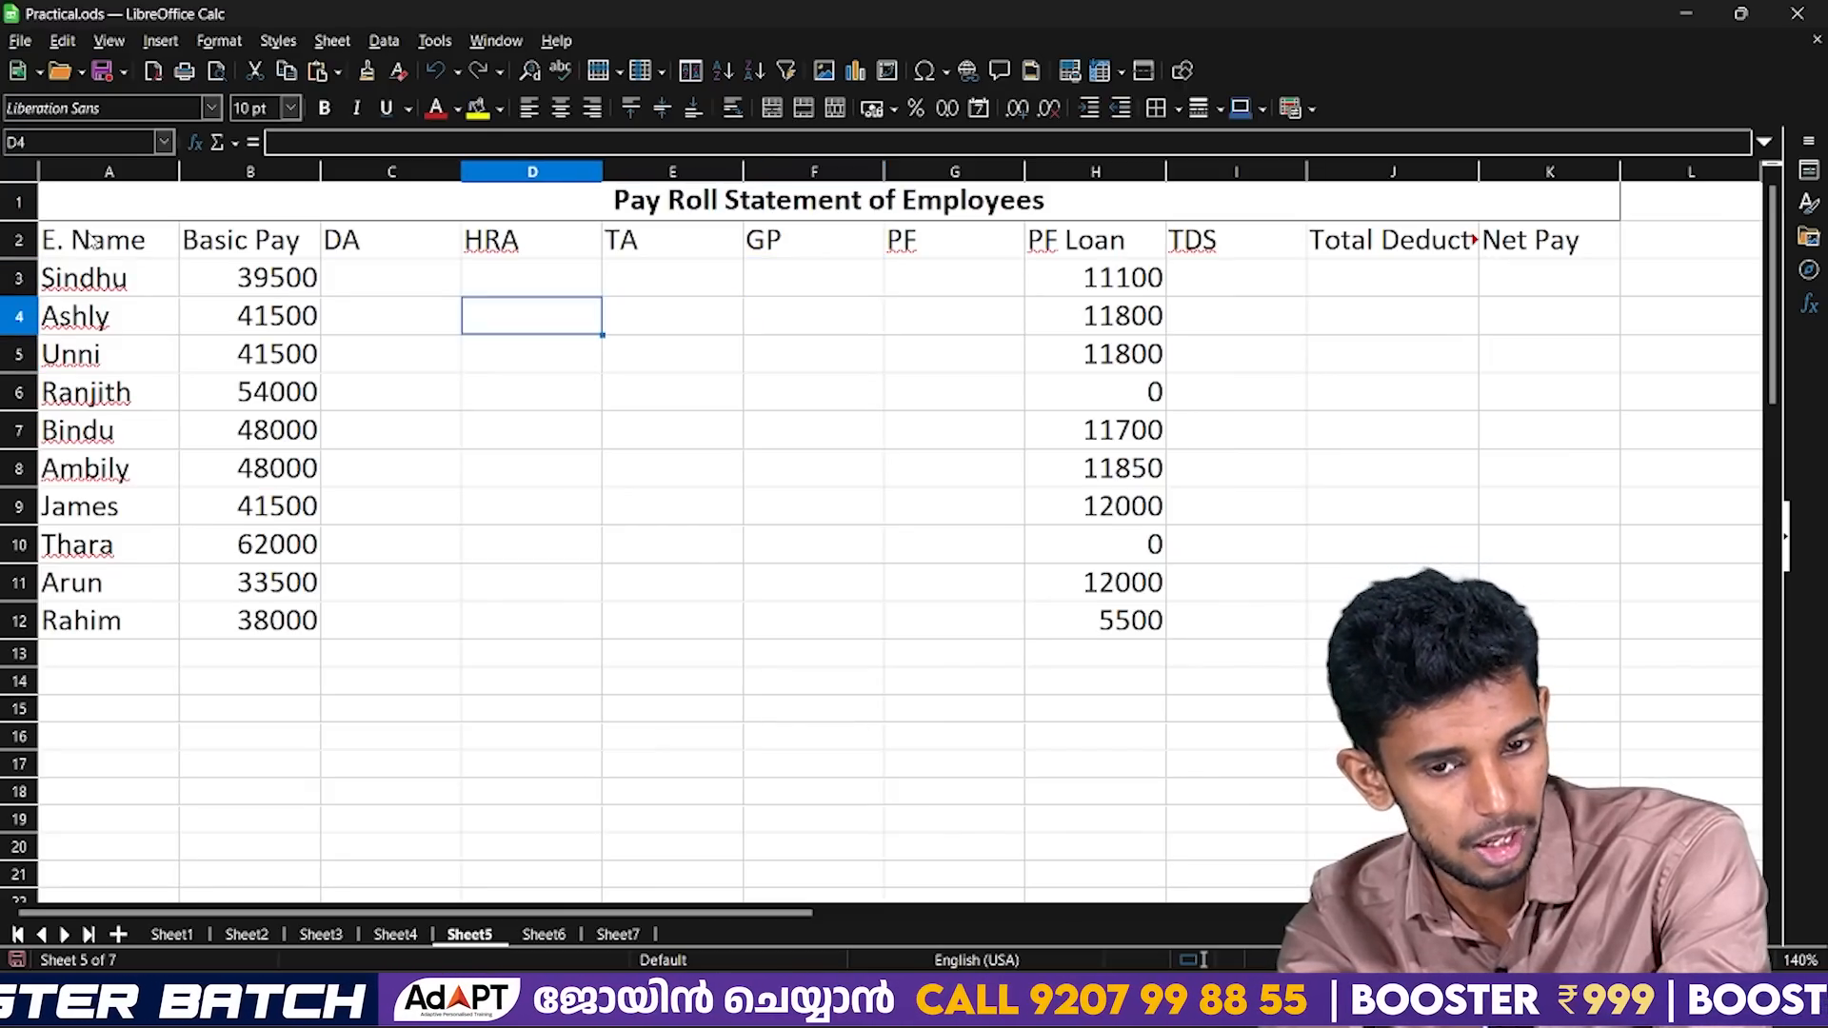
key("Left")
key("Left")
key("Left")
key("Right")
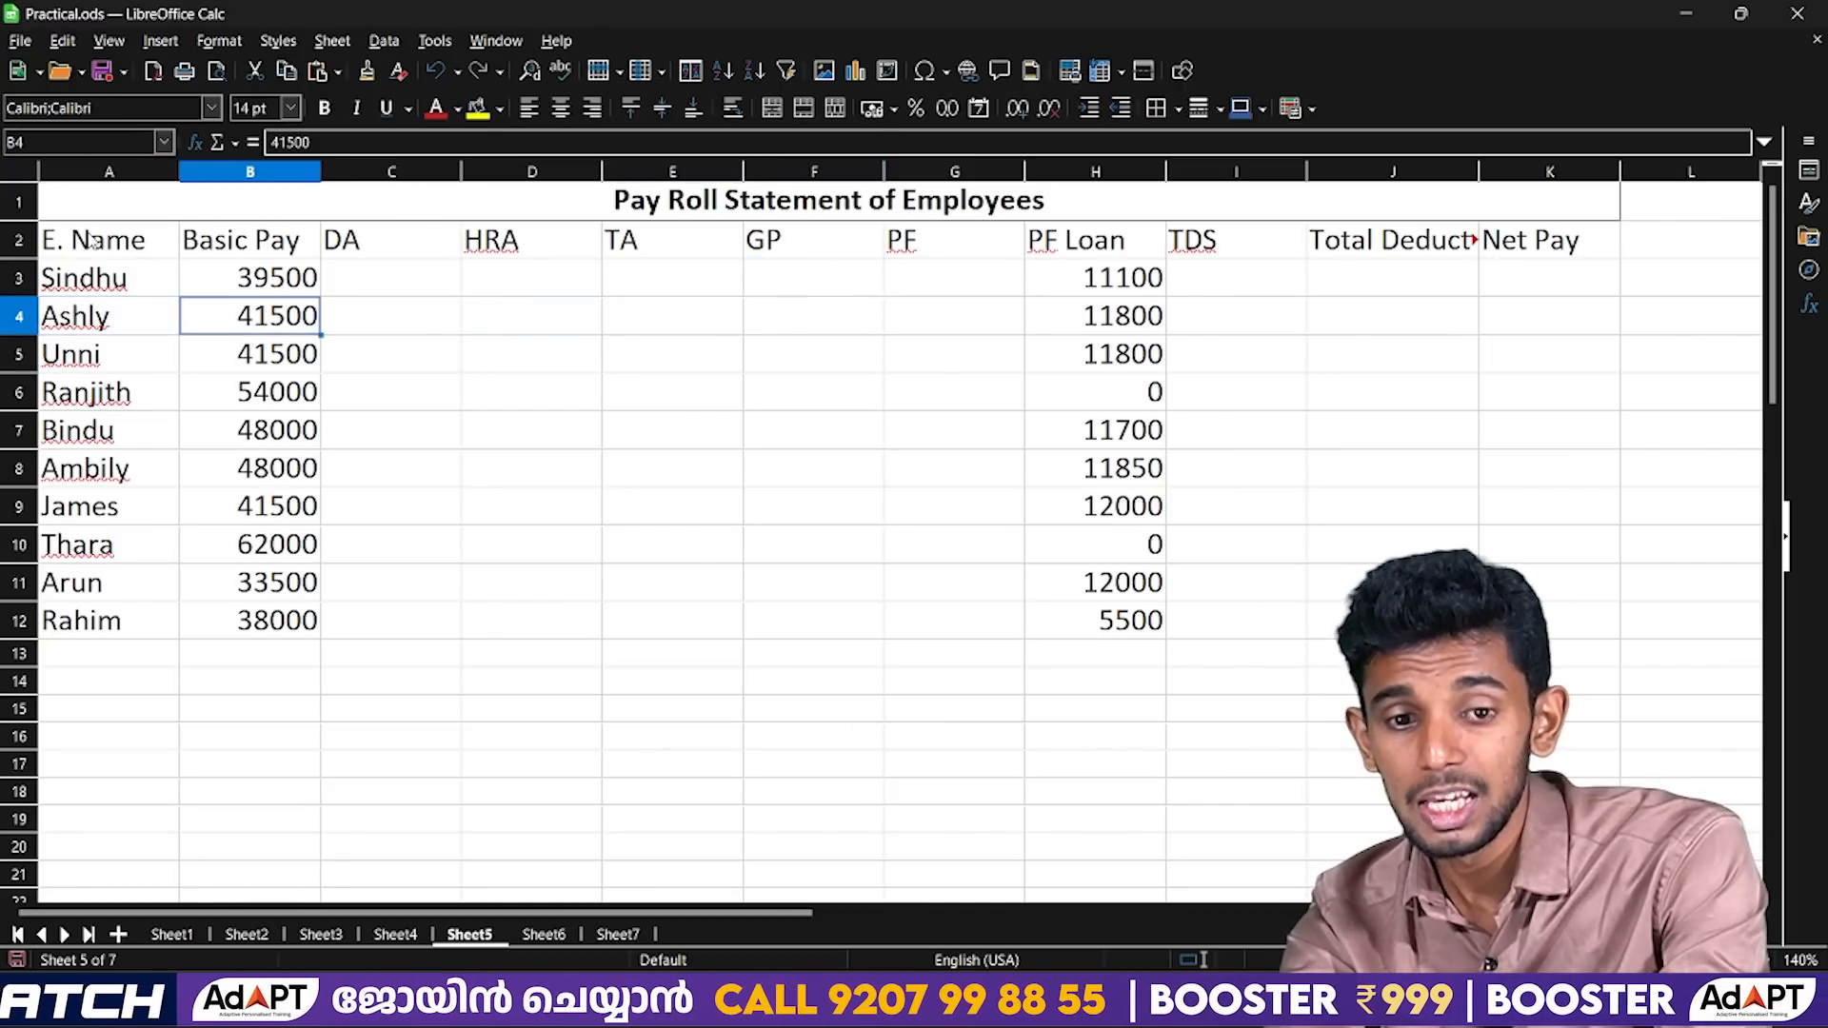
key("Right")
key("Up")
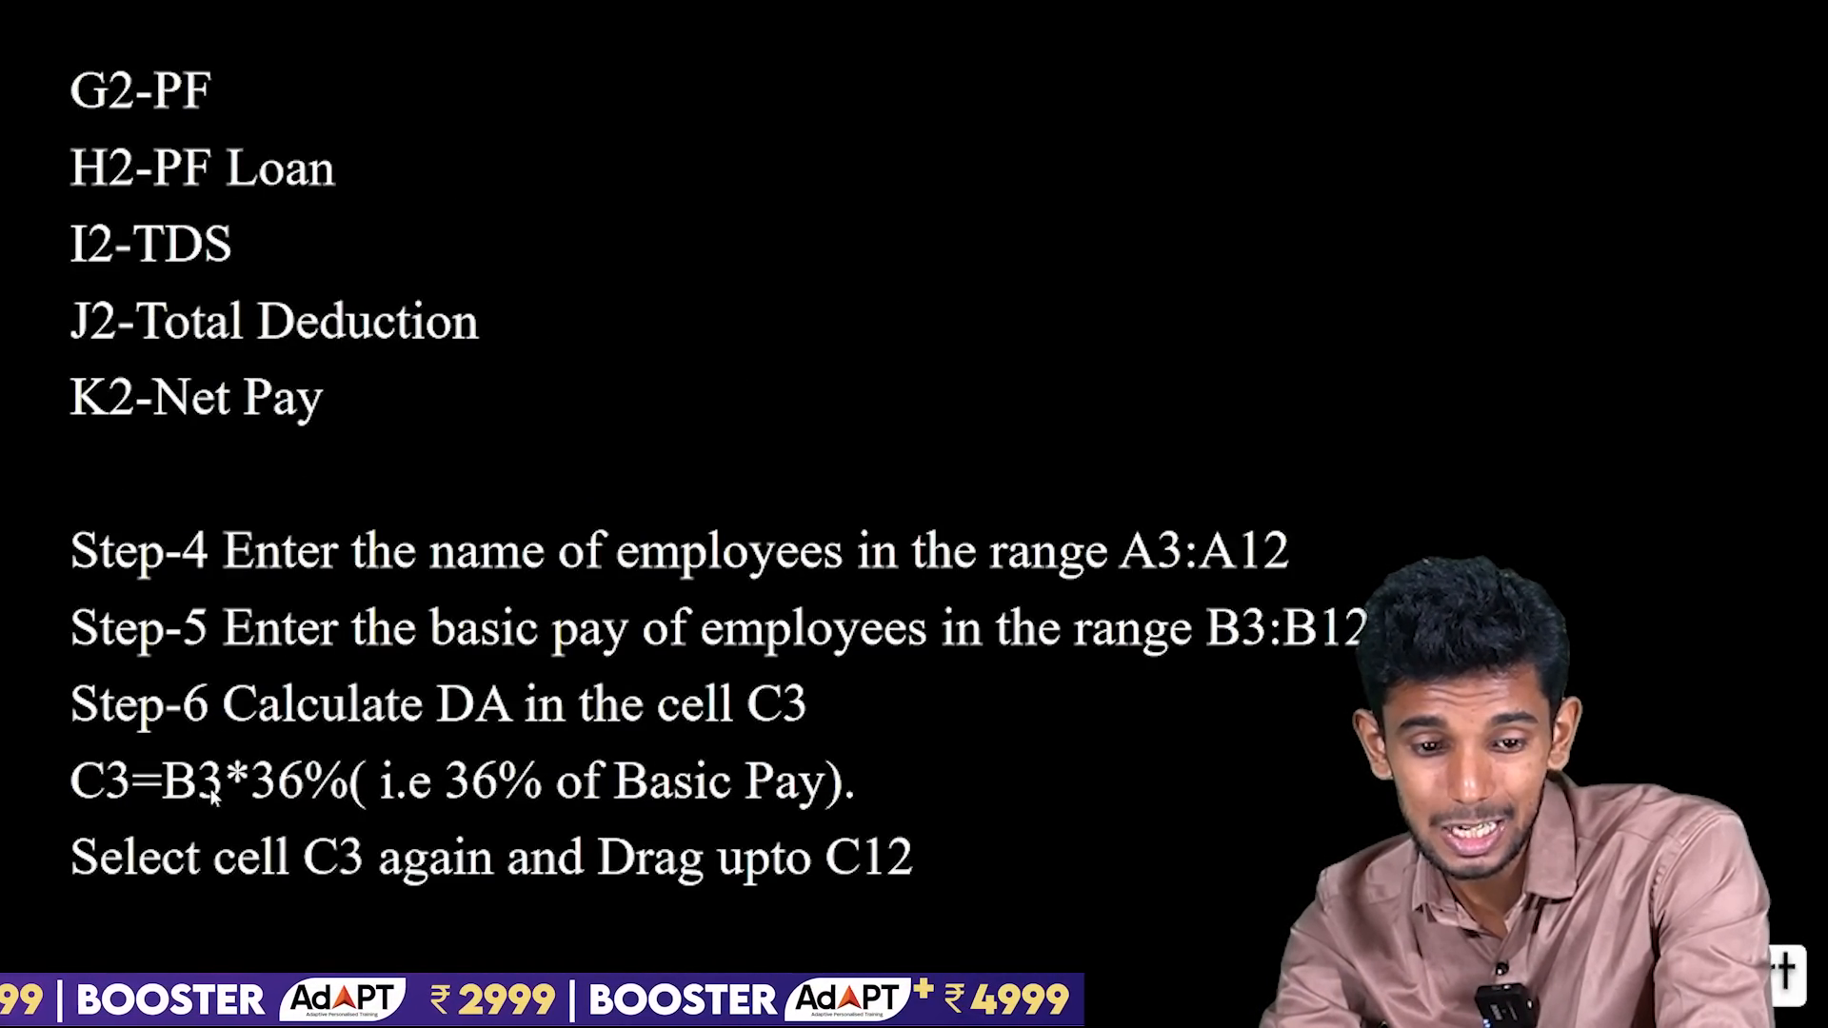
Return to LibreOffice Calc, point out column C and row 3, and calculate the DA in C3 with =B3*36%.
key("alt+Tab")
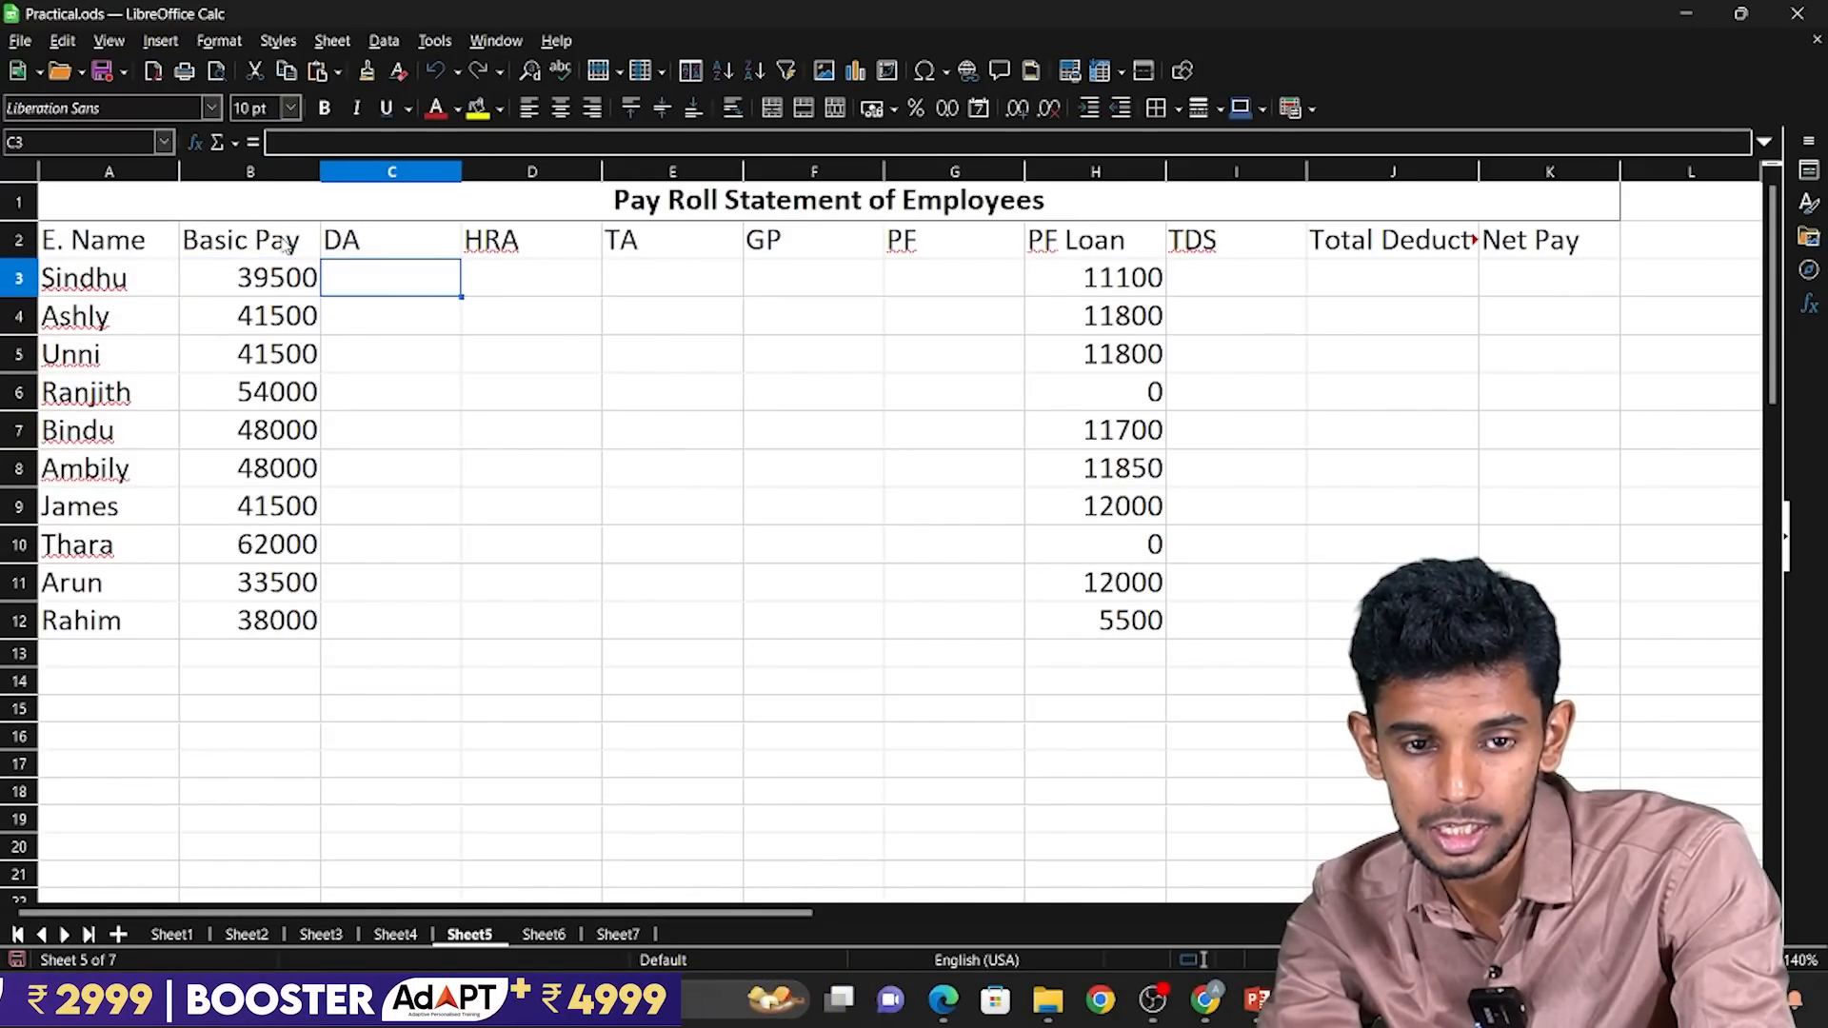
left_click(385, 172)
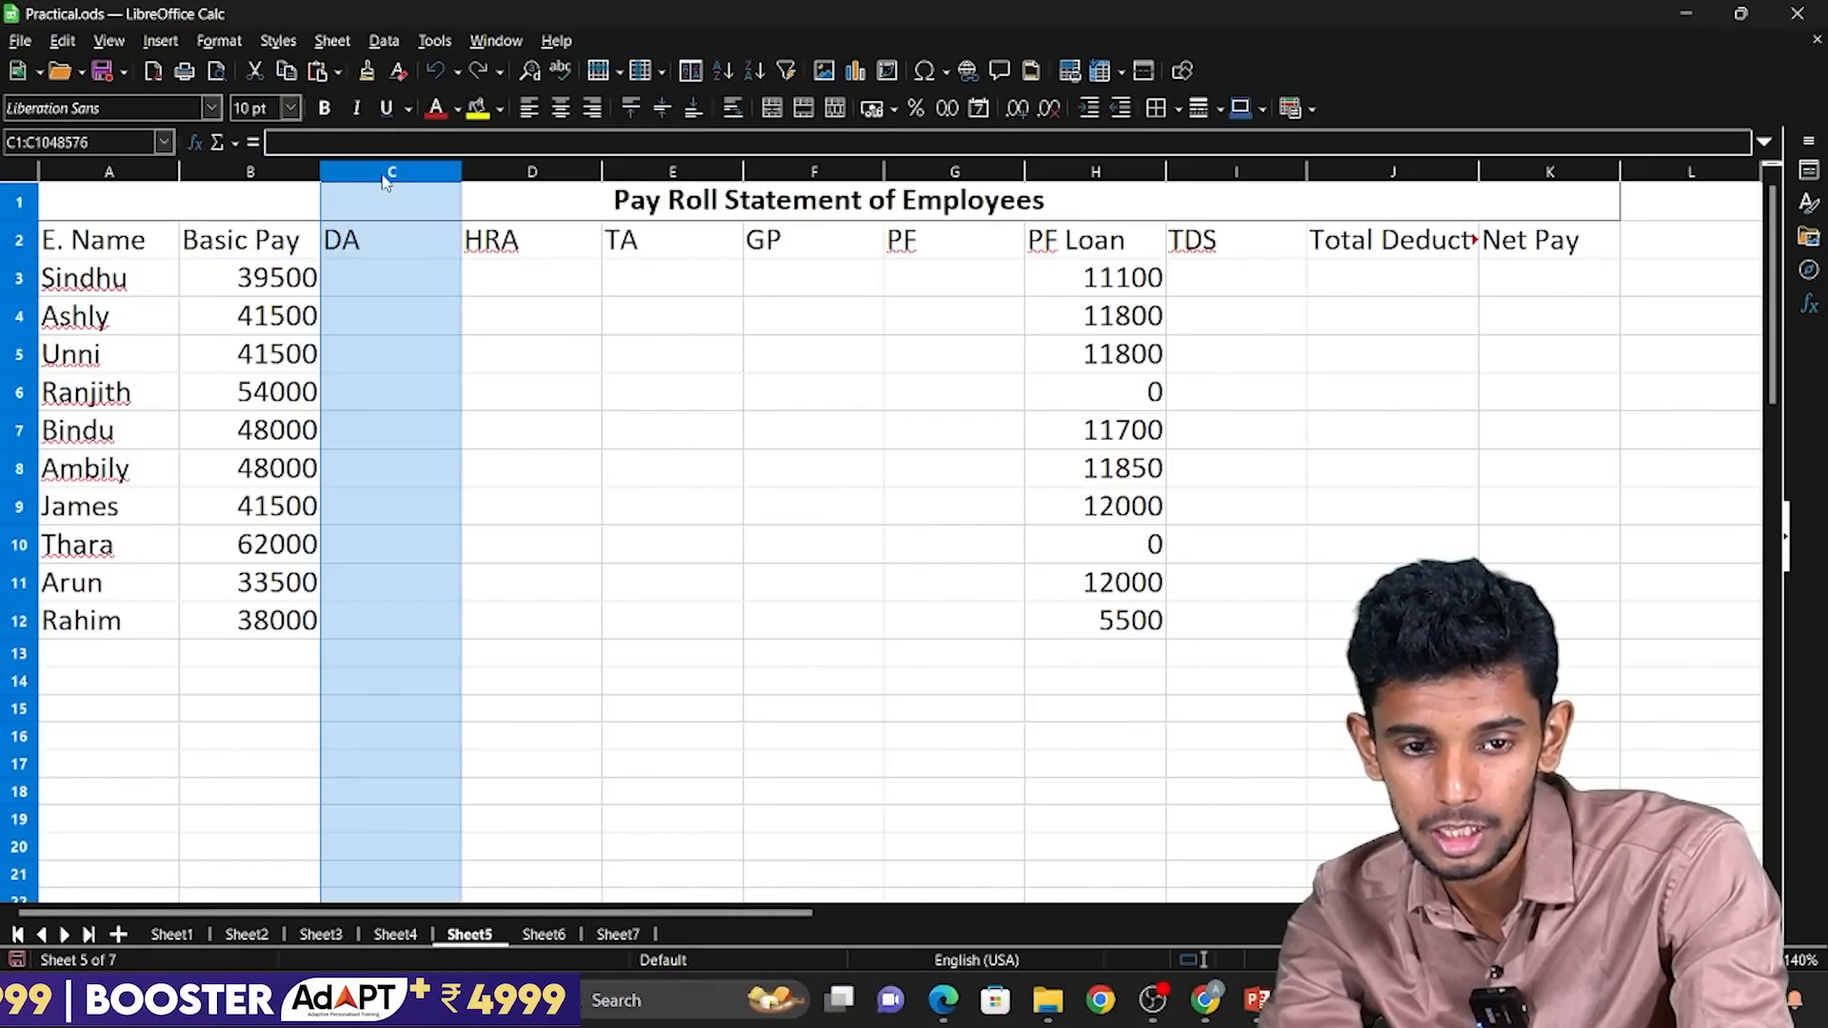
left_click(9, 277)
left_click(359, 290)
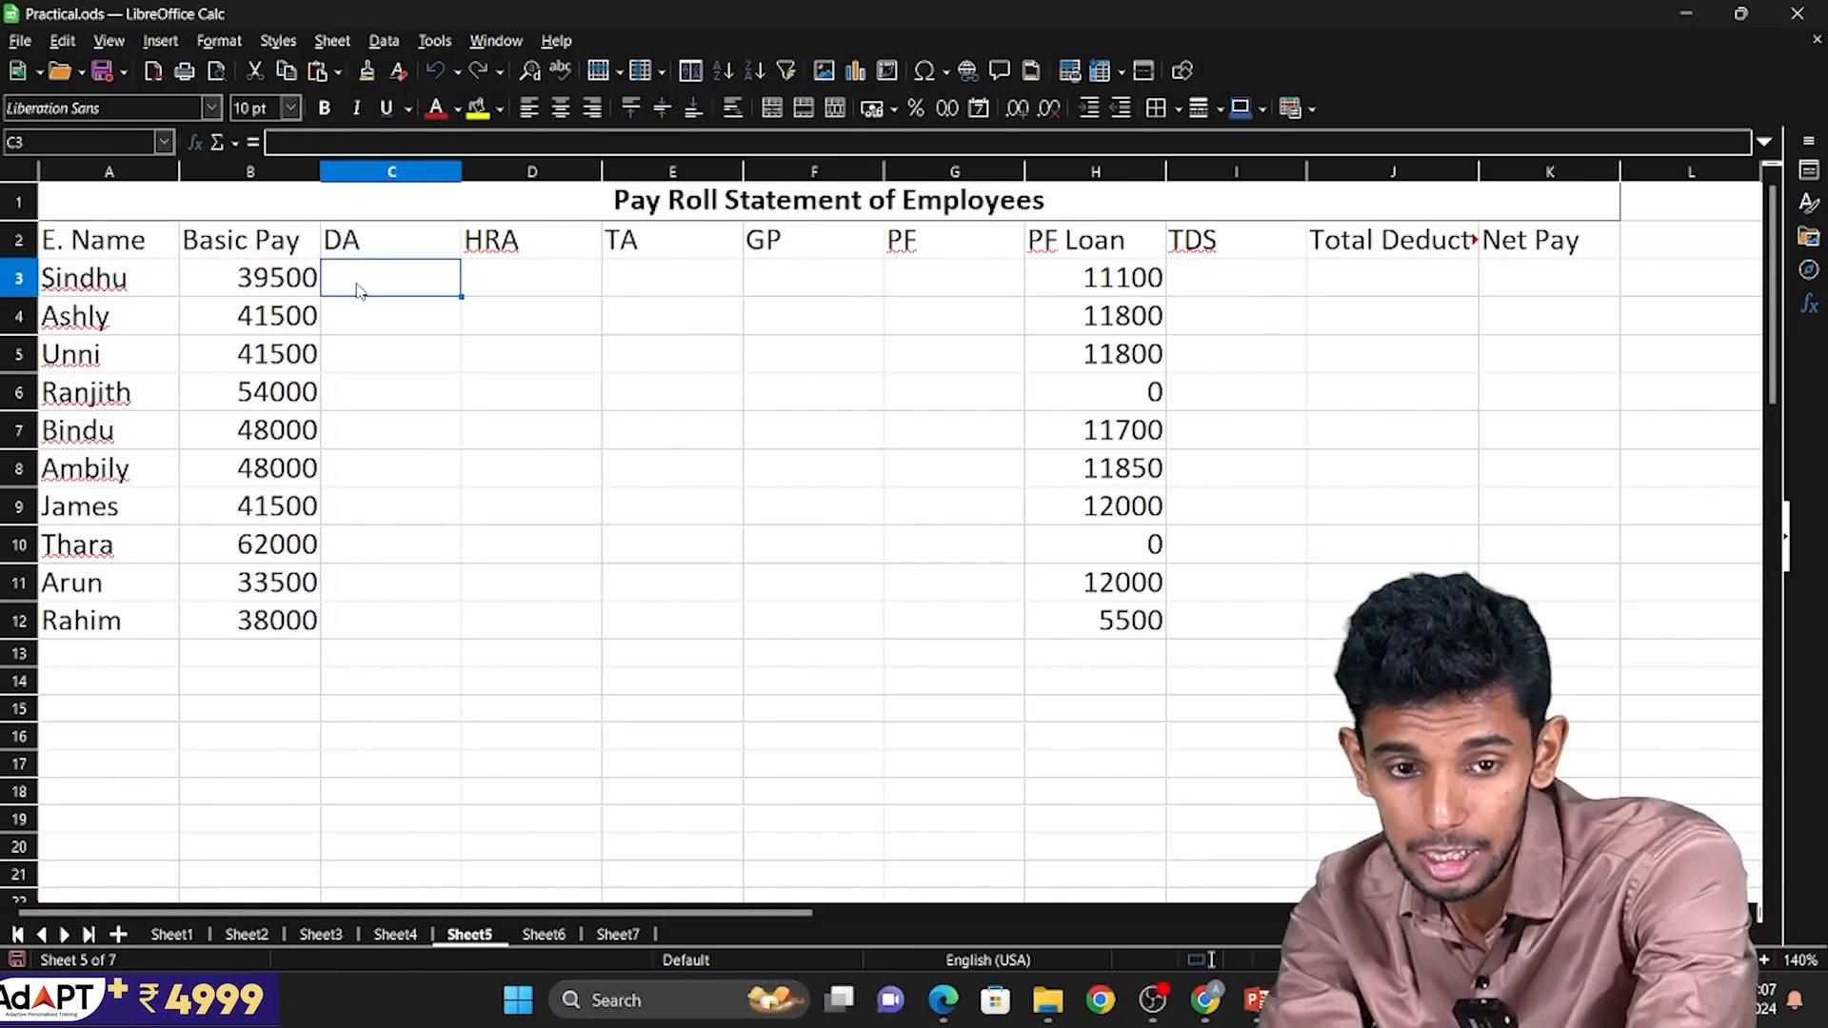
type("=")
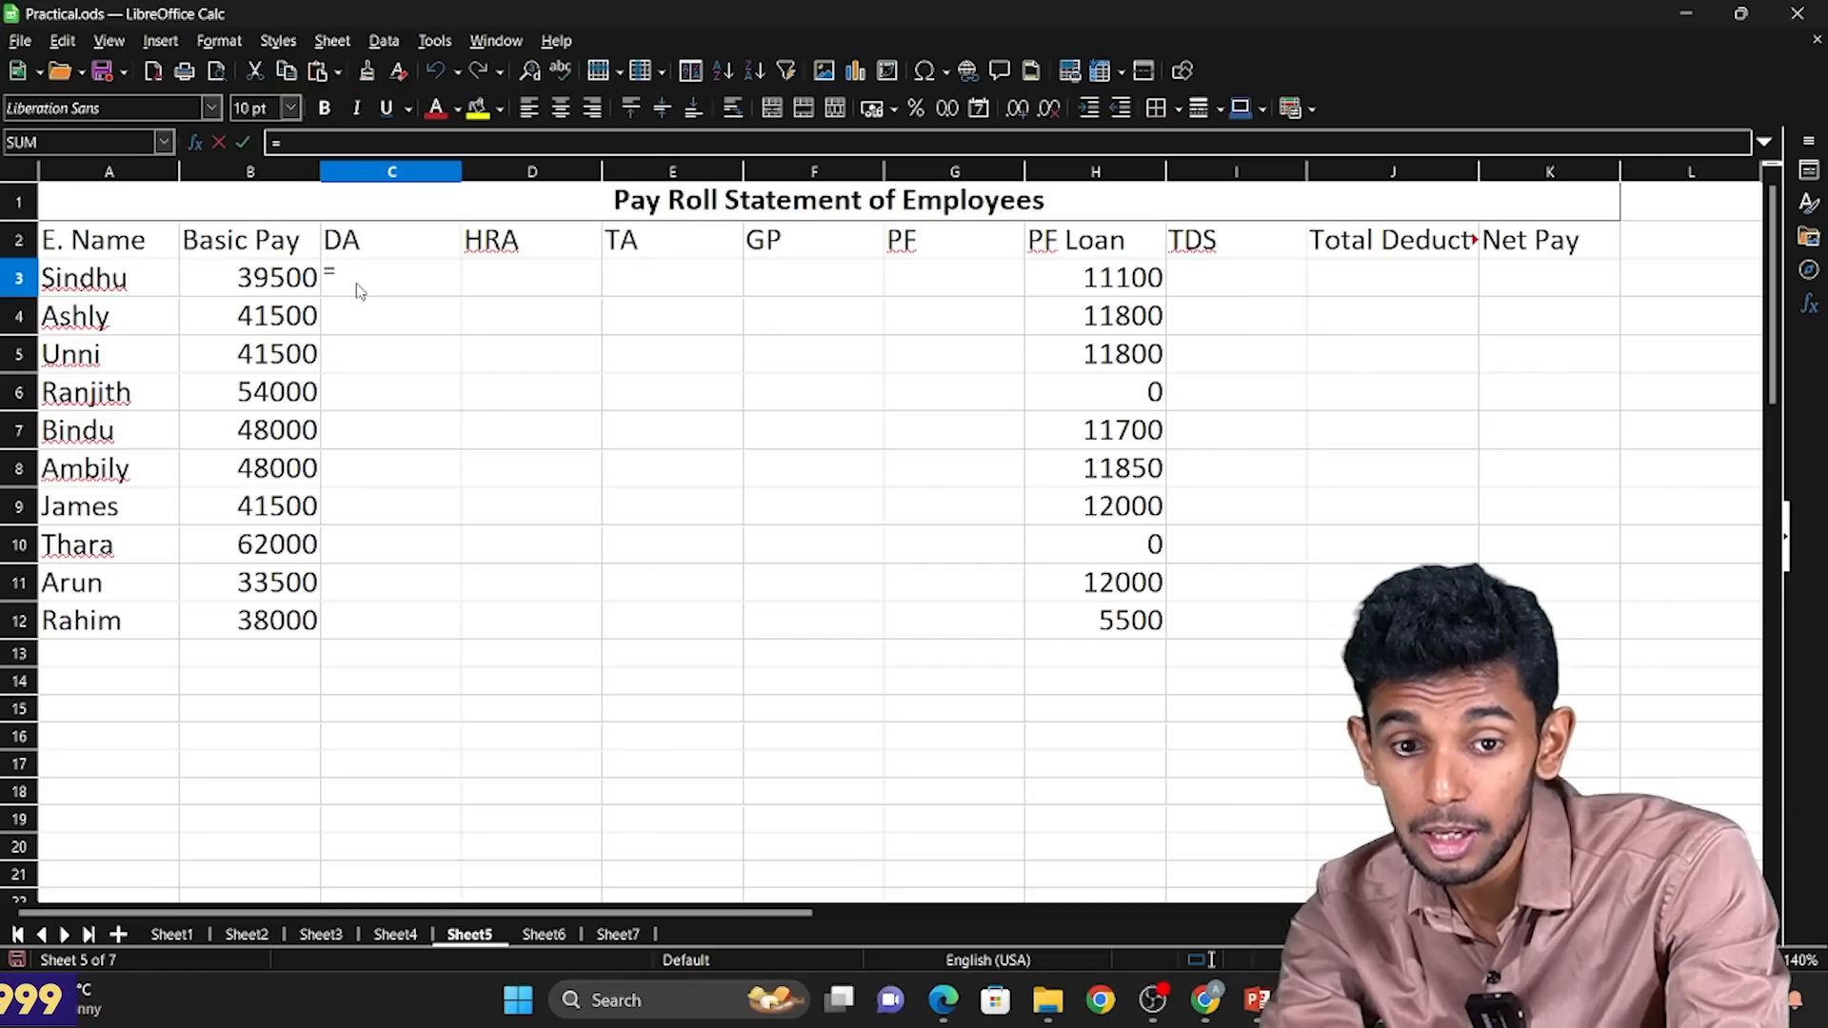
left_click(265, 290)
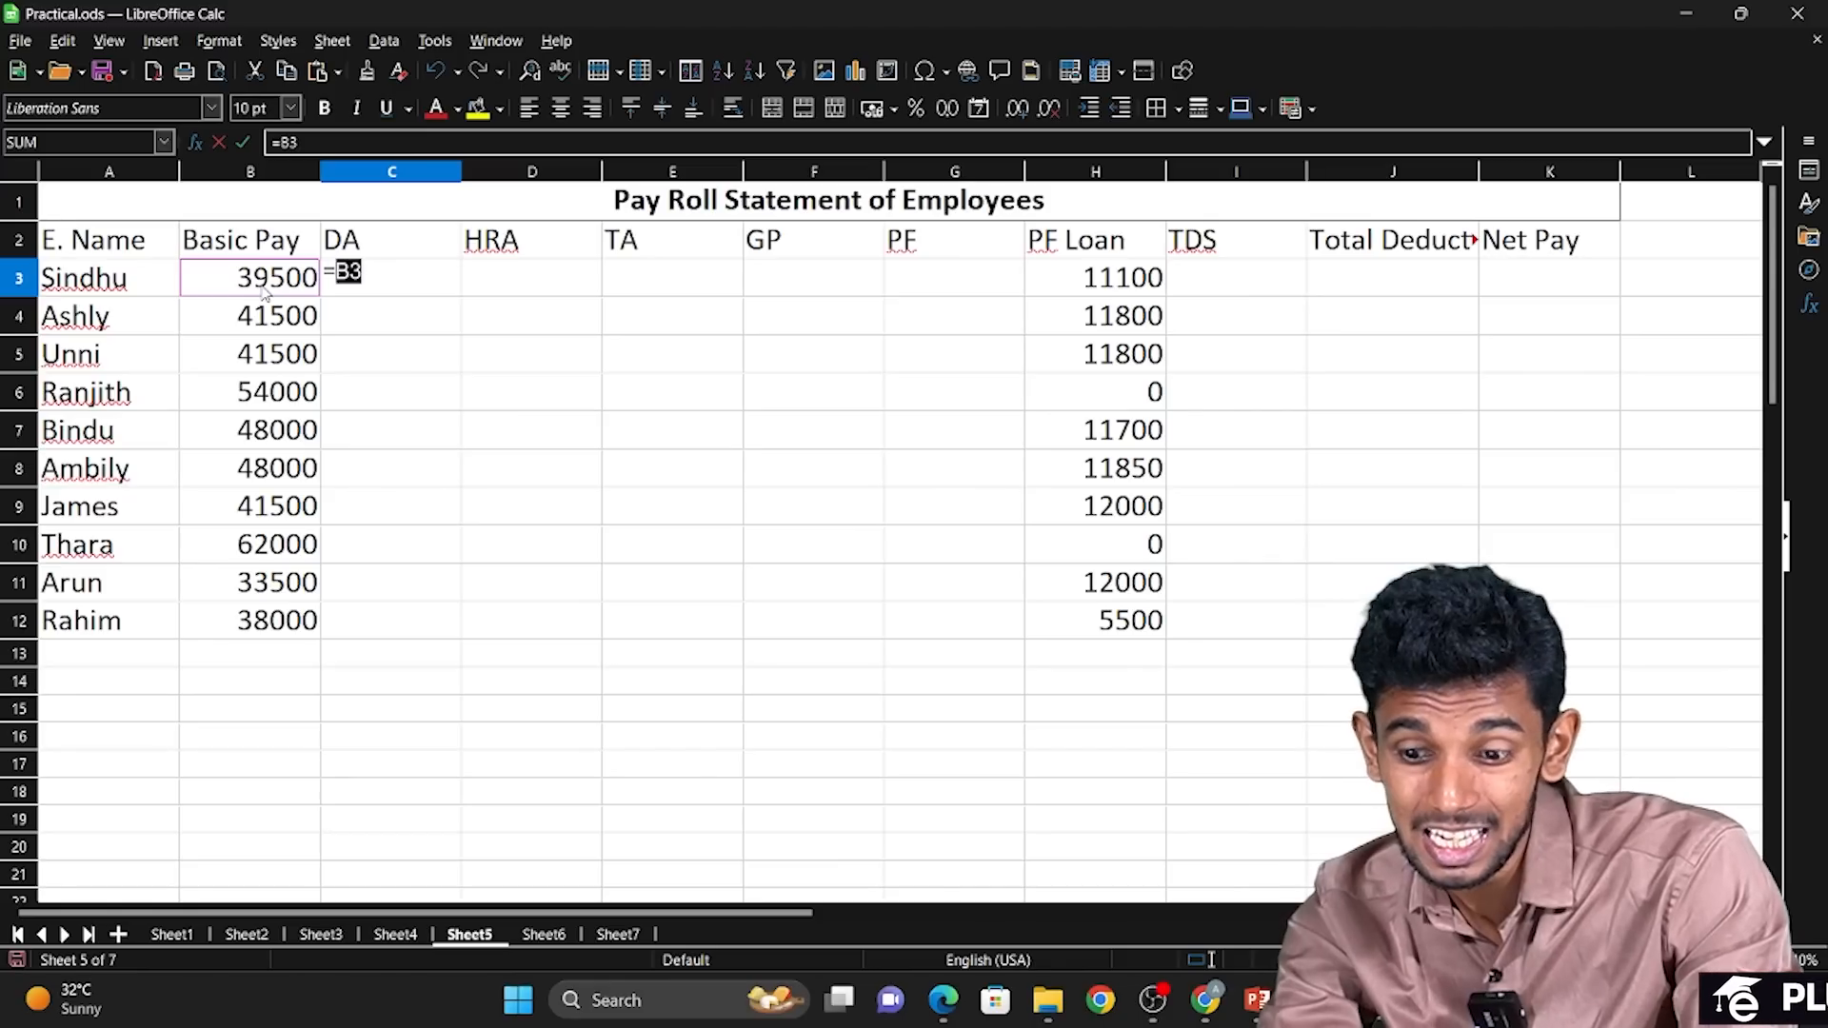
type("*3")
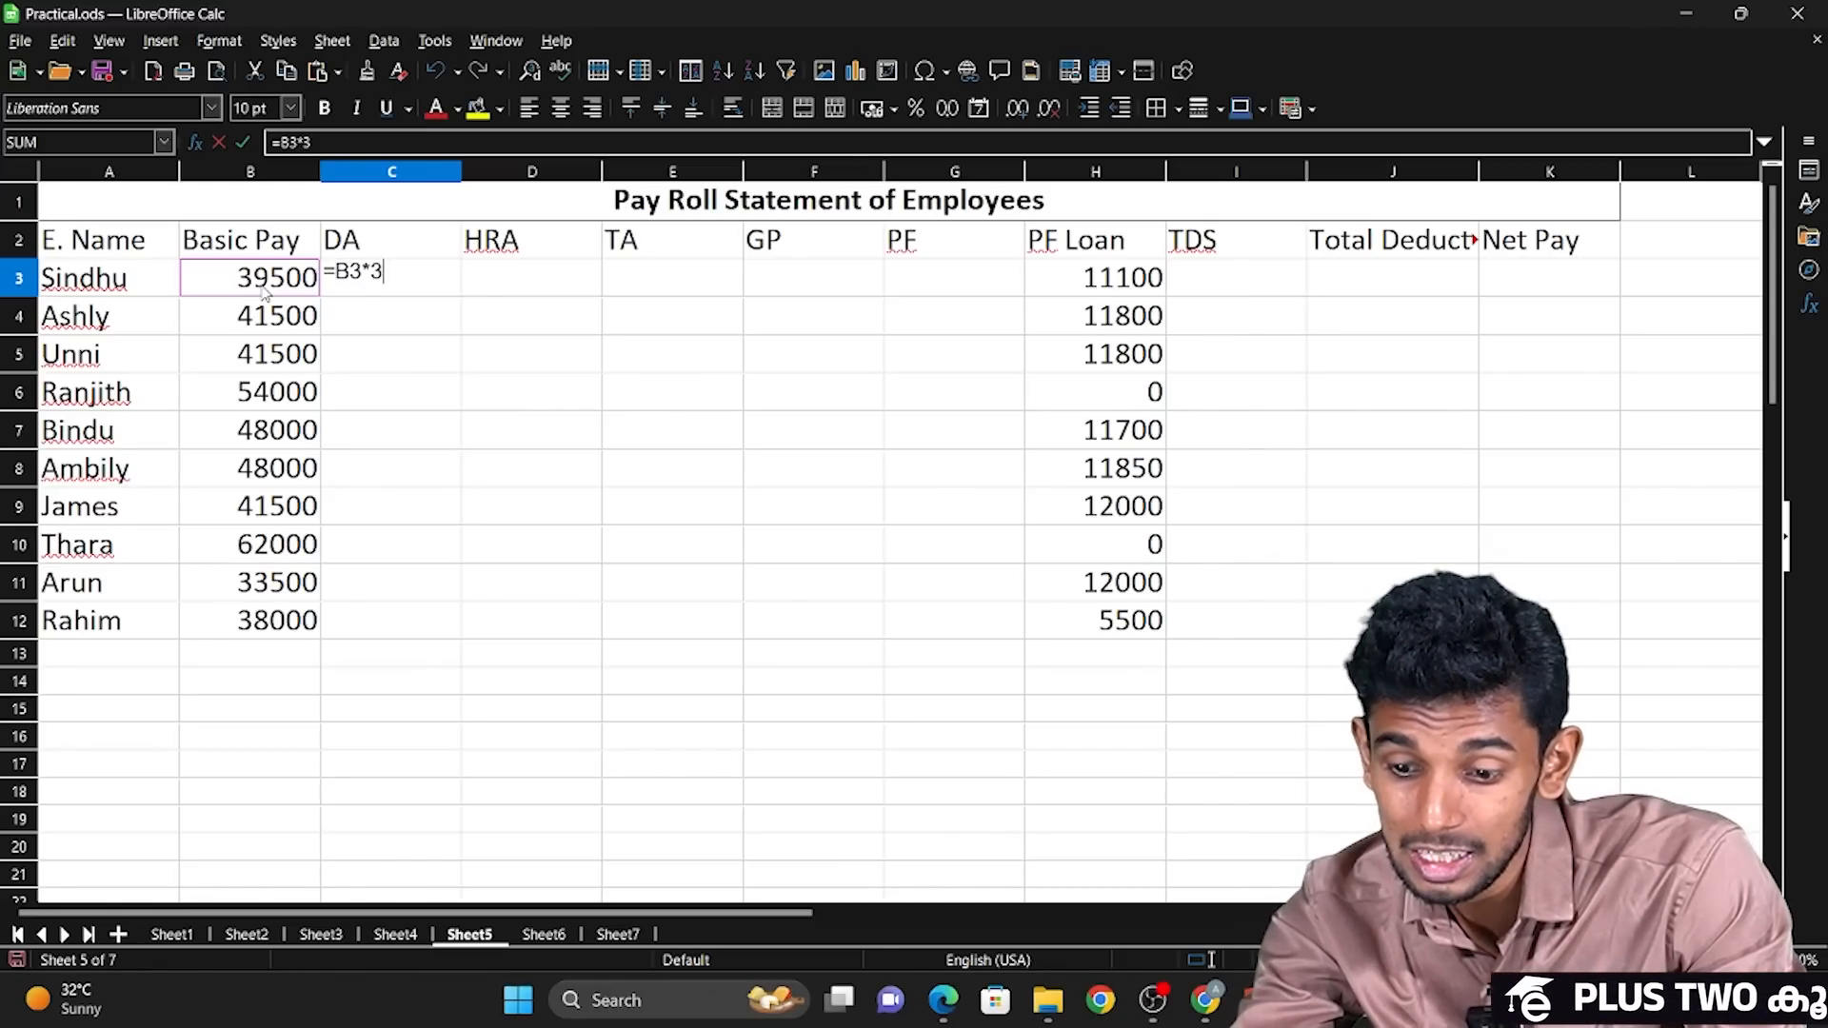
type("6")
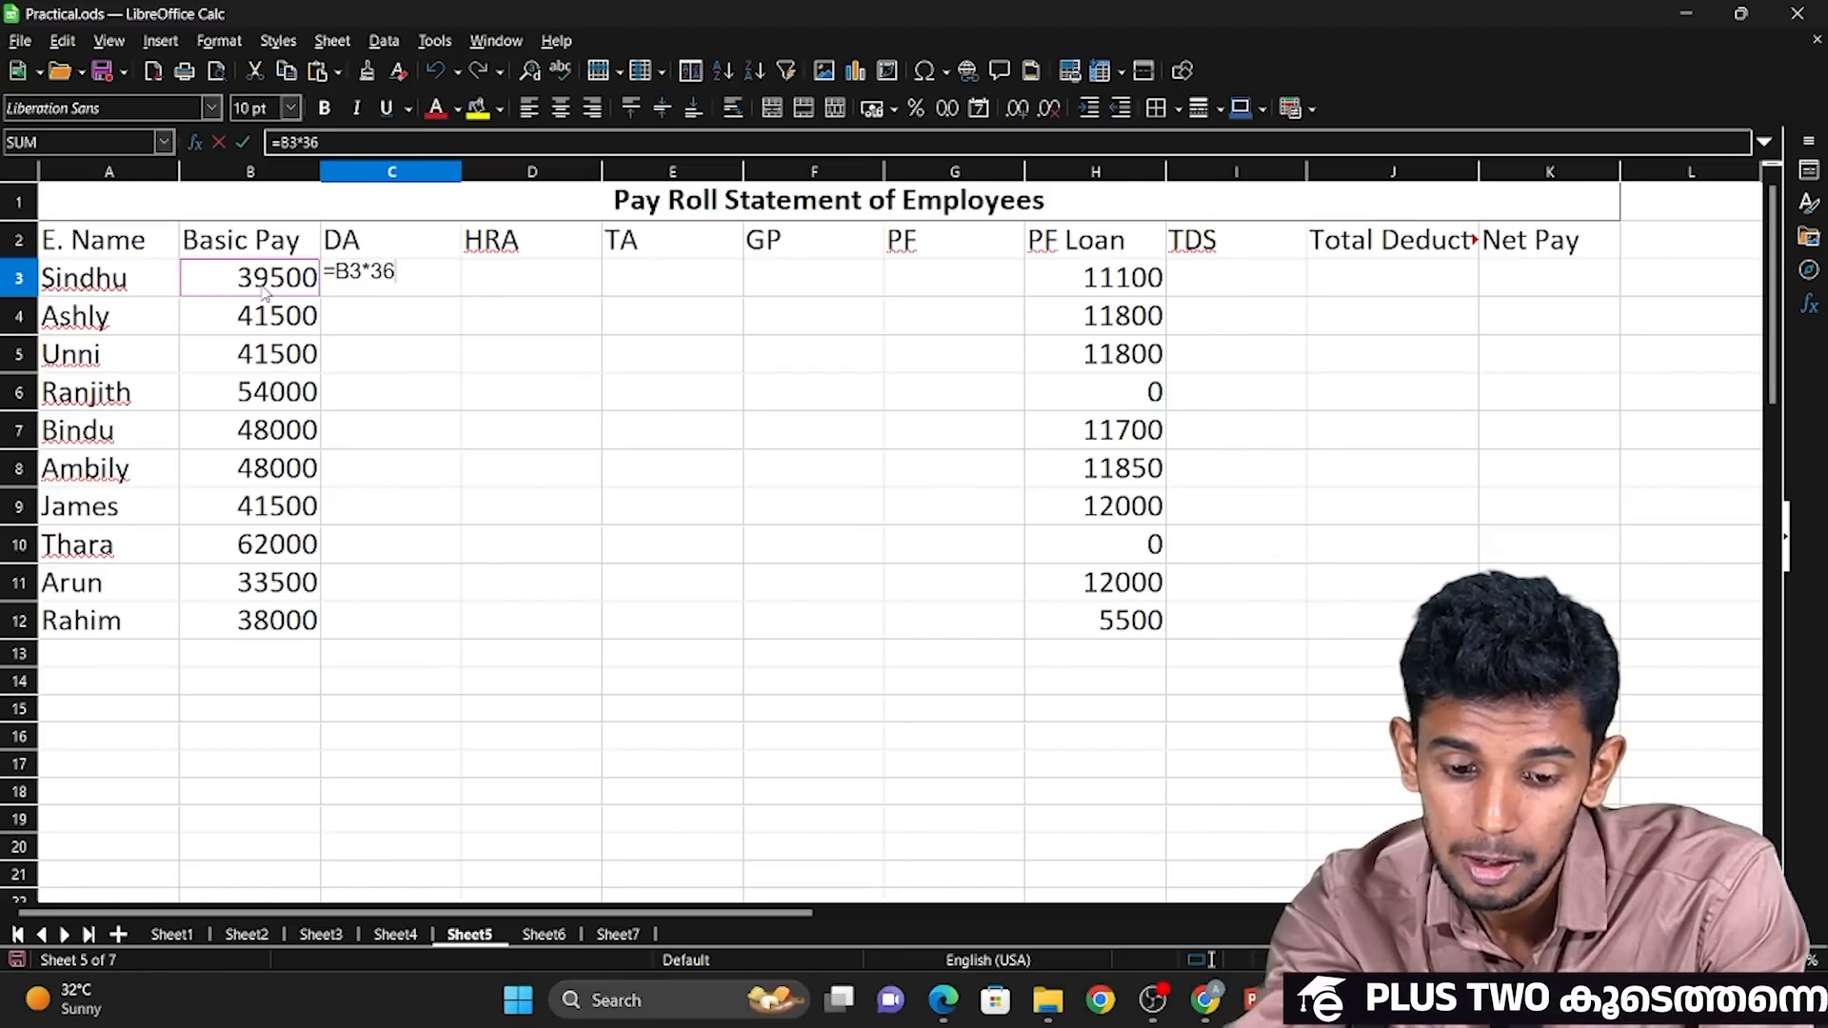
type("%")
key("Return")
left_click(390, 278)
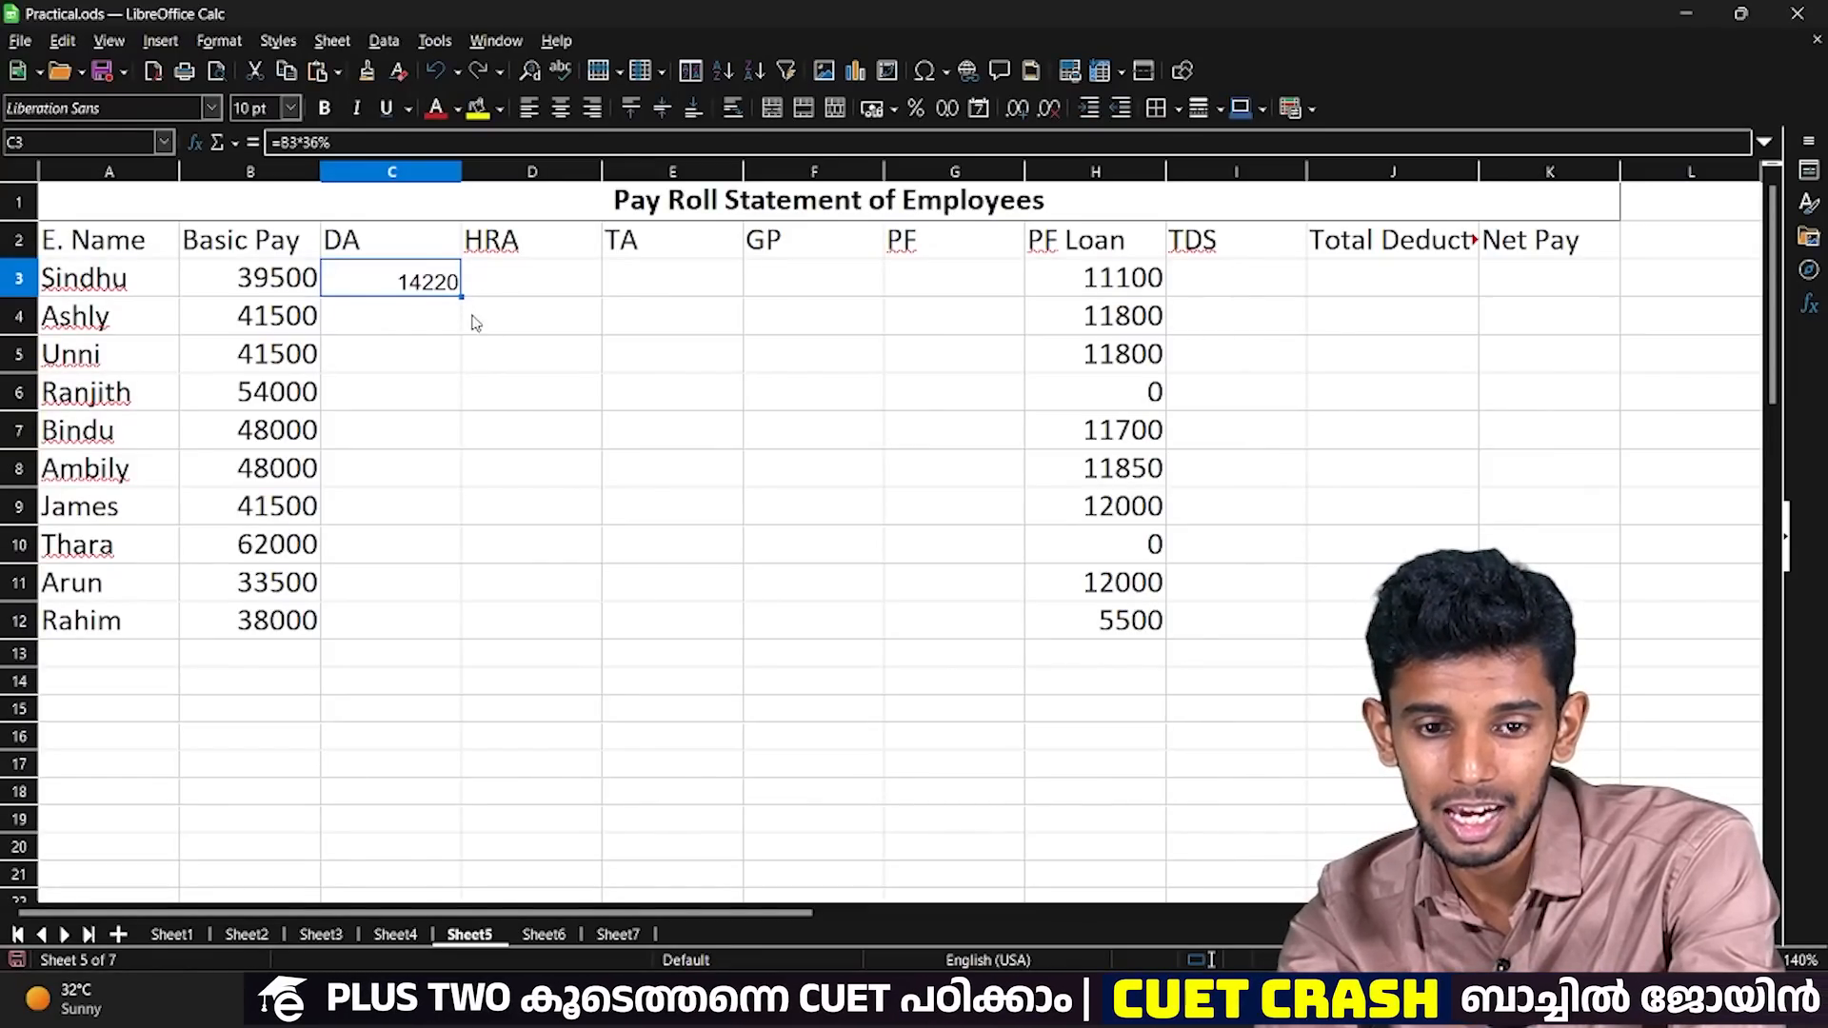
Fill the DA formula from C3 down through C12 and copy cell C3.
left_click_drag(461, 297, 457, 628)
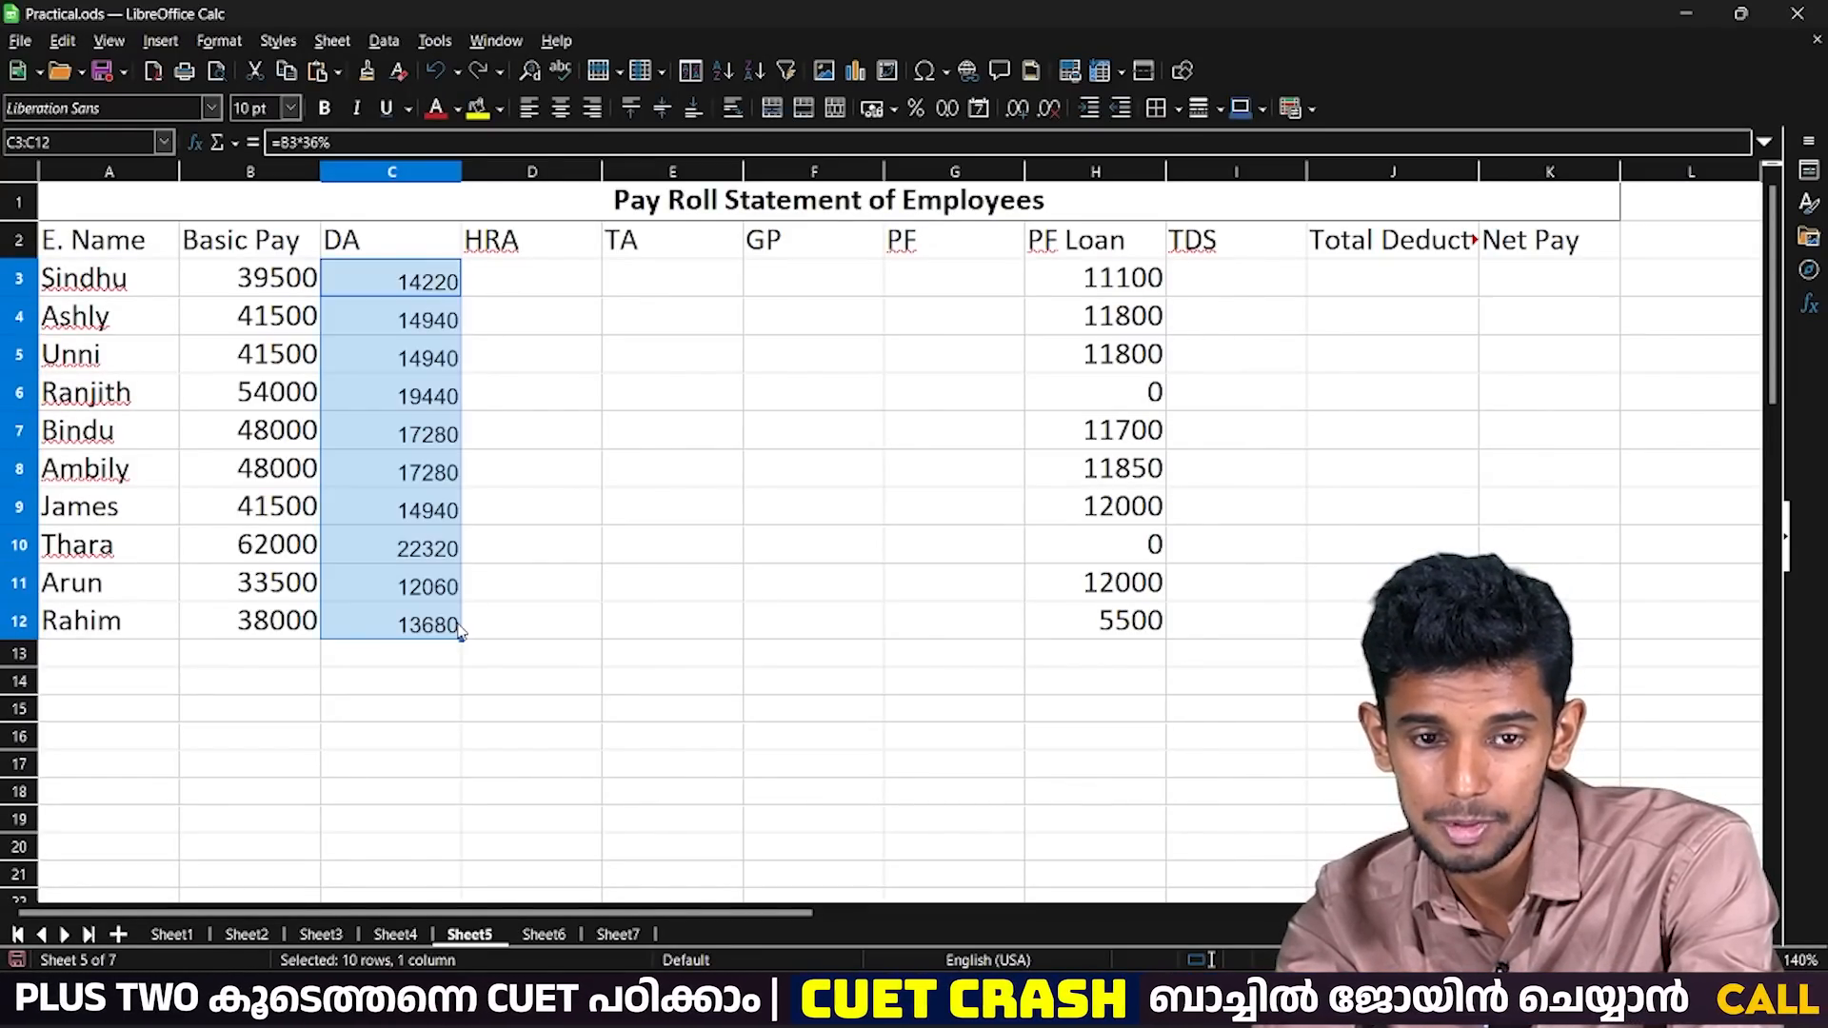
left_click(432, 292)
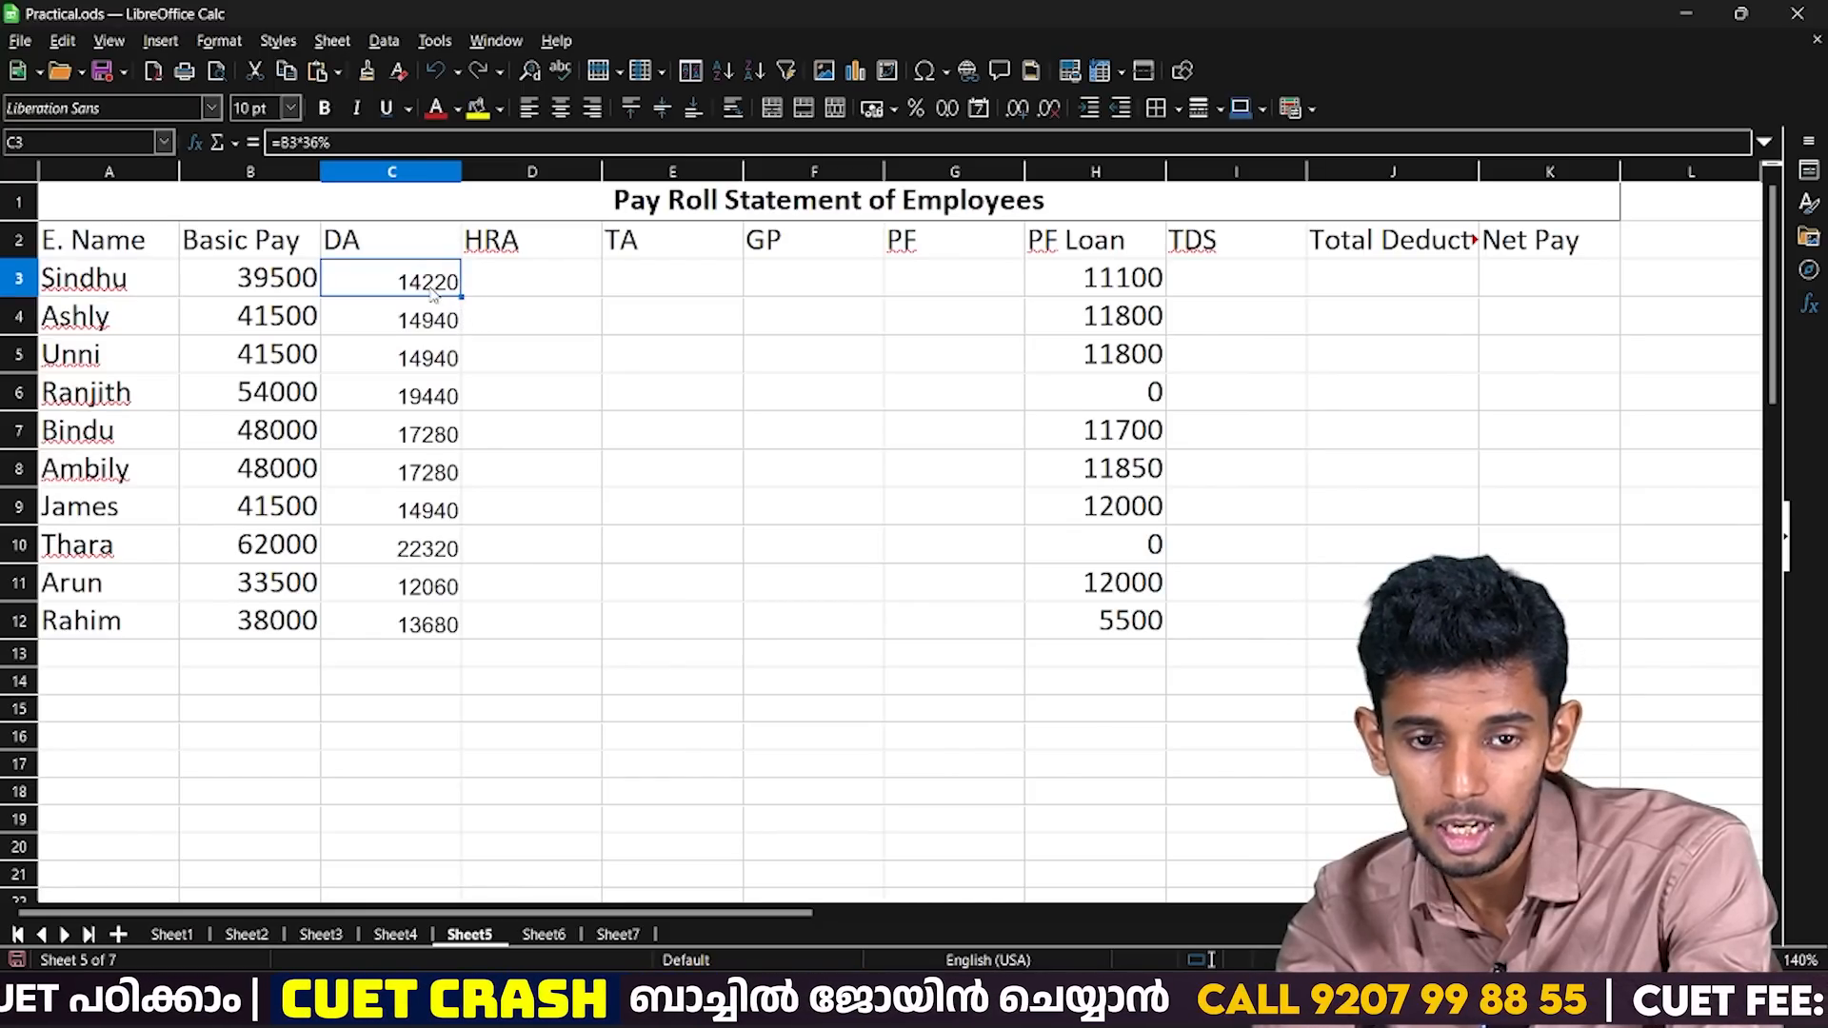
key("shift+Down")
key("shift+Down")
key("shift+Down")
key("shift+Down")
key("shift+Down")
key("shift+Down")
key("shift+Down")
key("shift+Down")
key("shift+Down")
key("shift+Down")
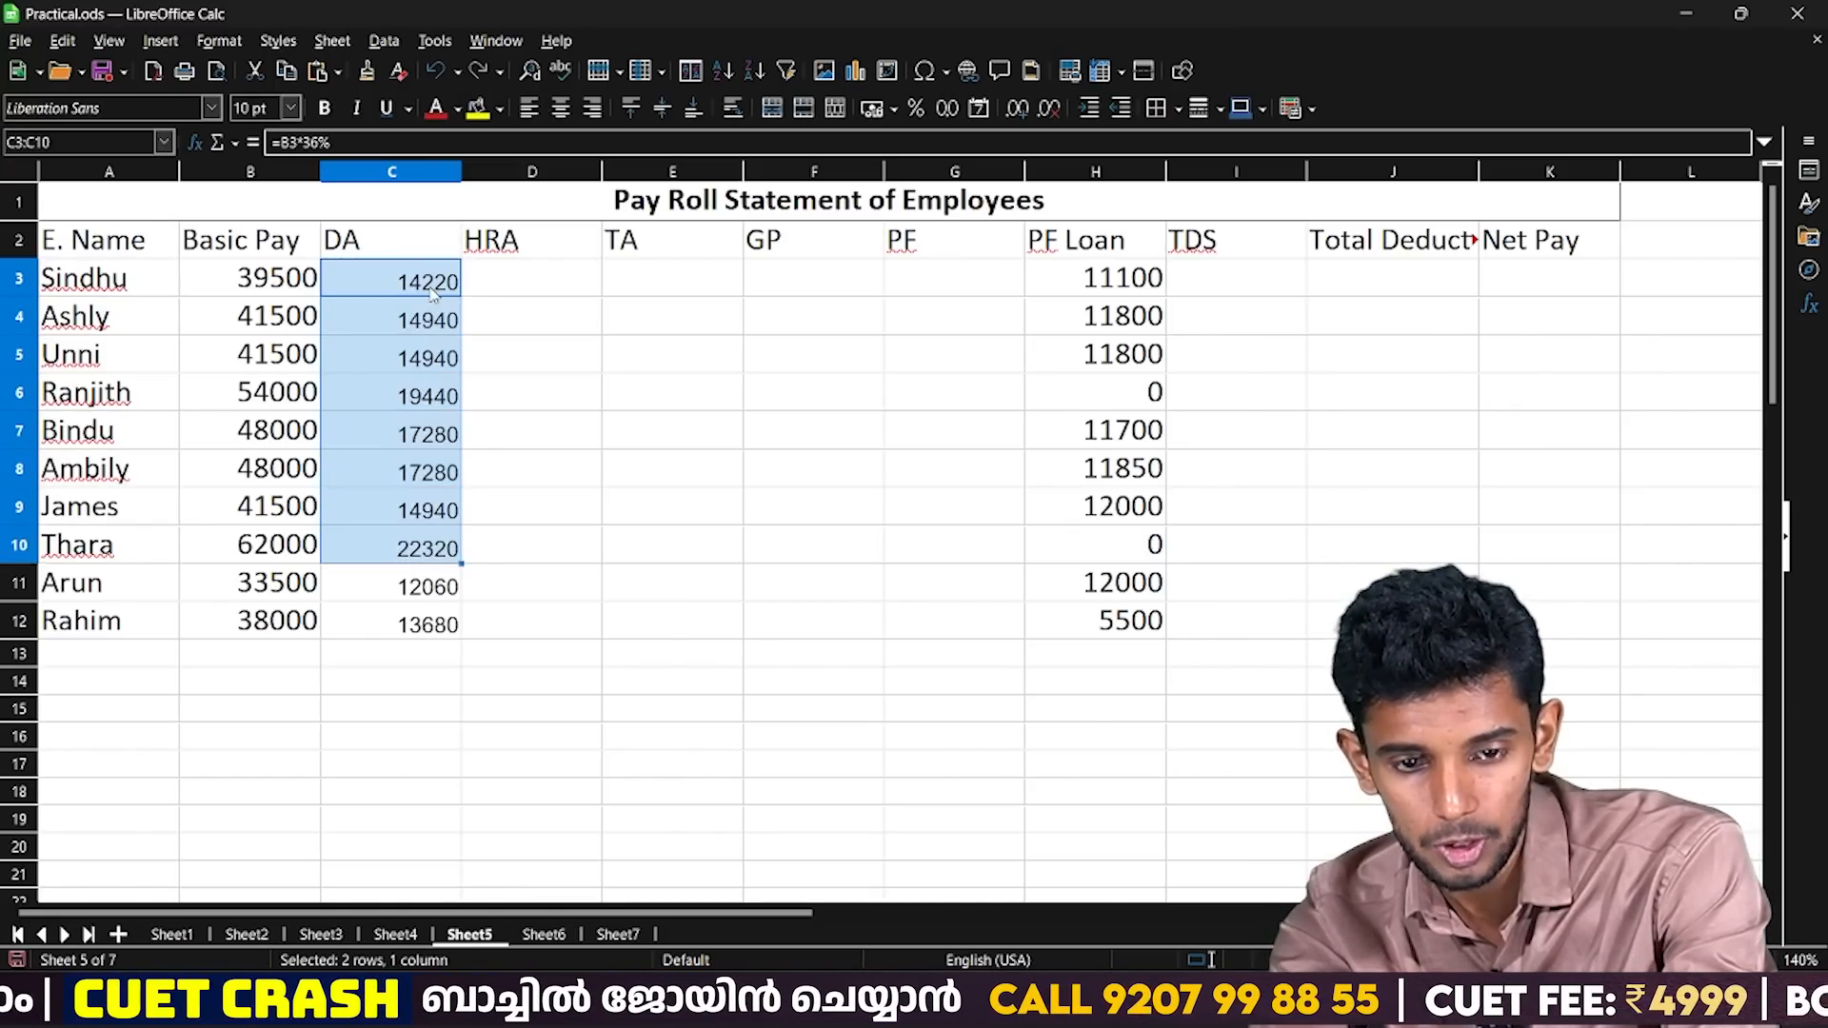
key("shift+Up")
key("ctrl+c")
Clear the filled DA formulas from C4:C12, keeping the one in C3.
key("Down")
key("shift+Down")
key("shift+Down")
key("shift+Down")
key("shift+Down")
key("shift+Down")
key("shift+Down")
key("shift+Down")
key("shift+Down")
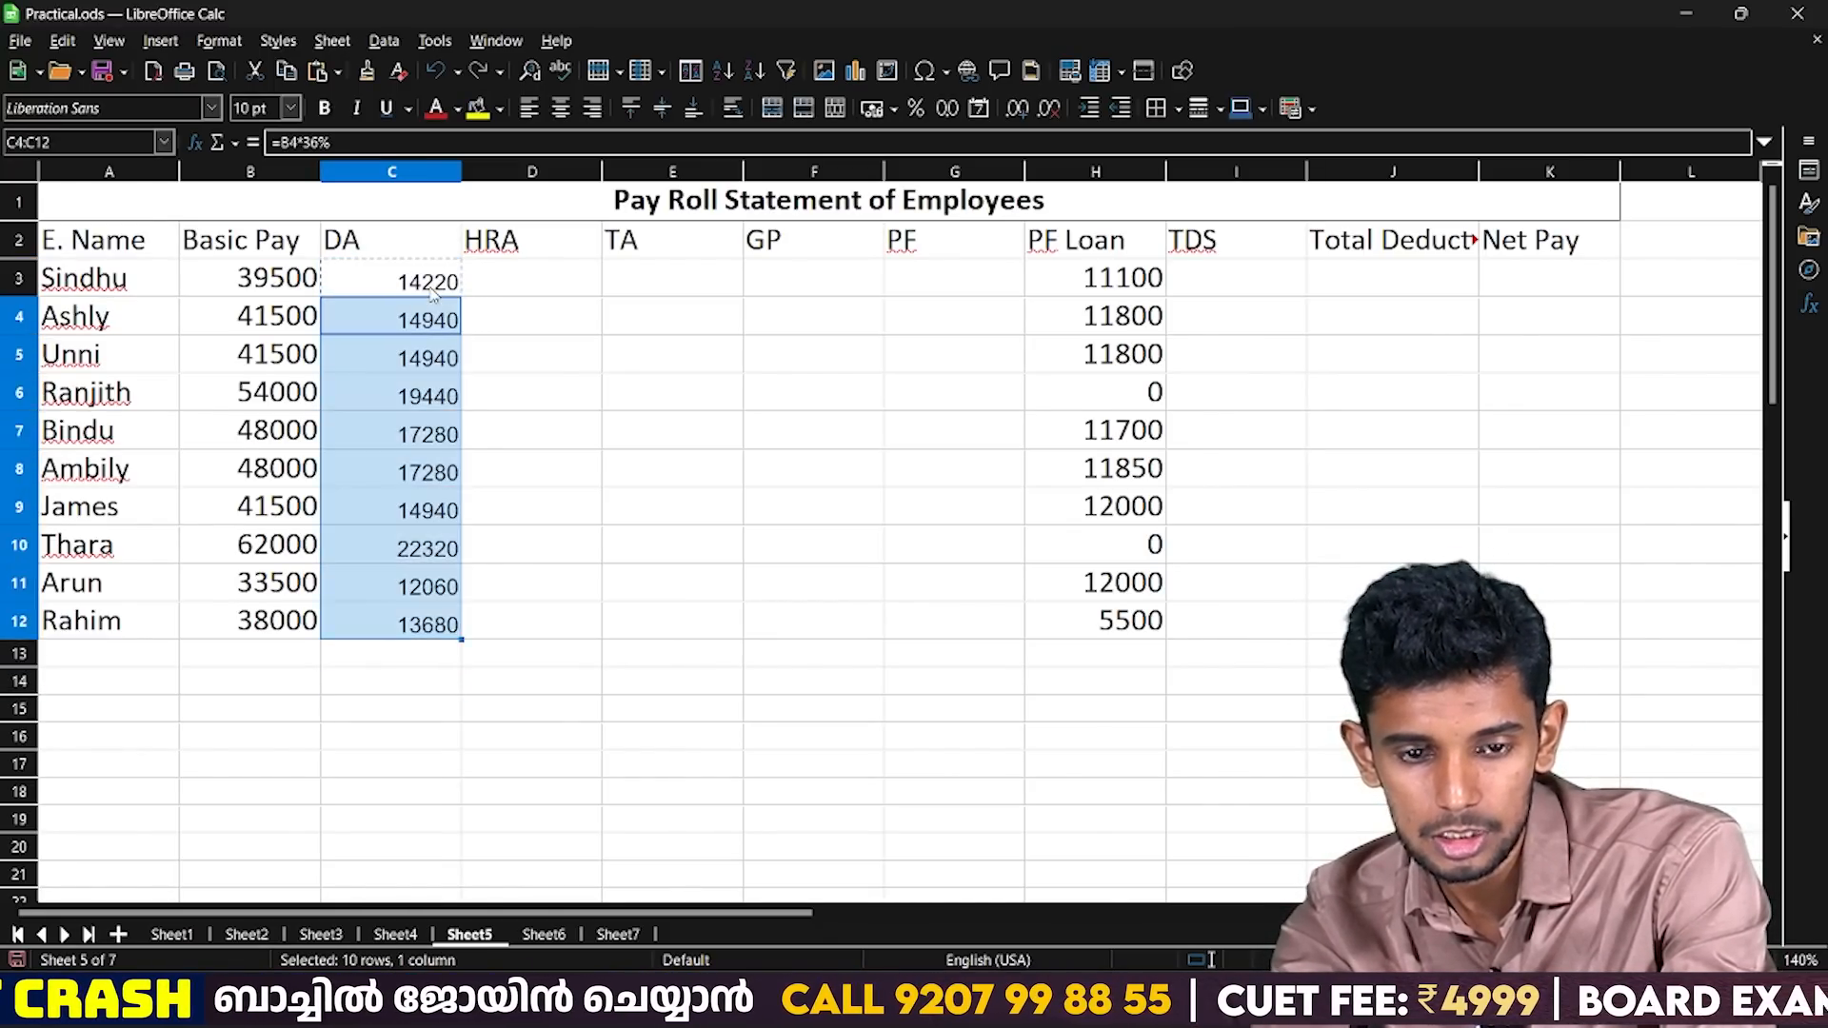
key("BackSpace")
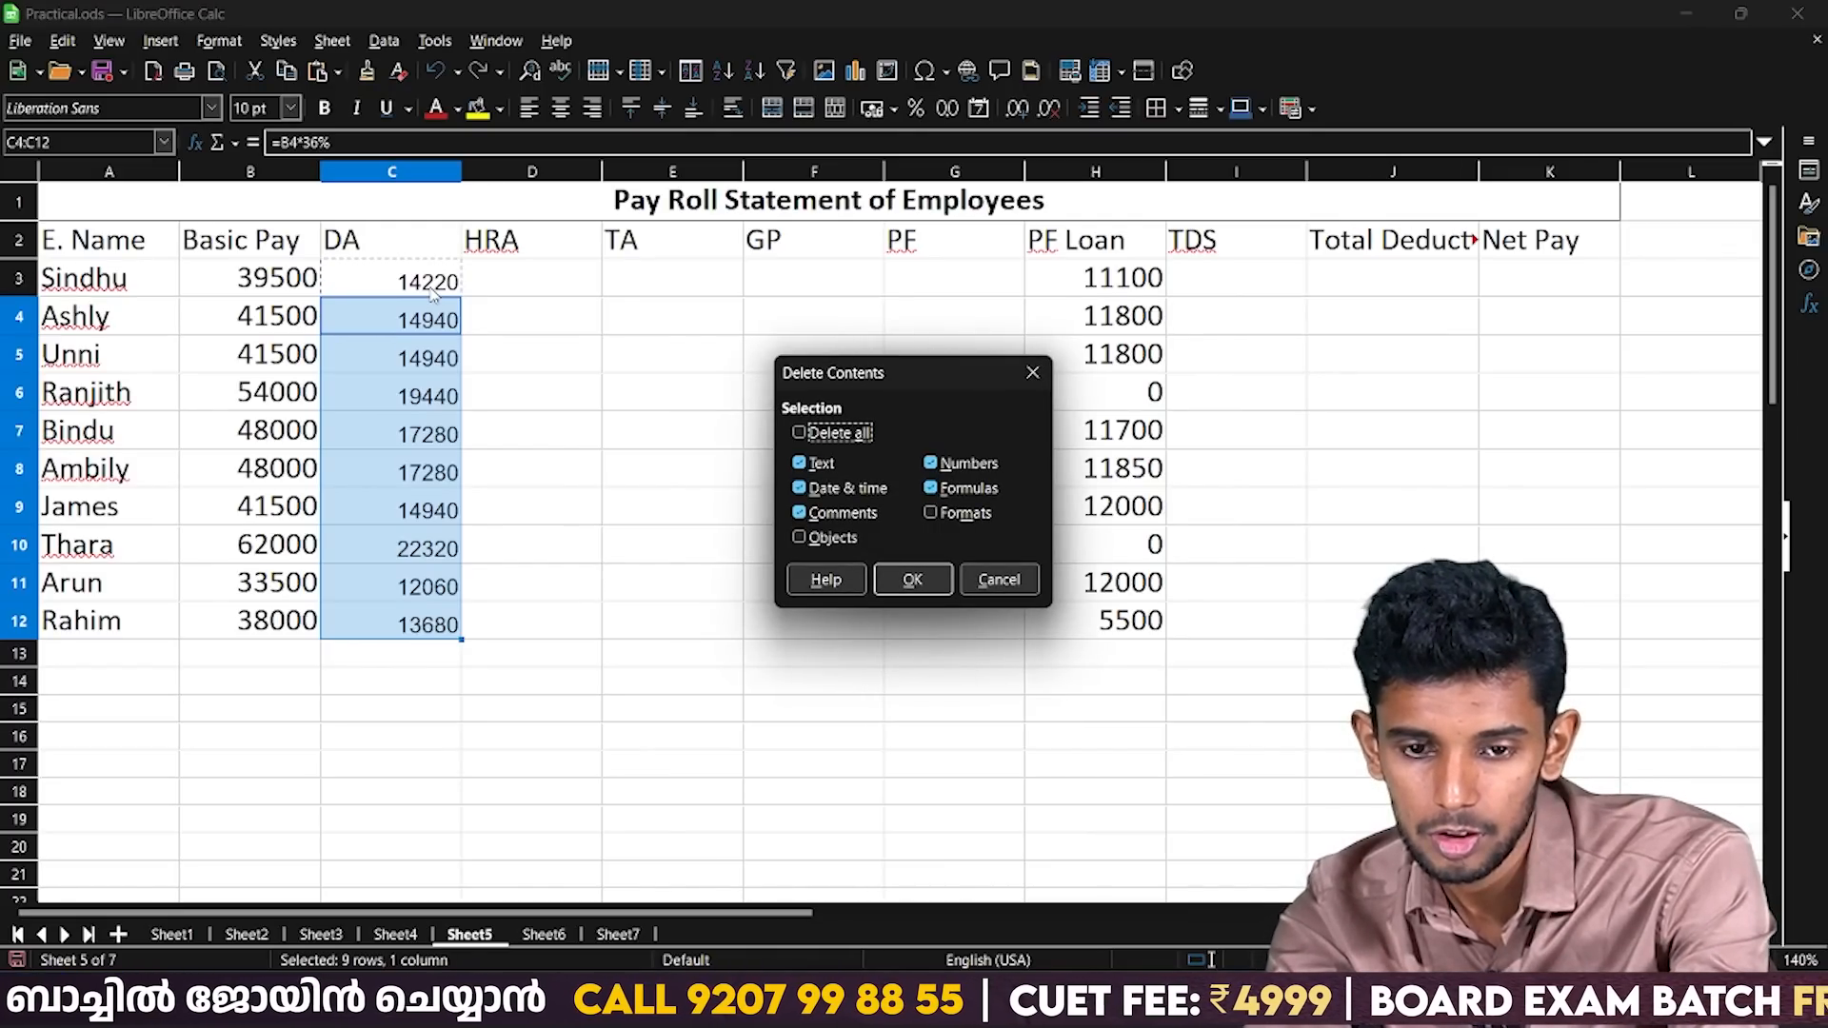
key("Escape")
key("BackSpace")
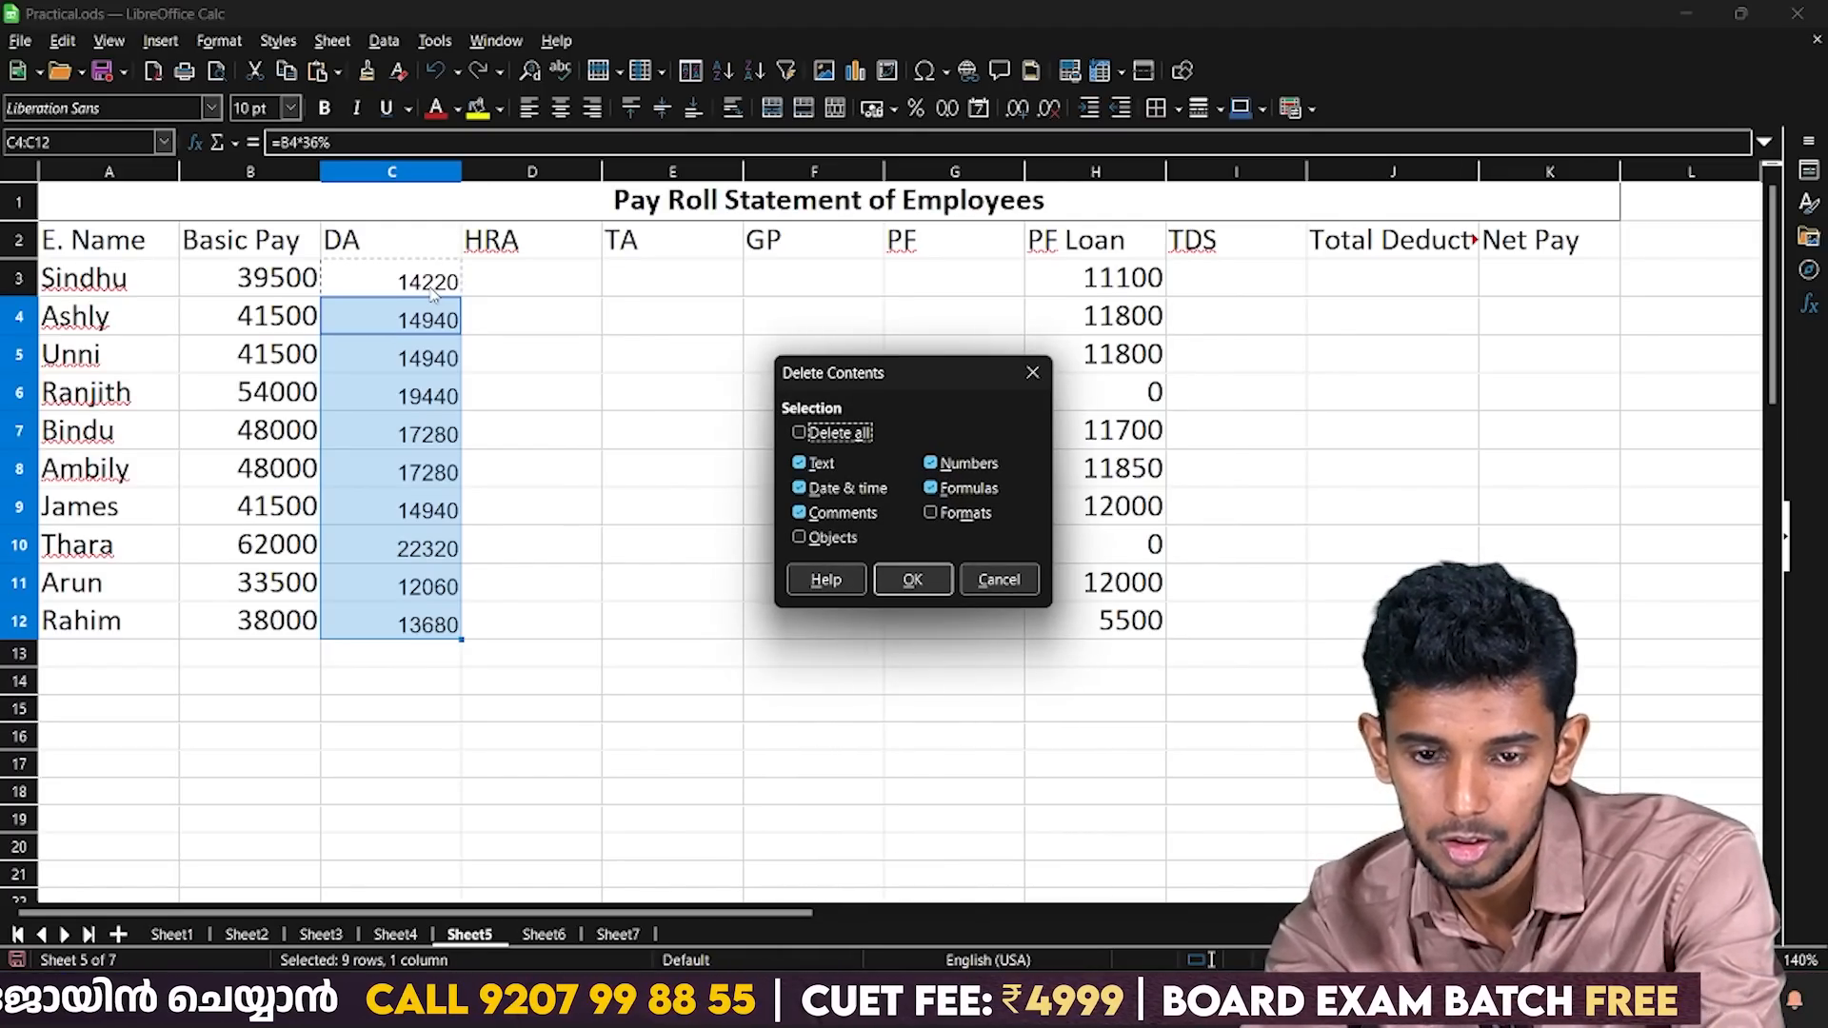
key("Return")
Copy the DA formula from C3 and paste it into C4:C12.
left_click(433, 293)
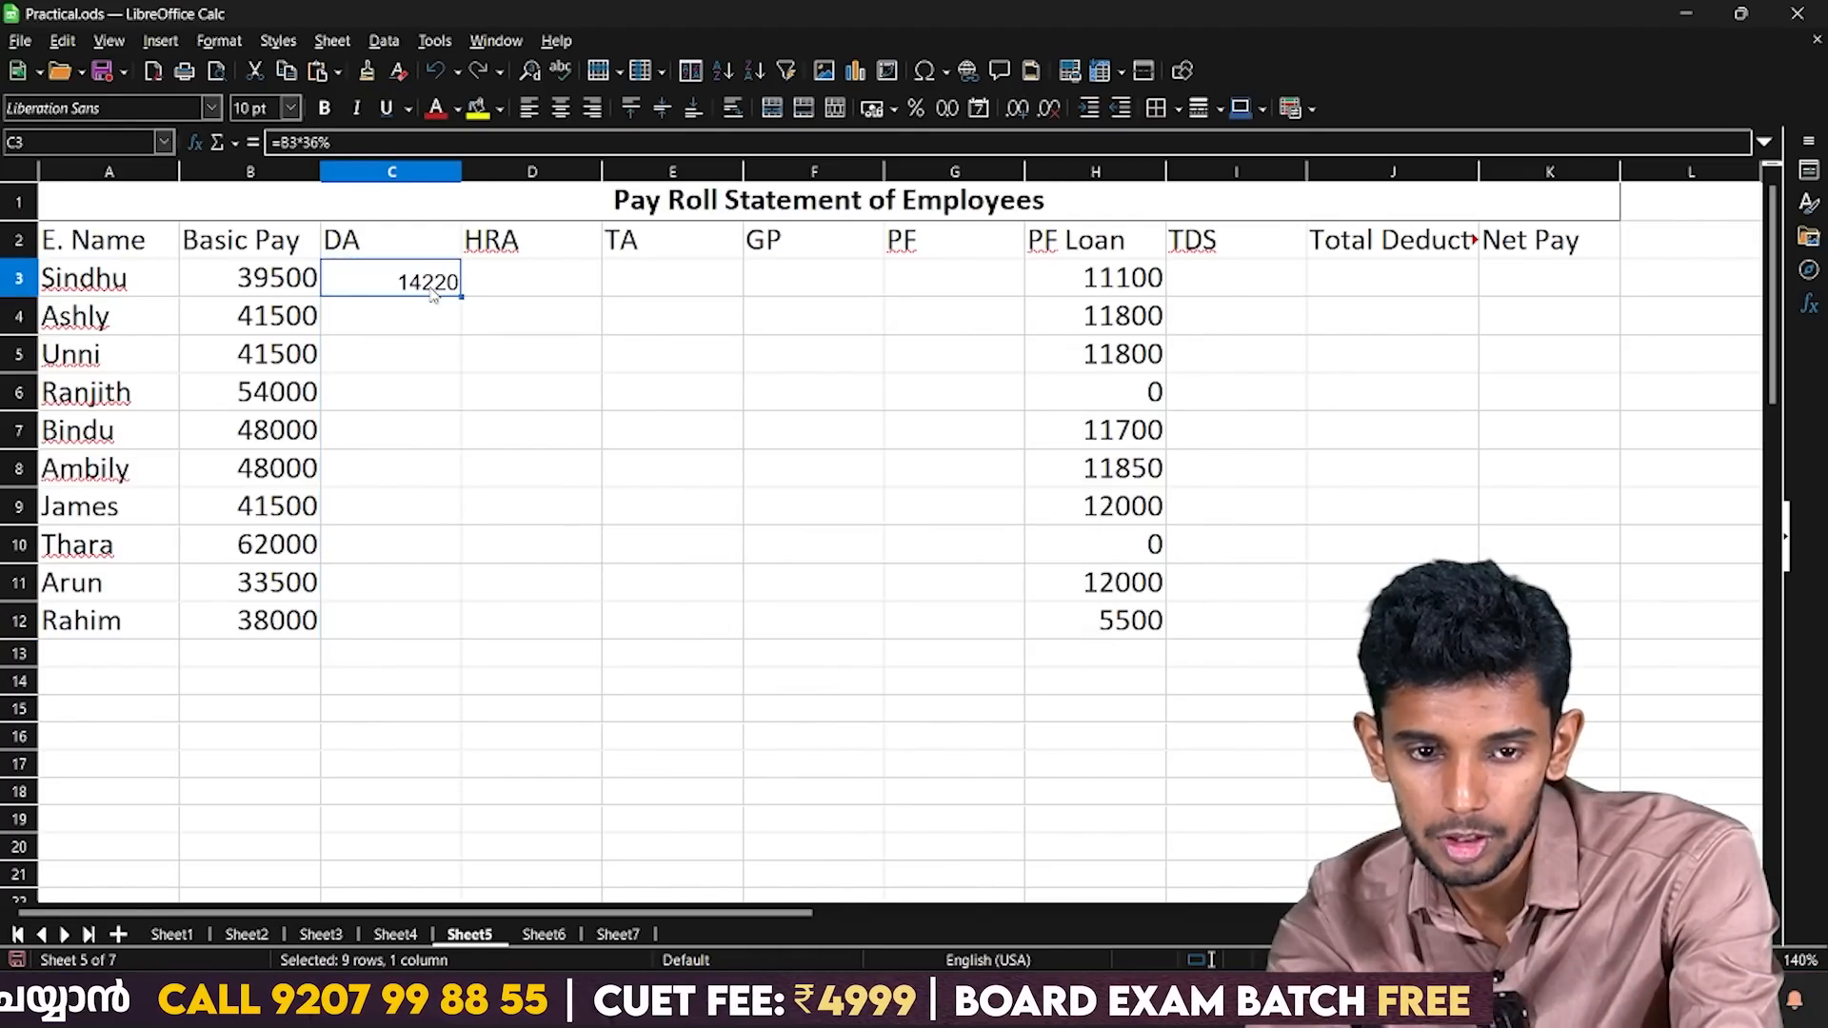
key("Down")
key("shift+Down")
key("shift+Down")
key("shift+Down")
key("shift+Down")
key("shift+Down")
key("shift+Down")
key("shift+Down")
key("shift+Down")
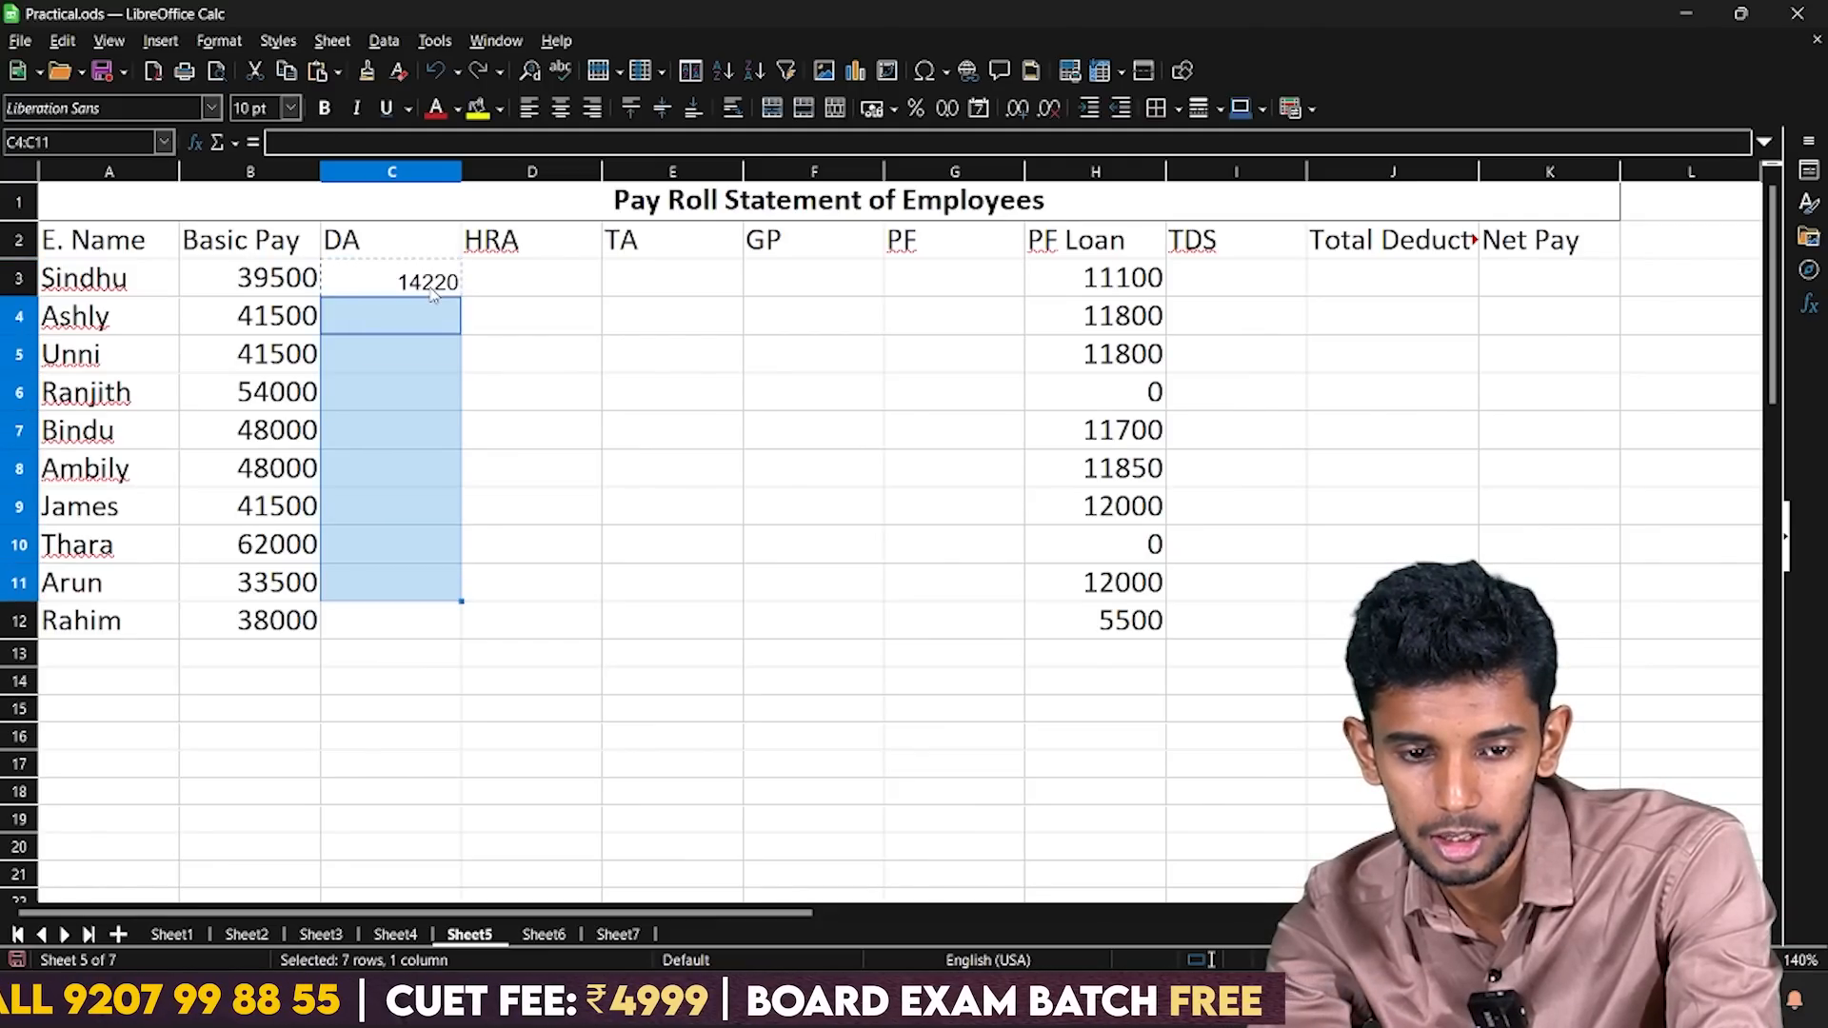
key("ctrl+v")
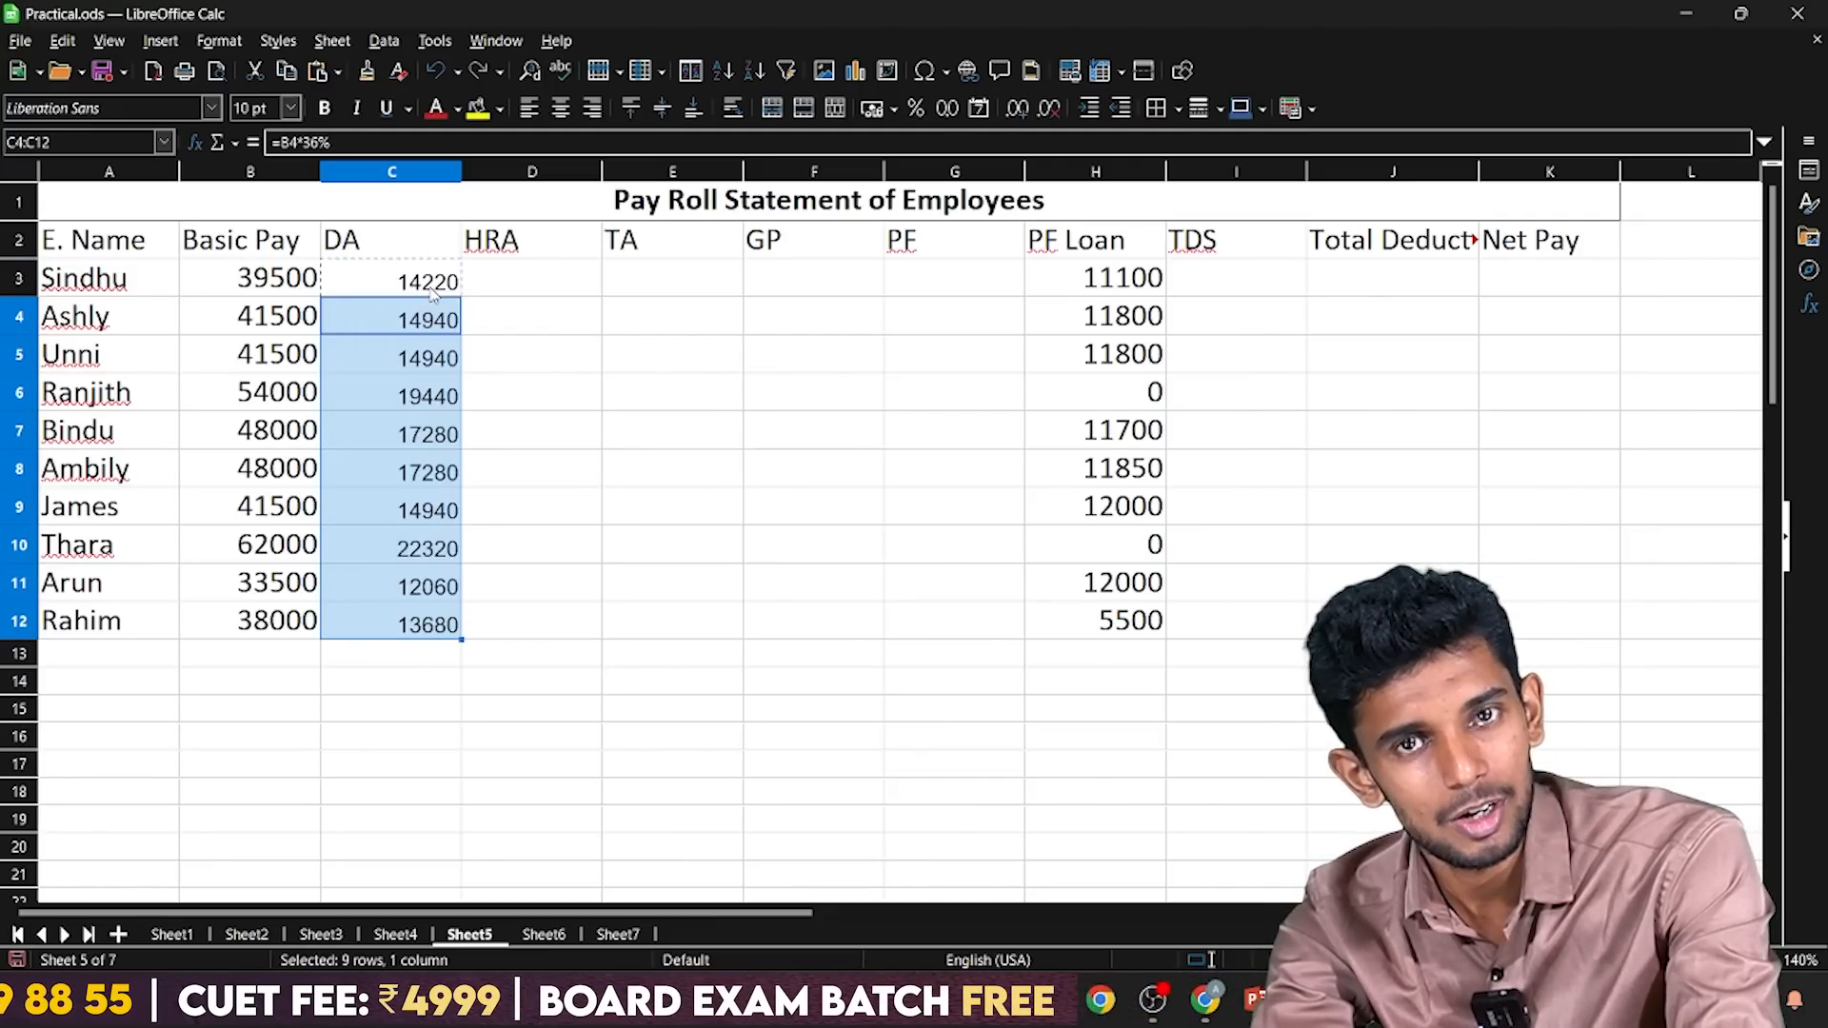
Delete the pasted DA formulas from C4:C12.
key("Up")
key("Down")
key("Up")
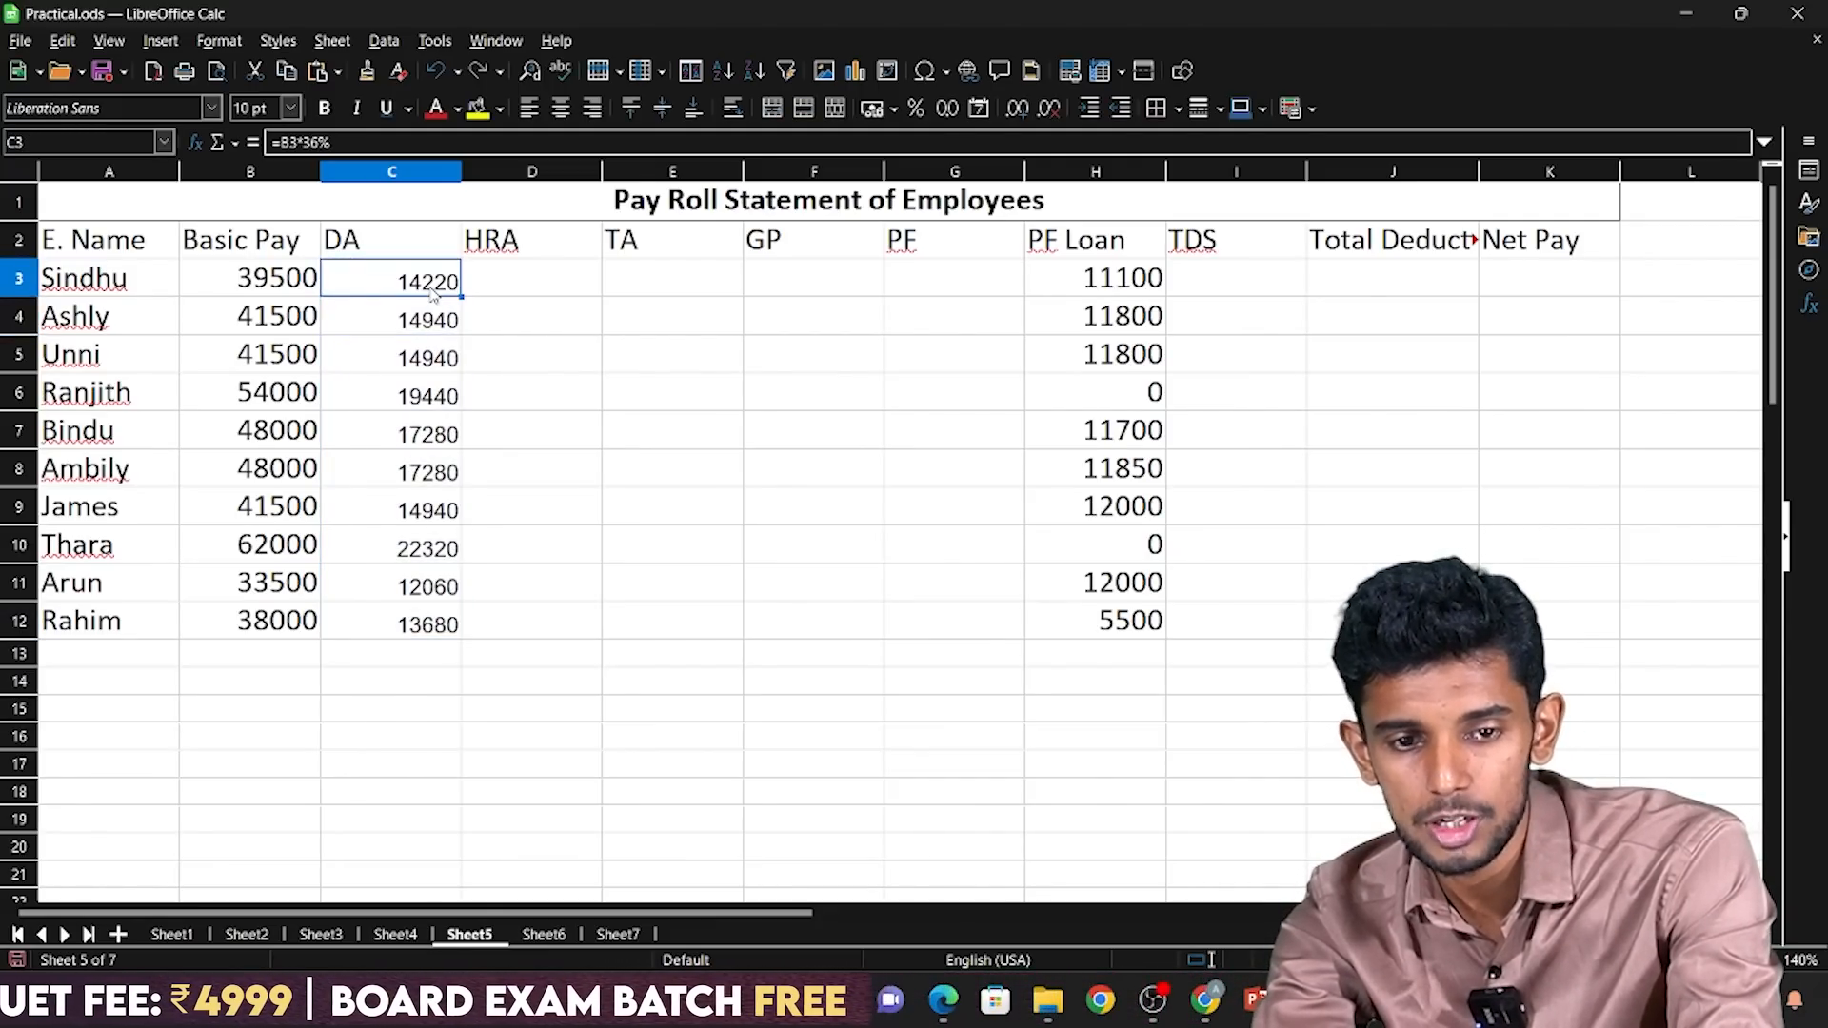
key("Down")
key("shift+Down")
key("shift+Down")
key("shift+Down")
key("shift+Down")
key("shift+Down")
key("shift+Down")
key("shift+Down")
key("shift+Down")
key("BackSpace")
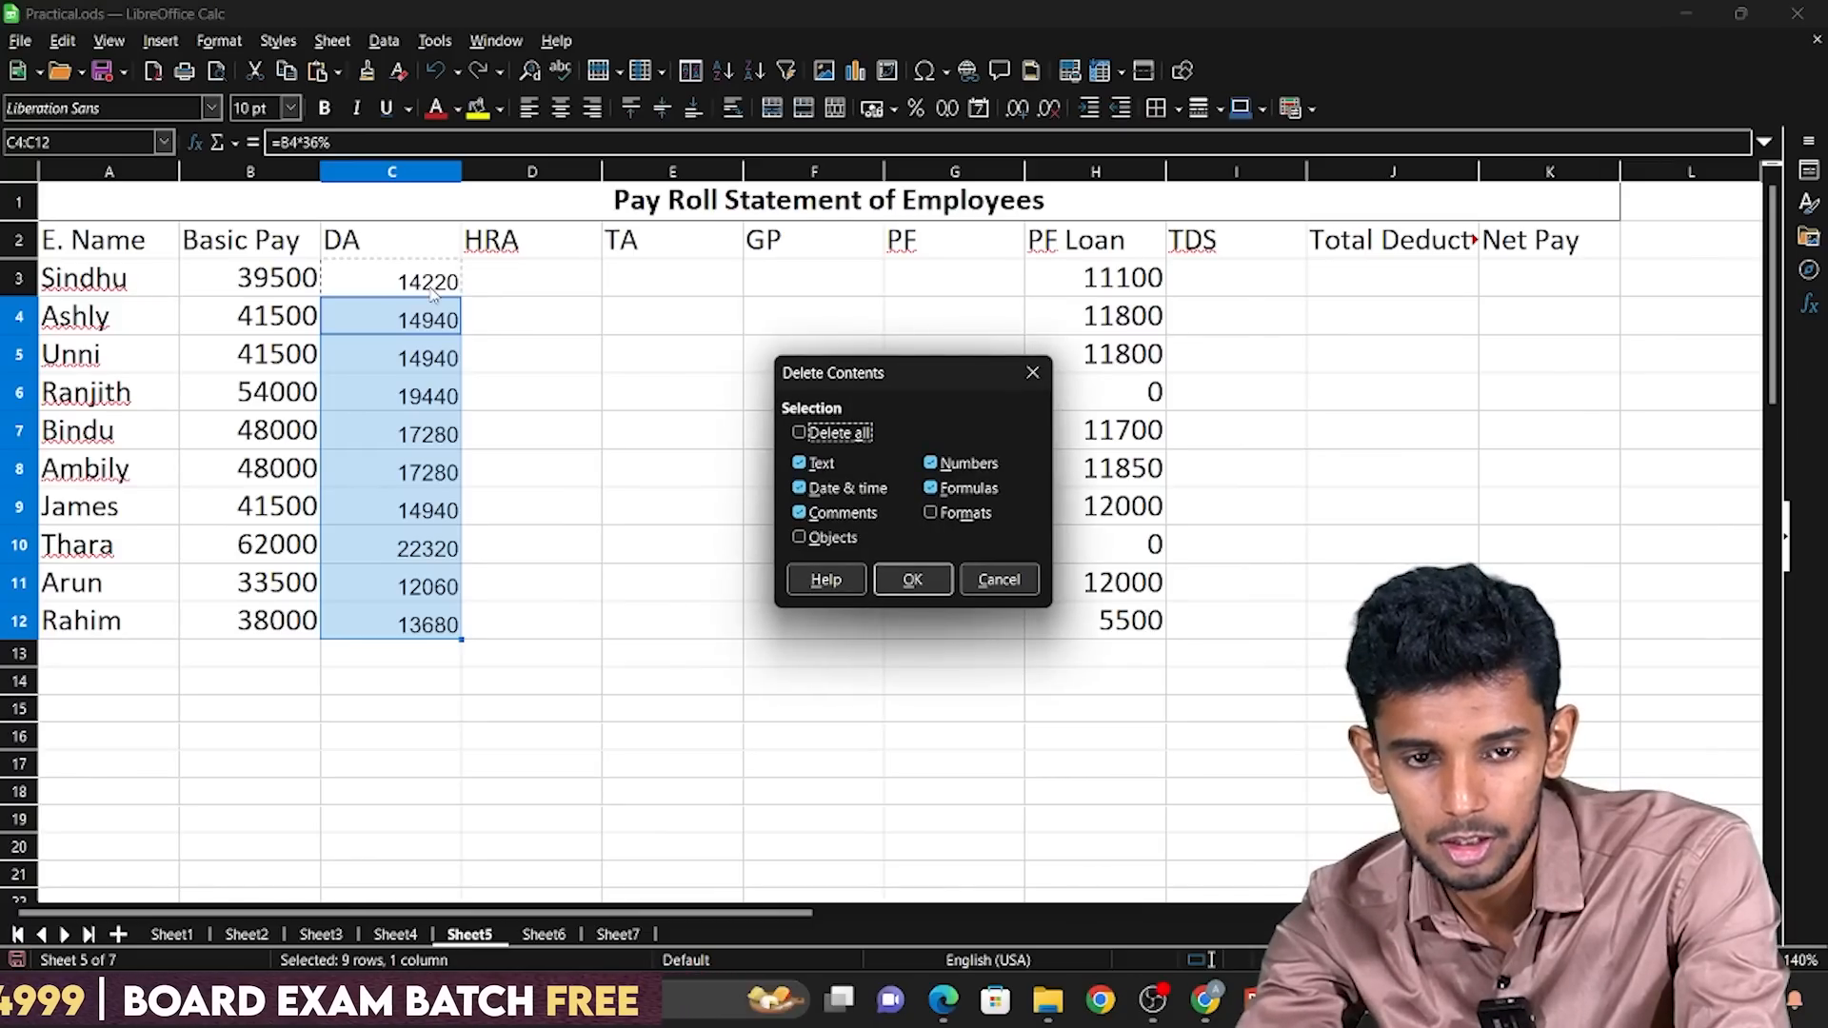
key("Return")
Use Fill Down to copy the DA formula from C3 through C12.
key("Up")
key("shift+Down")
key("shift+Down")
key("shift+Down")
key("shift+Down")
key("shift+Down")
key("shift+Down")
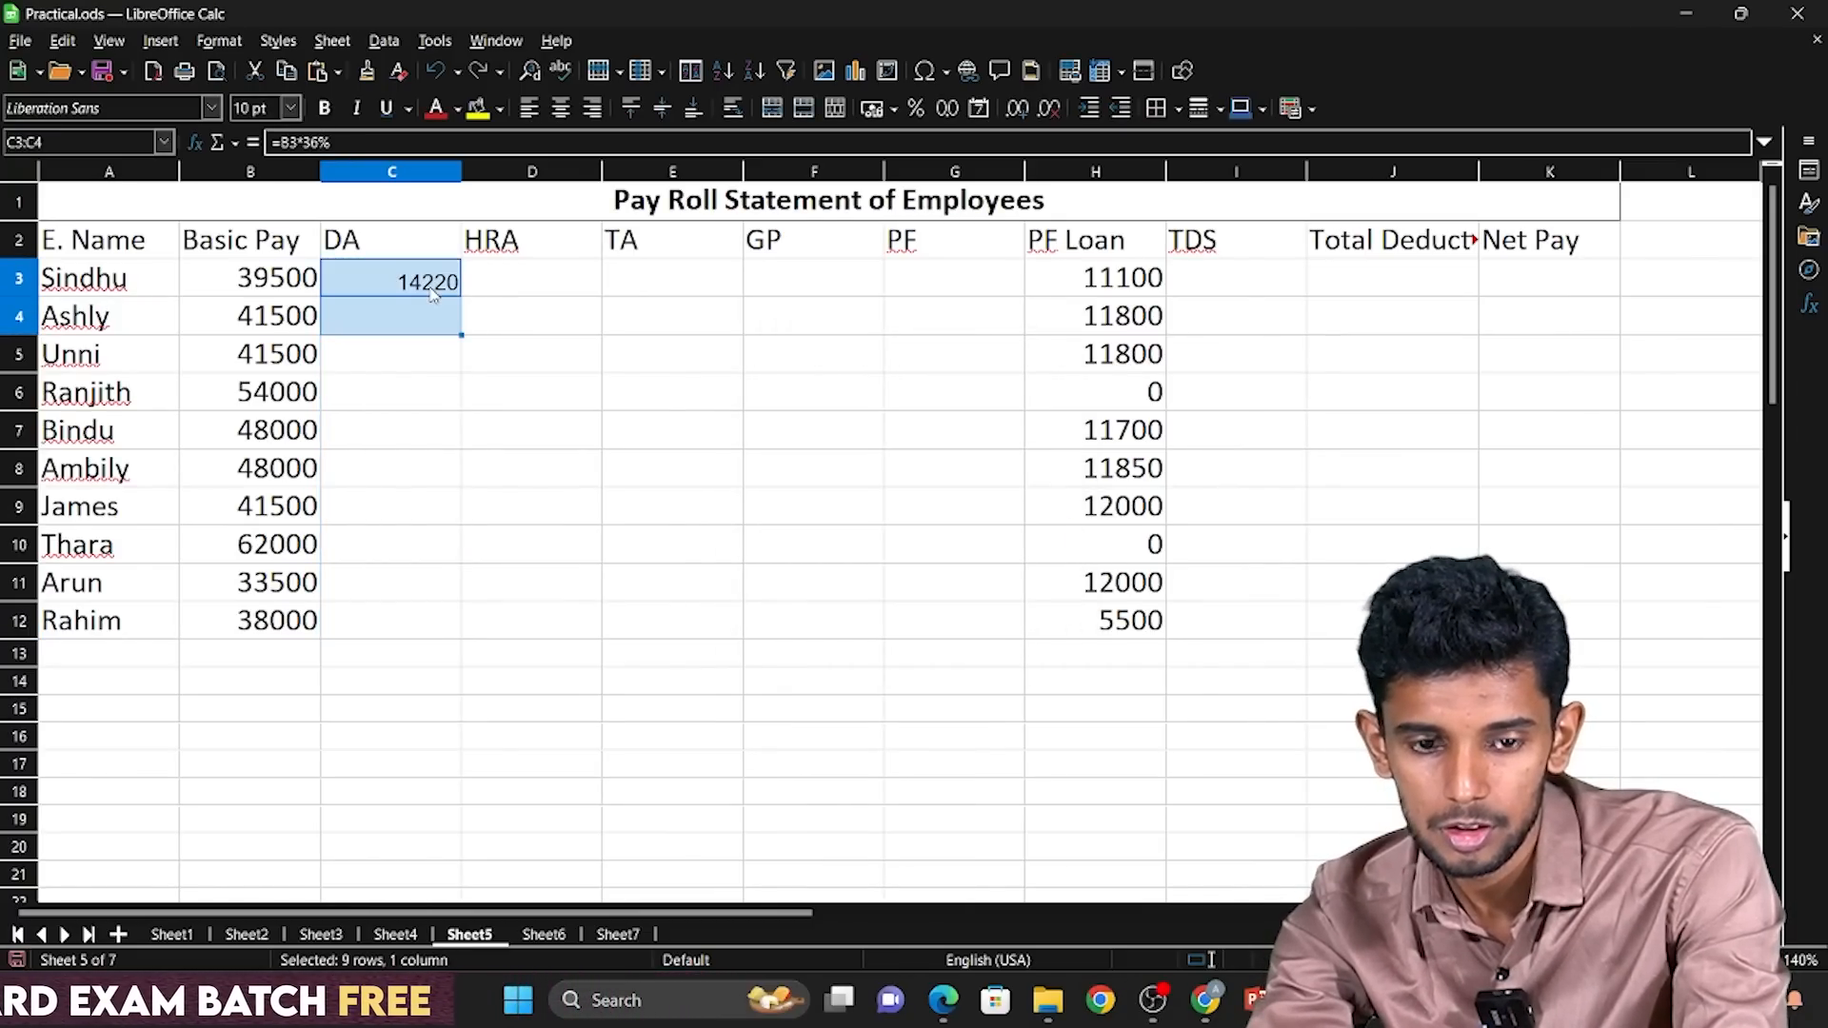
key("shift+Down")
key("shift+Down")
key("shift+Down")
key("ctrl+d")
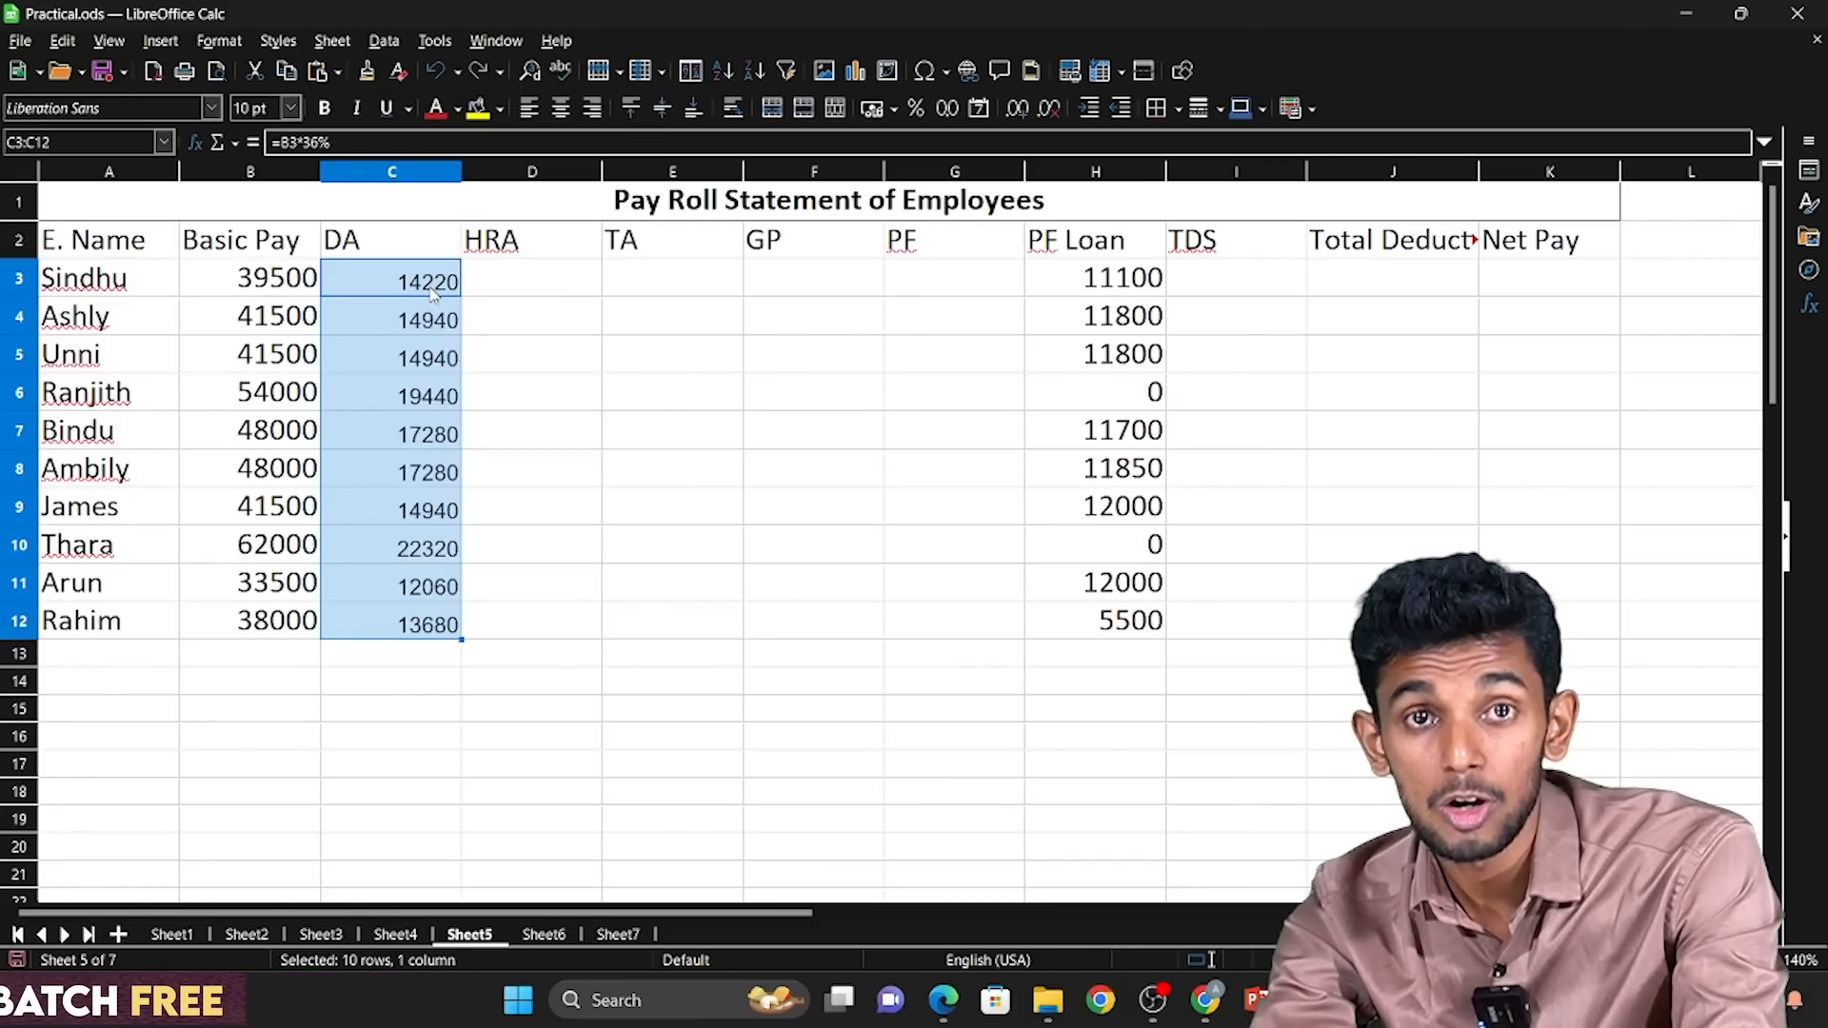
Start an IF formula for HRA in D3, consulting the Step-7 formula on the slide.
key("Right")
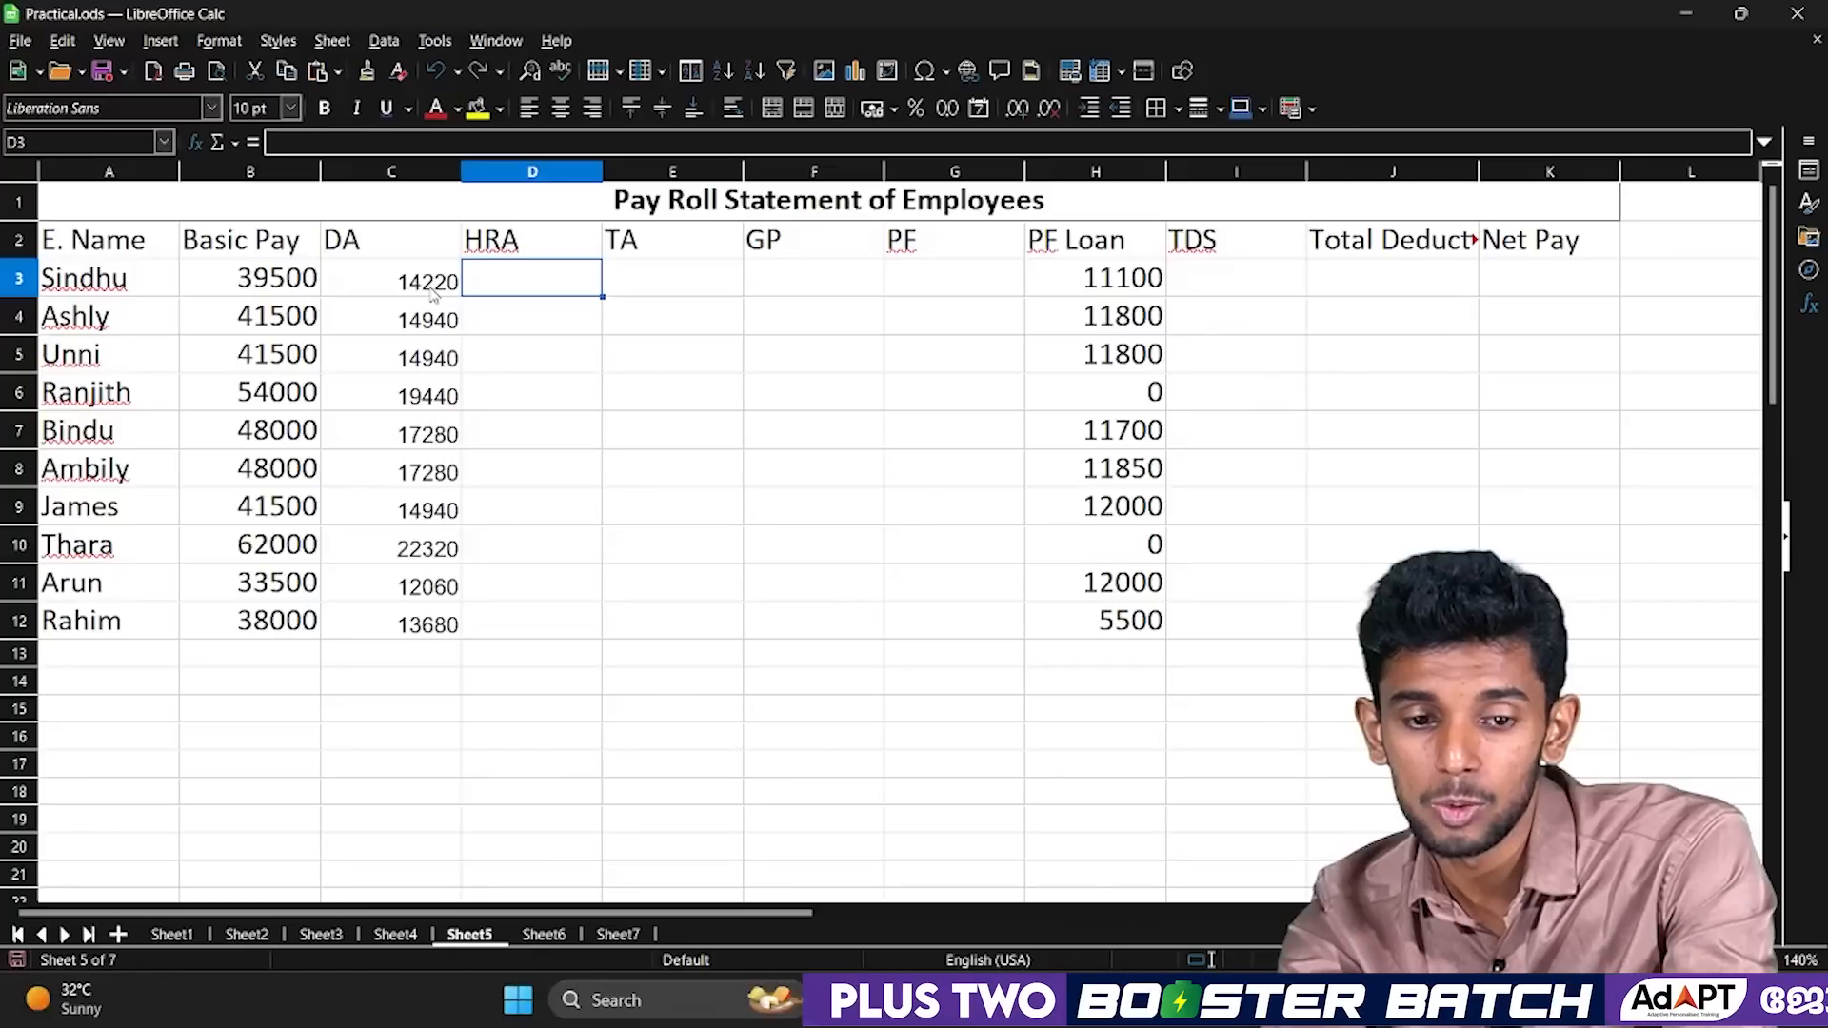
key("Right")
key("Left")
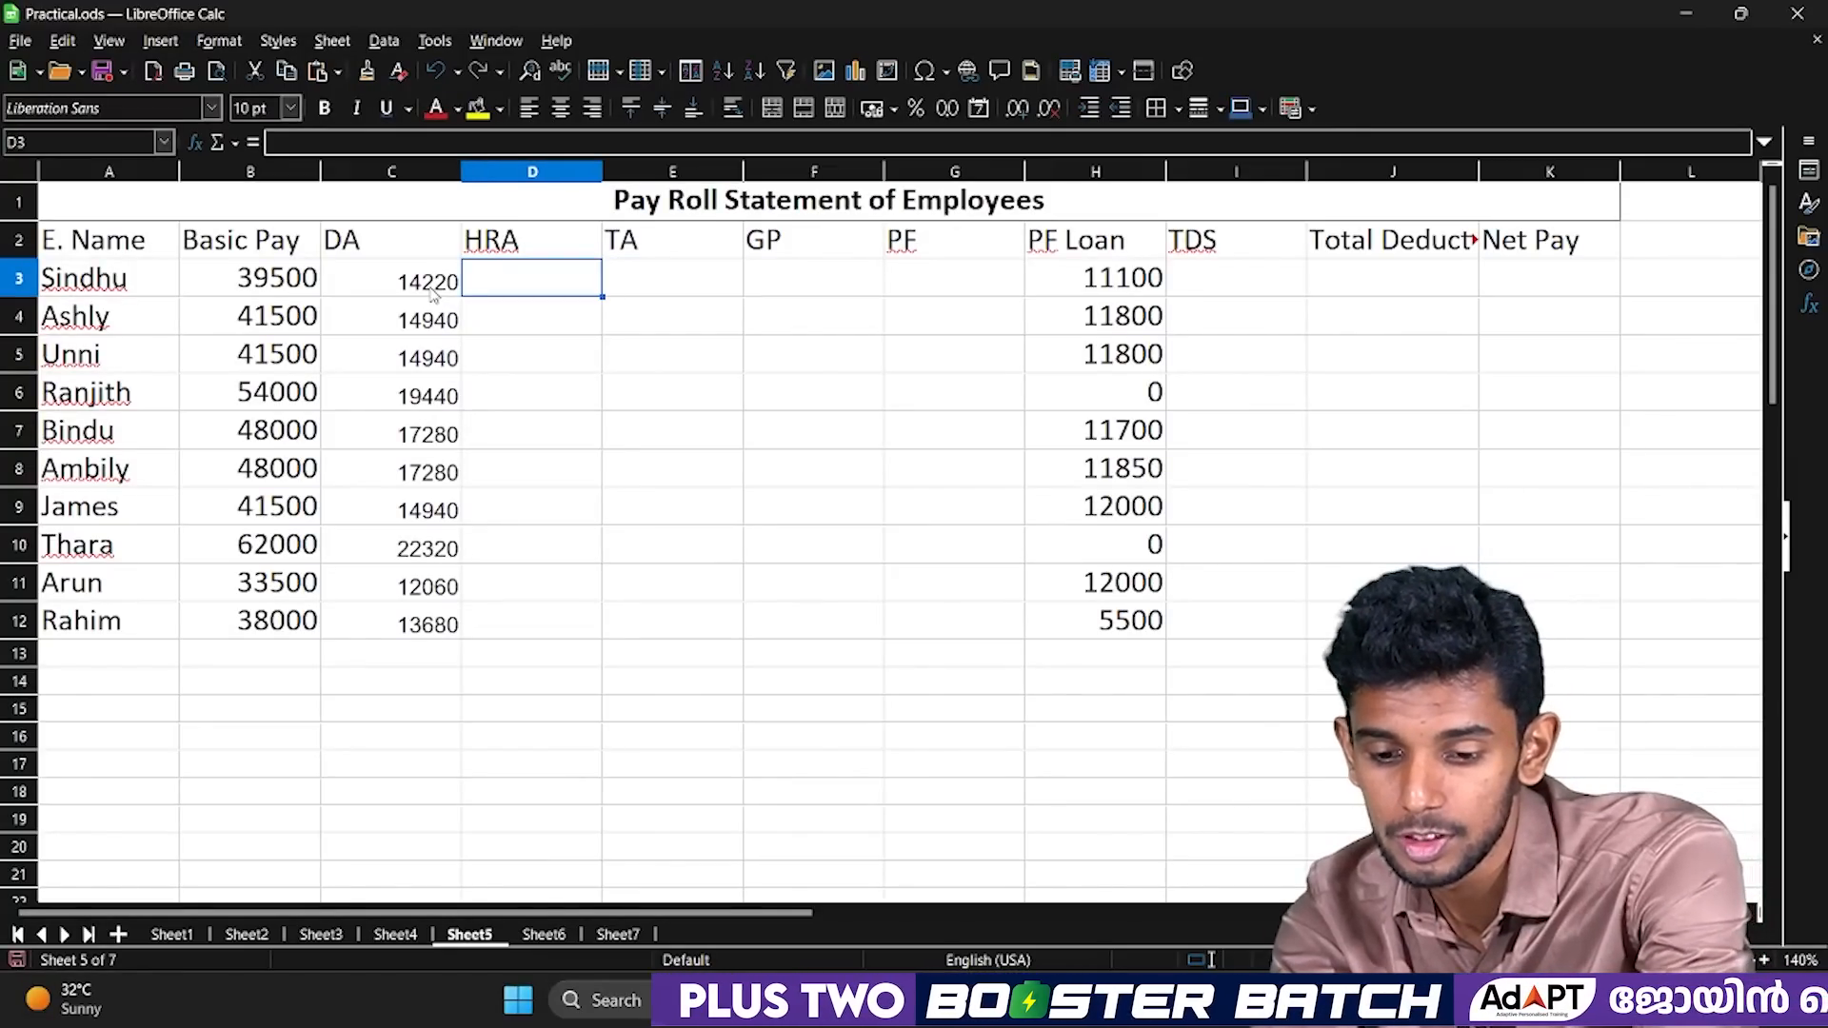
type("=")
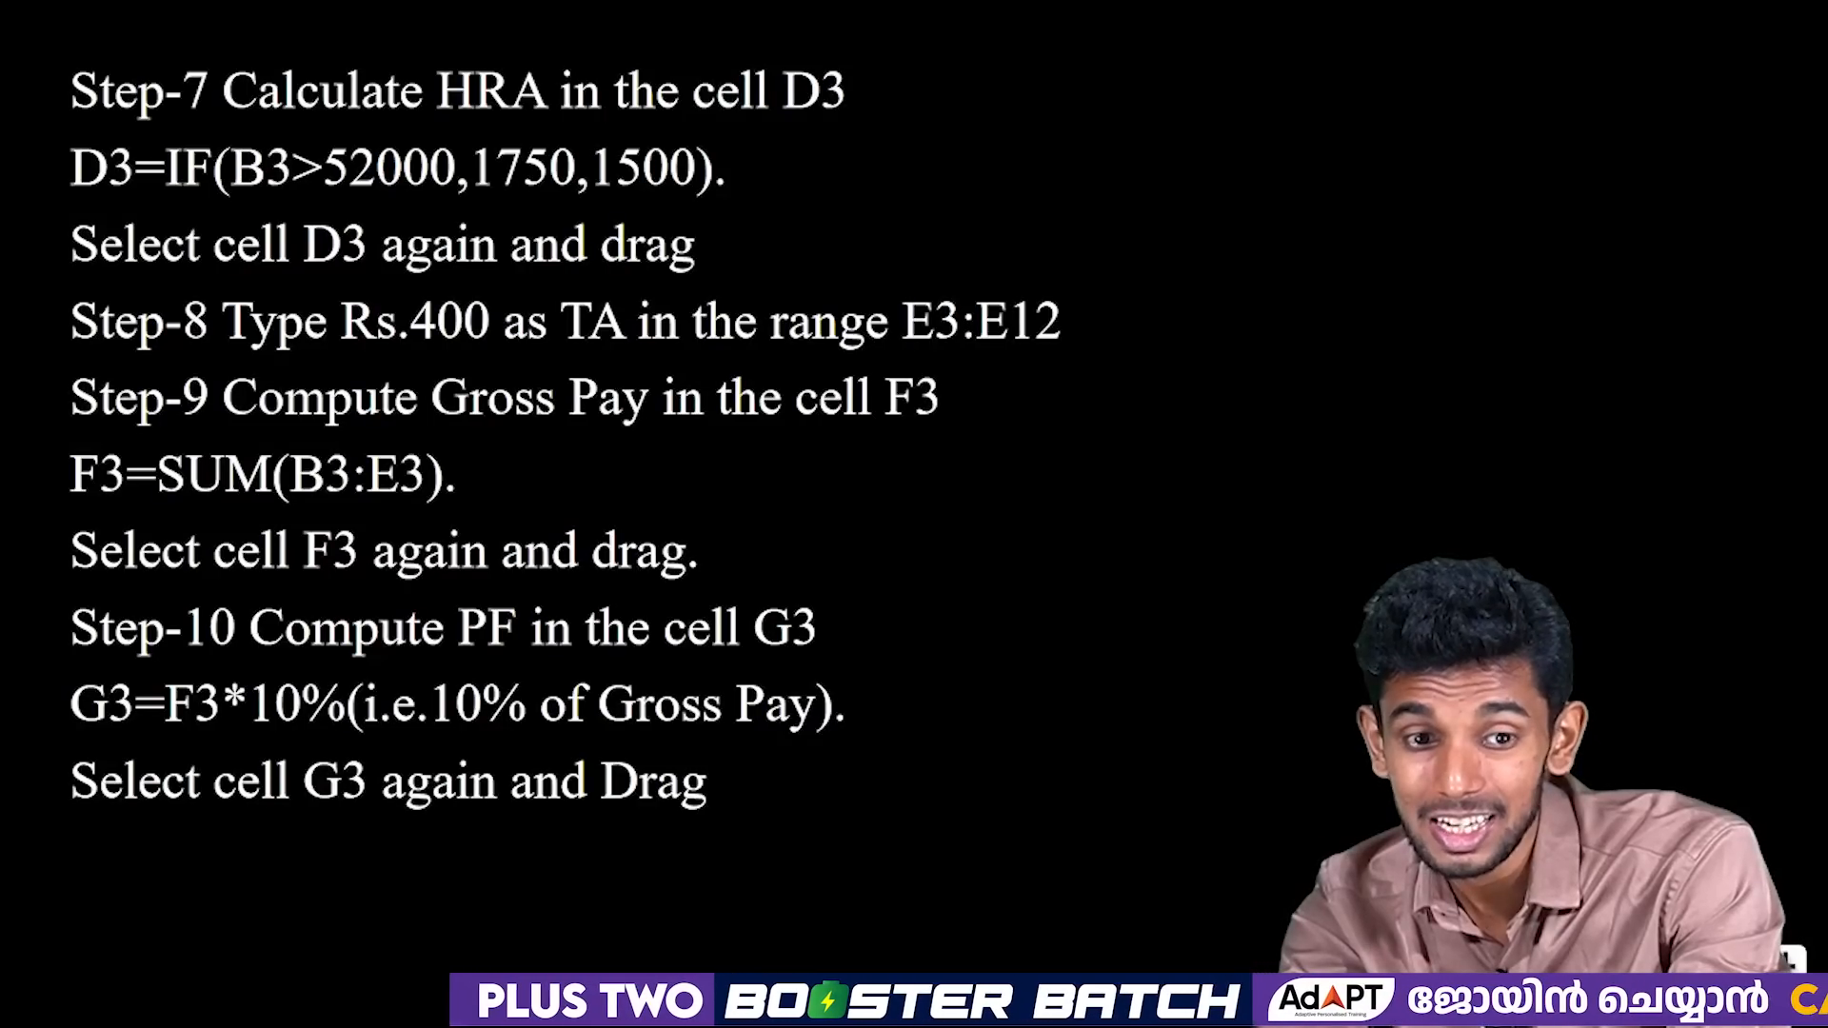
key("alt+Tab")
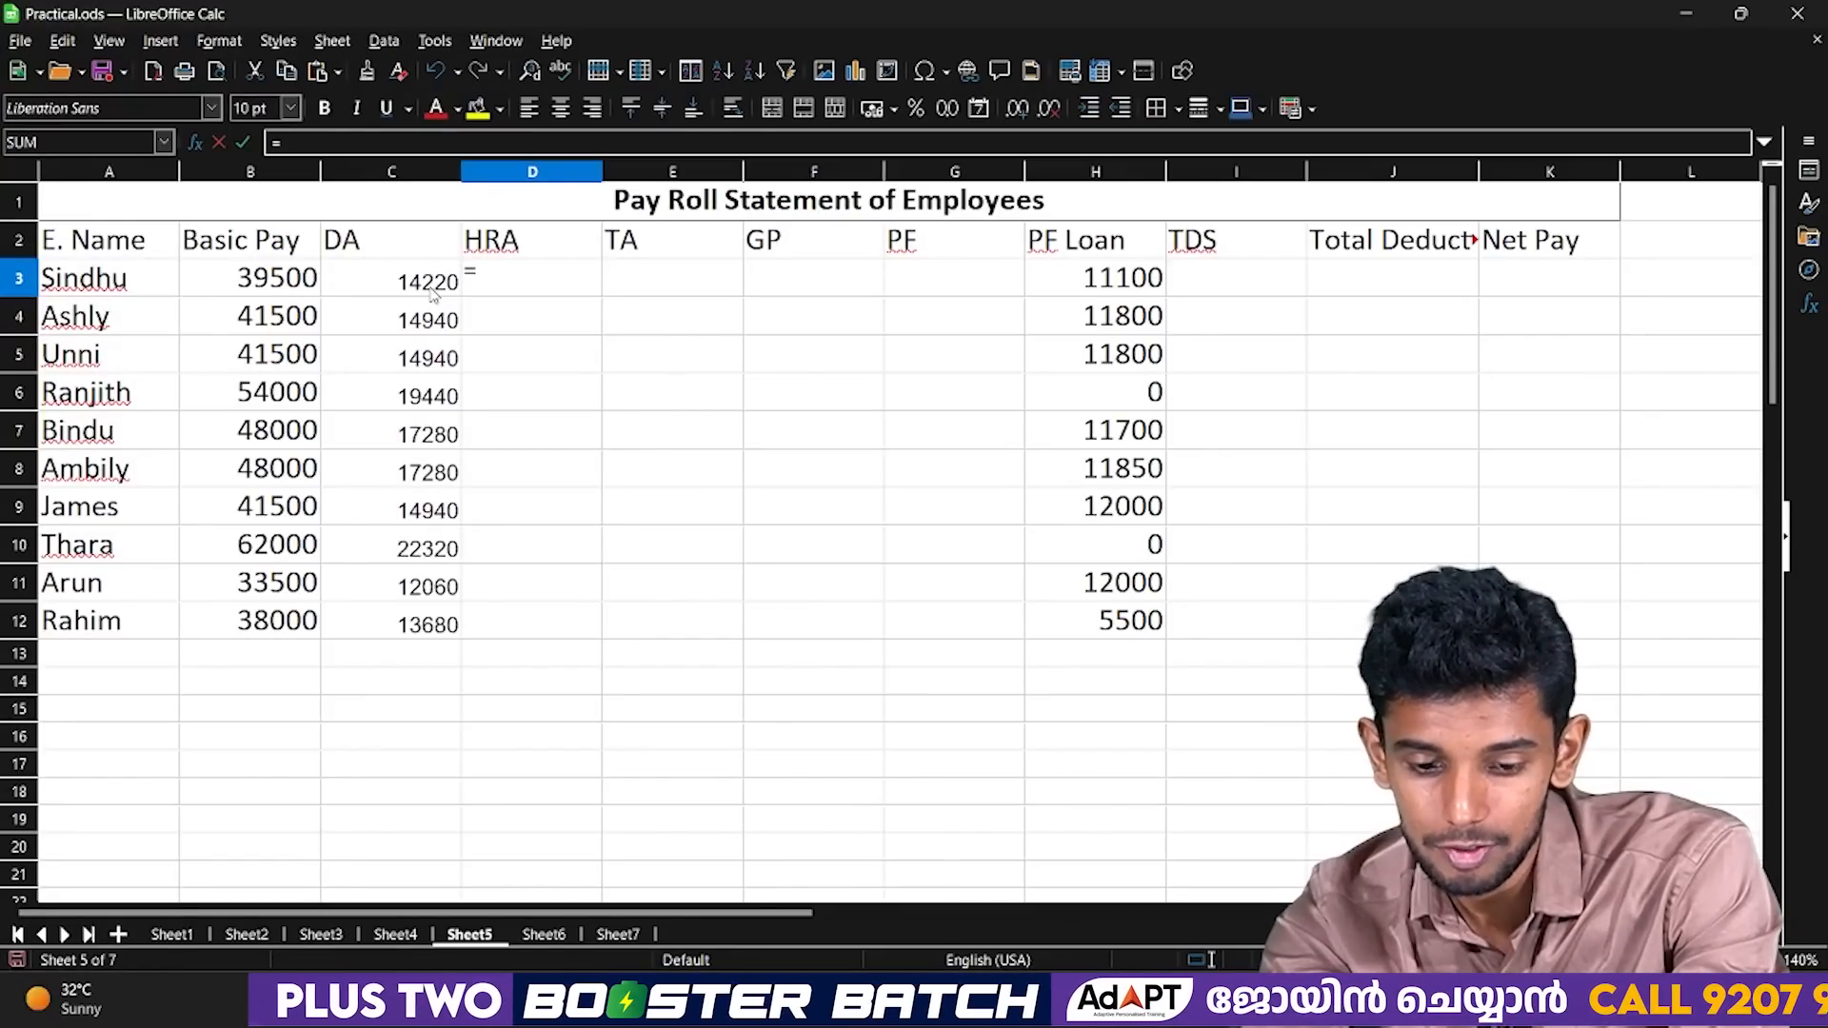
type("if(")
key("alt+Tab")
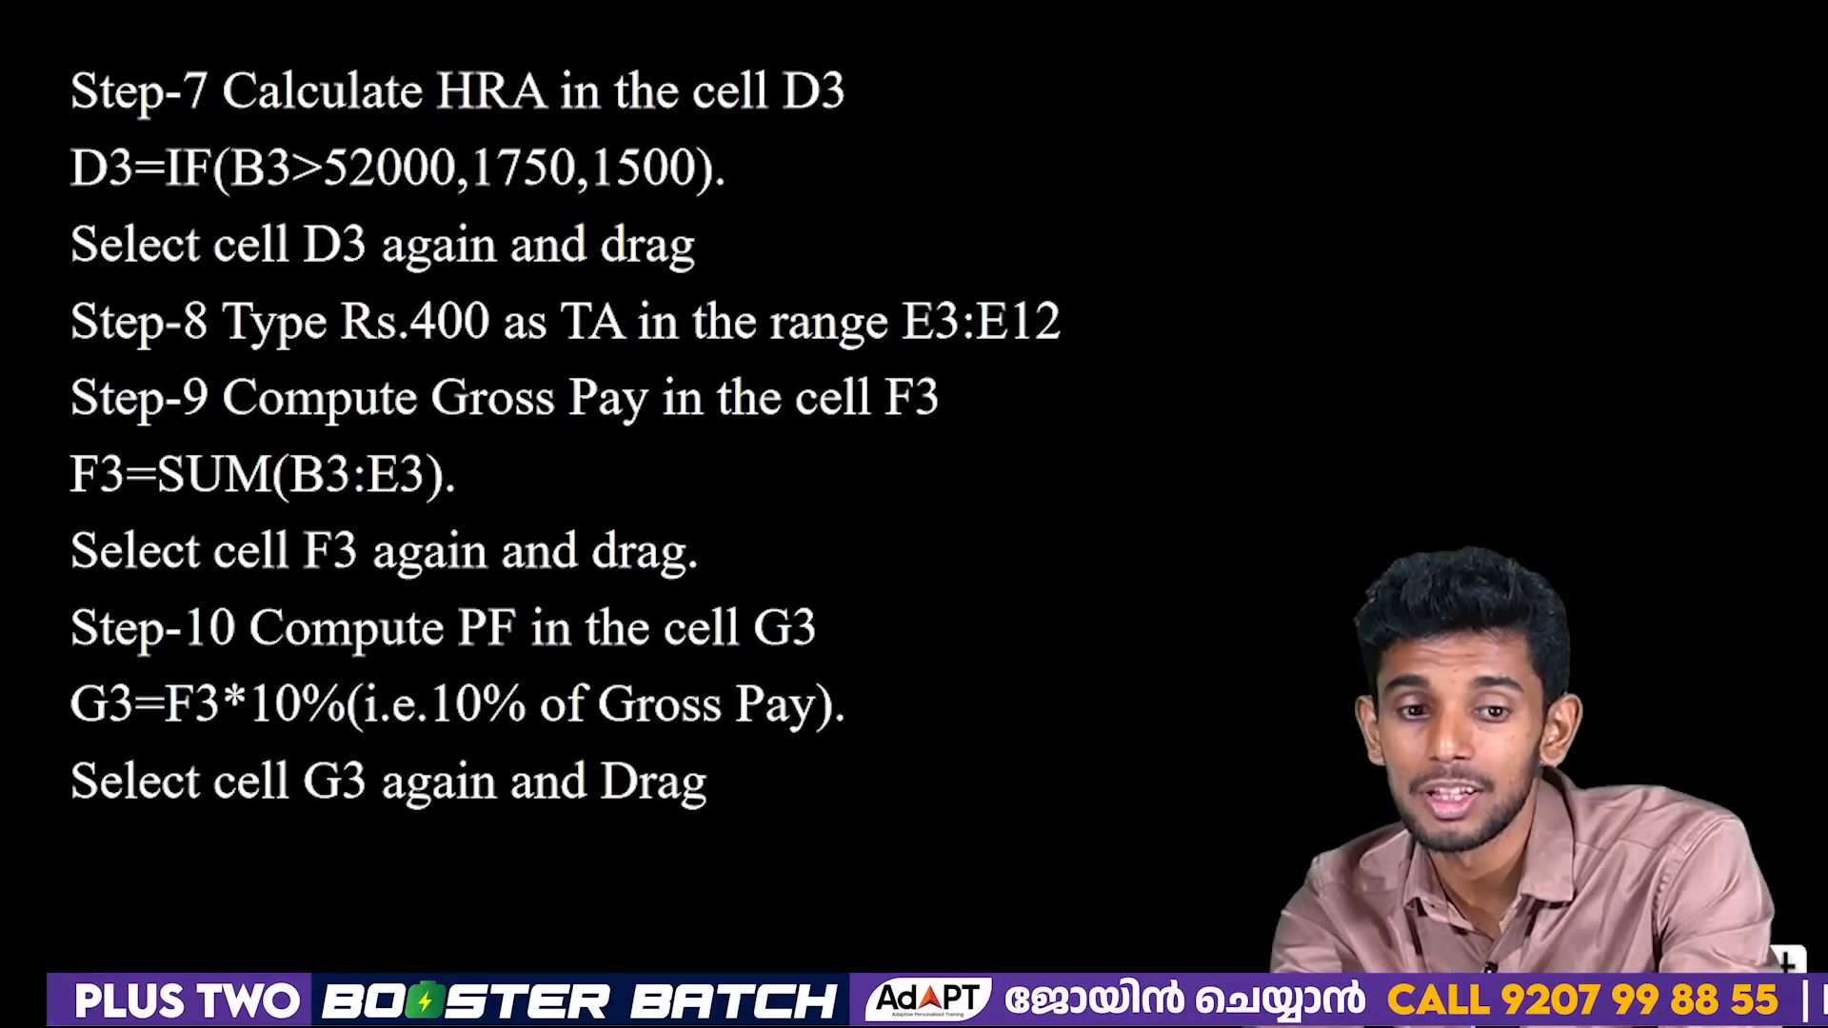
key("alt+Tab")
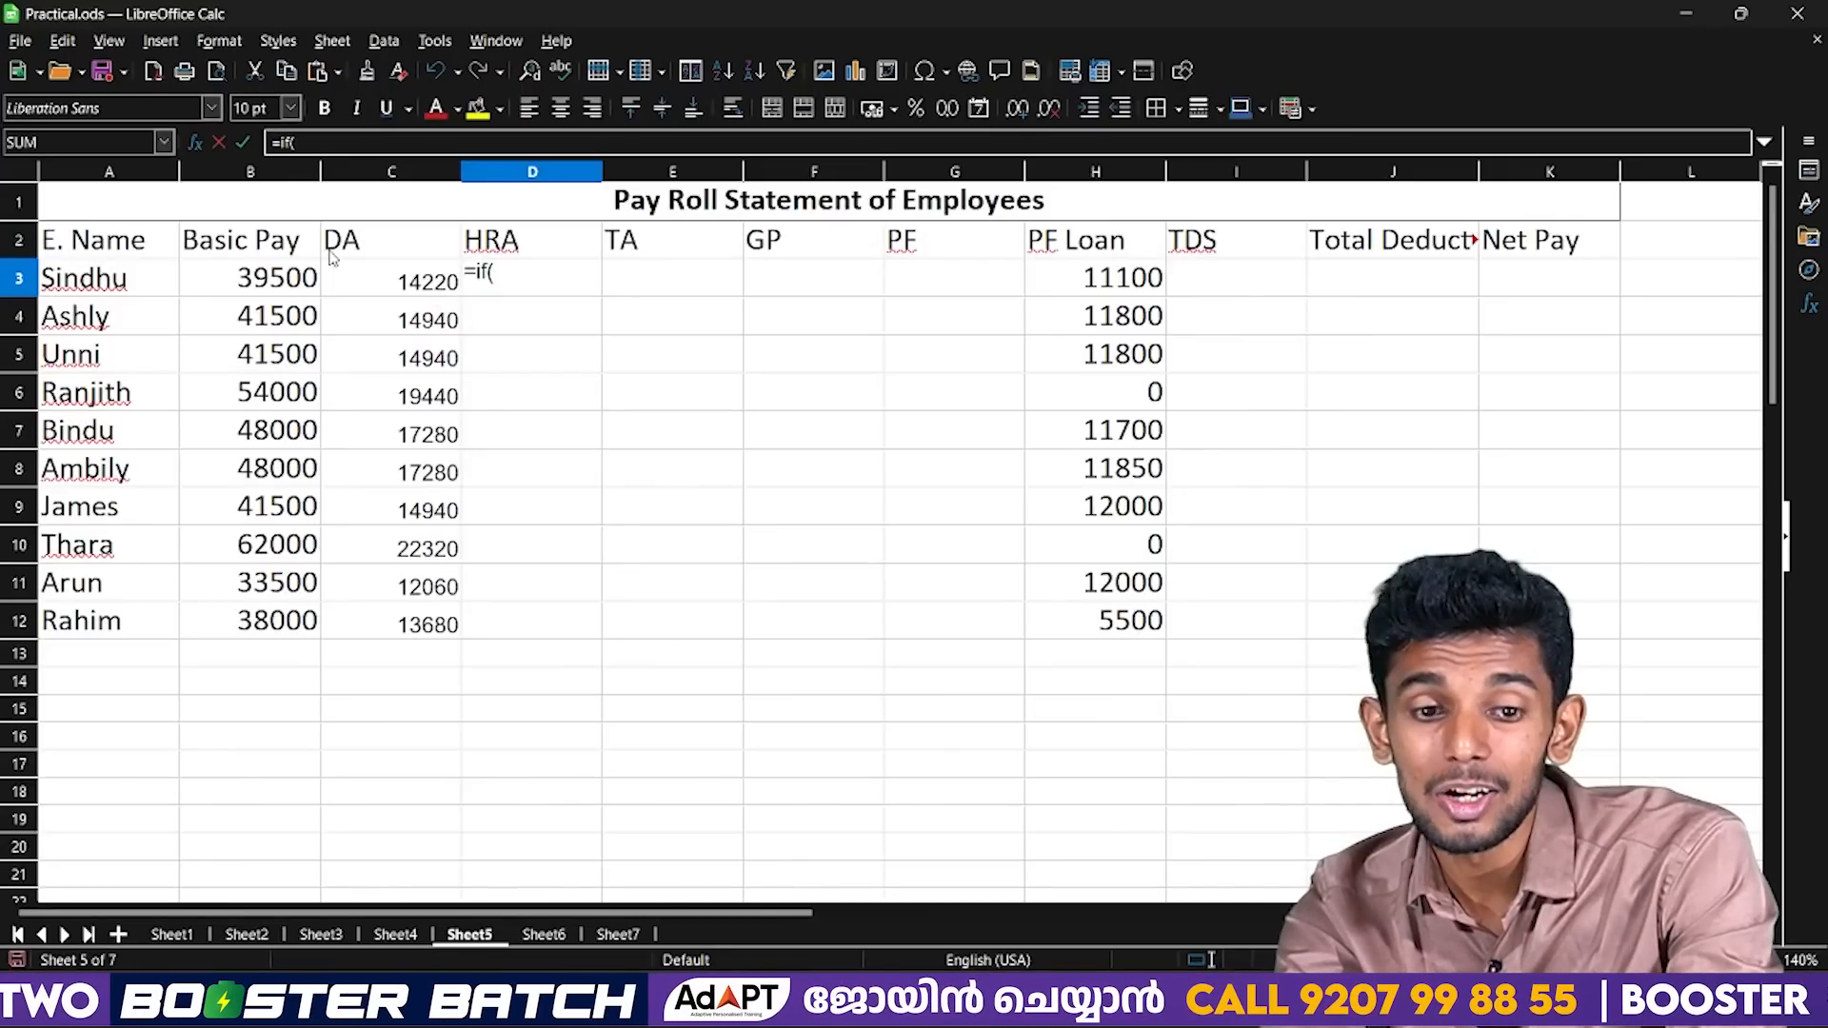
Set the HRA formula's test in D3 to B3>52000.
left_click(275, 277)
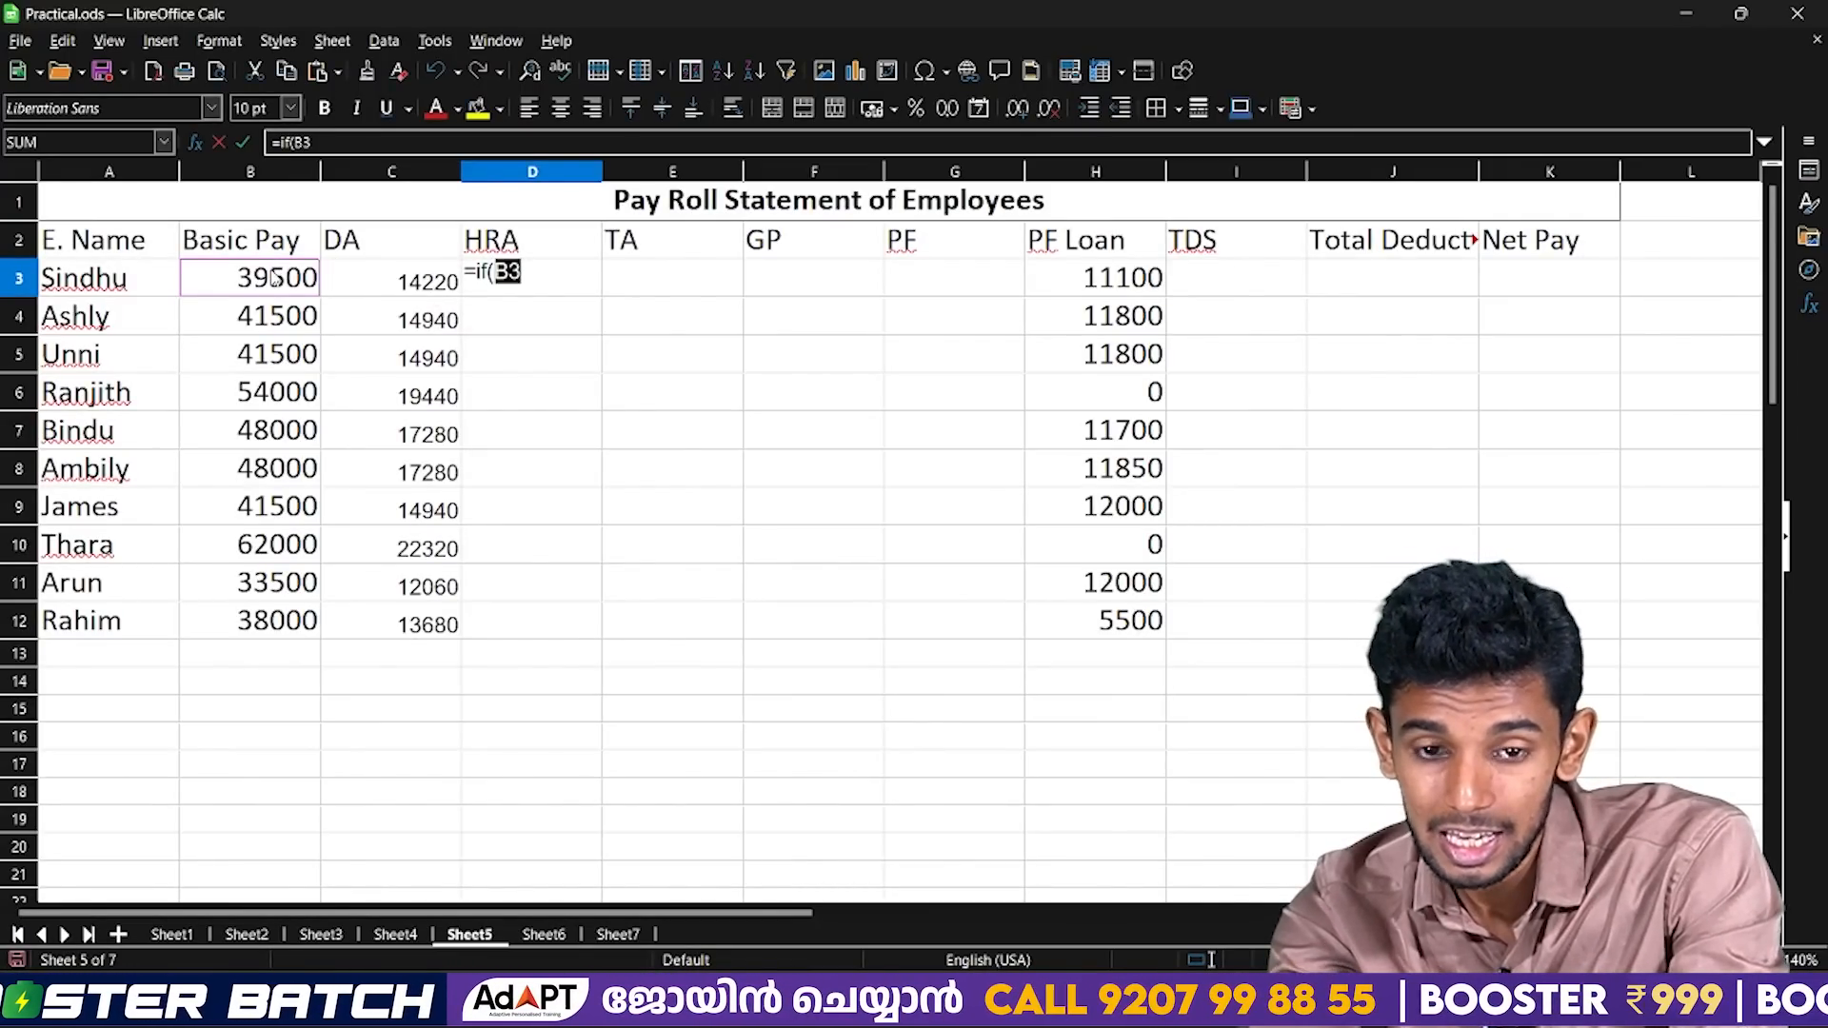
type(".")
key("BackSpace")
type(">")
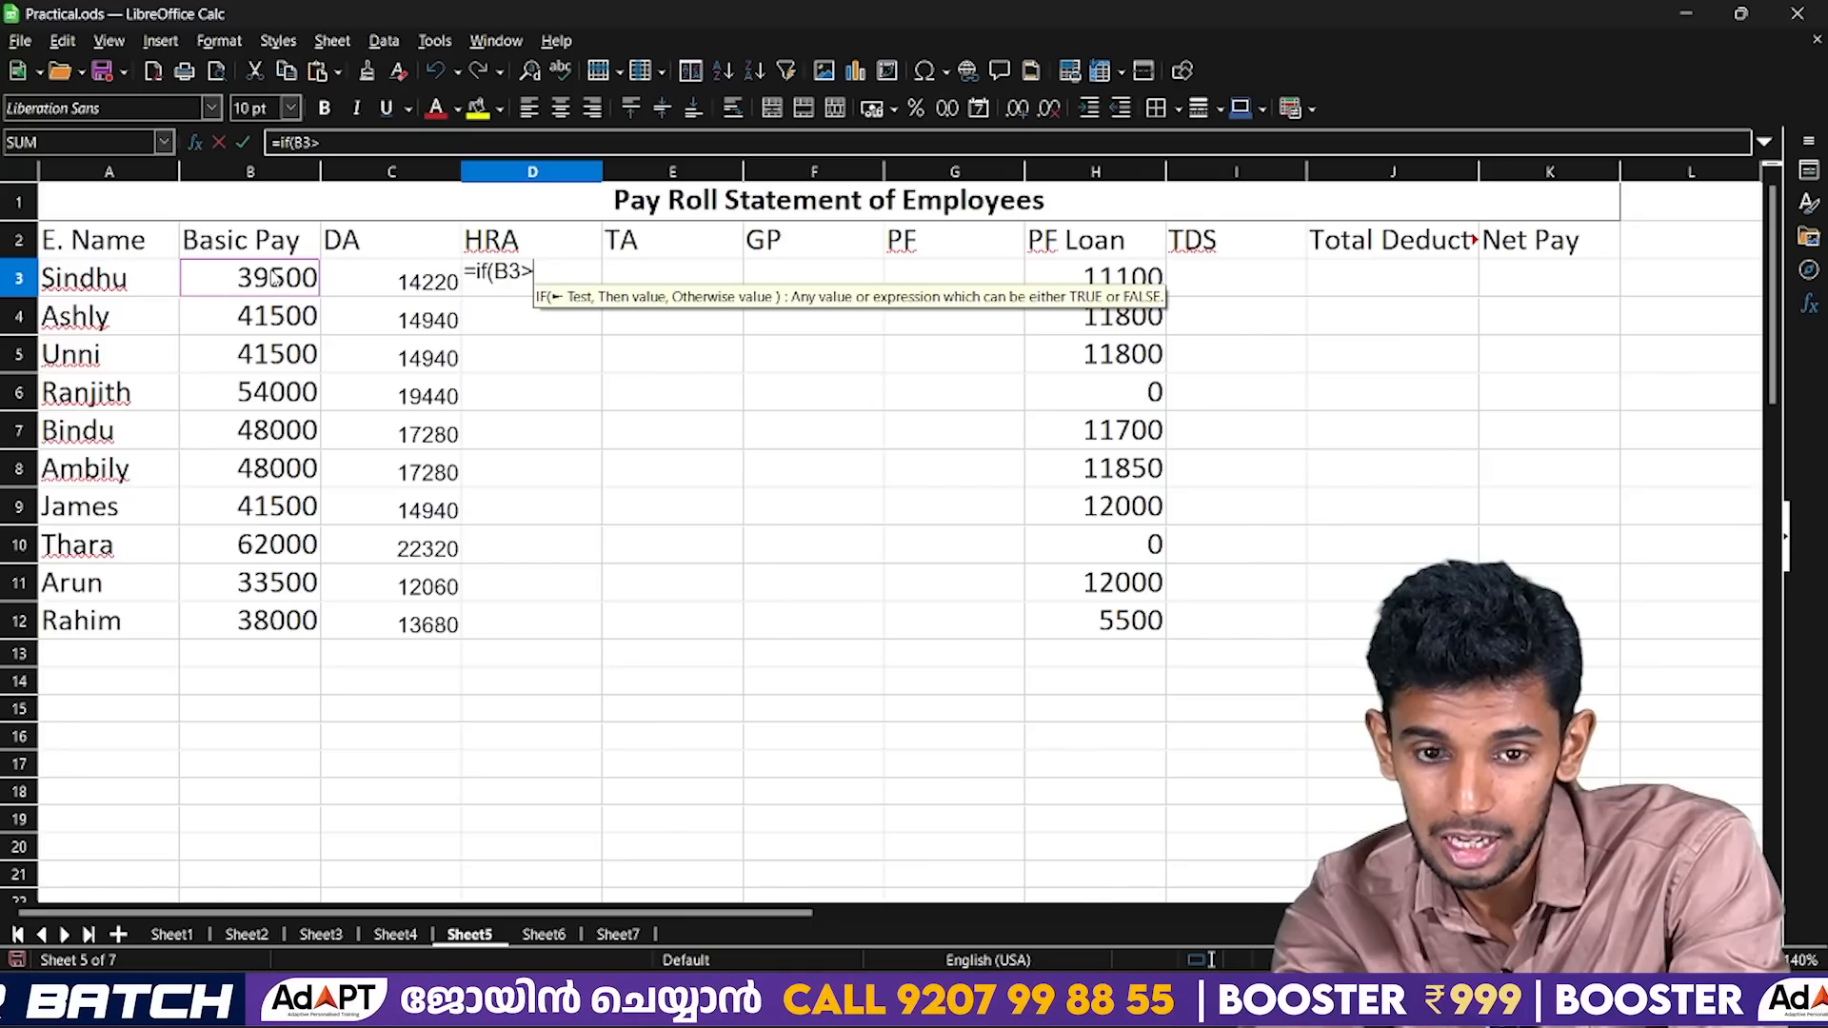
type("520")
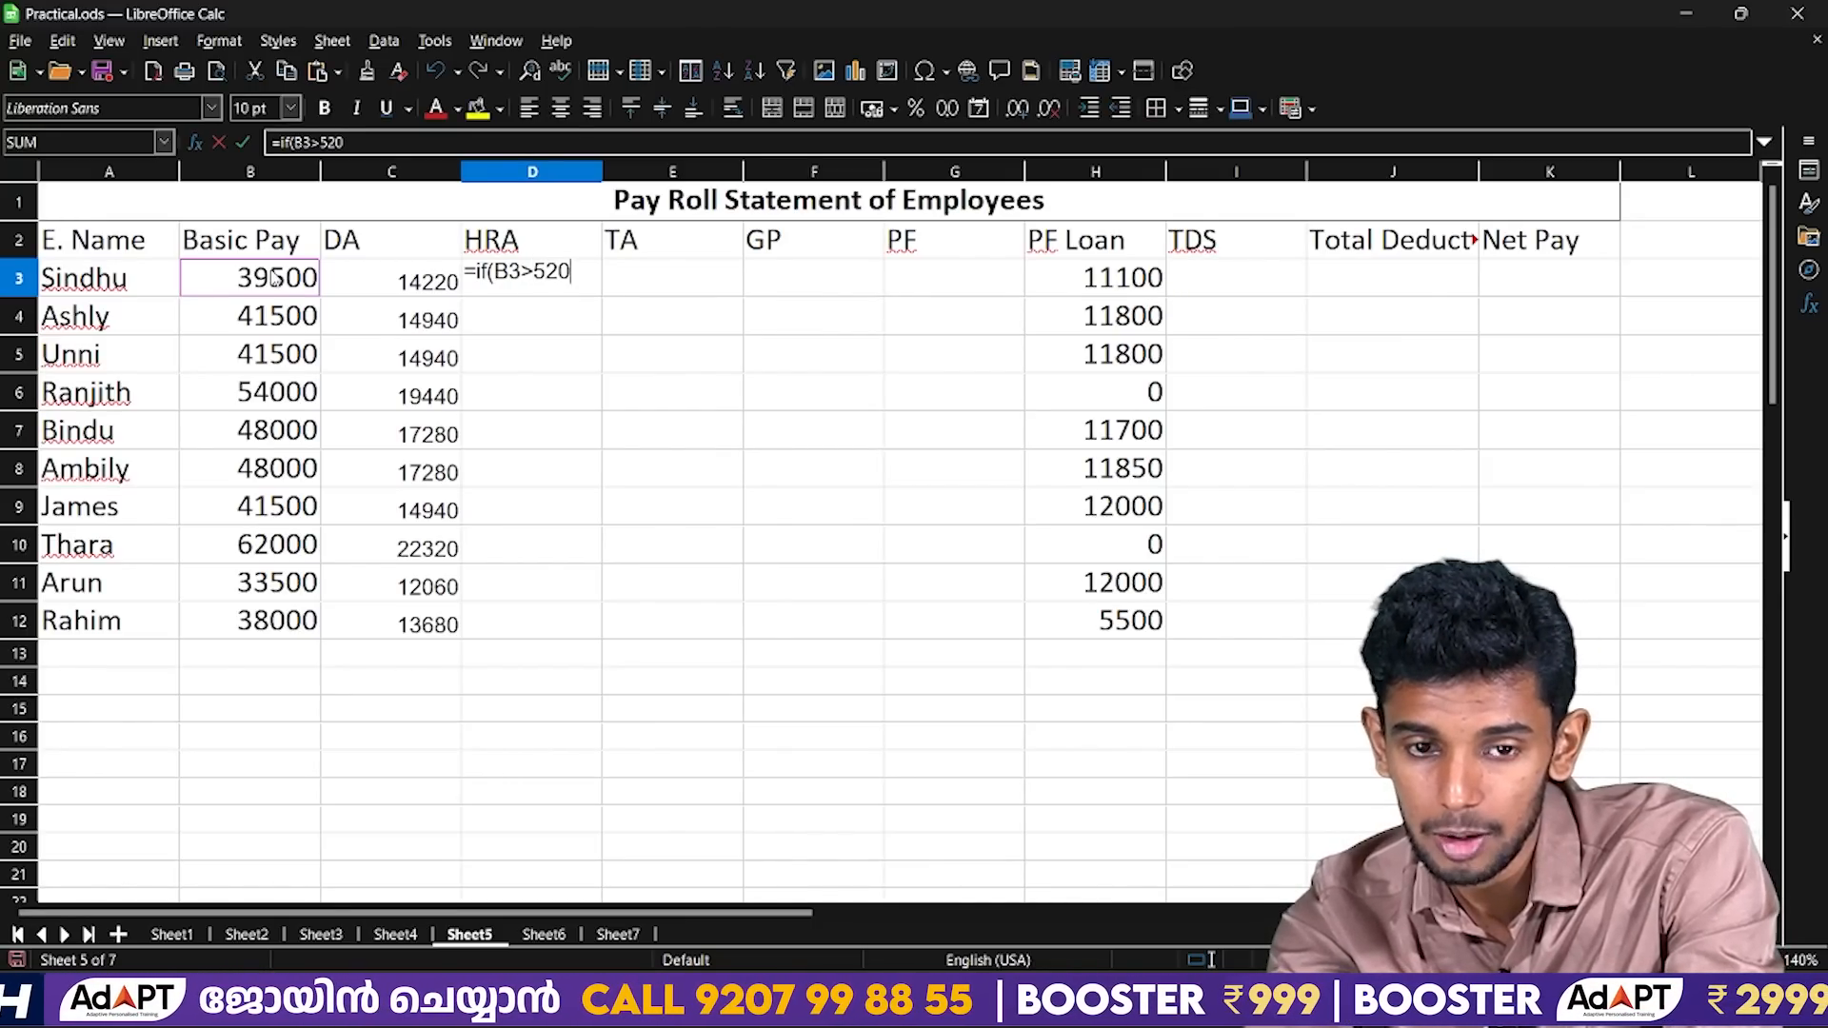
type("00,")
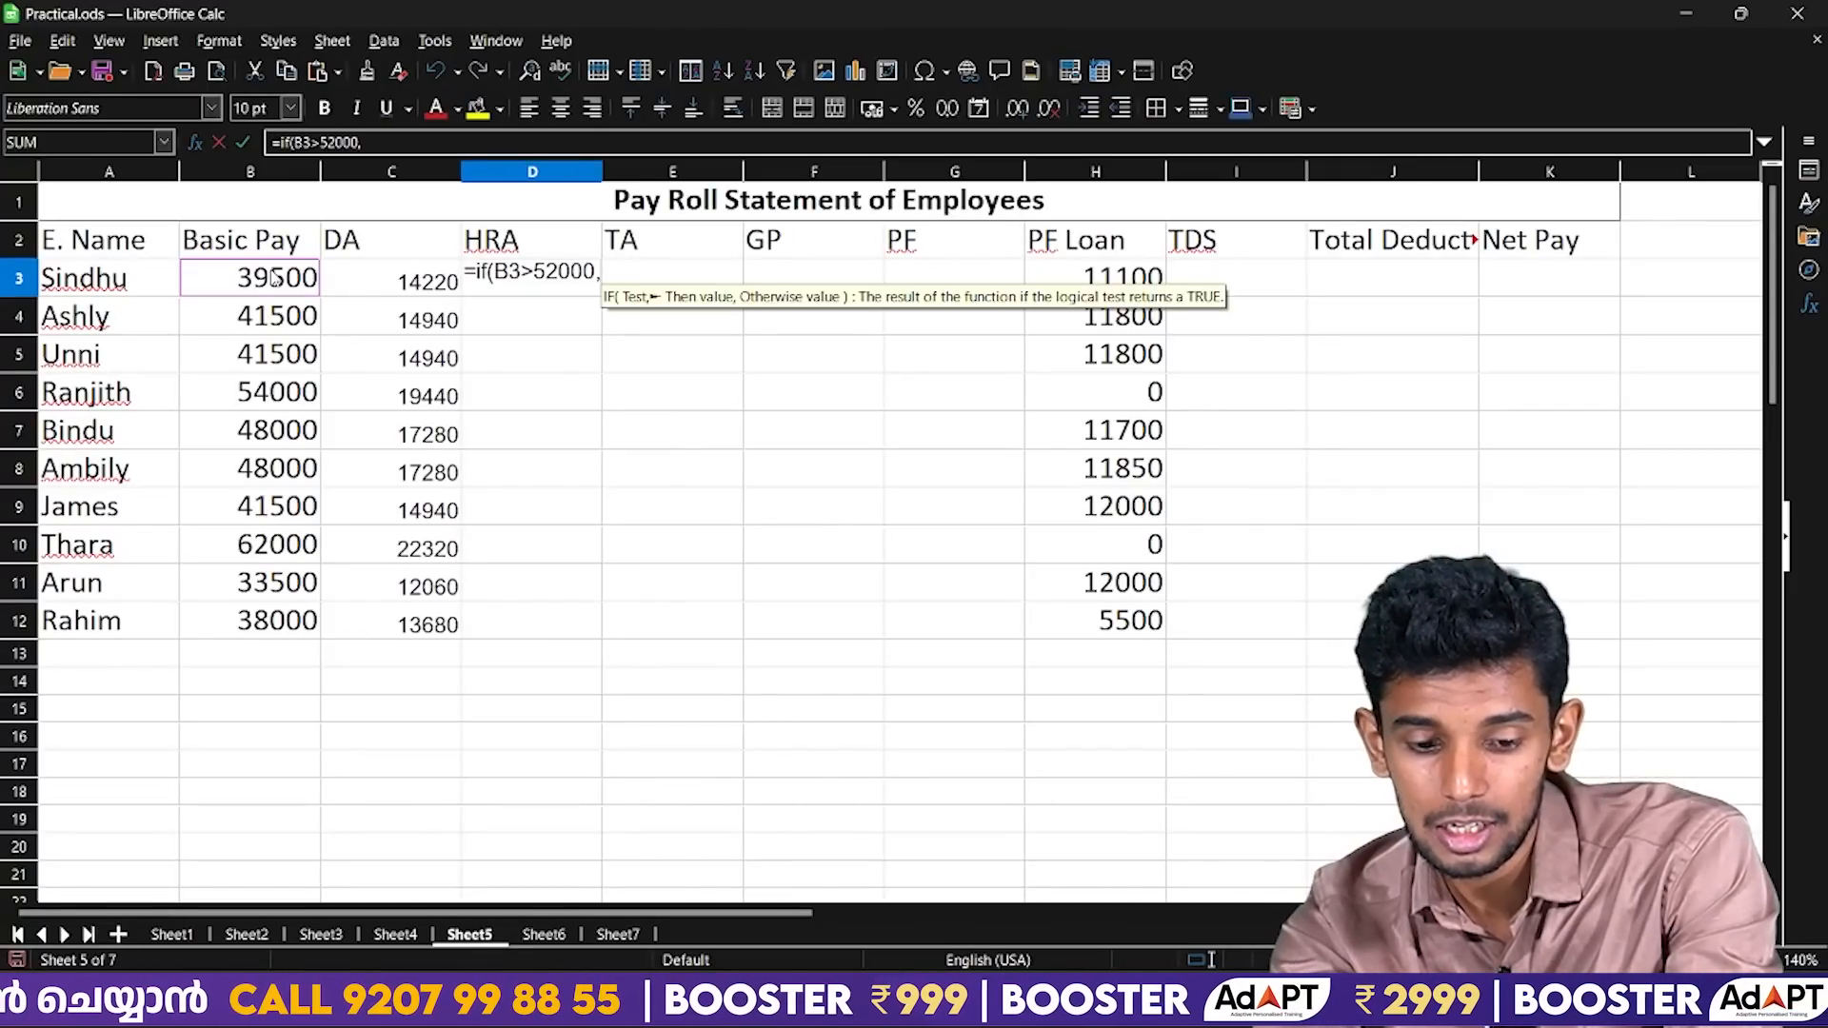
Complete the HRA formula in D3 with 1750 when the test is true and 1500 otherwise.
type("17")
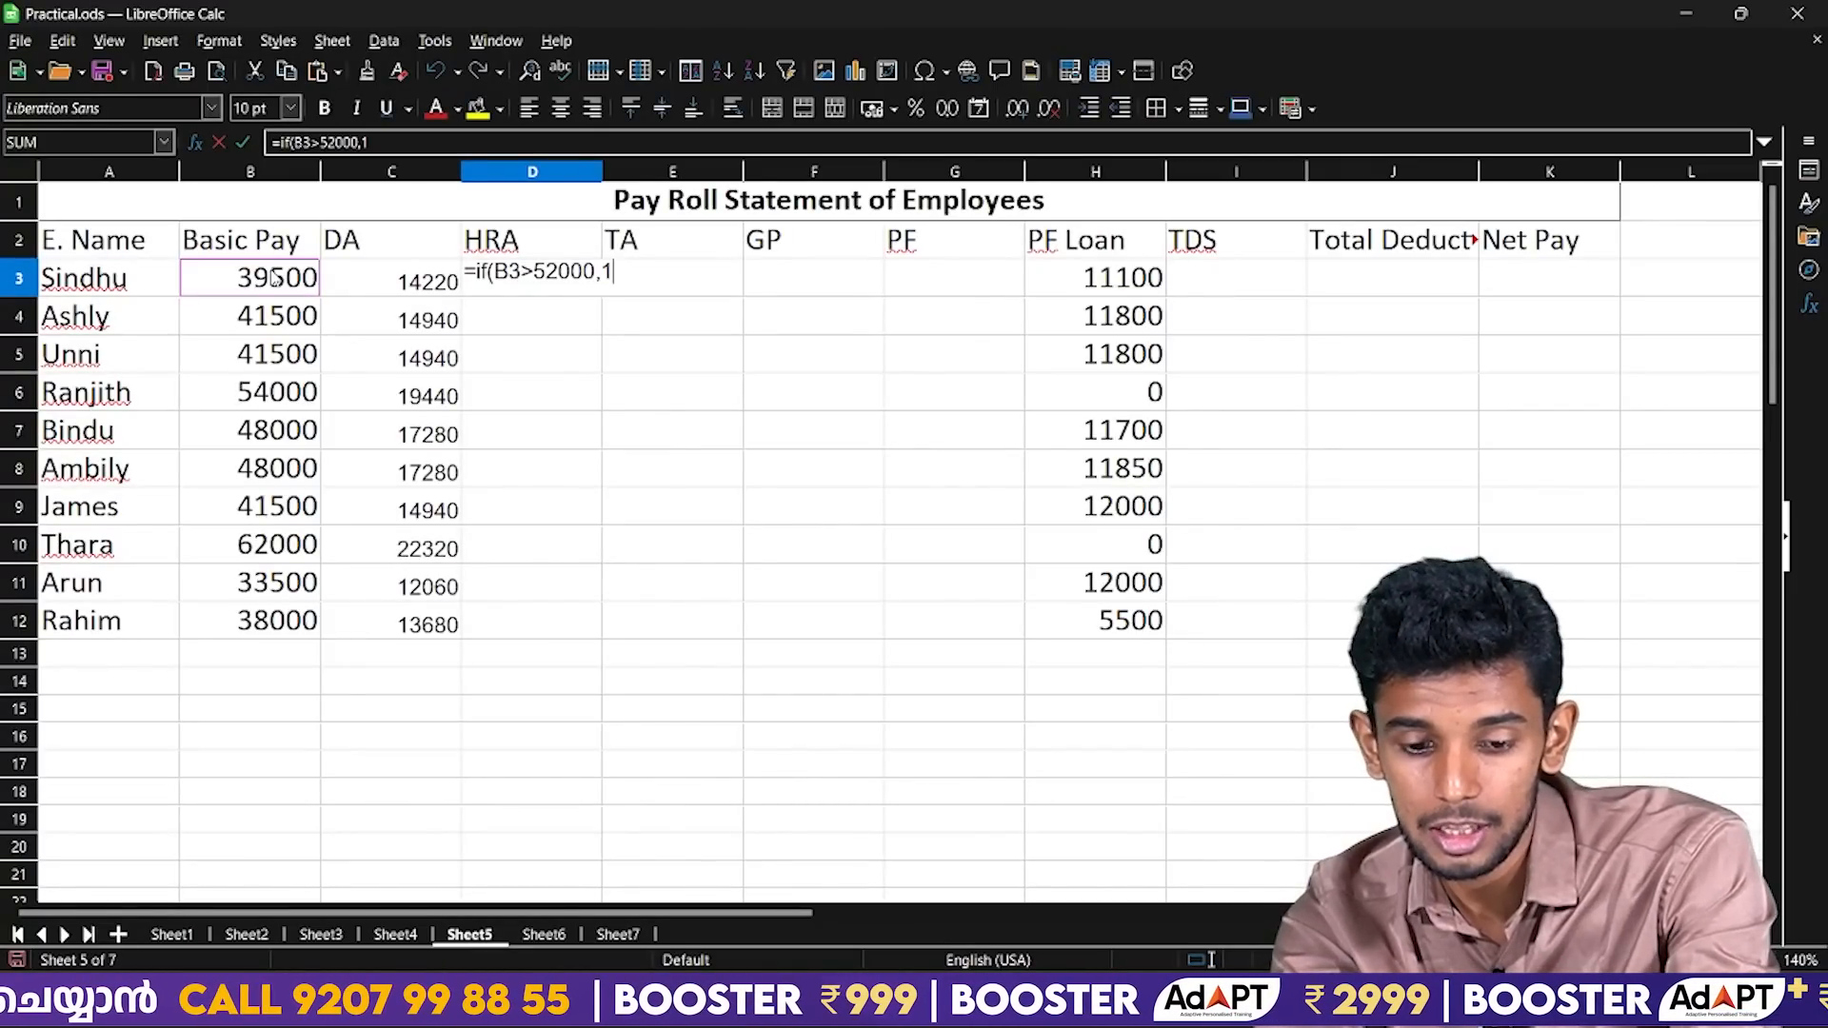
type("50")
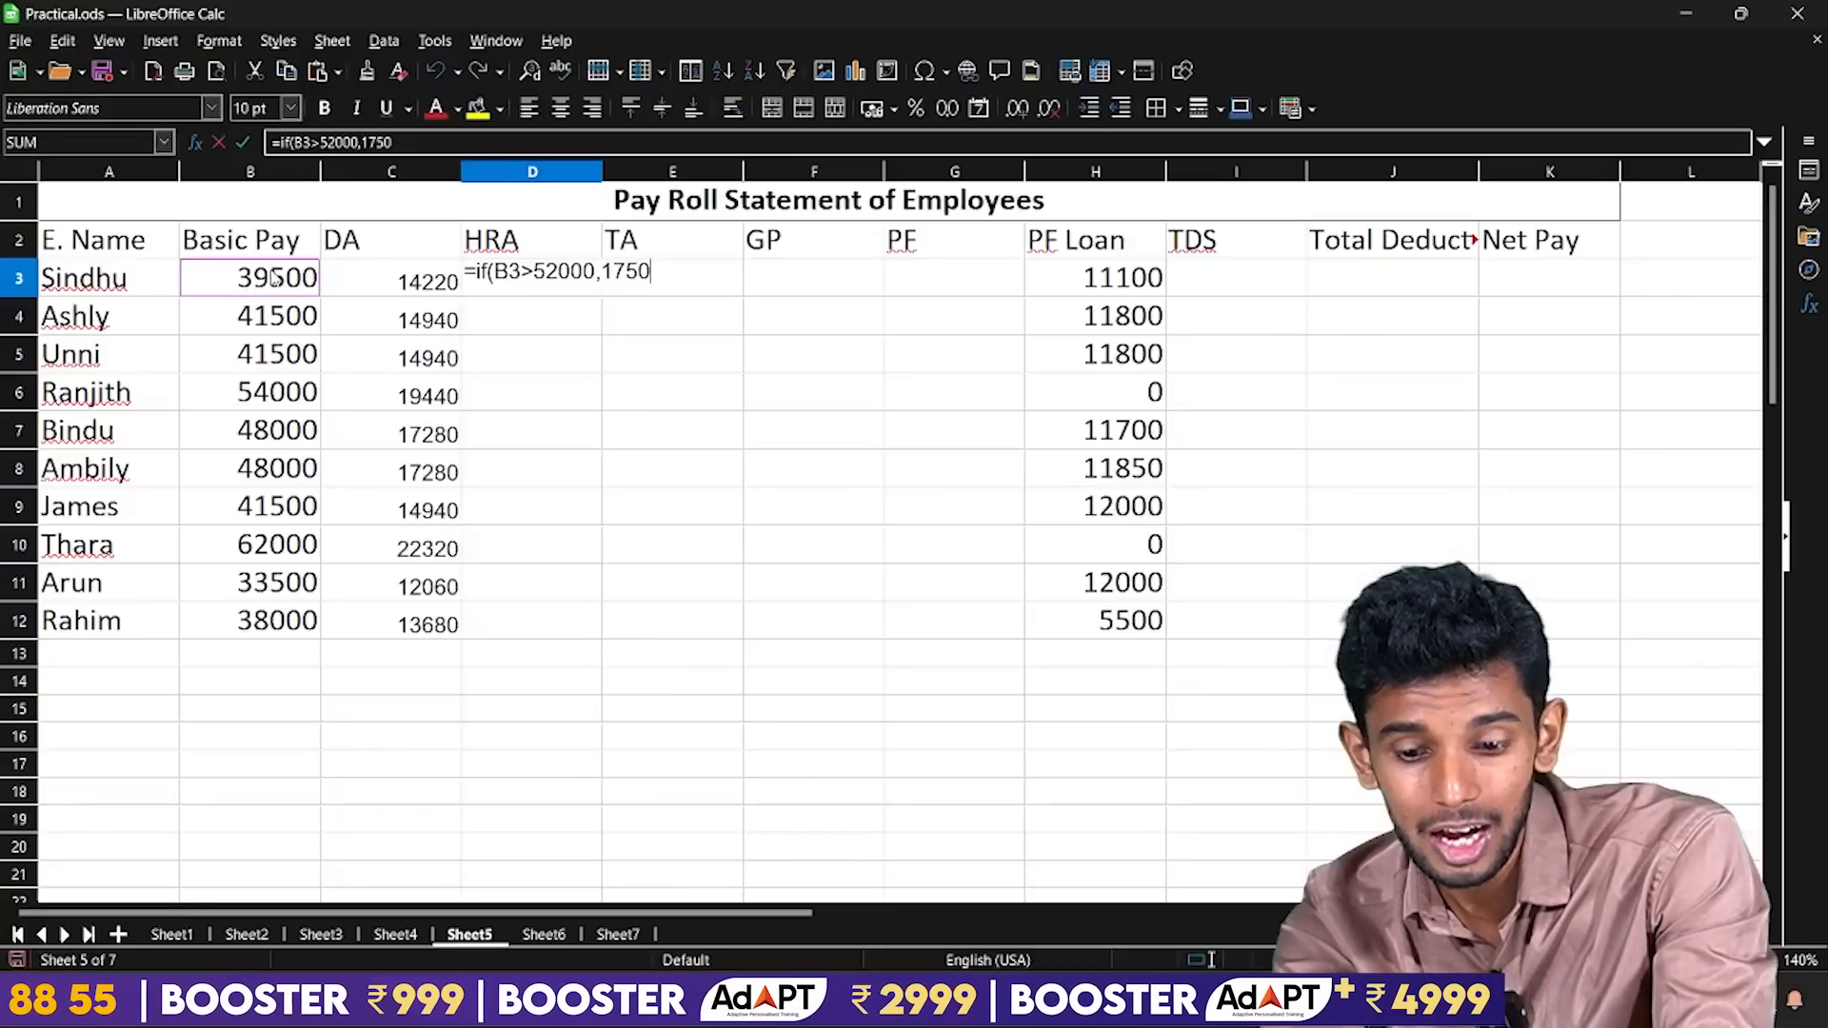
type(",15")
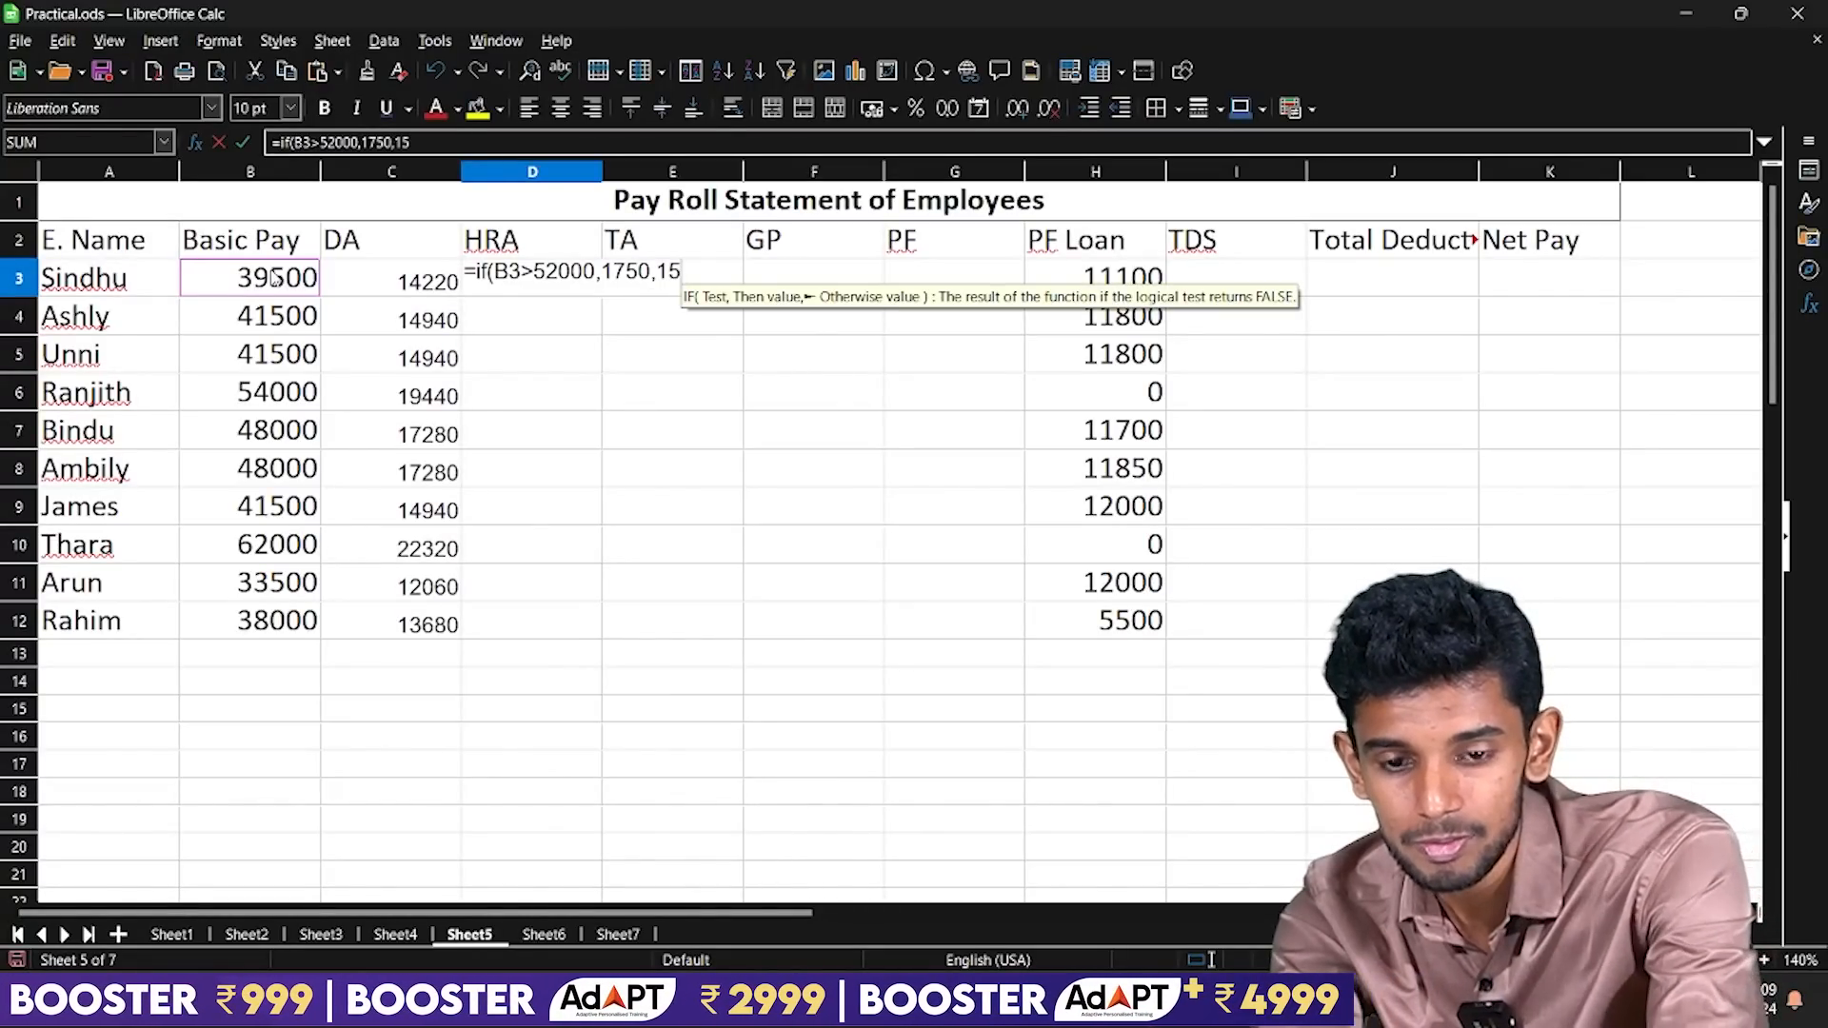
type("00()")
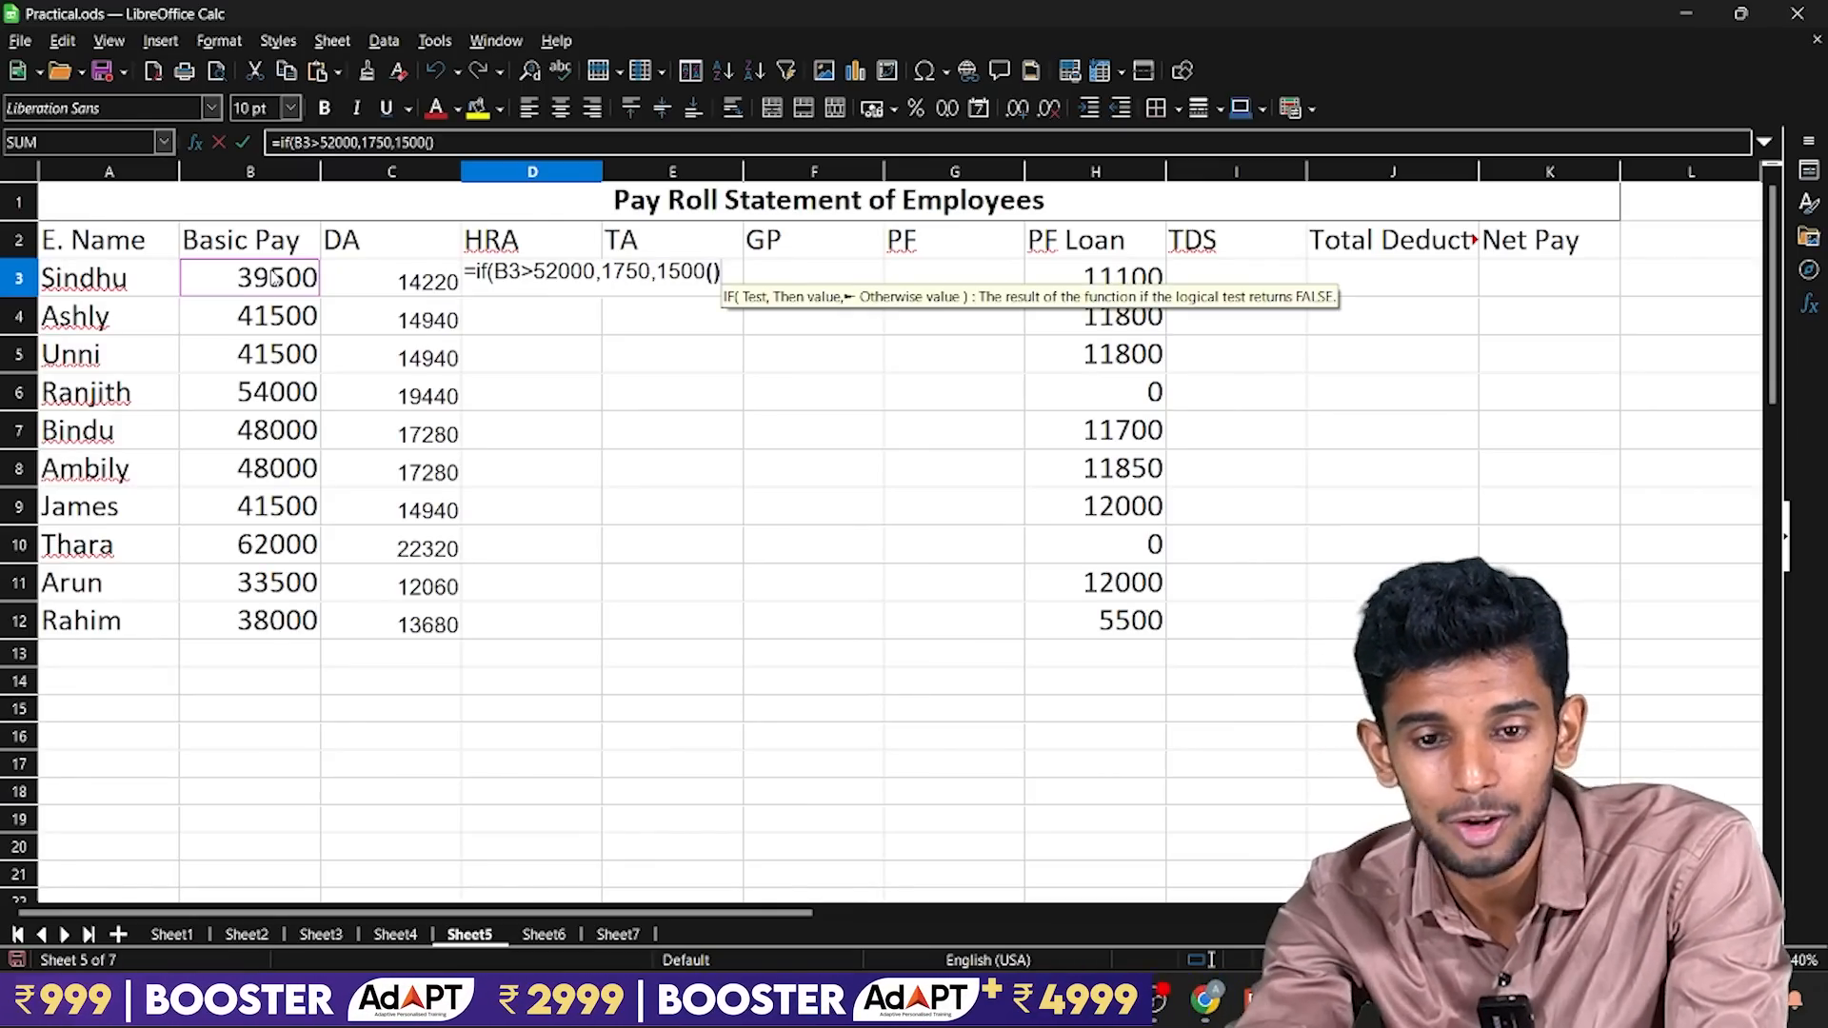
key("BackSpace")
key("BackSpace")
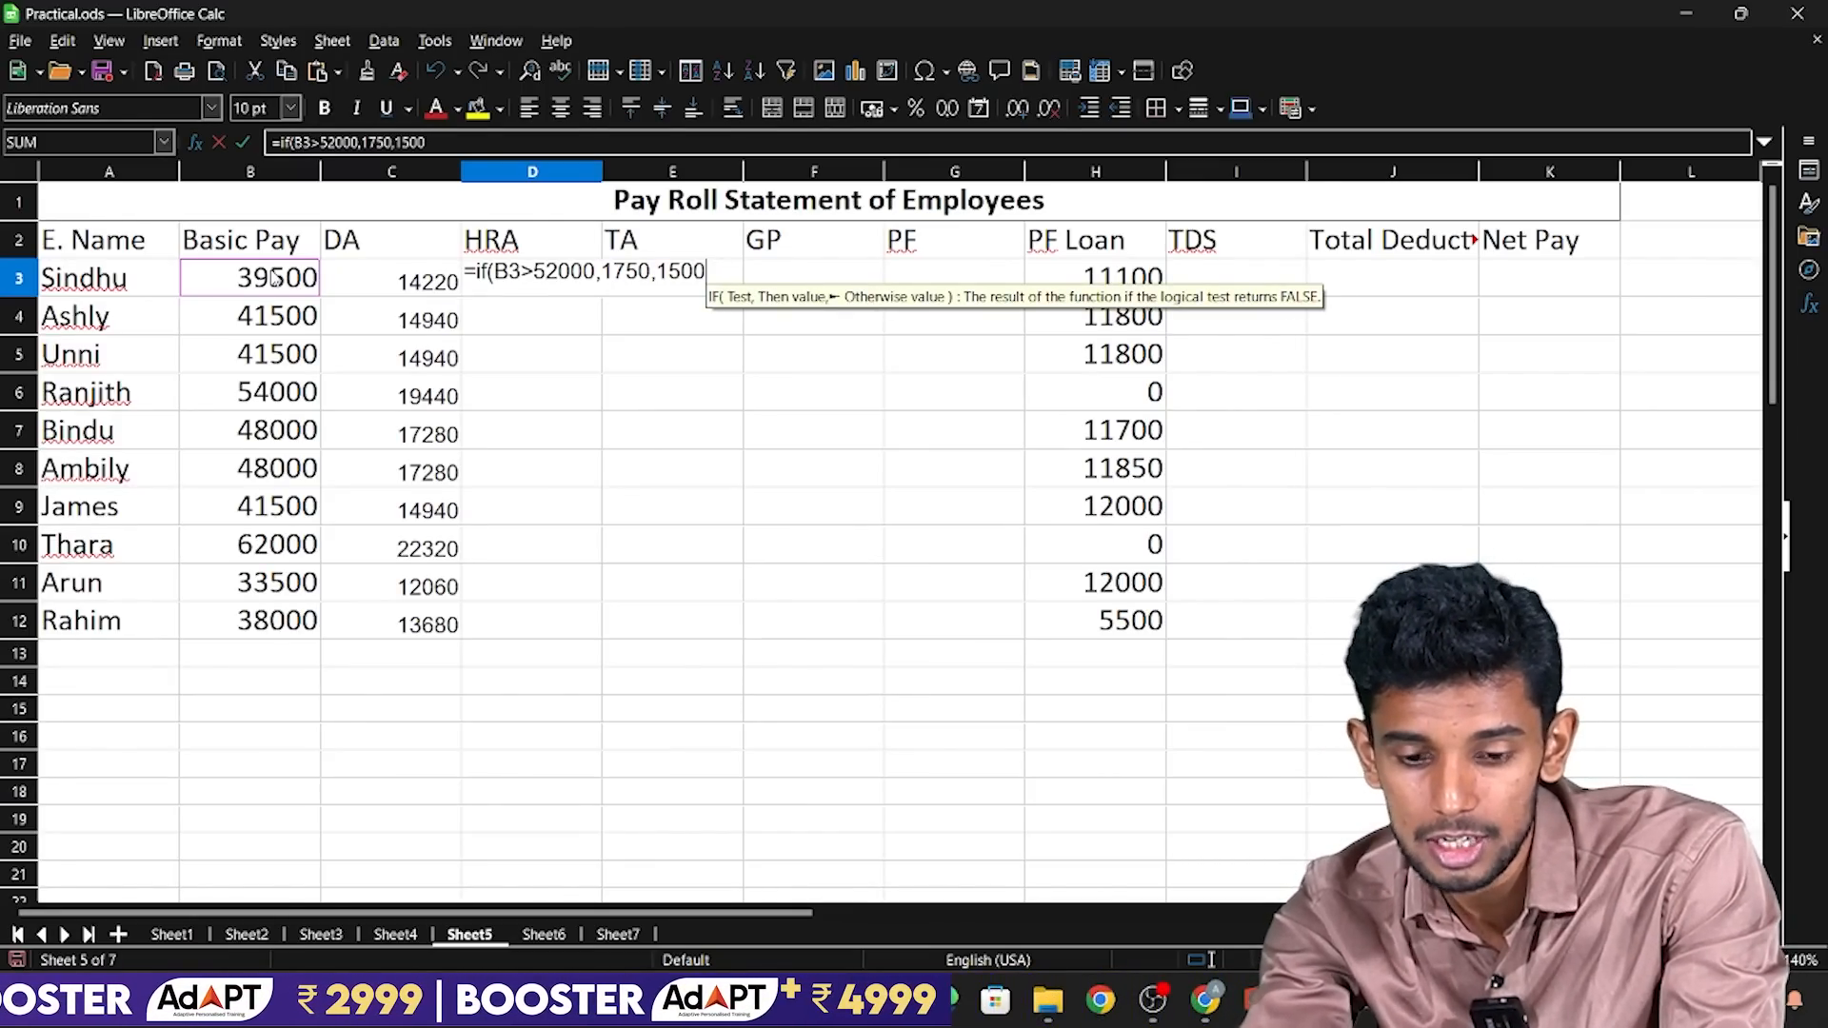
type(")")
key("Return")
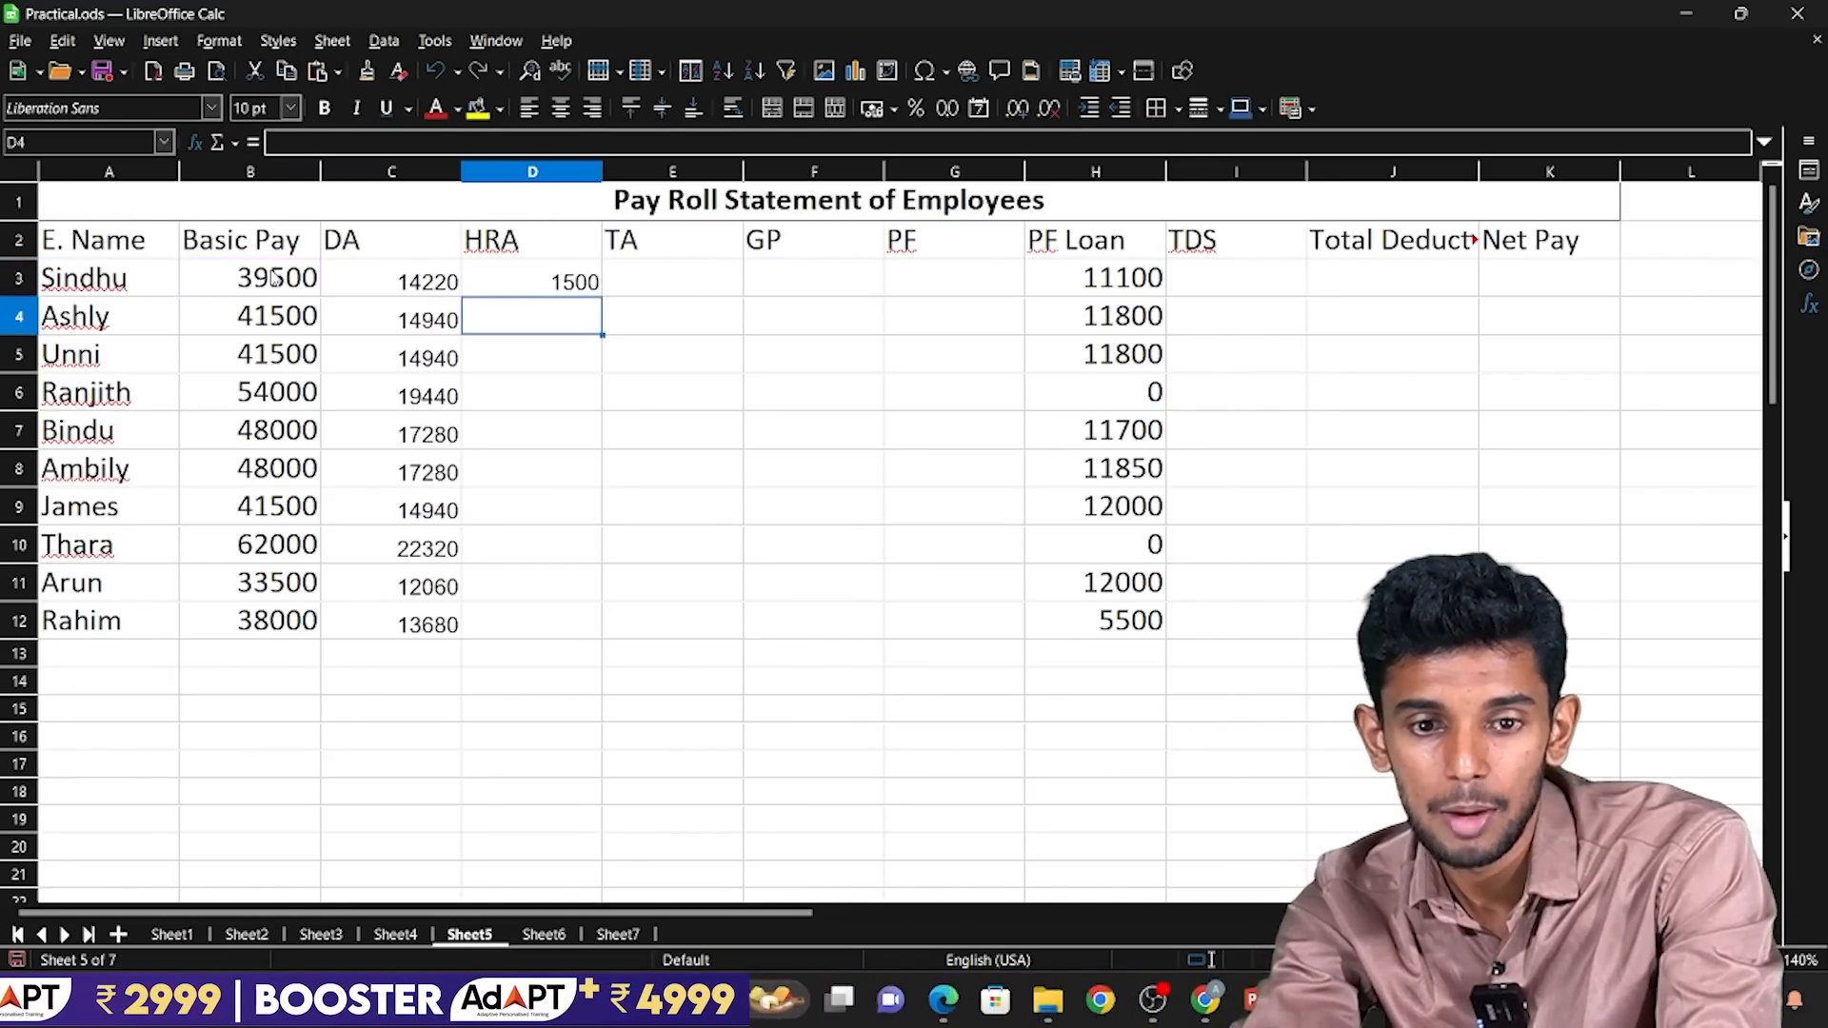
Use Fill Down to copy the HRA formula from D3 through D12.
key("Up")
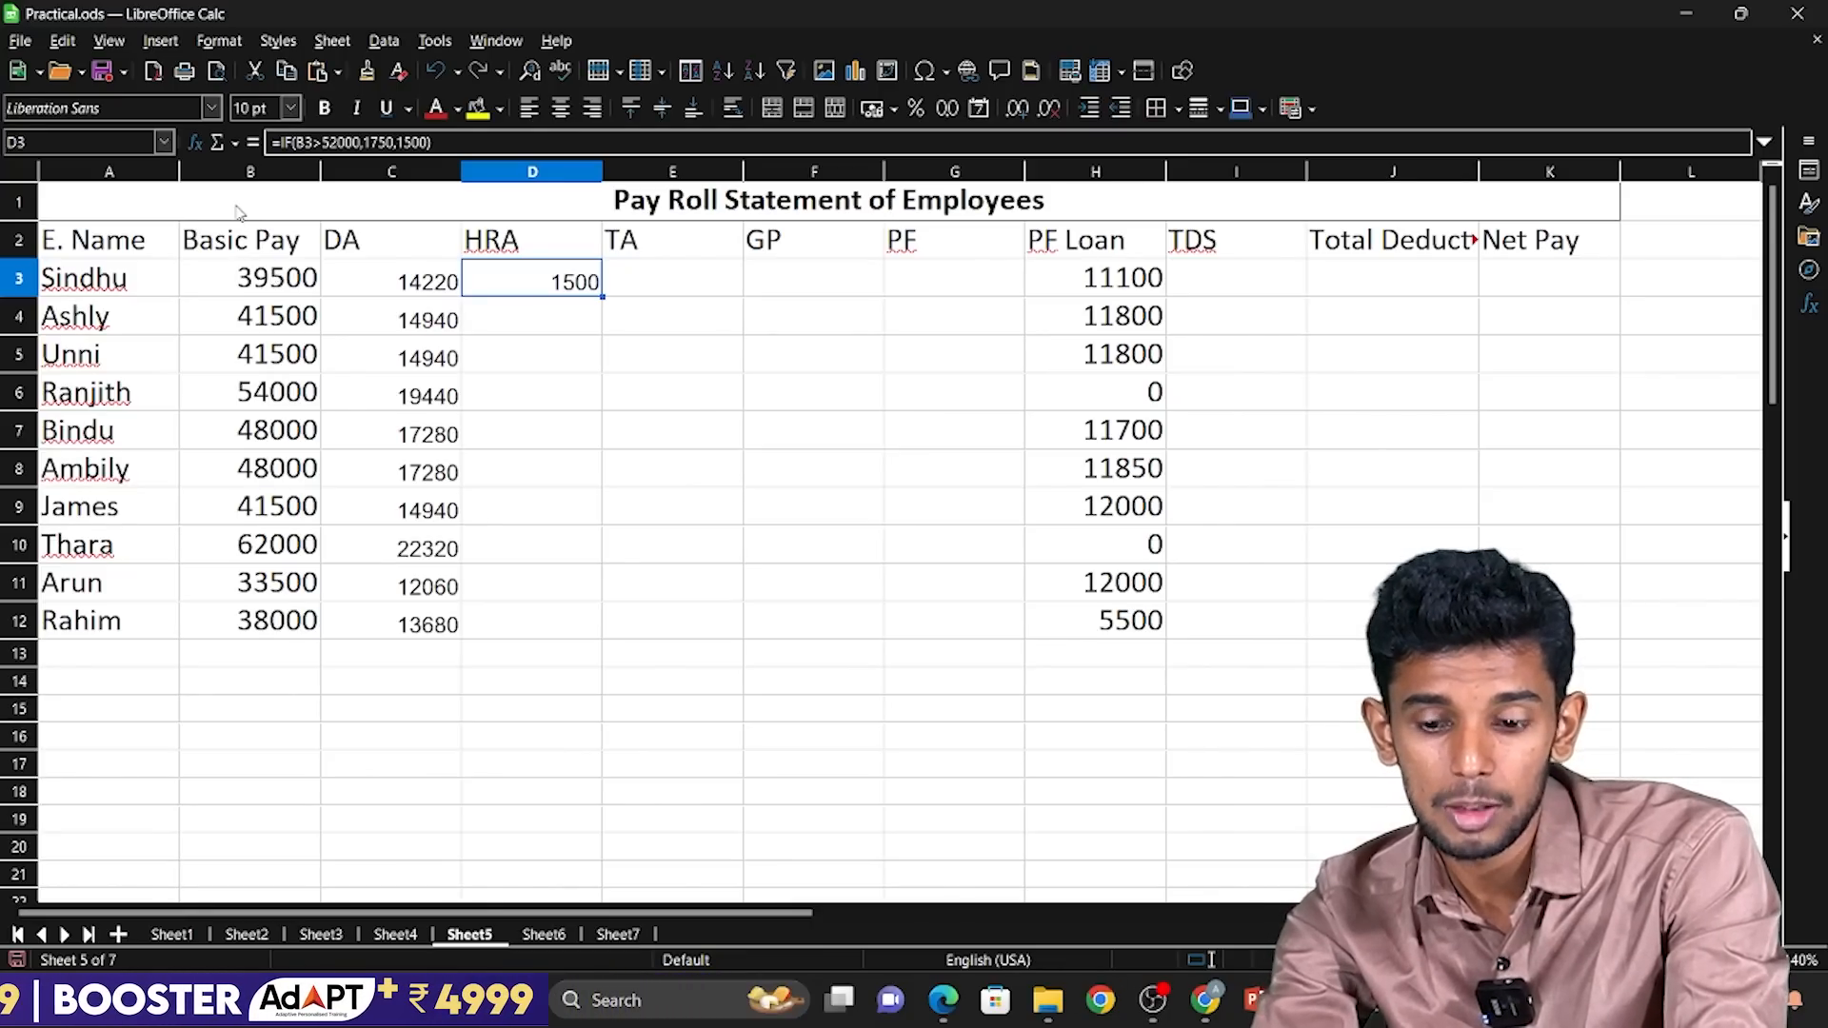
key("shift+Down")
key("shift+Down")
key("shift+Down")
key("shift+Down")
key("shift+Down")
key("shift+Down")
key("shift+Down")
key("shift+Down")
key("shift+Down")
key("shift+Down")
key("shift+Up")
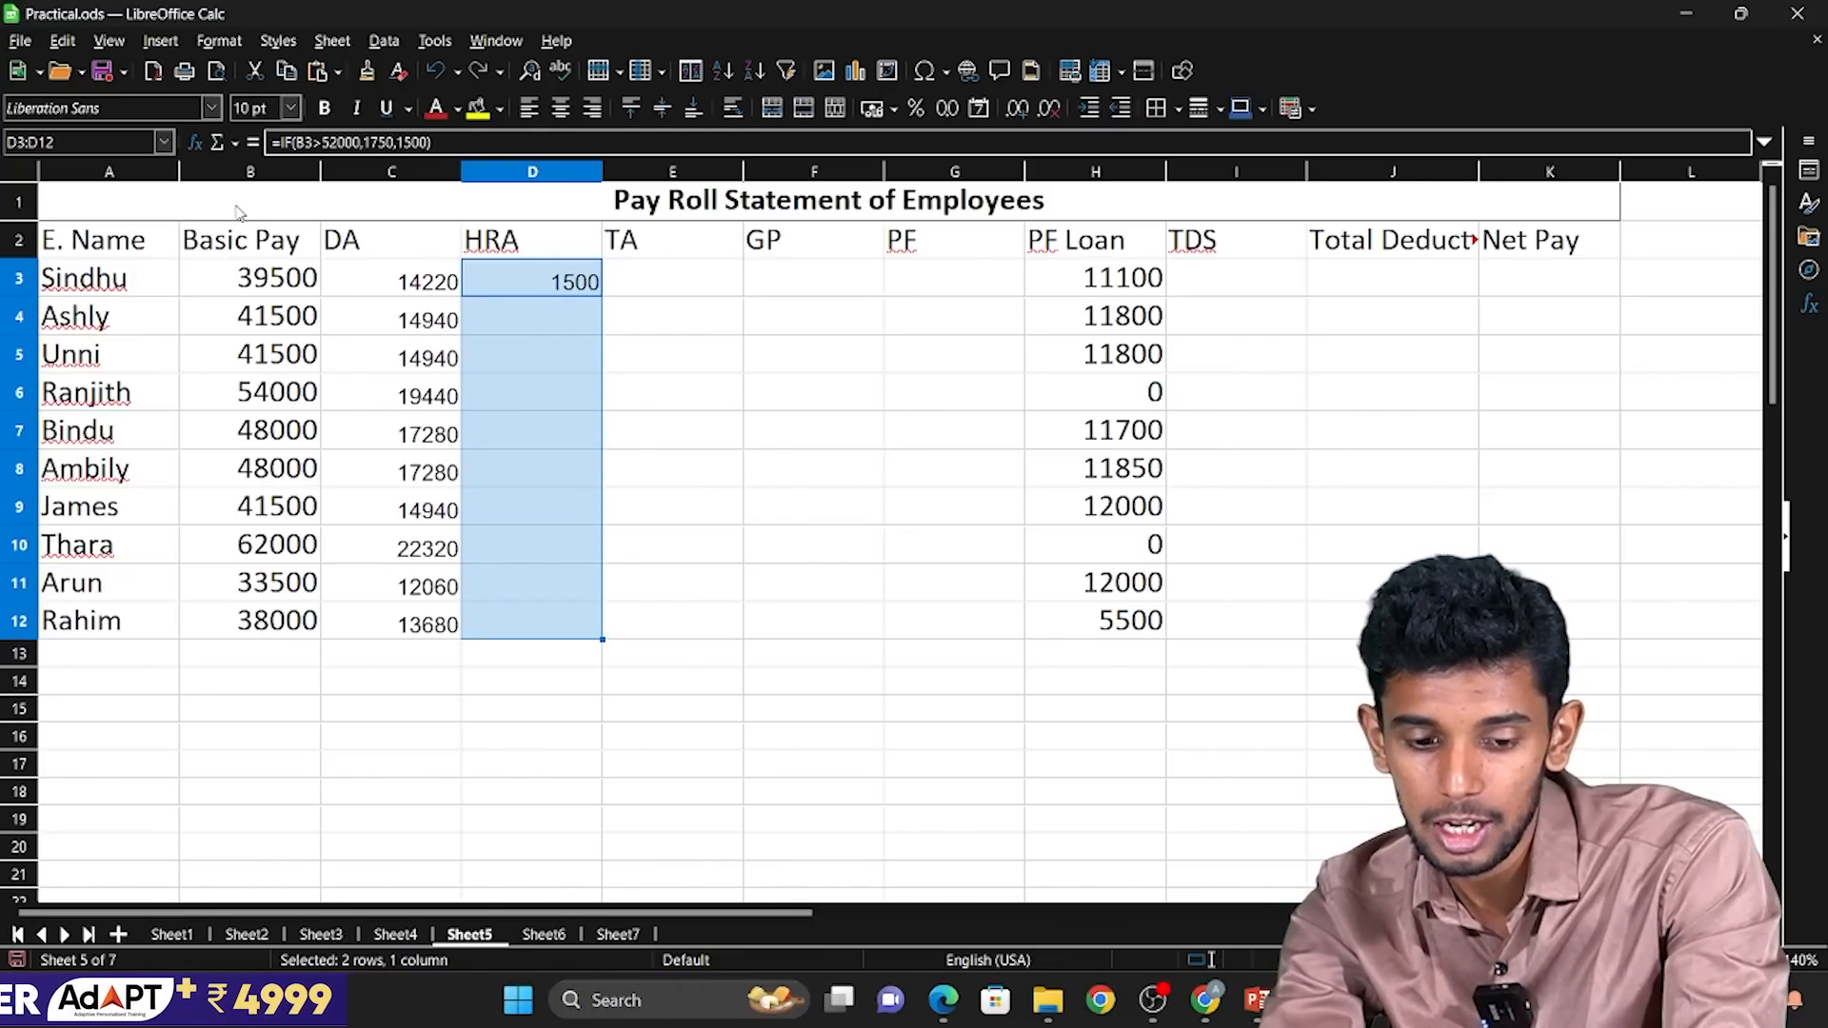
key("ctrl+d")
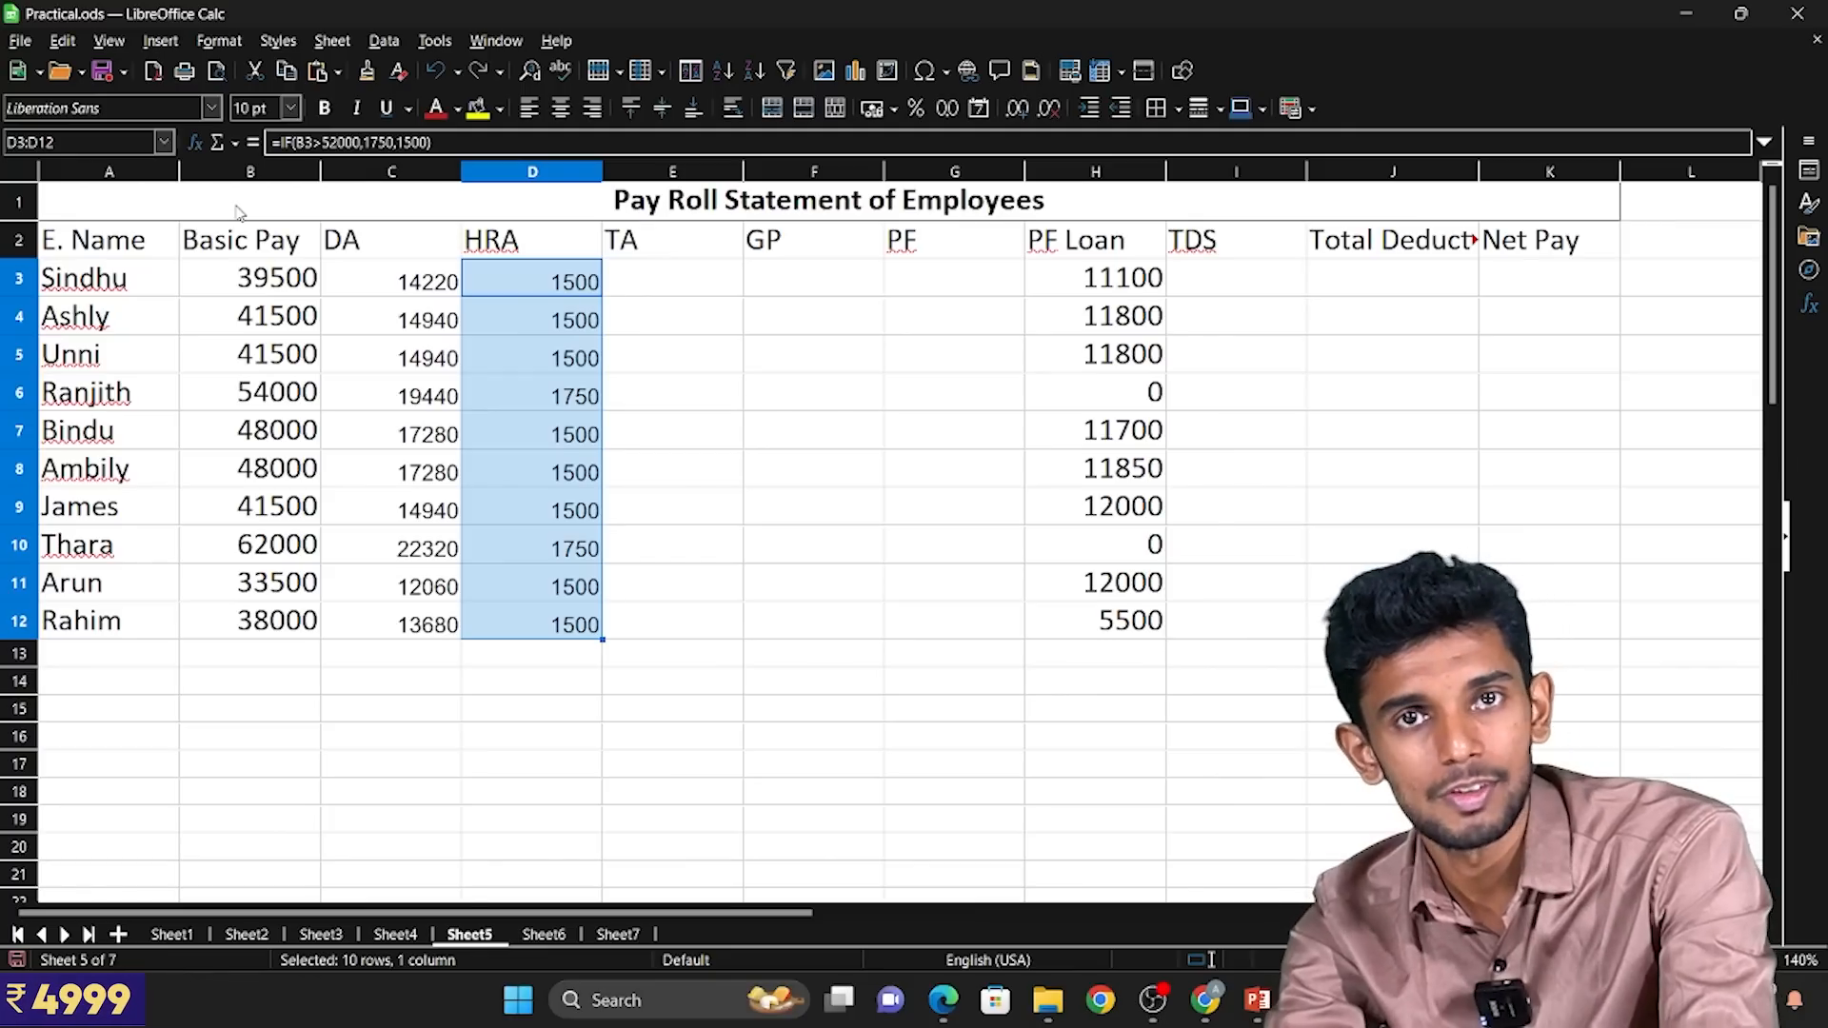
Examine the HRA results in rows 6, 8 and 10 against the Basic Pay amounts.
key("Down")
key("Down")
key("Down")
key("Left")
key("Left")
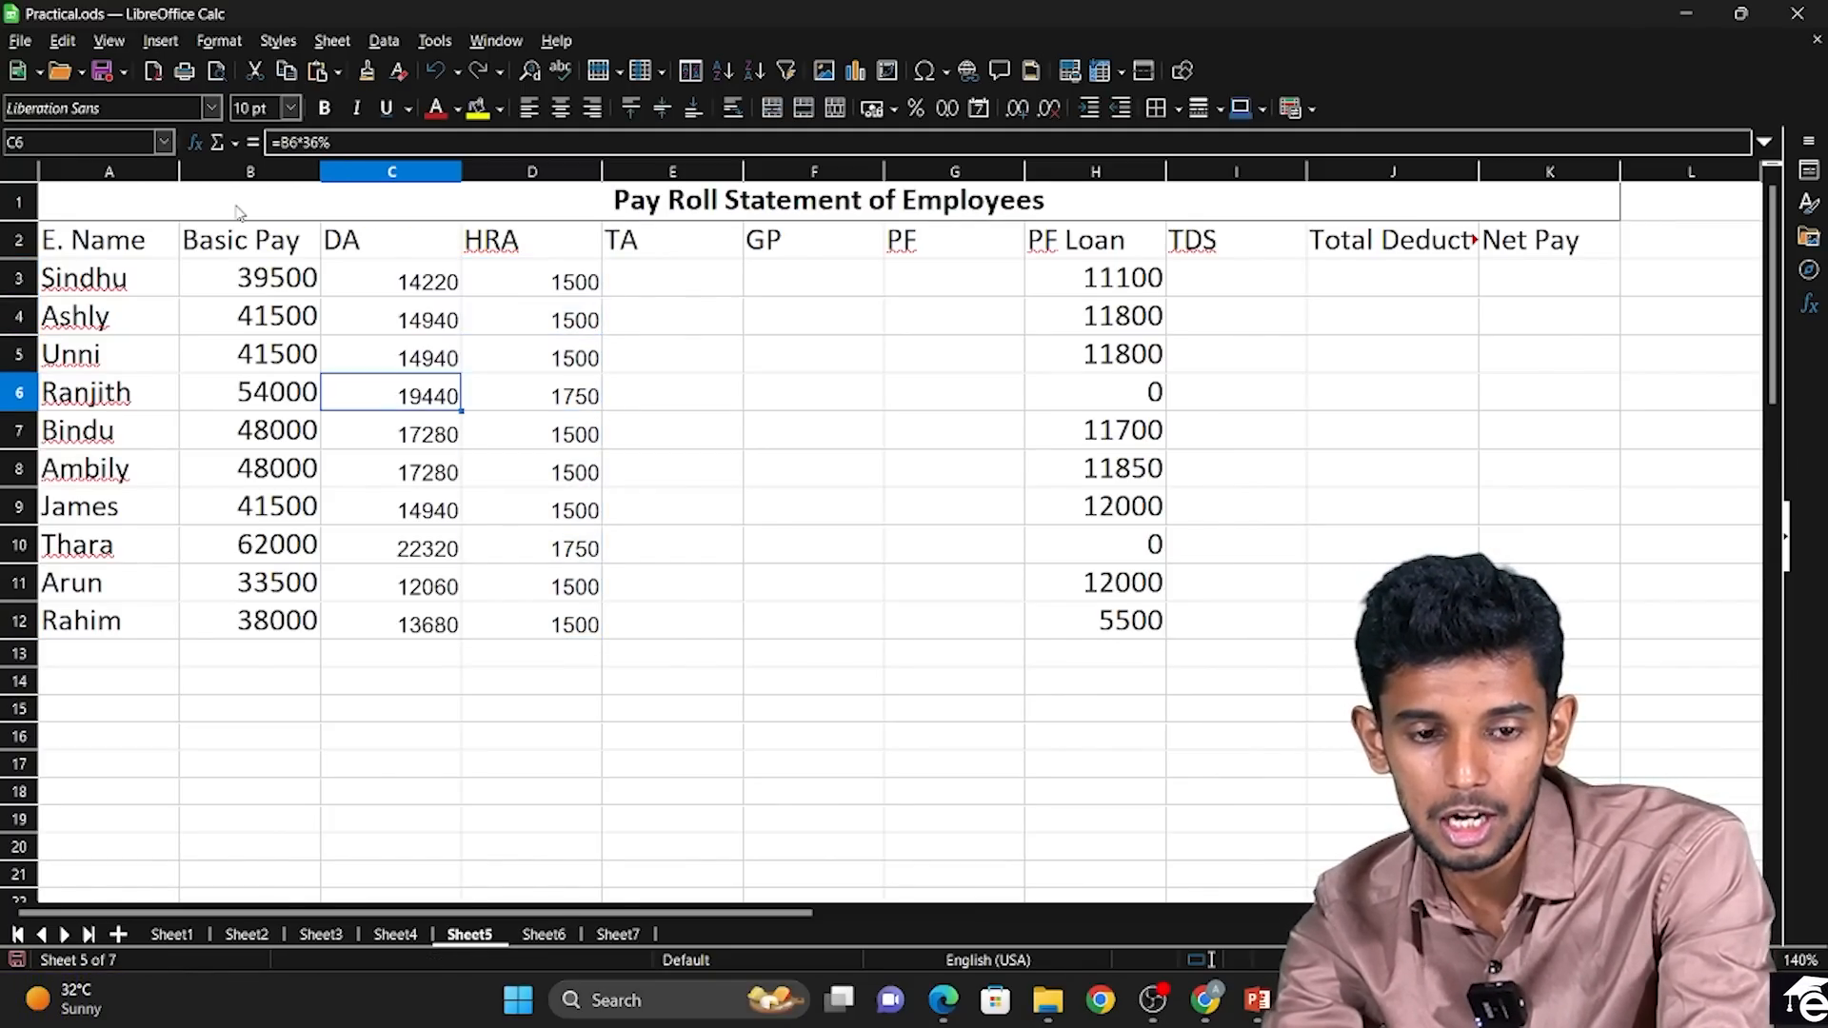
key("Right")
key("Right")
key("Down")
key("Down")
key("Down")
key("Down")
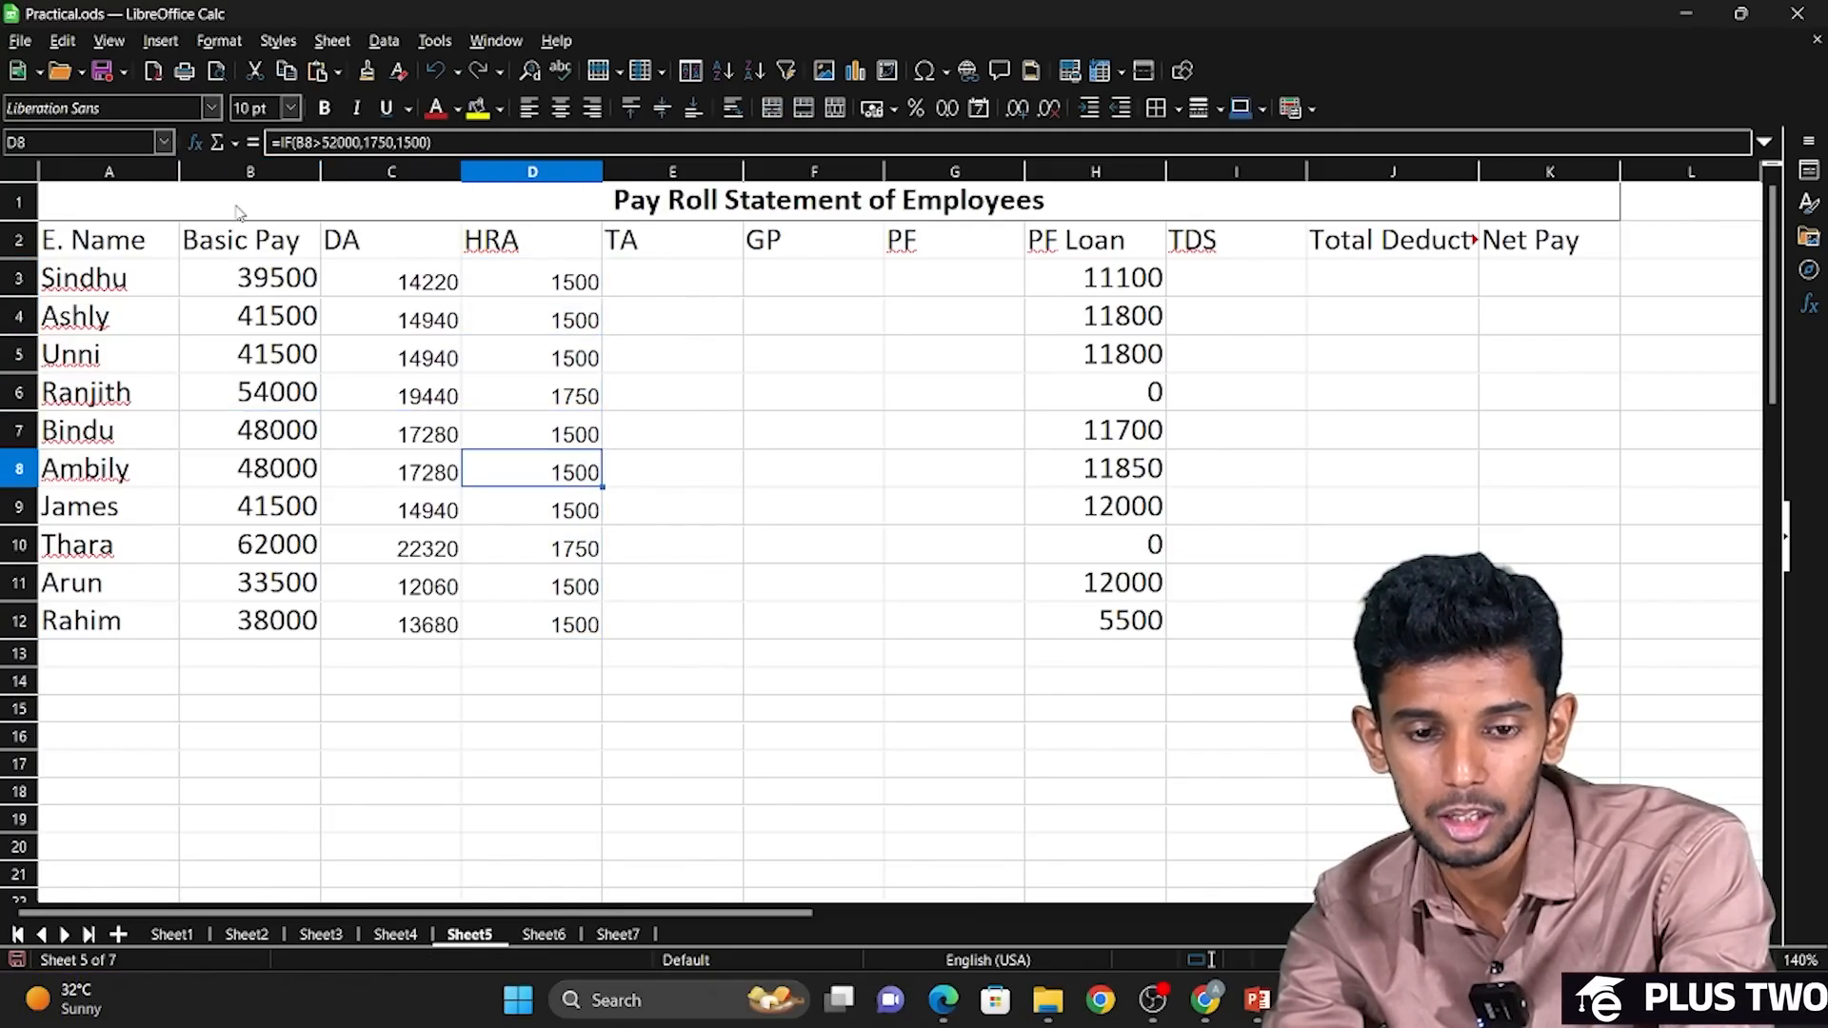
key("Left")
key("Left")
key("Right")
key("Right")
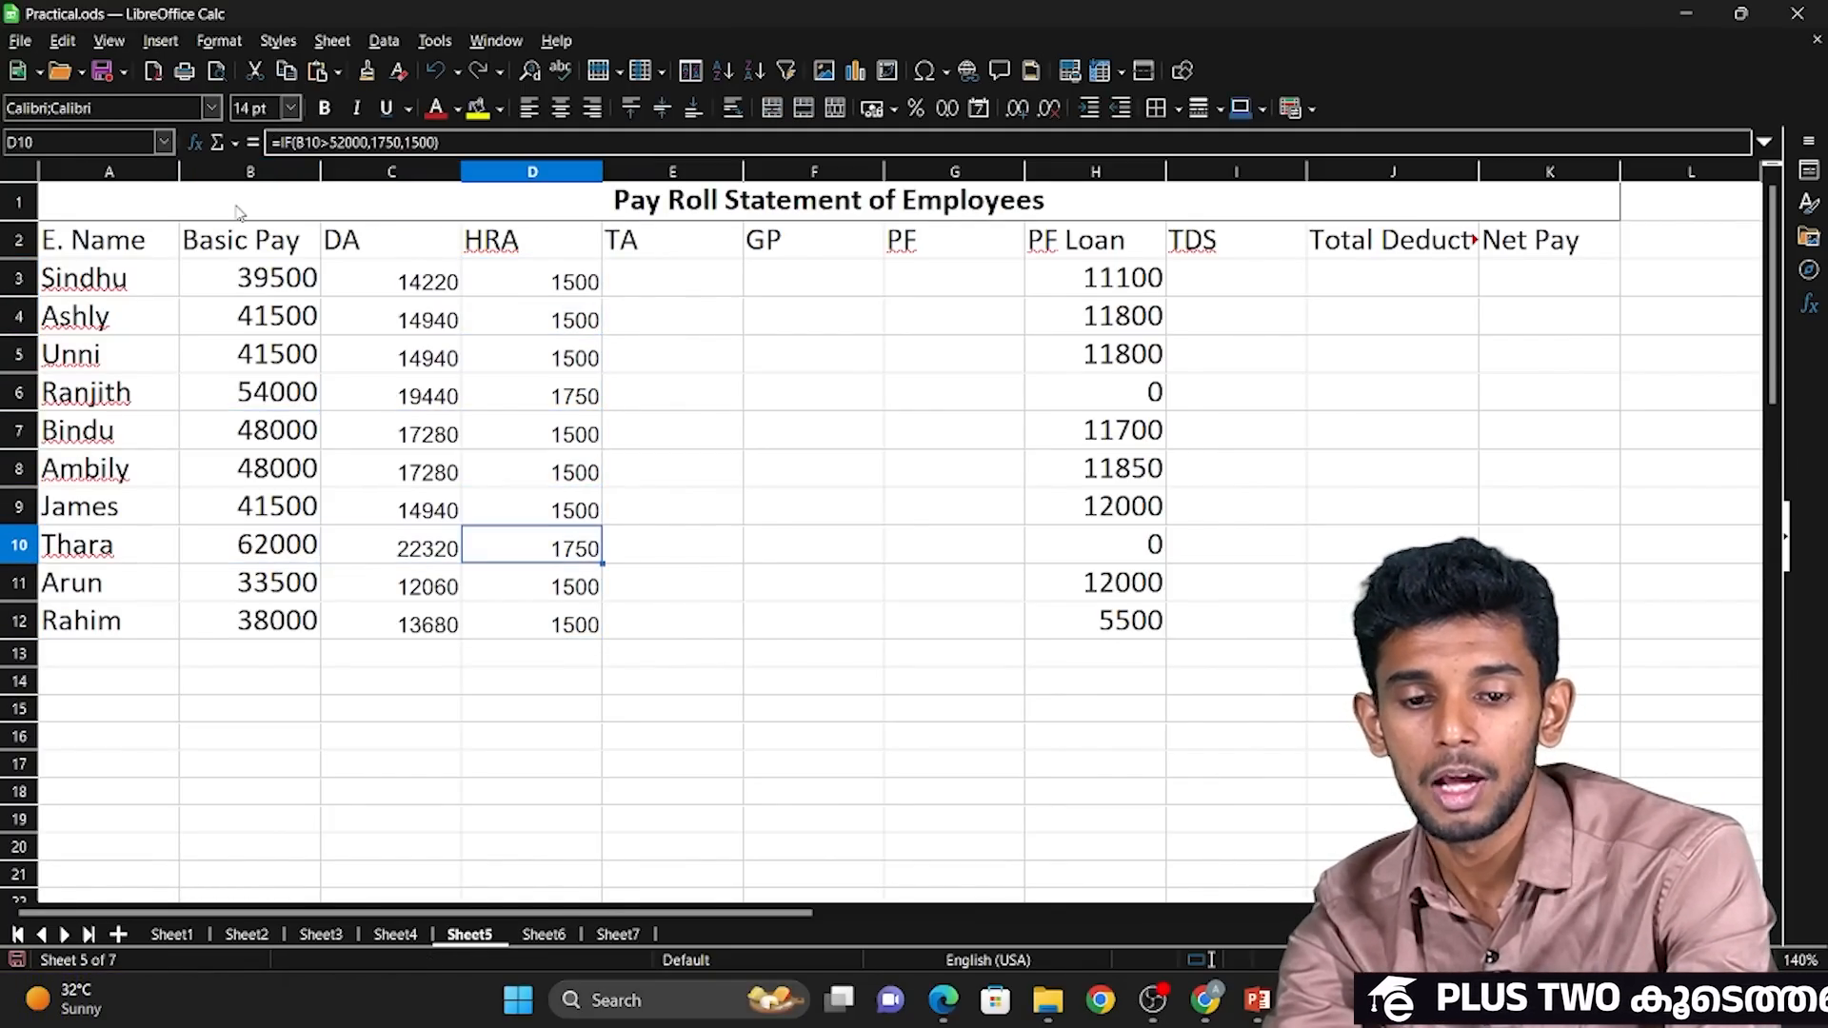
key("Up")
key("Right")
key("Down")
key("Down")
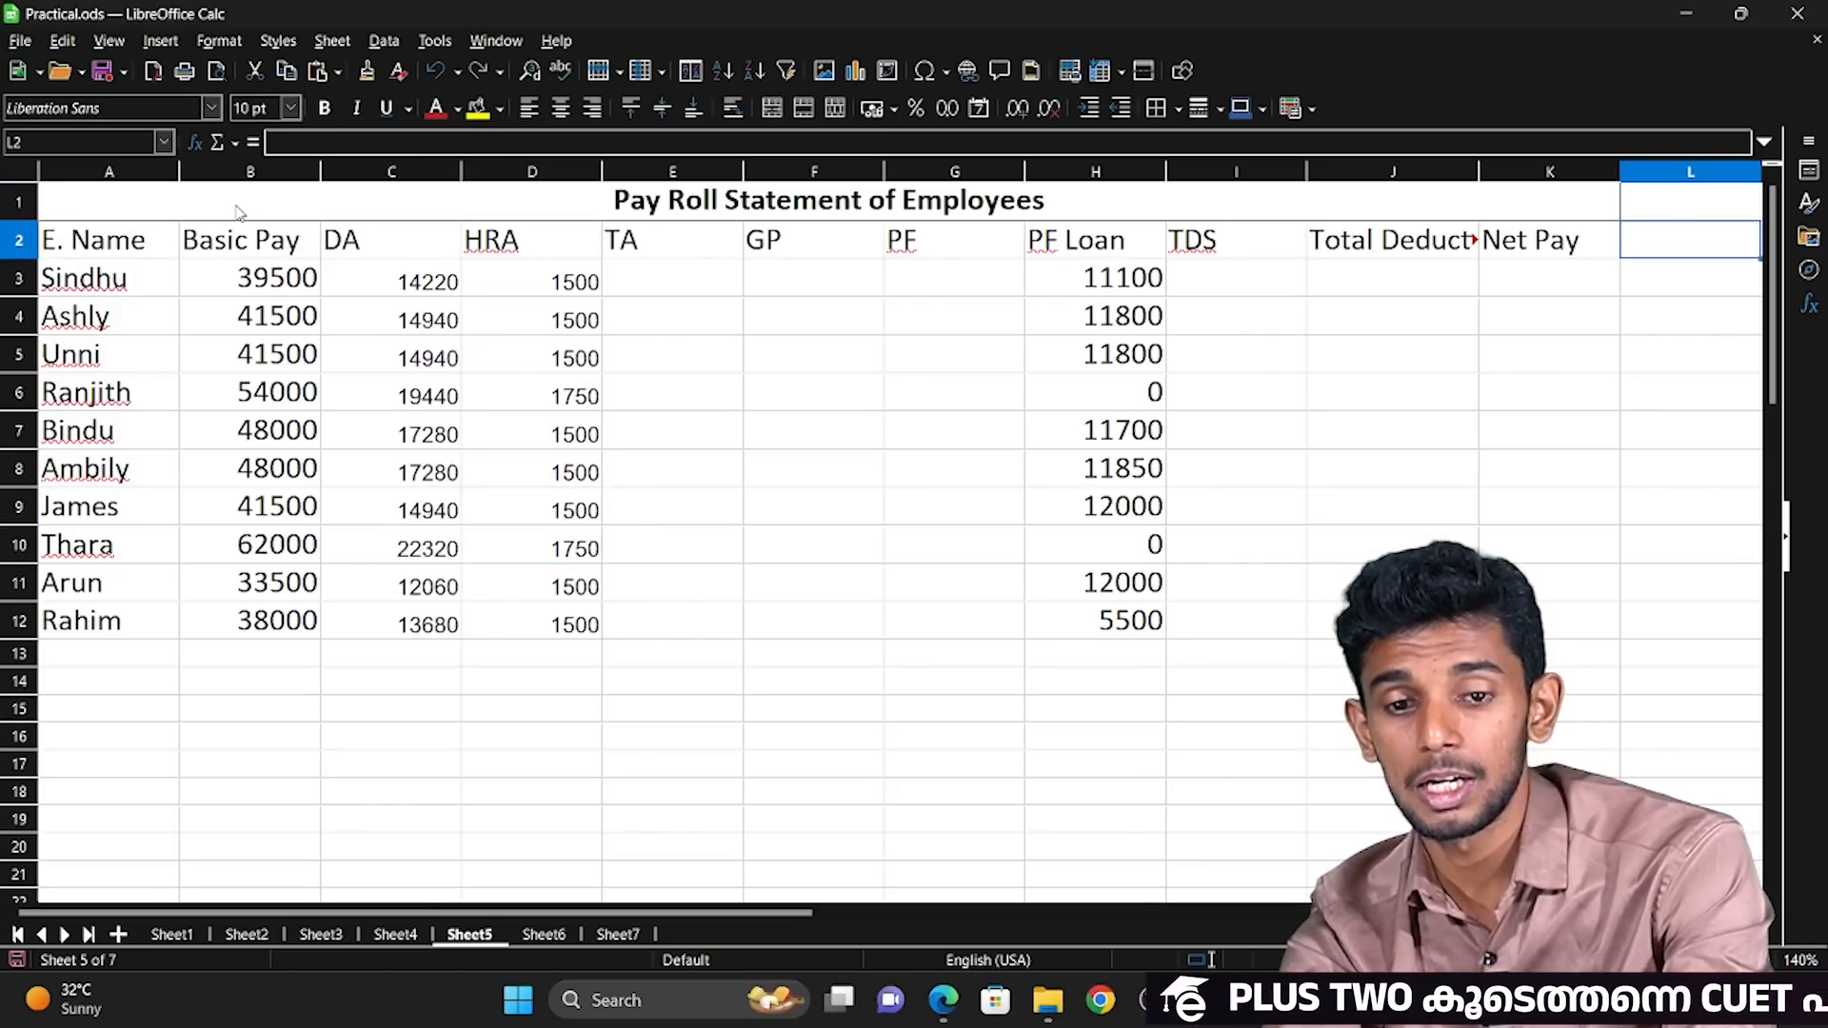
key("Left")
key("Left")
key("Left")
key("Left")
key("Left")
key("Left")
key("Left")
key("Left")
key("Left")
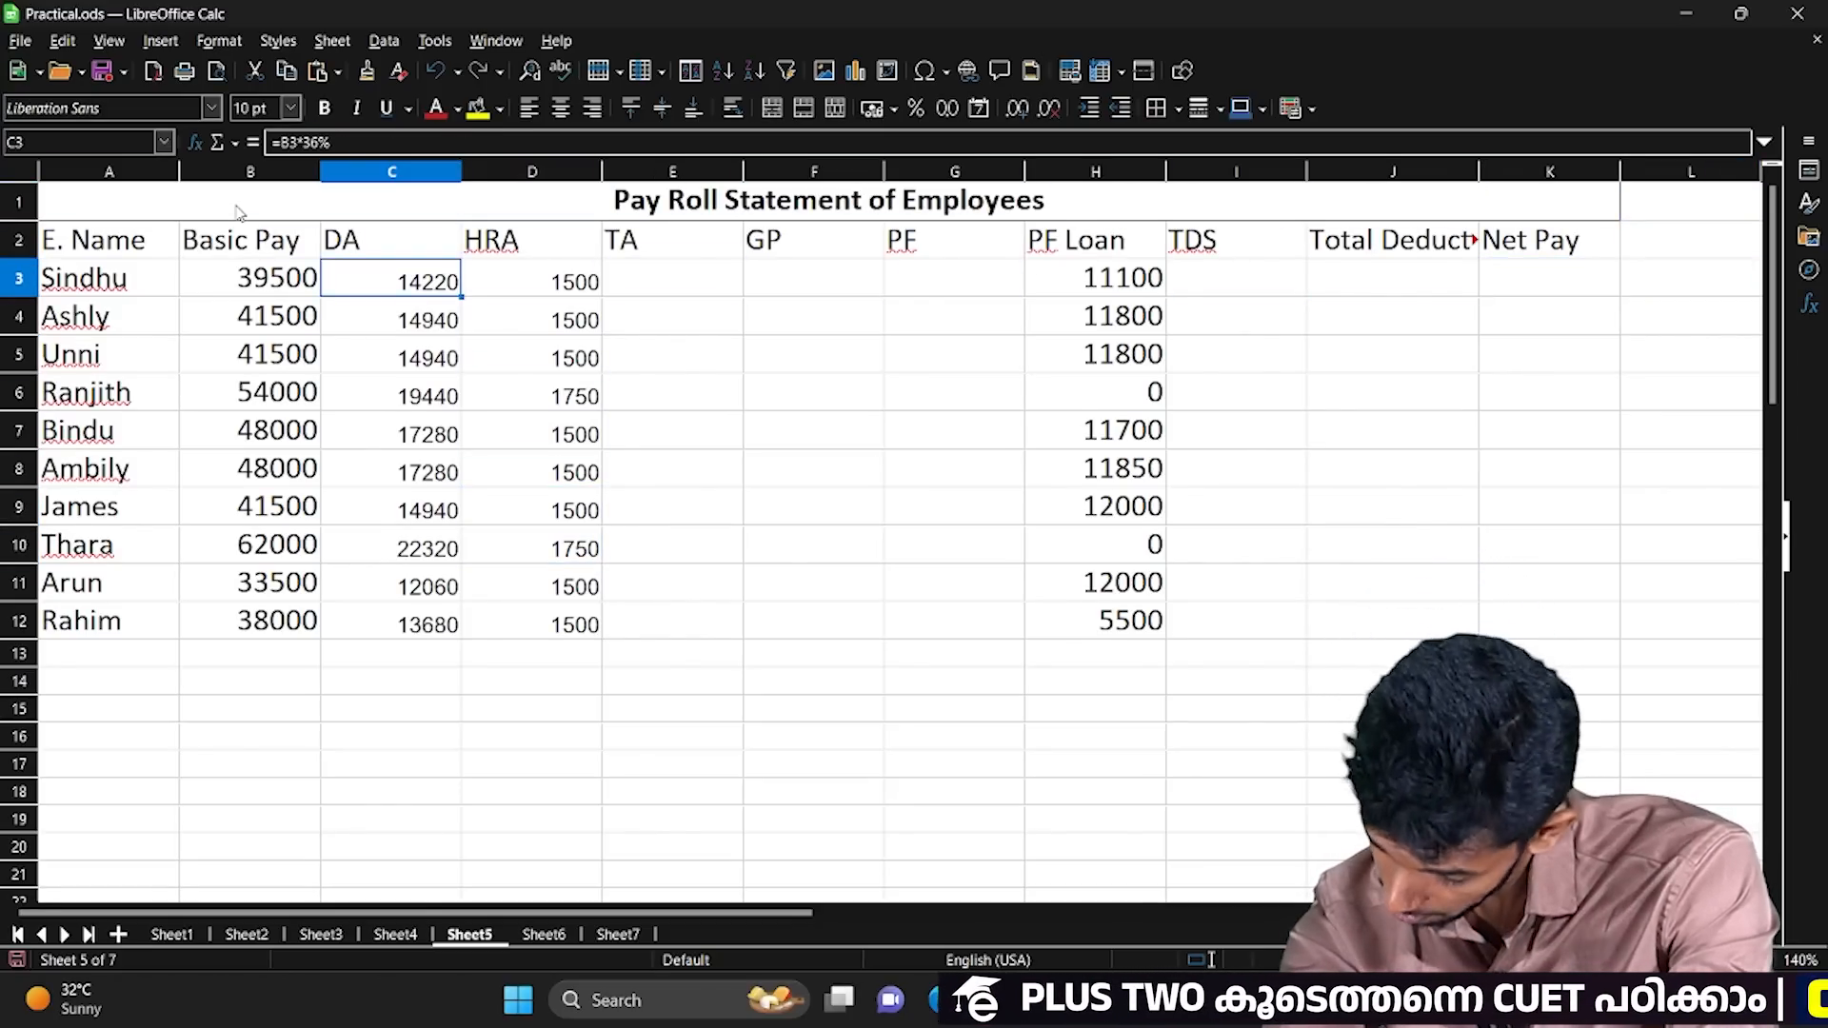
Return to the LibreOffice Calc payroll sheet and enter 400 as the first employee's TA in E3.
key("Right")
key("Right")
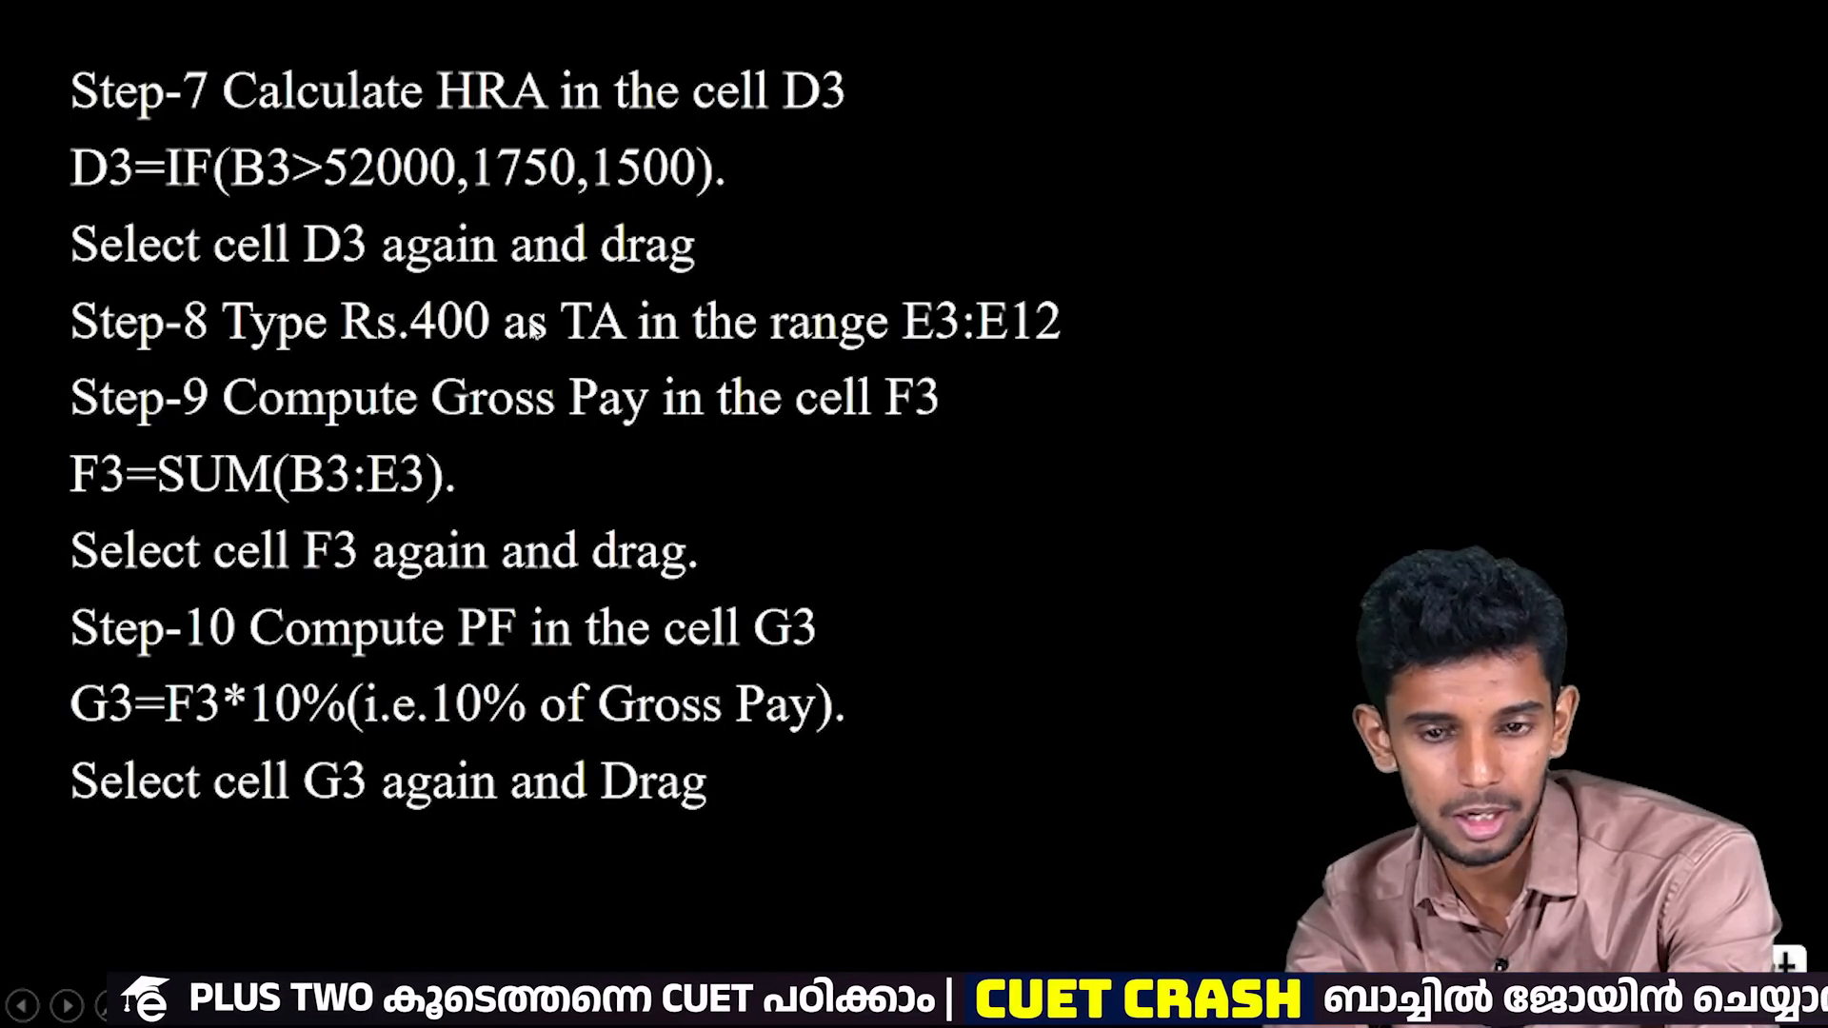
key("alt+Tab")
type("400")
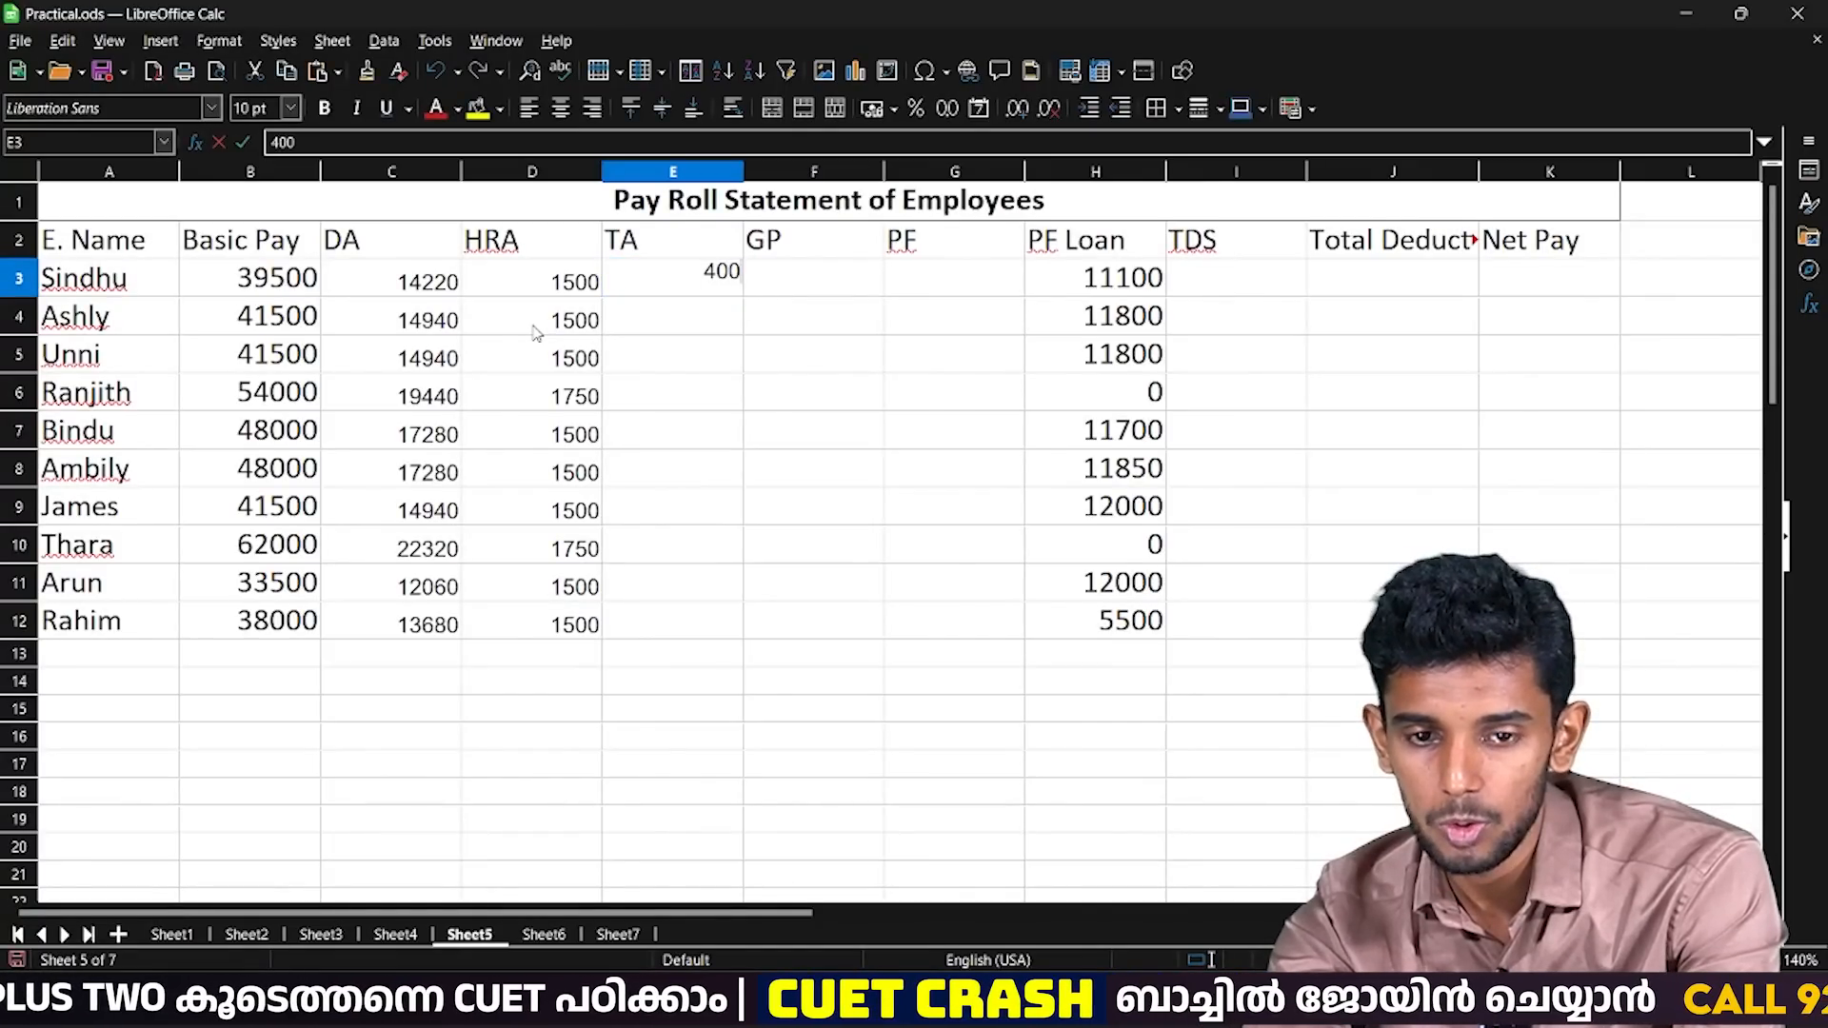
key("Return")
Use Fill Down to copy the TA value from E3 through E12.
key("Up")
key("shift+Down")
key("shift+Down")
key("shift+Down")
key("shift+Down")
key("shift+Down")
key("shift+Down")
key("shift+Down")
key("shift+Down")
key("shift+Down")
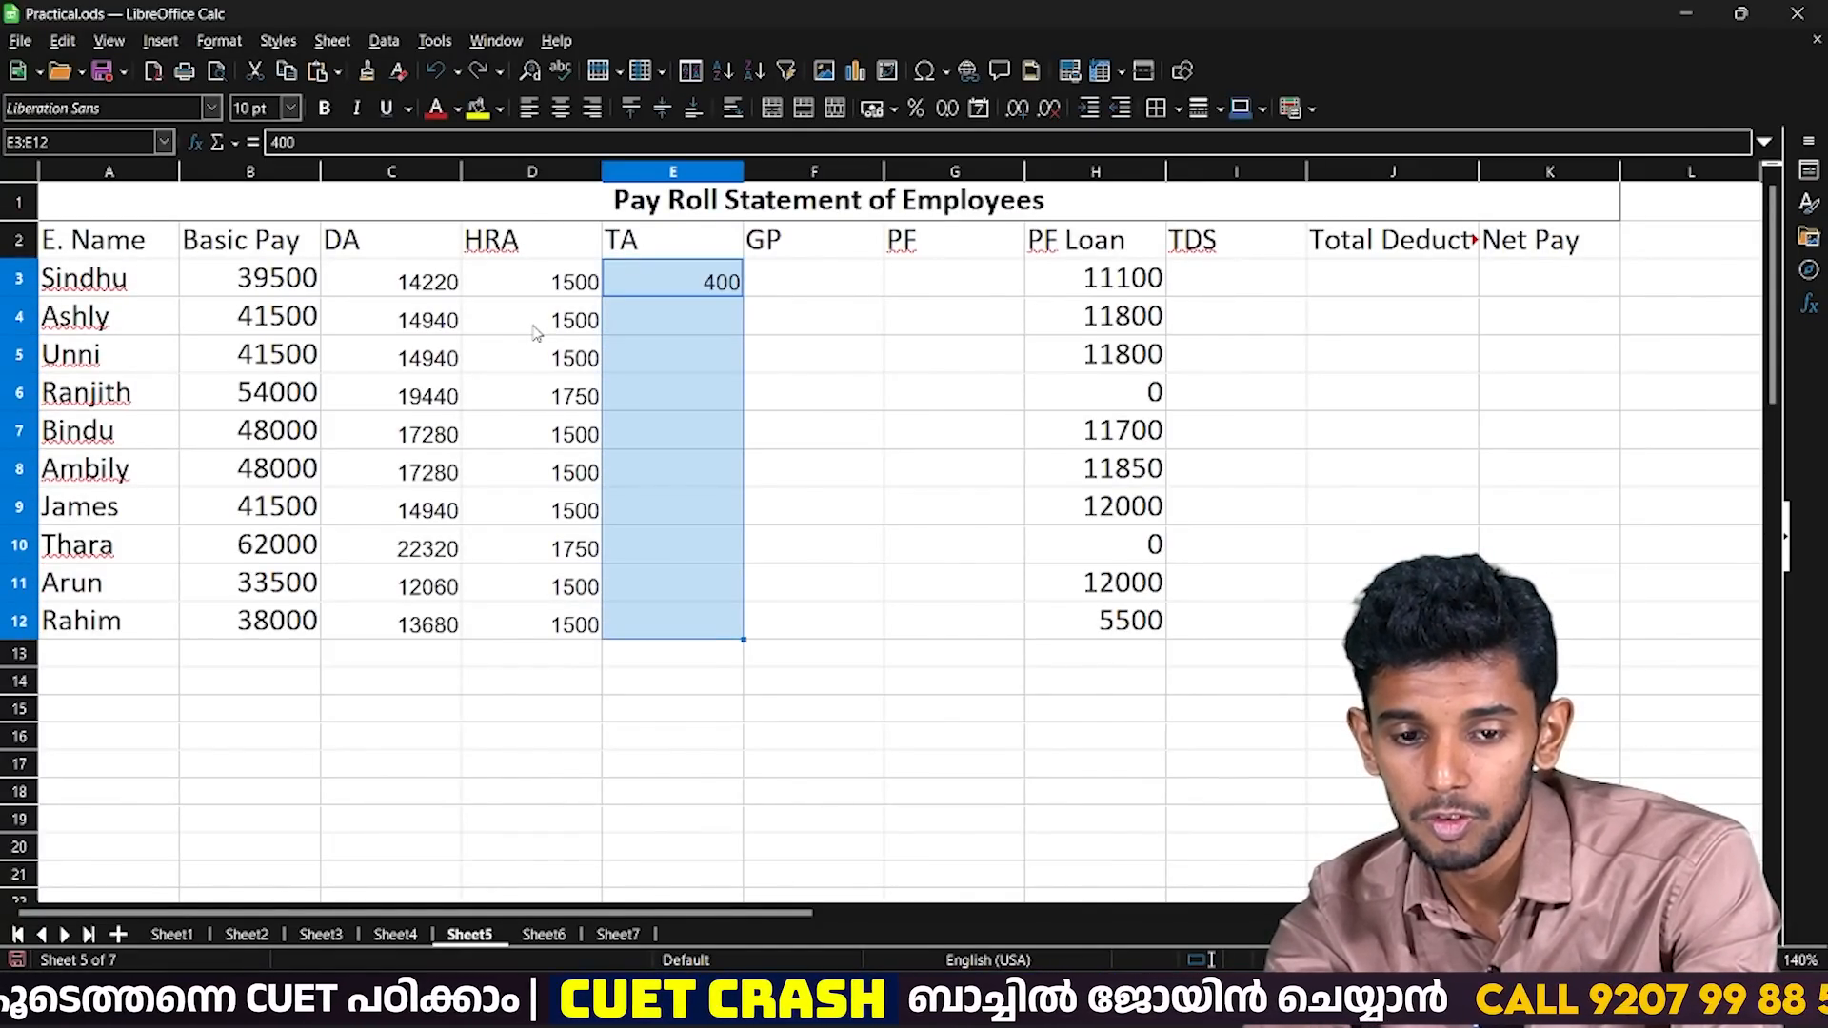
key("ctrl+d")
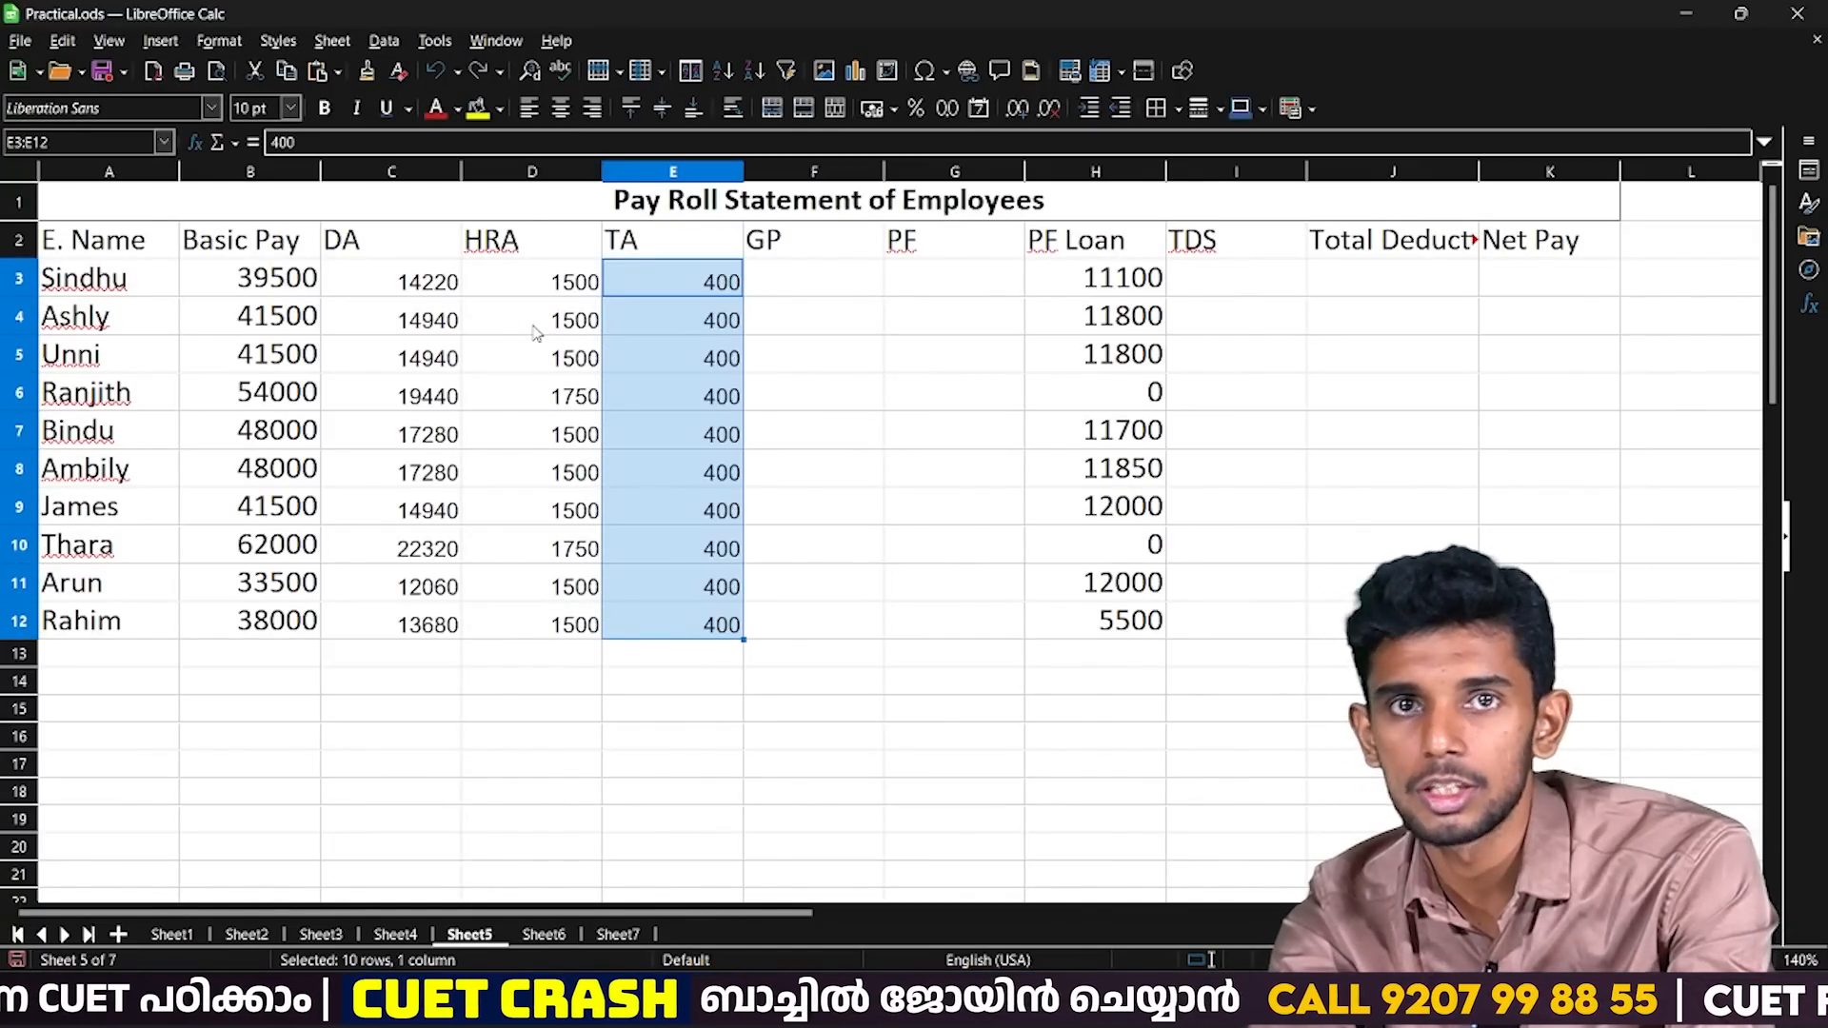
key("Down")
key("Up")
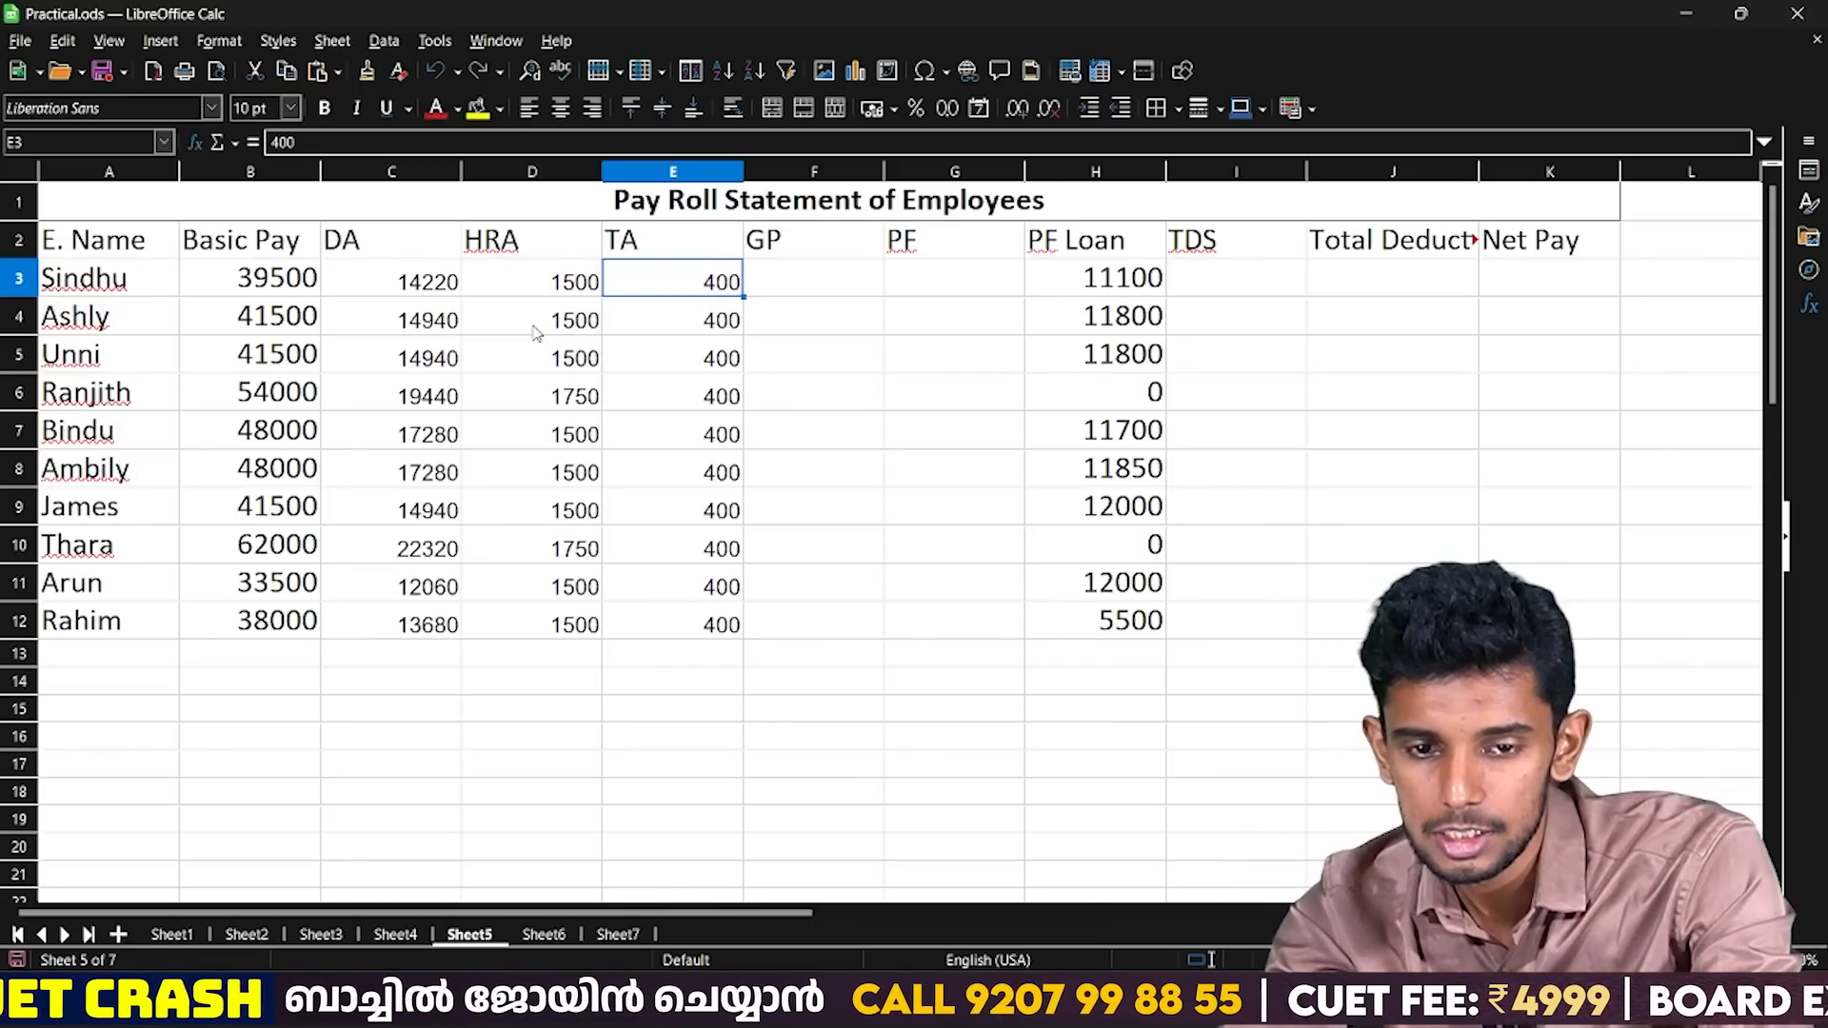
Clear the TA values in E4:E12 and autofill the column again from E3 down to E12.
left_click(735, 320)
key("ctrl+shift+Down")
key("BackSpace")
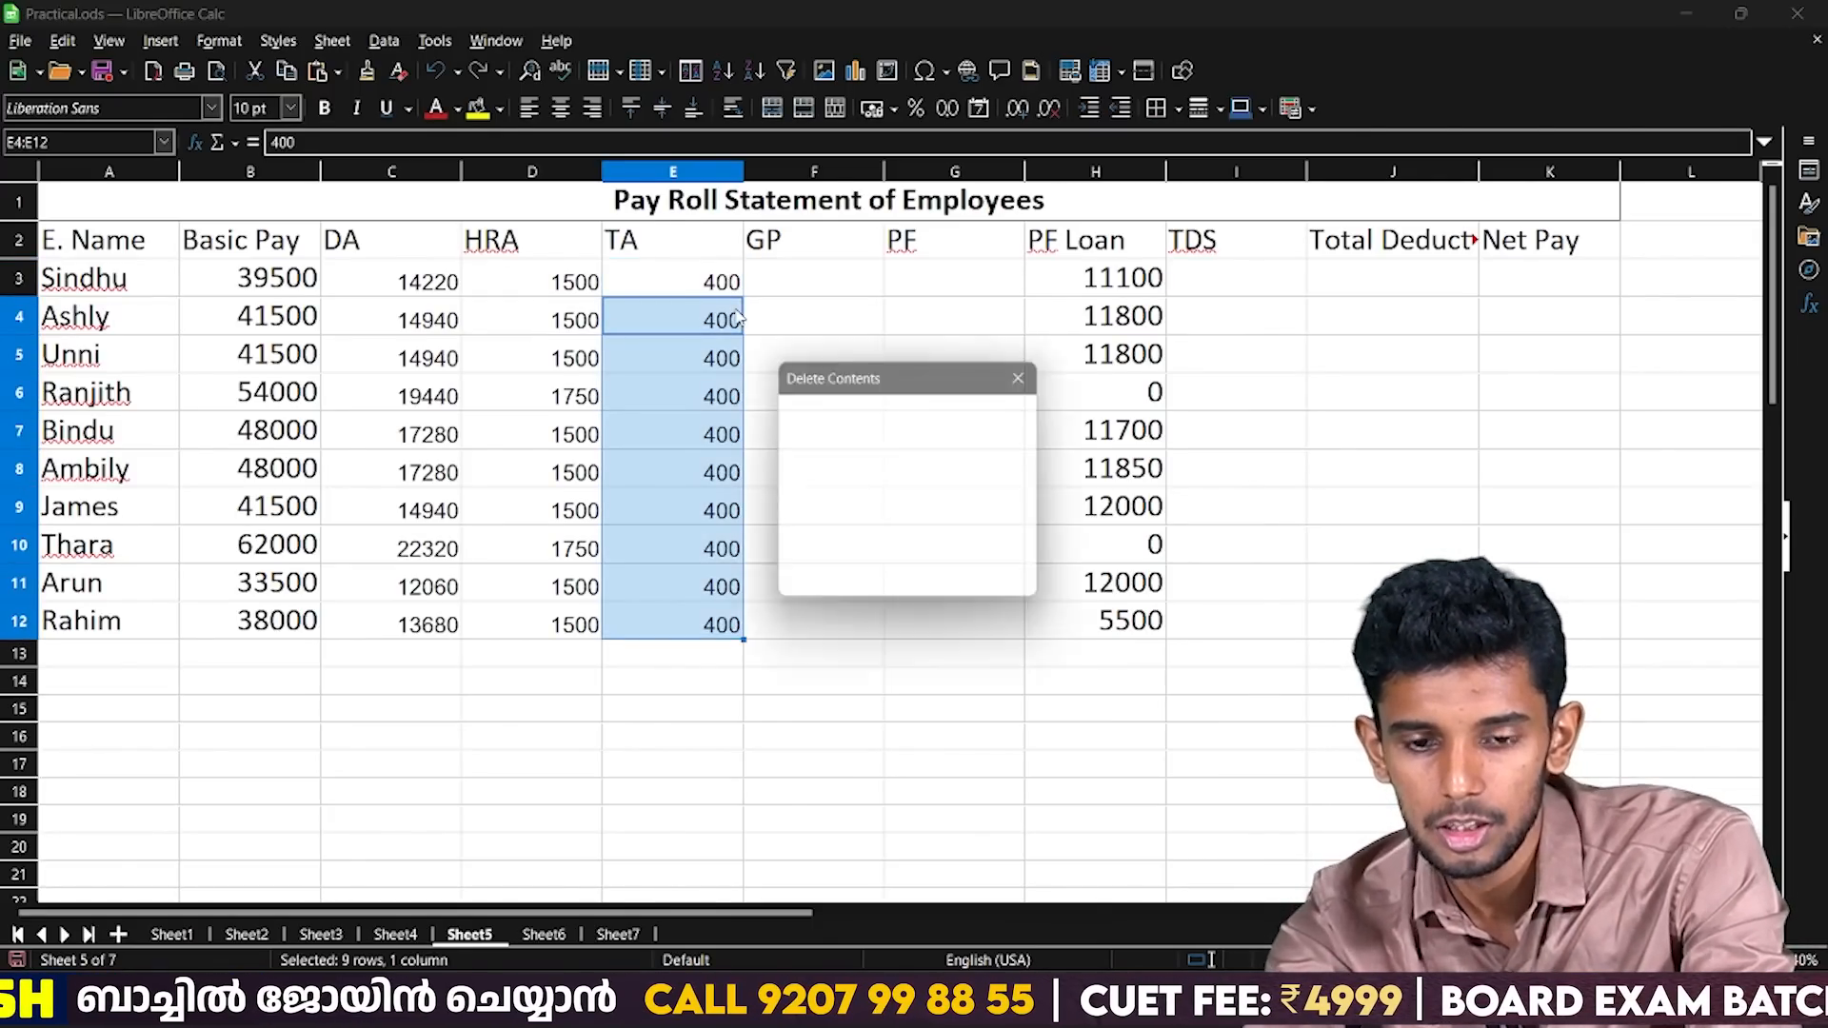
key("Return")
left_click(723, 288)
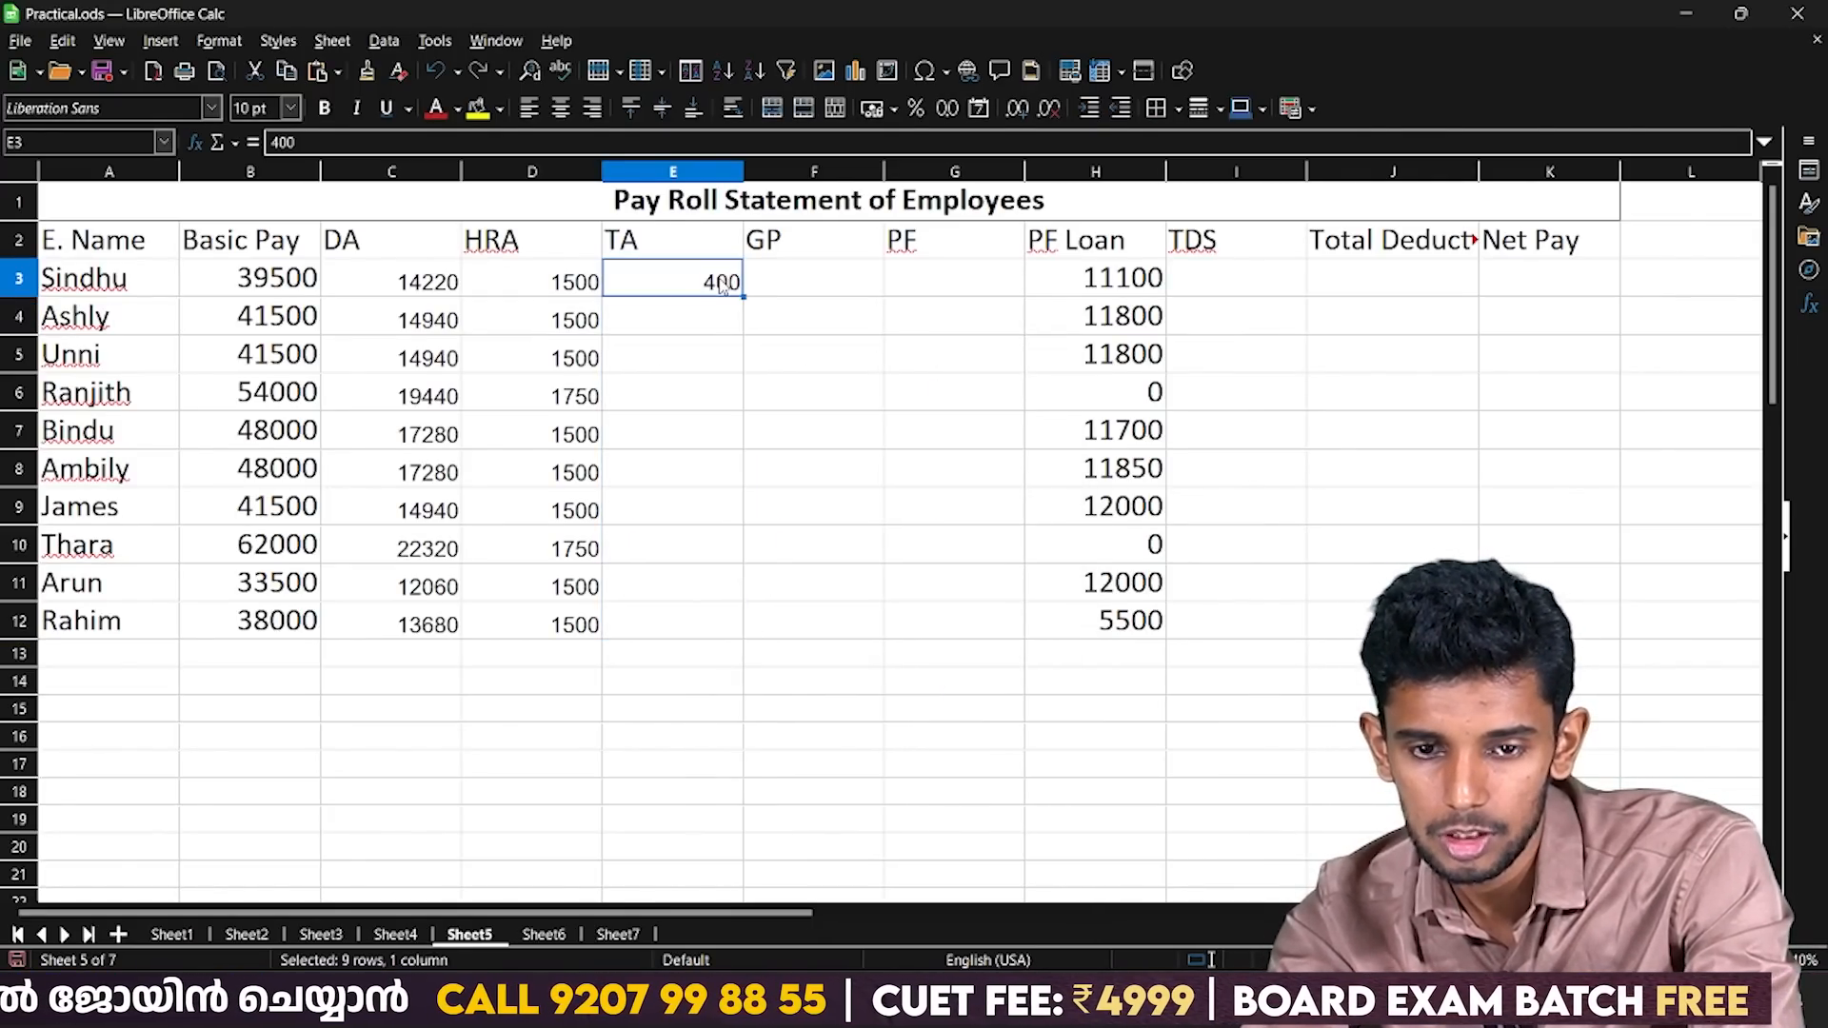
left_click_drag(742, 296, 756, 650)
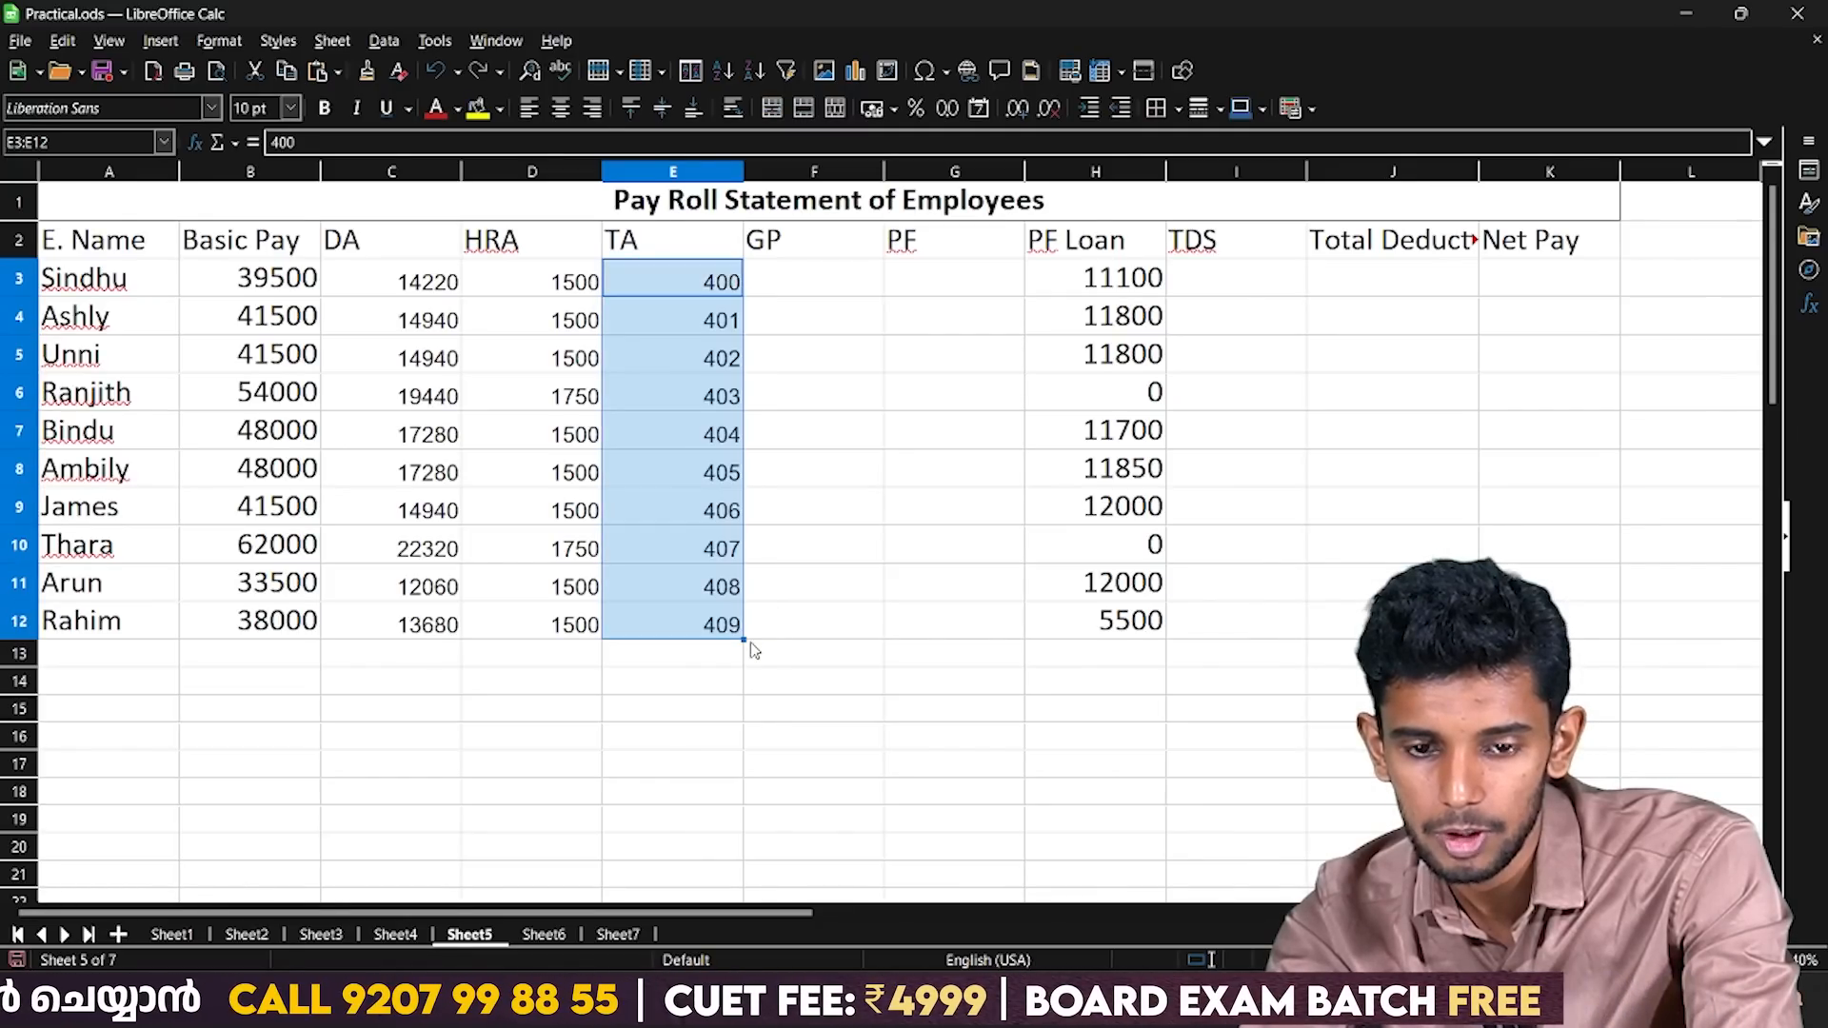
Copy the TA value in E3 and paste it over E3:E12, overwriting the existing data.
left_click(693, 349)
key("Up")
key("Up")
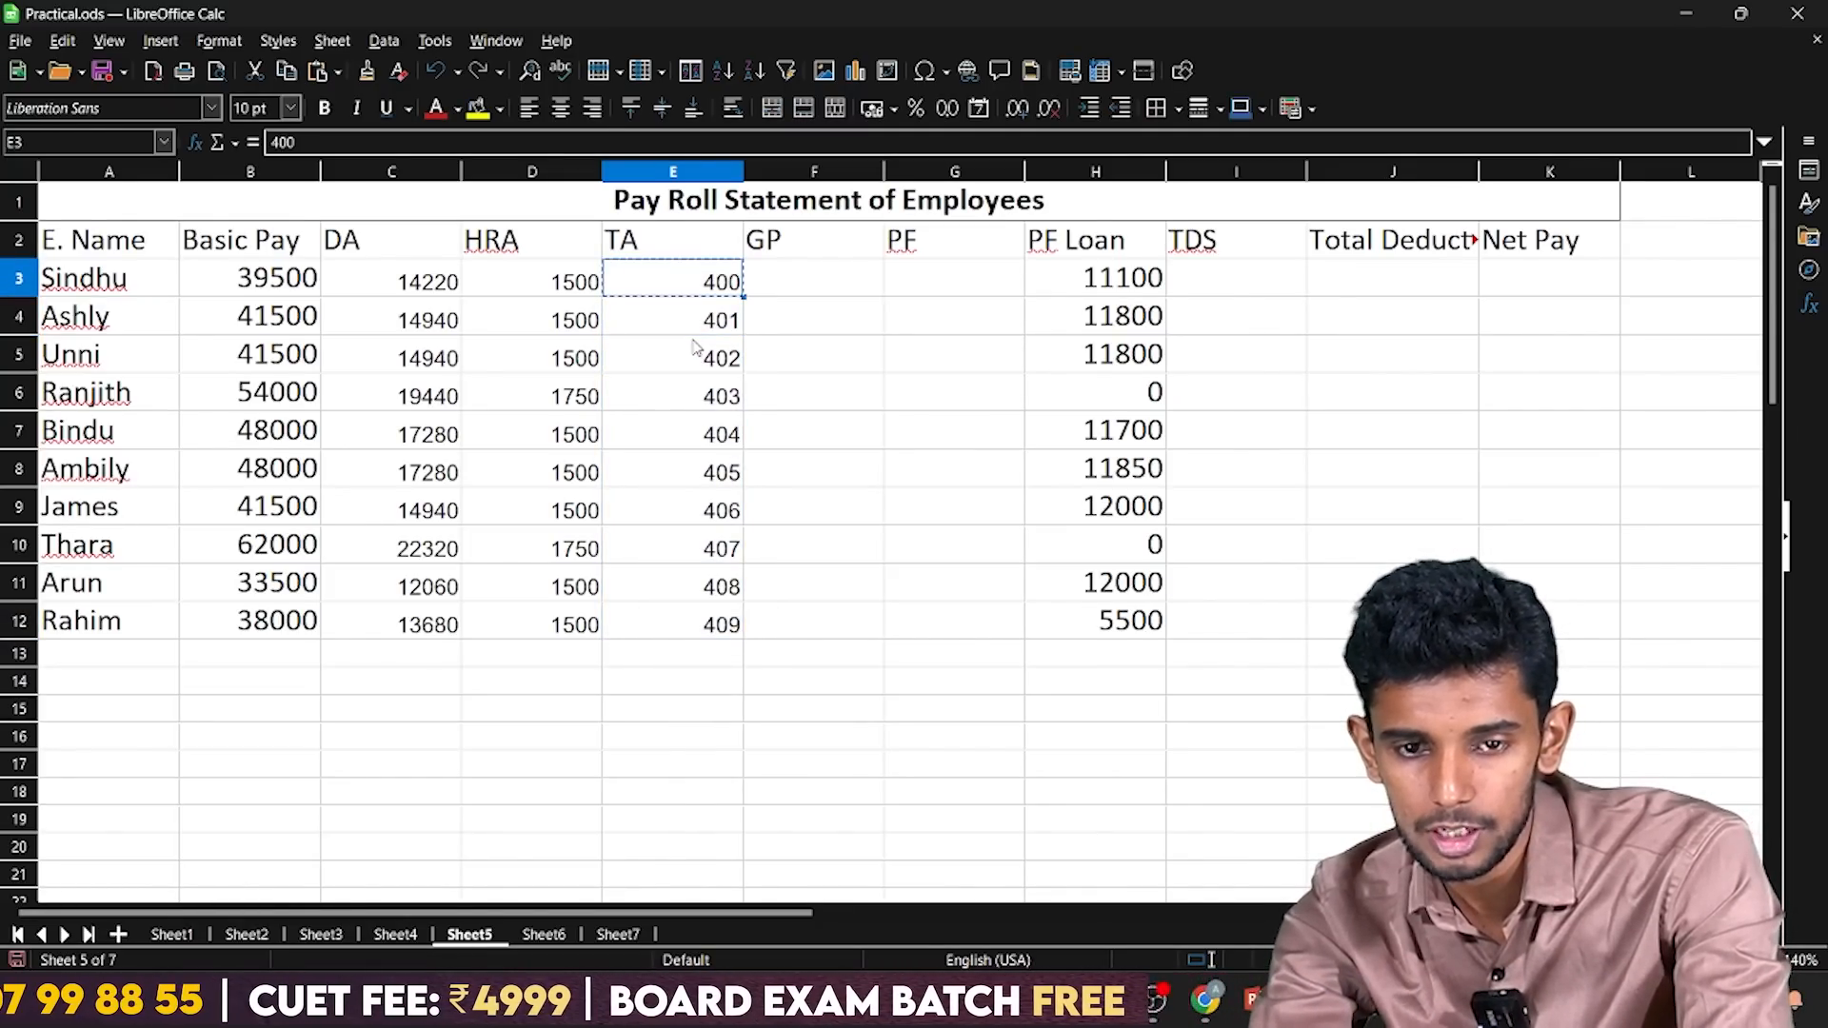
key("shift+Down")
key("shift+Down")
key("shift+Down")
key("shift+Down")
key("shift+Down")
key("shift+Down")
key("shift+Down")
key("shift+Down")
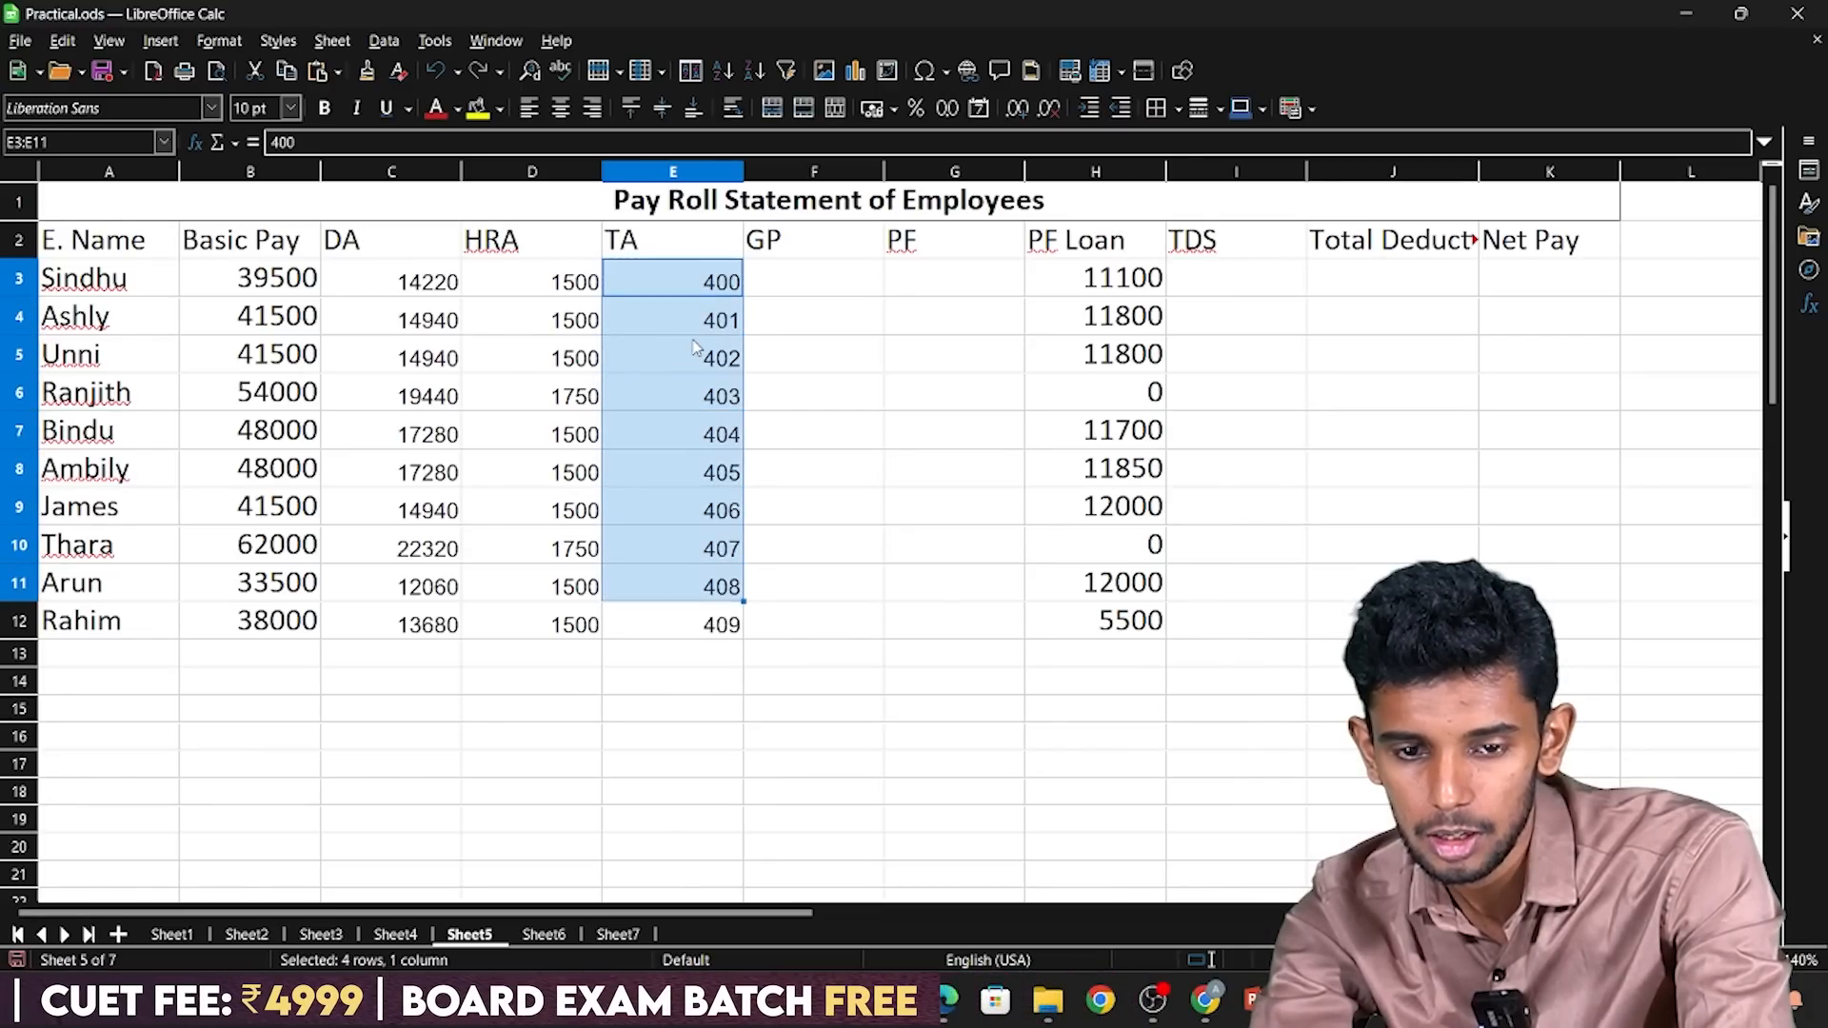
key("shift+Down")
key("ctrl+v")
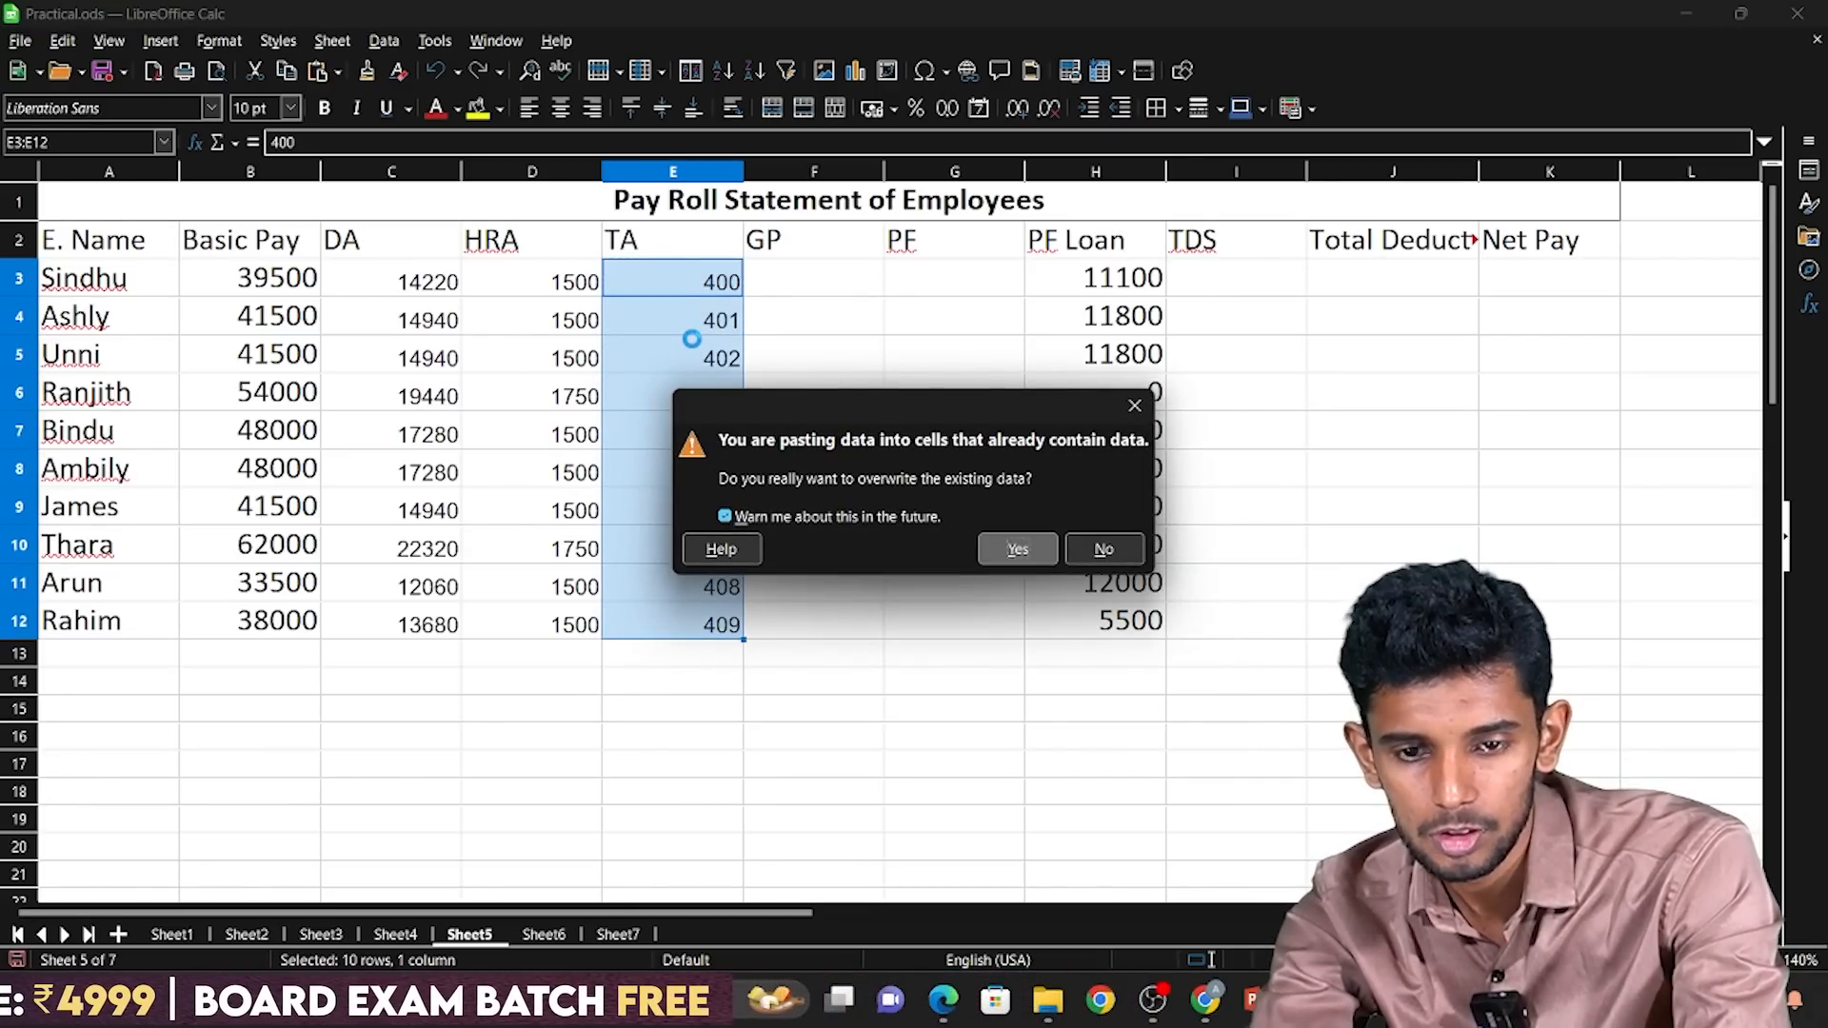
key("Return")
Enter the gross pay formula =SUM(B3:E3) in F3.
key("Right")
key("Right")
key("Left")
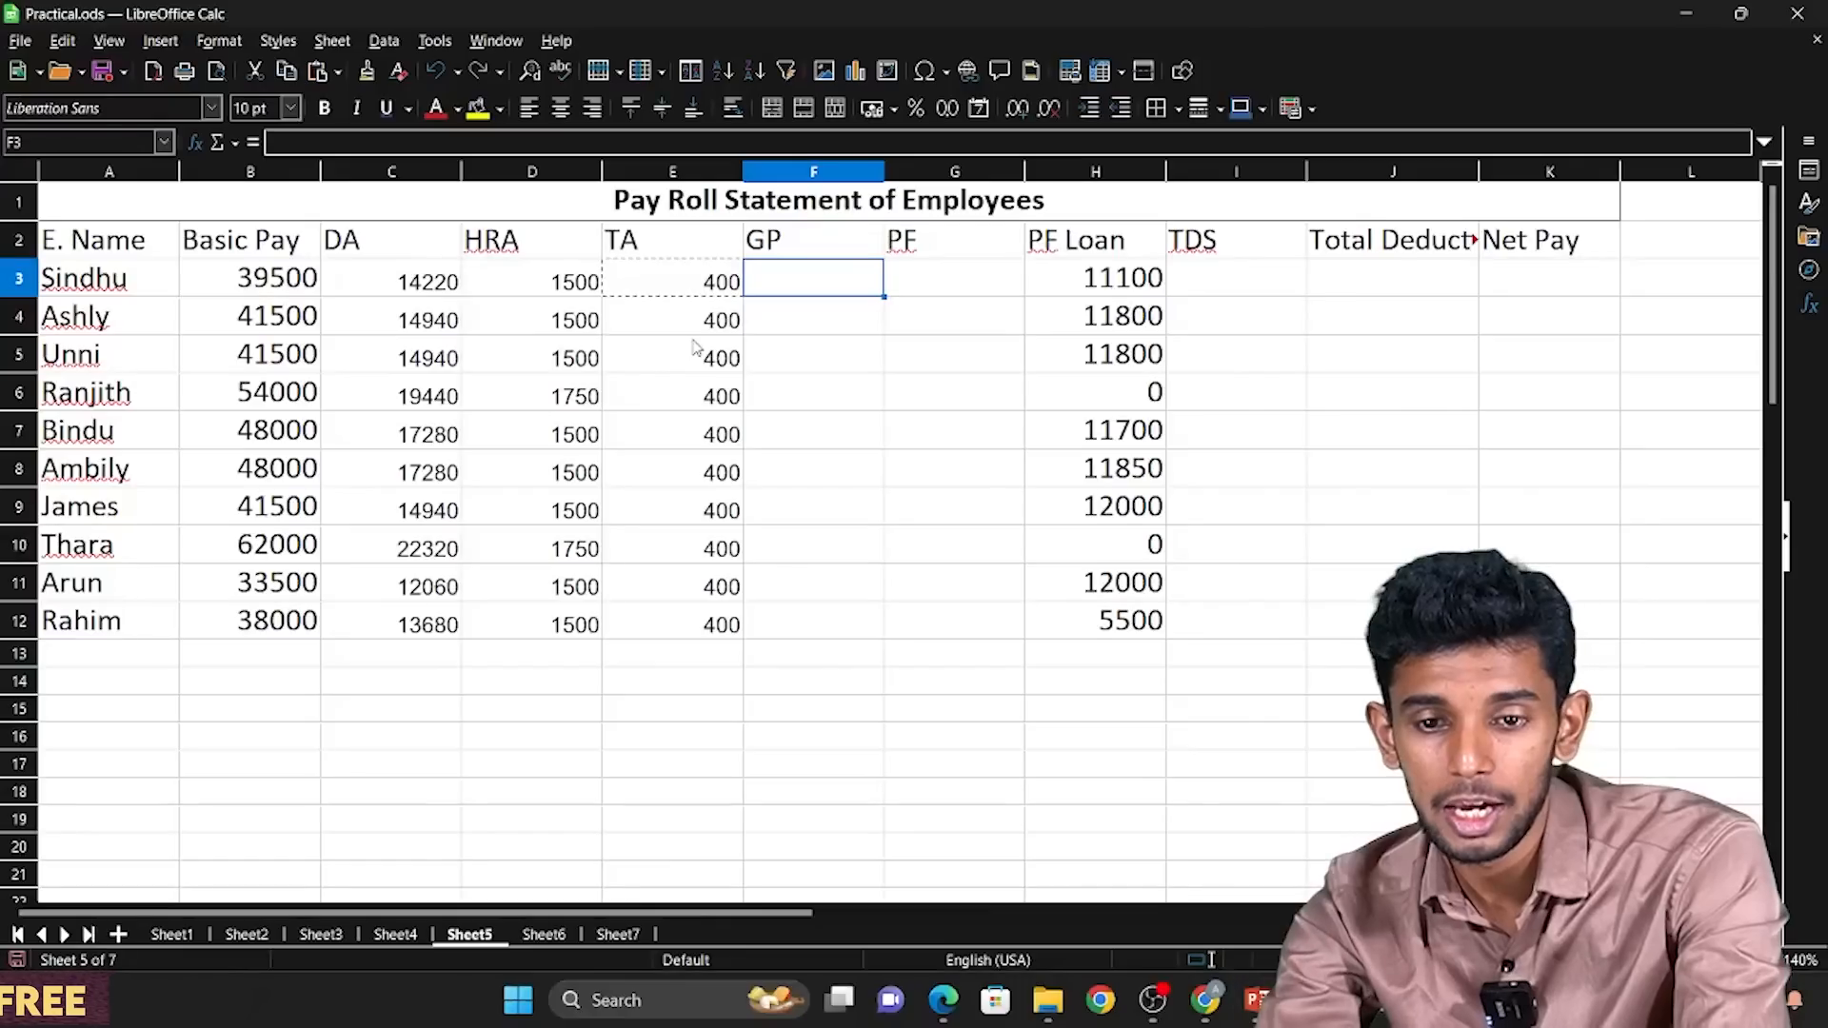
type("=sum")
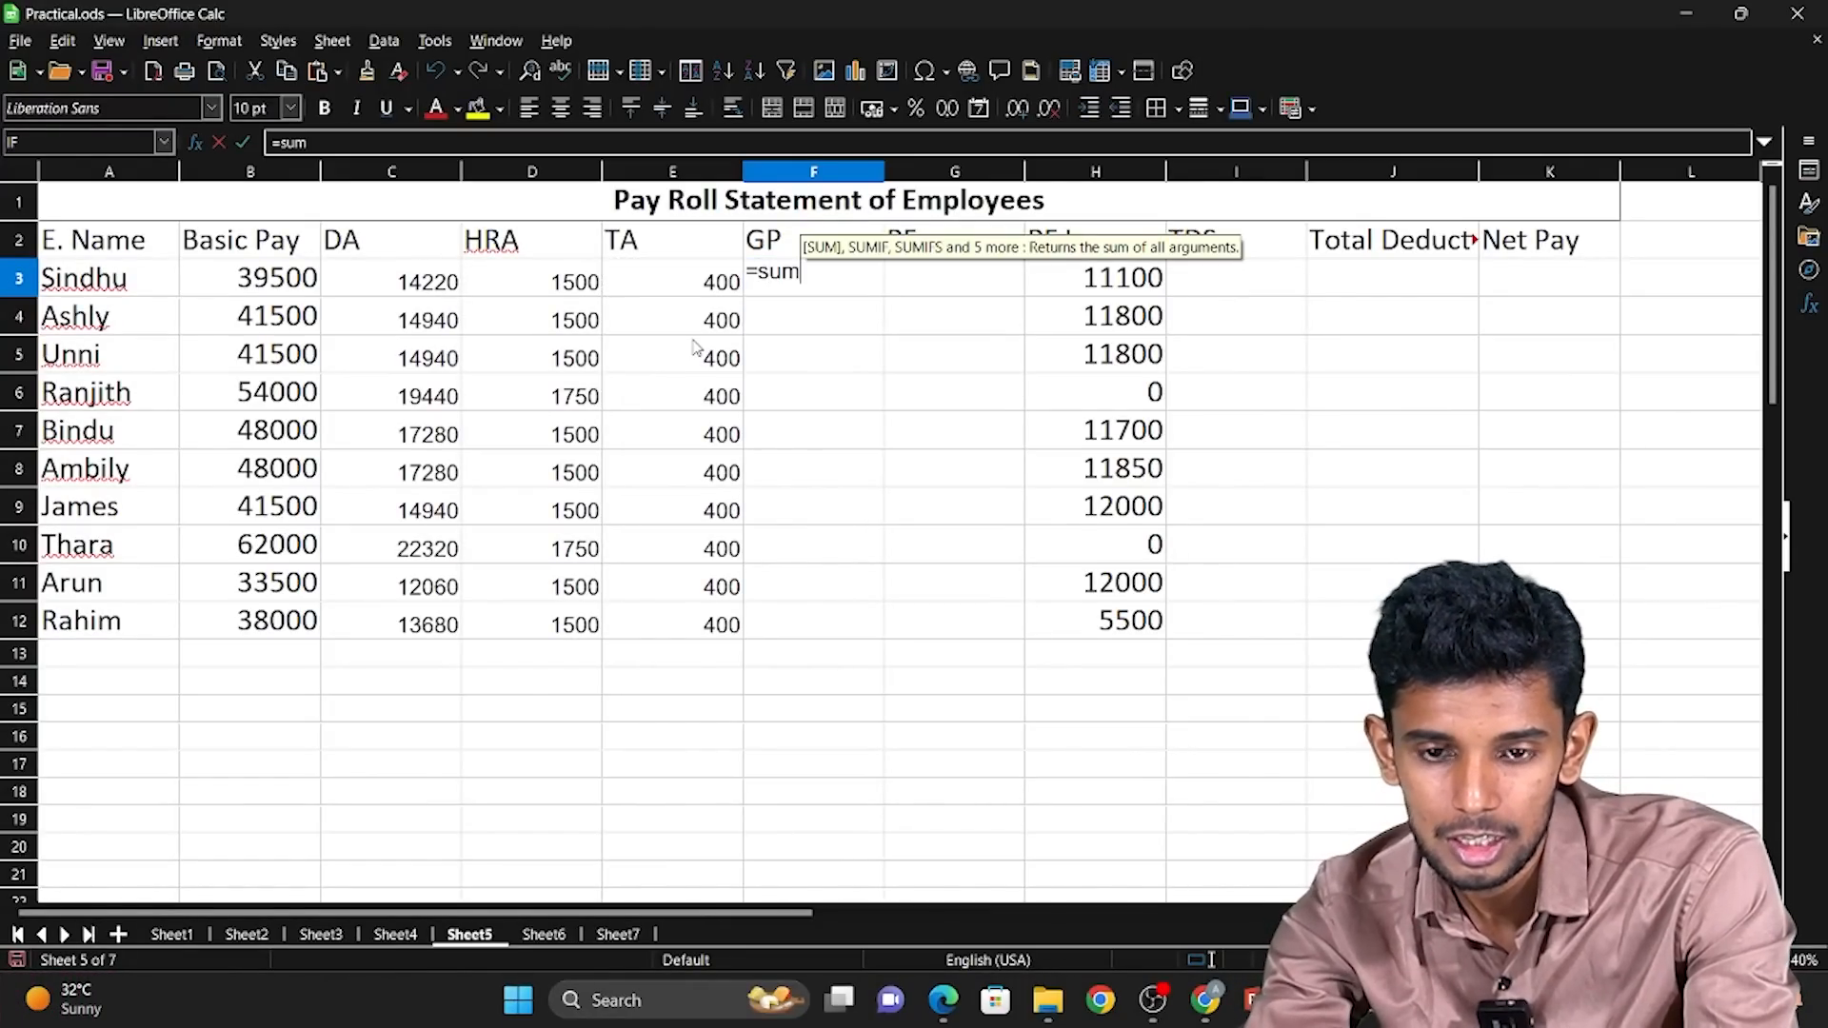
type("(")
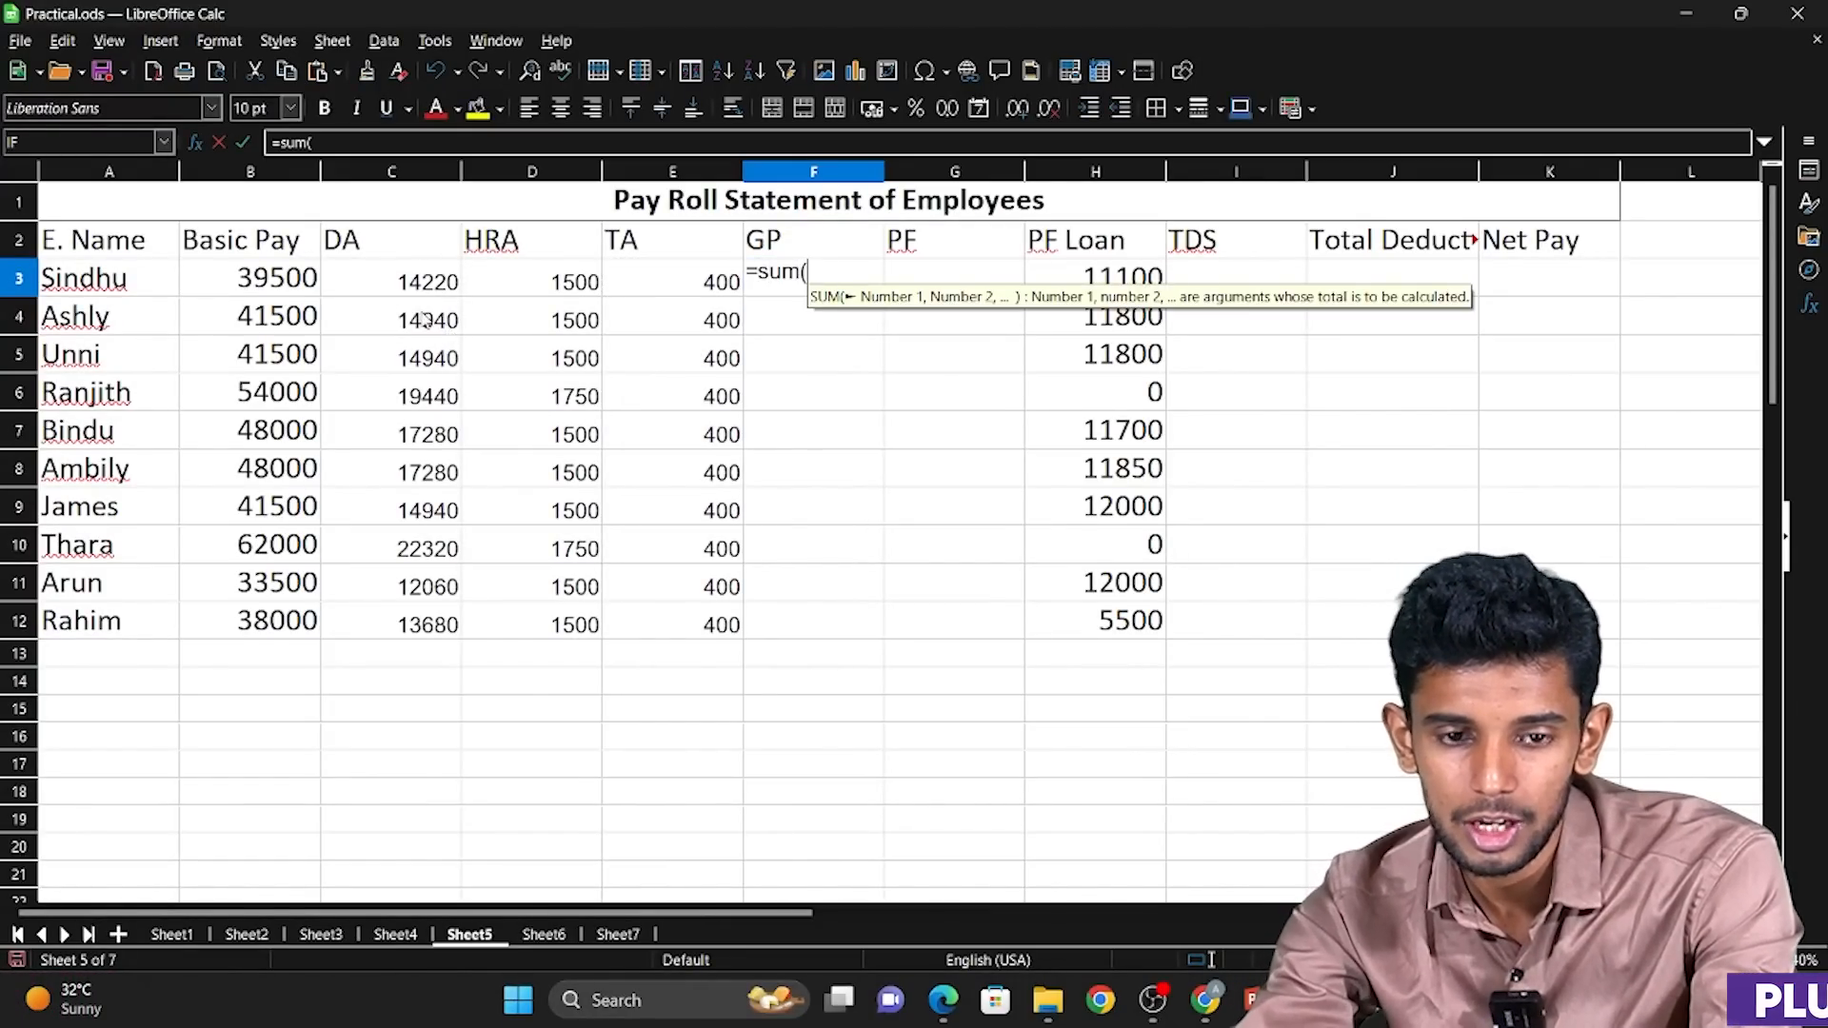
left_click_drag(257, 285, 673, 292)
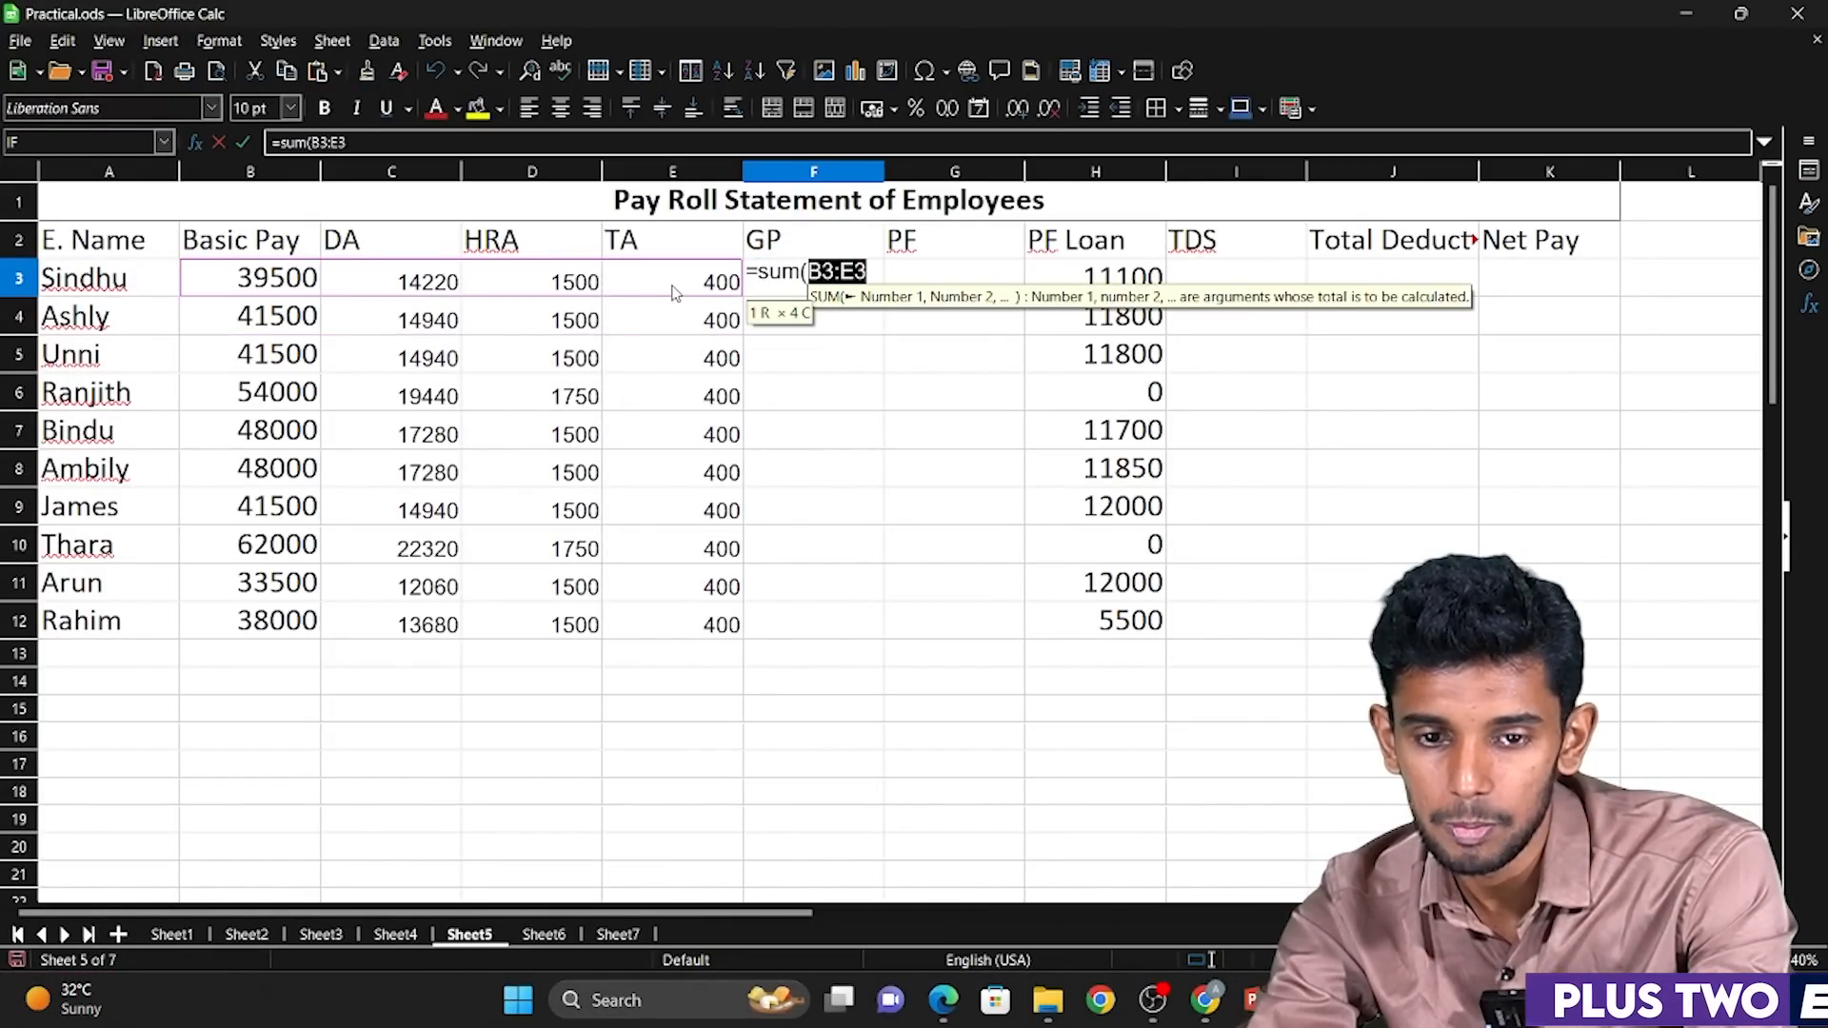
key("Return")
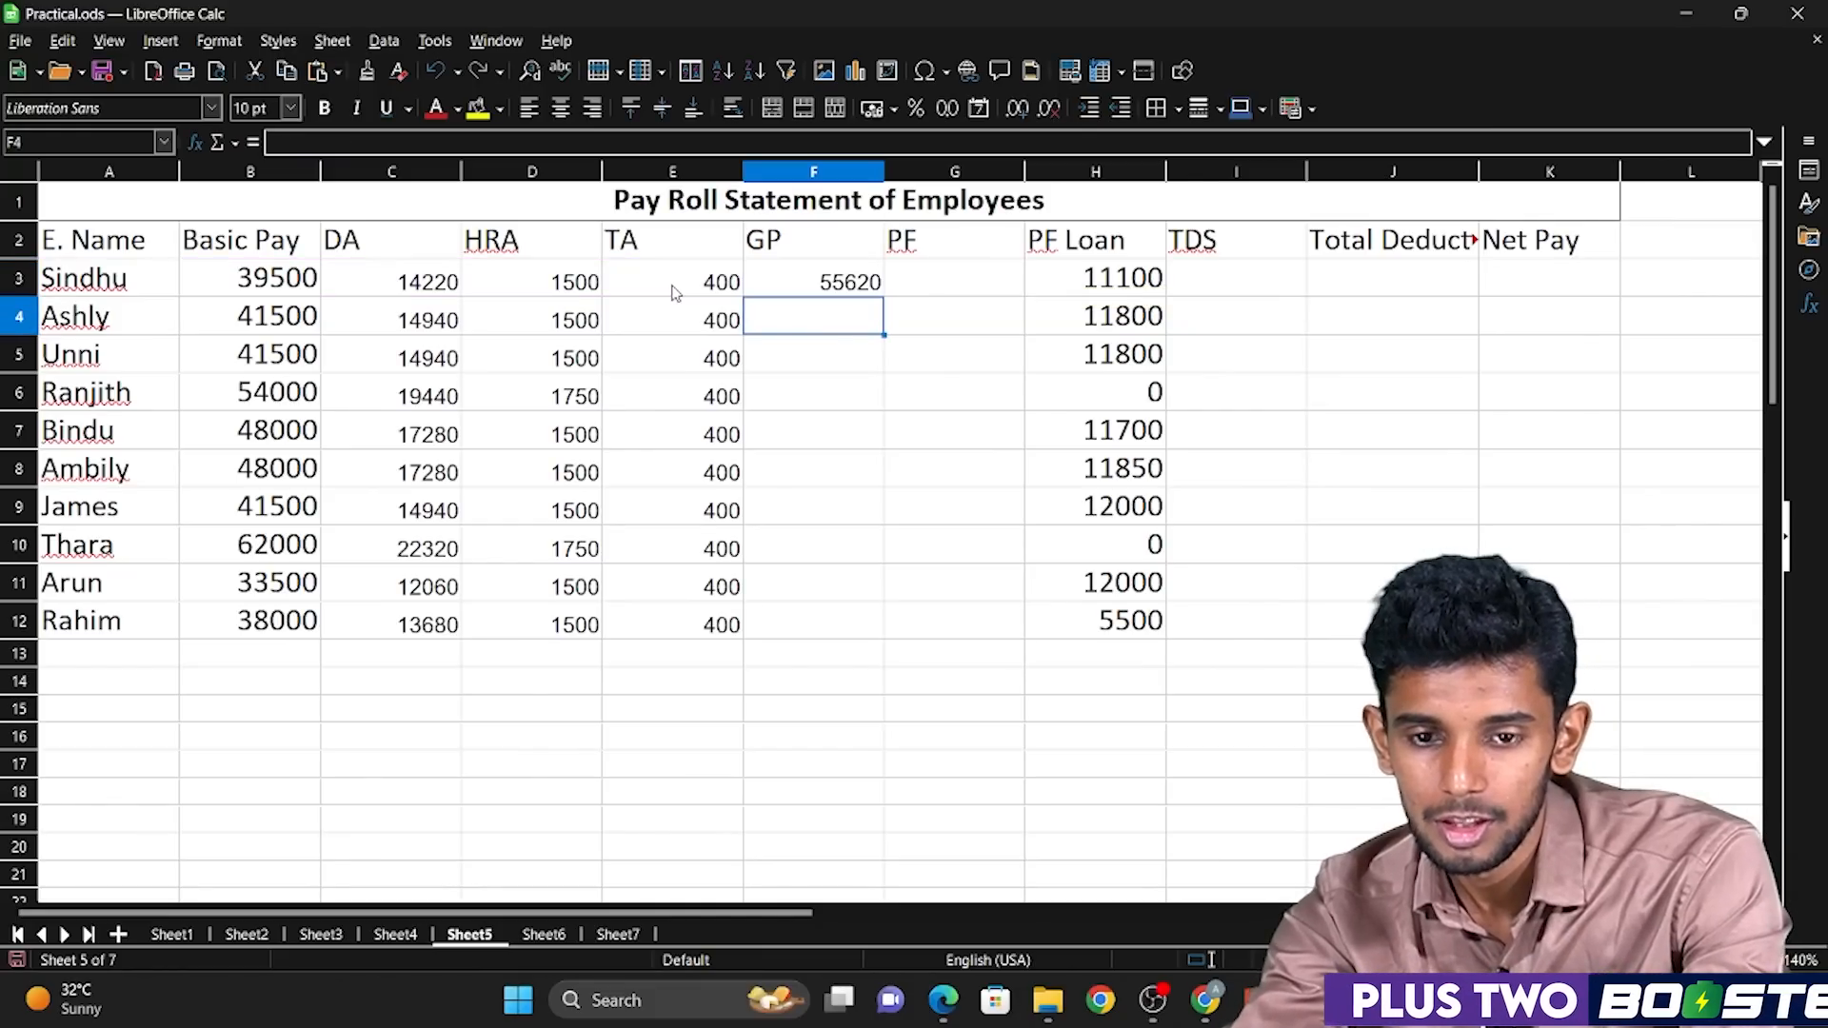
Clone the formatting of the Basic Pay cell B3 onto the DA to PF cells in rows 3 to 12.
key("Up")
key("Left")
key("Left")
key("Left")
key("Left")
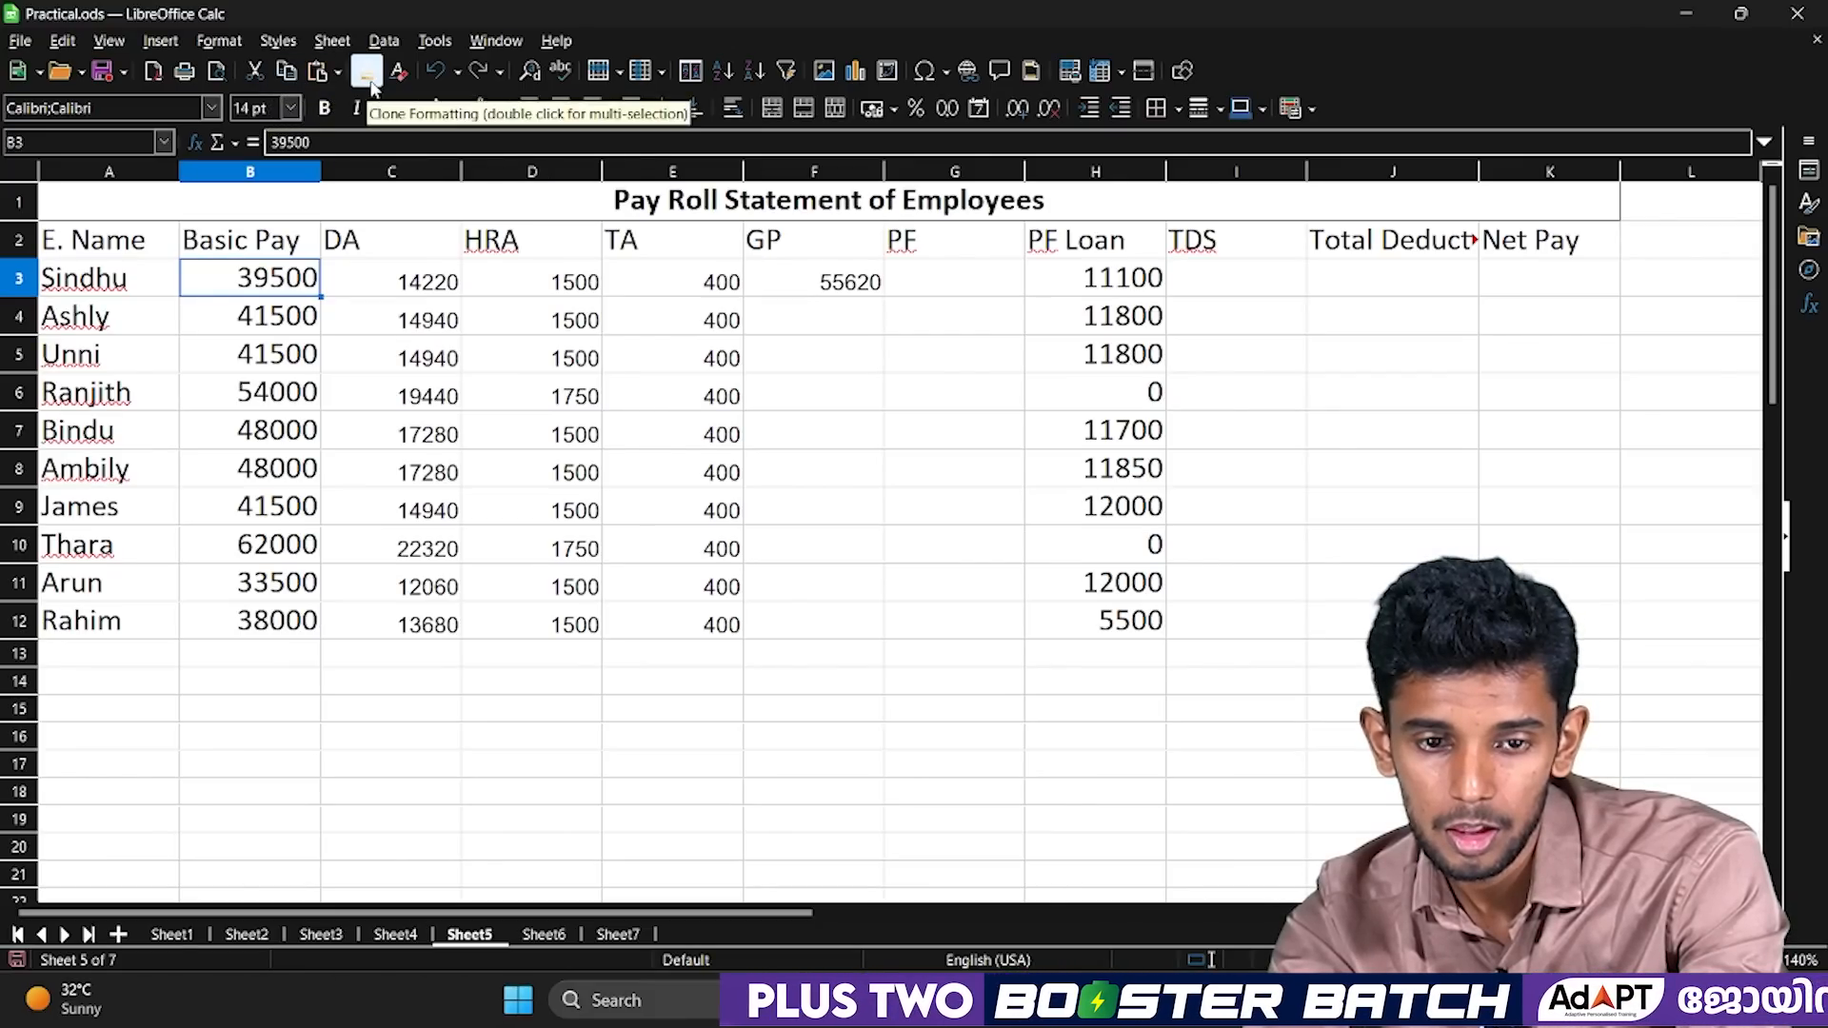
mouse_move(419, 316)
left_mouse_down()
mouse_move(759, 371)
mouse_move(983, 523)
mouse_move(997, 636)
left_mouse_up()
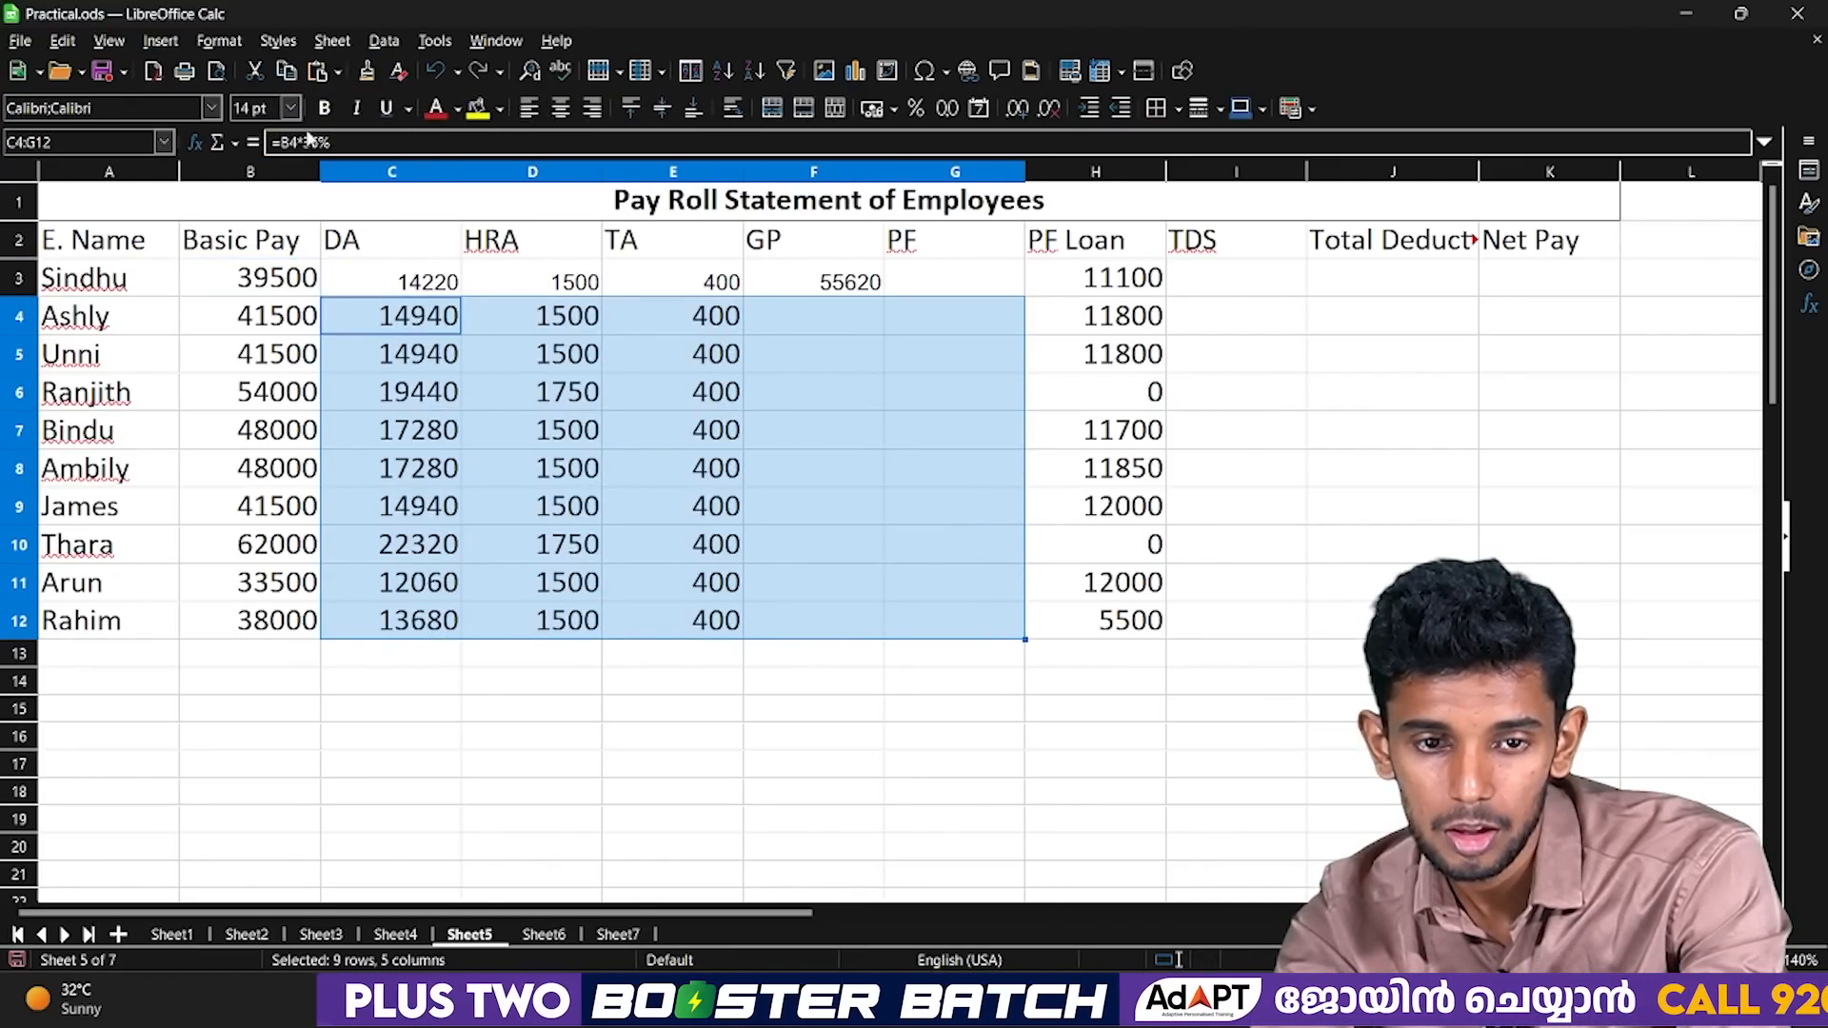
left_click(366, 71)
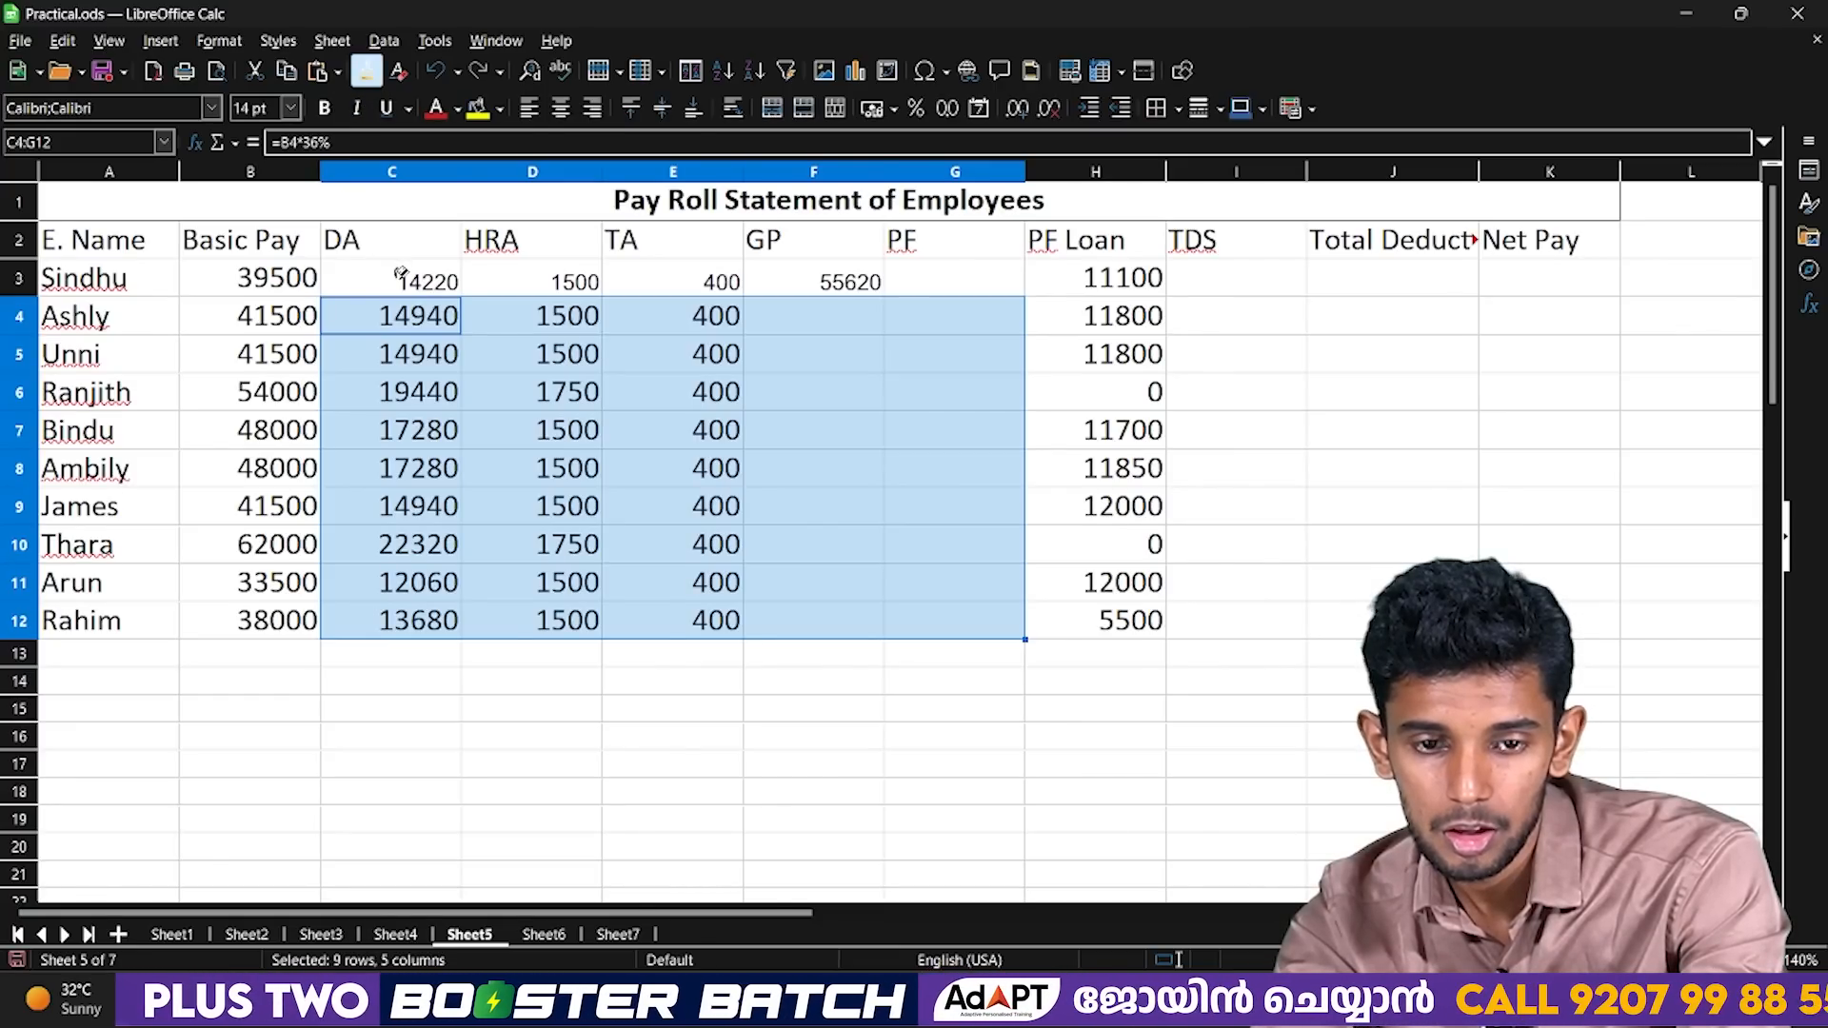
mouse_move(400, 272)
left_mouse_down()
mouse_move(758, 297)
mouse_move(905, 286)
left_mouse_up()
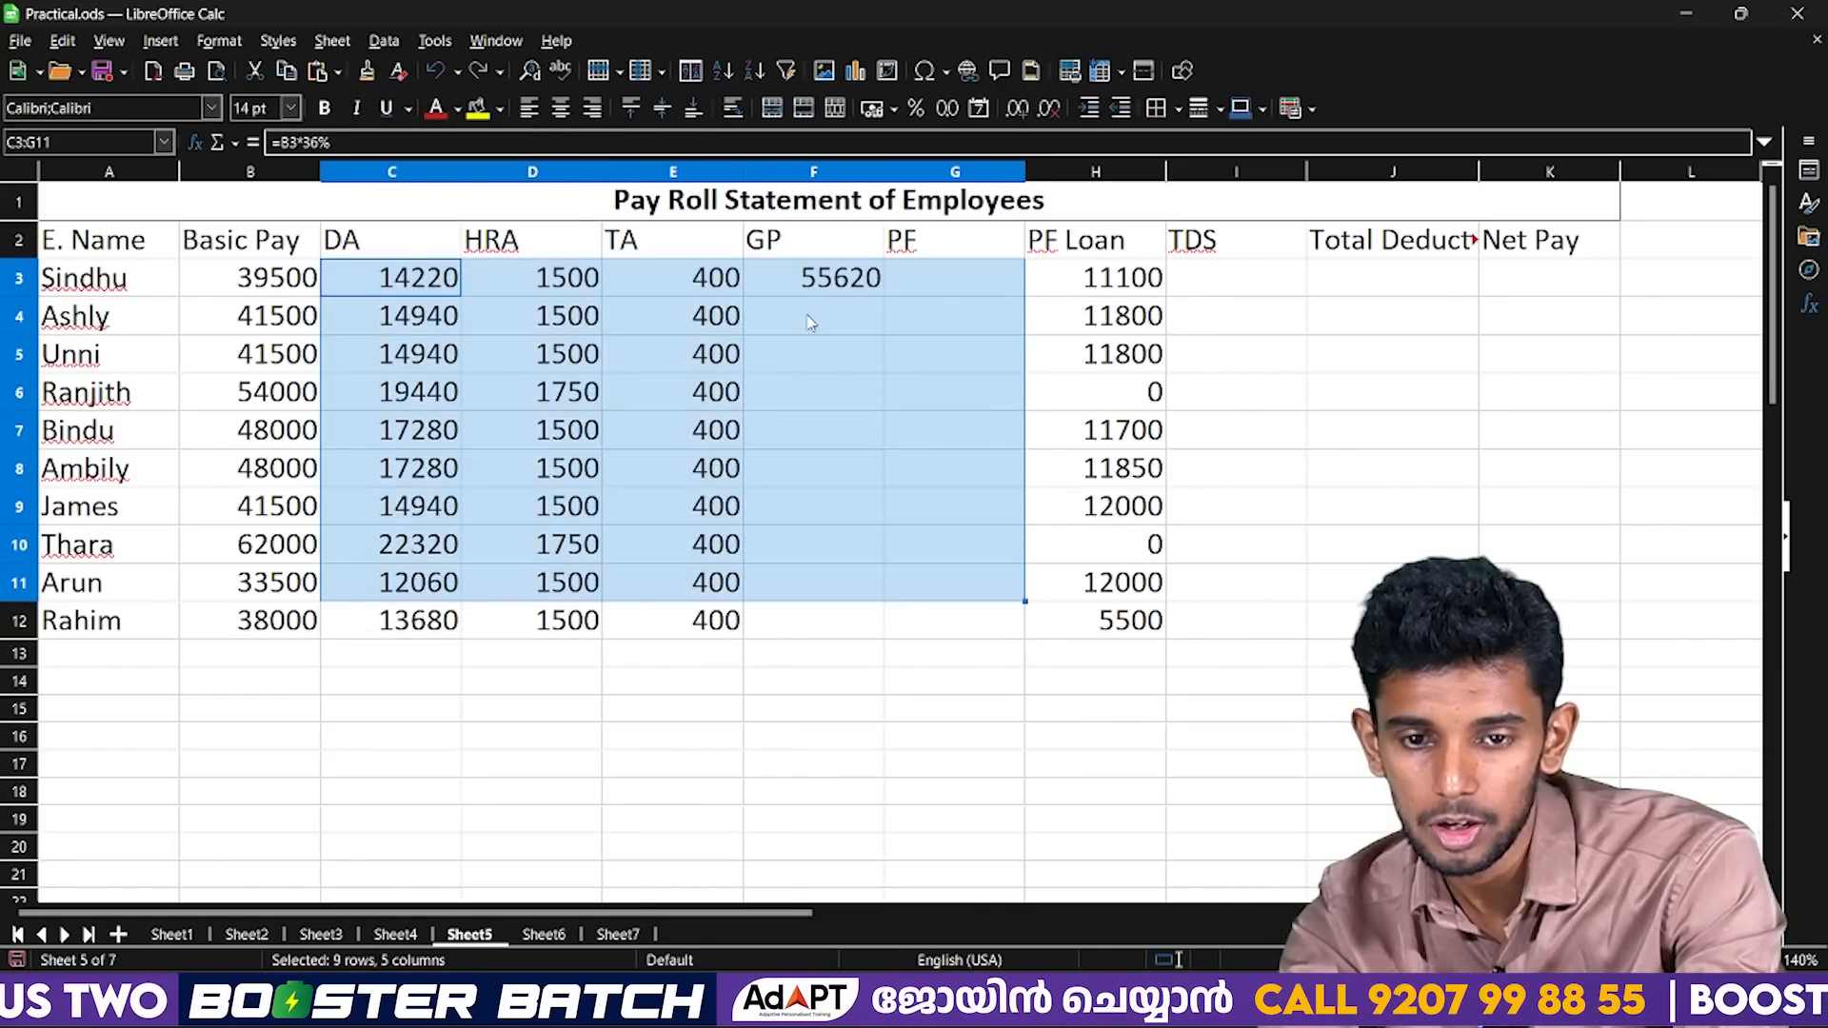
Autofill the GP formula from F3 down through F12 and select the filled GP range.
left_click(810, 322)
key("Up")
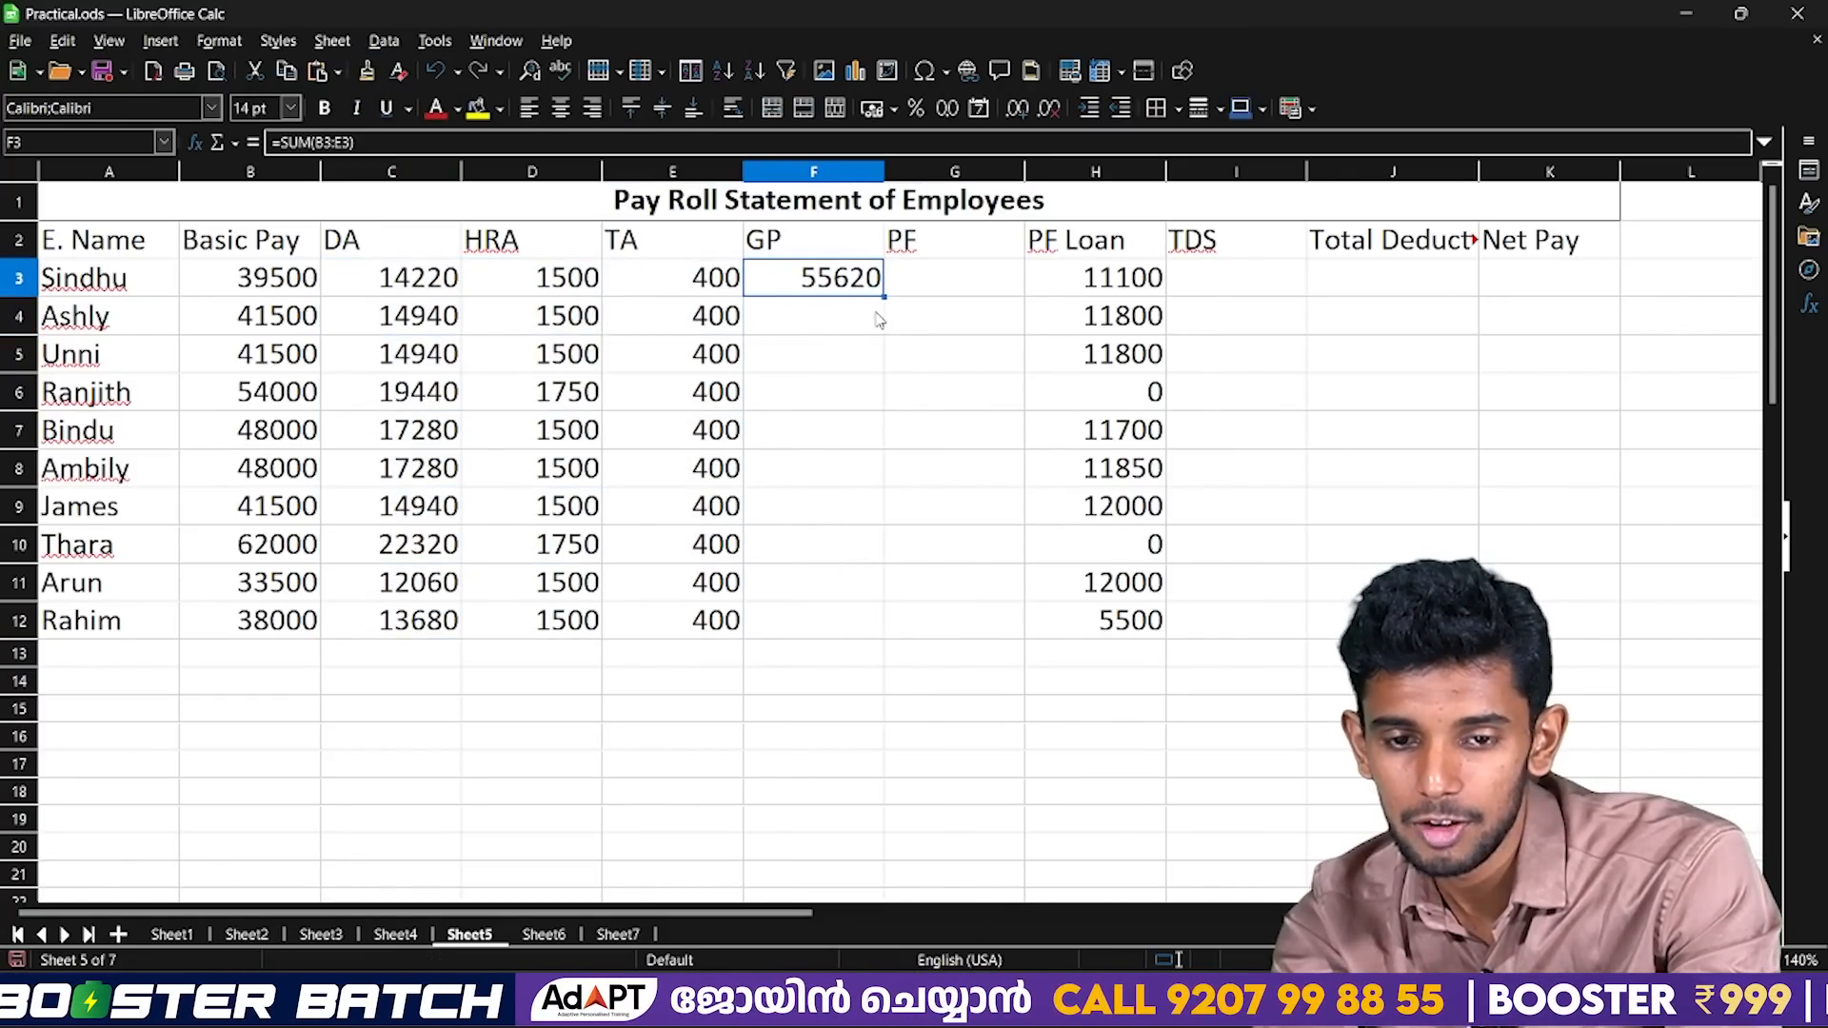
left_click_drag(884, 297, 892, 630)
key("Right")
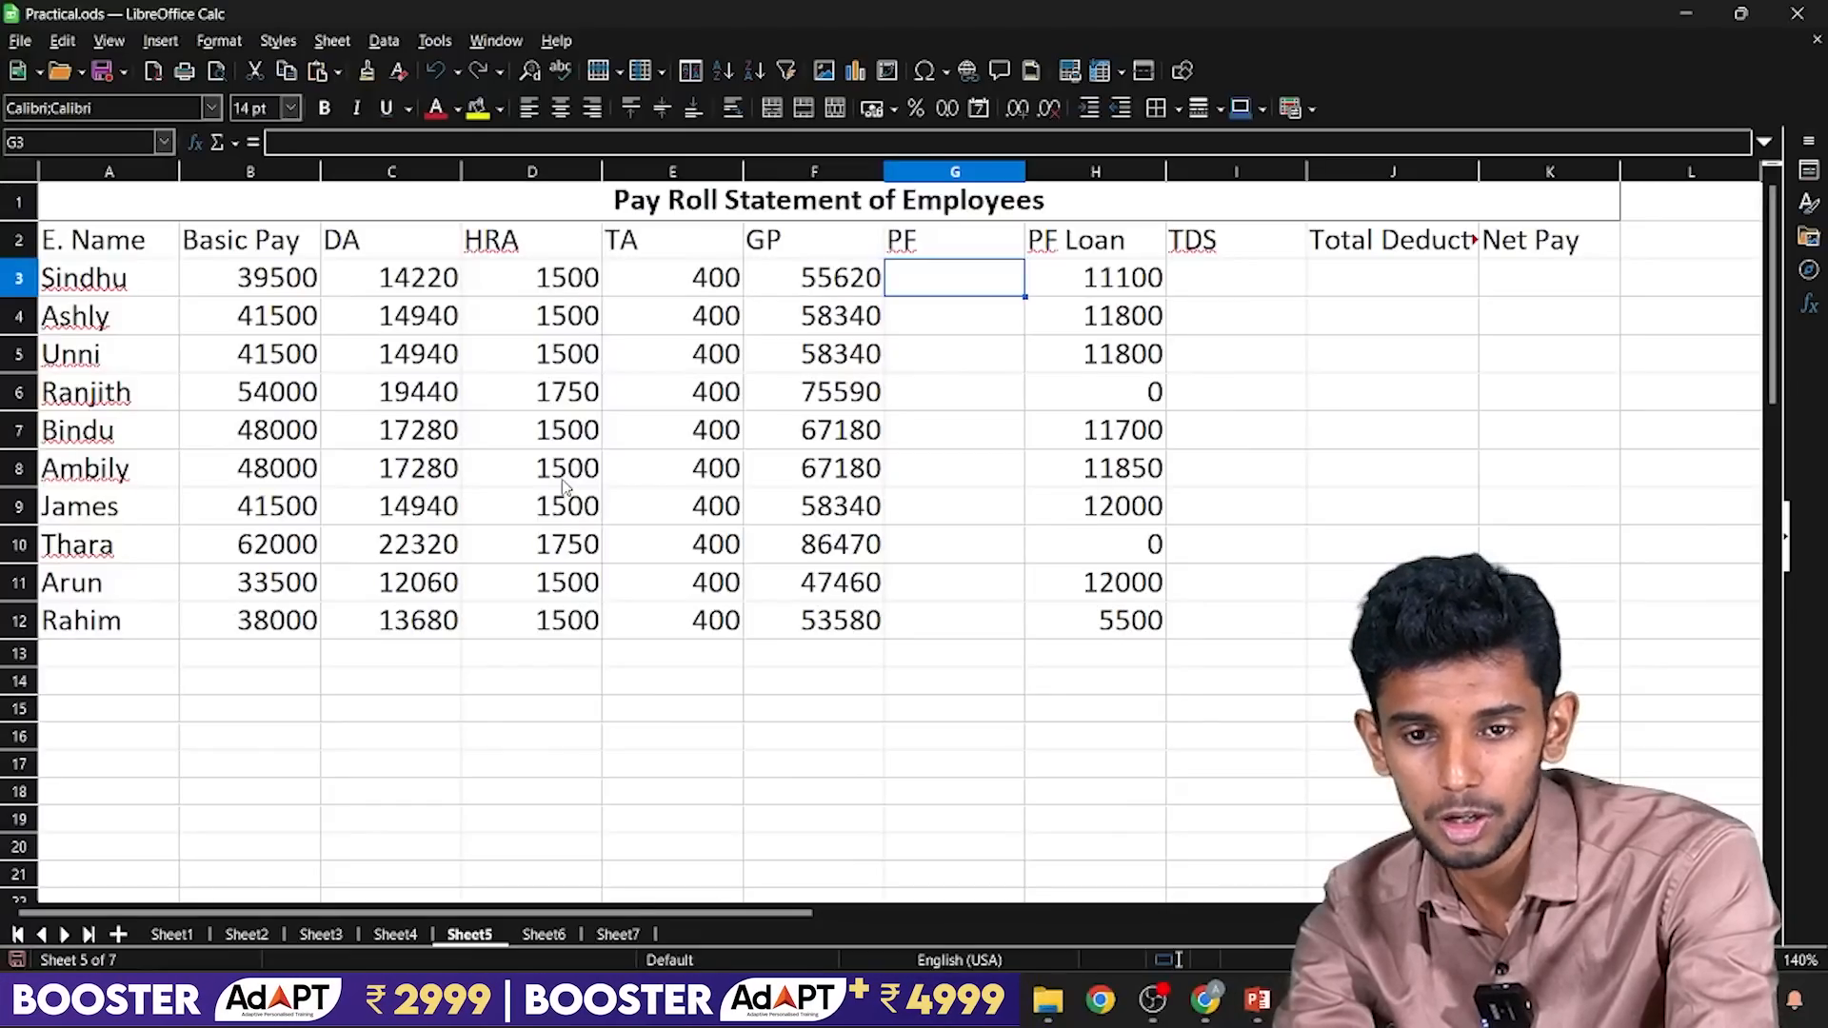
key("shift+Down")
key("ctrl+shift+Down")
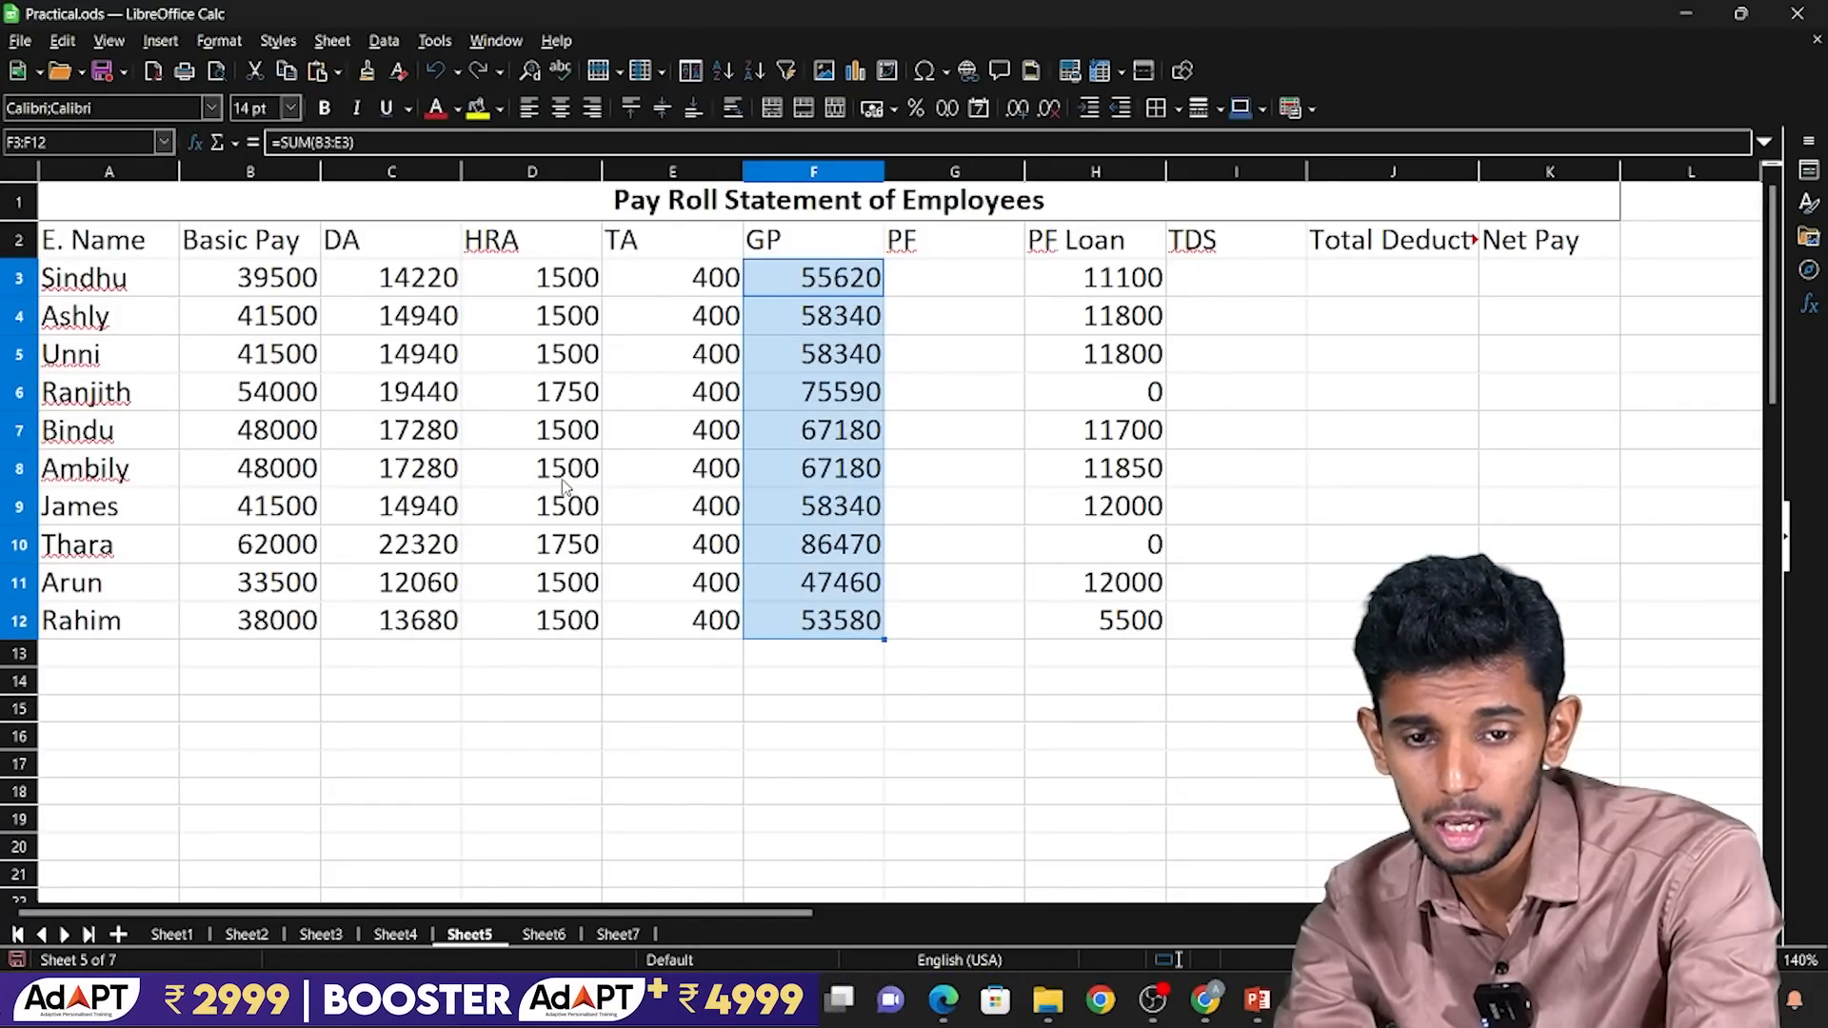
Try to enter the PF formula in G3 as 10% of the gross pay in F3.
key("Right")
type("=")
key("Left")
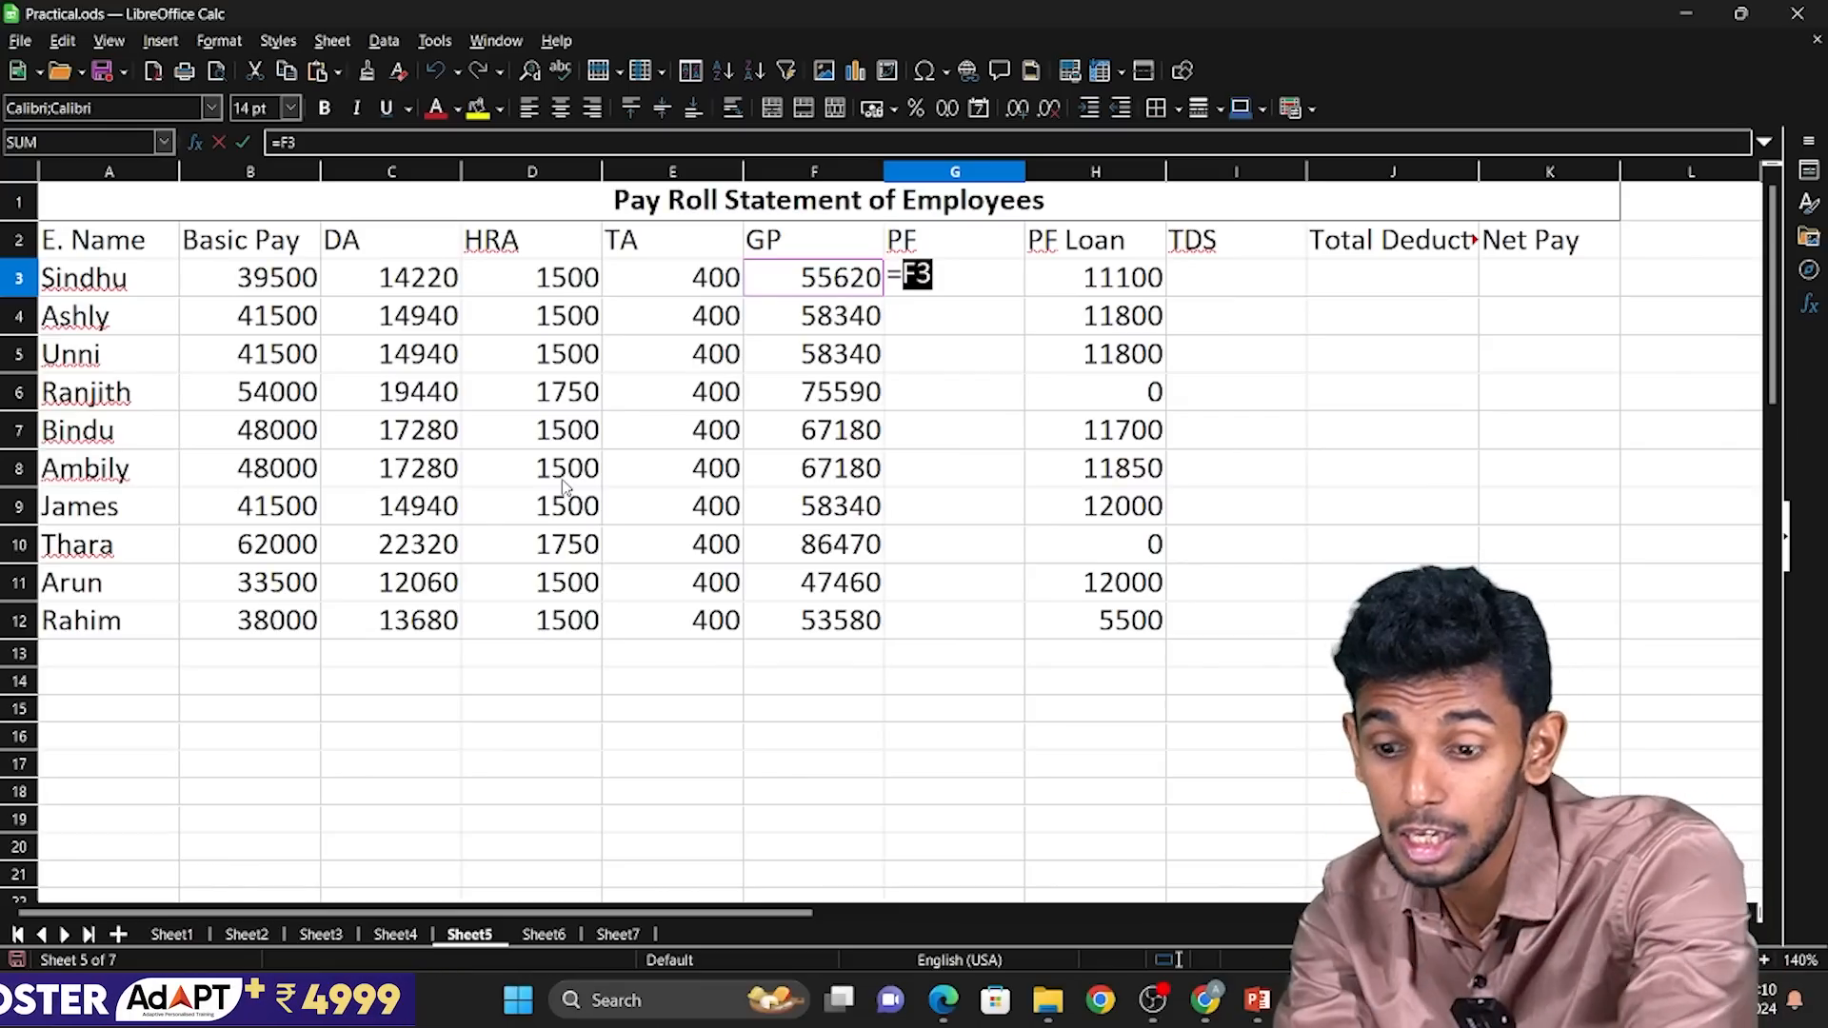
type("*10")
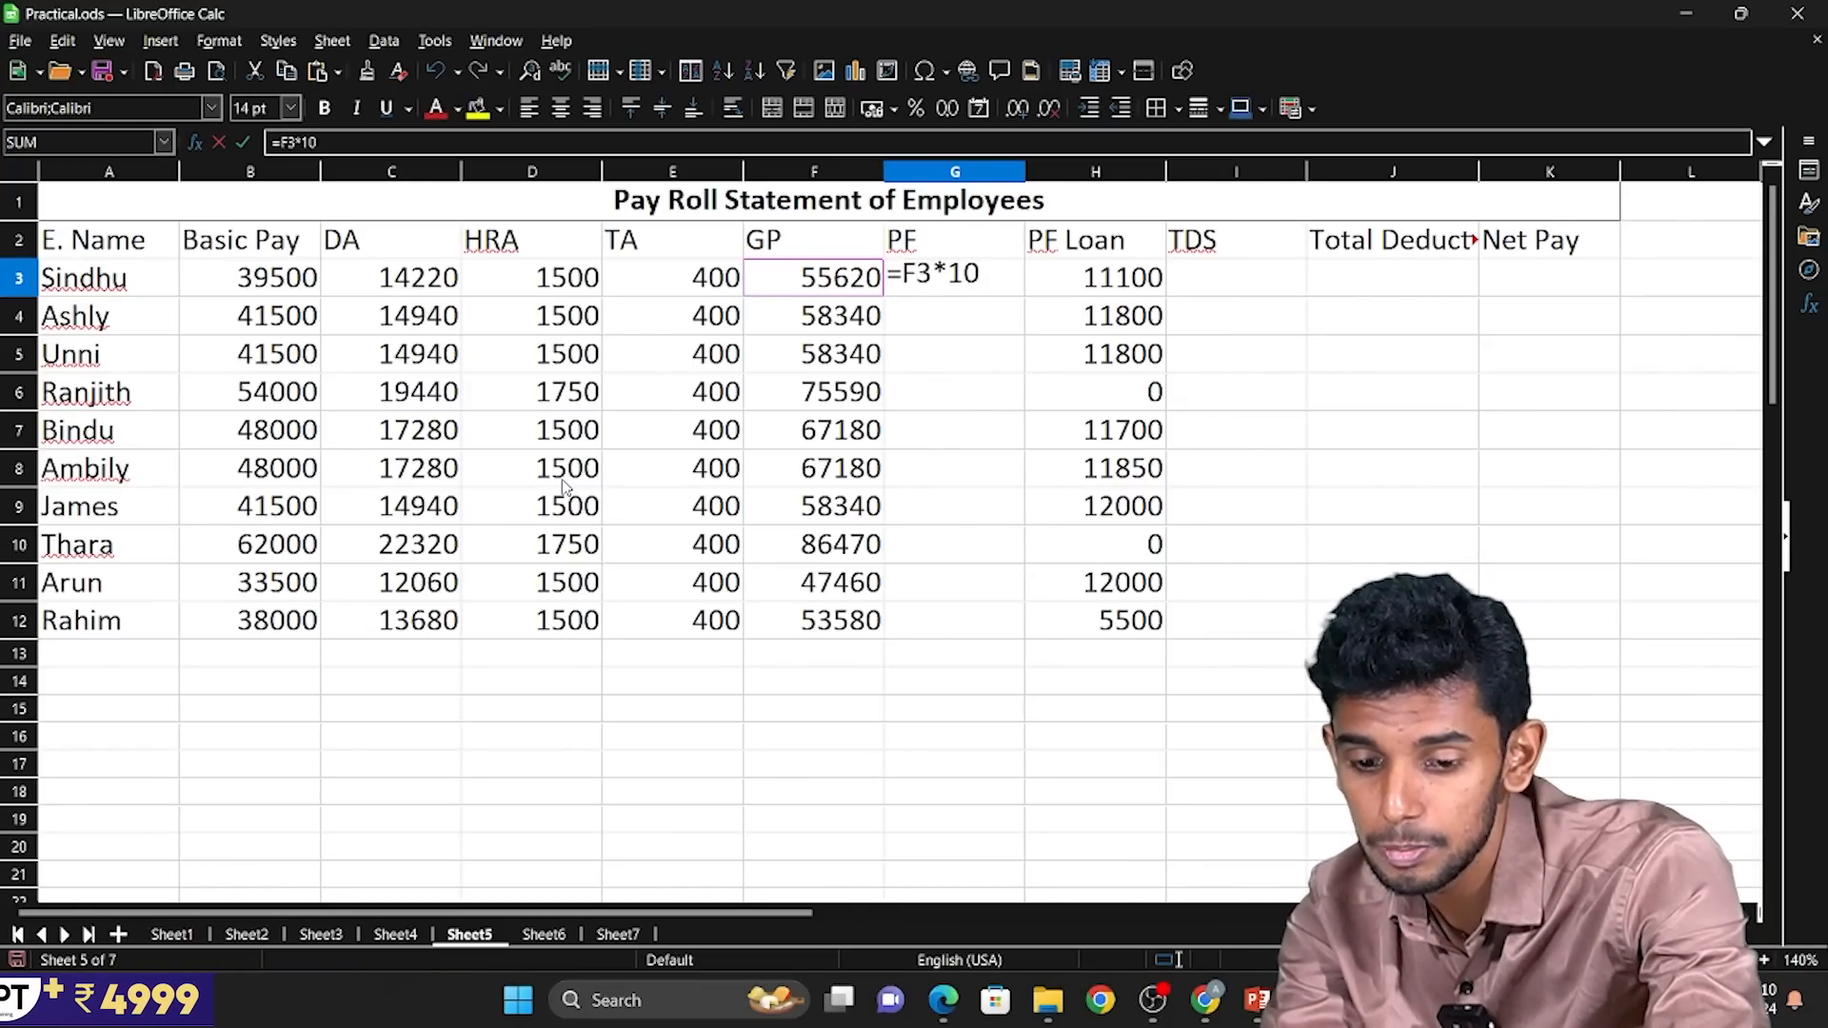
type("%")
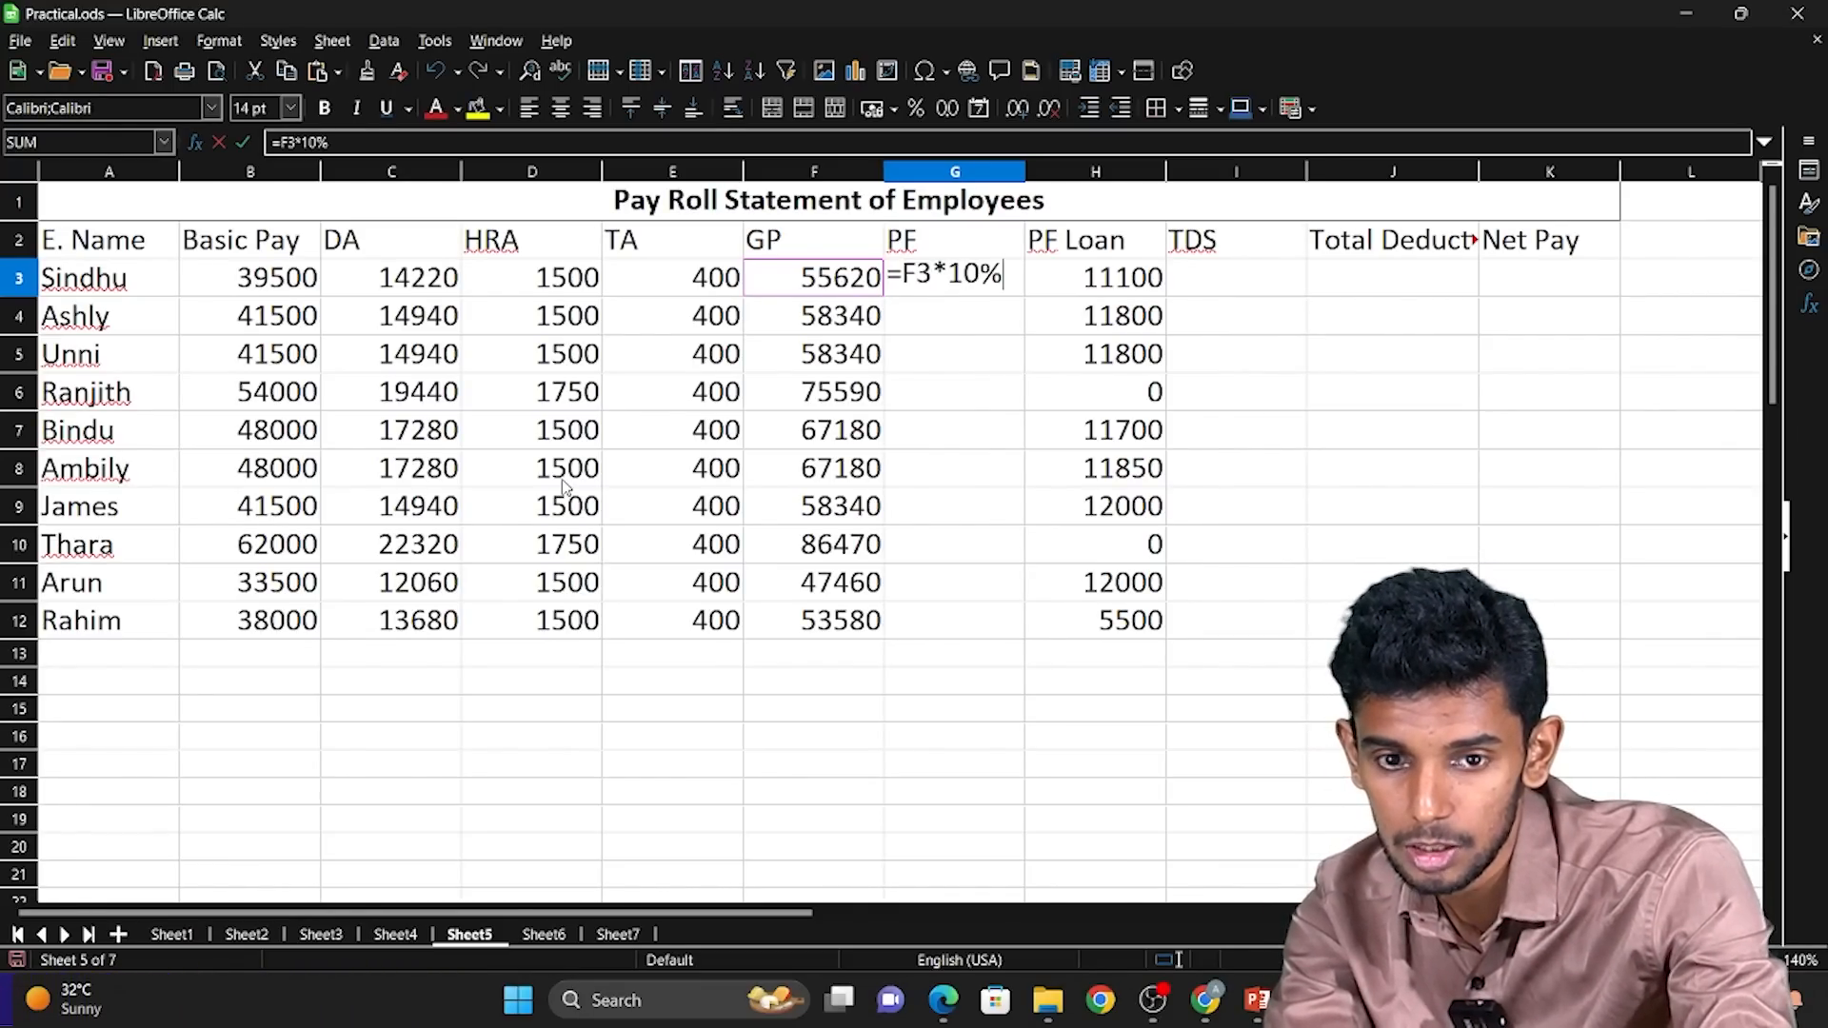
type("\\")
key("Return")
key("Up")
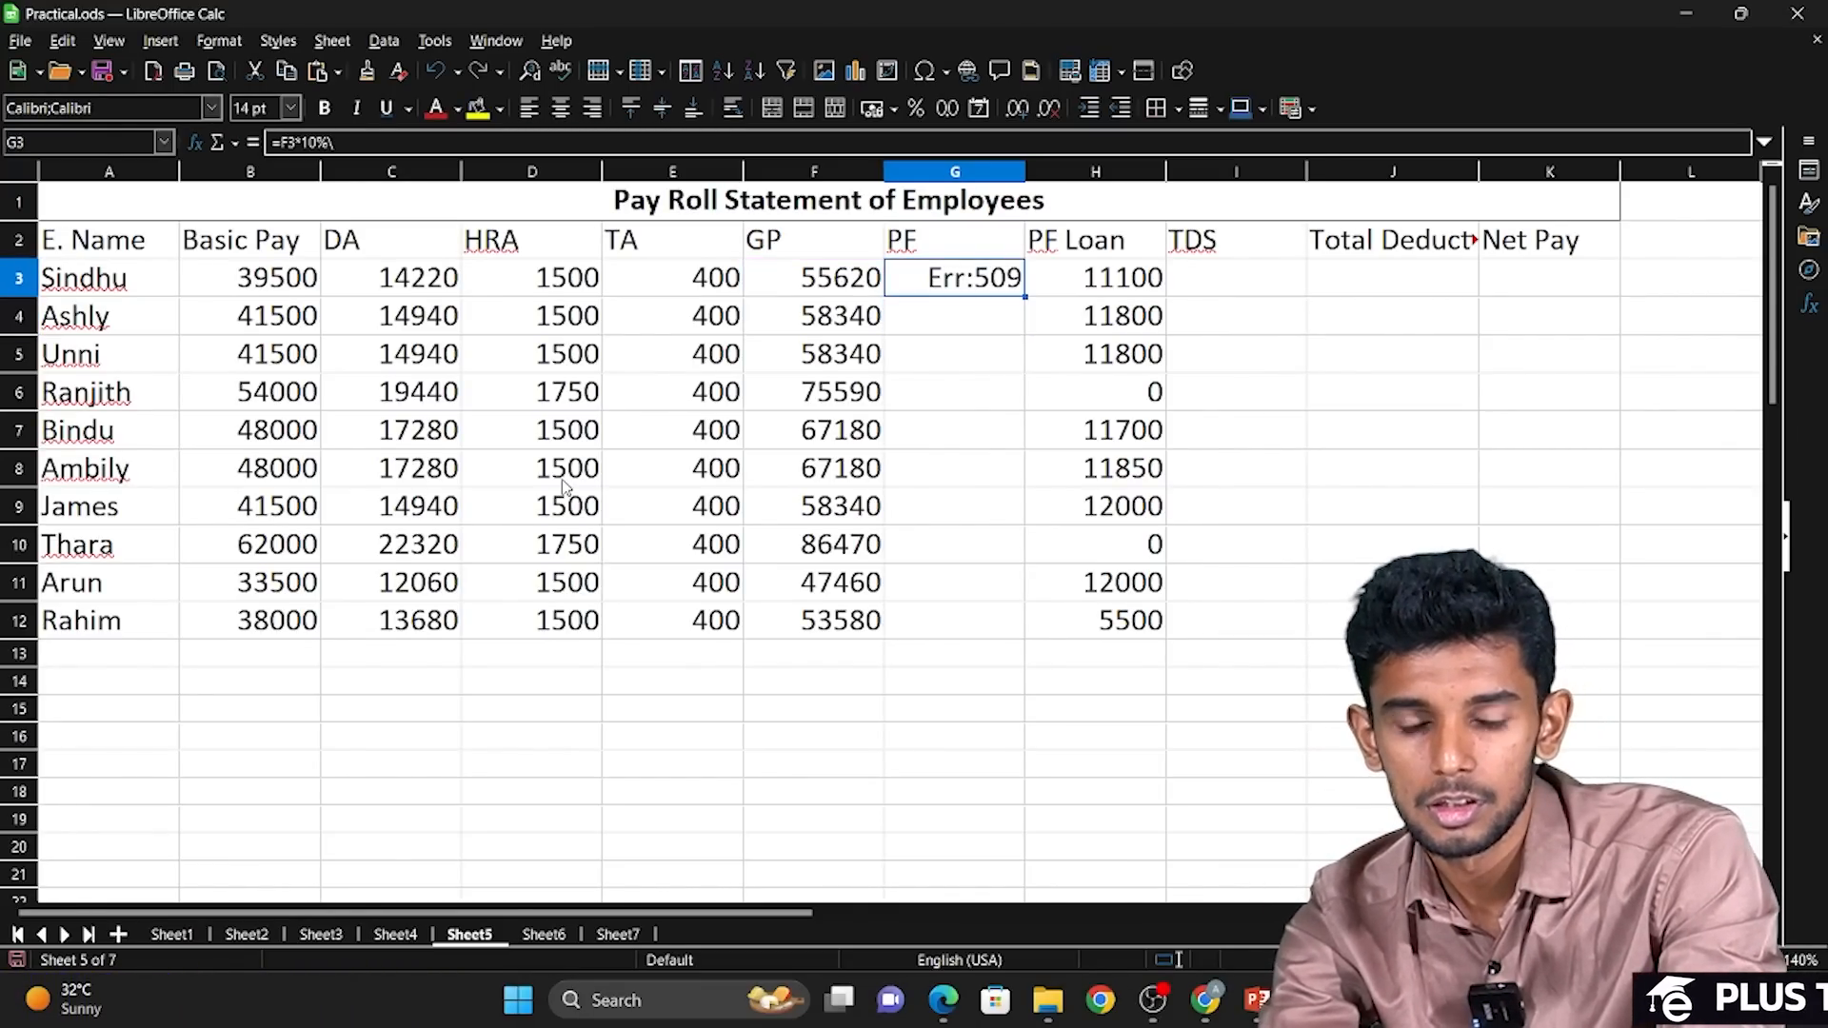
key("XF86AudioMute")
key("Down")
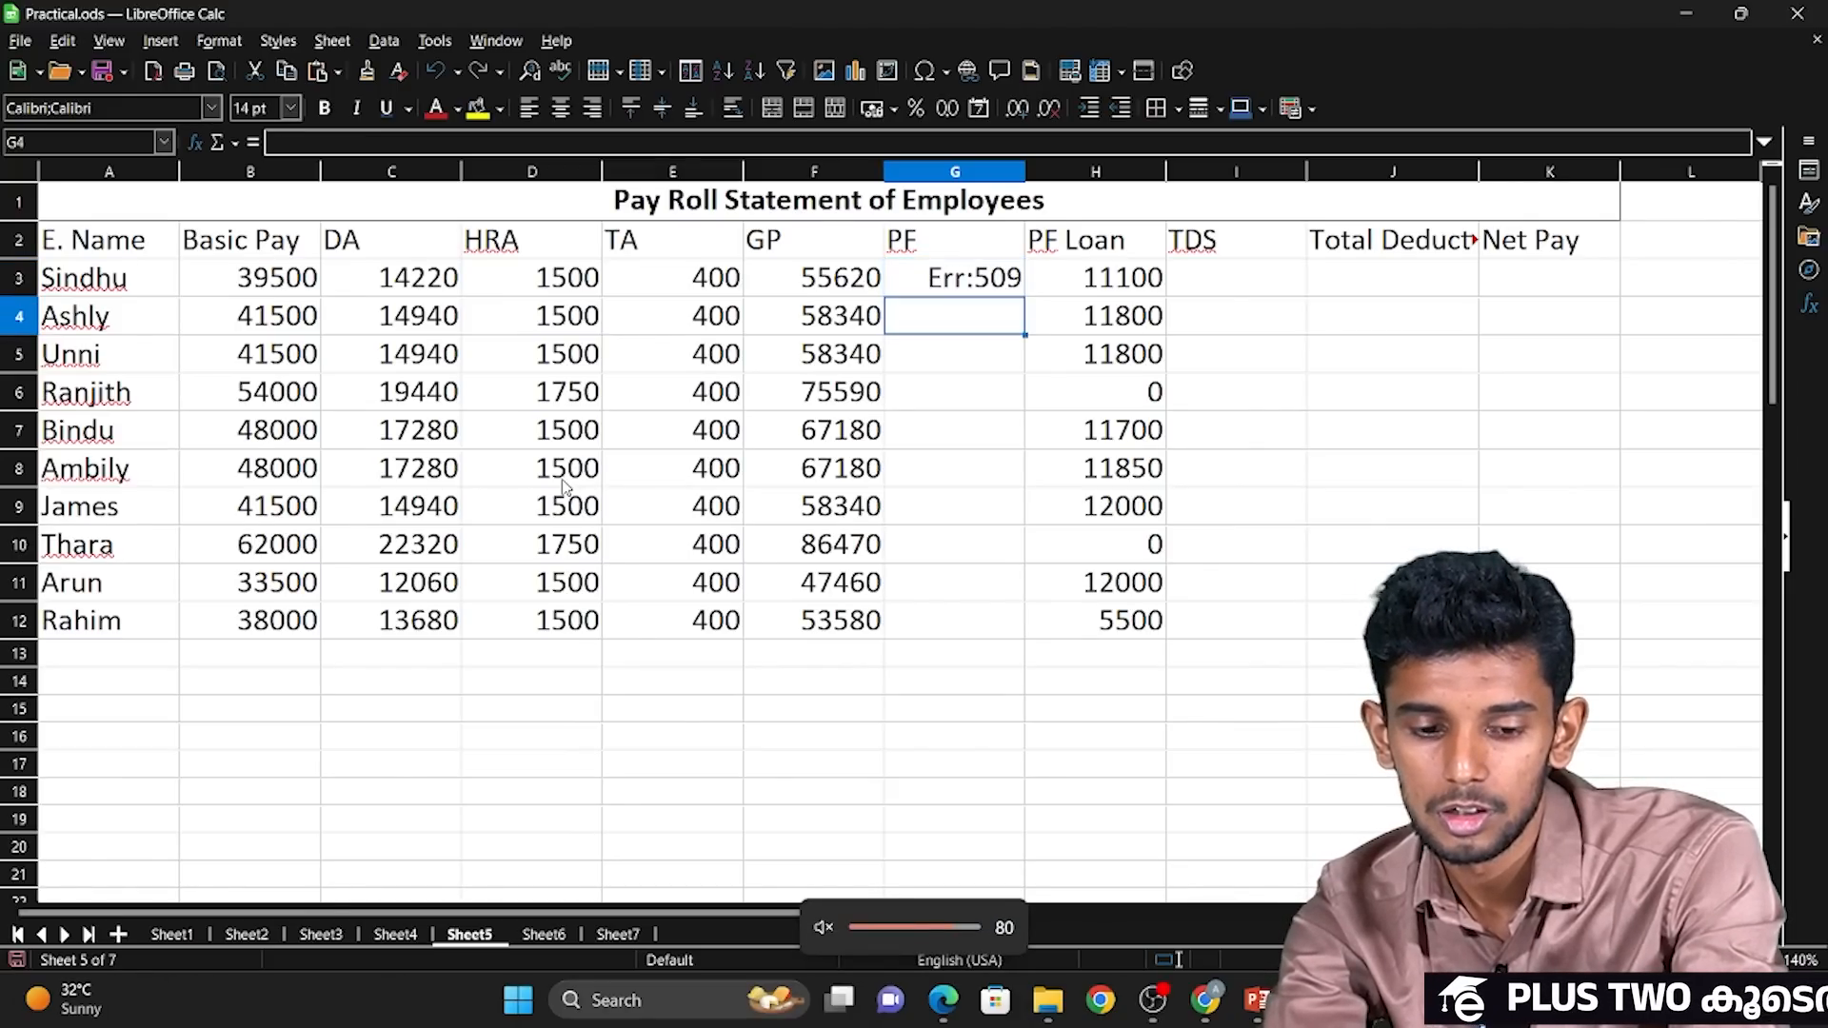
key("Up")
key("XF86AudioLowerVolume")
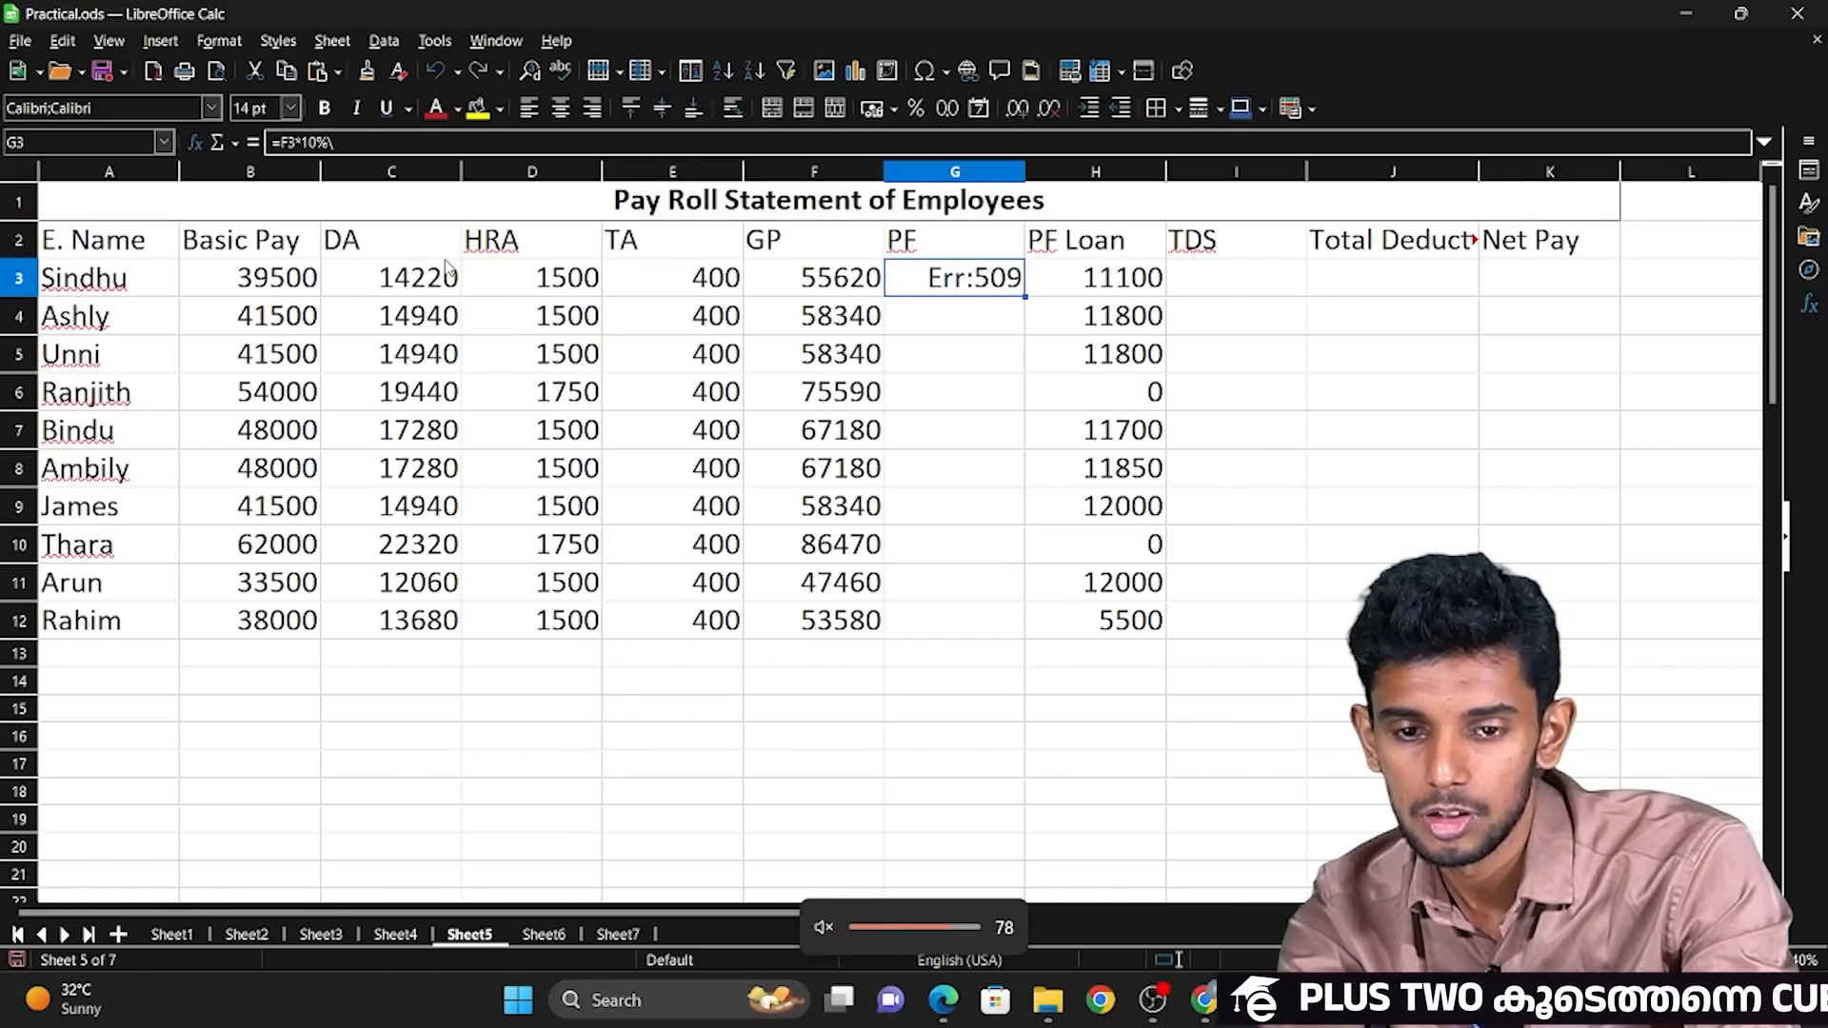
Try to remove the stray backslash from the PF formula in G3.
triple_click(938, 276)
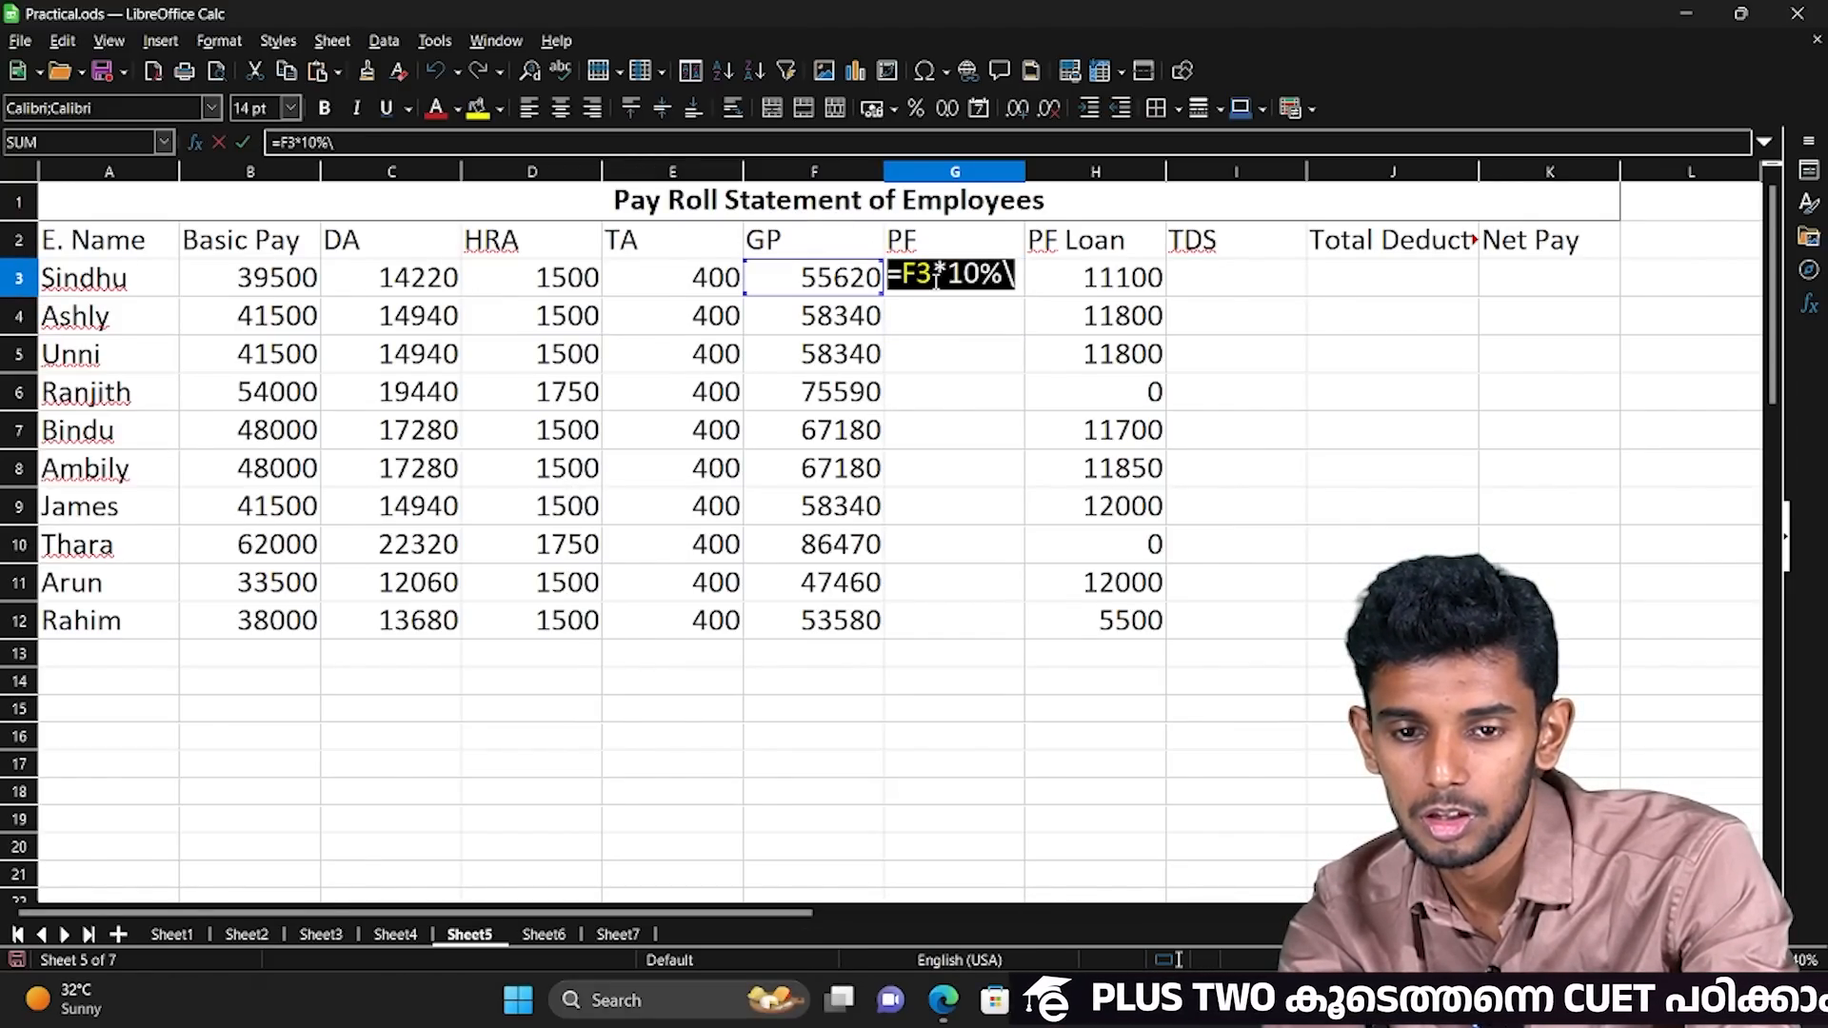
left_click(937, 276)
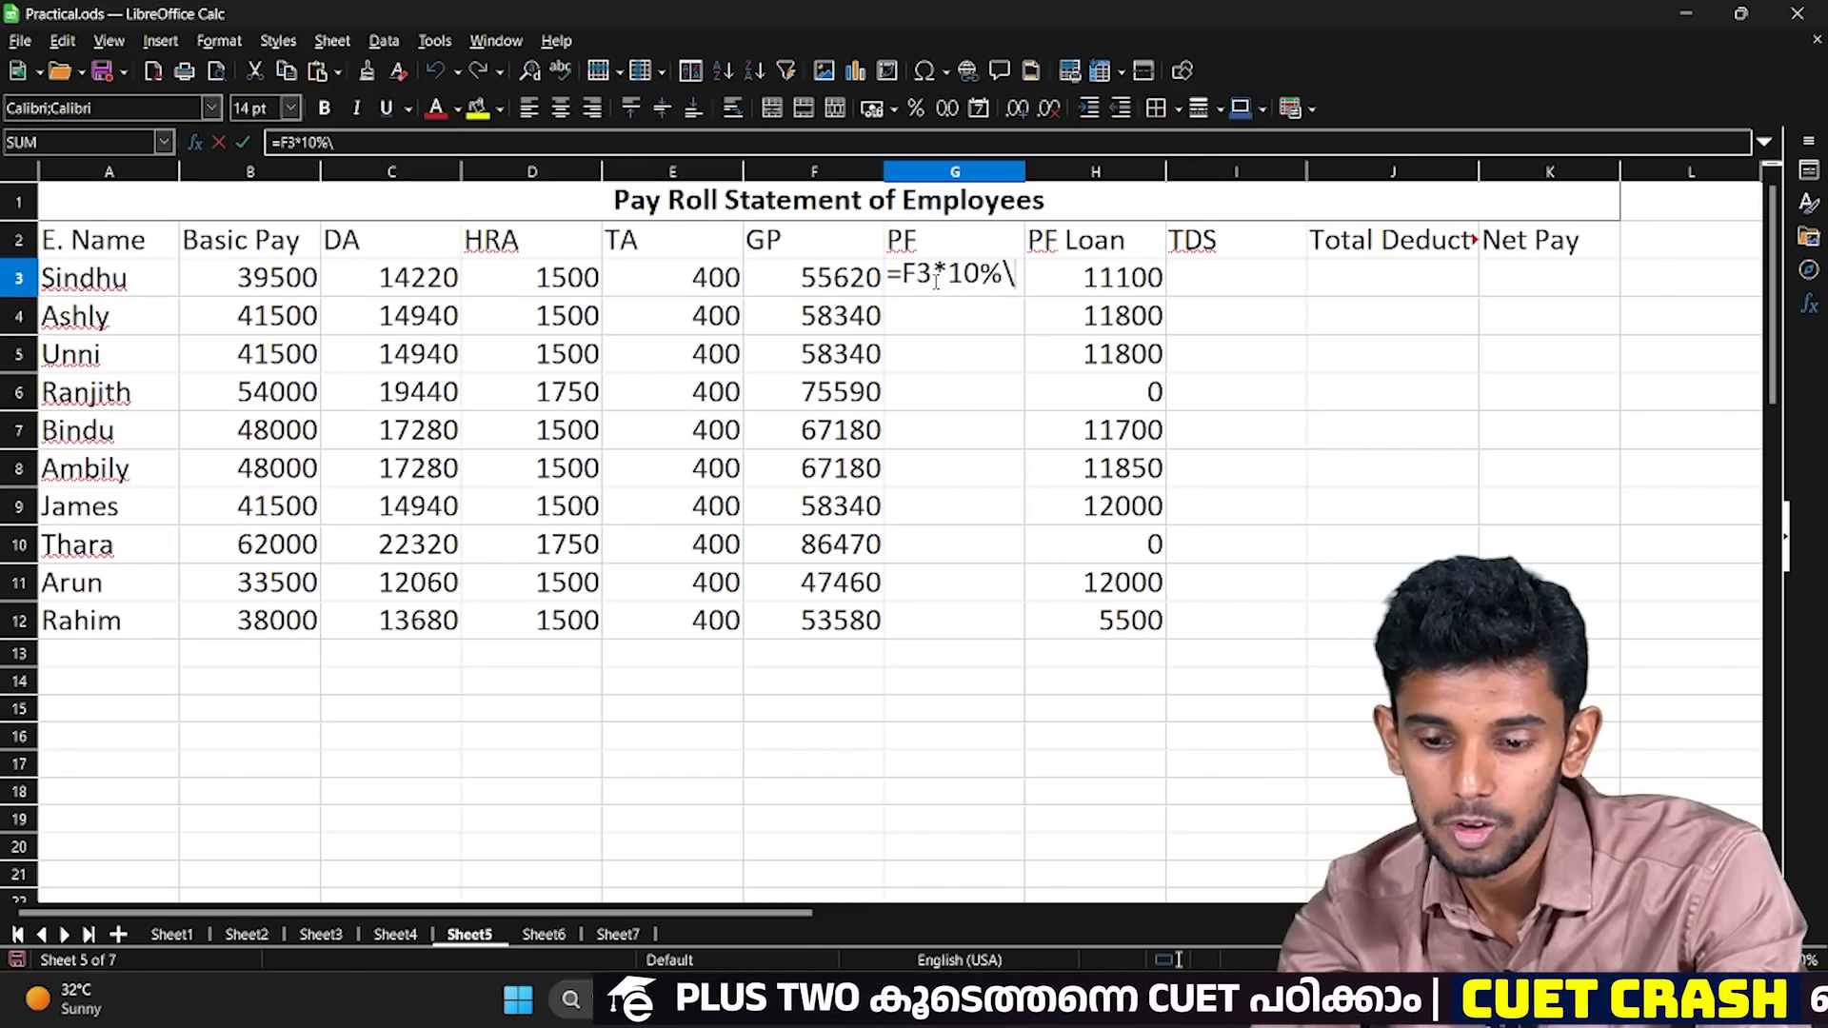
key("BackSpace")
key("Return")
Enter the PF formula =F3*10% in G3 and fill it down through G12.
left_click(938, 285)
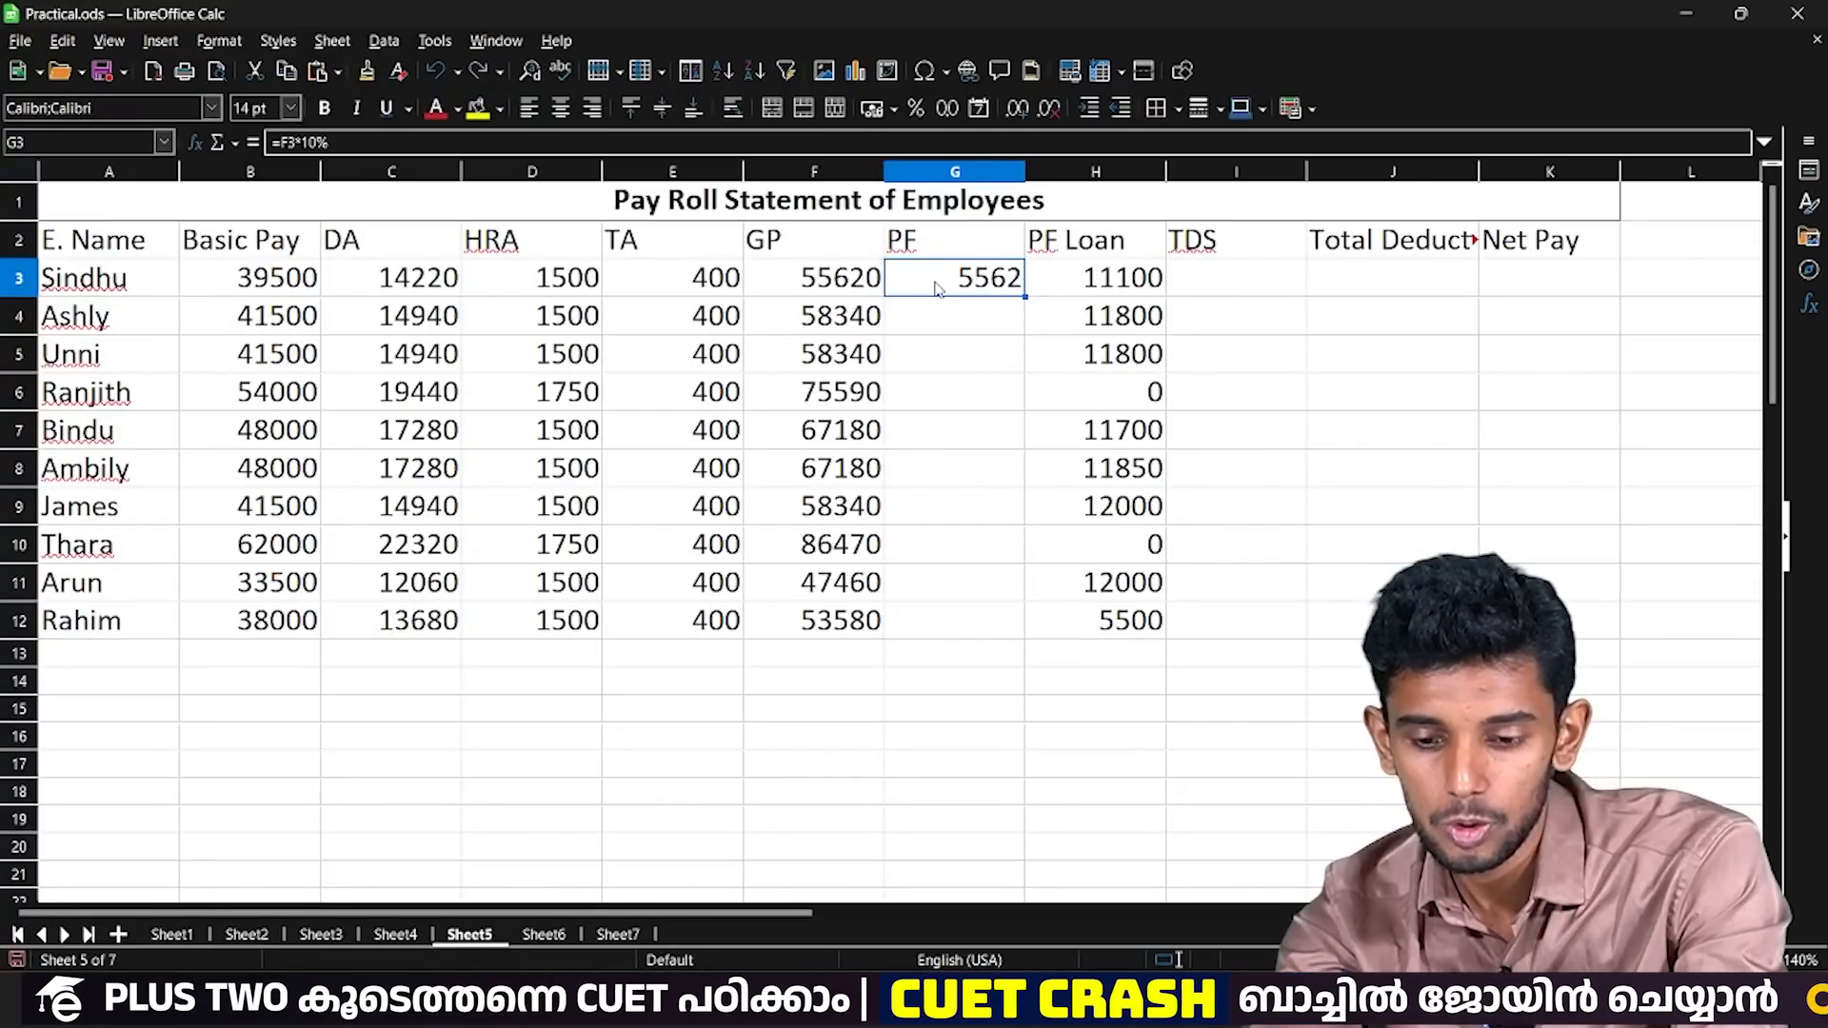
type("=")
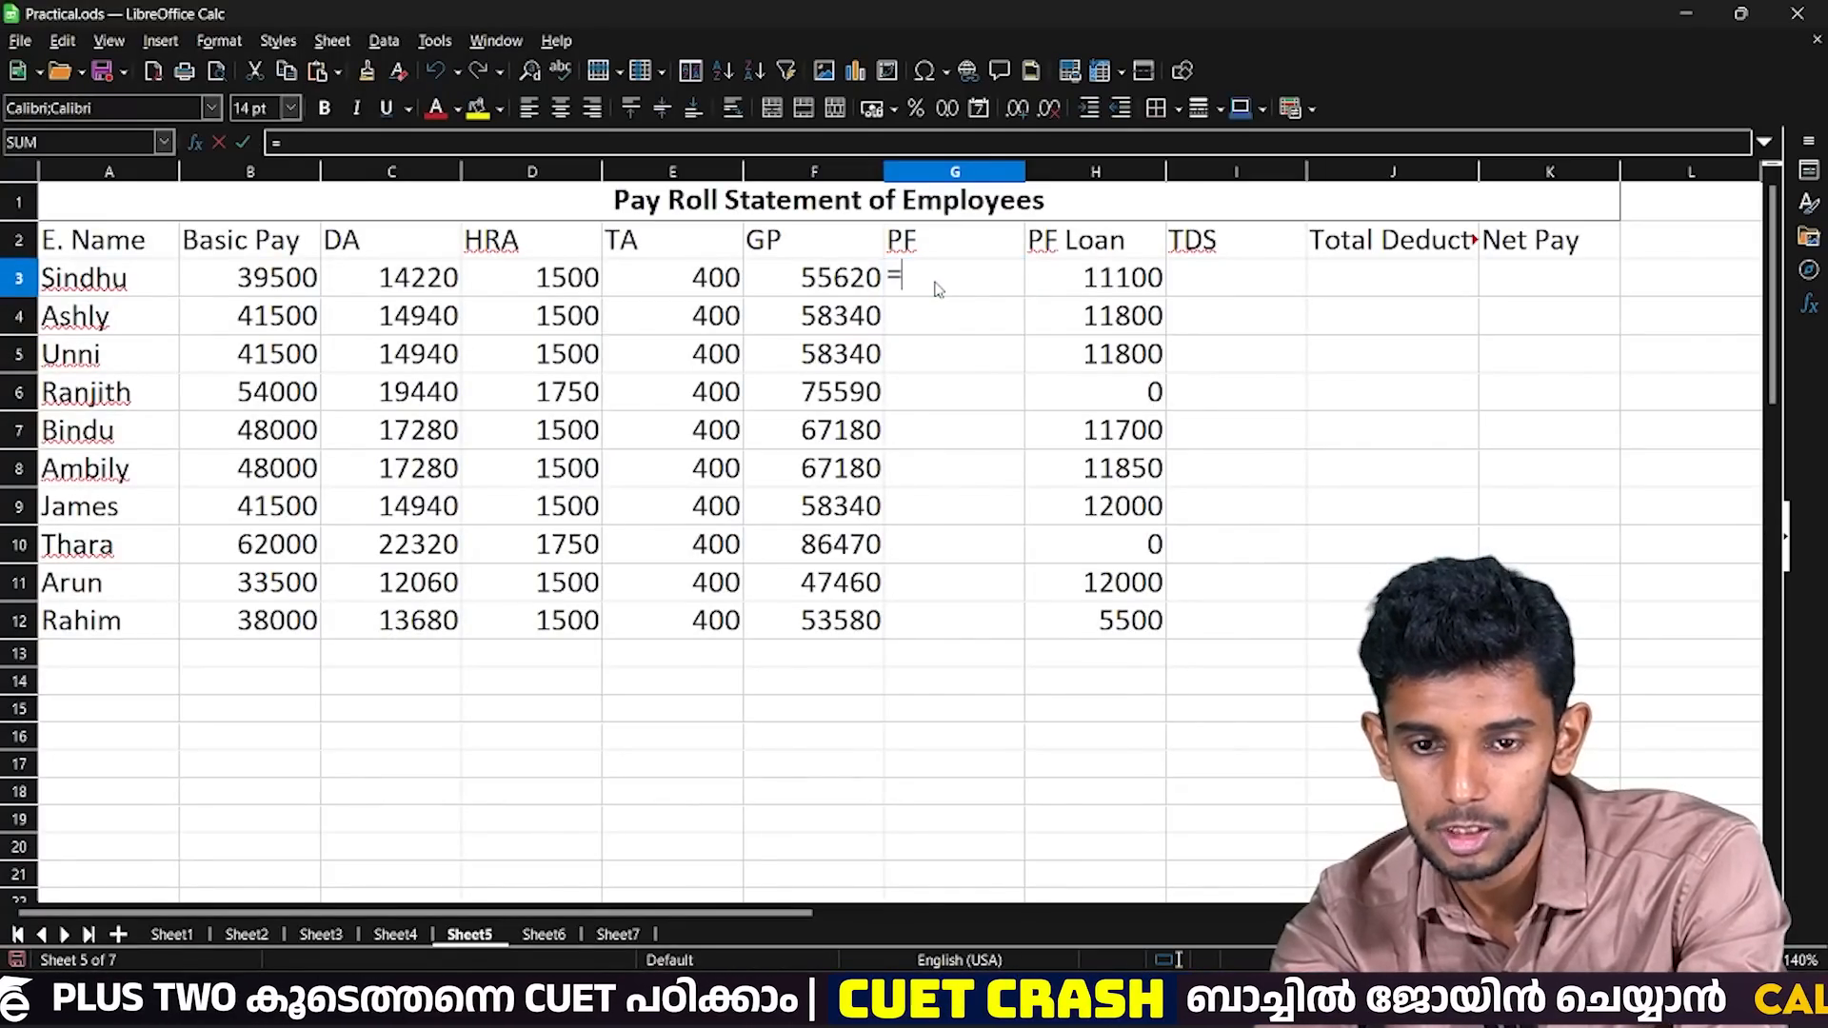
left_click(838, 286)
type("*")
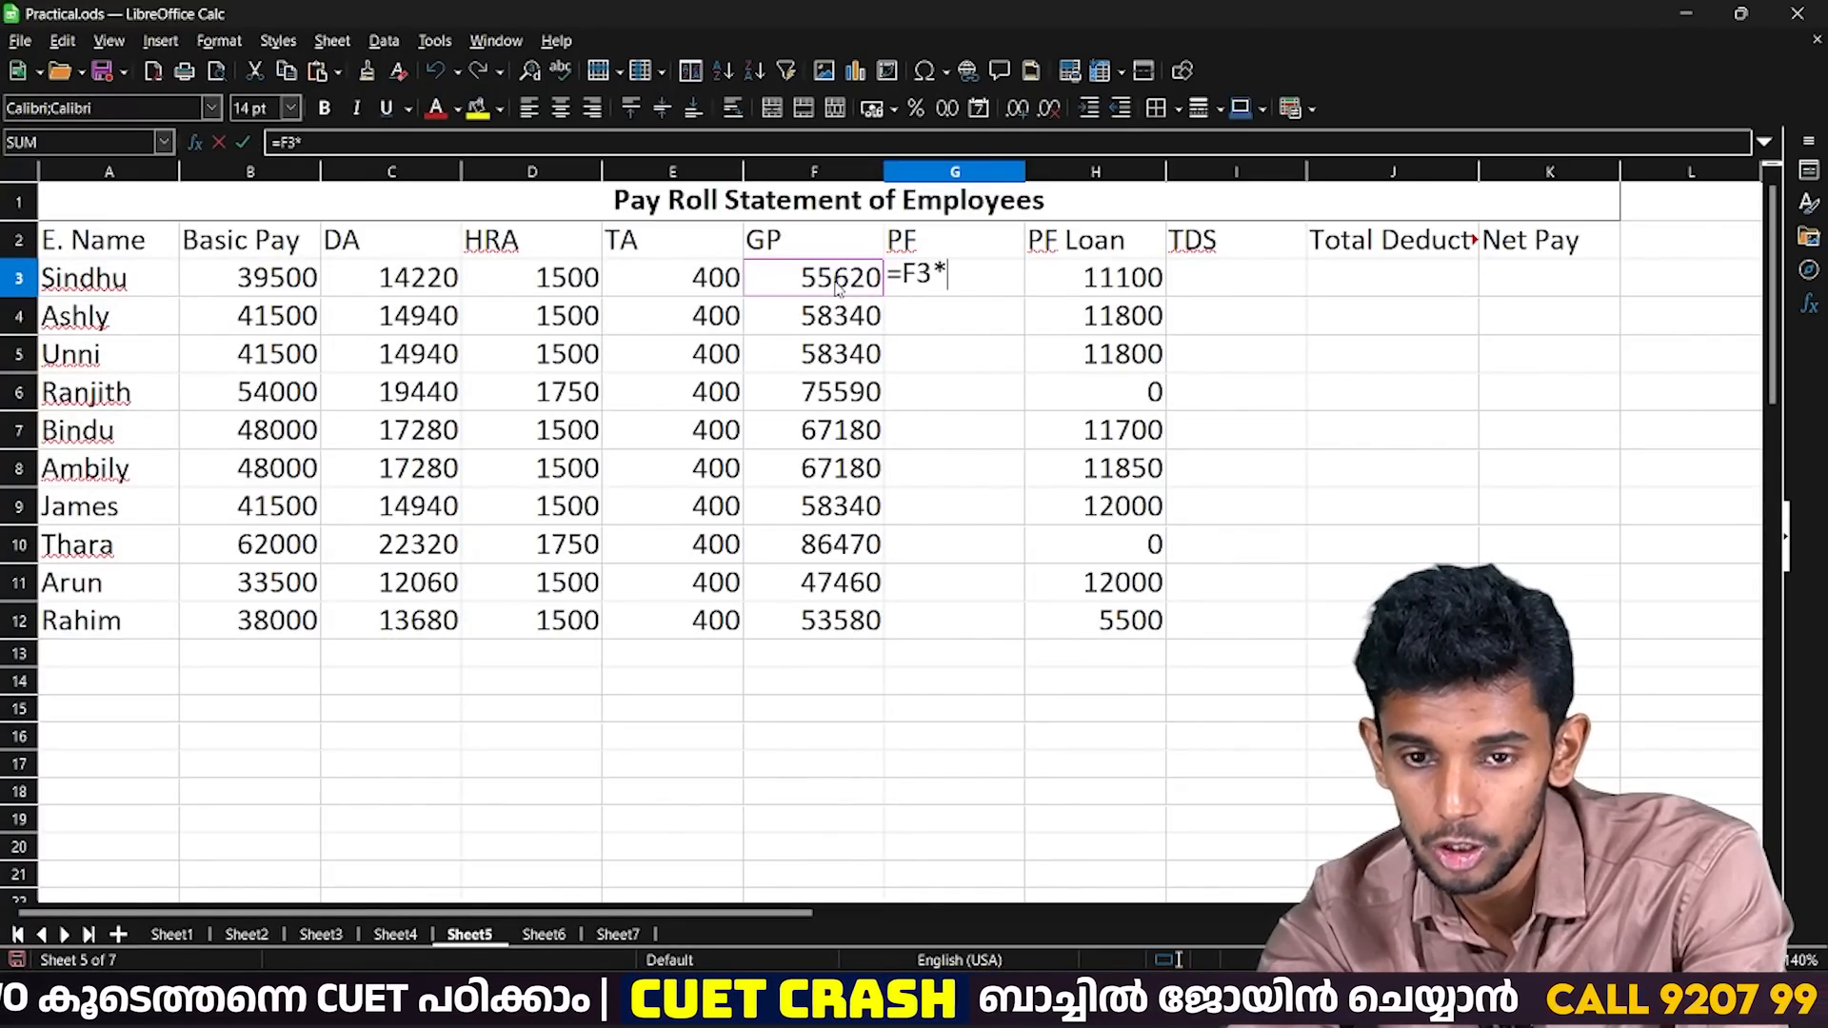
type("10")
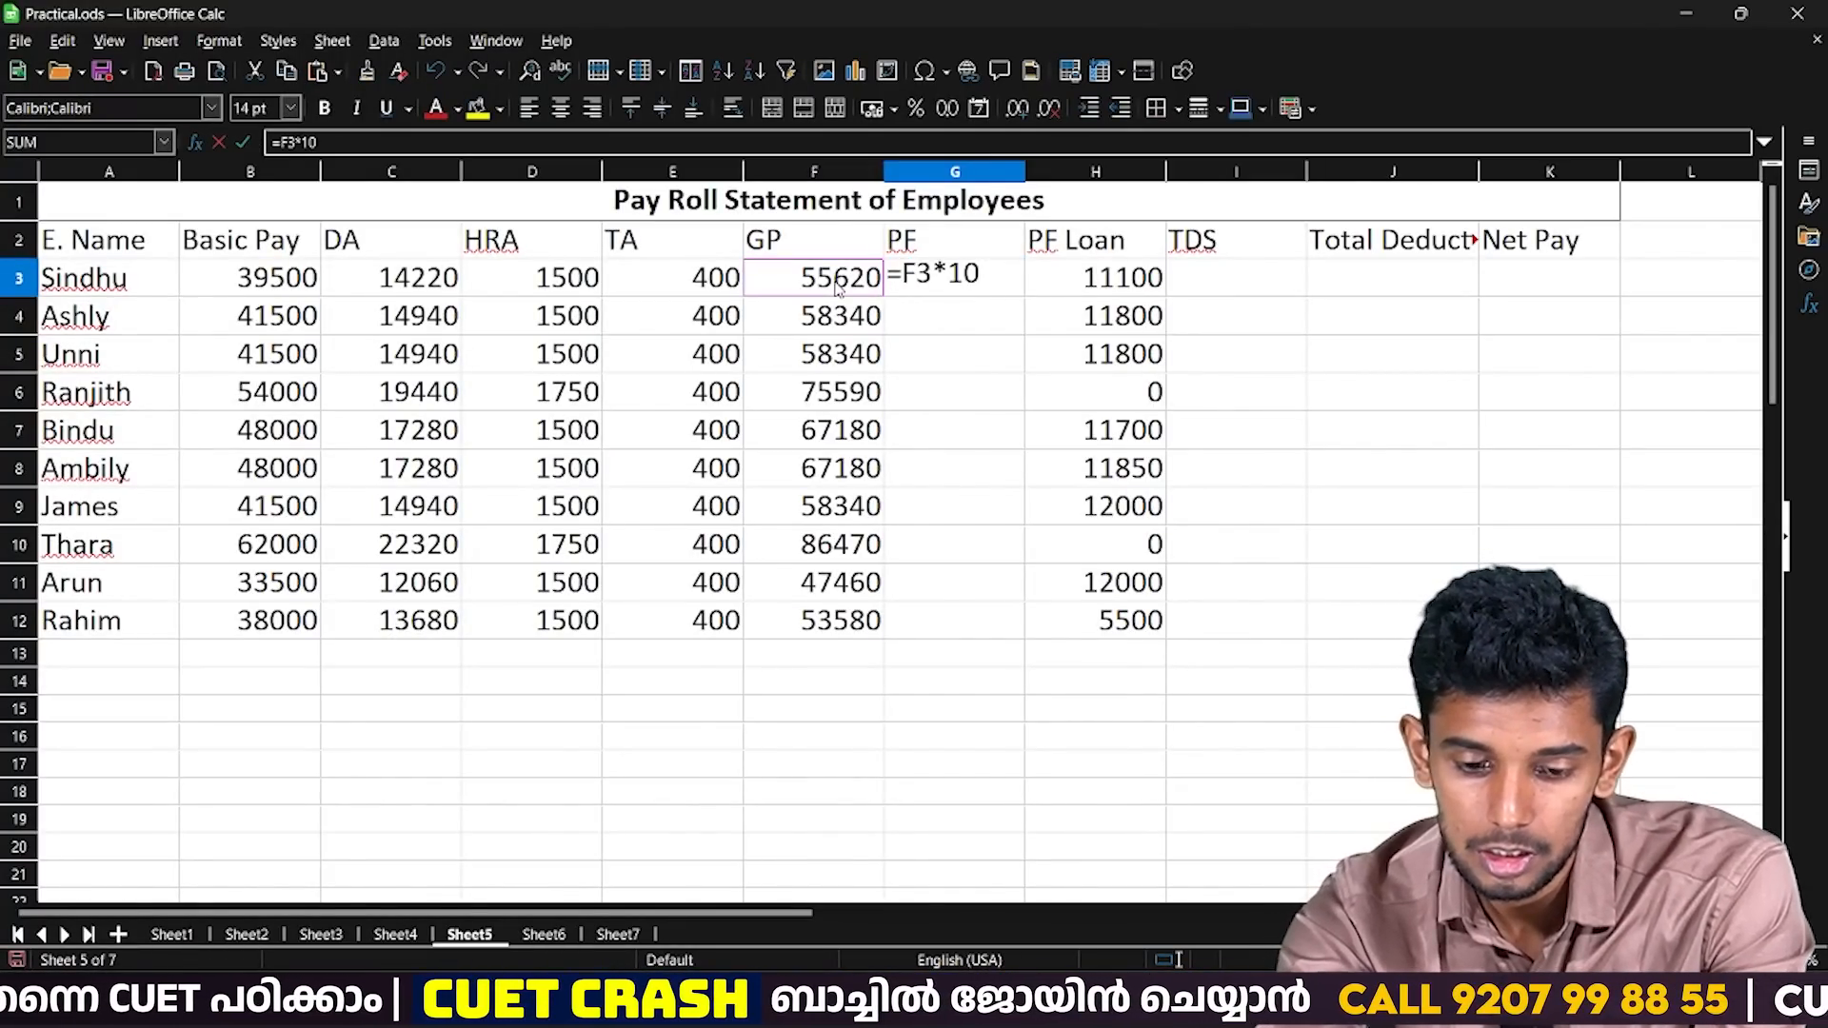
type("%")
key("Return")
key("Up")
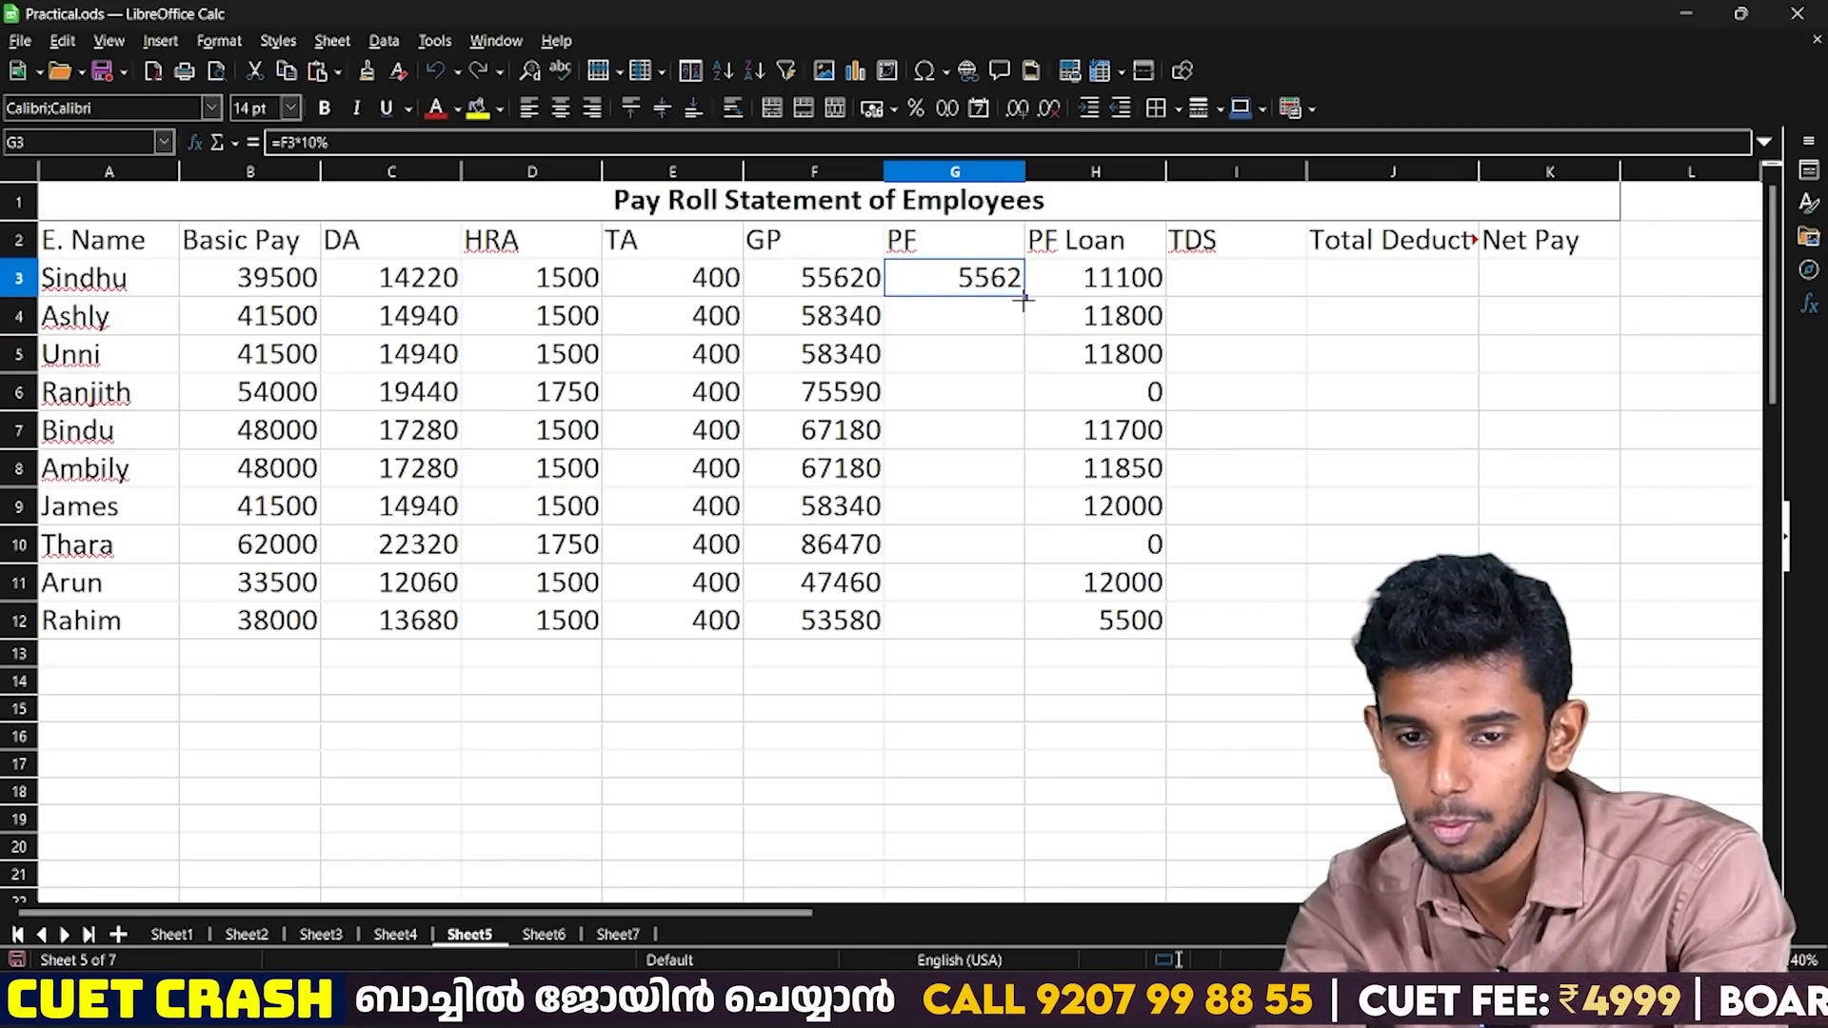
left_click_drag(1024, 298, 1040, 646)
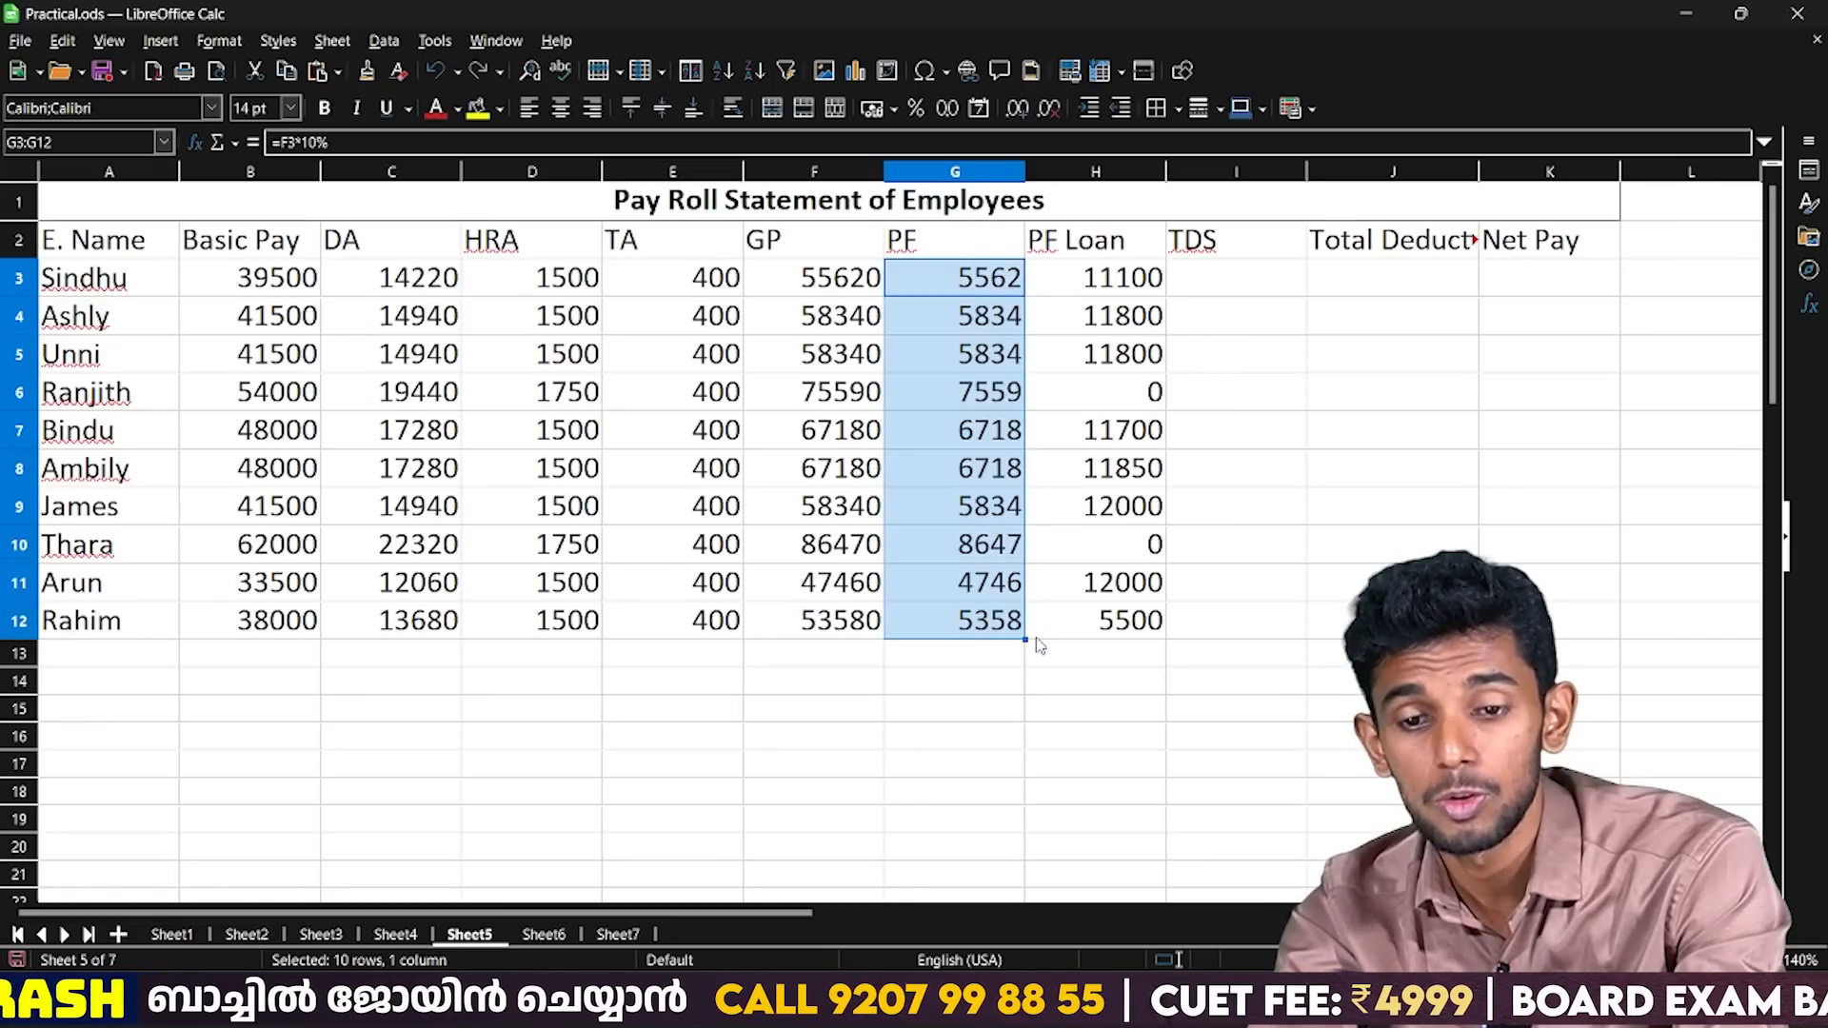
key("Return")
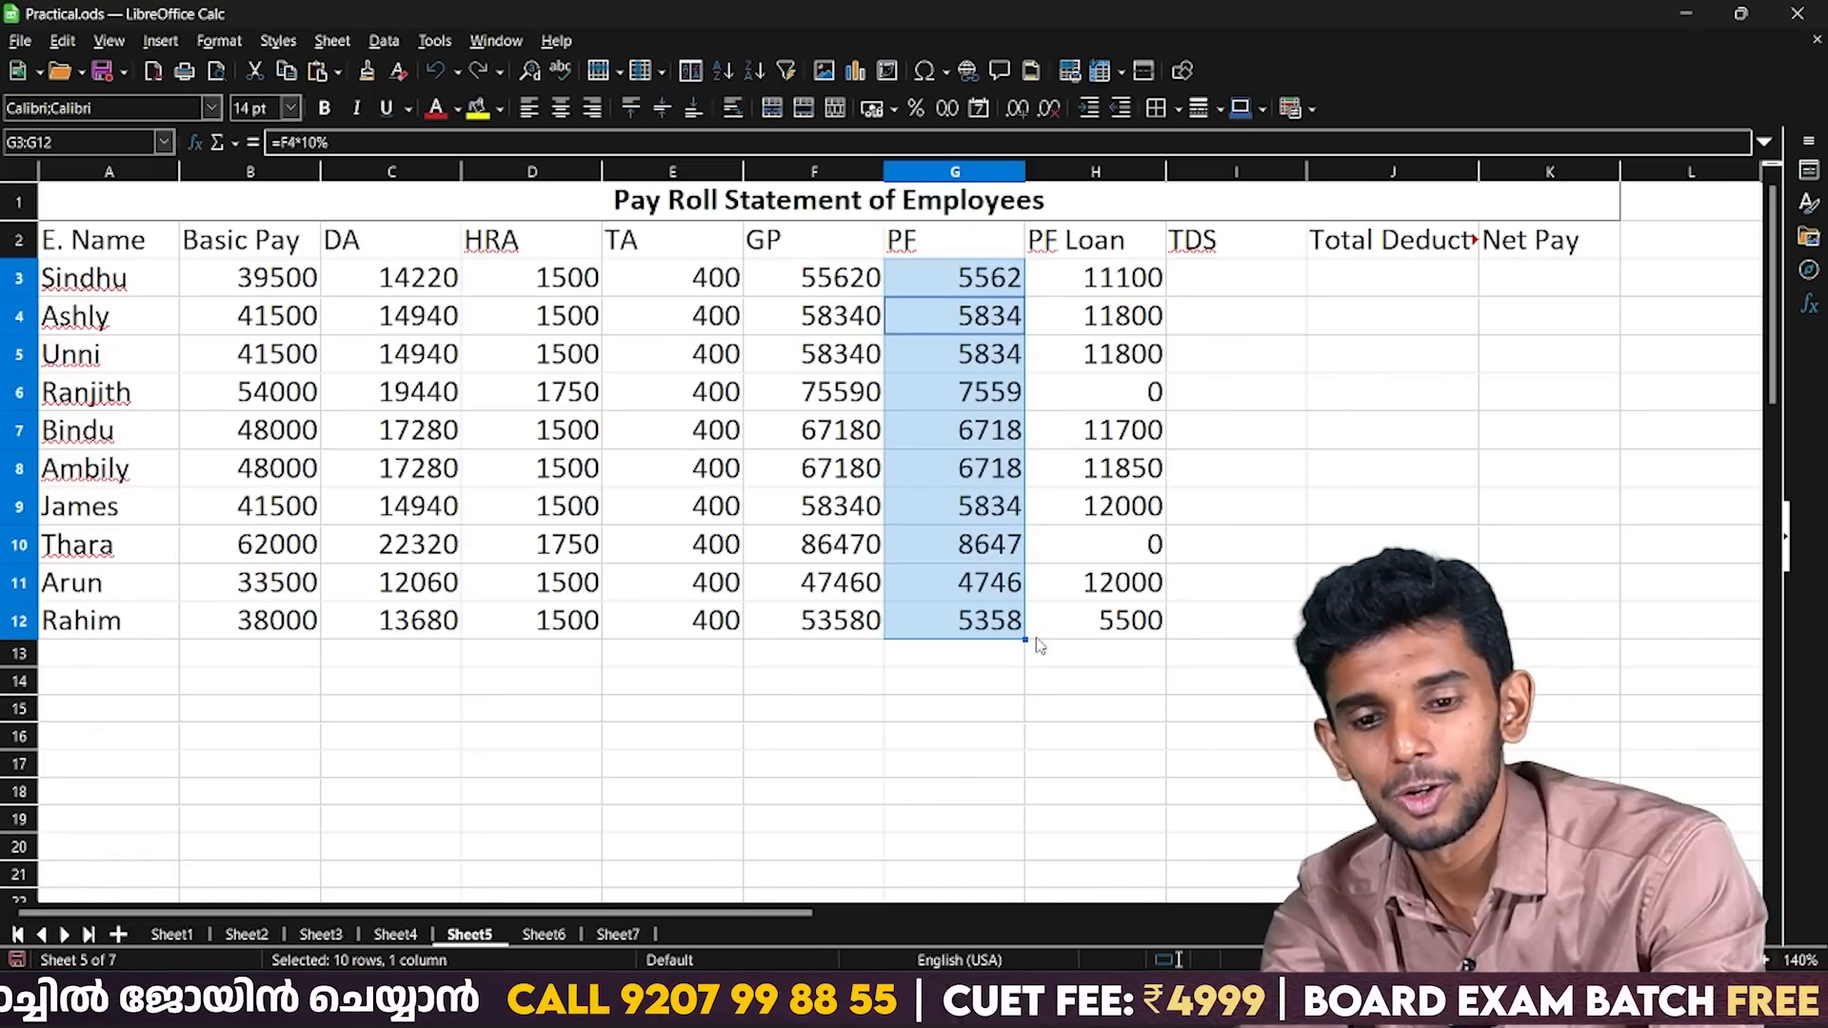
Start the TDS formula in I3 with an IF function that tests whether F3 is greater than 60000.
key("Up")
key("Right")
key("Right")
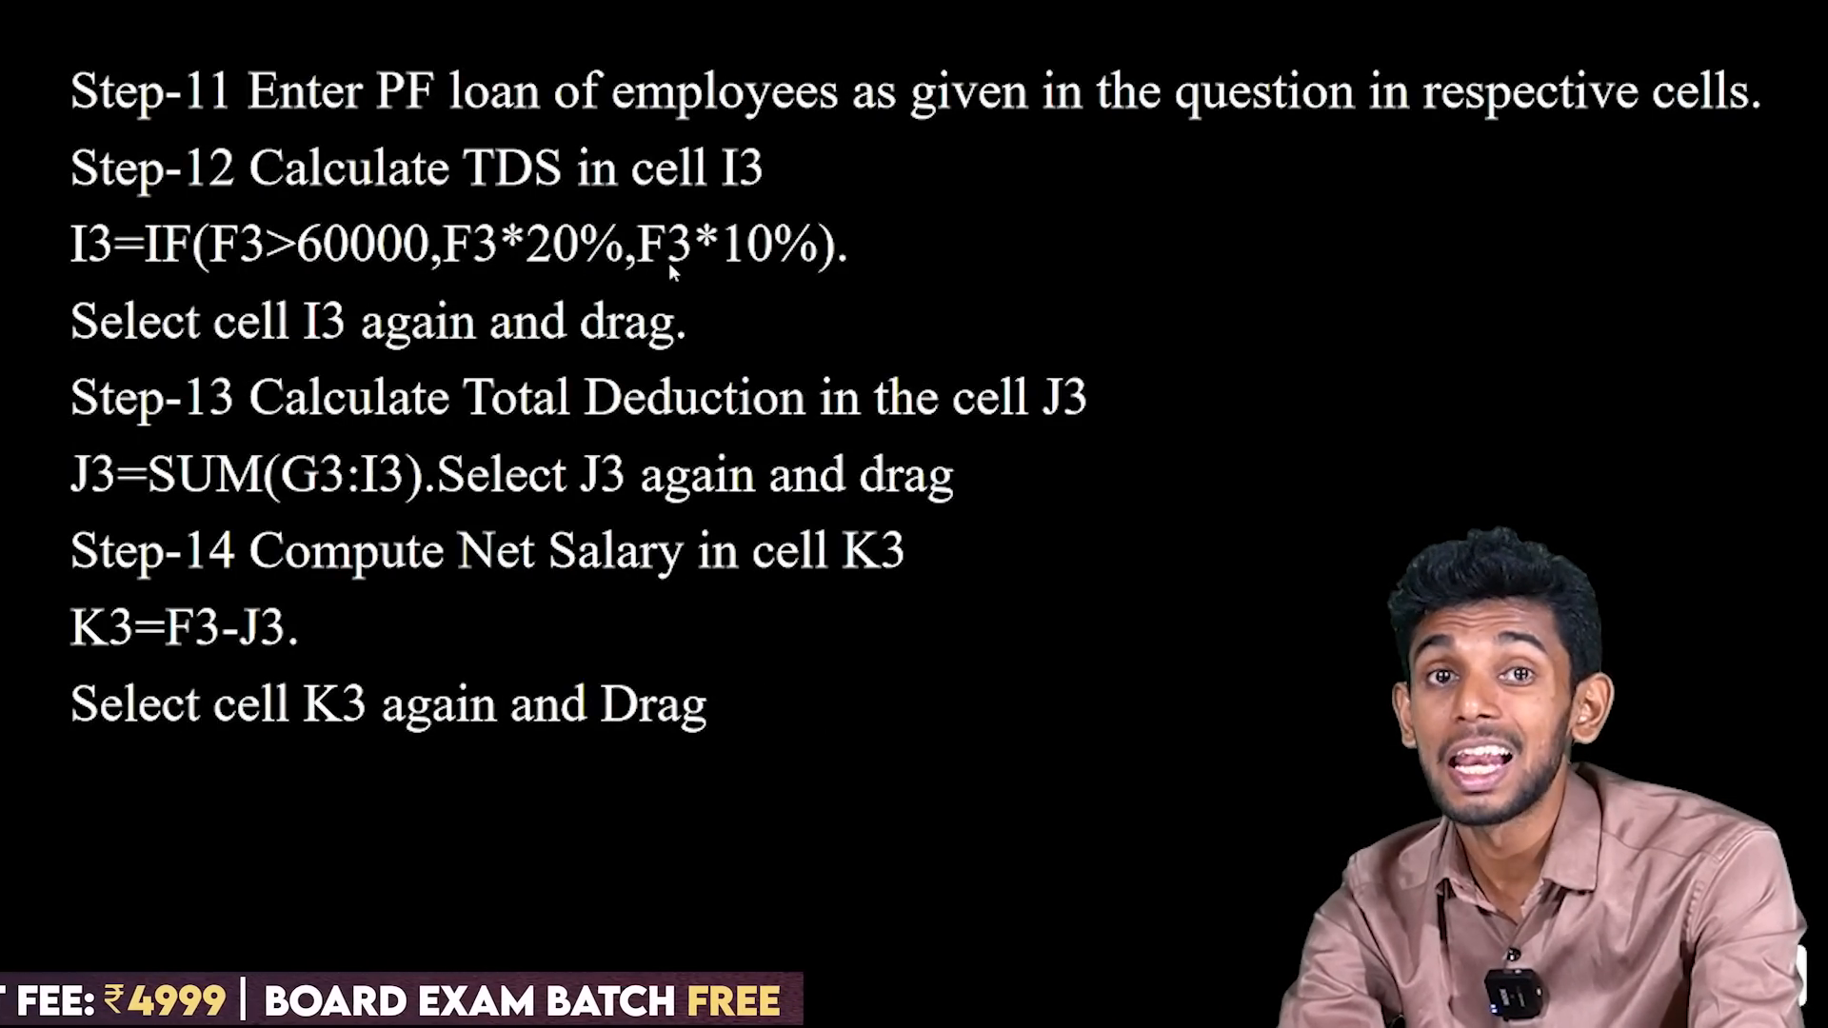
key("alt+Tab")
type("=")
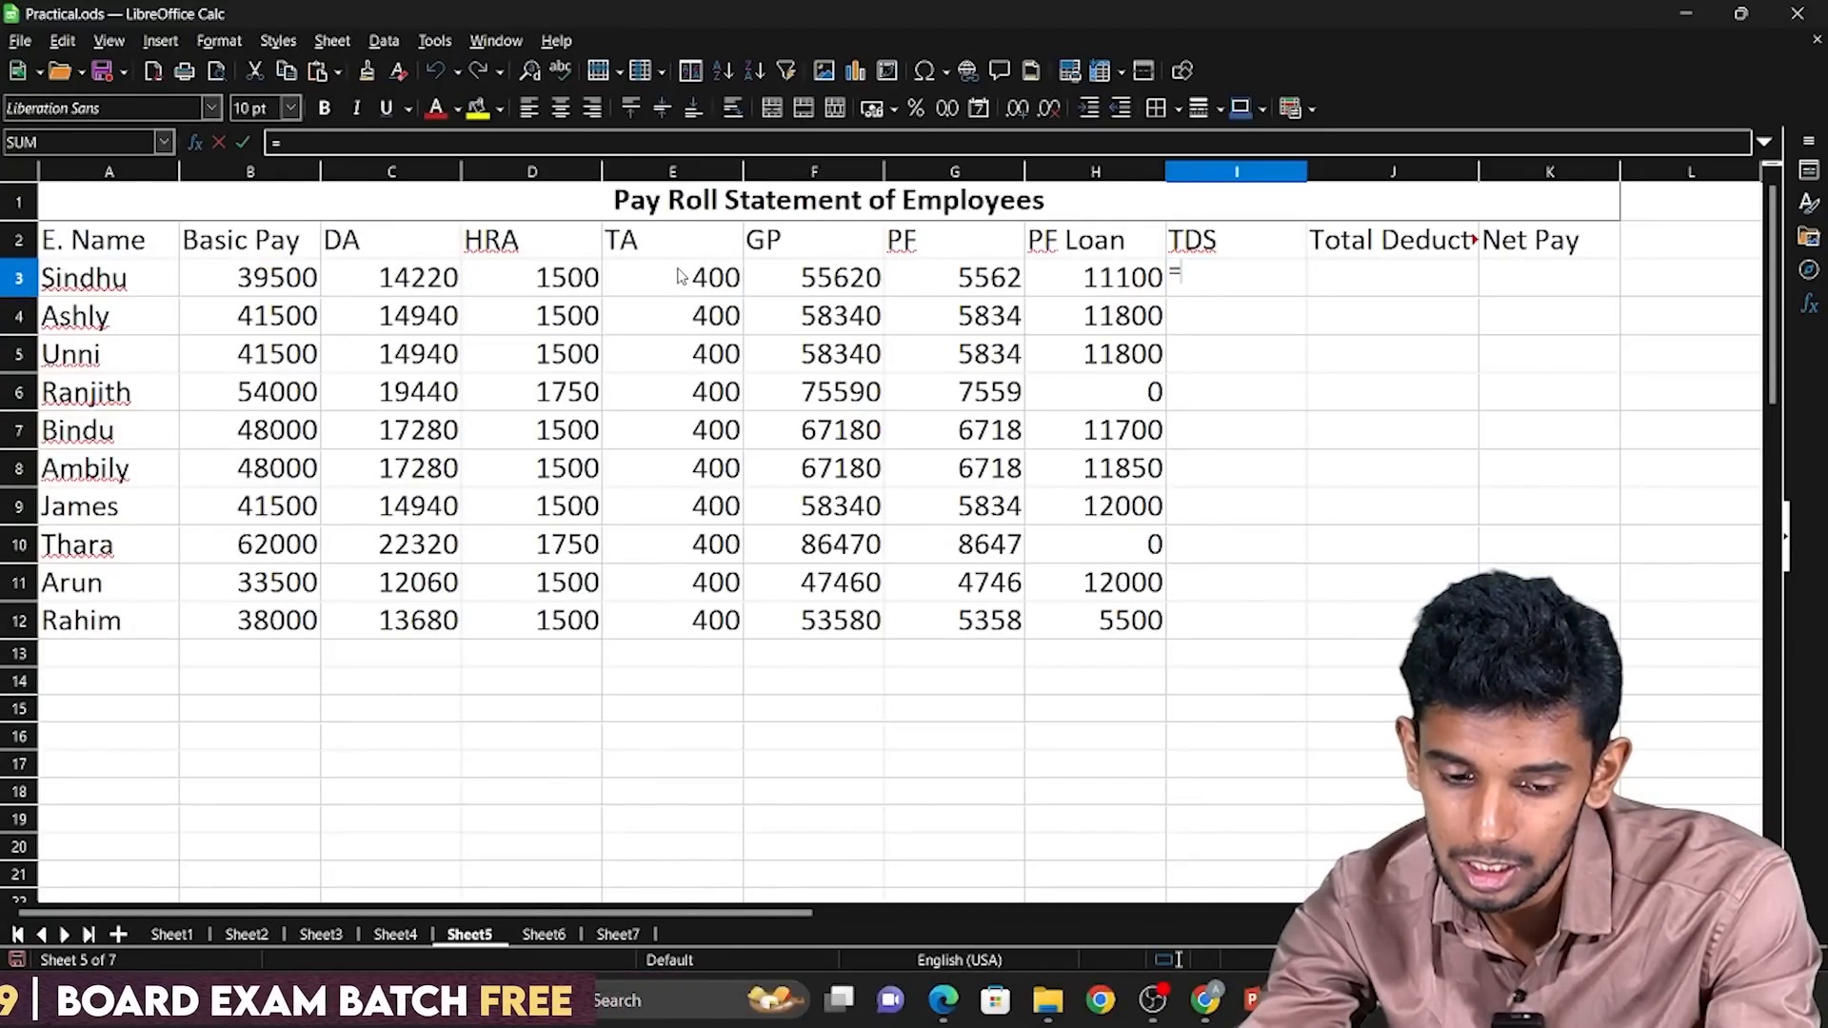
type("if(")
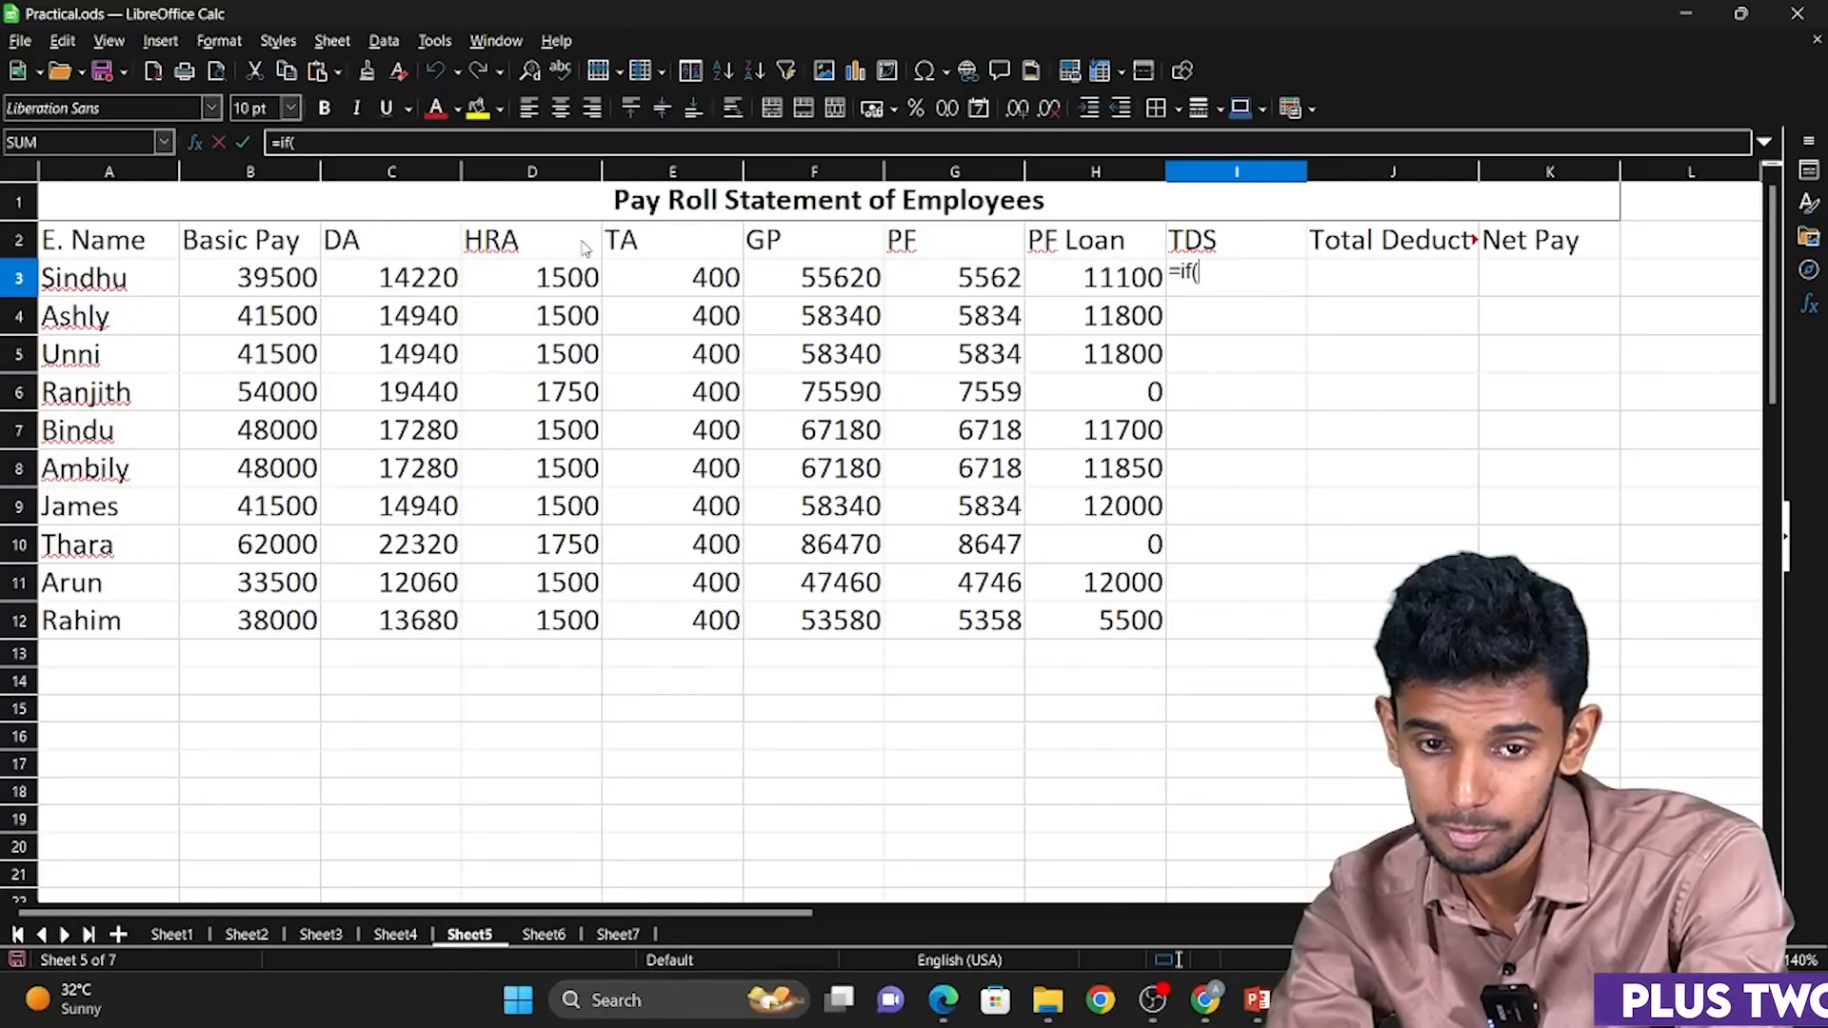
left_click(834, 278)
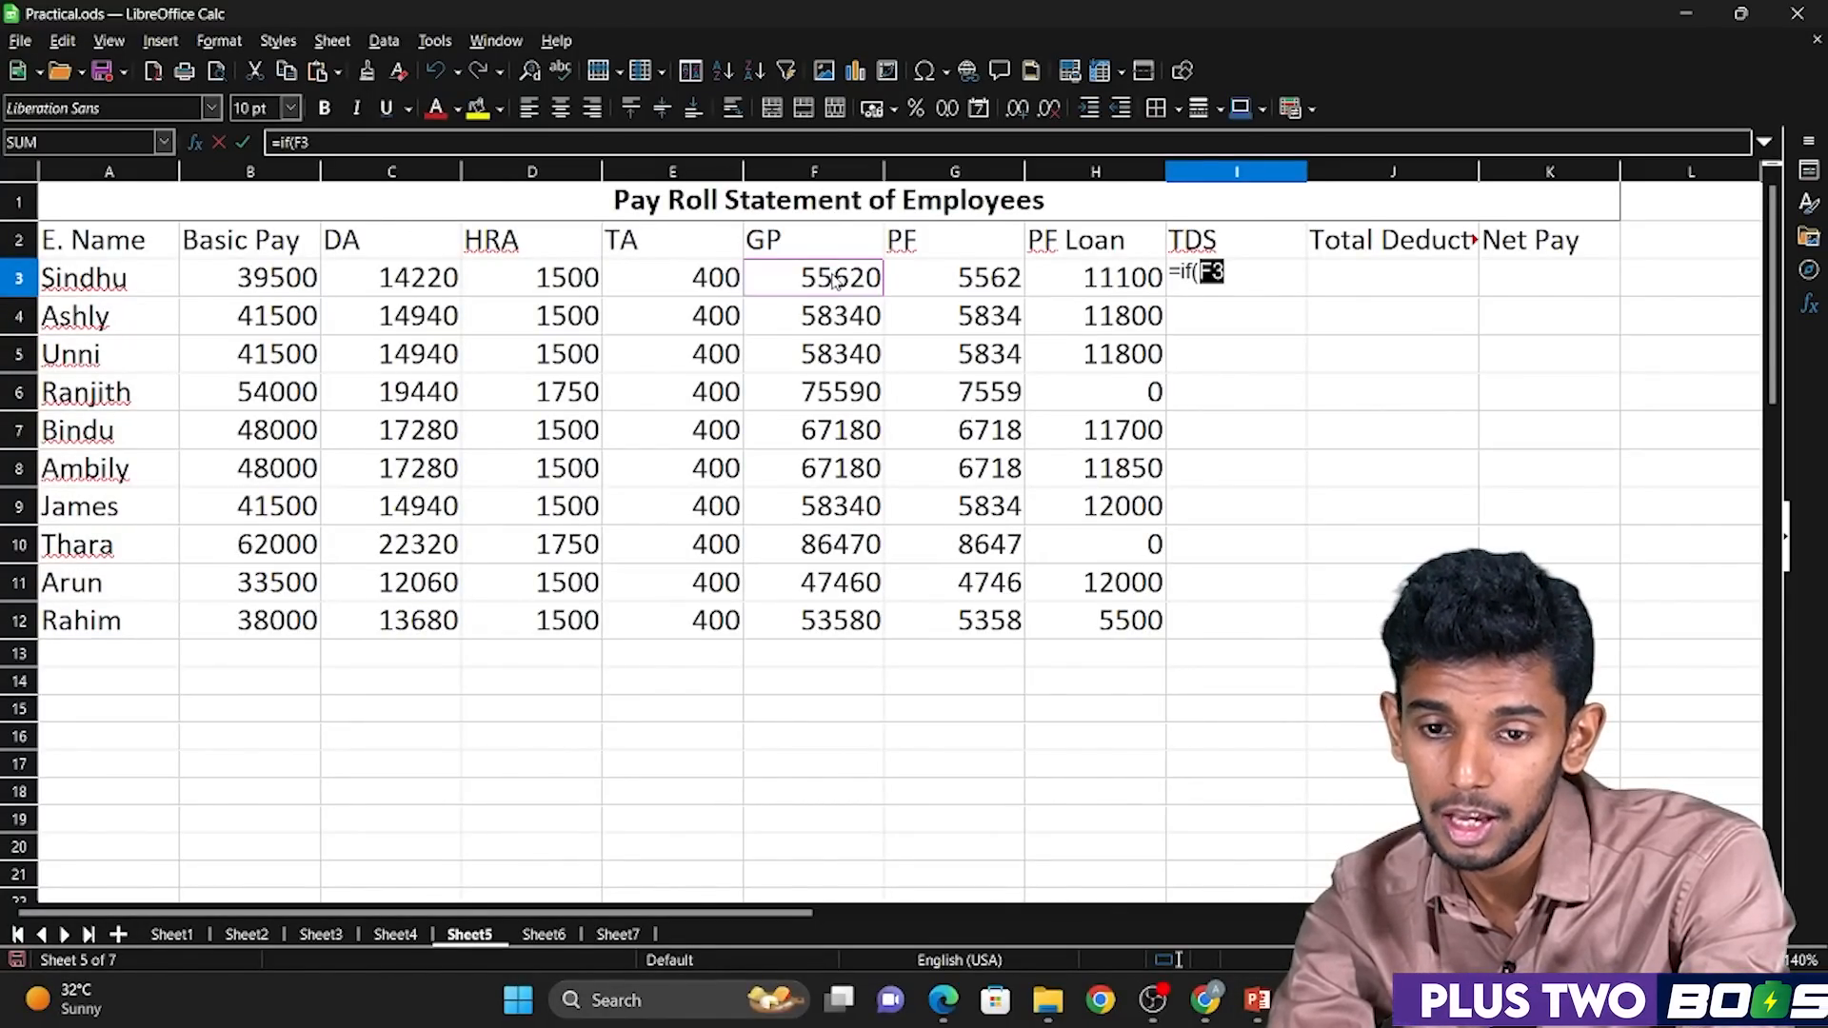
type(".")
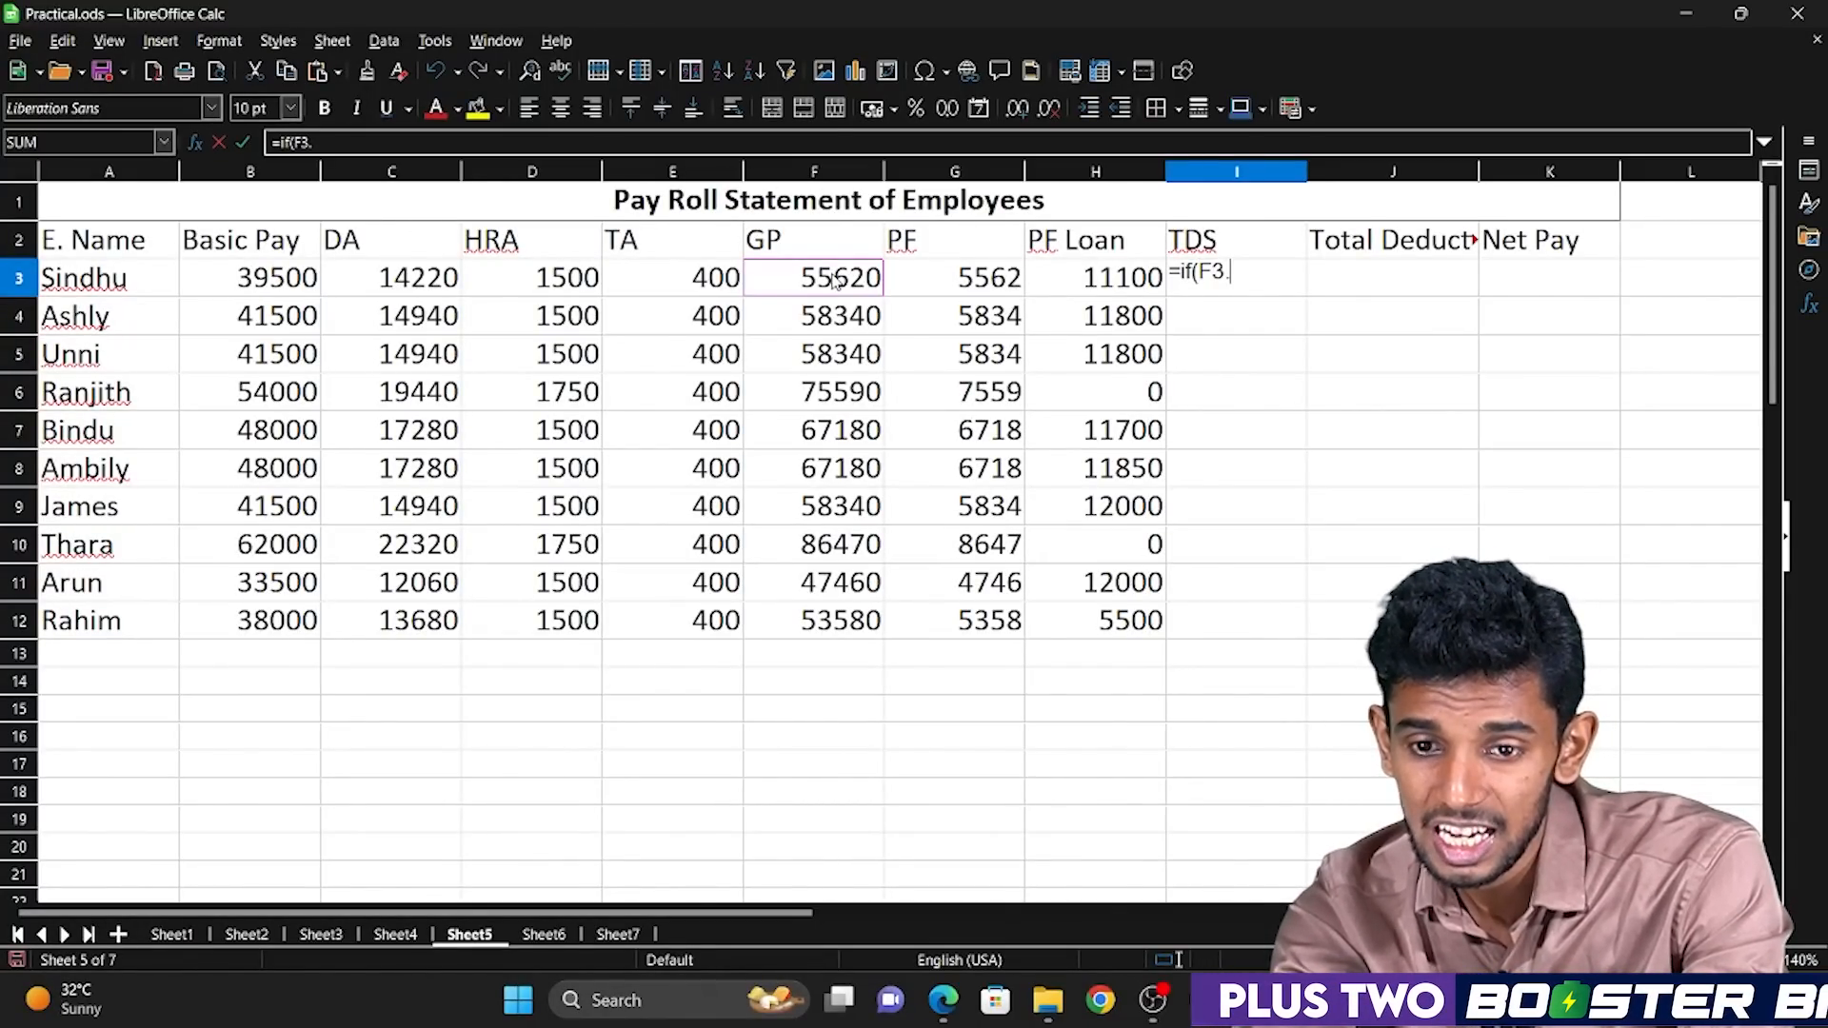
key("BackSpace")
type(">")
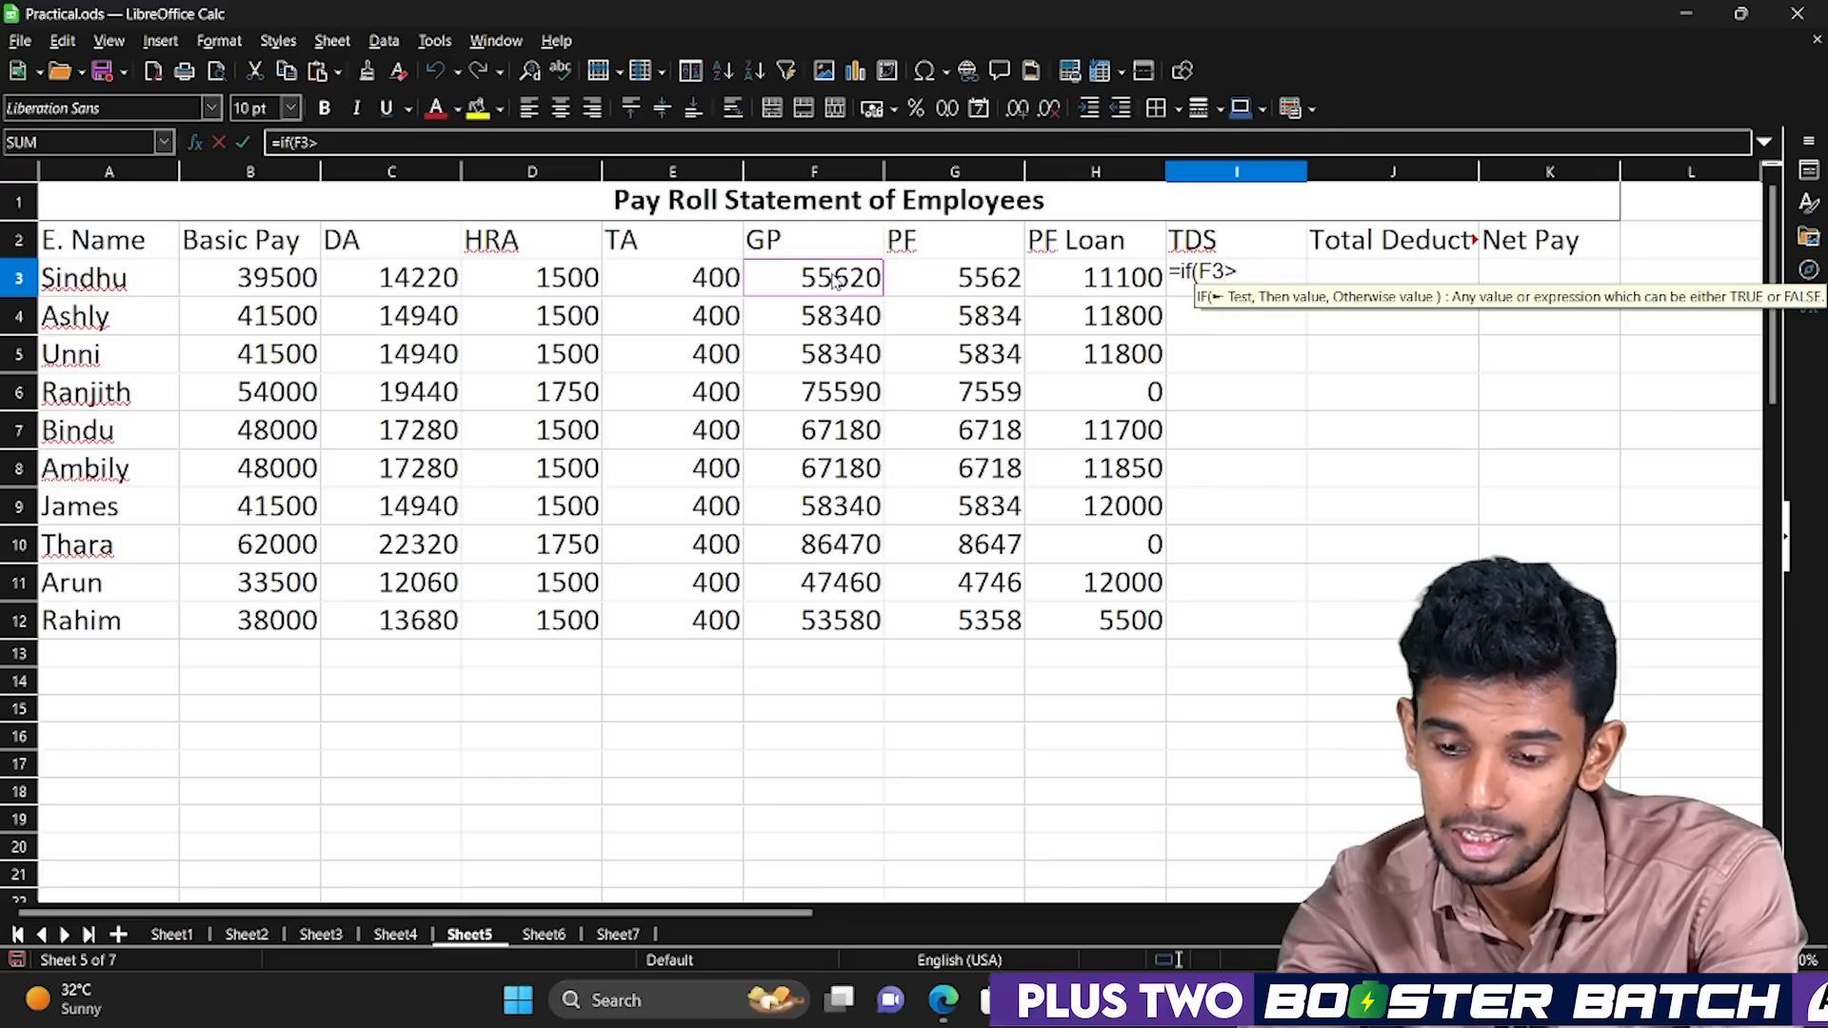
type("60000,")
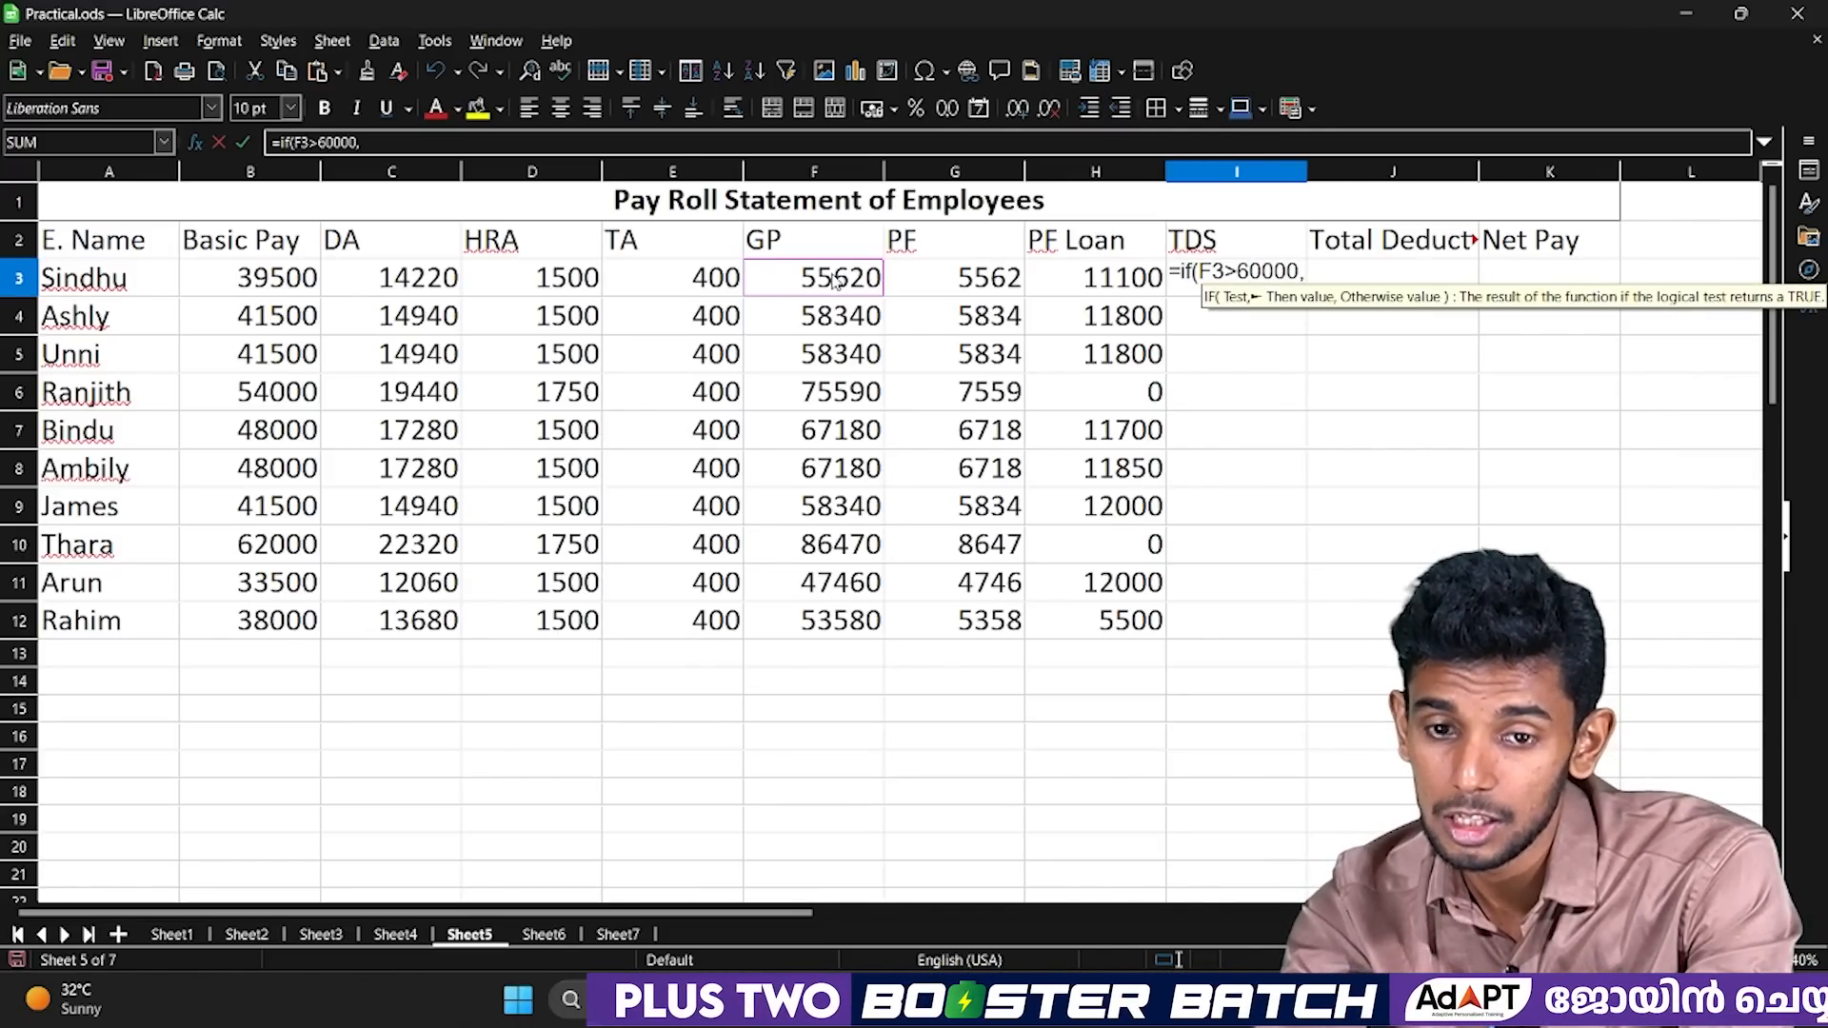
Complete the TDS formula in I3 with F3*10% as the value for a true test.
left_click(781, 282)
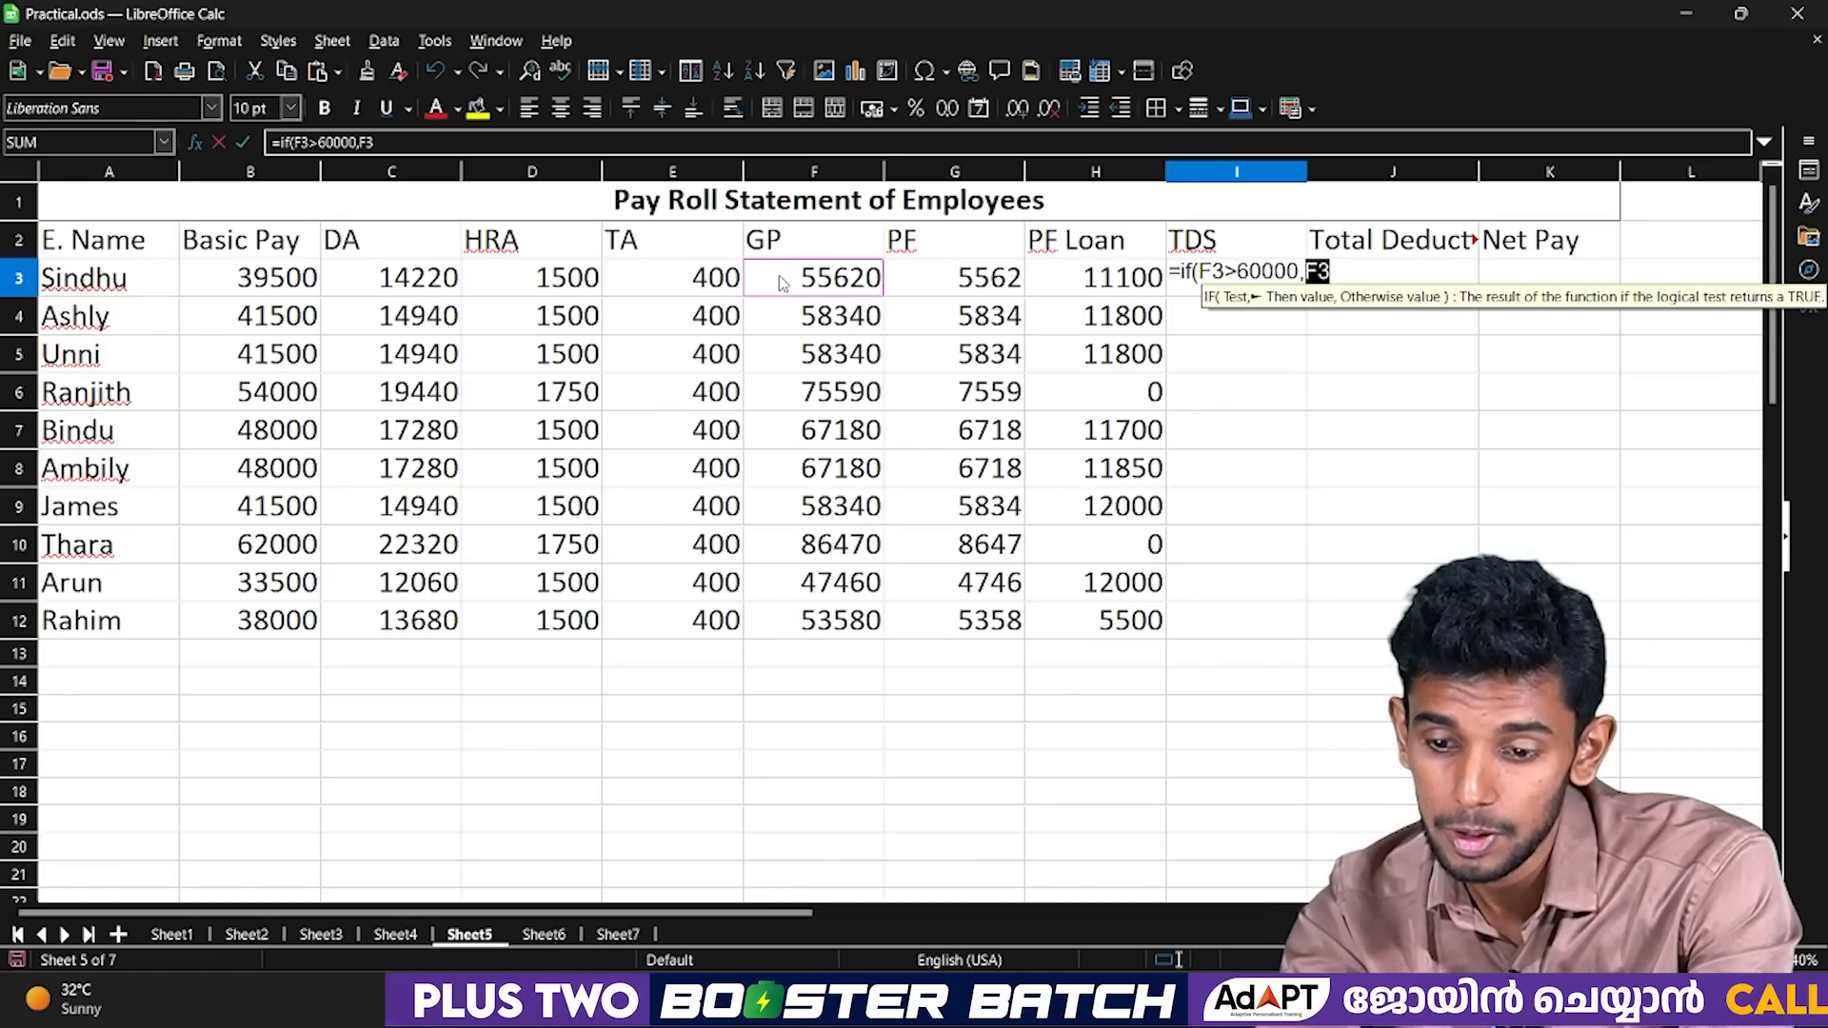
type("*10")
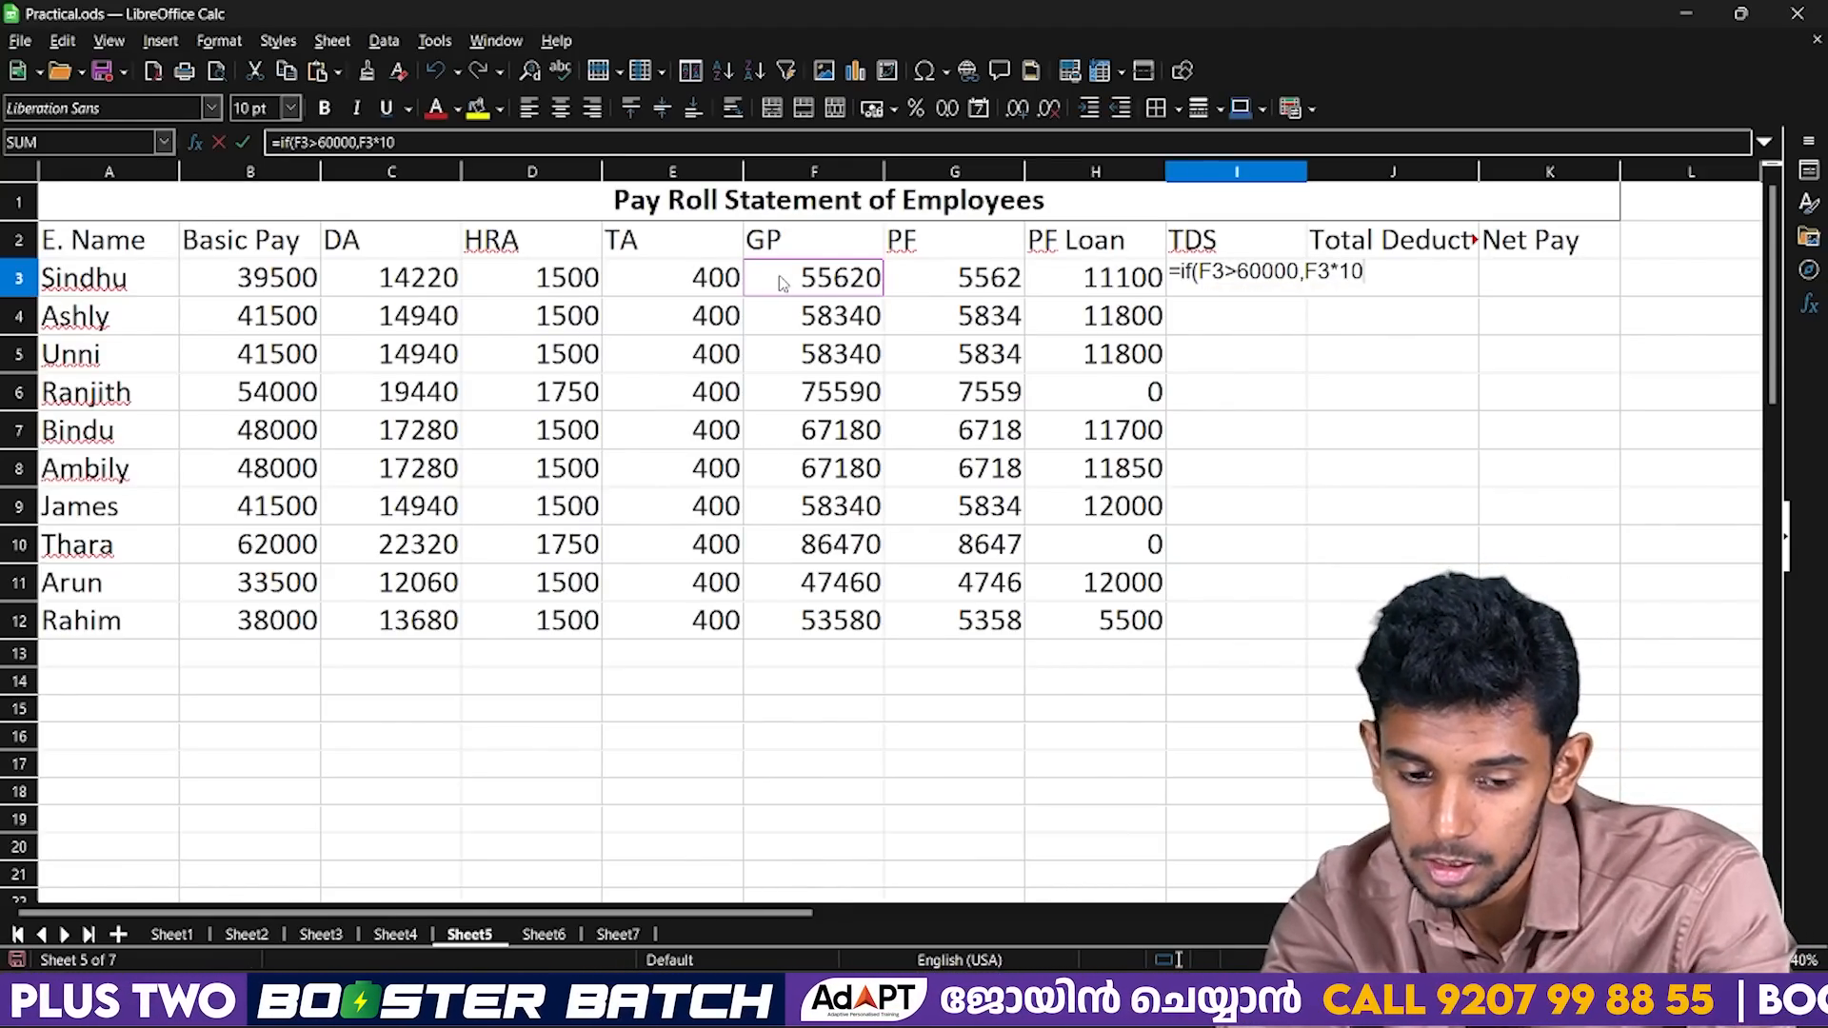
type("%")
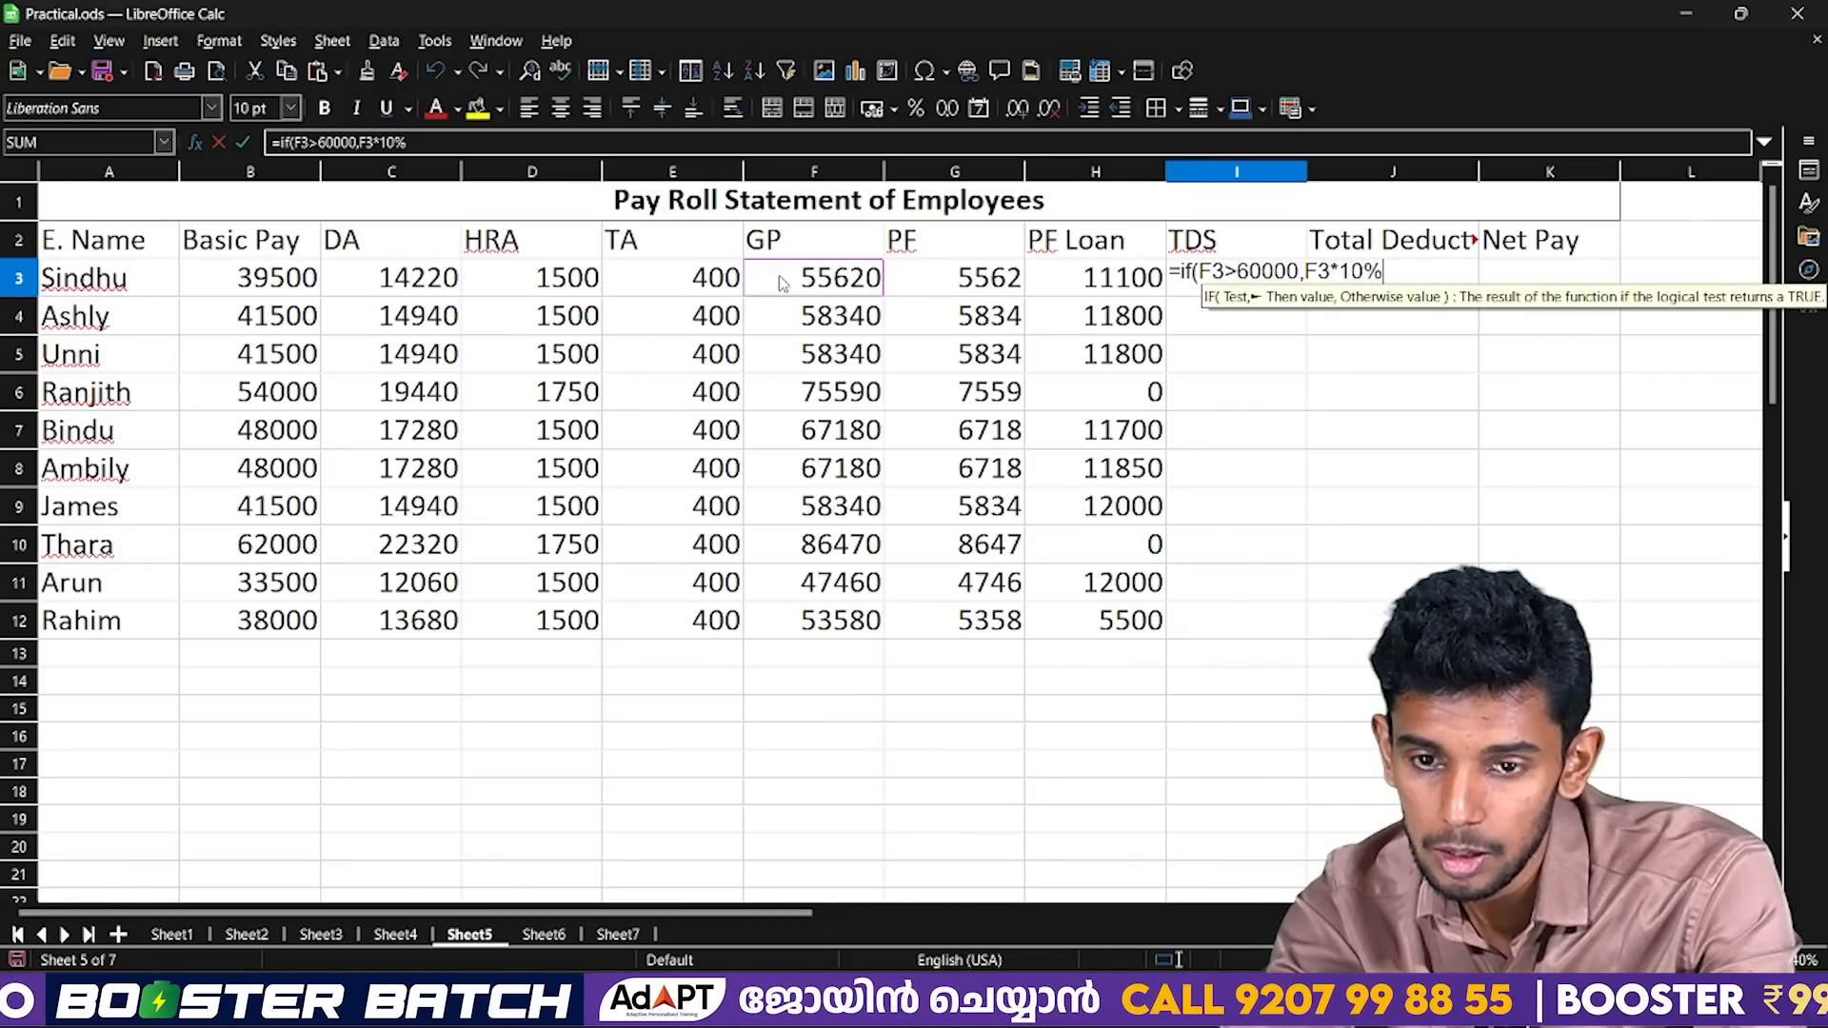
type(")")
key("Return")
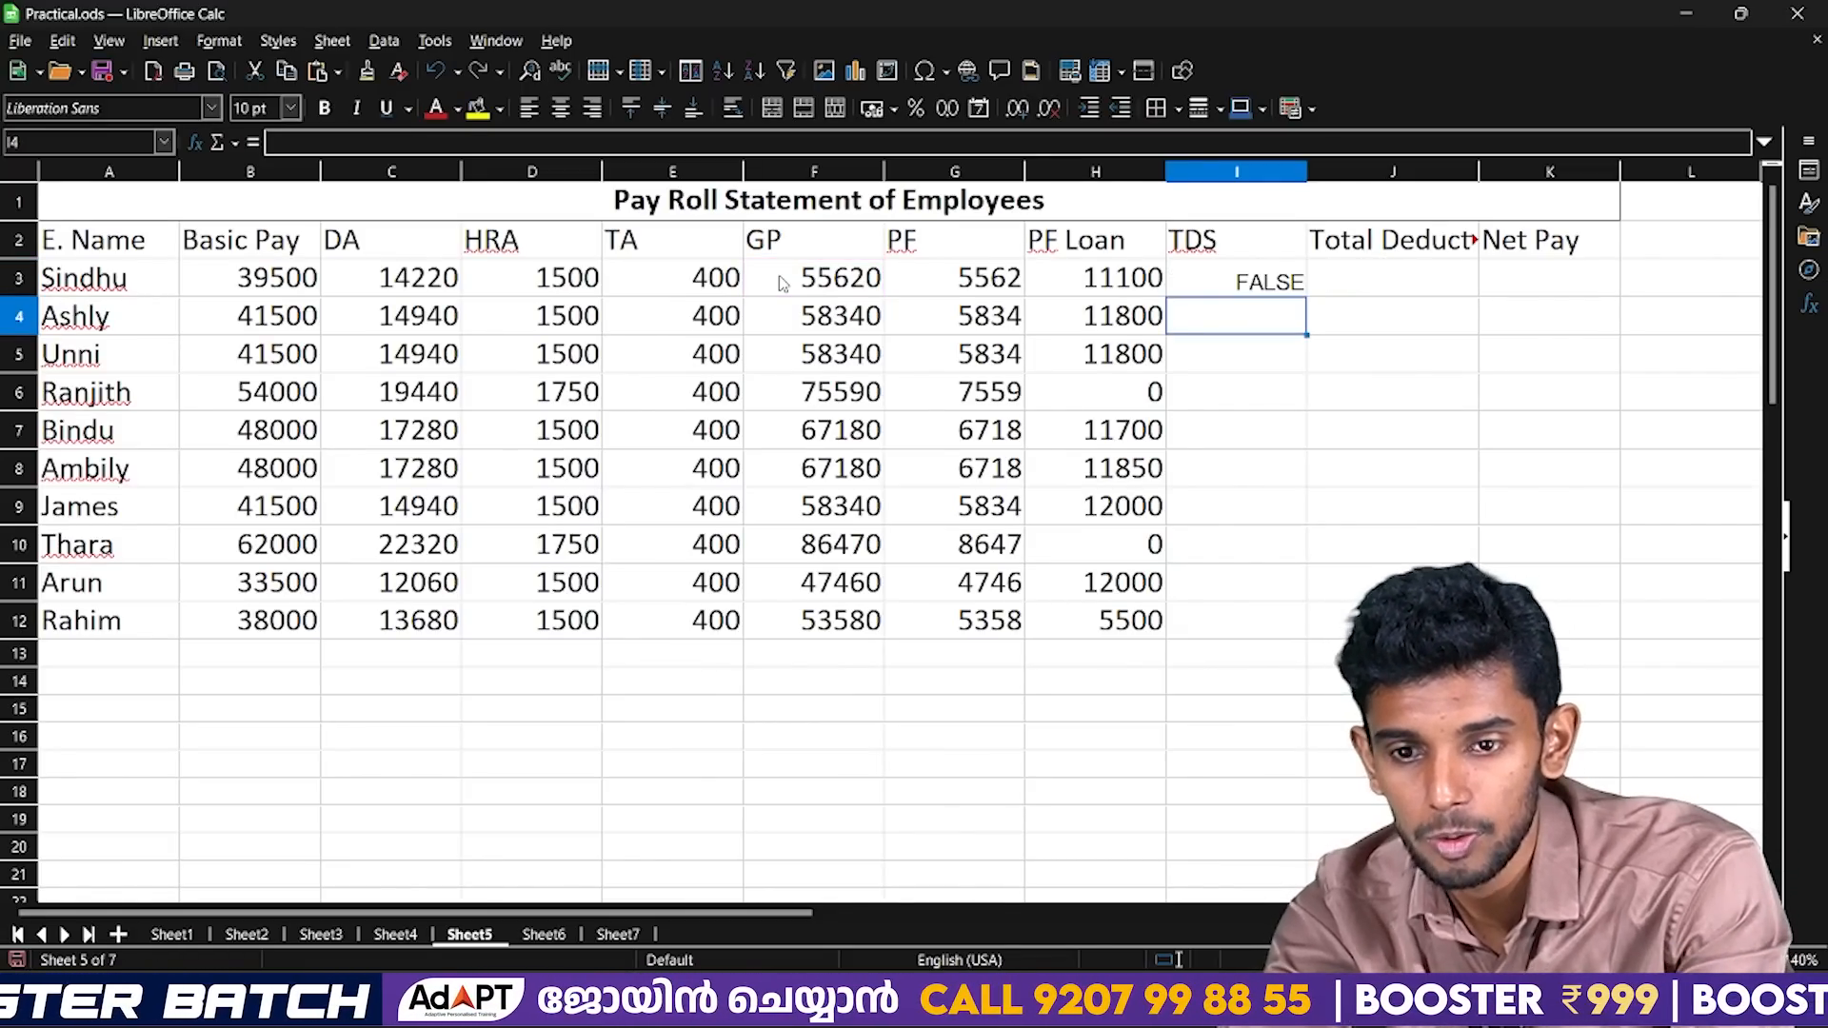
key("Up")
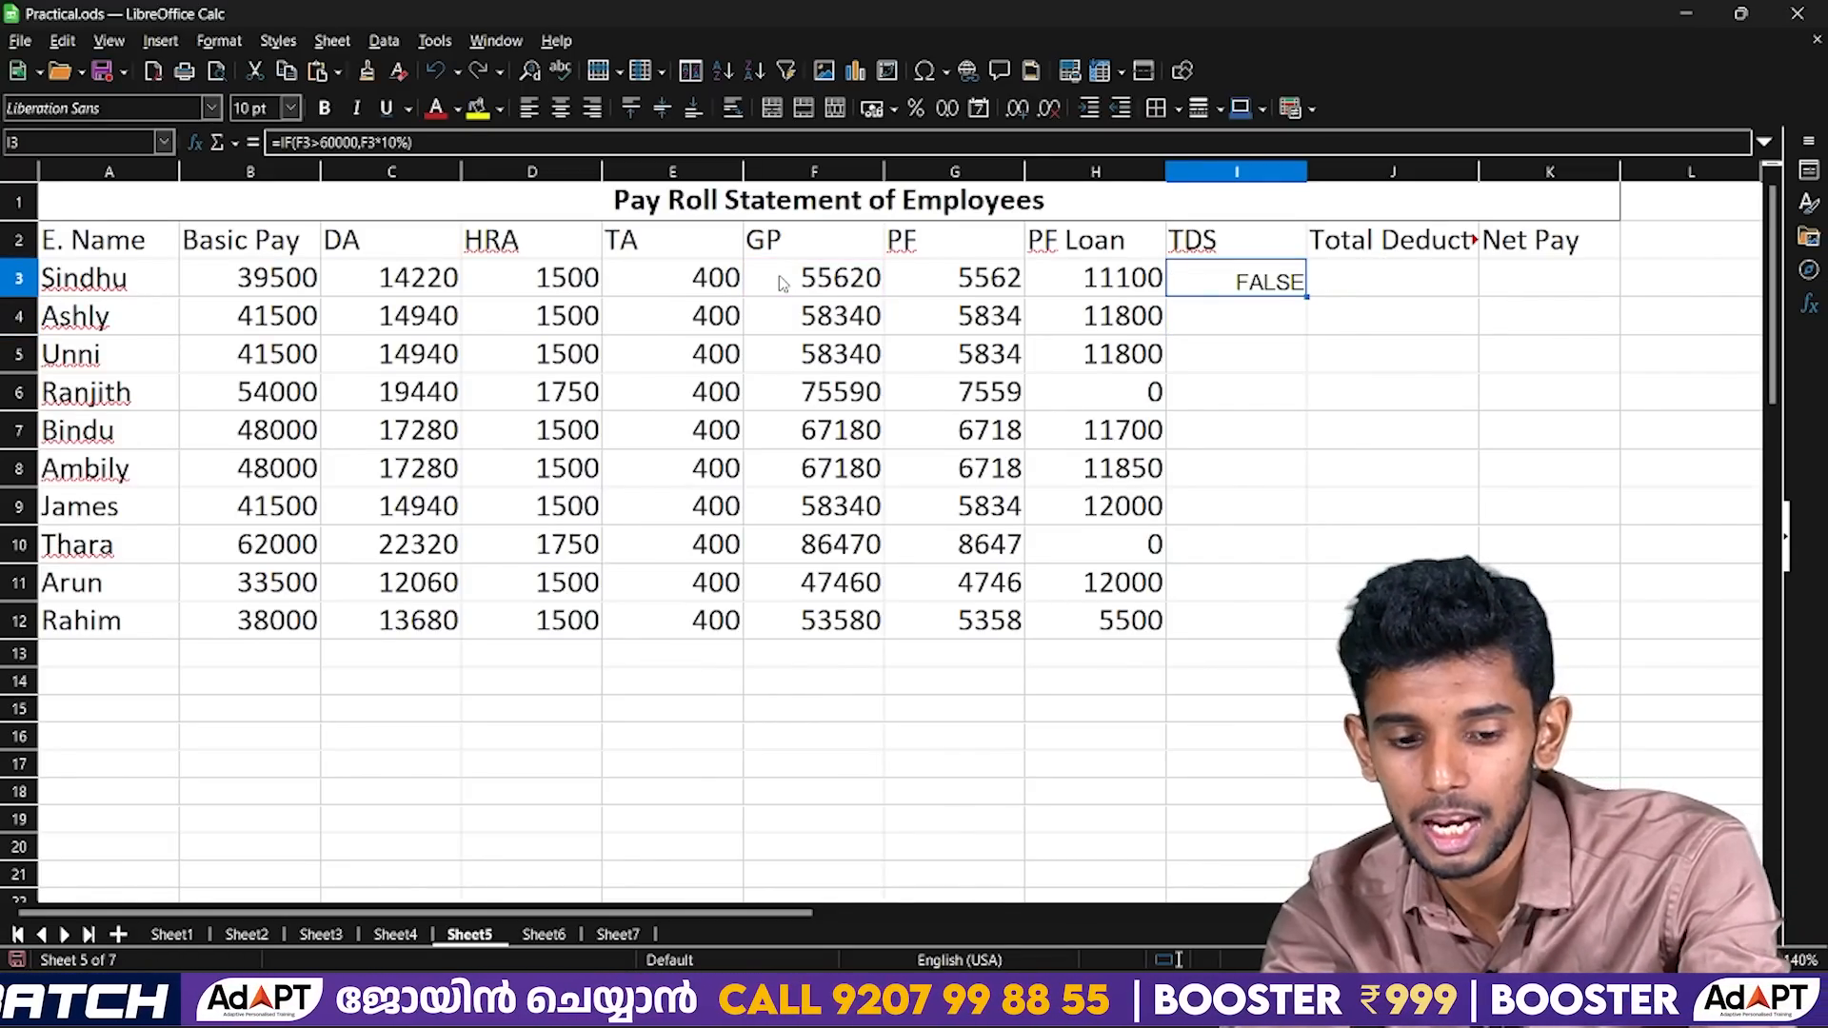
key("XF86AudioMute")
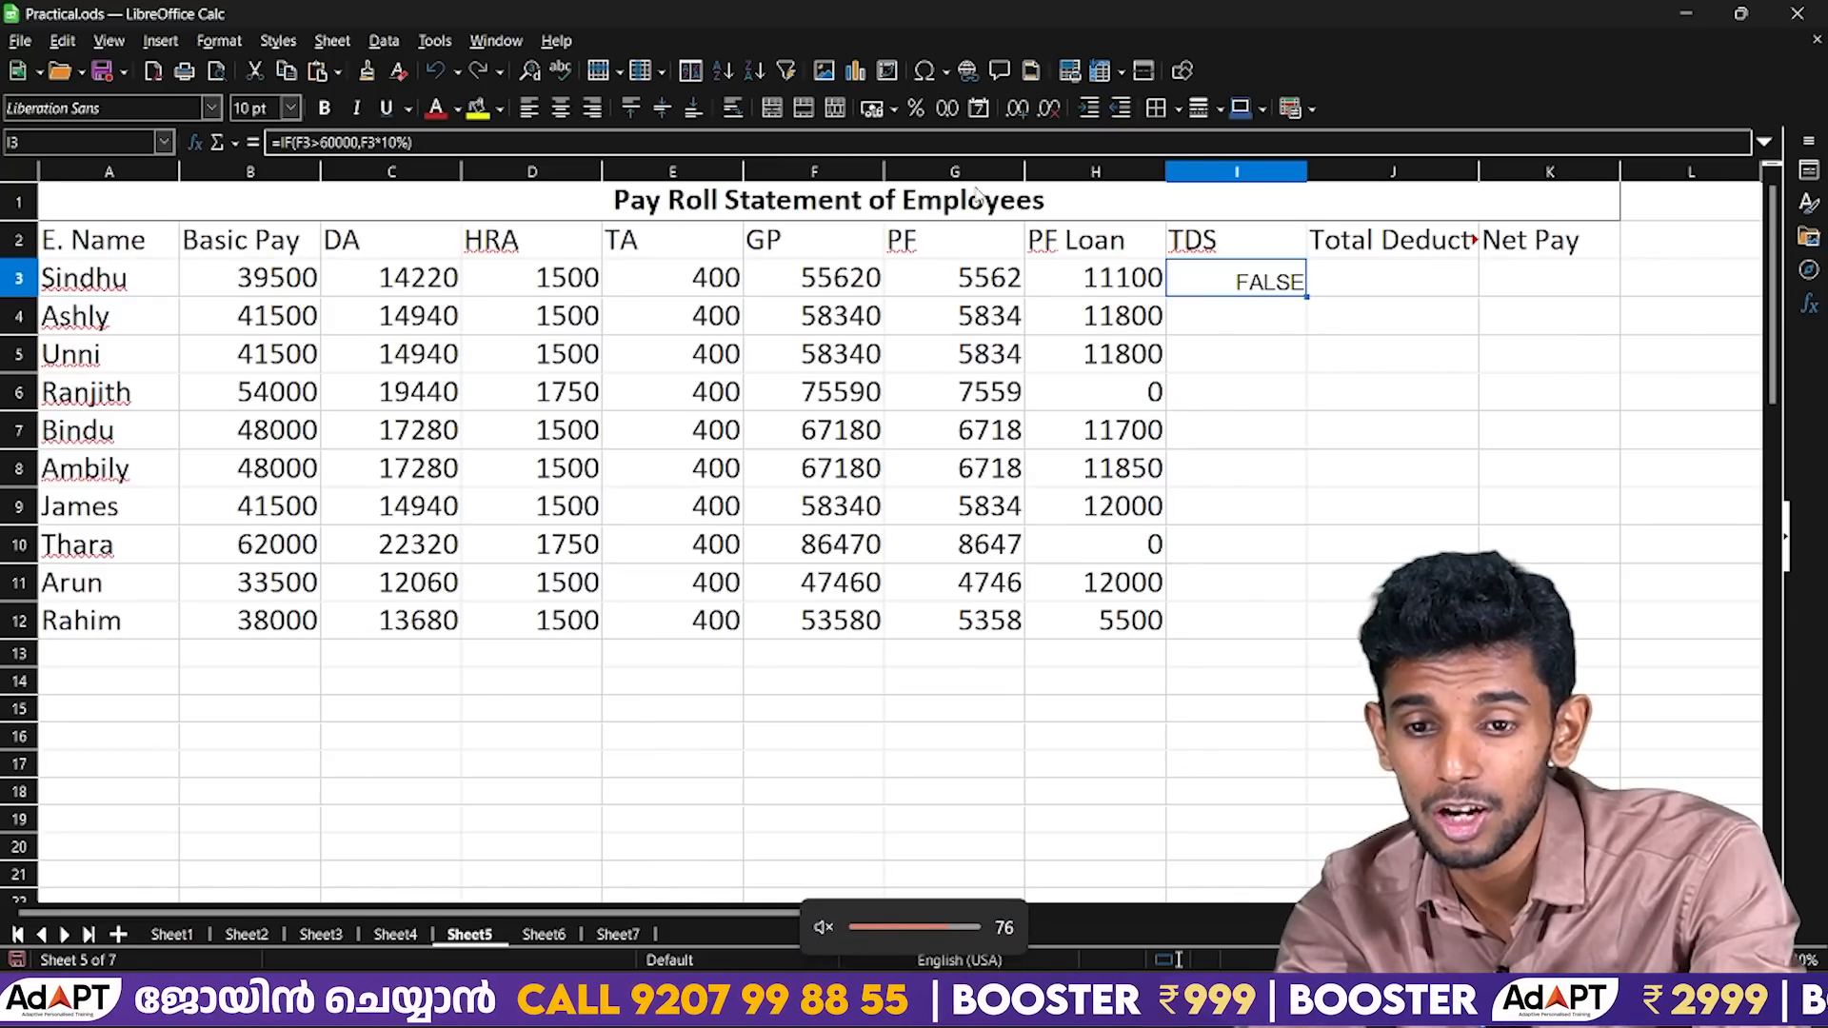
Correct the TDS formula in I3 to =IF(F3>60000,F3*20%,F3*10%).
double_click(1236, 274)
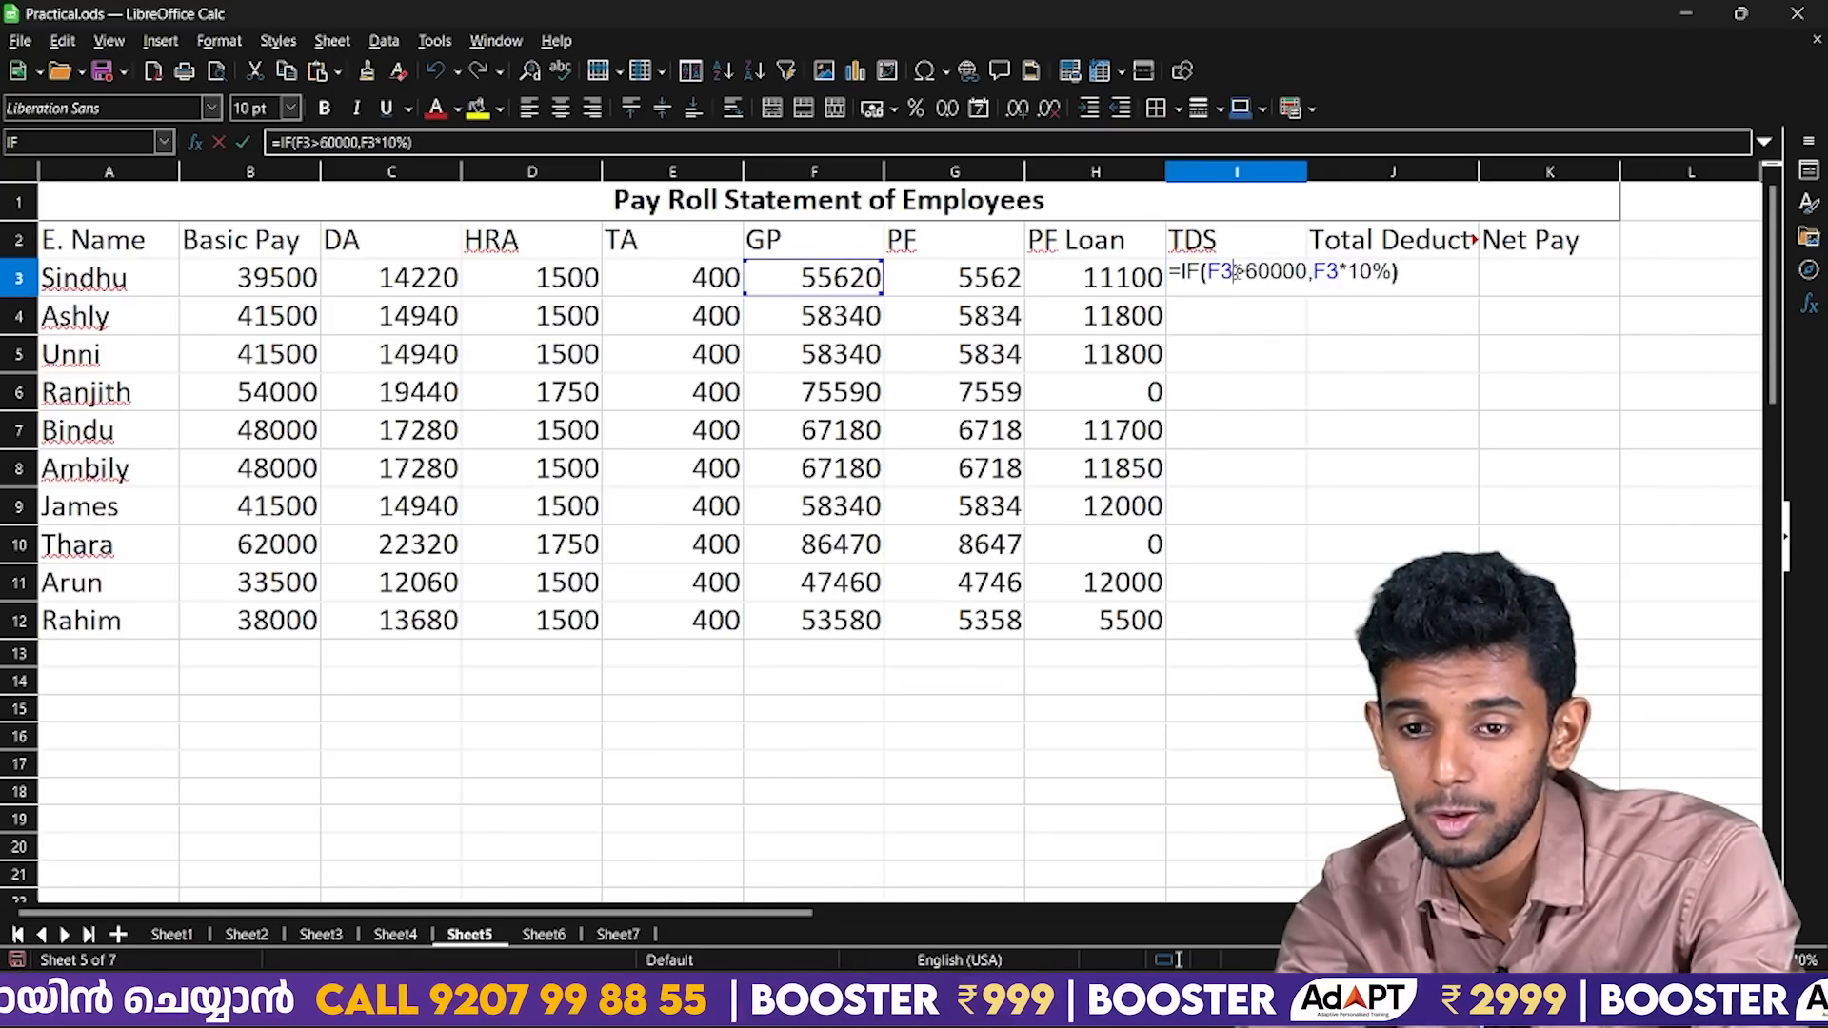
left_click(1395, 273)
type(",")
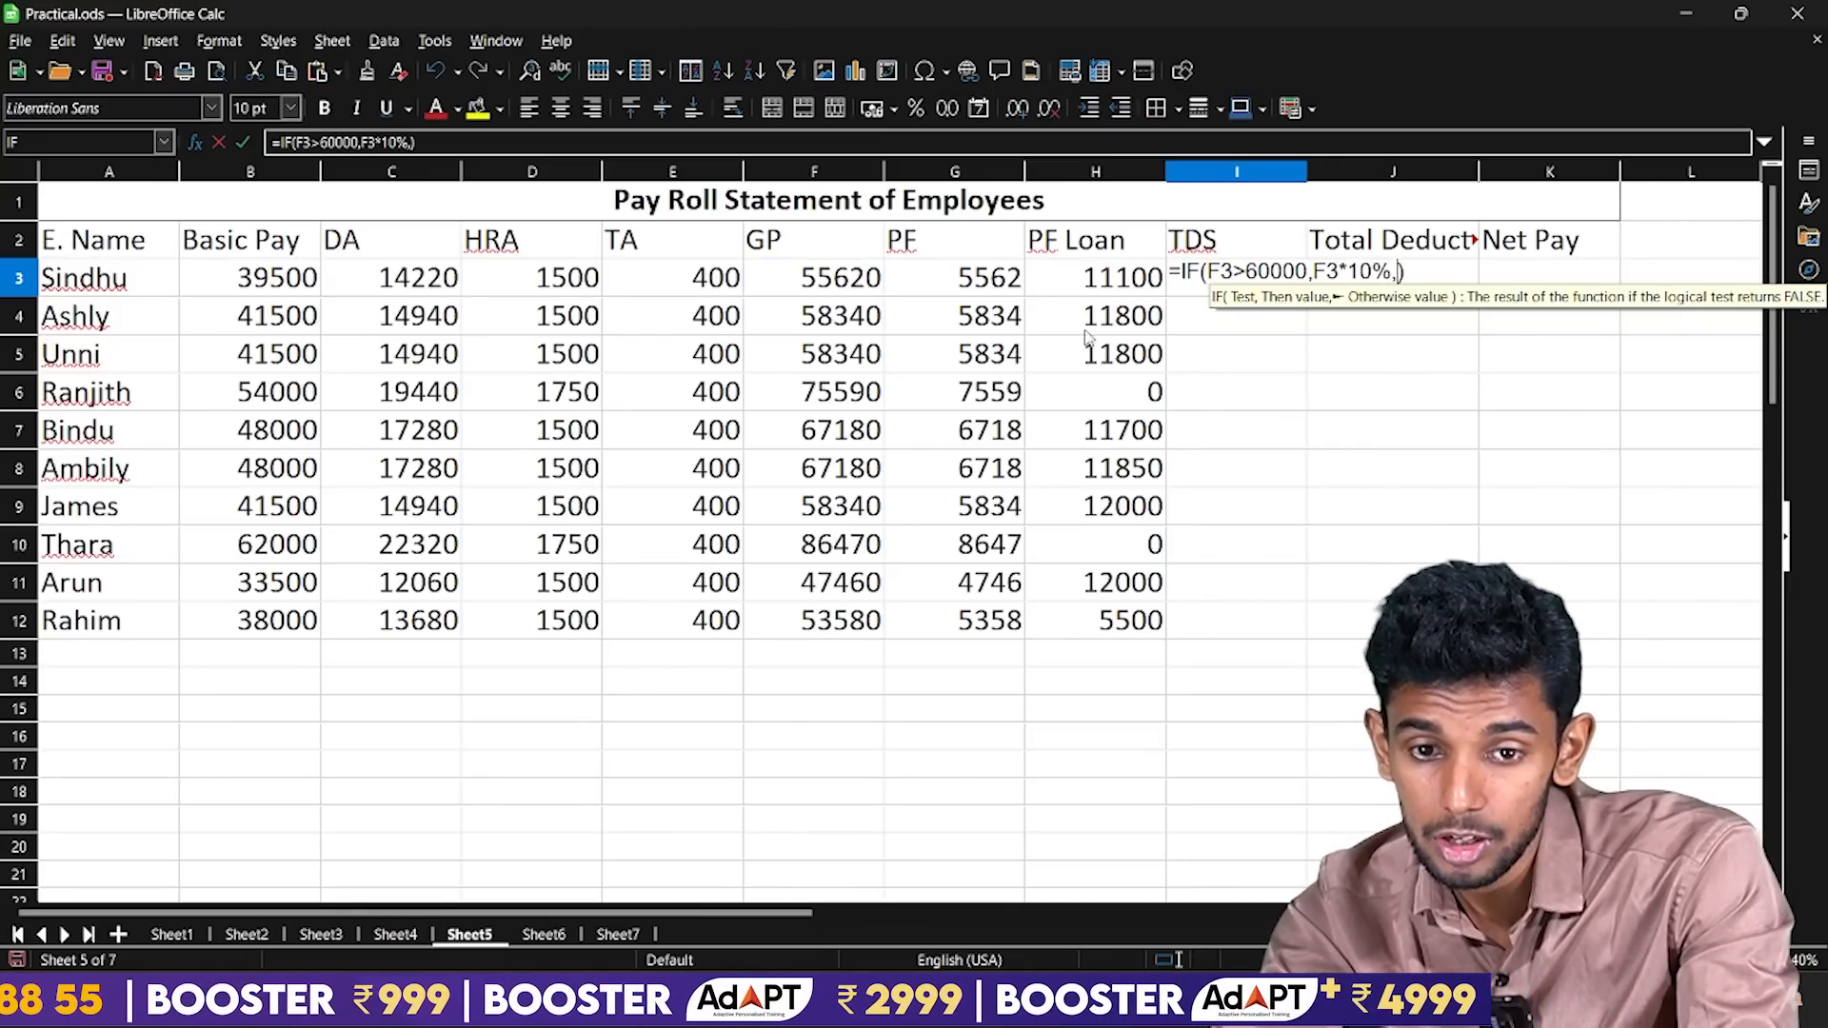
left_click(811, 286)
type("*")
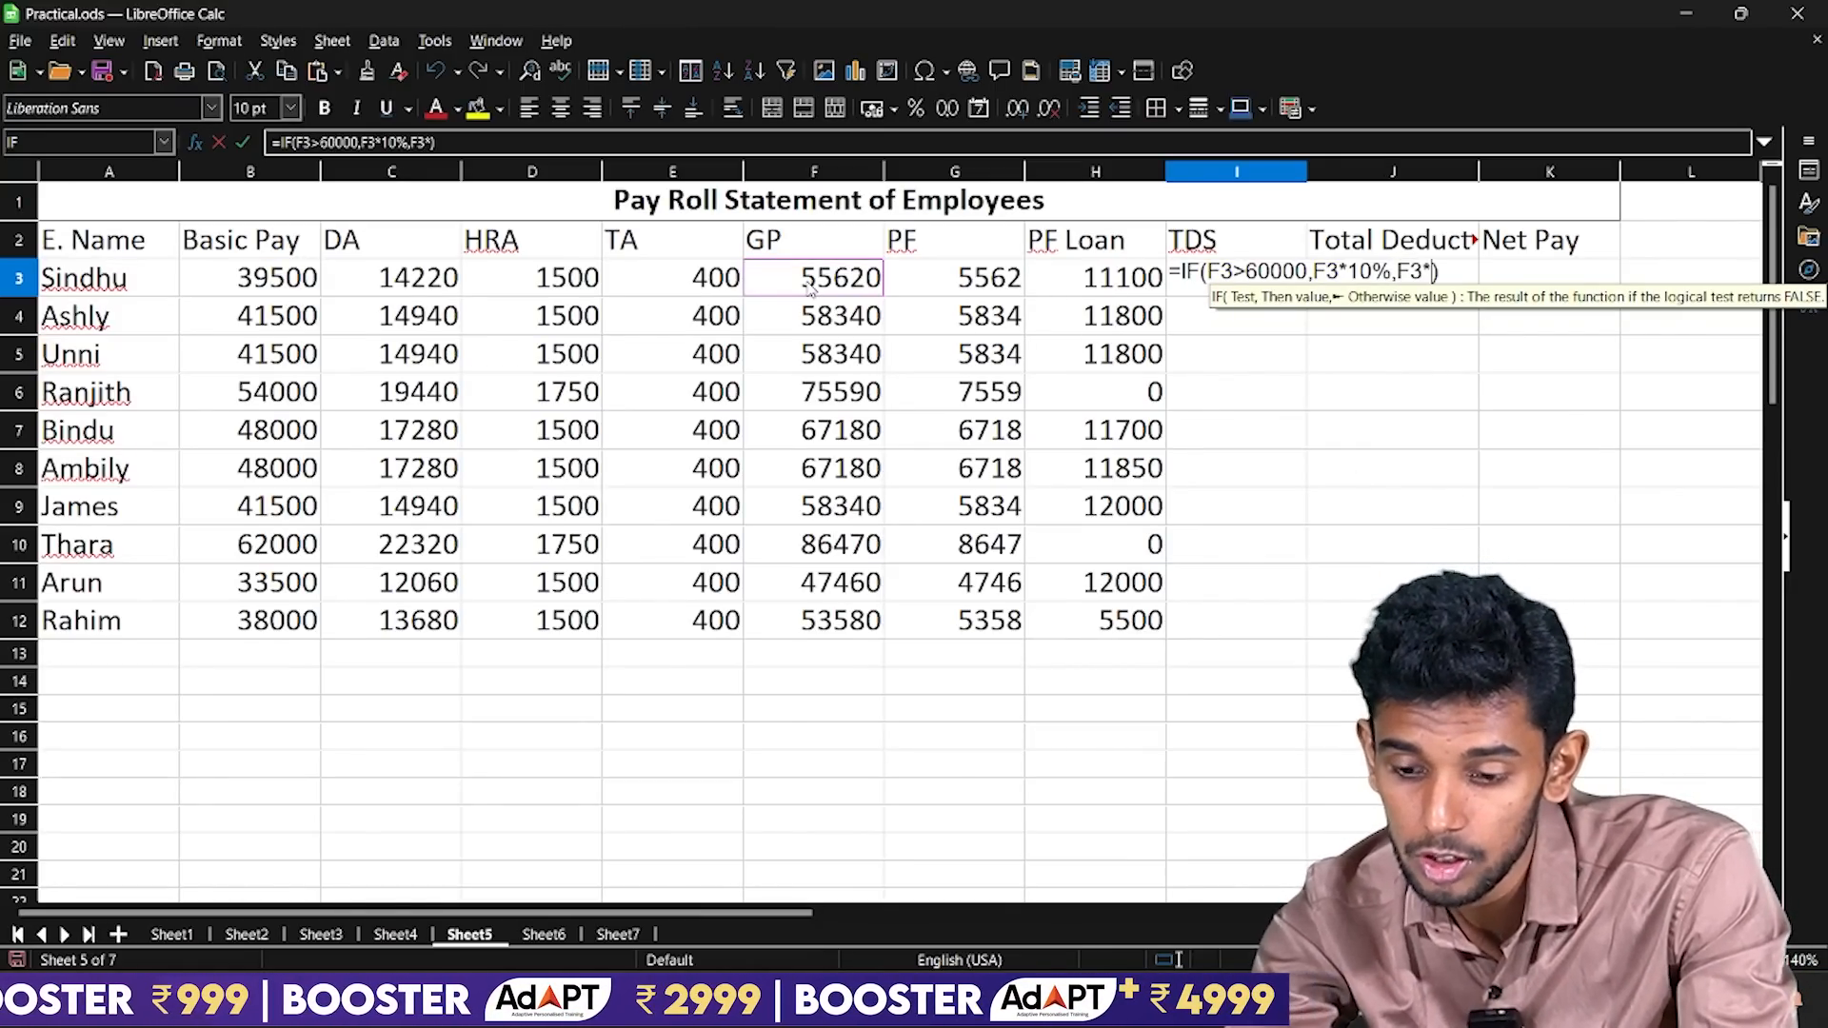
key("BackSpace")
key("BackSpace")
key("BackSpace")
key("BackSpace")
key("BackSpace")
key("BackSpace")
key("BackSpace")
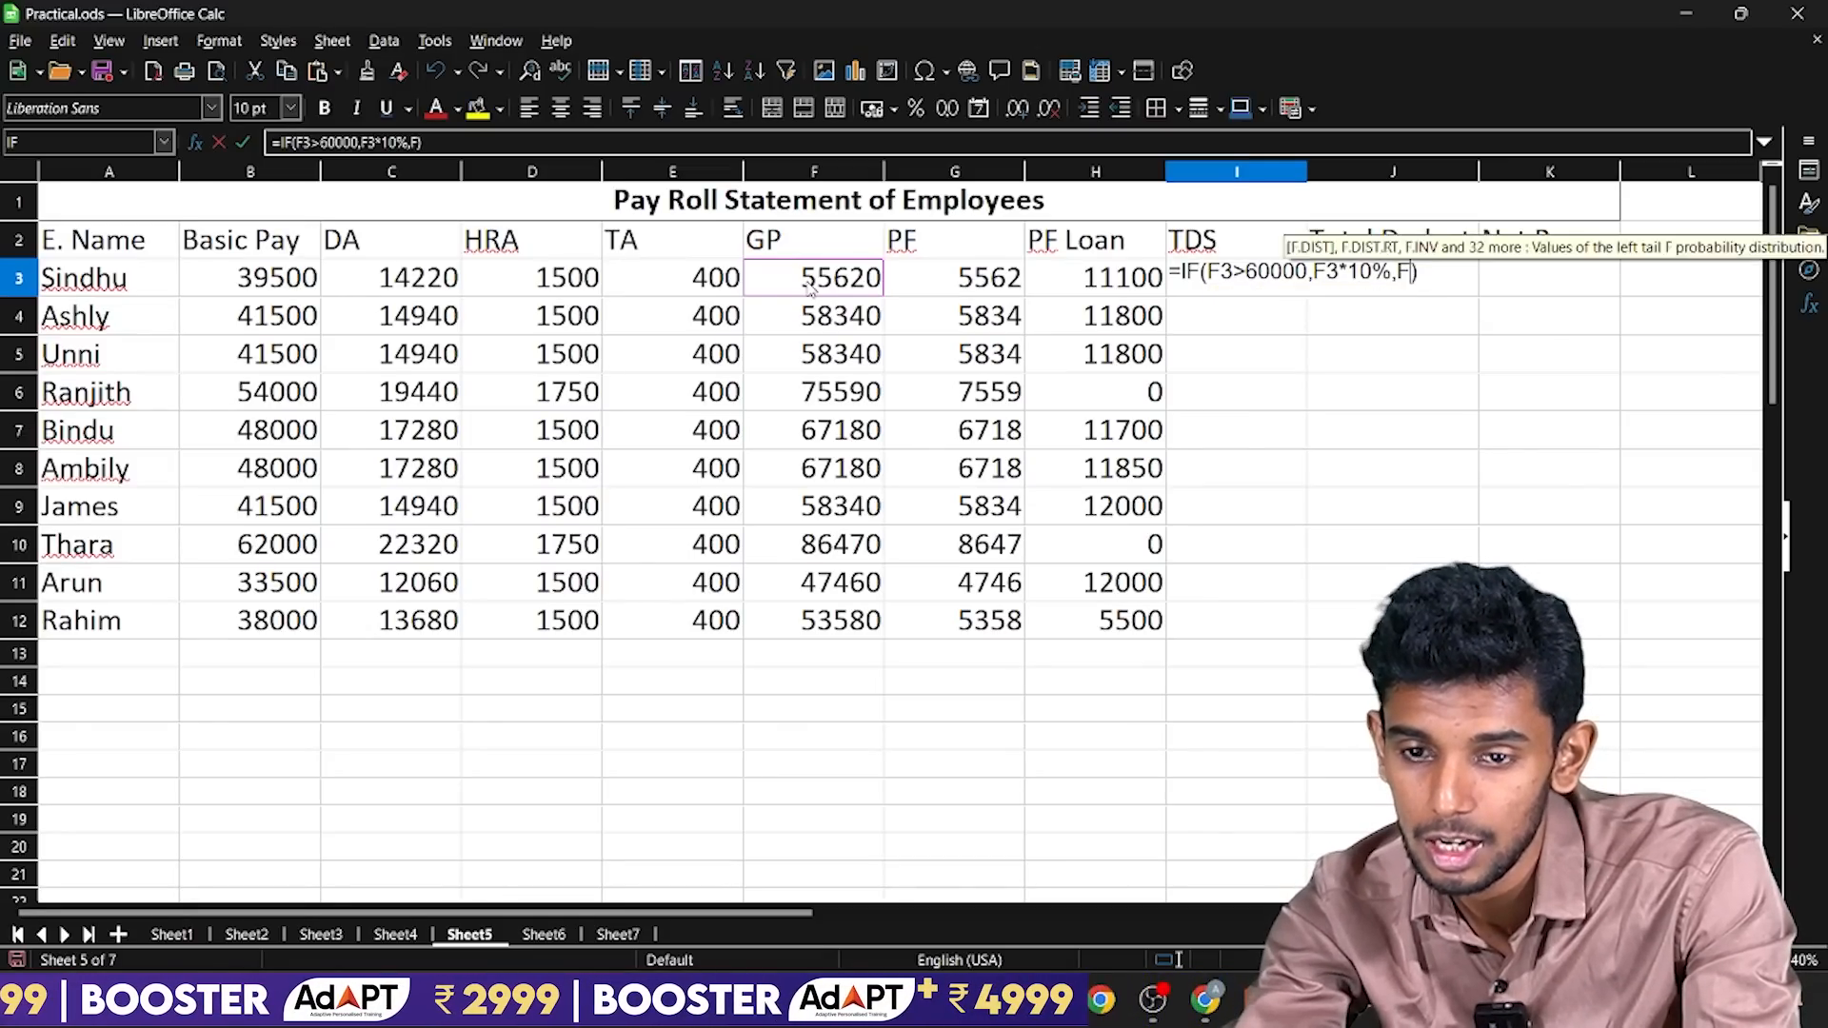
type("20")
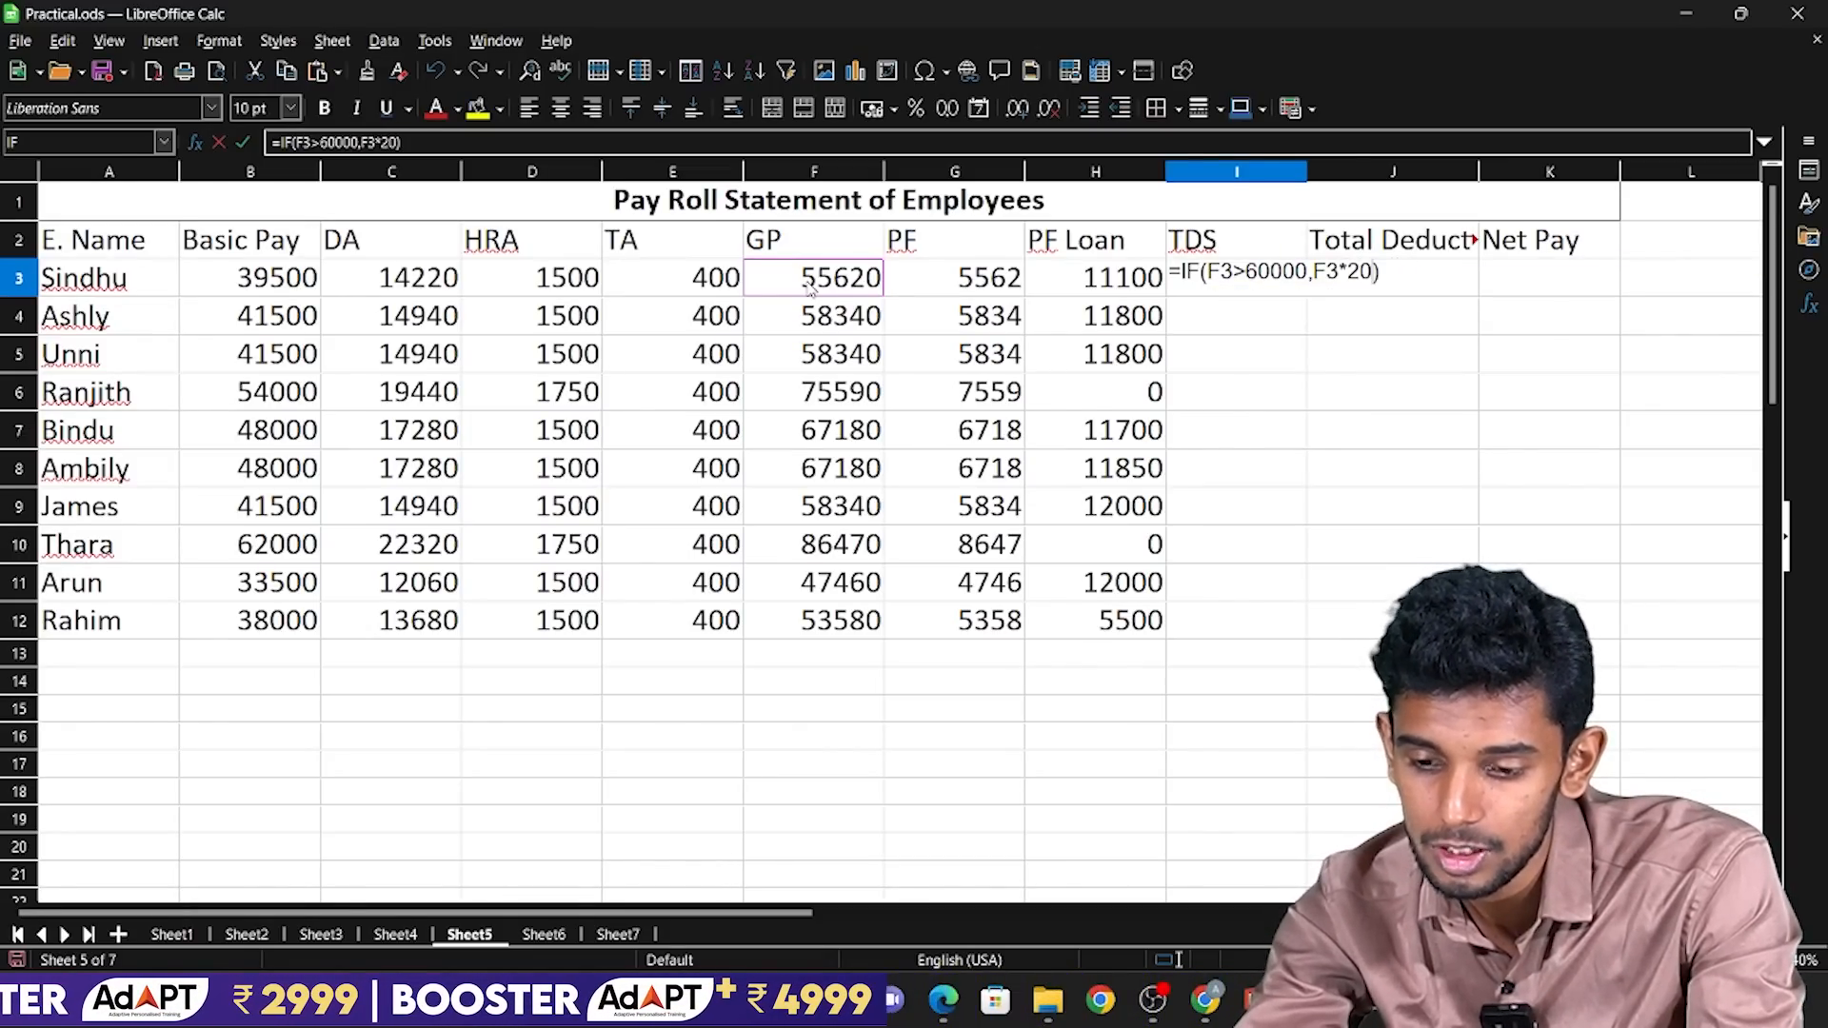
type("%")
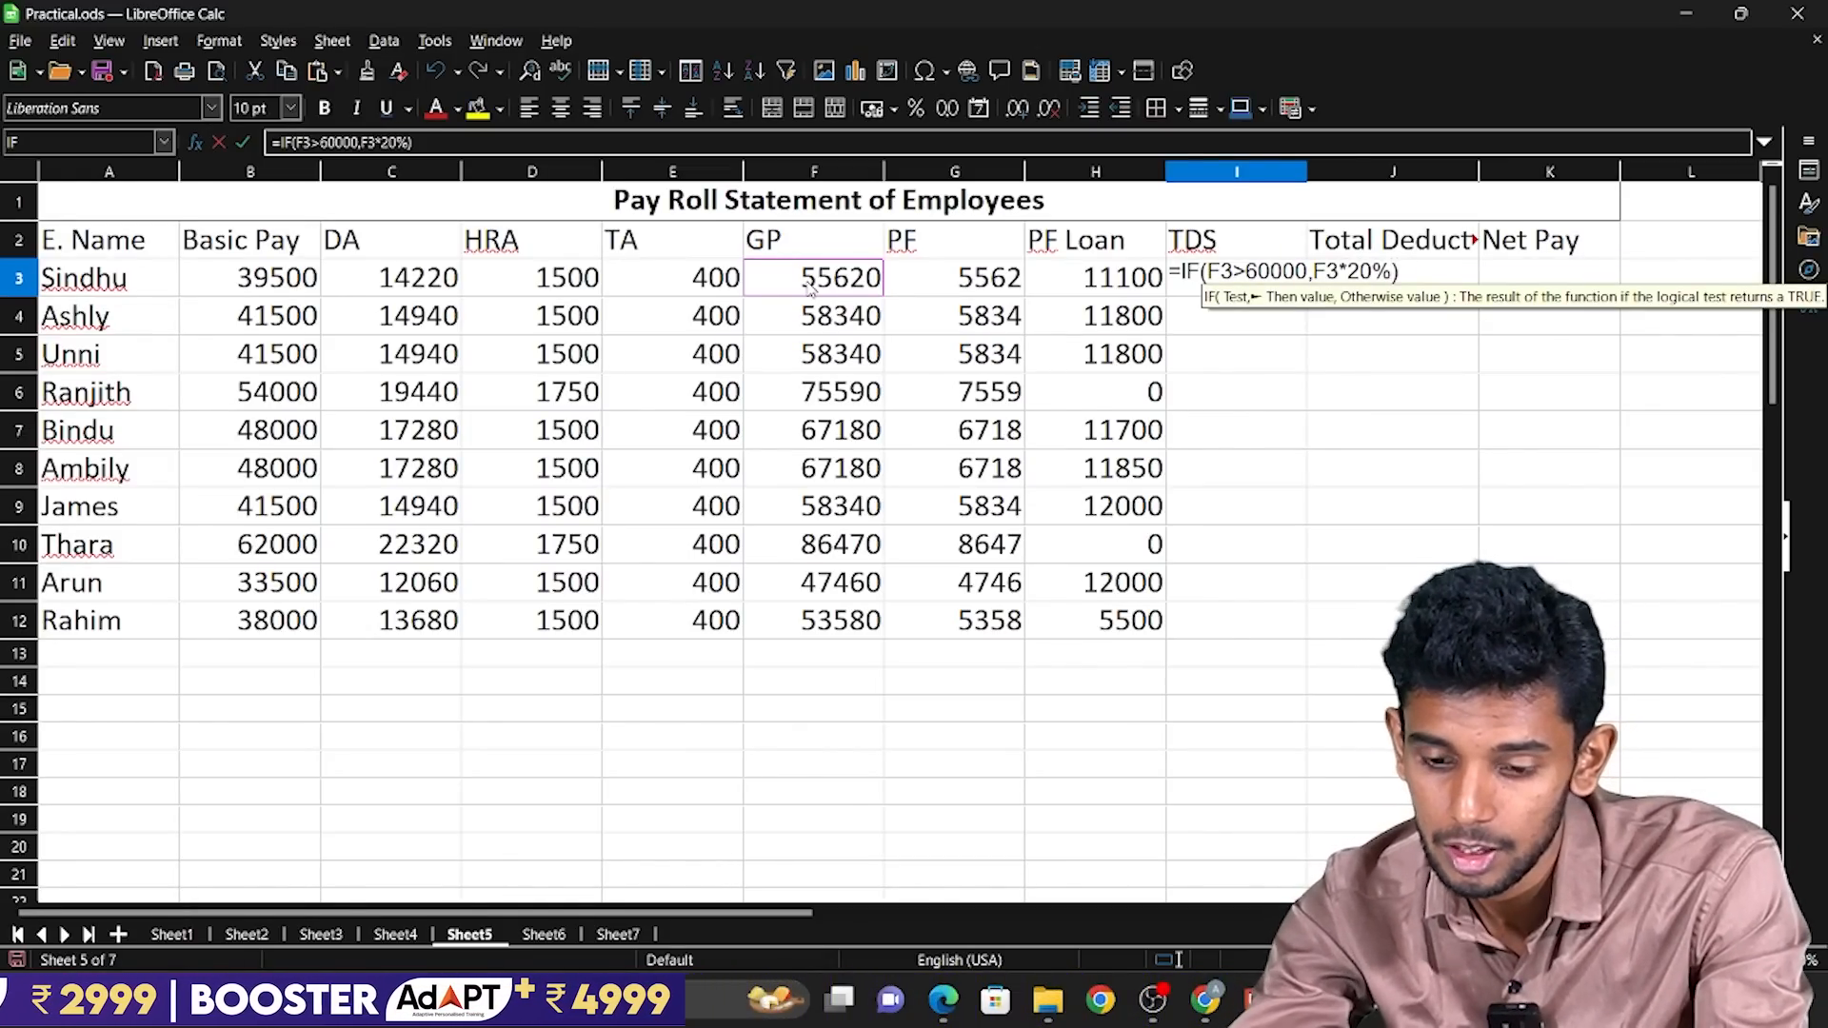
type(",")
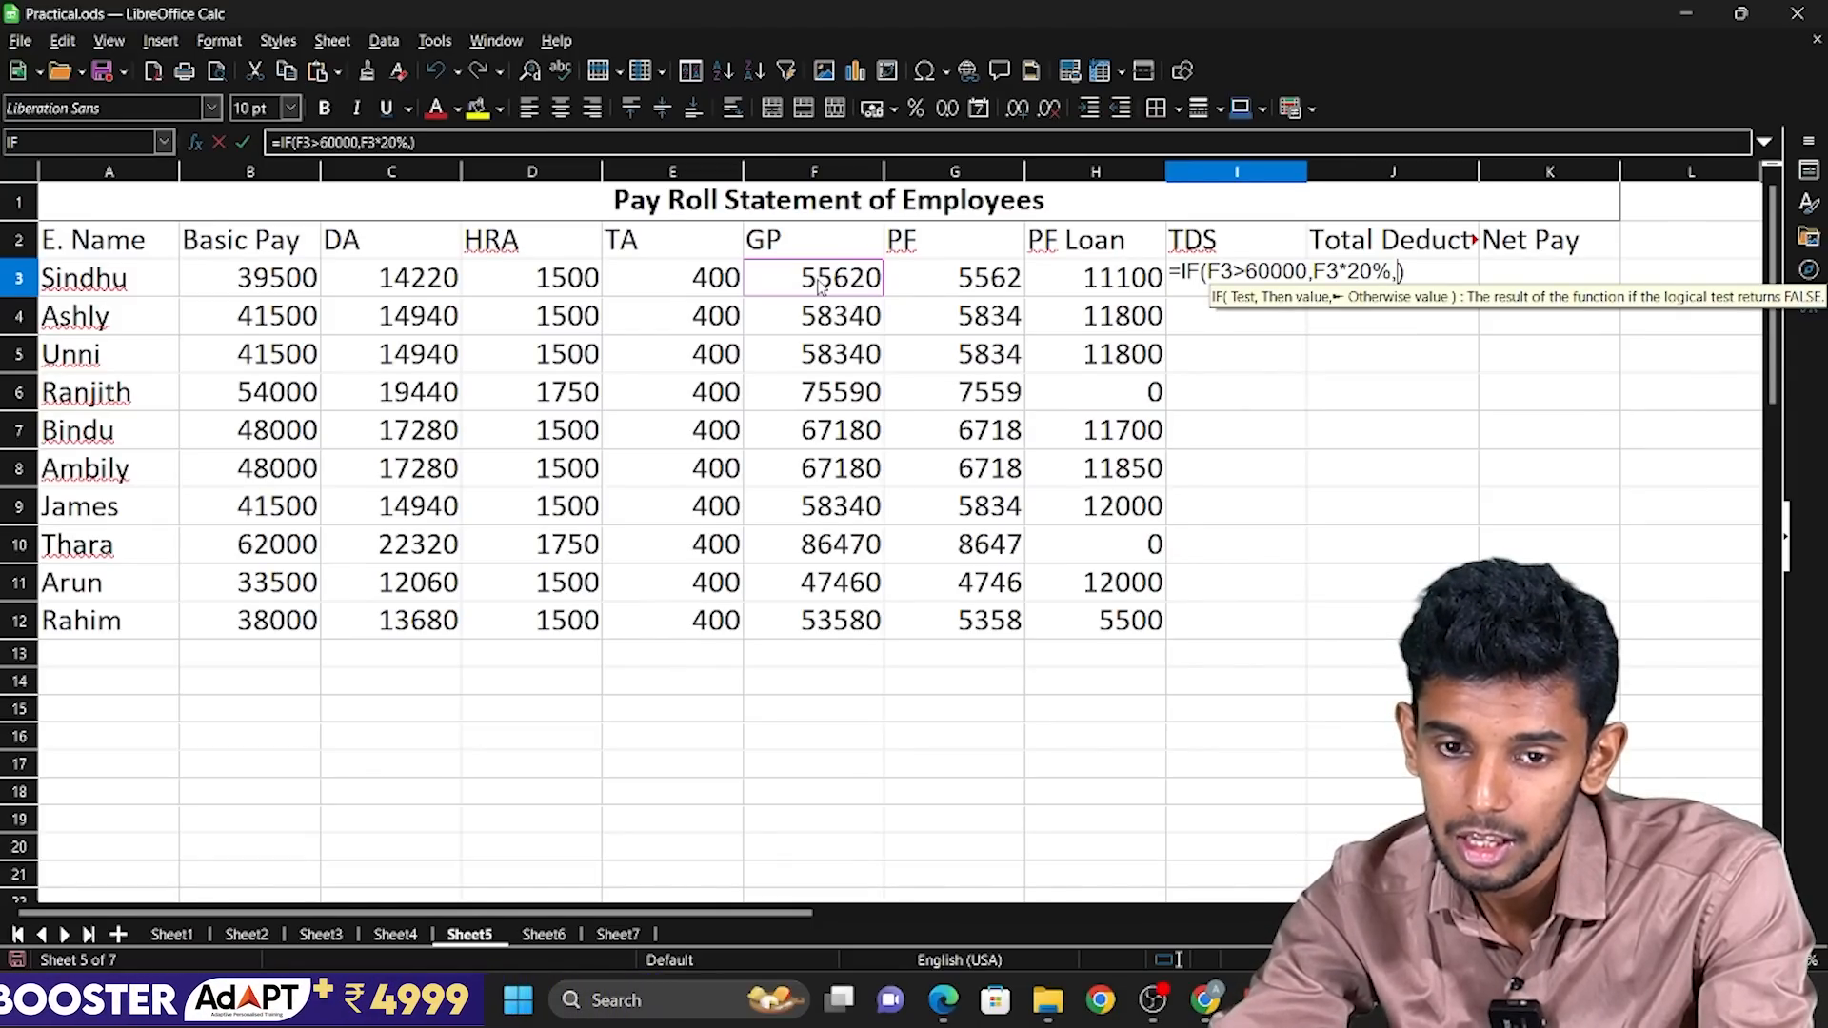
left_click(817, 287)
type("*10")
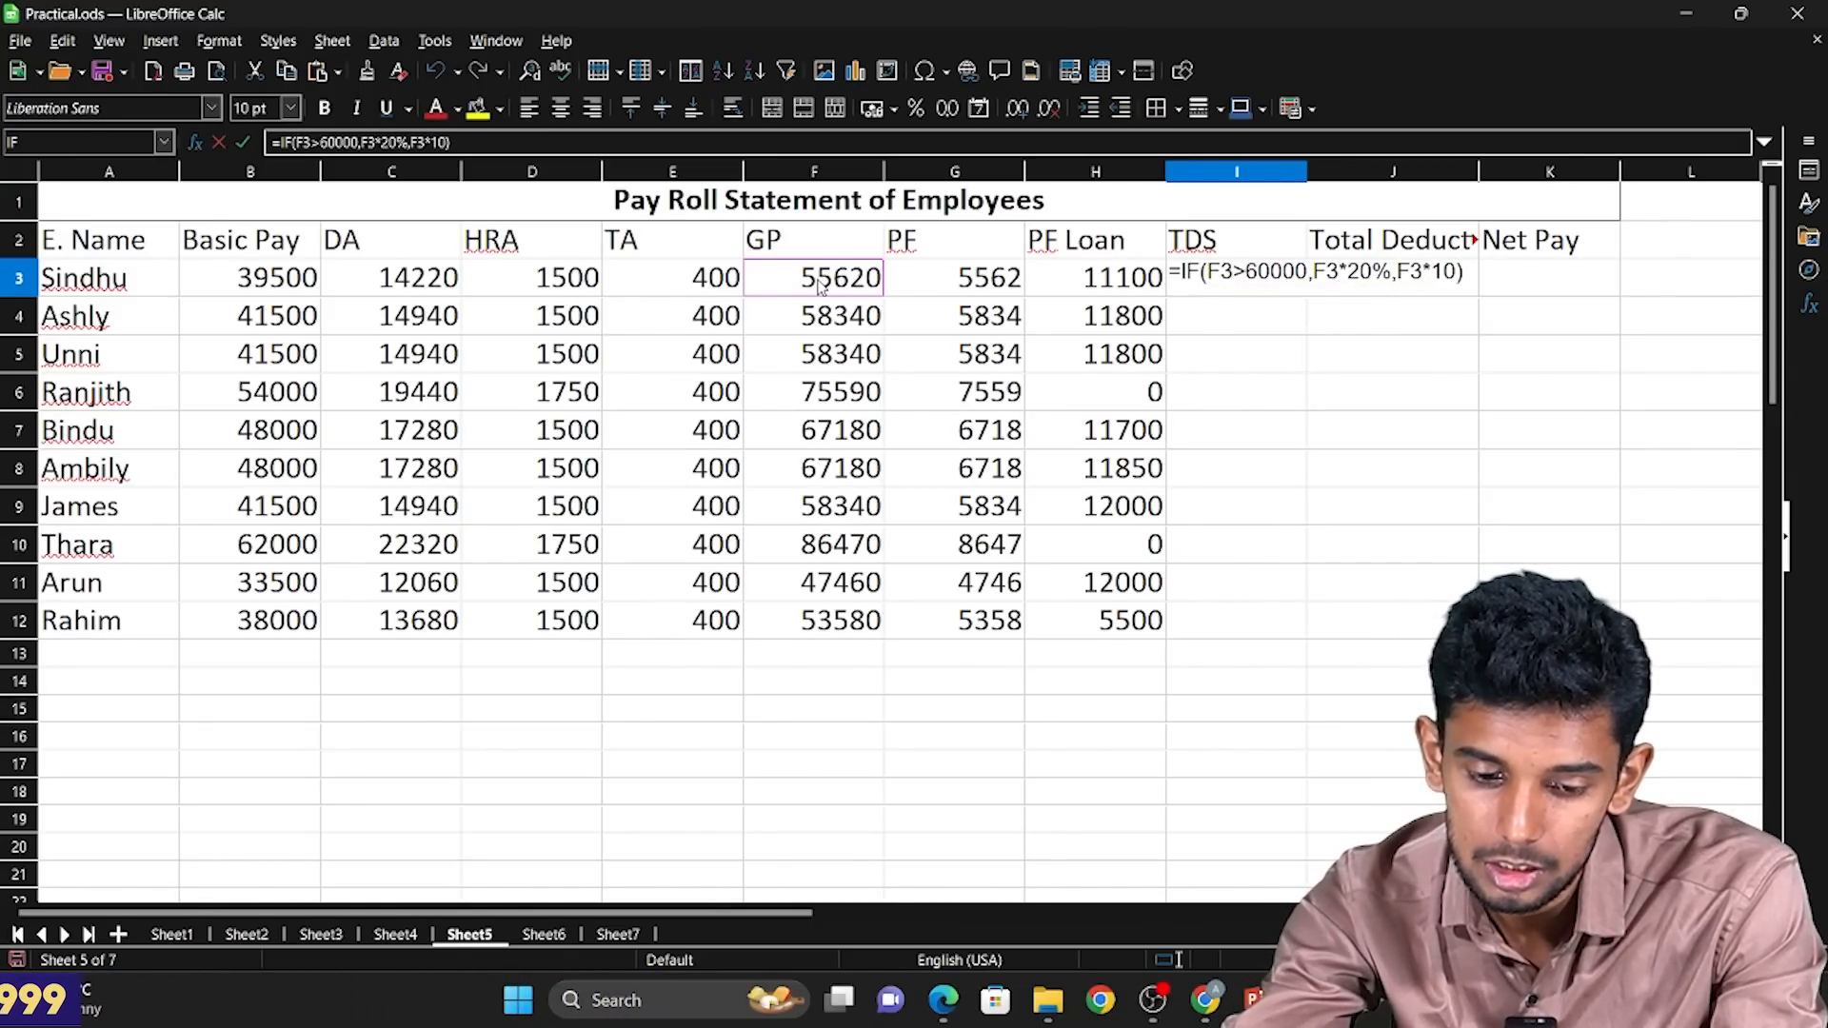
type("%")
key("Return")
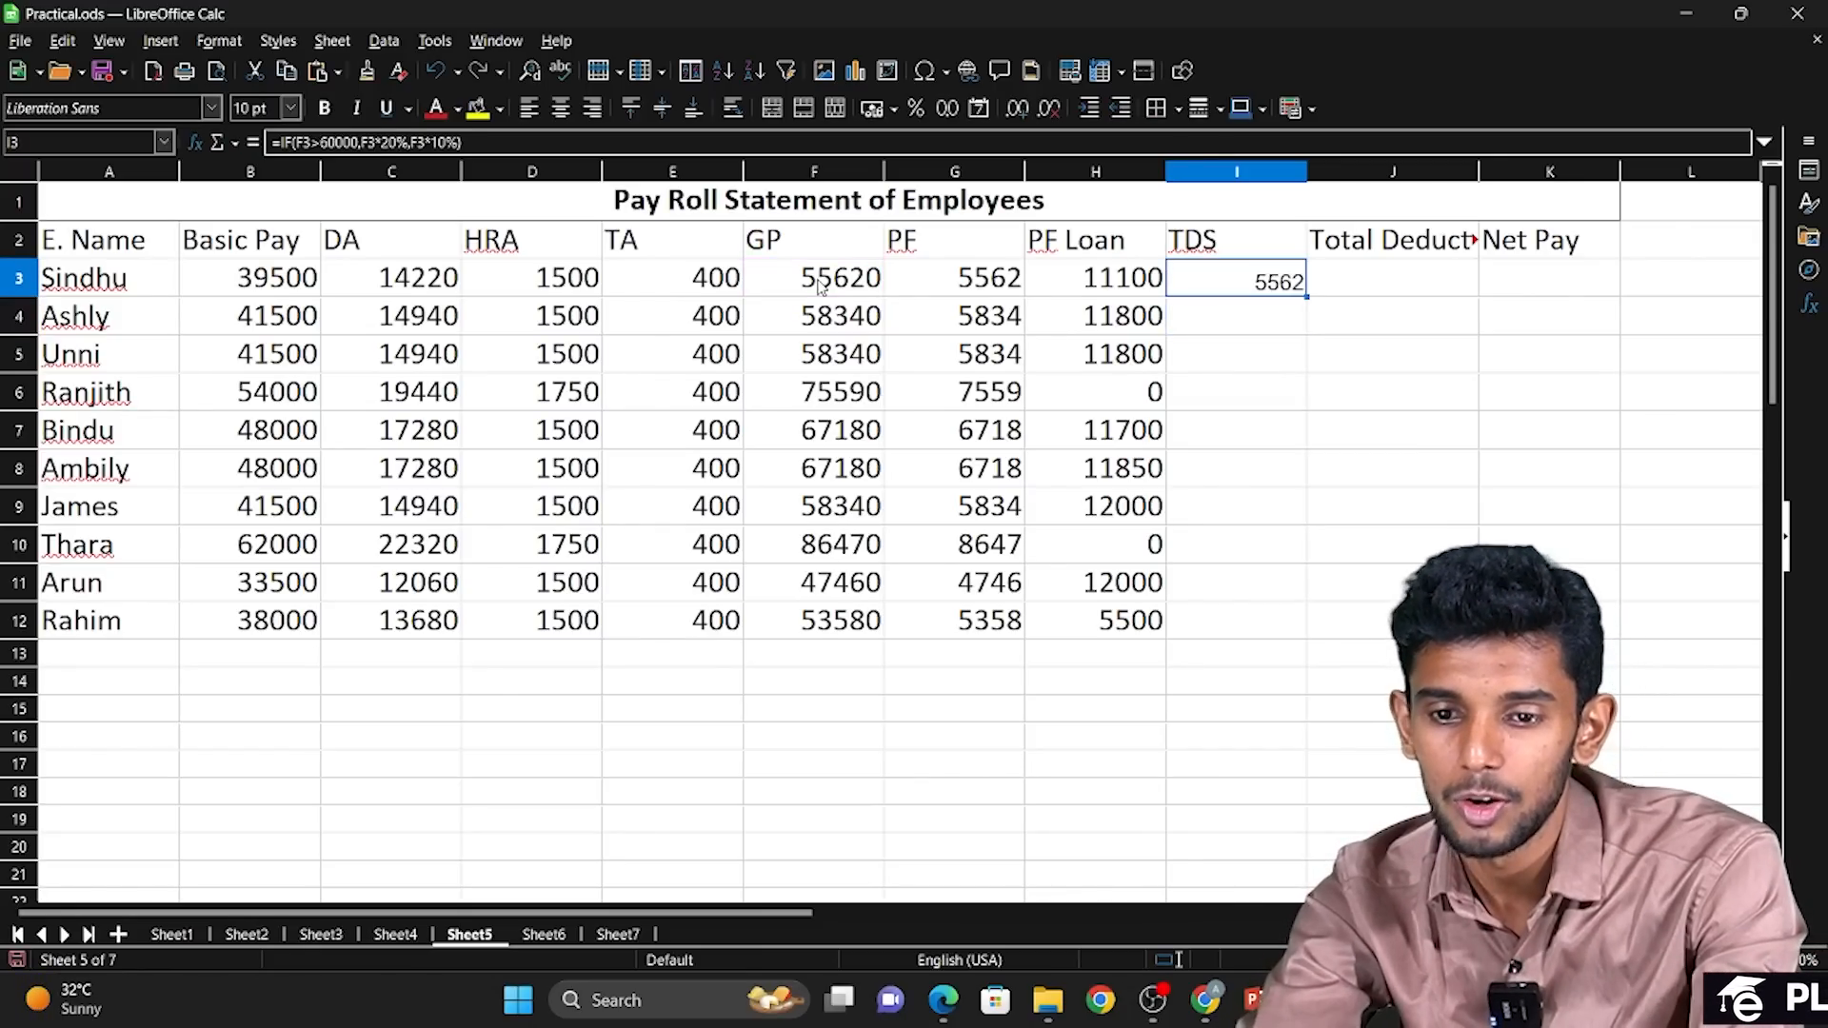
Compare the gross pay in F3 with the TDS calculated in I3.
key("Left")
key("Left")
key("Left")
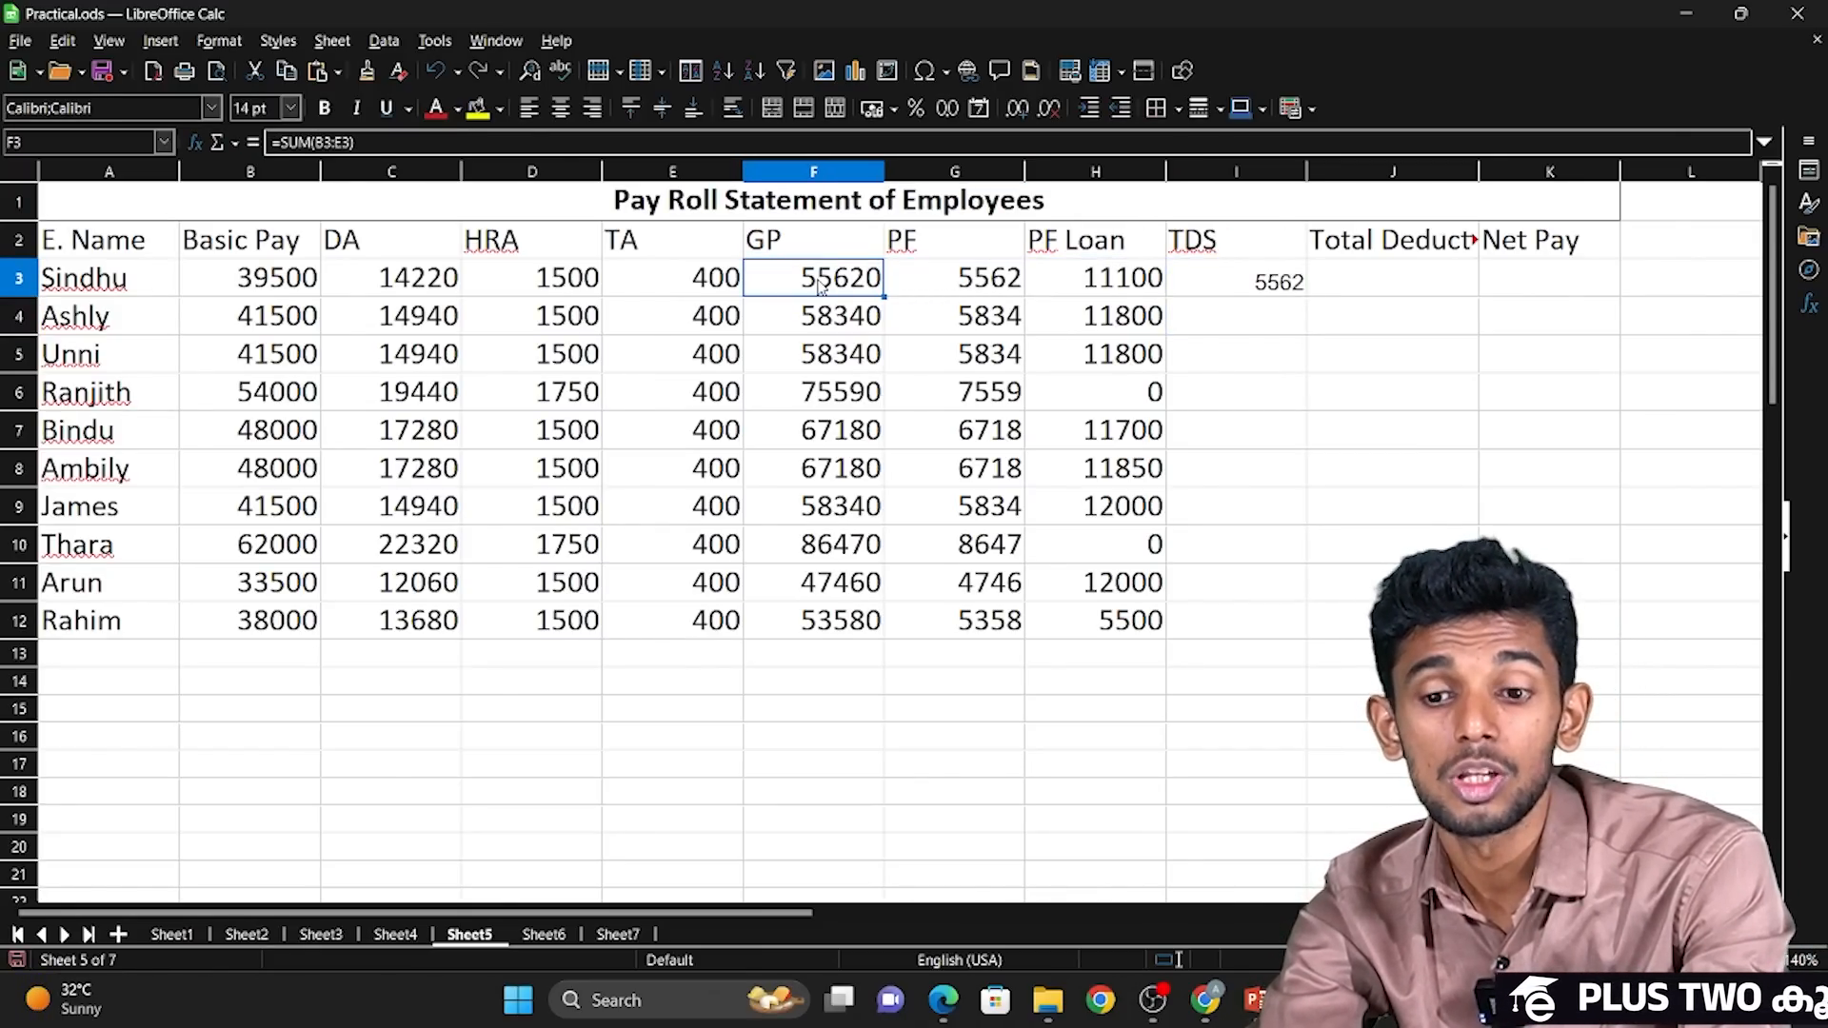
key("Right")
key("Right")
key("Right")
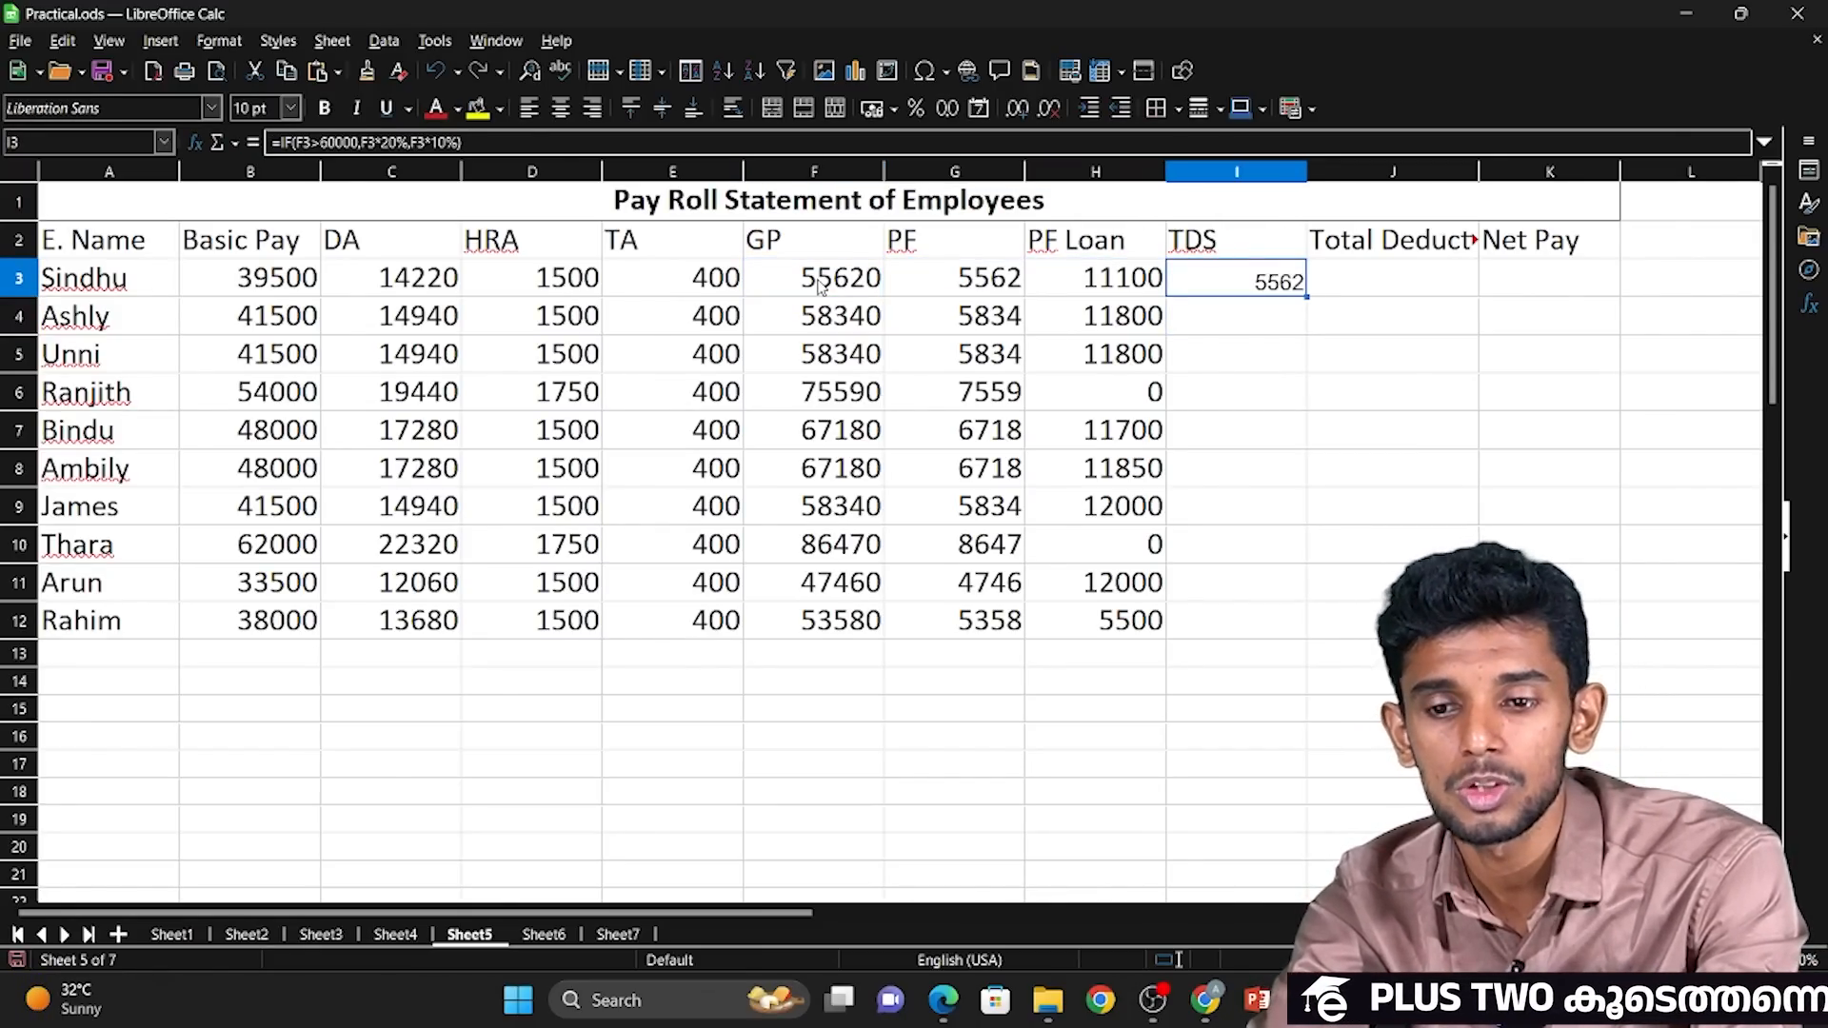
key("Left")
key("Left")
key("Left")
key("Right")
key("Right")
key("Right")
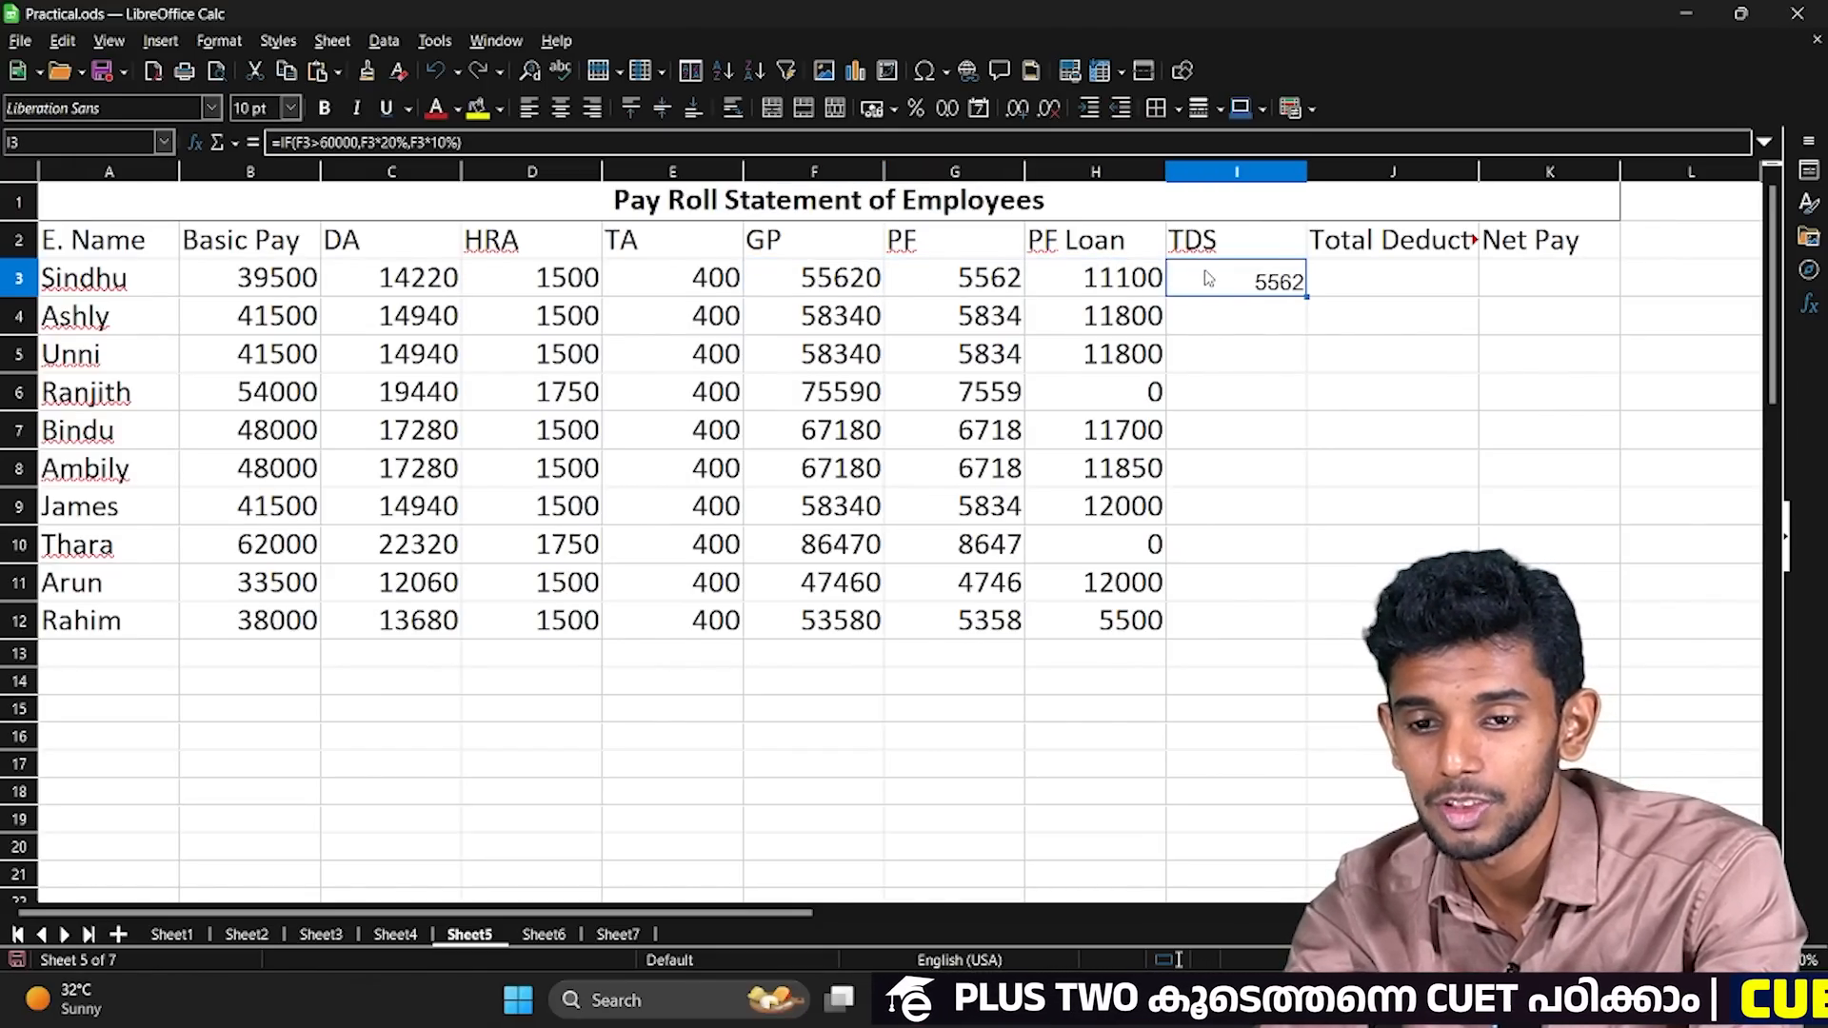
Fill the TDS formula from I3 down through I12 and clone the formatting of H3 onto I3 to K12.
left_click_drag(1306, 298, 1319, 634)
left_click(1083, 286)
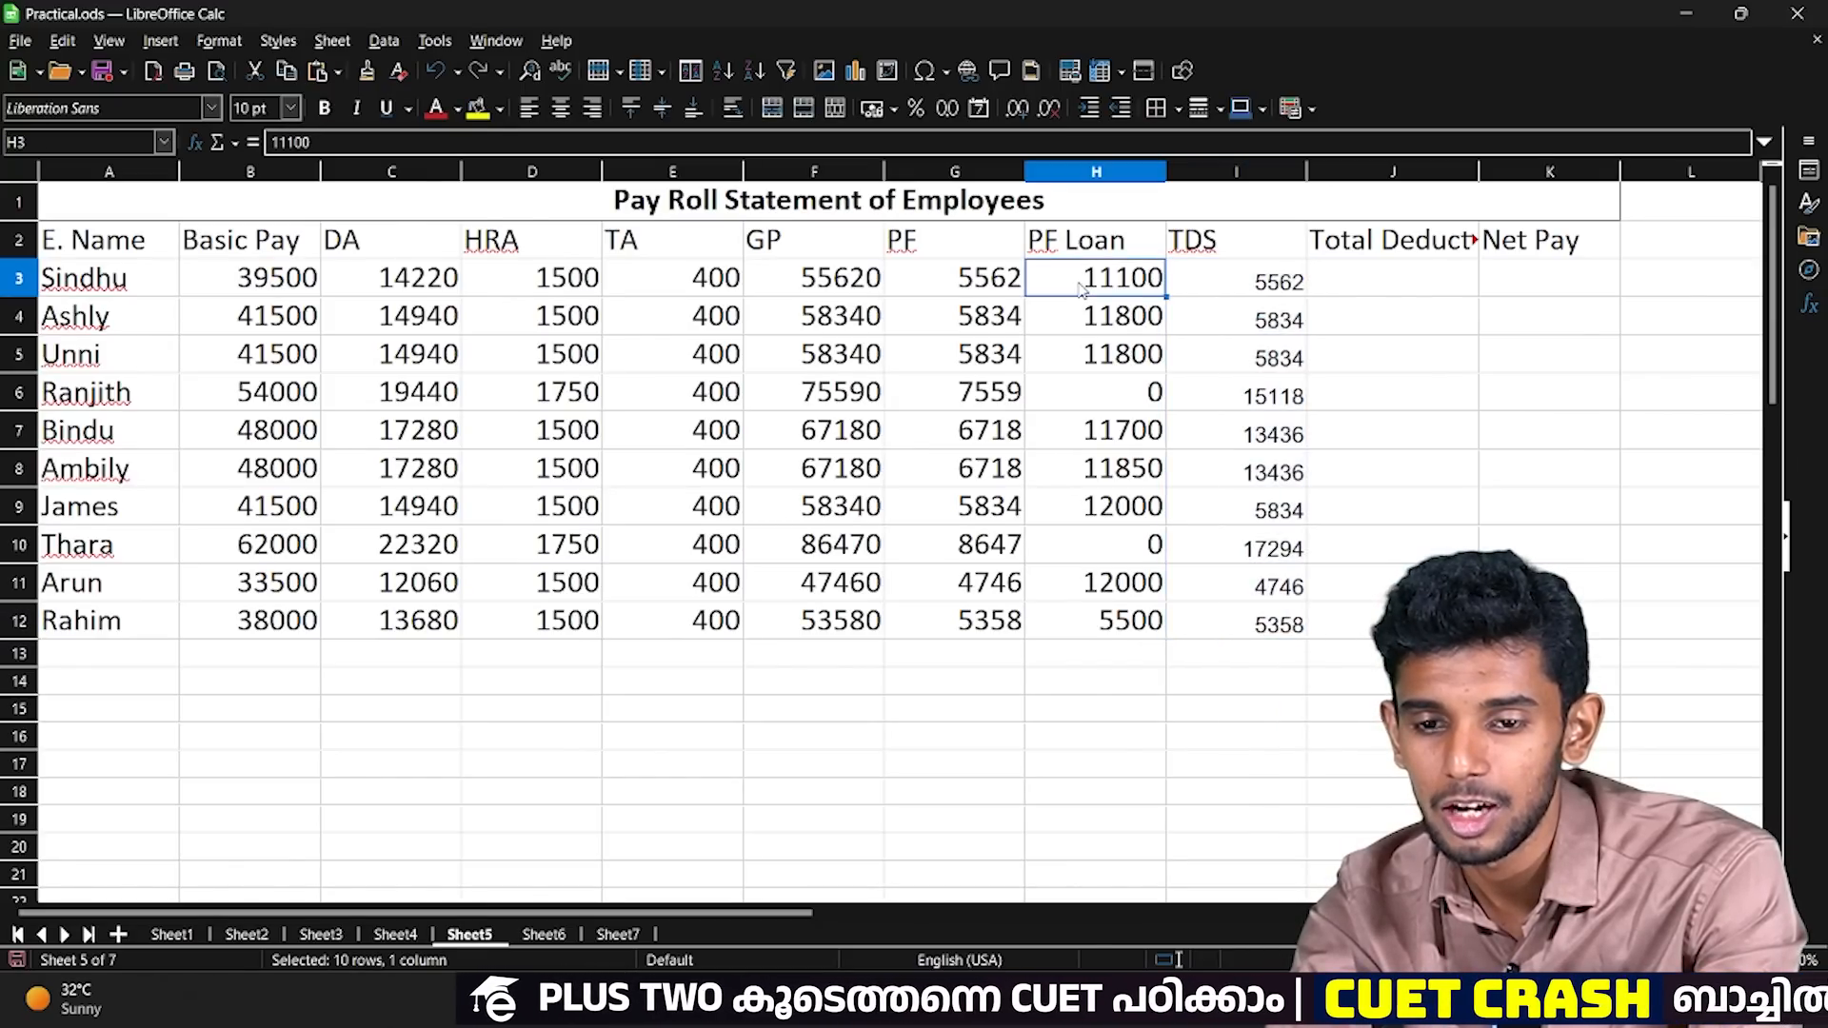
left_click(367, 73)
mouse_move(1276, 282)
left_mouse_down()
mouse_move(1410, 657)
mouse_move(1600, 629)
left_mouse_up()
Examine the TDS in row 10 against the gross pay in the same row.
left_click(1208, 355)
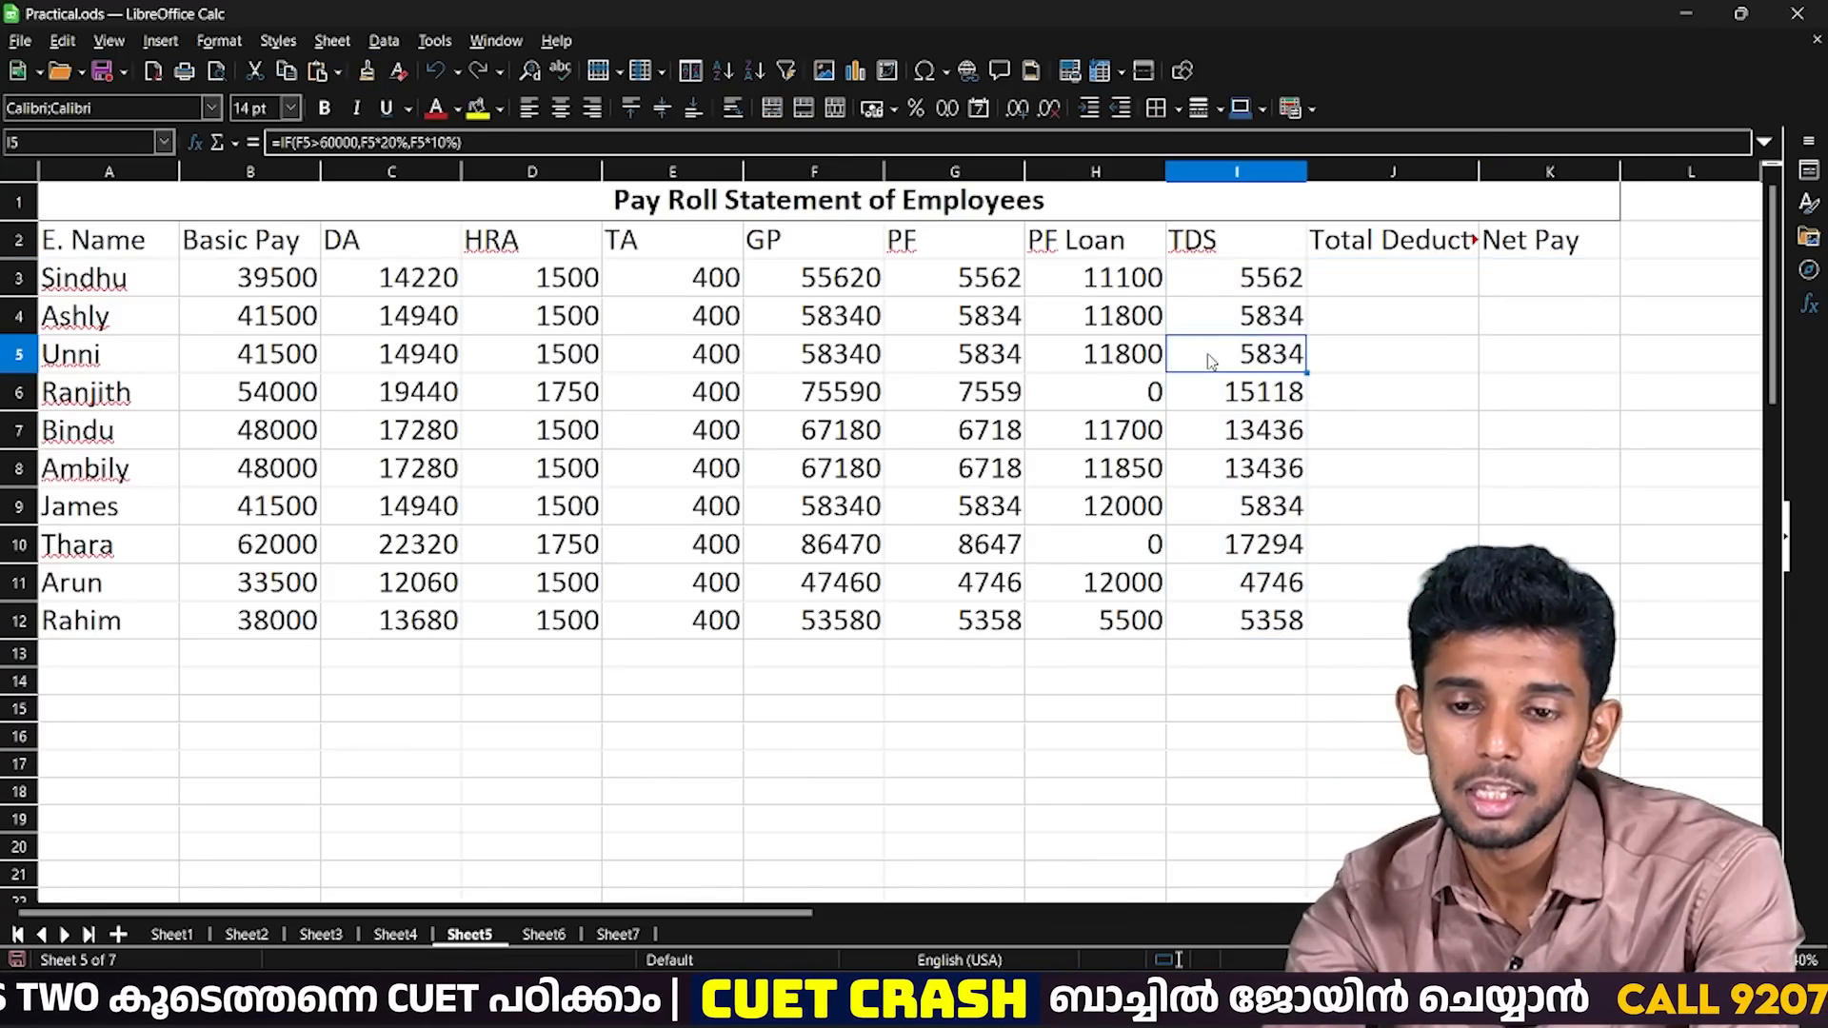
key("Down")
key("Down")
key("Down")
key("Down")
key("Down")
key("Left")
key("Left")
key("Left")
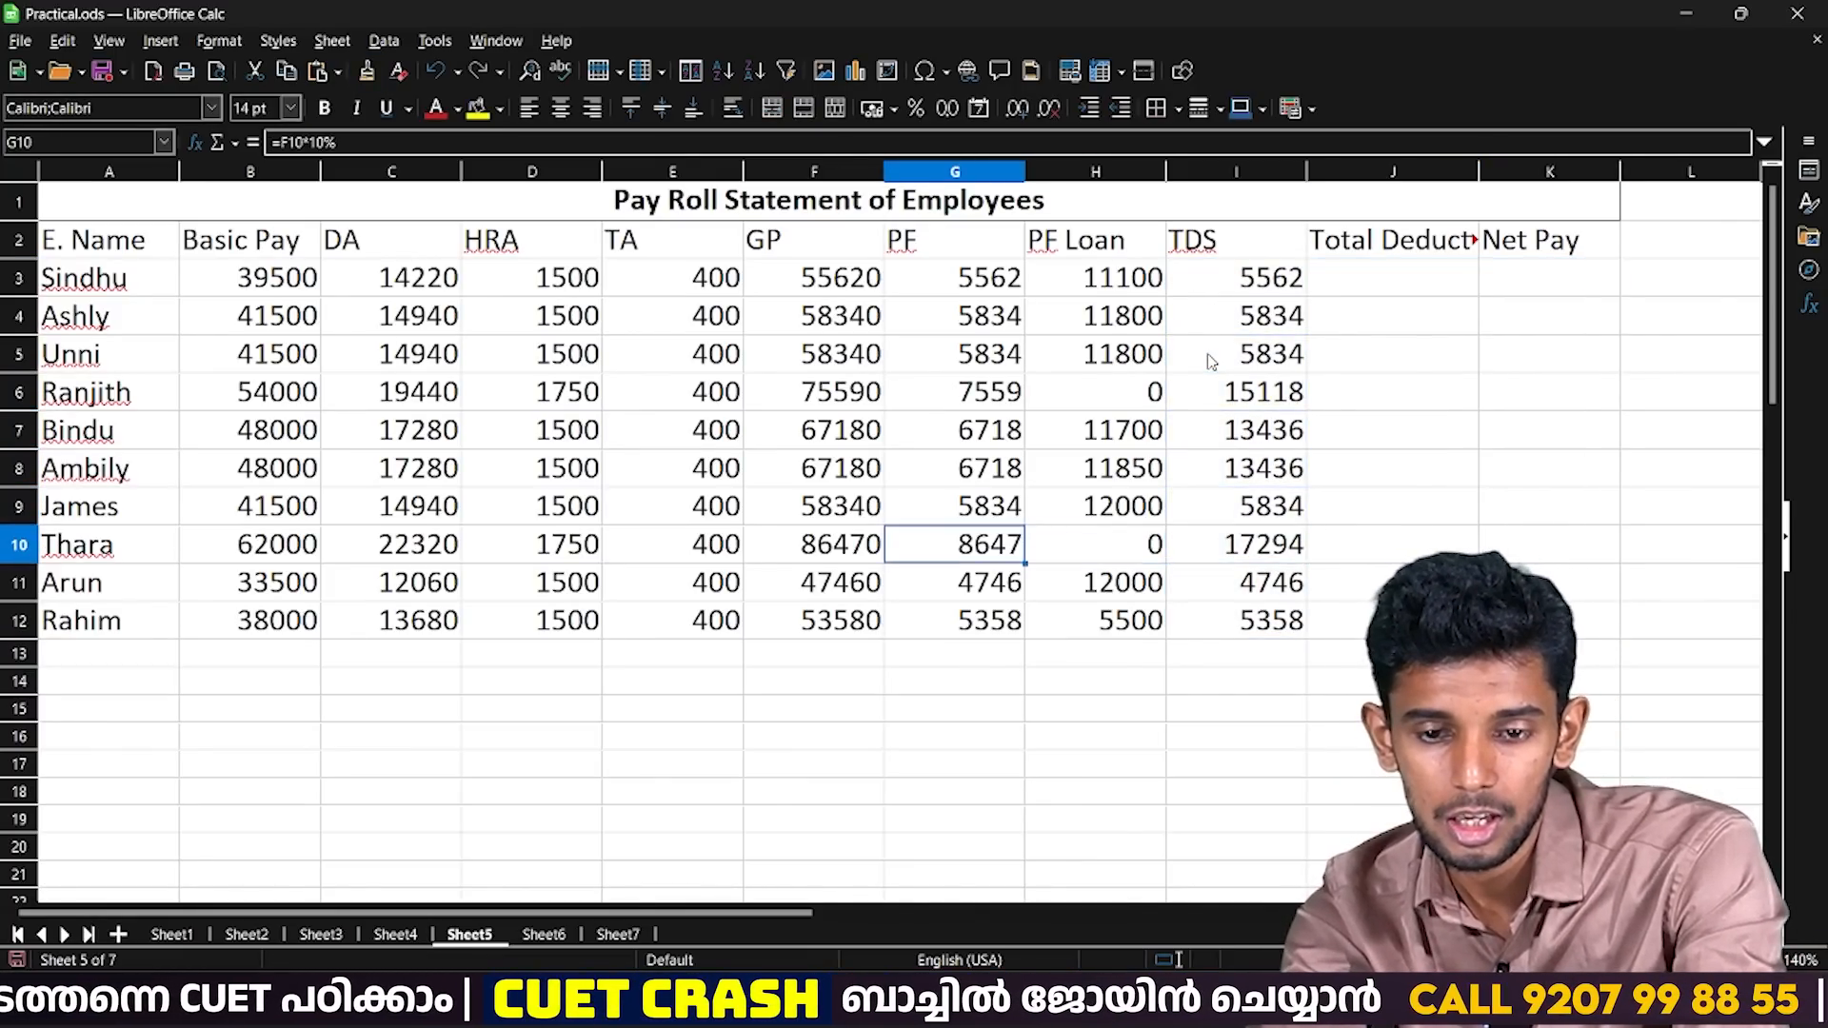
Compare the TDS in rows 10, 8 and 6 with the gross pay and PF in the same rows.
key("Right")
key("Right")
key("Right")
key("Left")
key("Left")
key("Left")
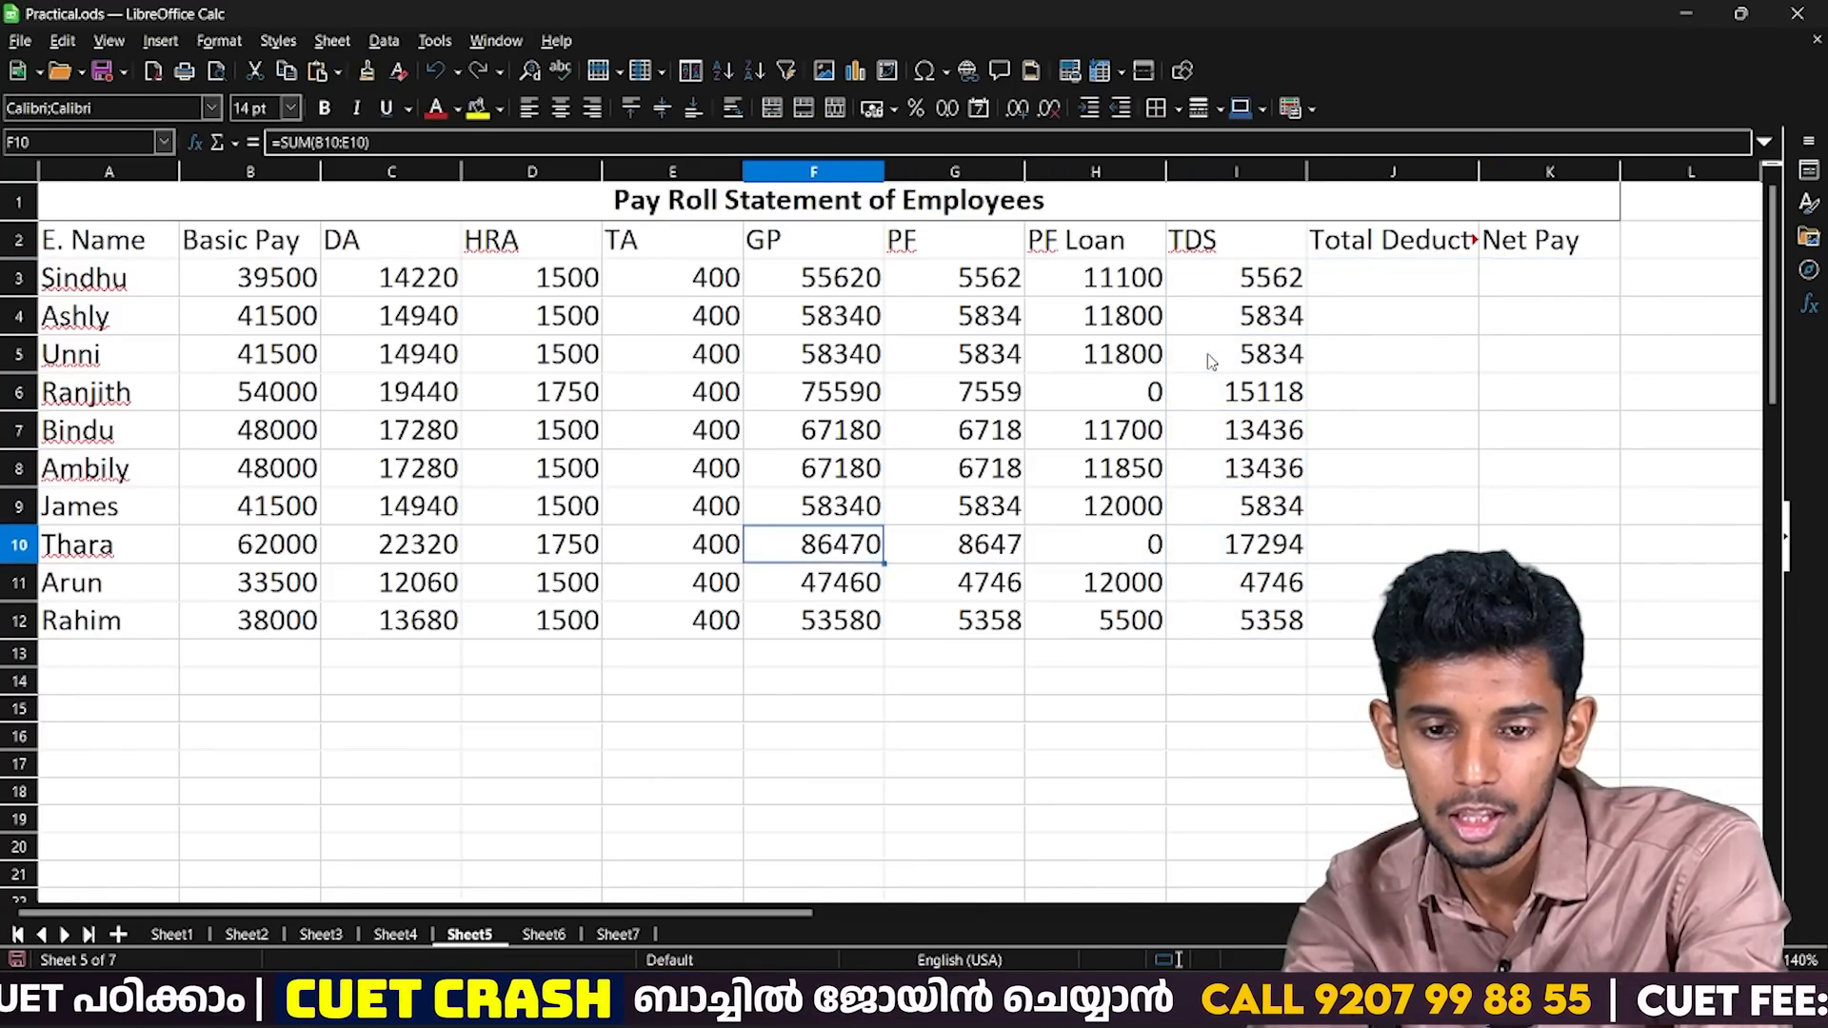
key("Right")
key("Right")
key("Right")
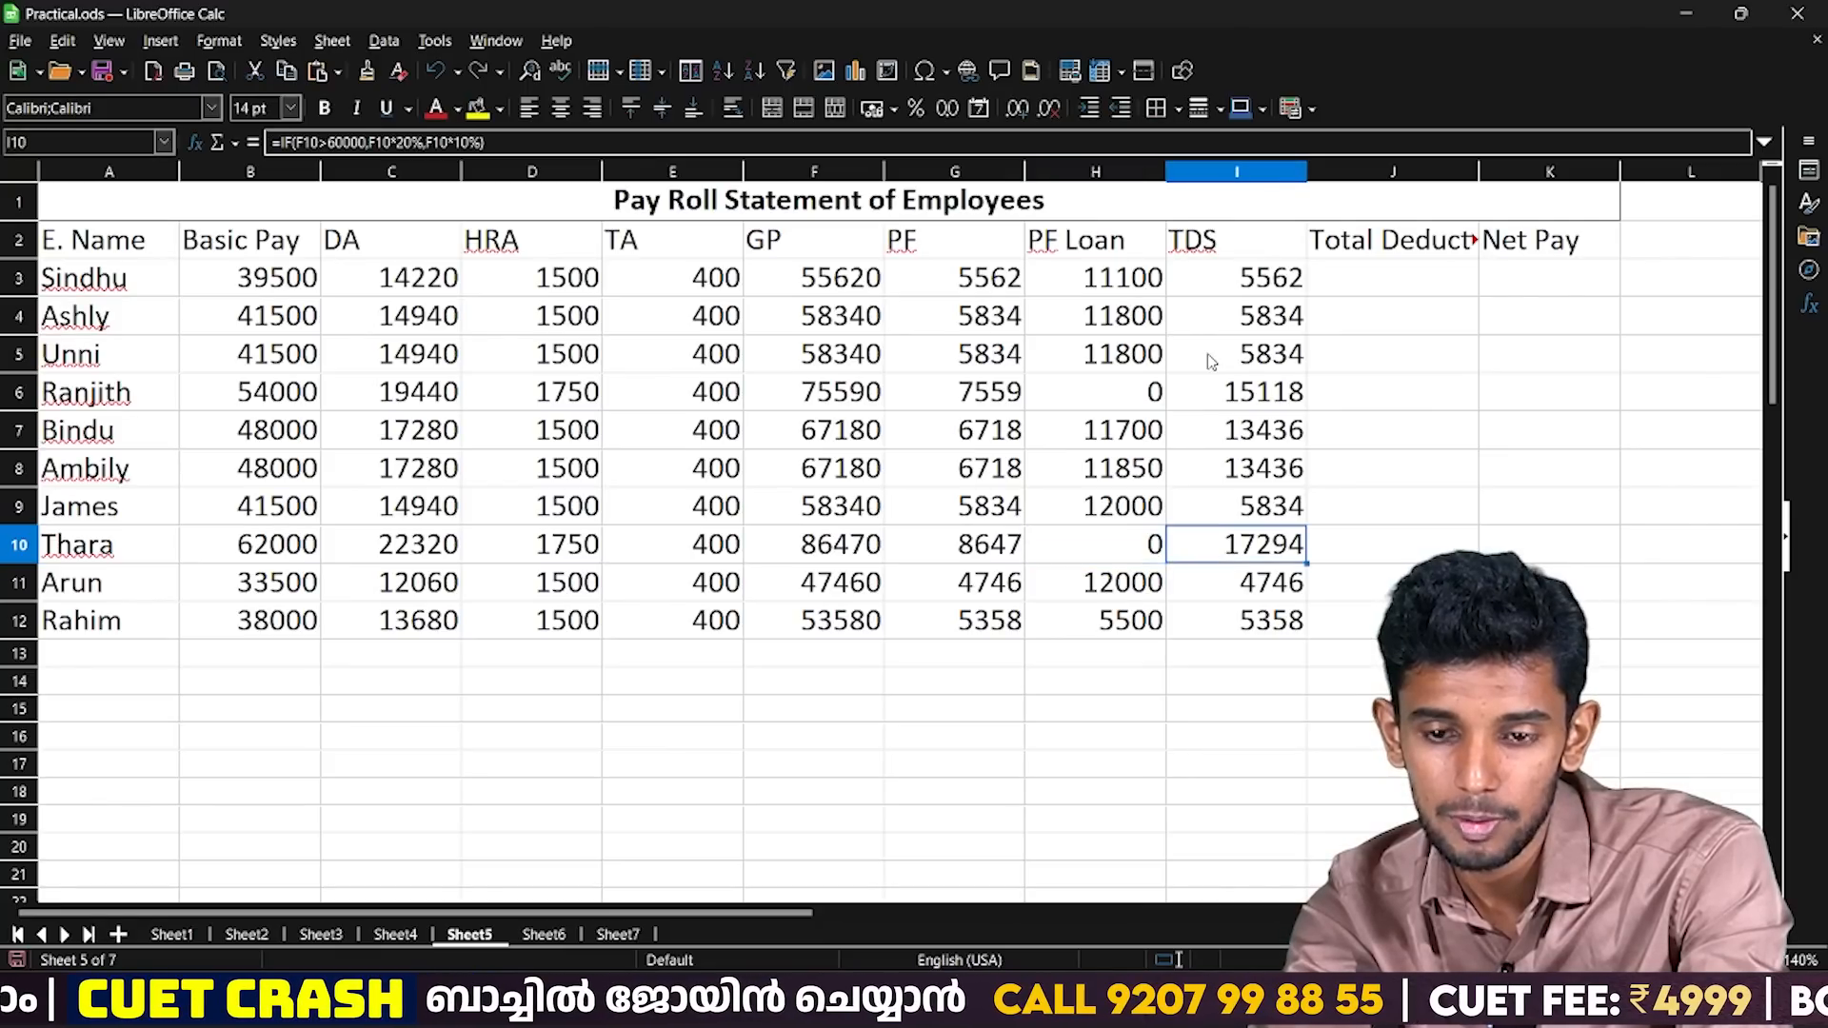
key("Up")
key("Up")
key("Left")
key("Left")
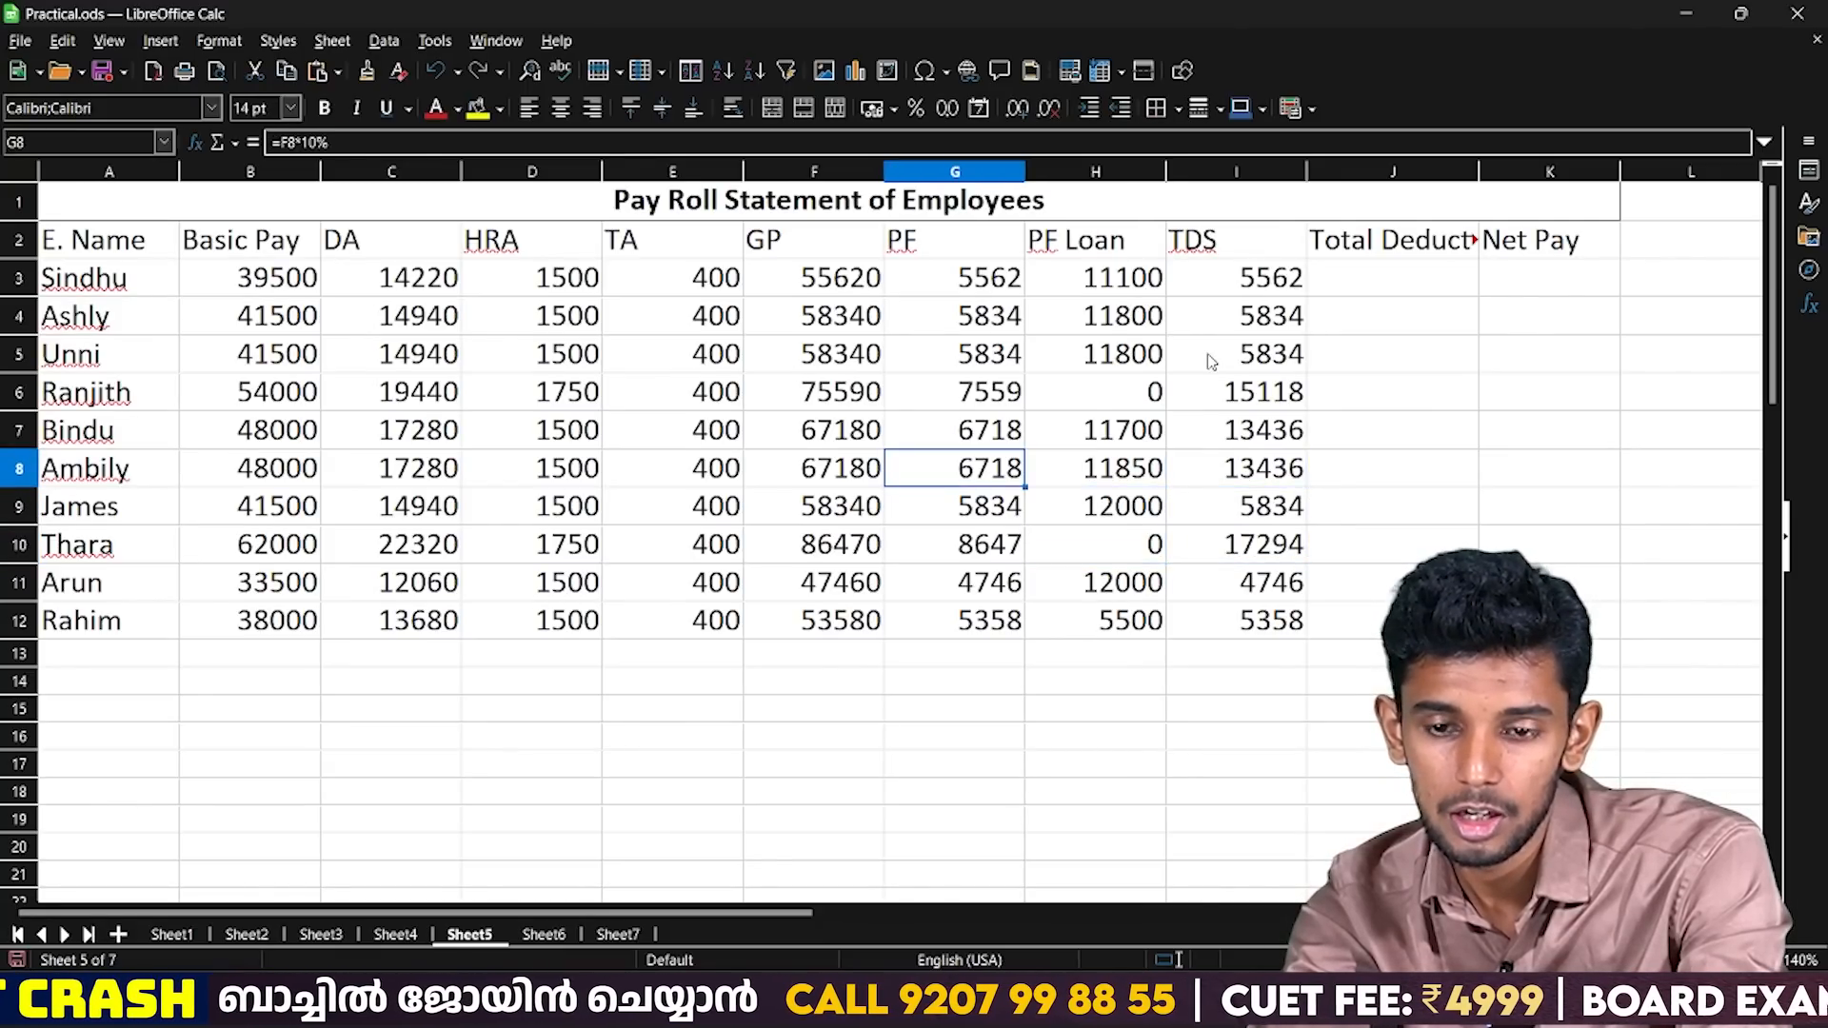
key("Right")
key("Right")
key("shift+Up")
key("Up")
key("Up")
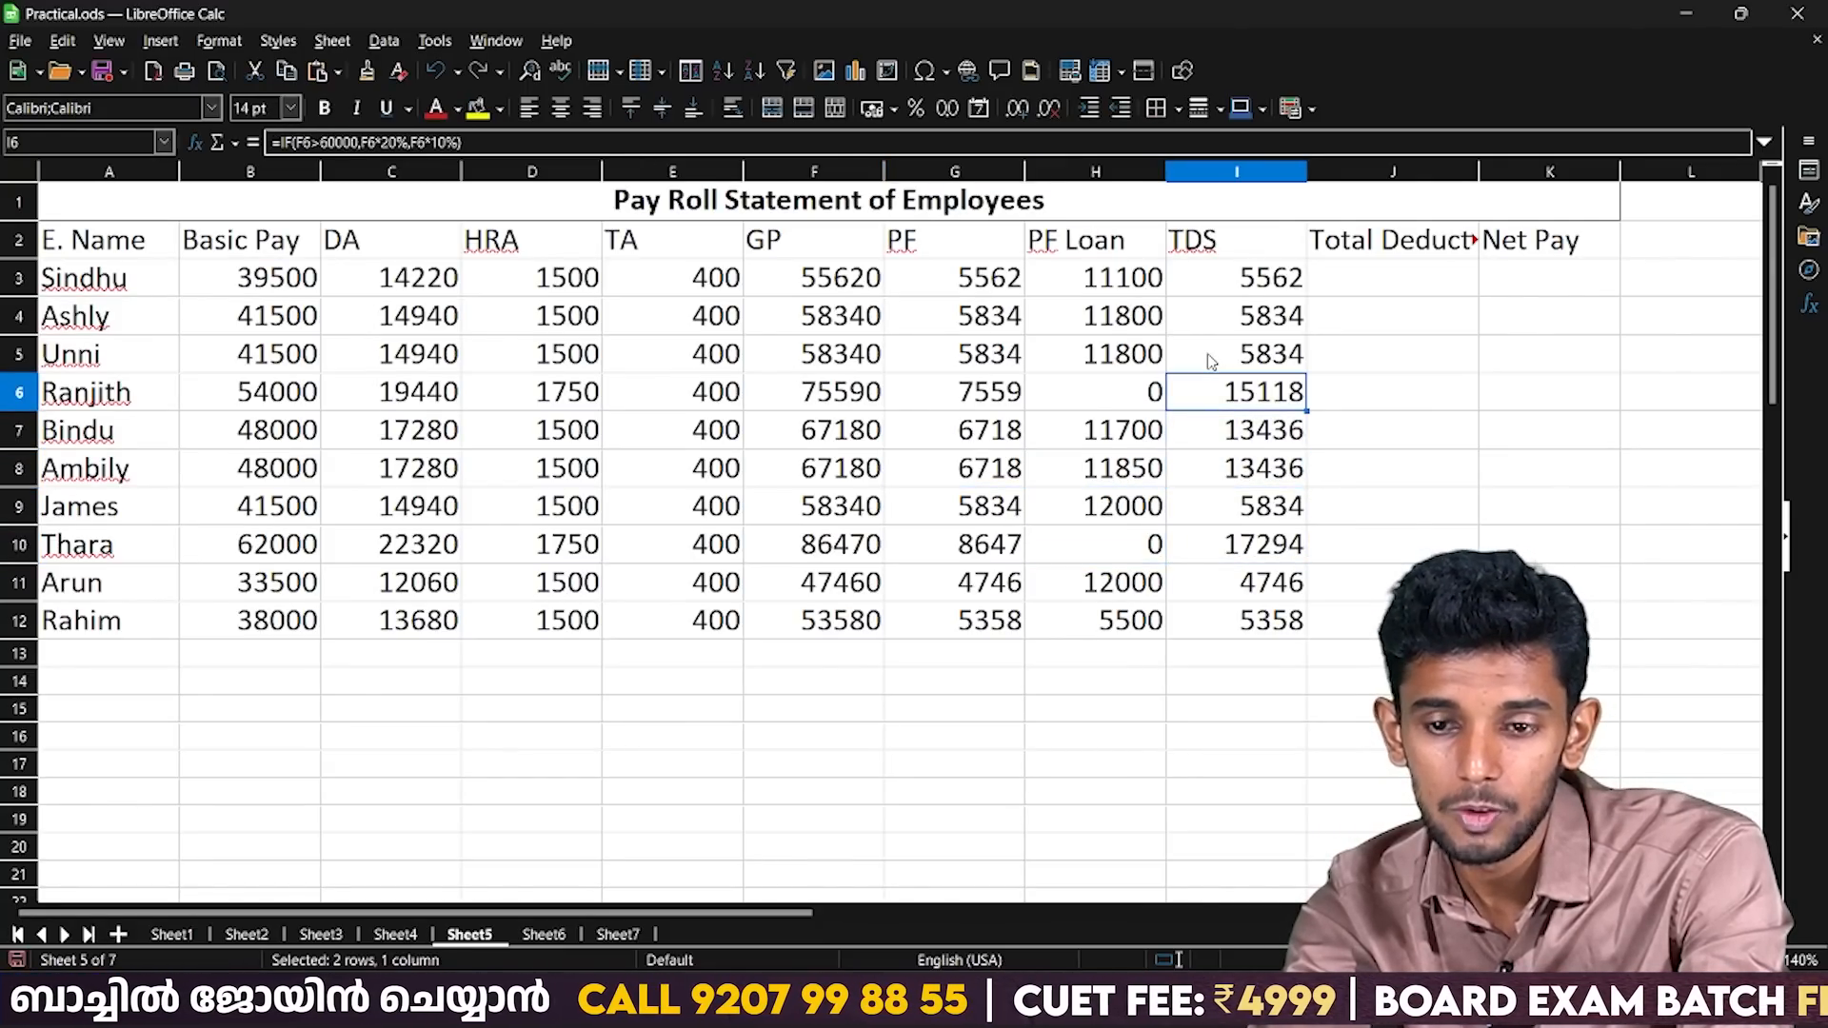
Review the PF, PF Loan and TDS cells G3 to I3 that make up the first employee's deductions.
key("Right")
key("Up")
key("Up")
key("Up")
key("Up")
key("Down")
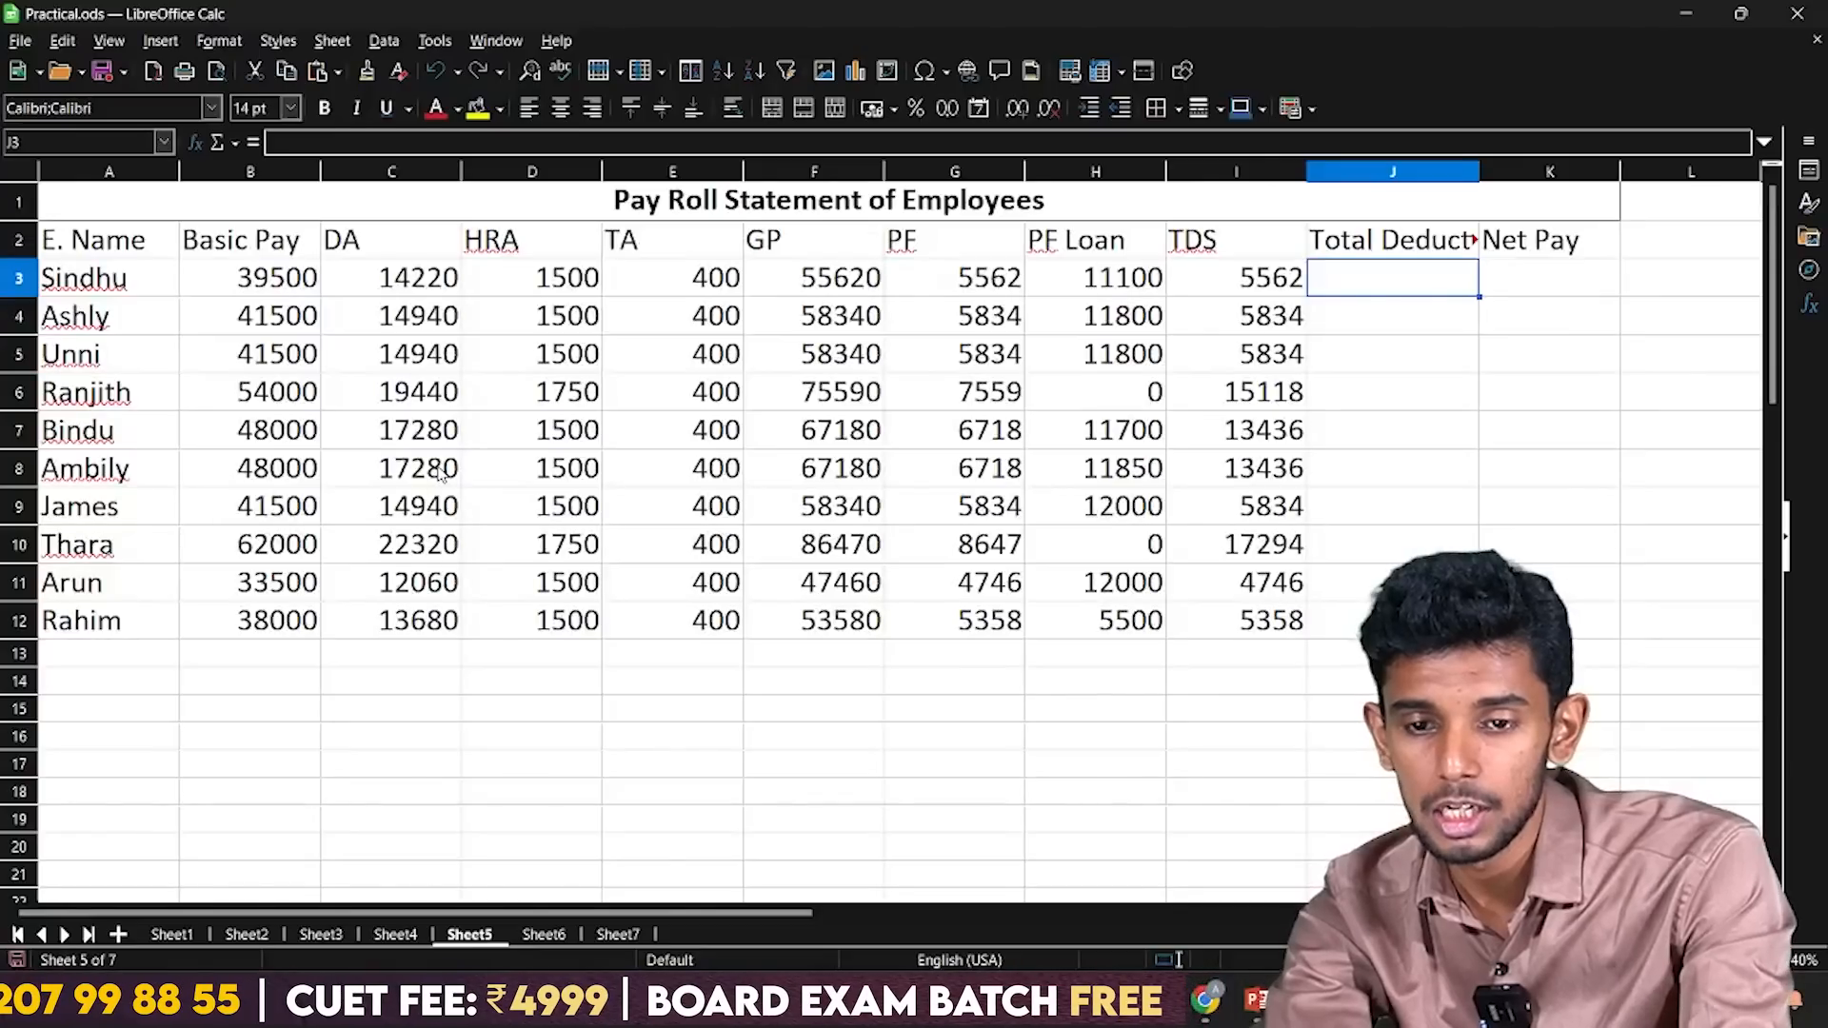
key("Left")
key("Left")
key("Left")
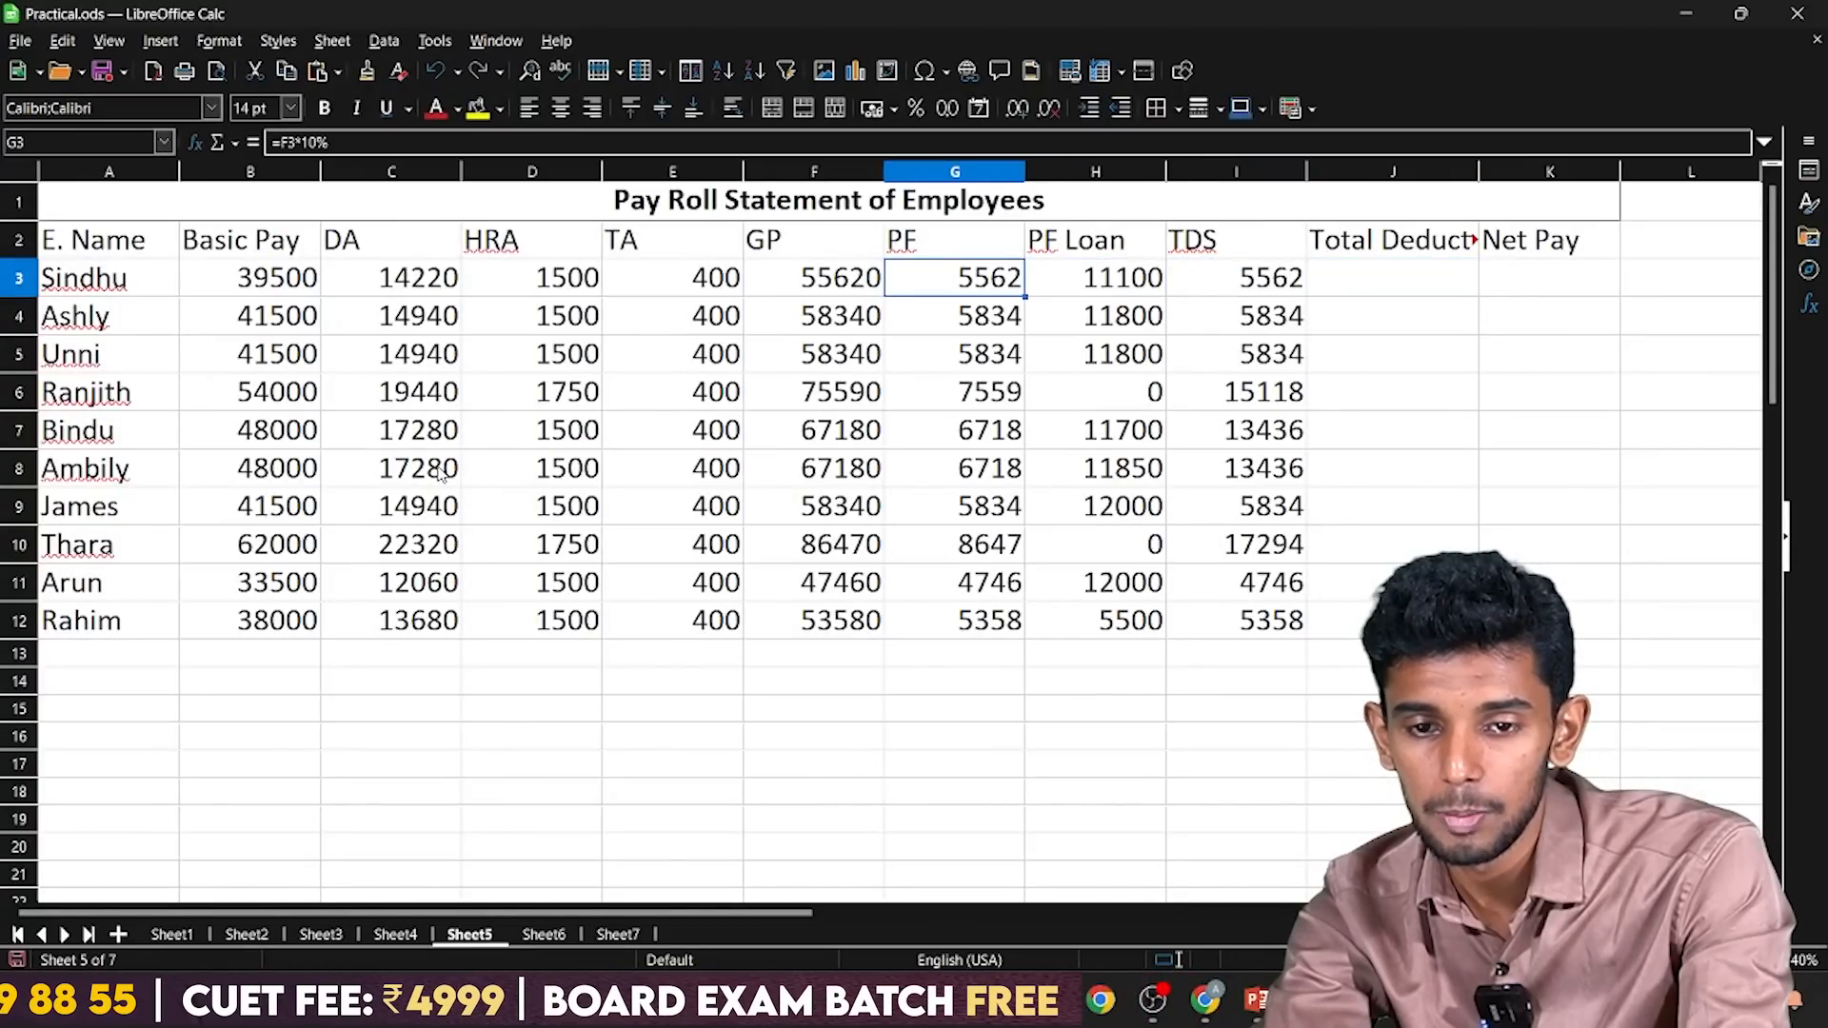
key("shift+Right")
key("shift+Right")
key("Left")
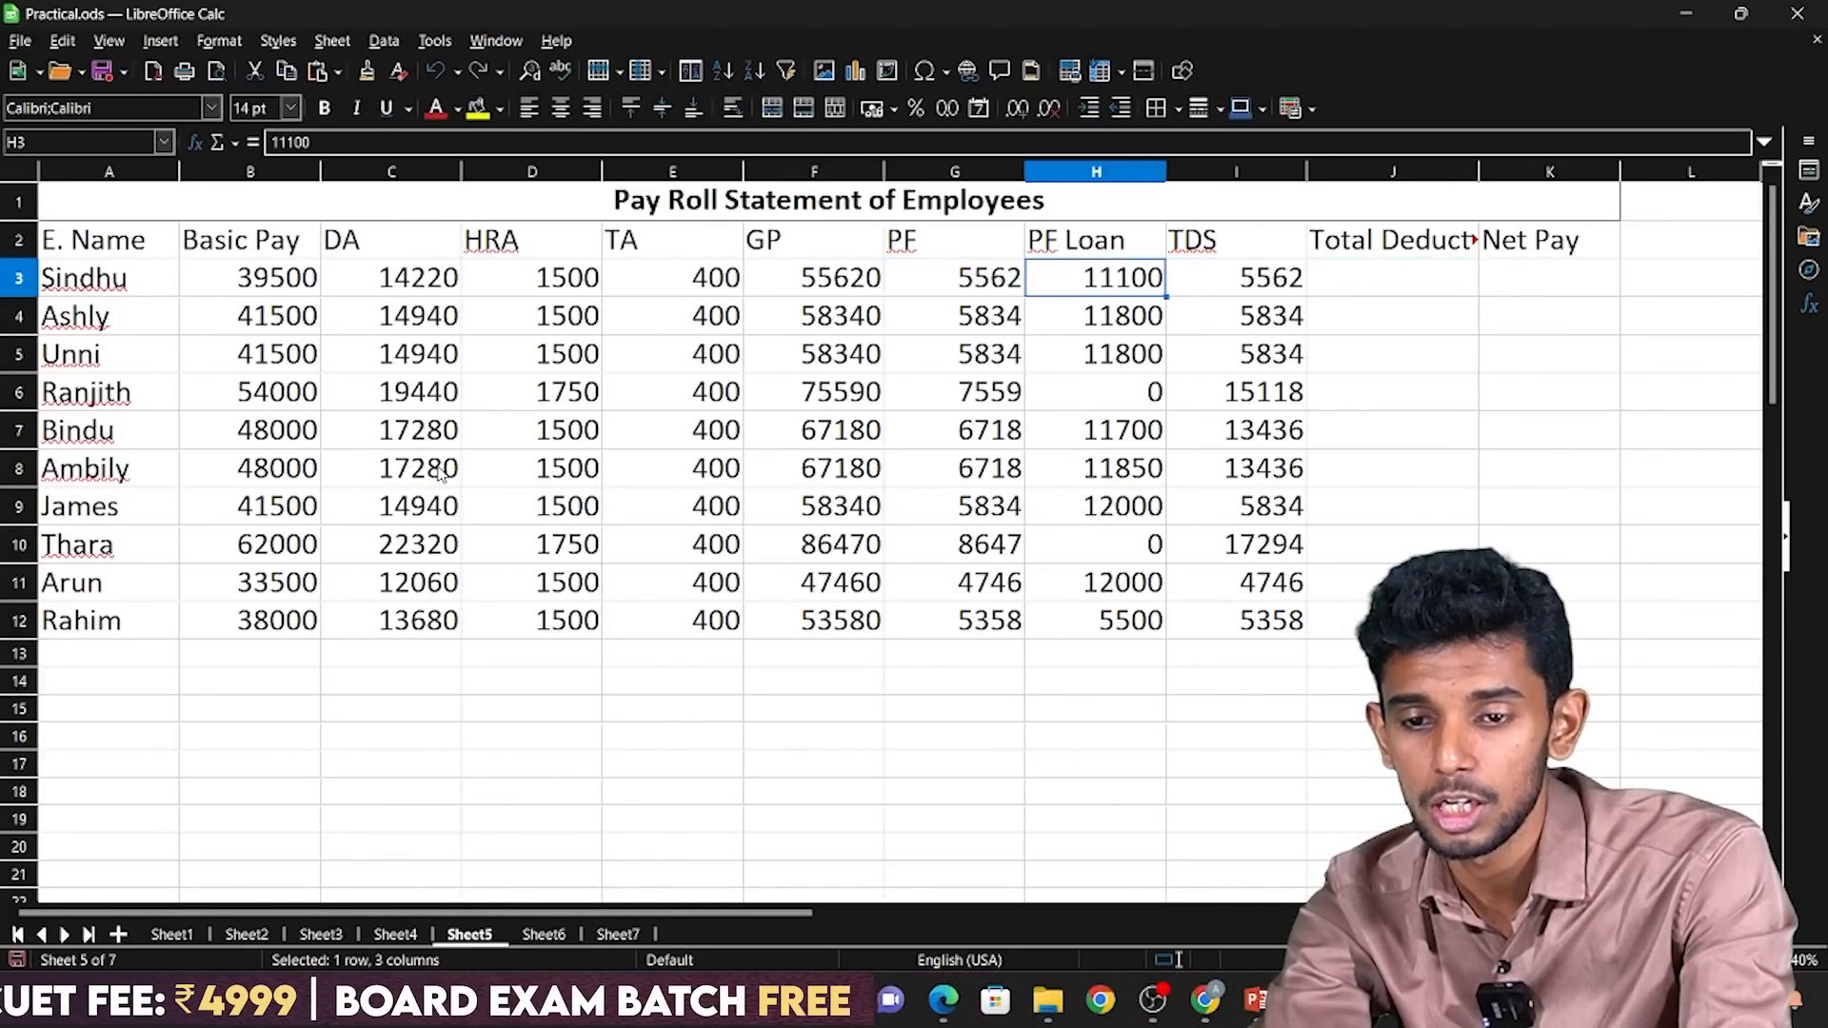
Calculate the first employee's total deduction in J3 with =SUM(G3:I3).
key("Right")
key("Right")
type("=syum(")
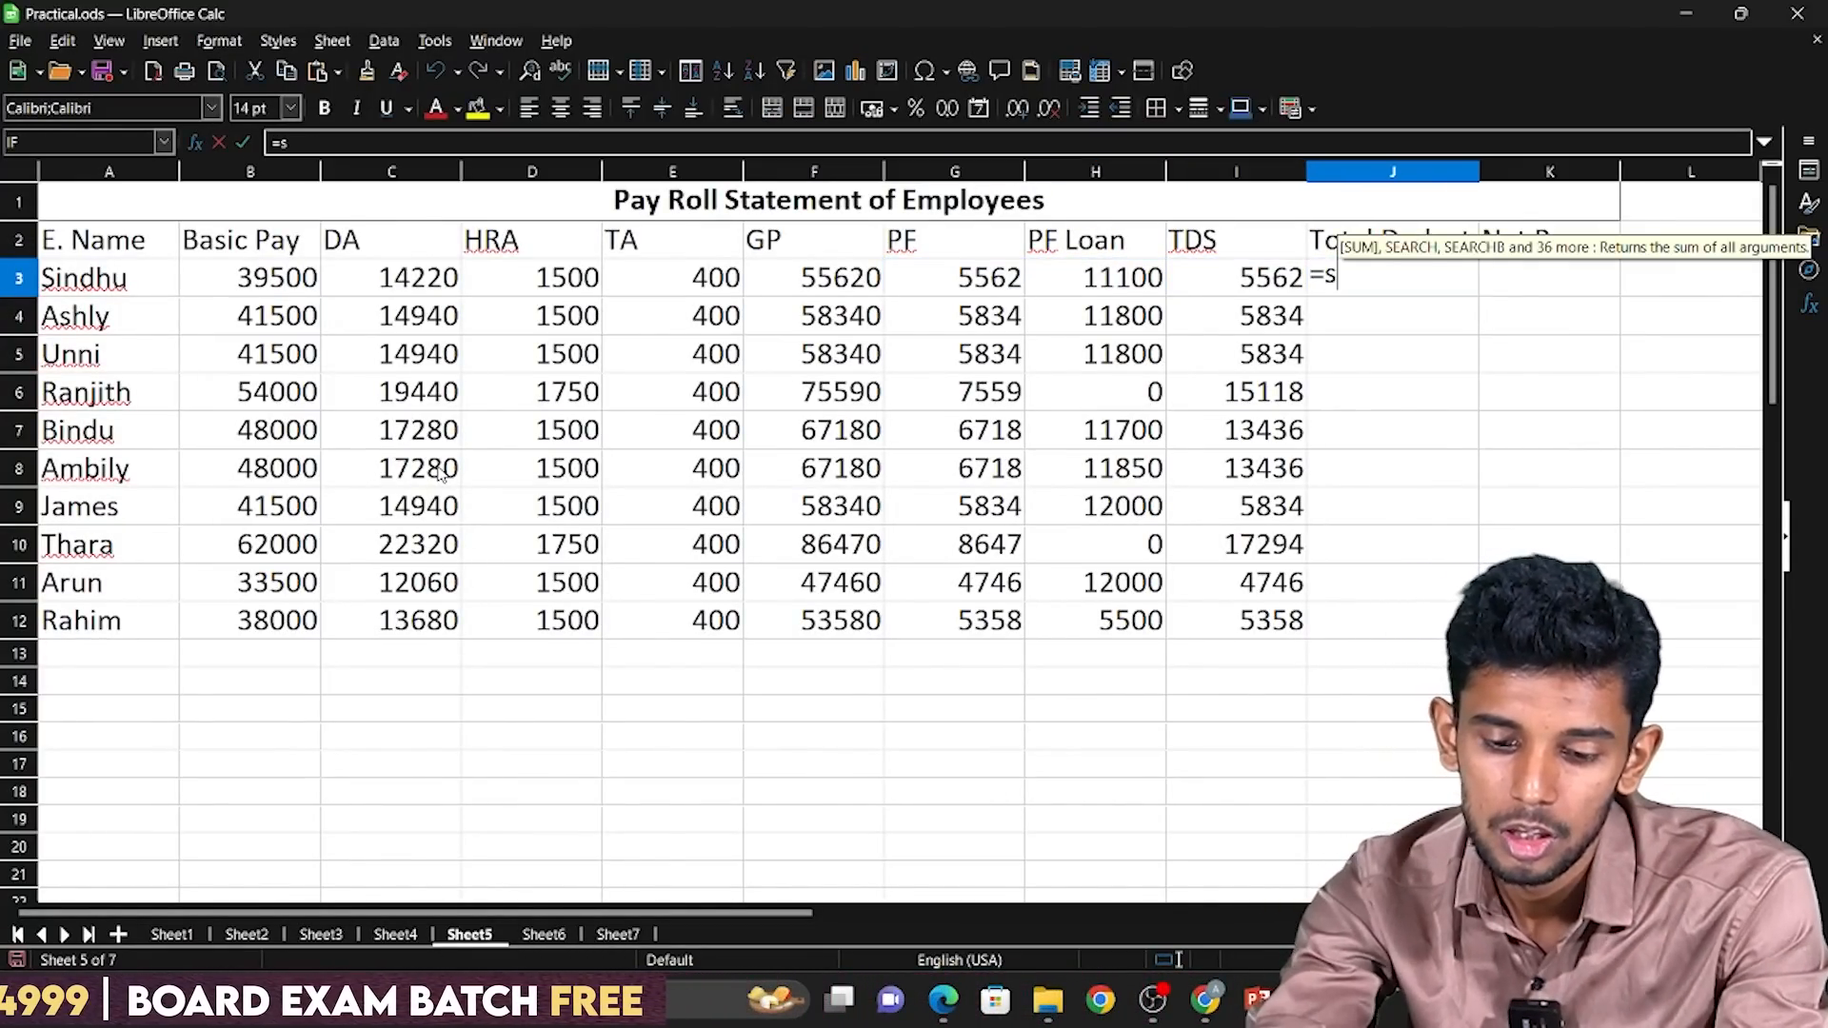
key("BackSpace")
key("BackSpace")
key("BackSpace")
key("BackSpace")
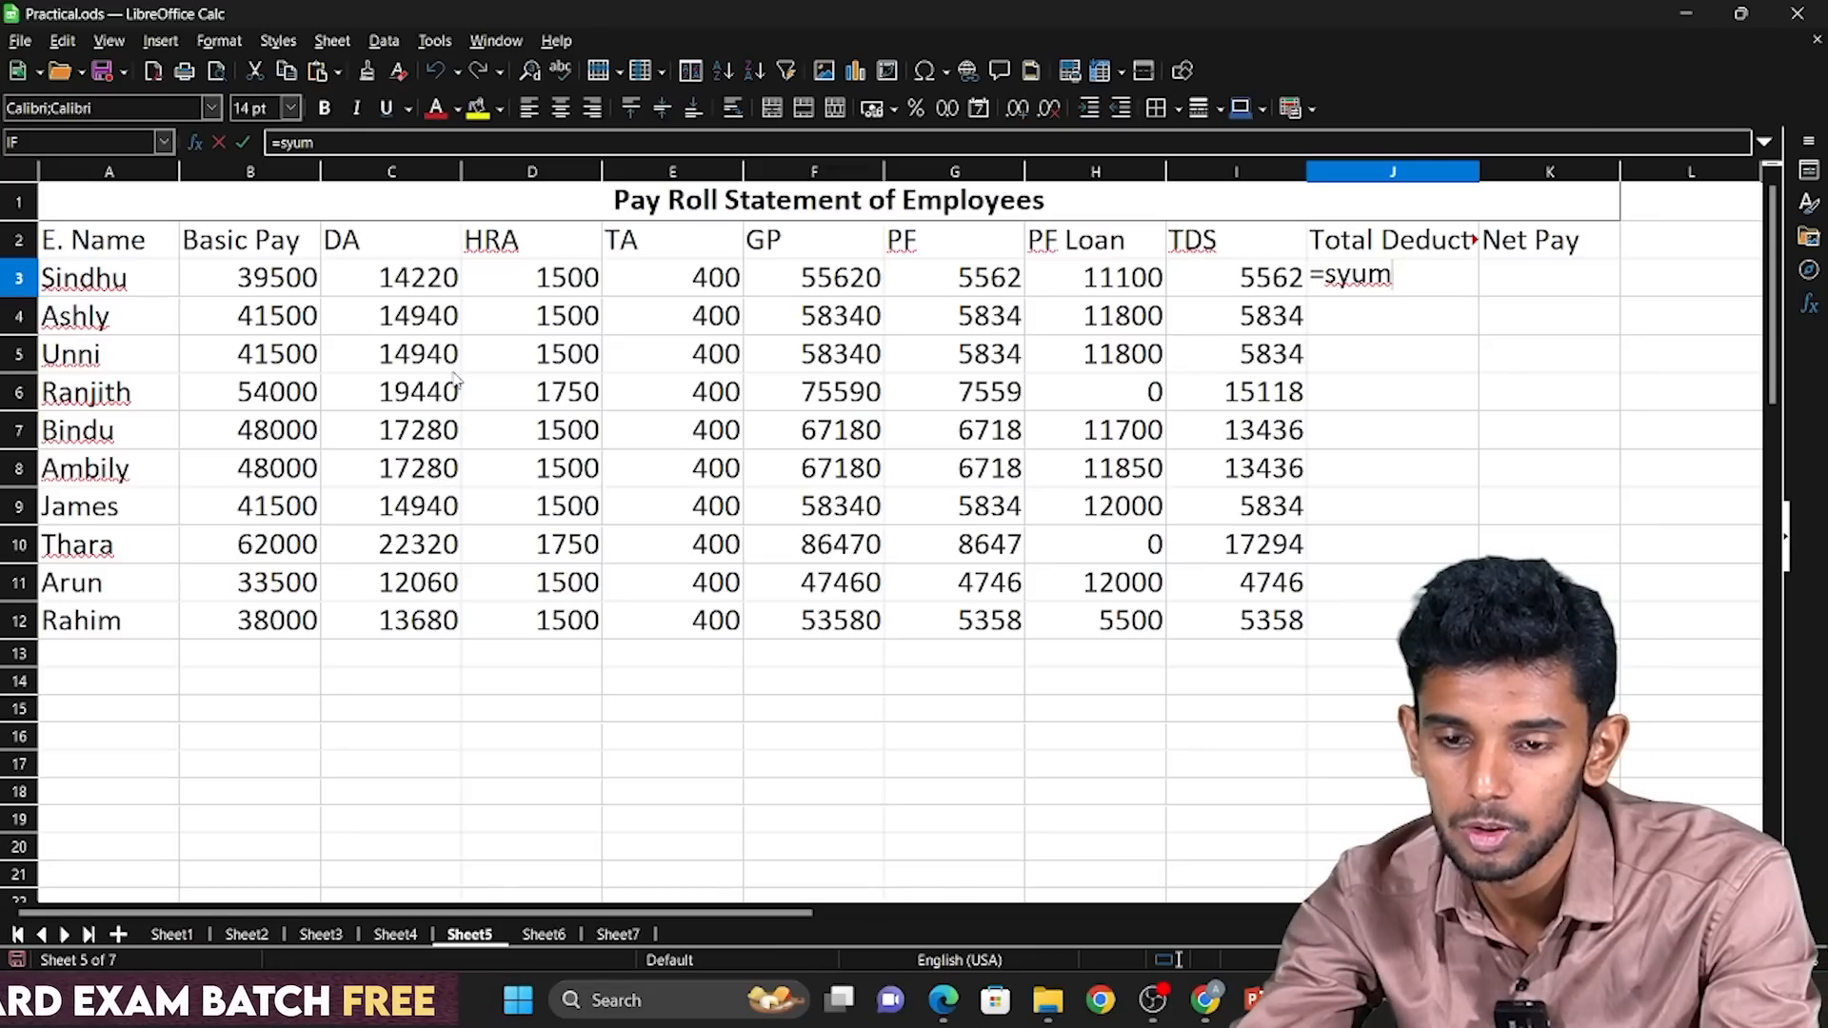
type("um(")
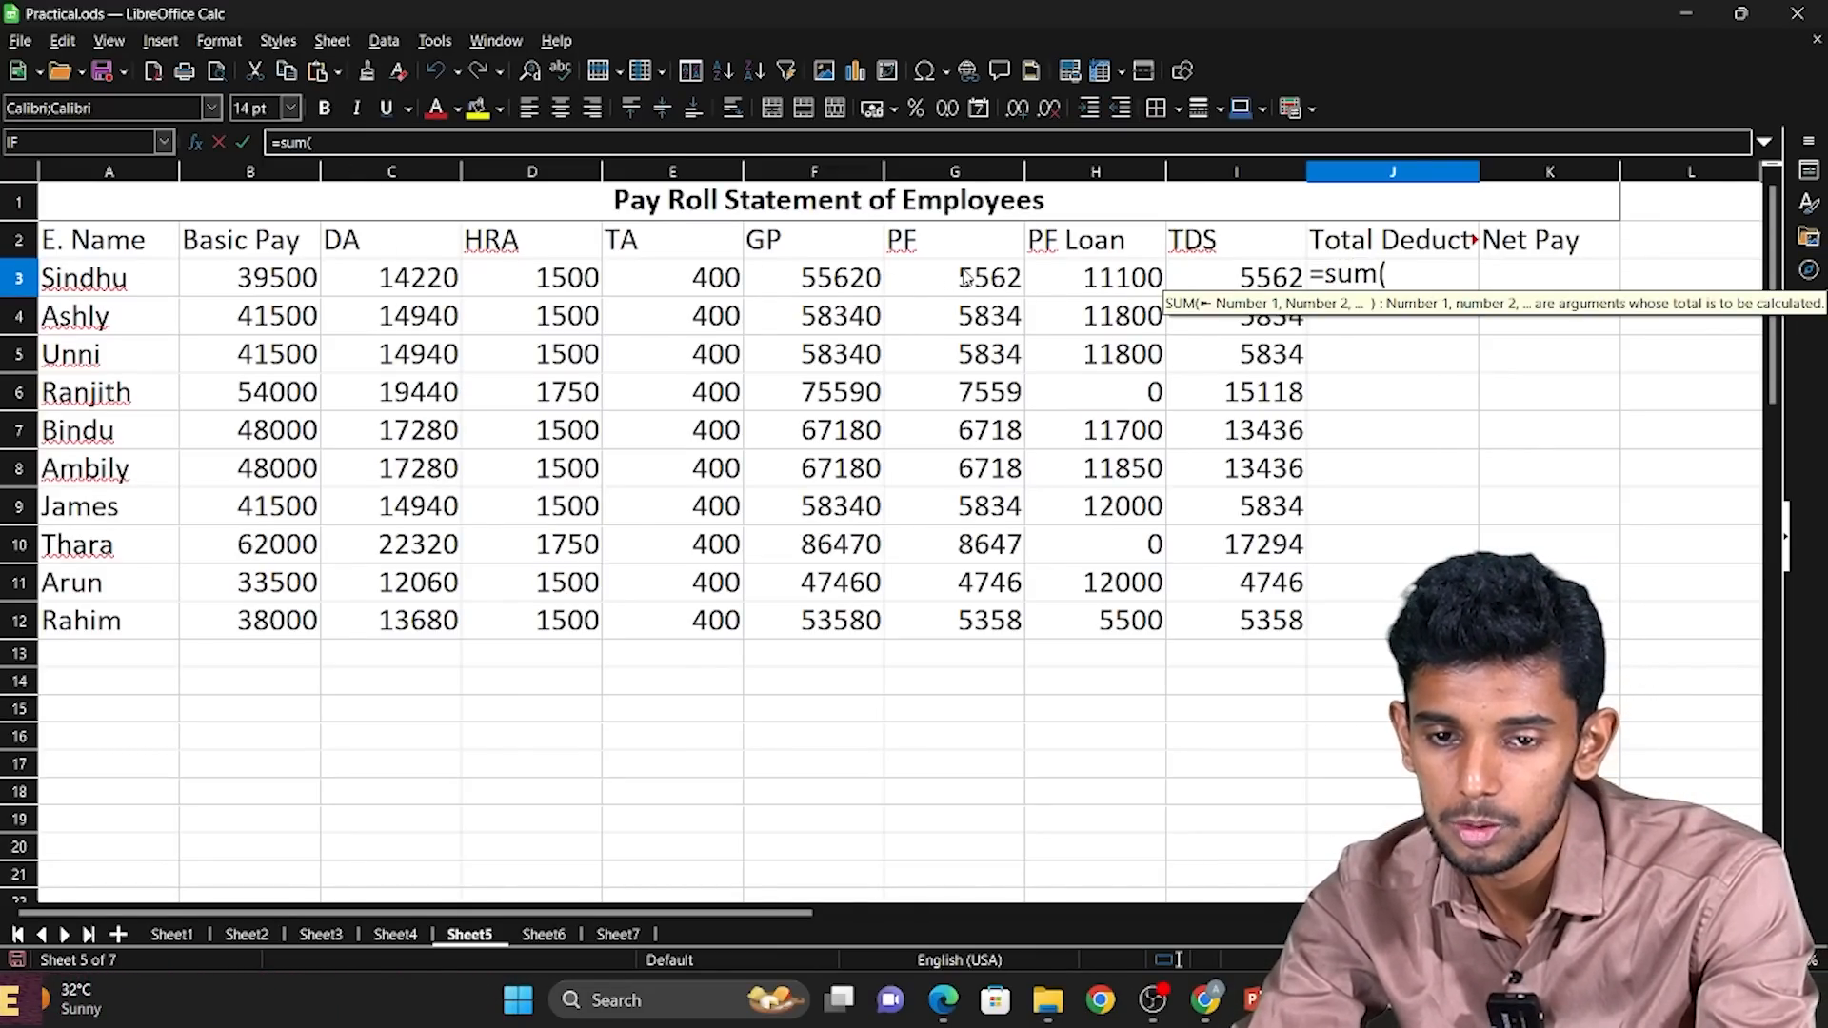
left_click_drag(960, 278, 1193, 283)
type(")")
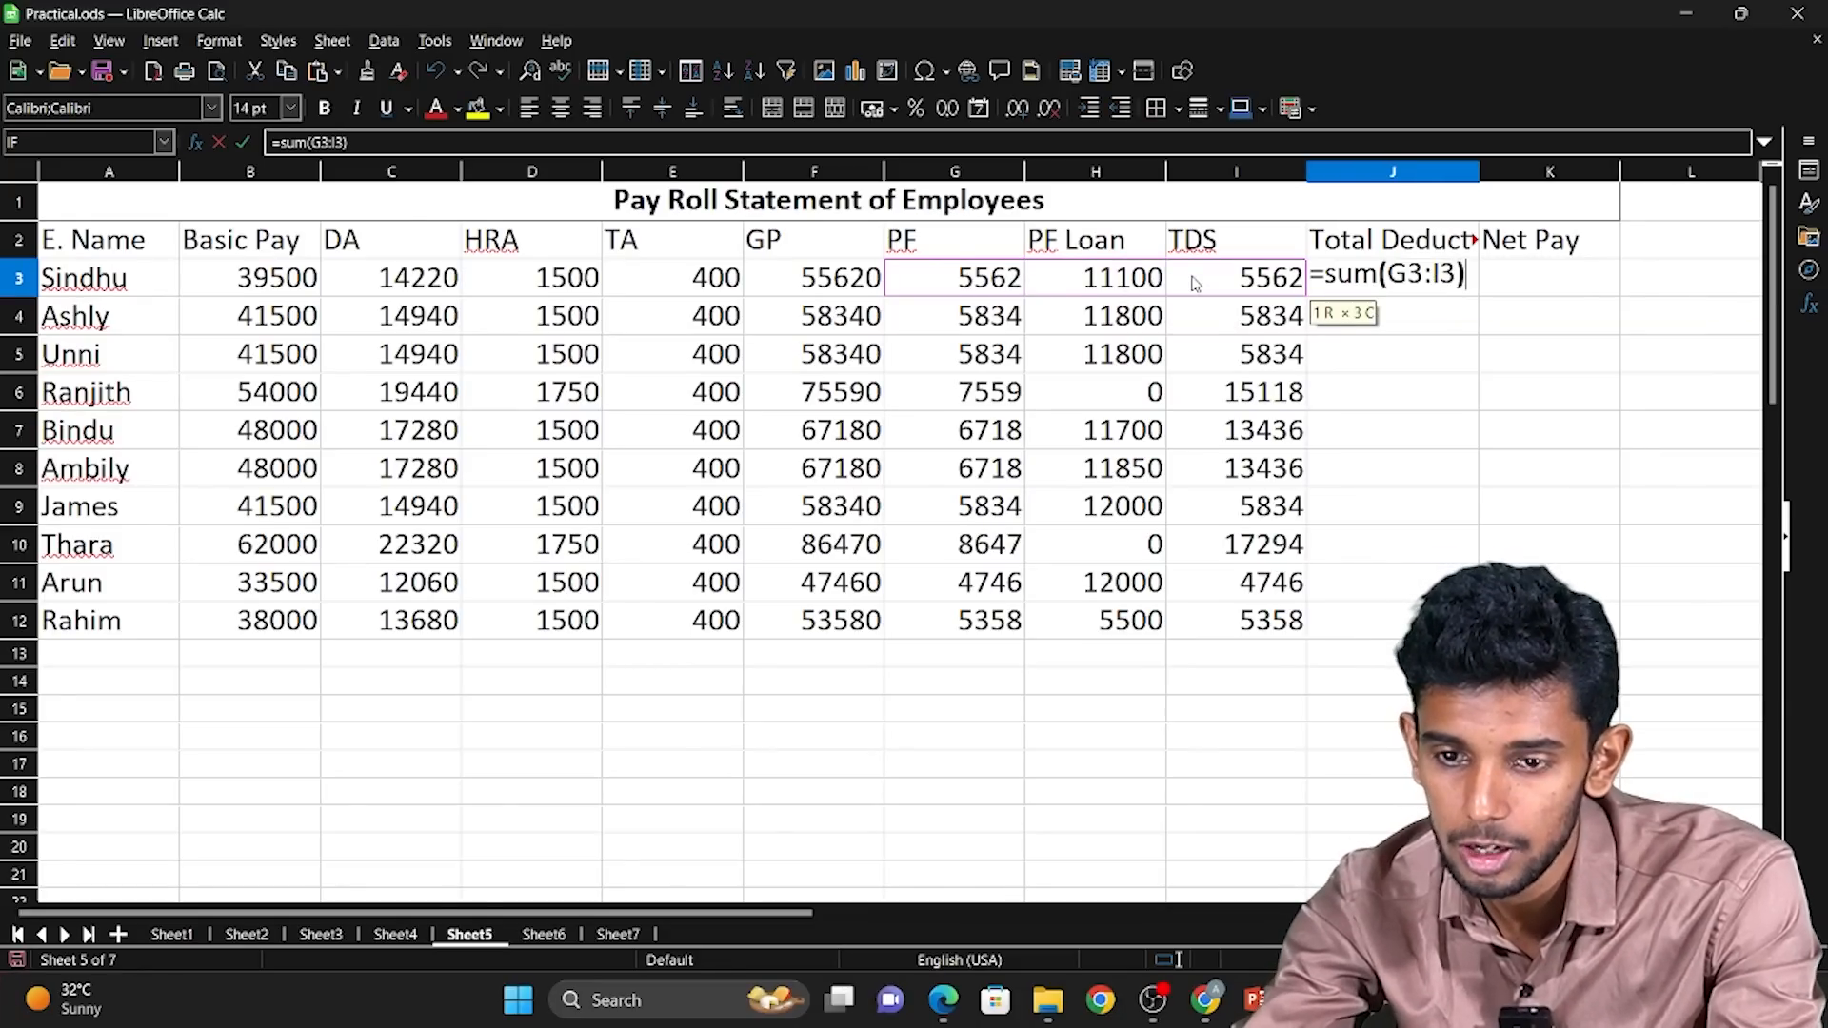
key("Return")
Fill the Total Deduction formula from J3 down through J12 and check it against the rows with a zero PF loan.
key("Up")
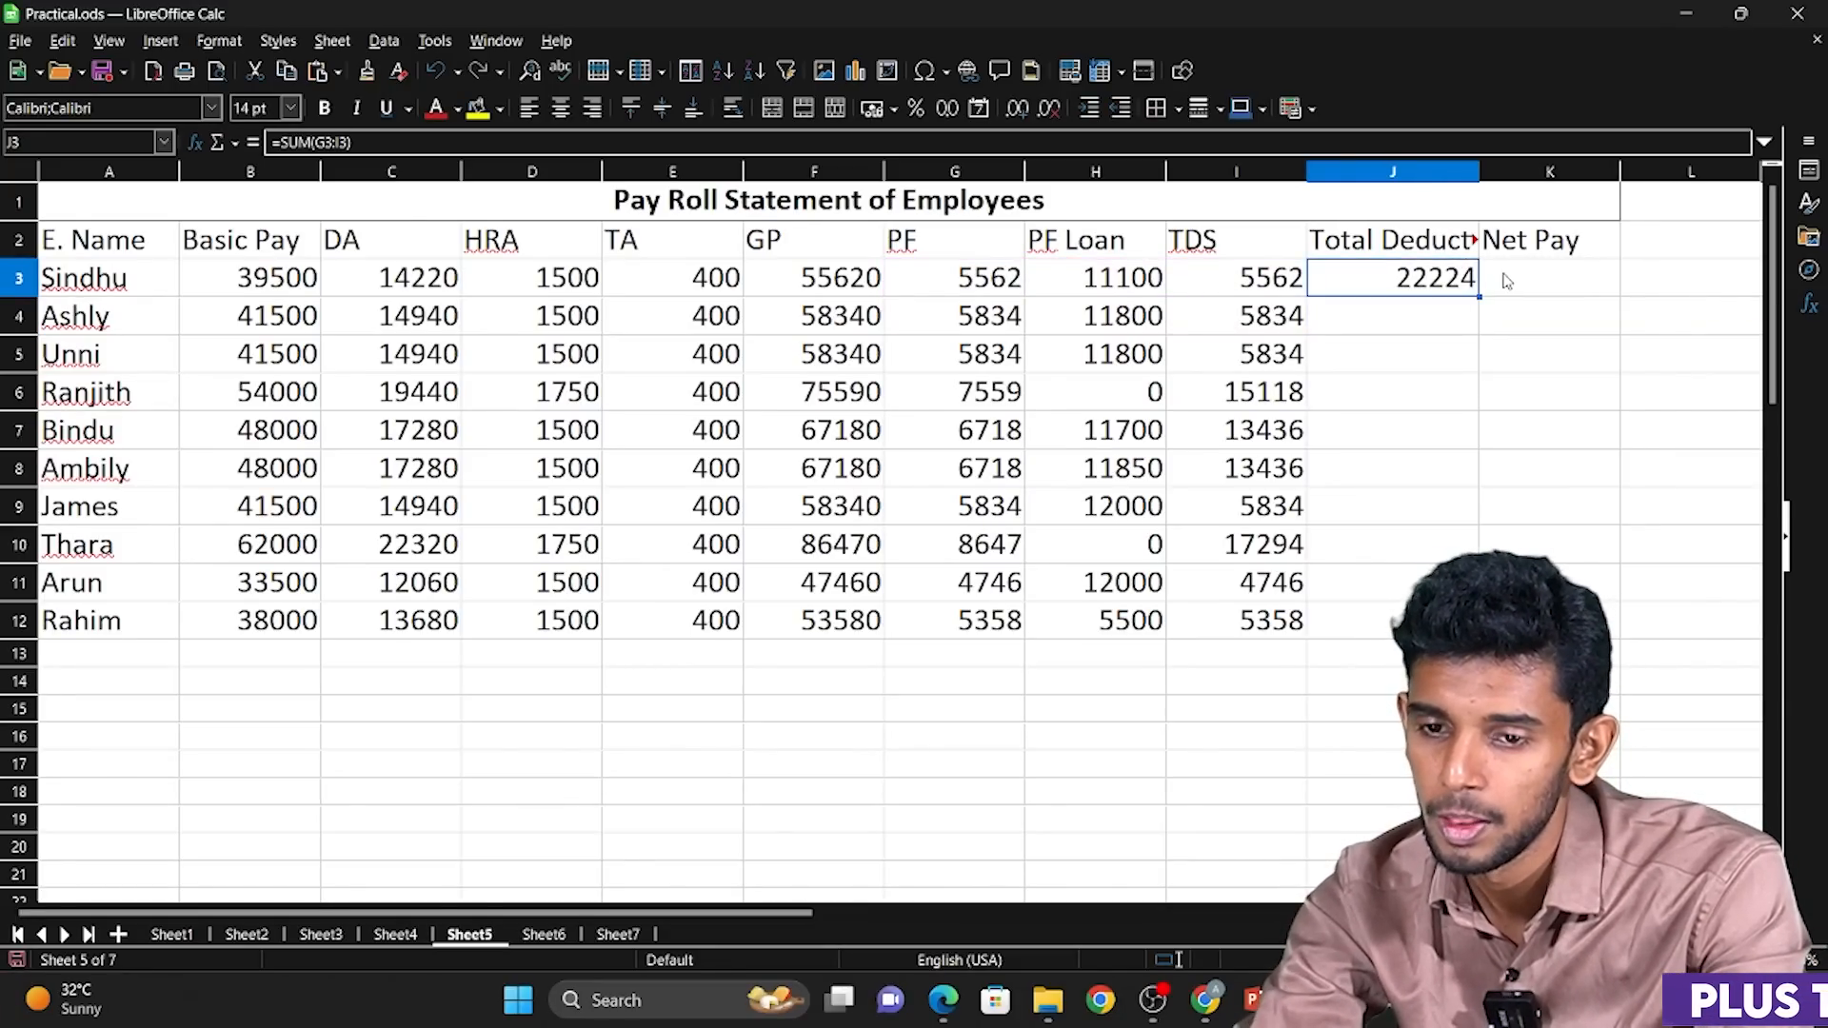
left_click_drag(1480, 301, 1481, 637)
left_click(1111, 400)
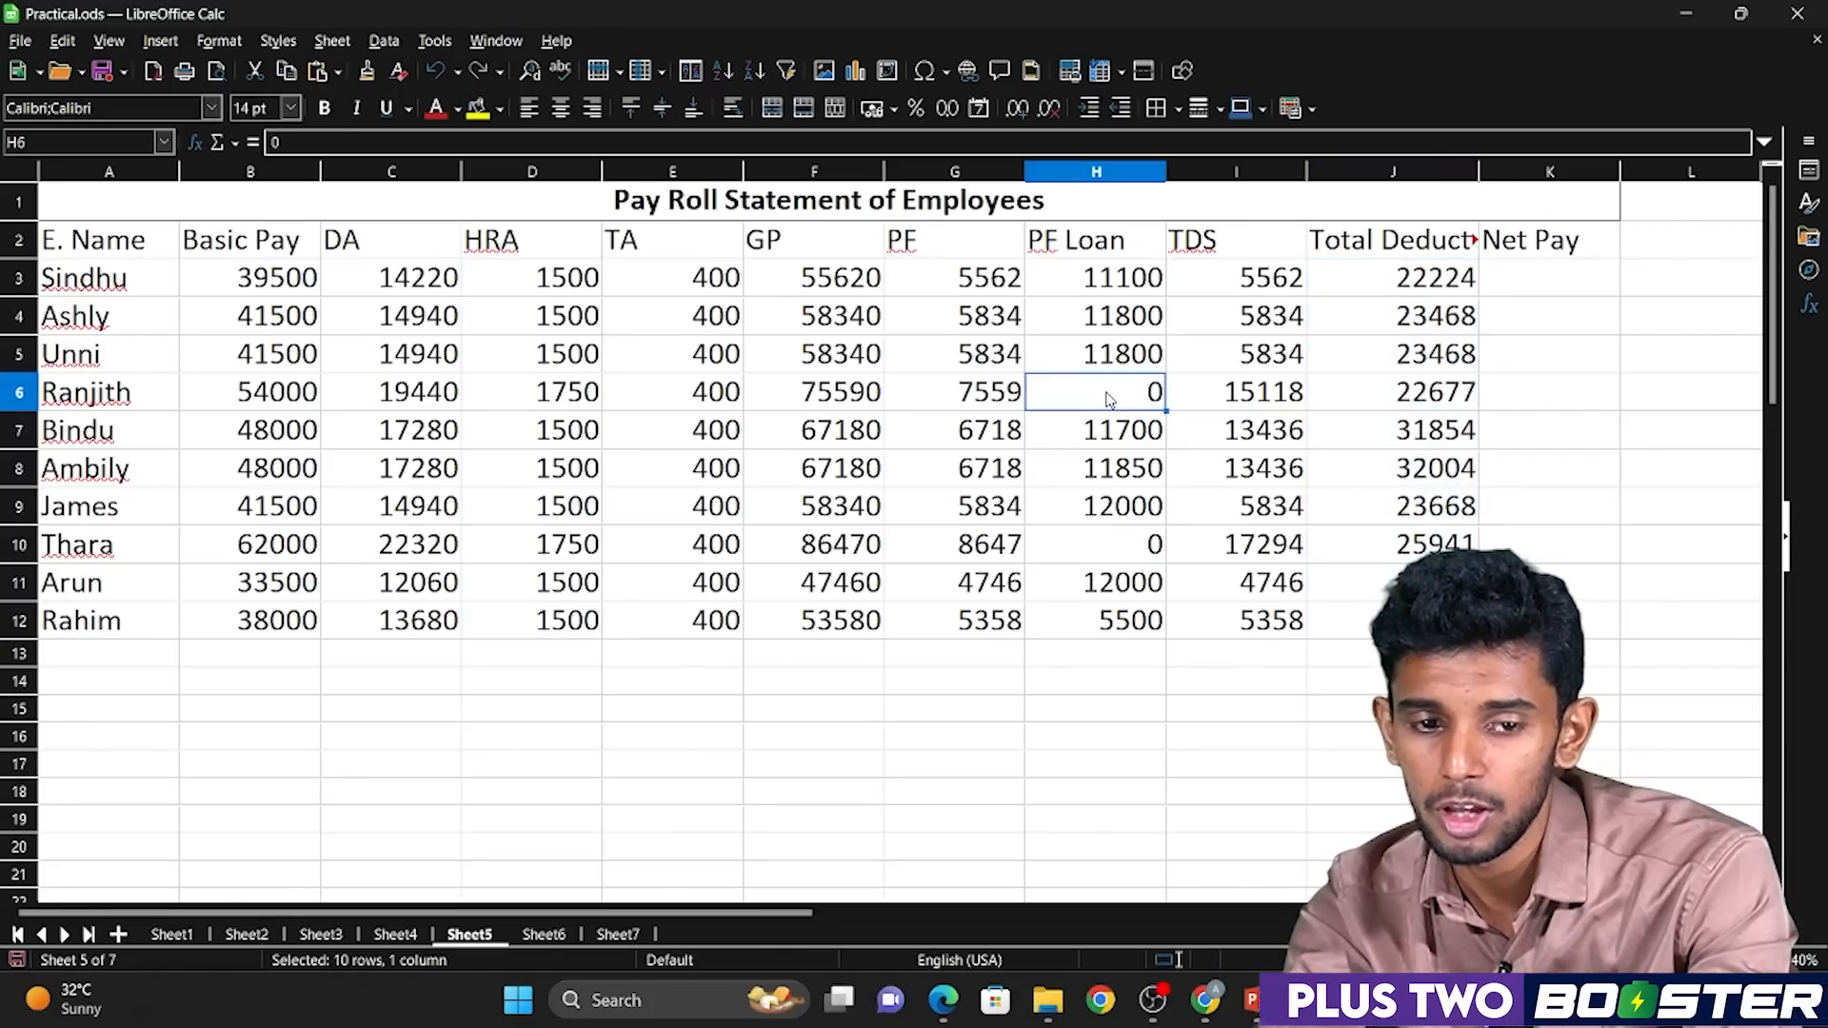
left_click(1138, 548)
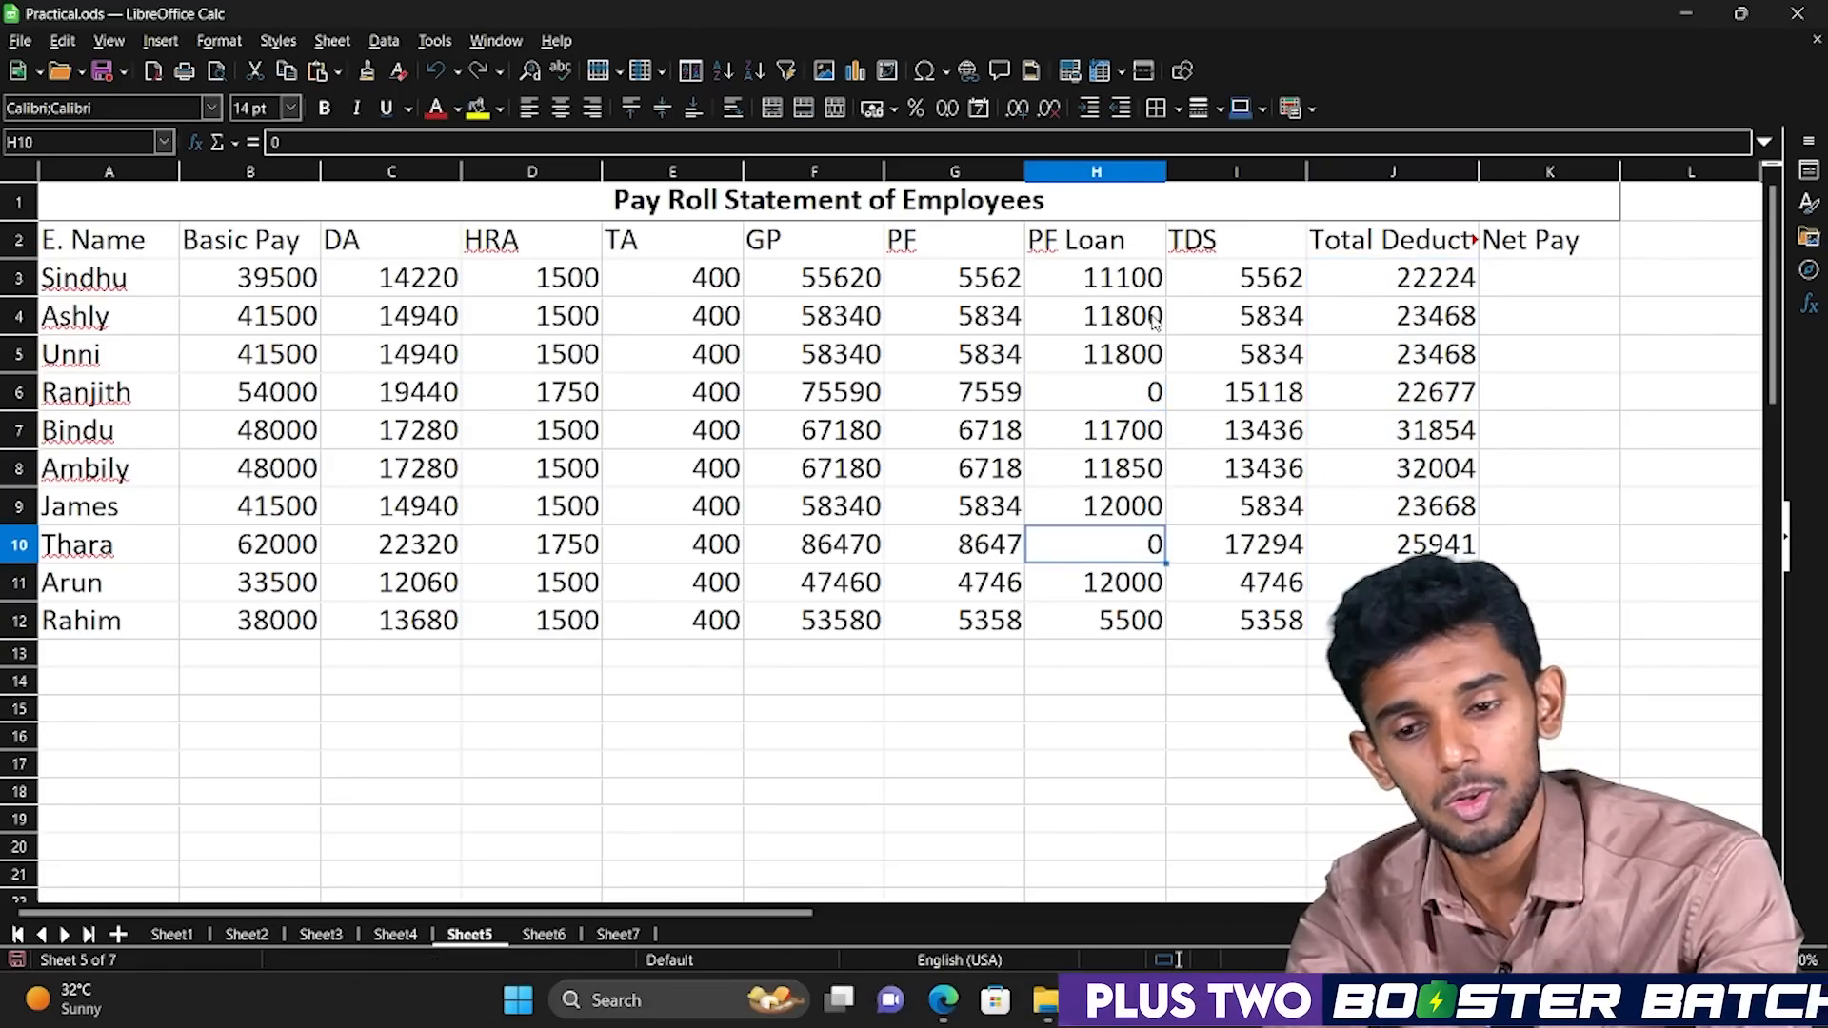
left_click_drag(1393, 277, 1409, 621)
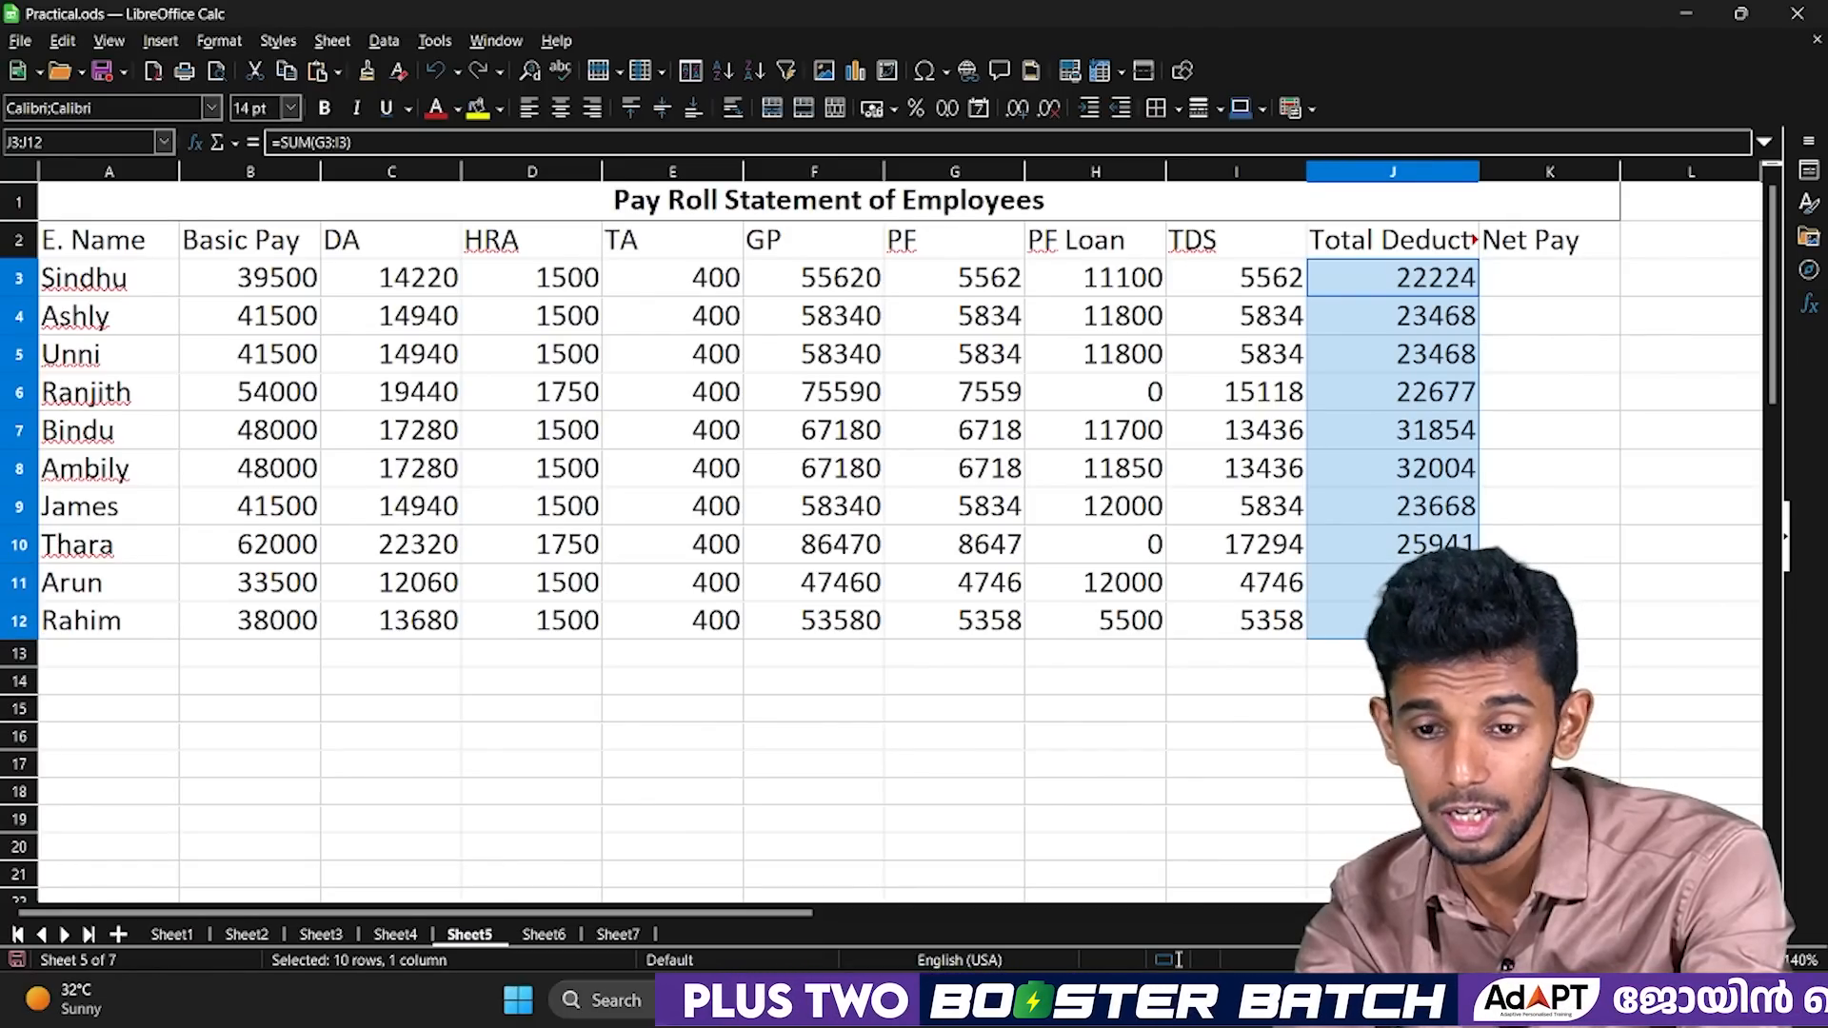
left_click(1429, 621)
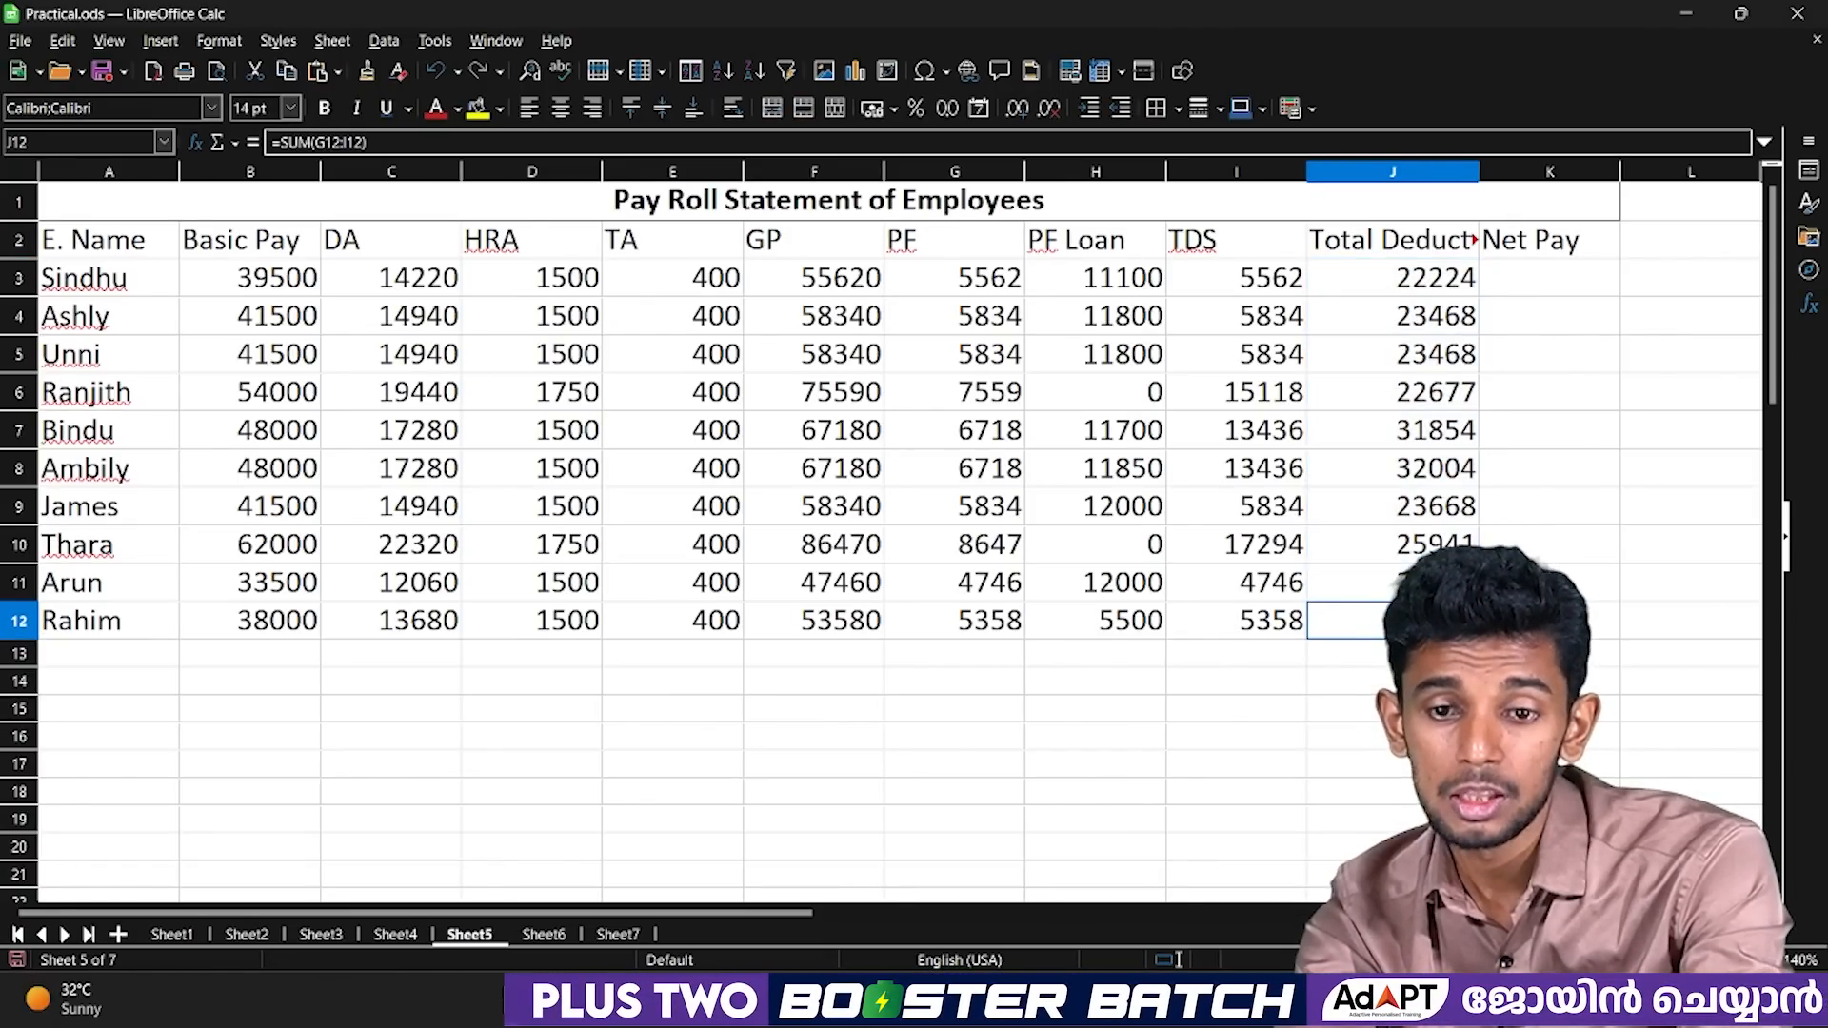
Calculate the first employee's net pay in K3 as gross pay minus total deduction with =F3-J3.
left_click(1543, 285)
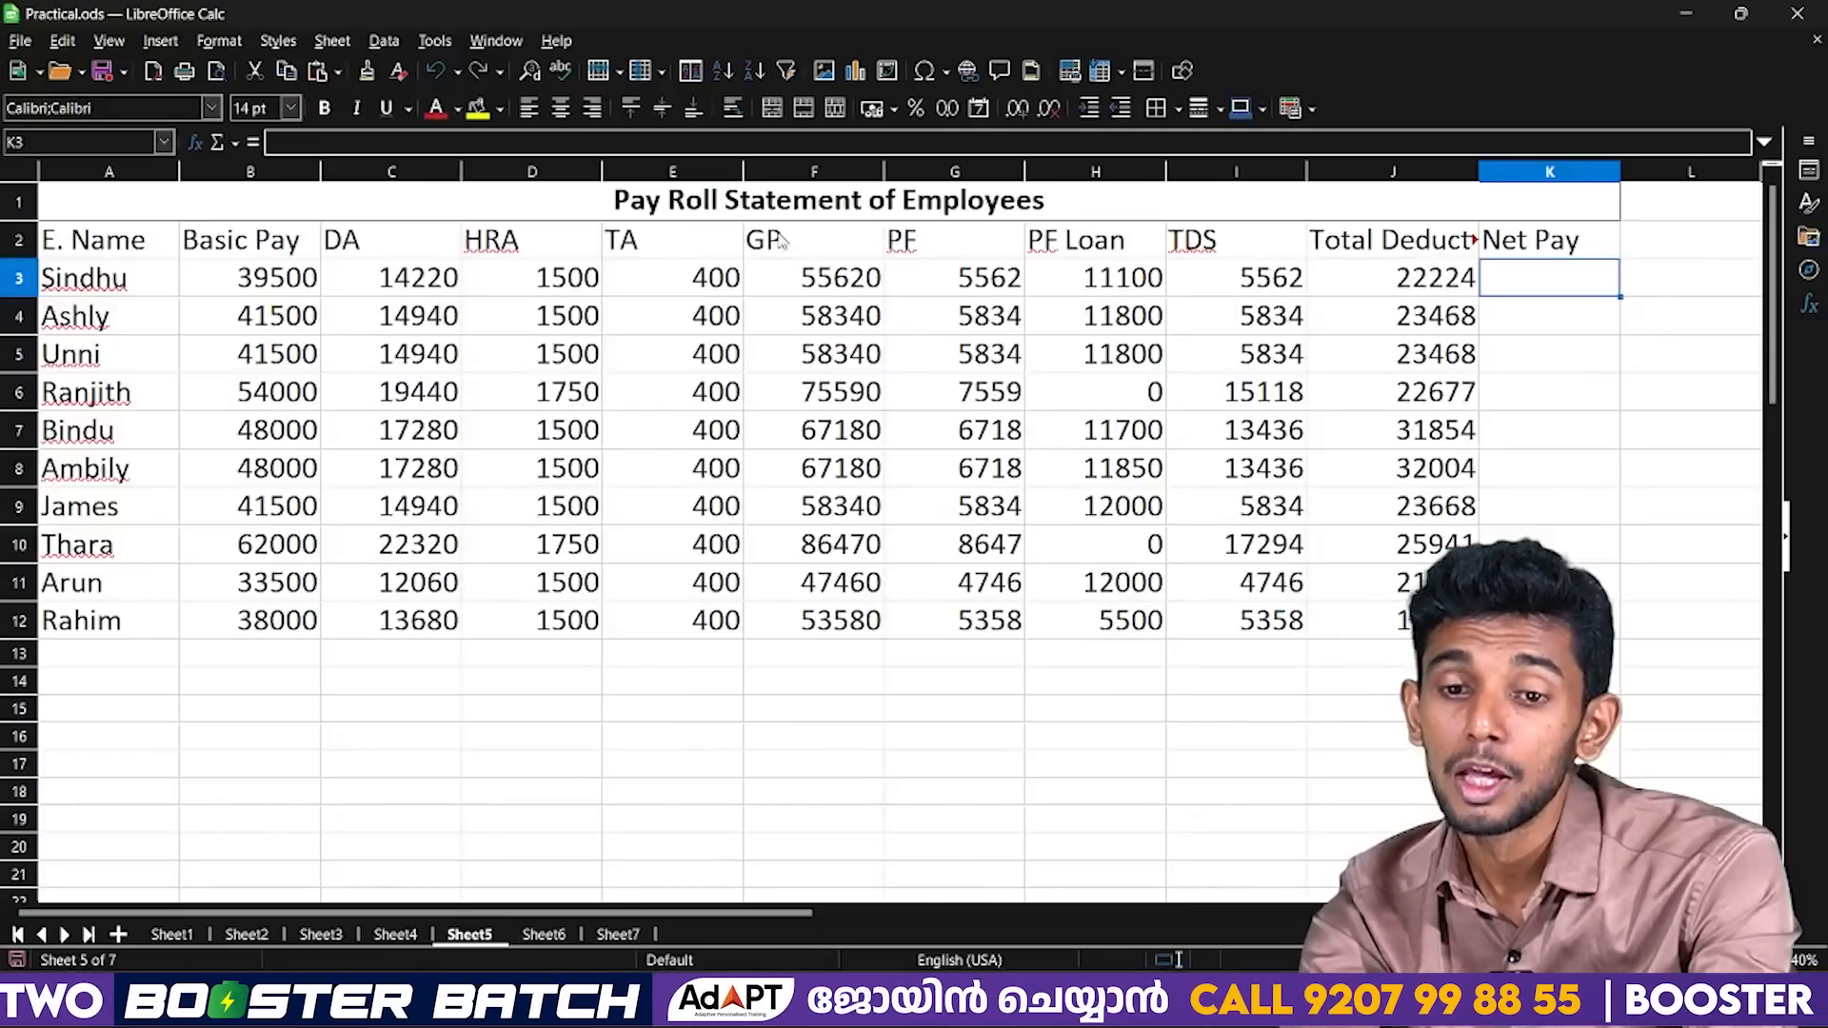
left_click(808, 238)
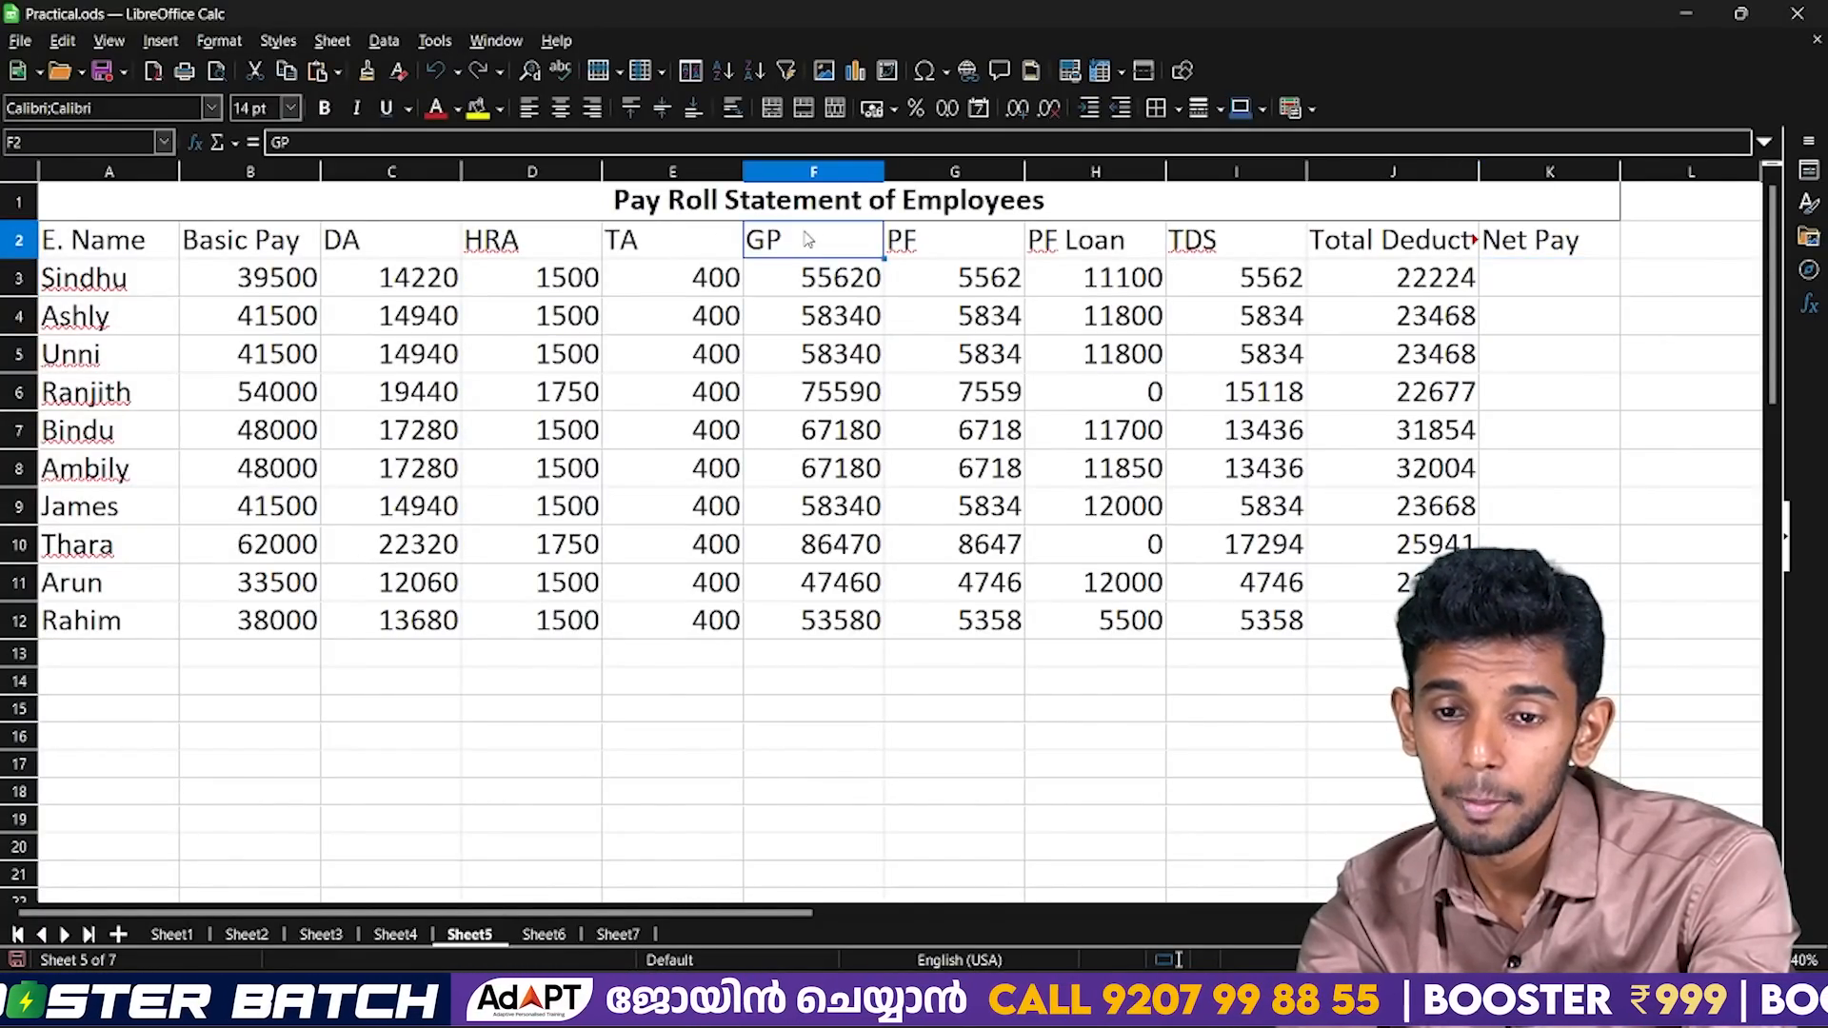
left_click(1336, 249)
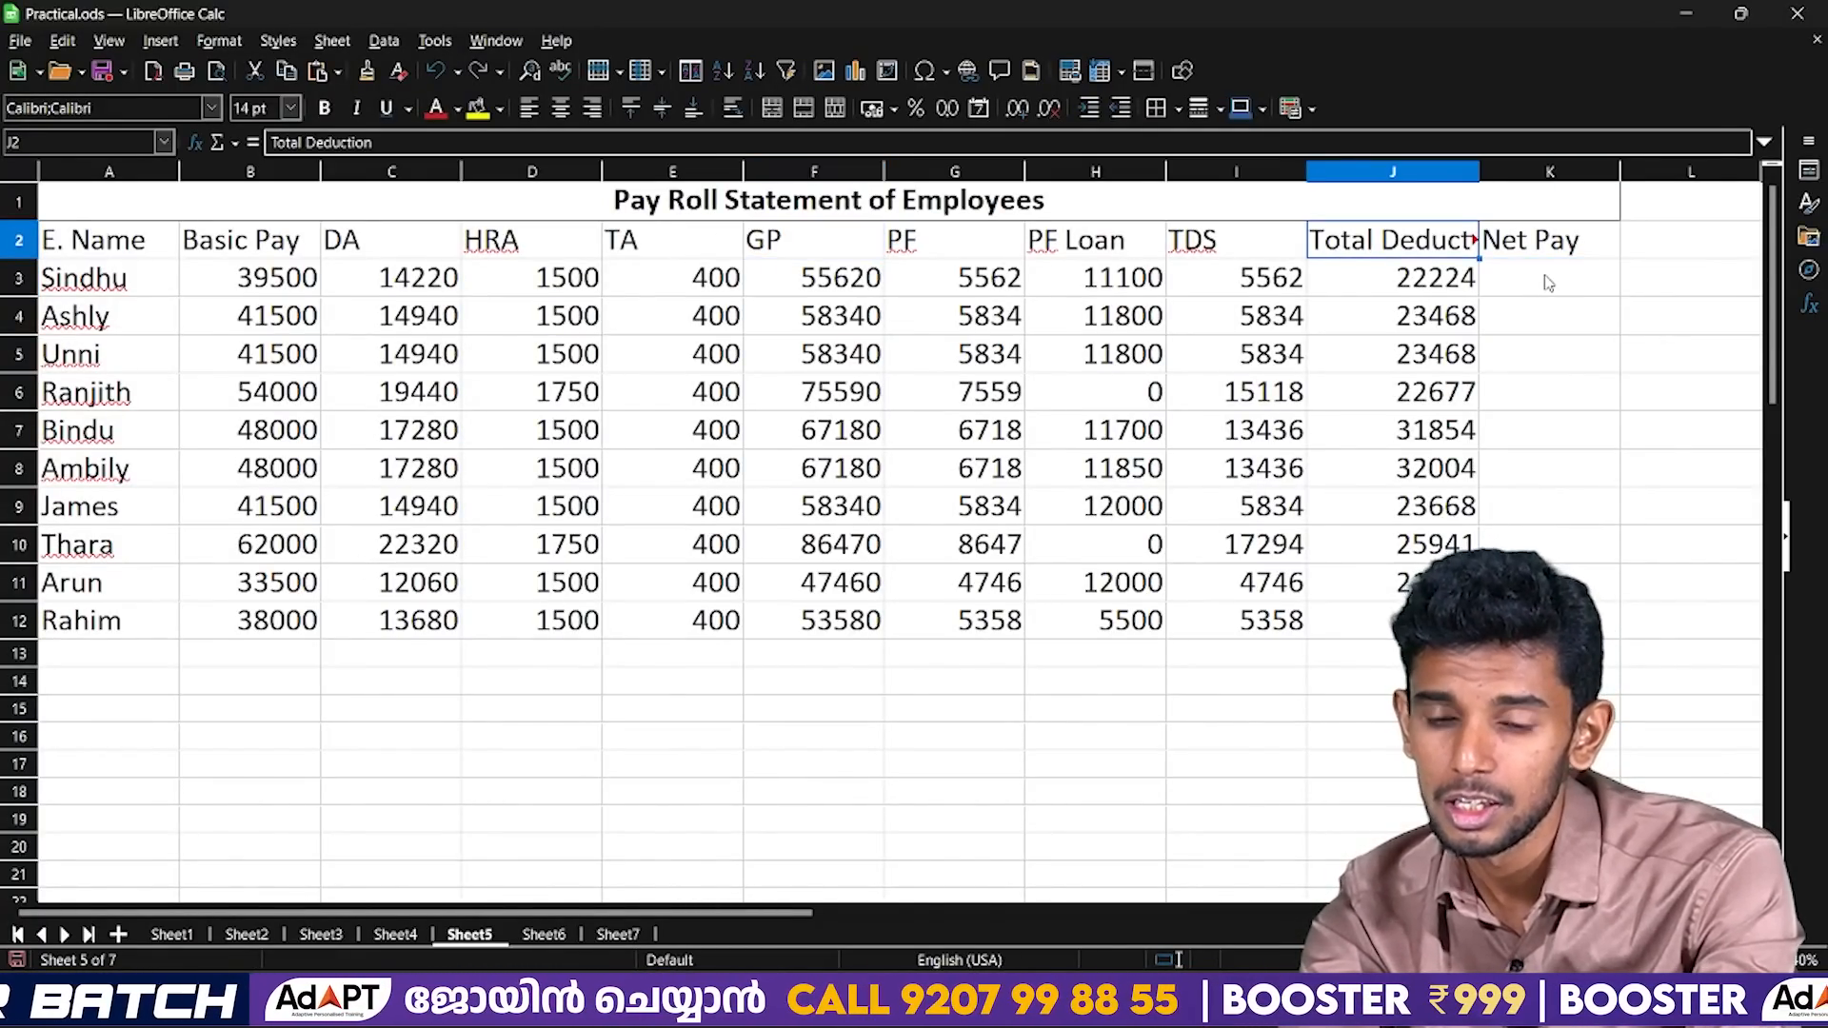
left_click(1548, 283)
type("=")
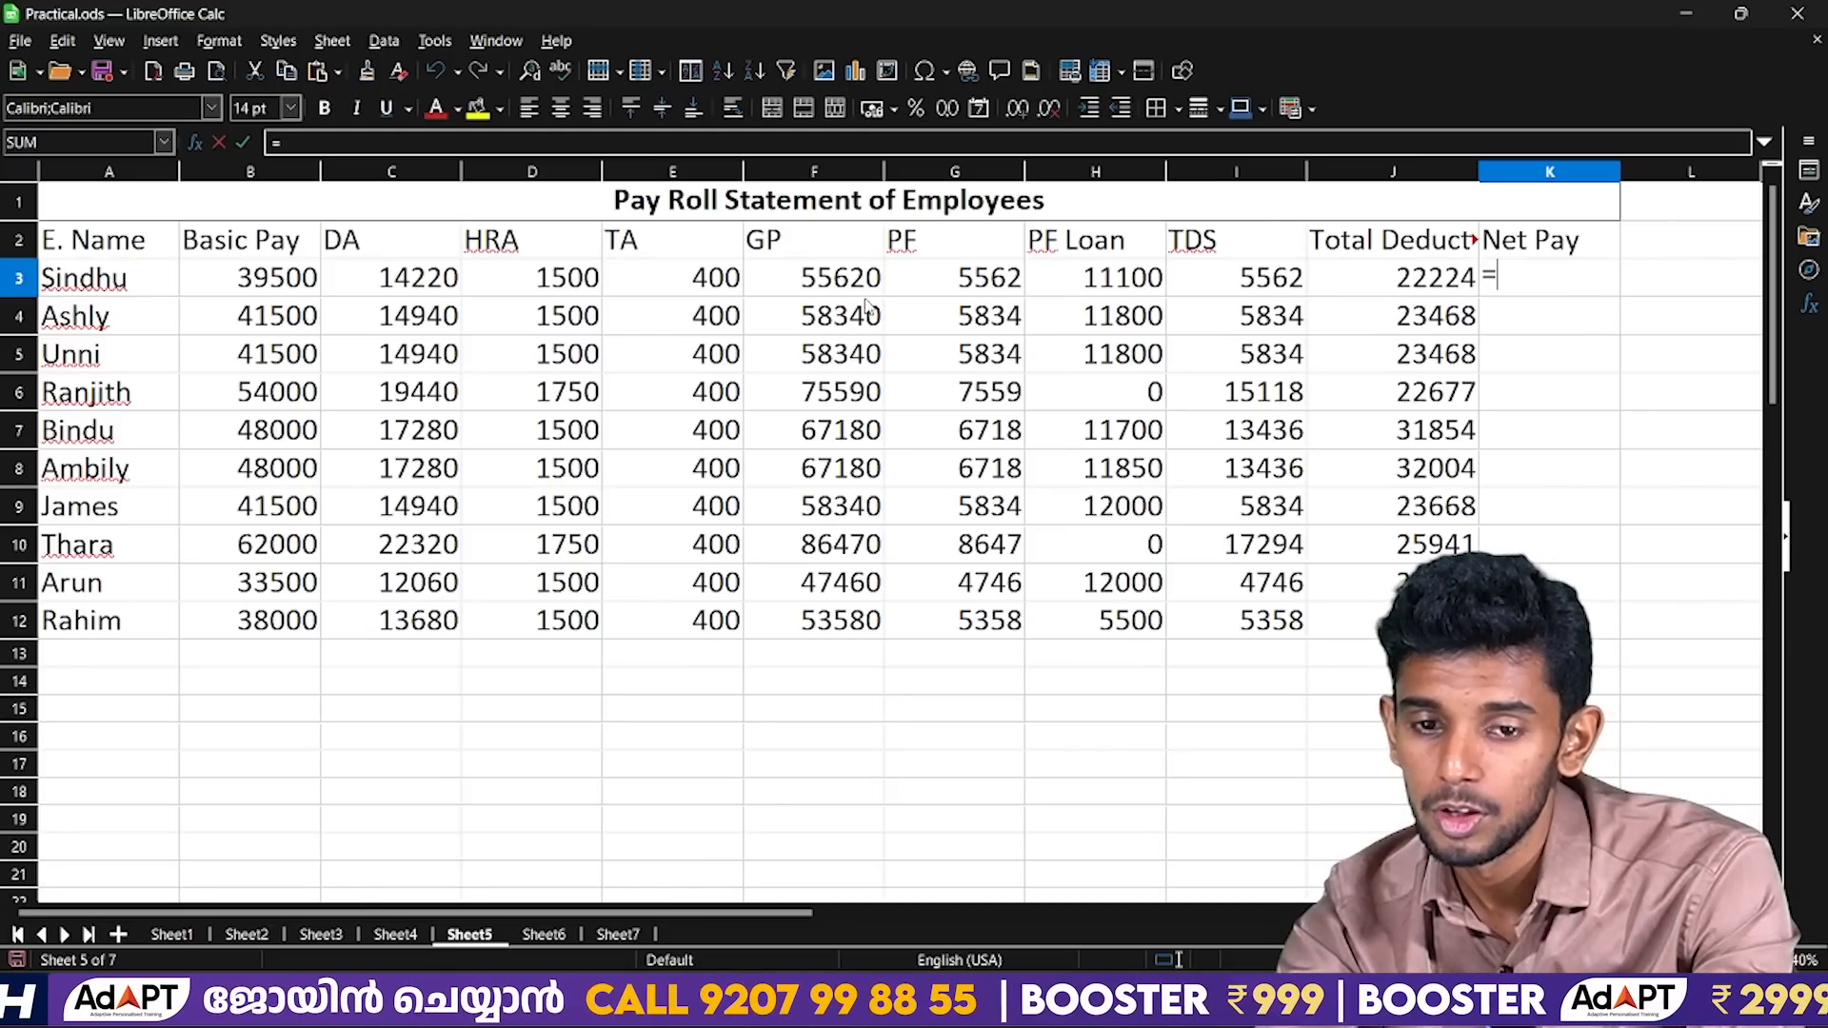
left_click(838, 278)
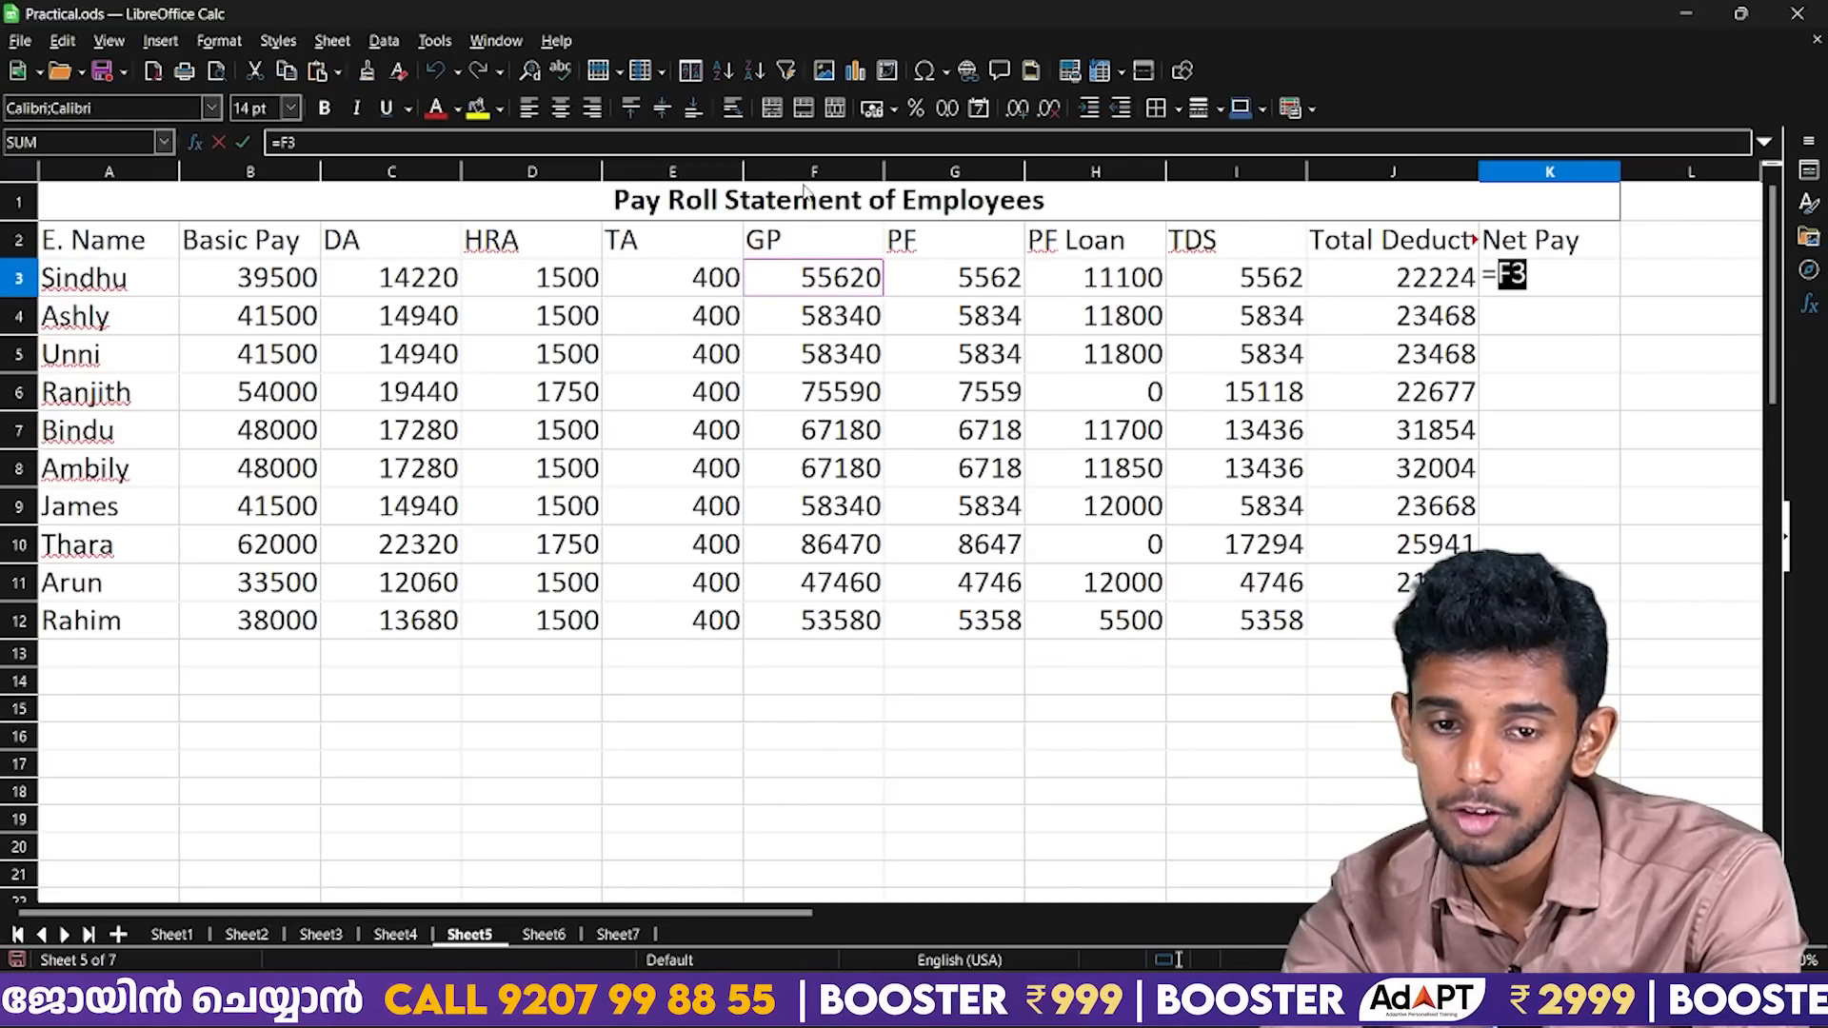
type("-")
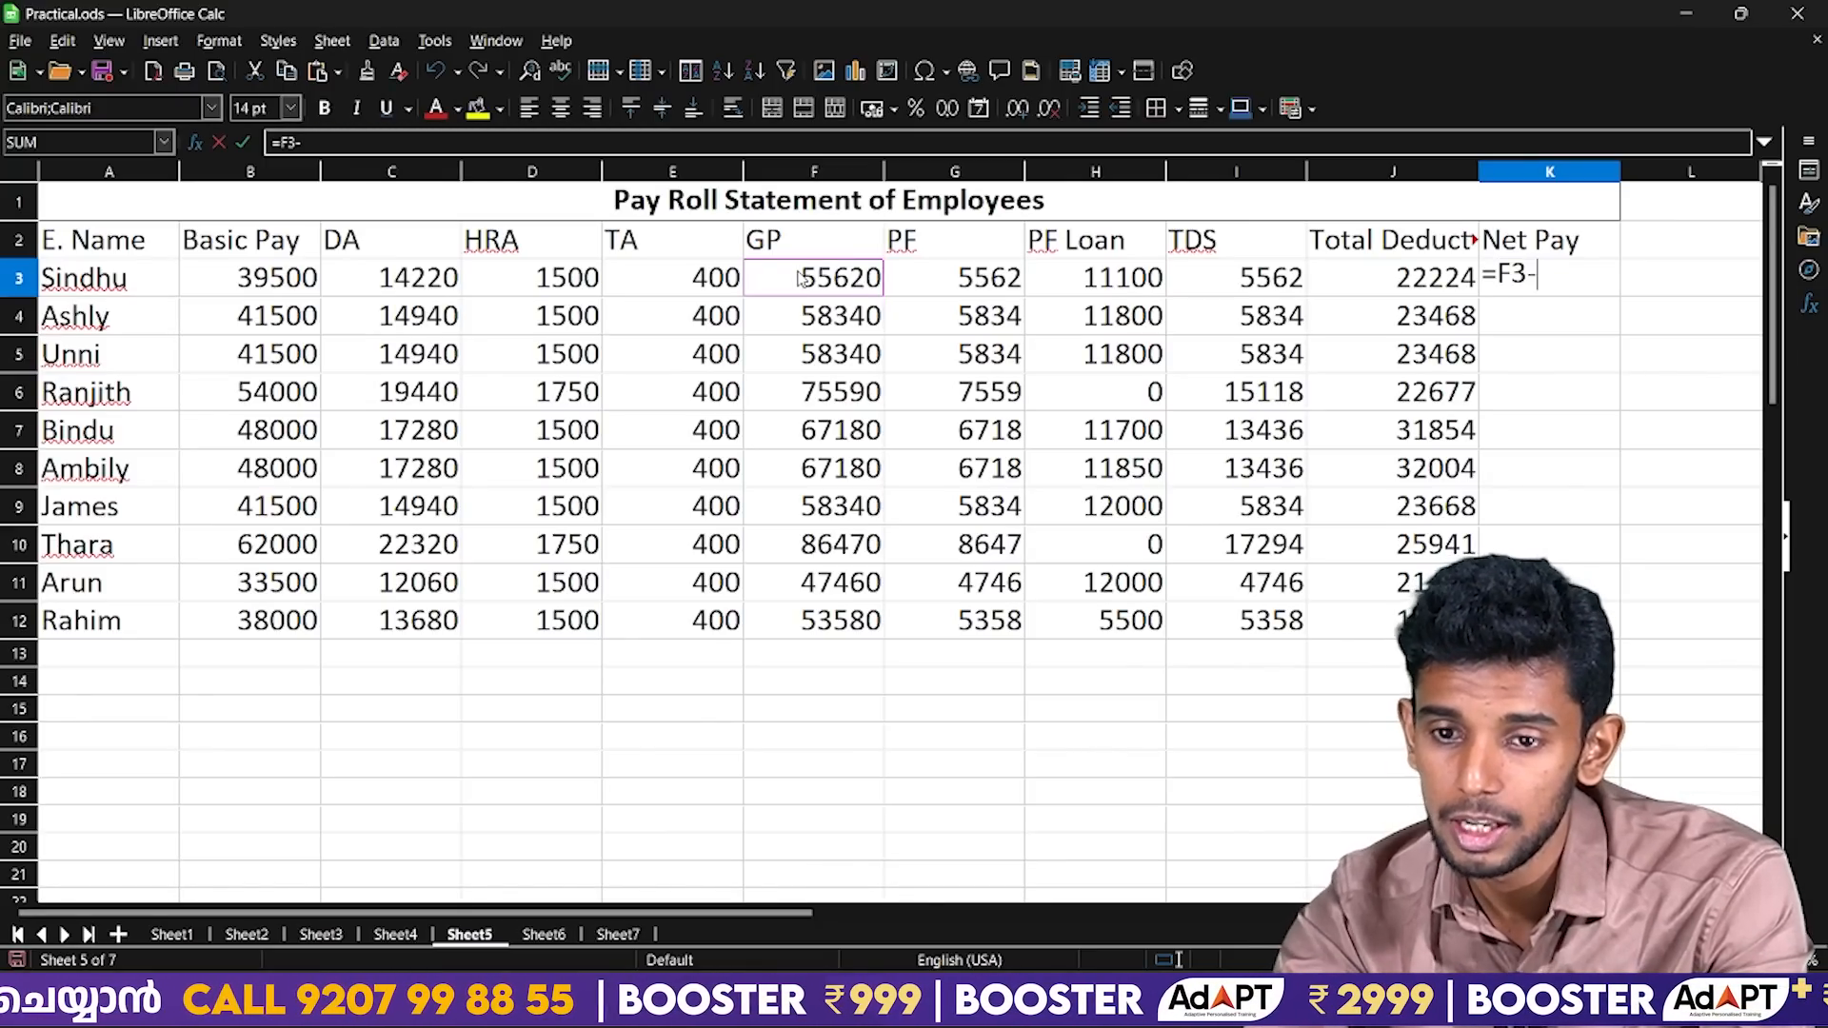
left_click(1364, 282)
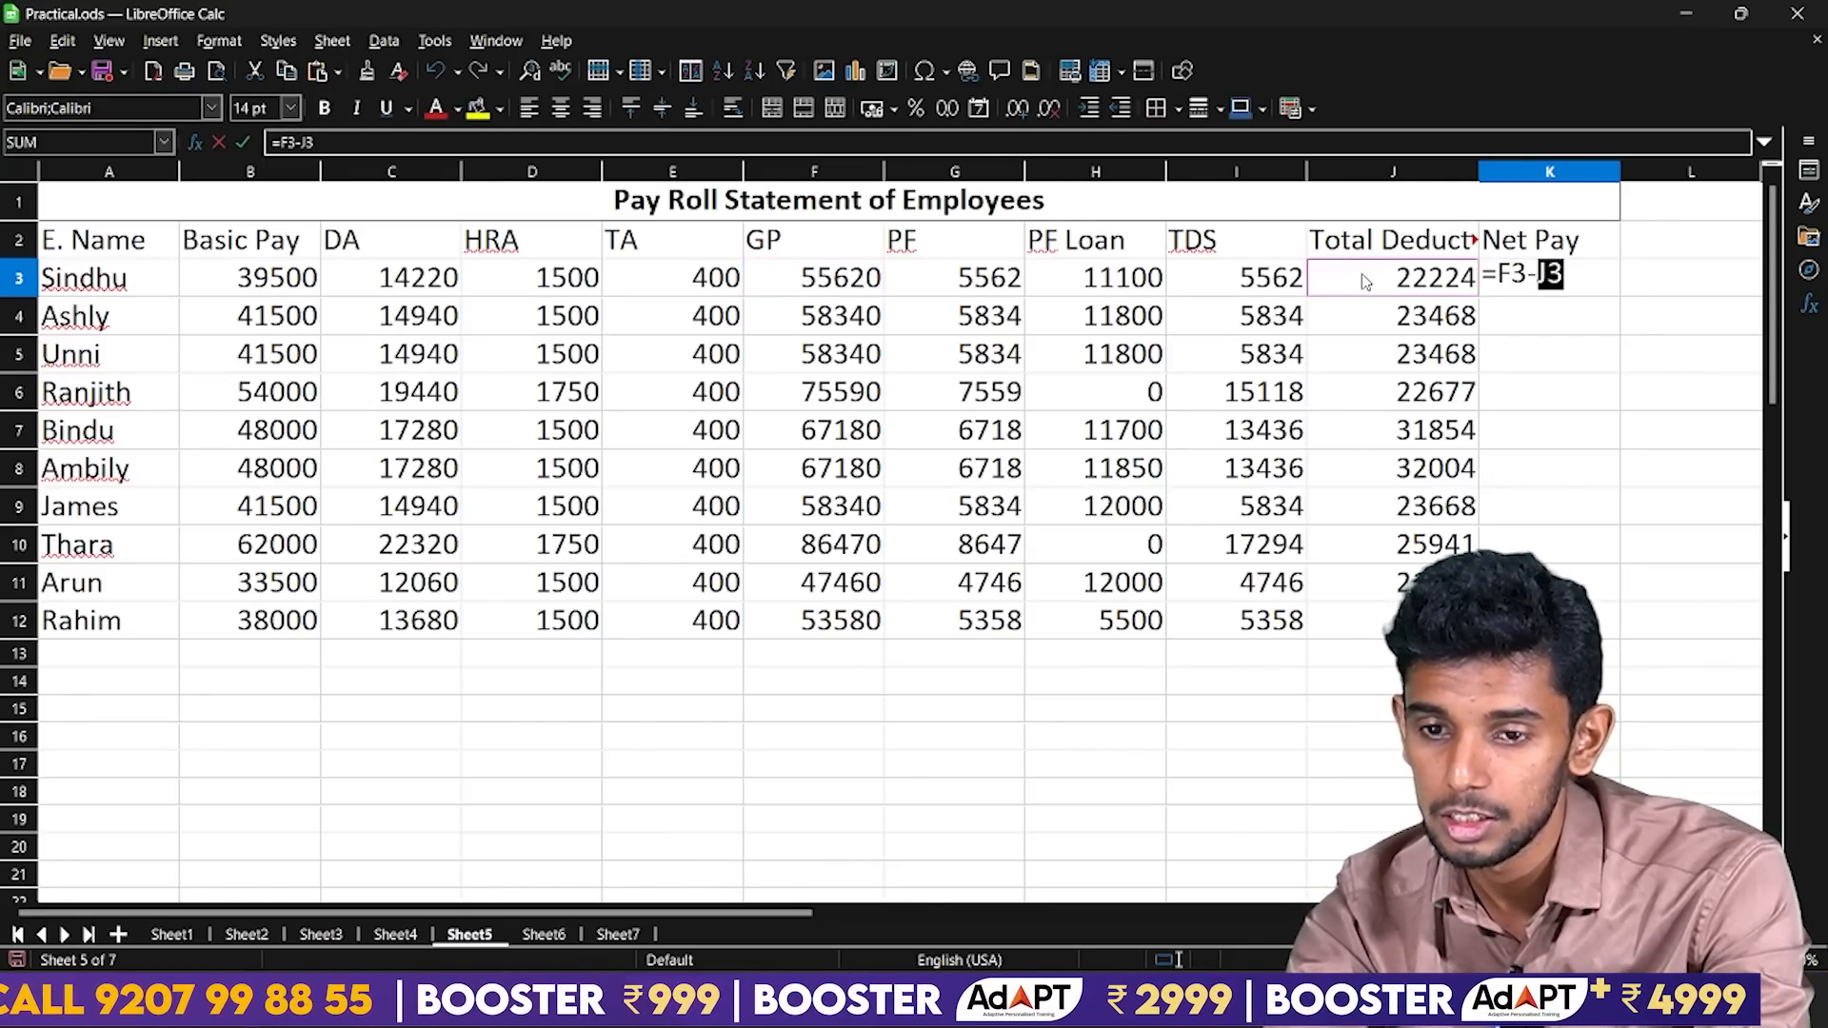
key("Return")
Fill the Net Pay formula from K3 down through K12.
left_click(1569, 276)
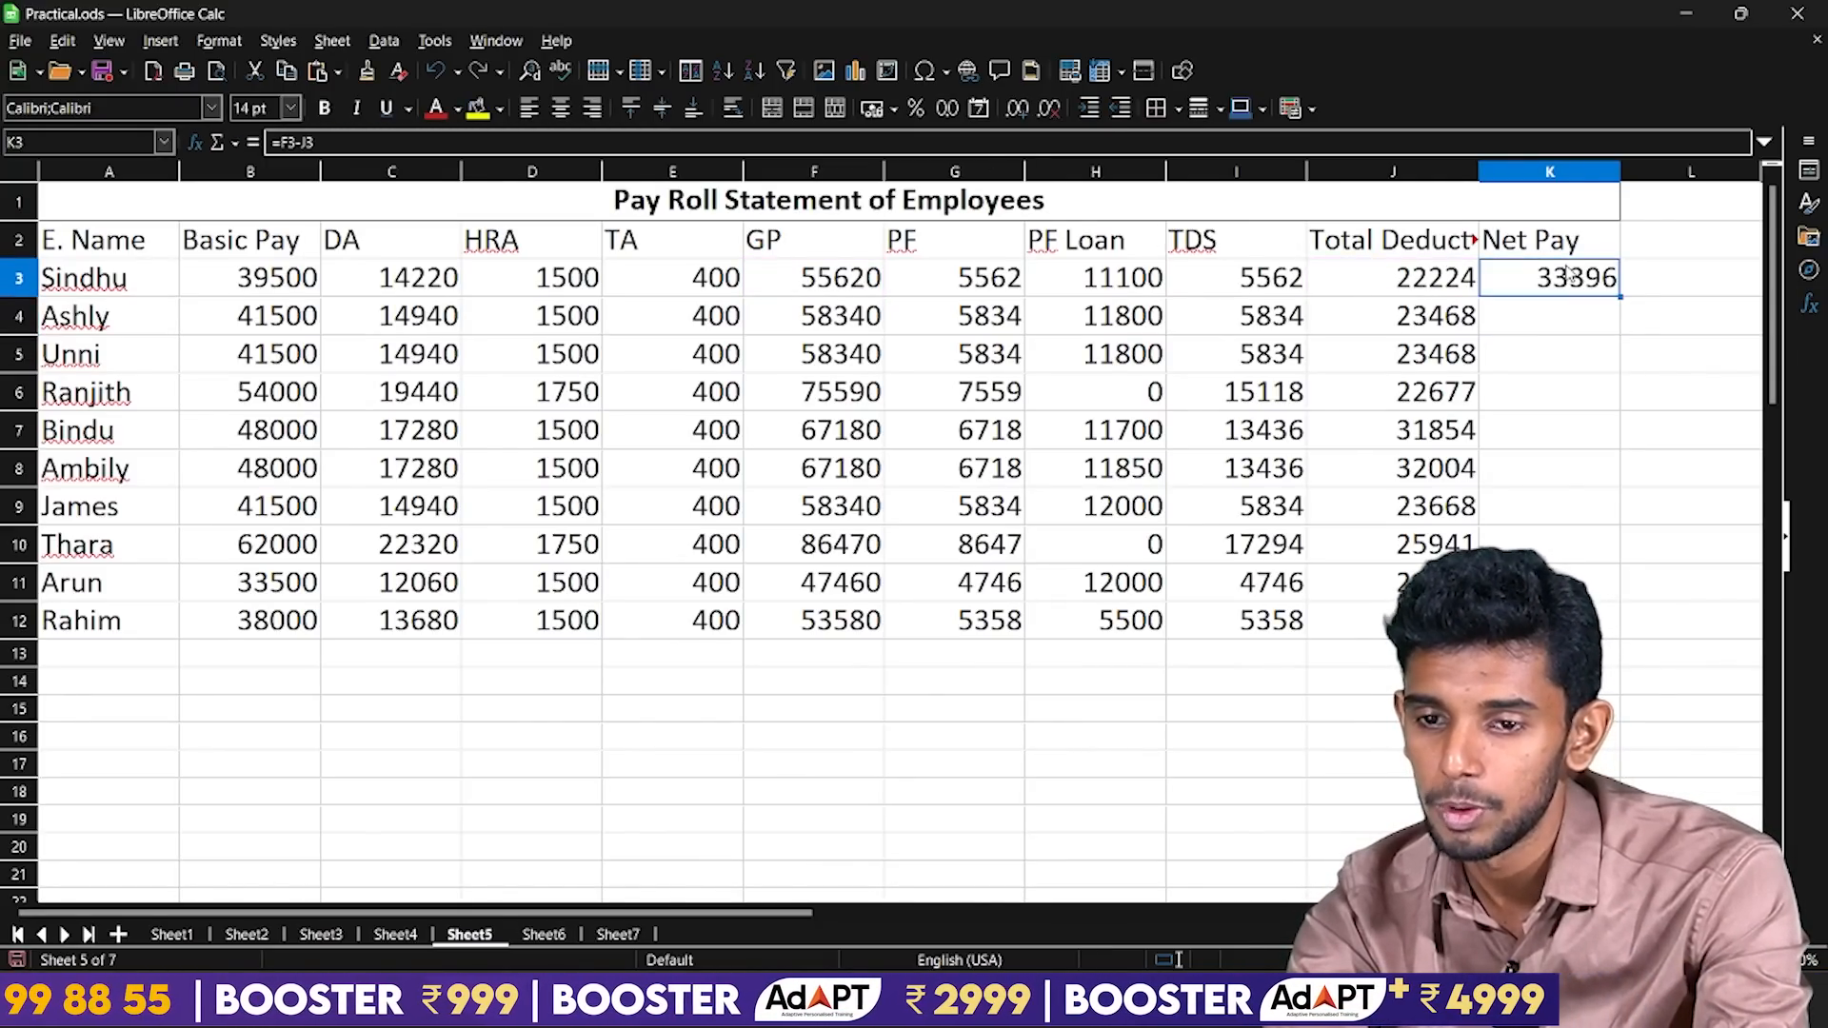
left_click_drag(1618, 297, 1609, 637)
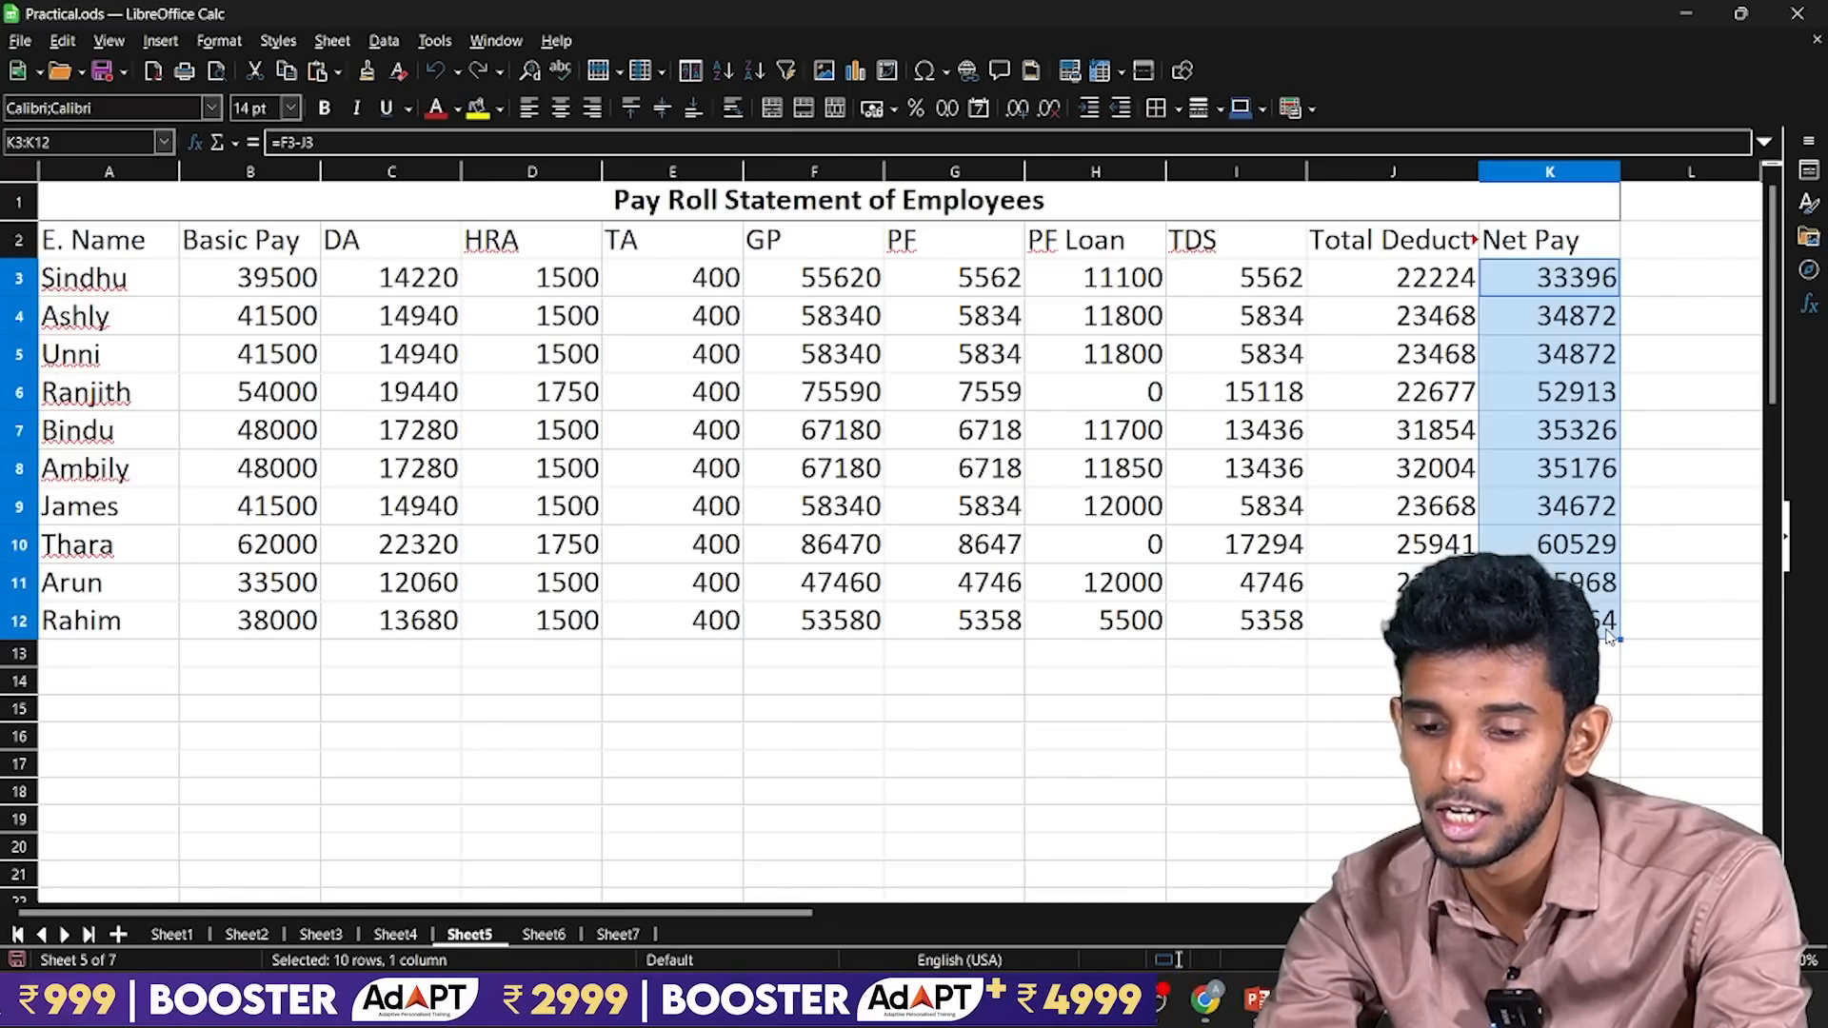
key("Up")
key("Down")
Switch to the PowerPoint question slides for a look and return to the payroll sheet in LibreOffice Calc.
key("alt+Tab")
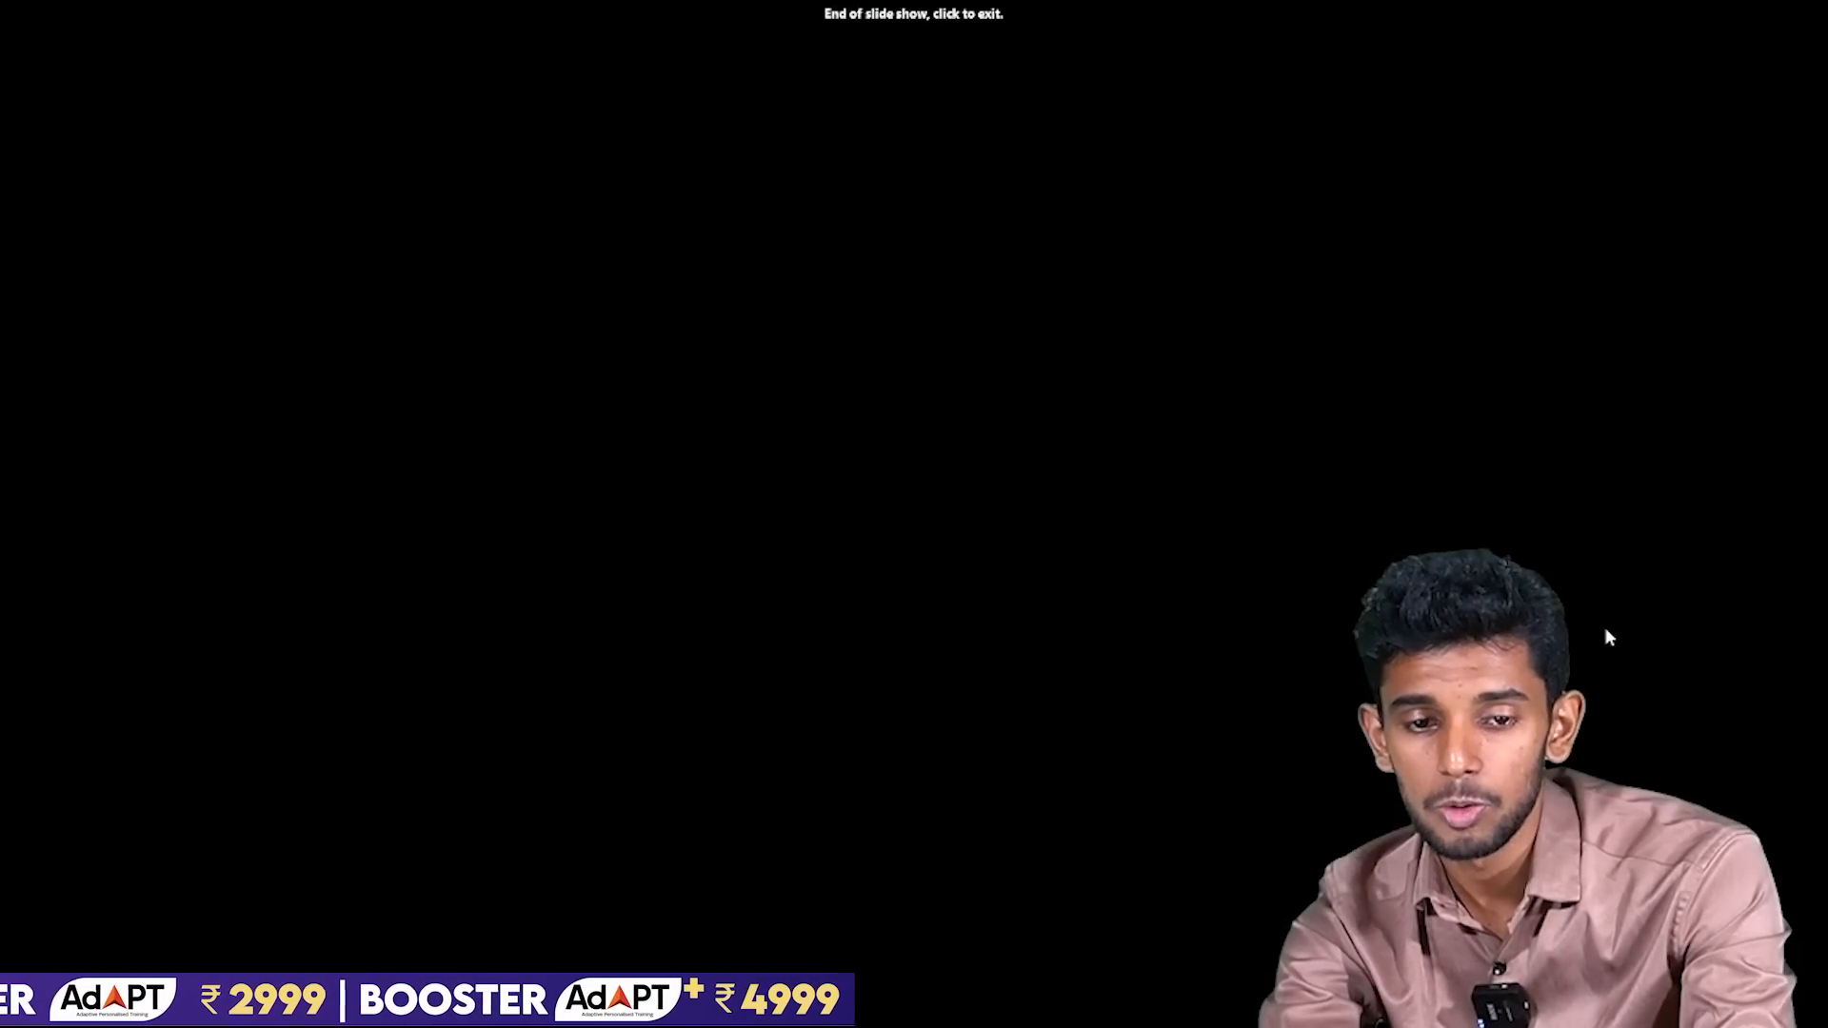
left_click(1604, 627)
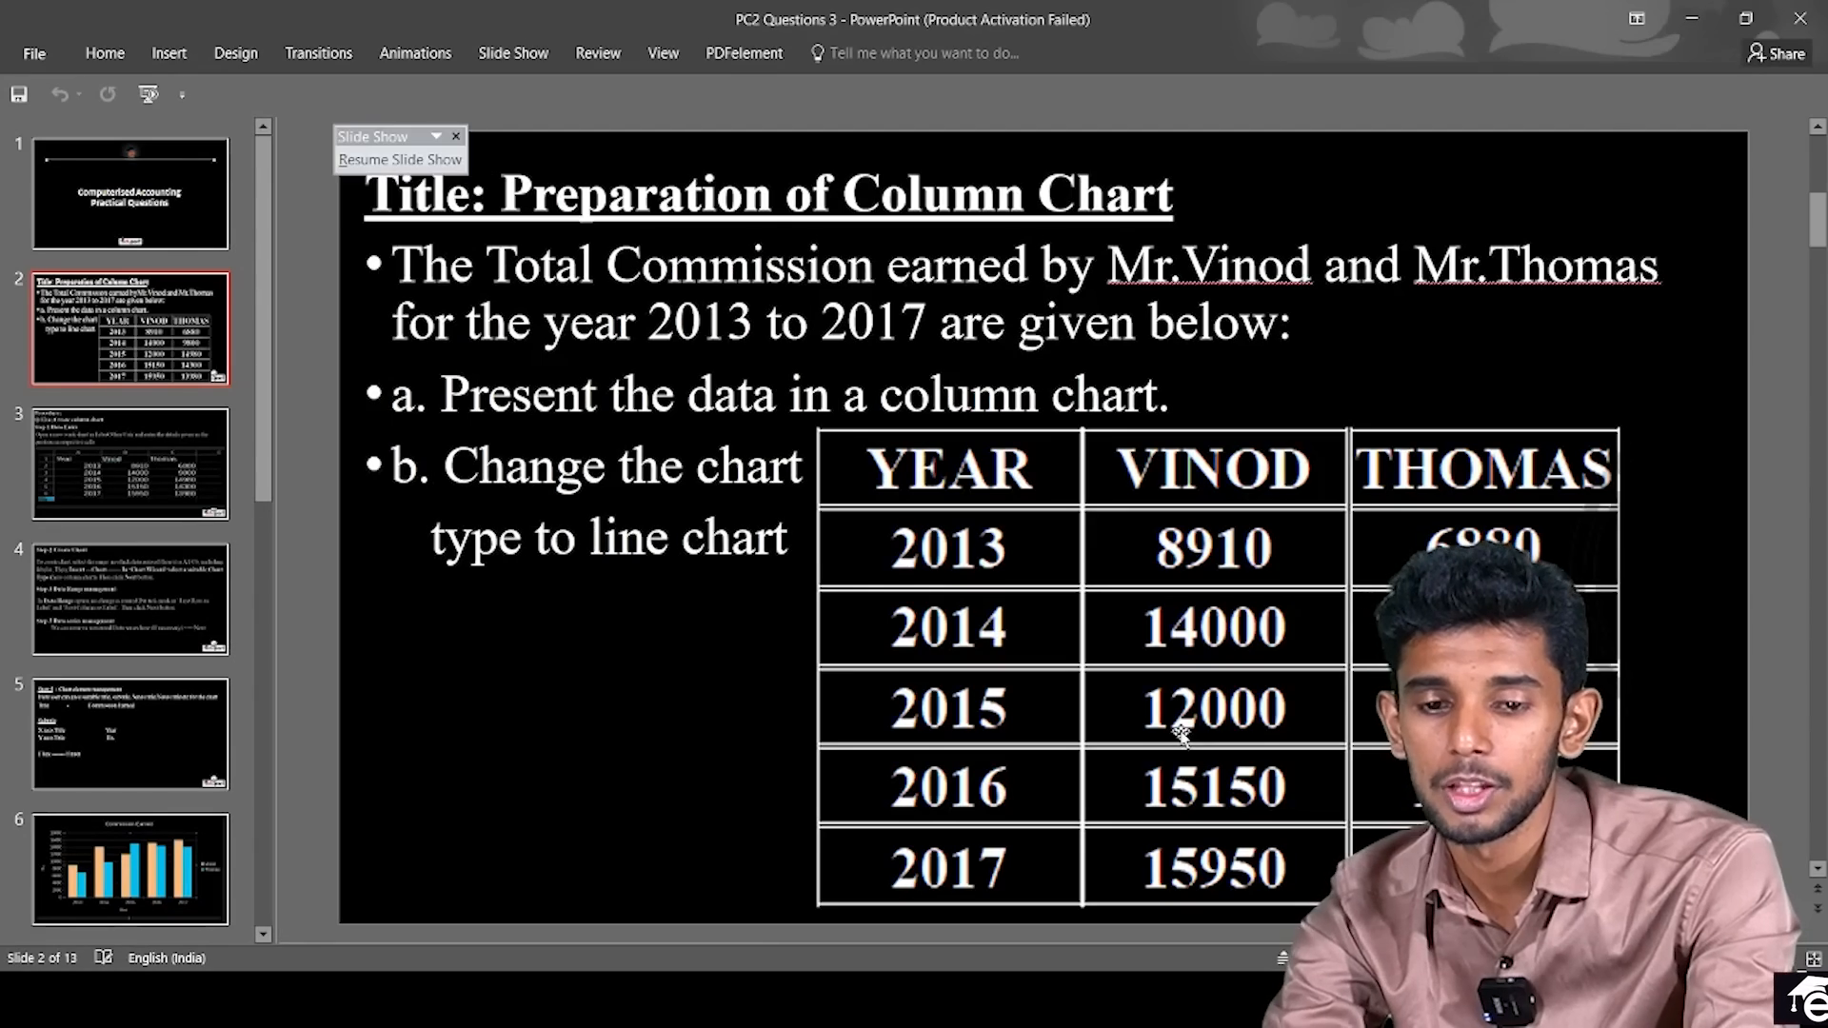
key("alt+Tab")
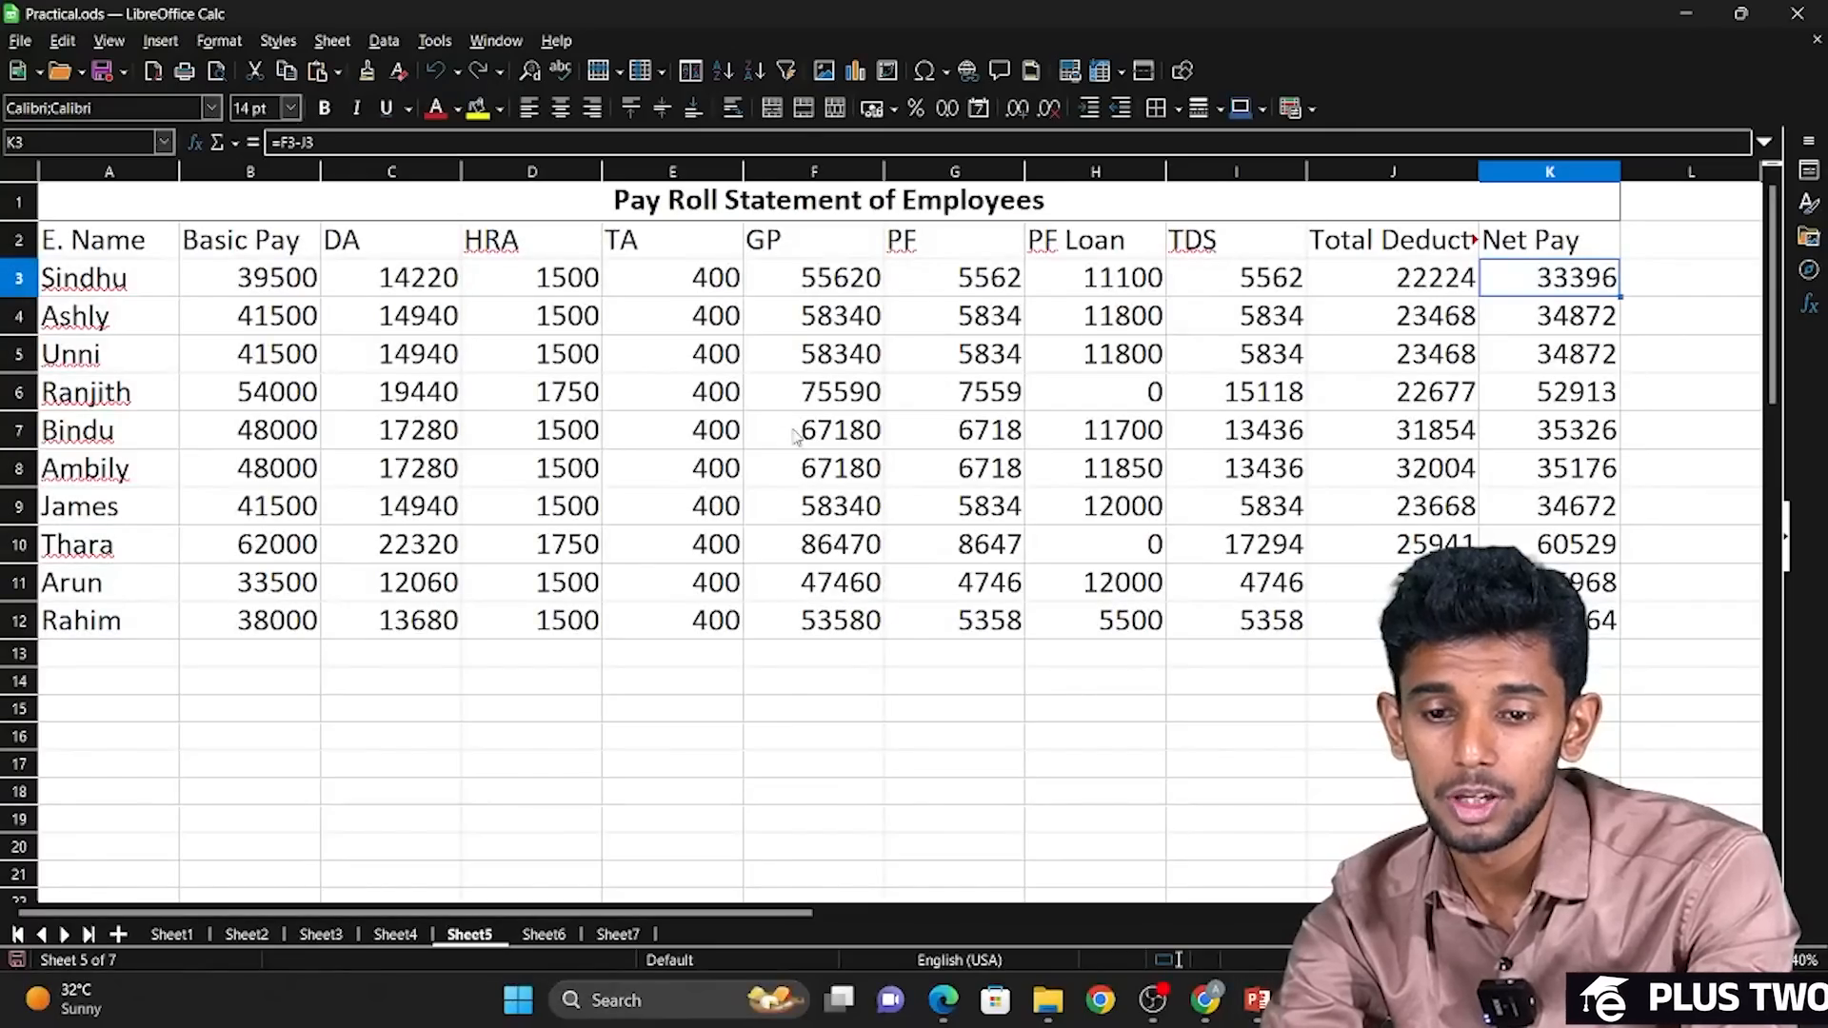
Compare the completed payroll statement in A1:K12 with the copy of the table starting at row 36.
left_click(796, 435)
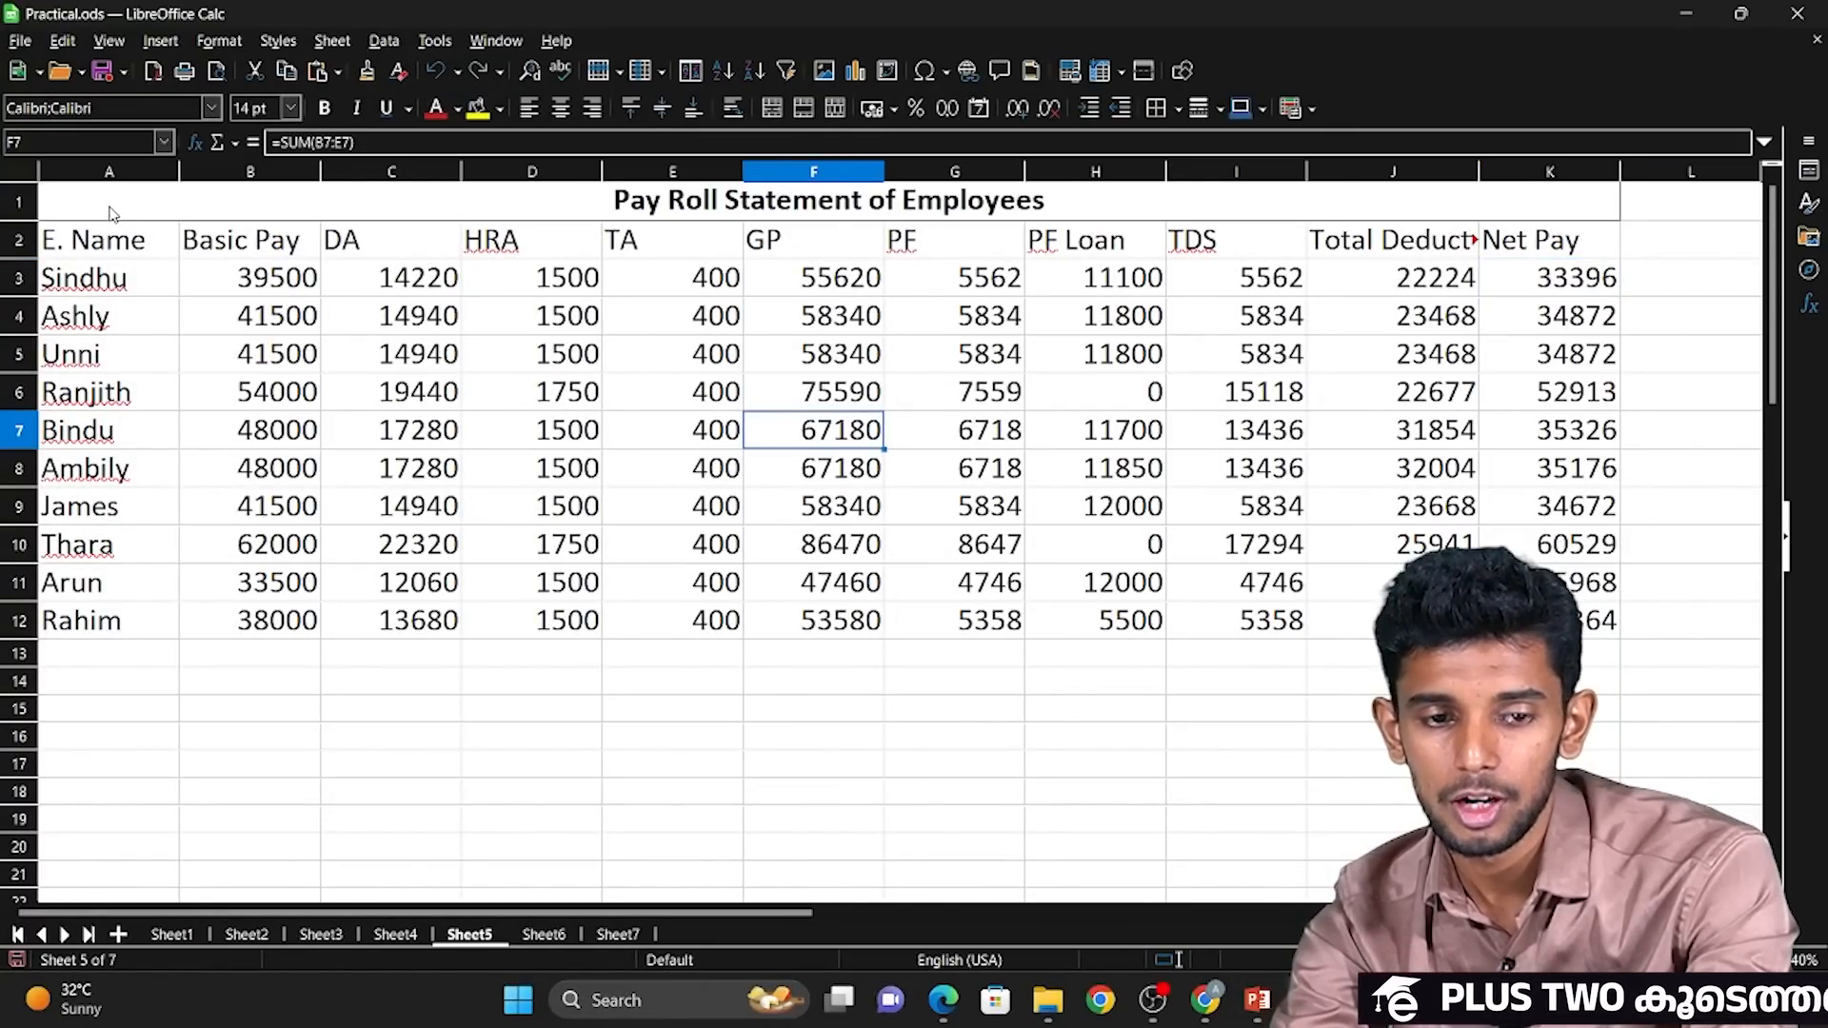
left_click_drag(109, 212, 238, 619)
scroll(706, 635, "down", 6)
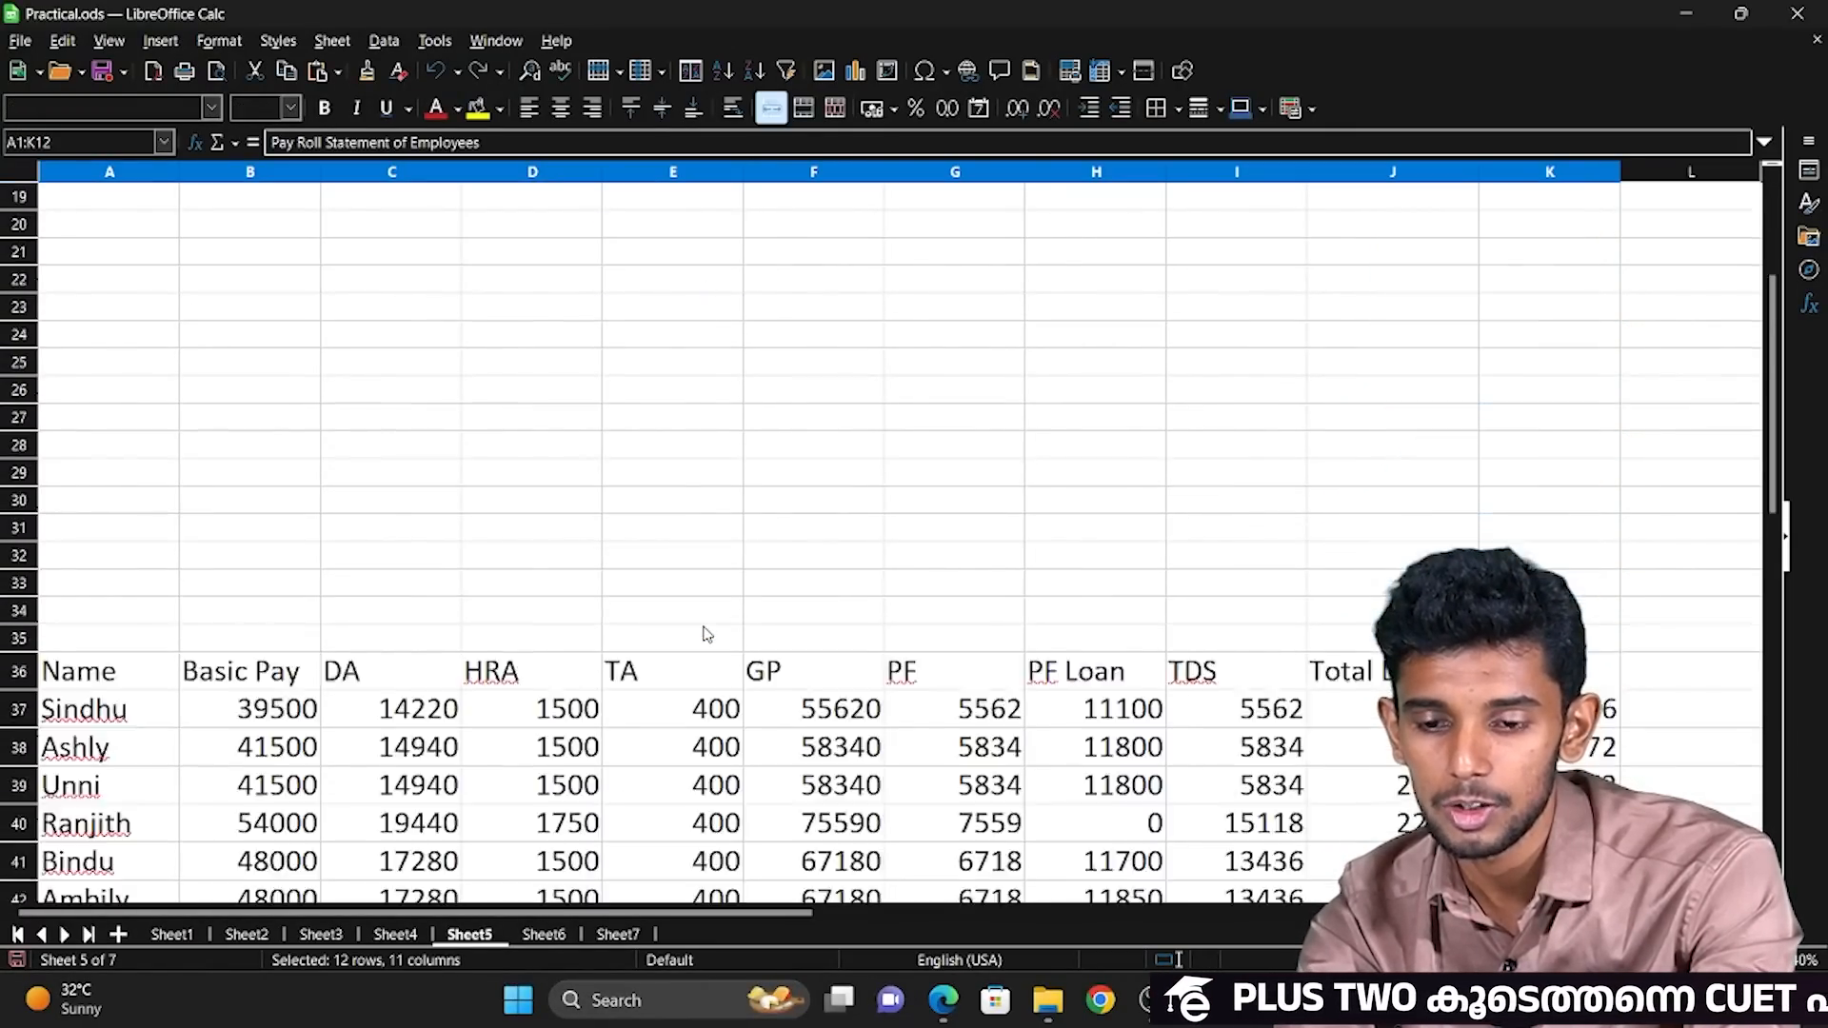
scroll(706, 634, "down", 10)
scroll(707, 634, "up", 11)
scroll(707, 634, "down", 15)
scroll(707, 634, "up", 13)
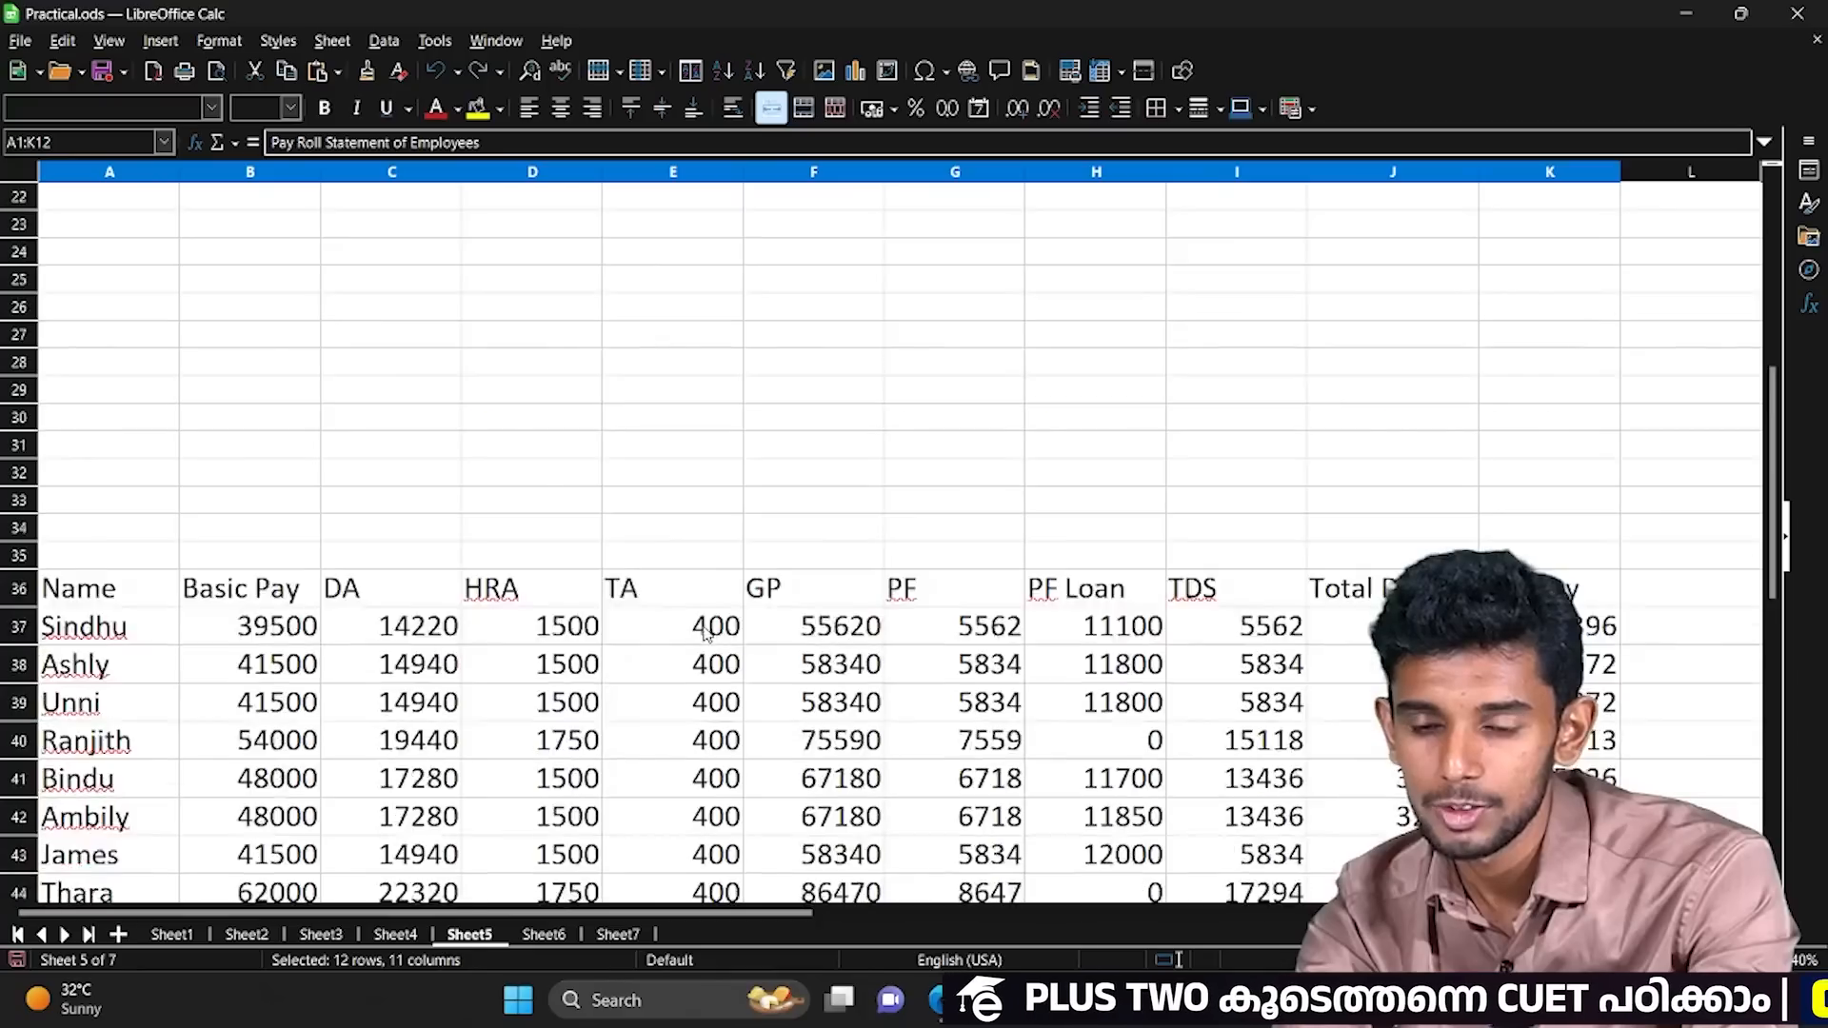
scroll(707, 634, "down", 5)
scroll(707, 634, "up", 1)
scroll(706, 634, "up", 11)
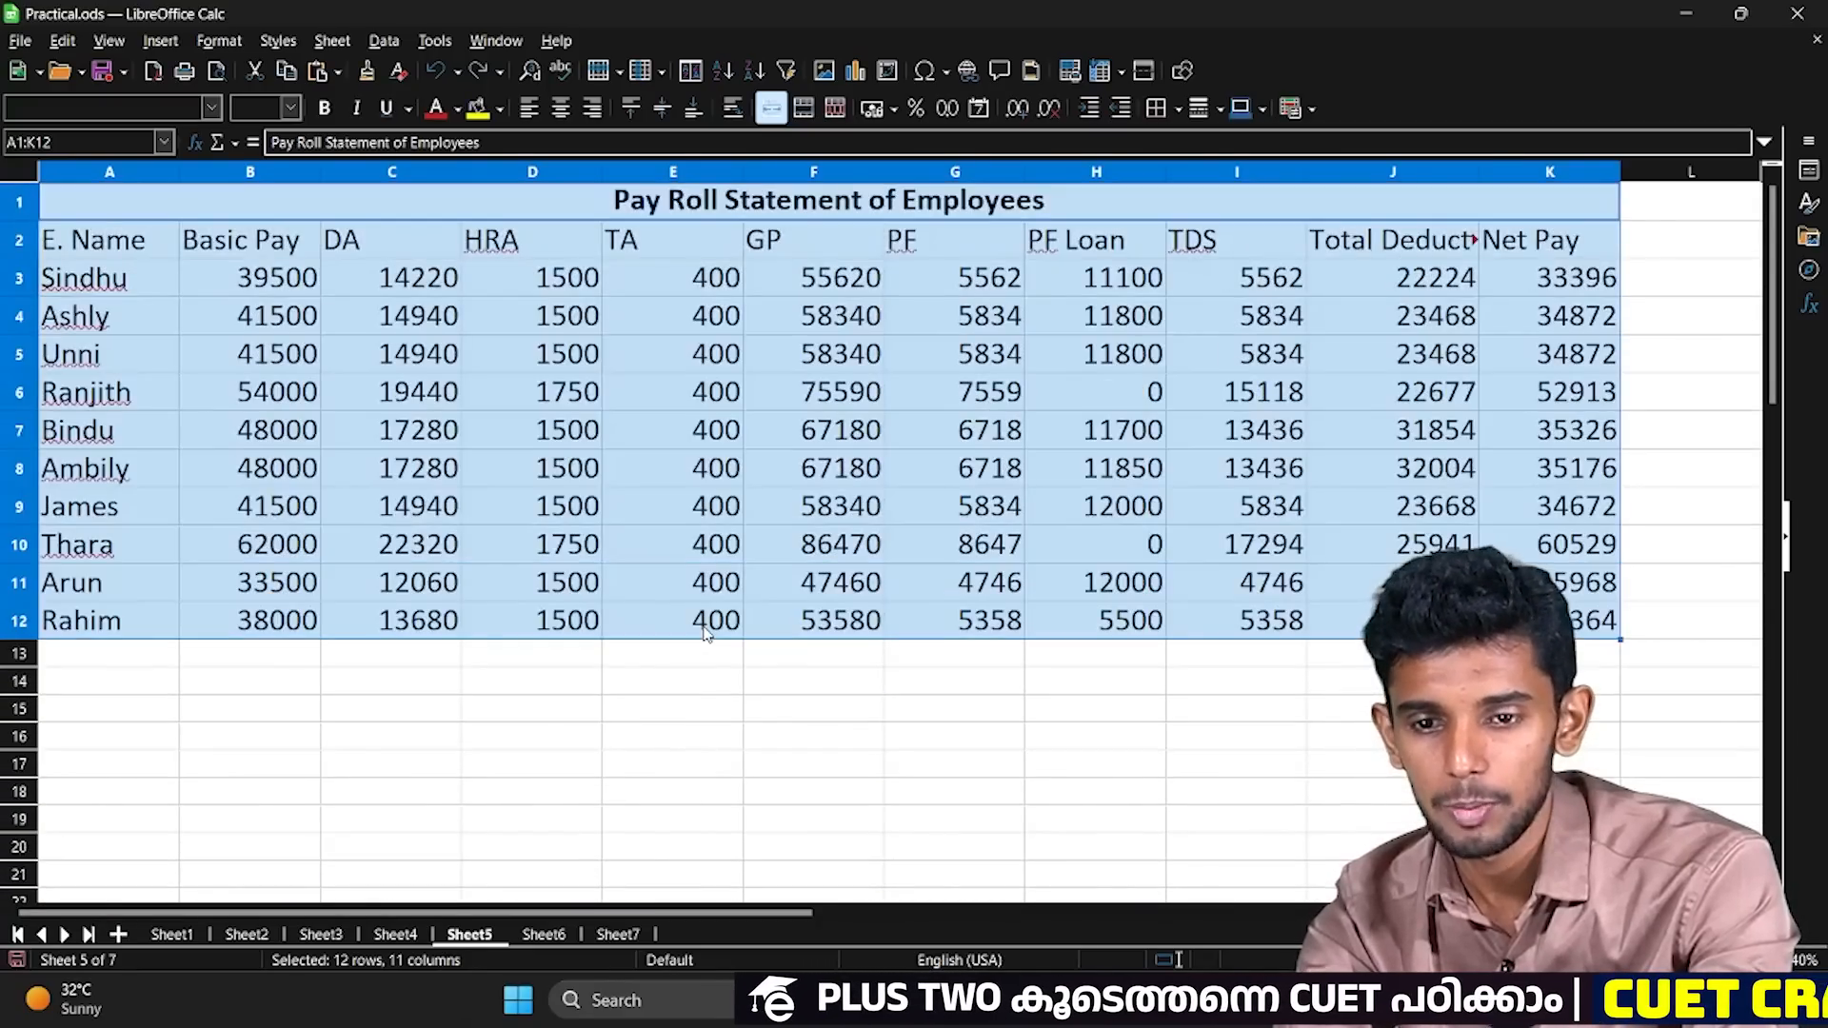
Review the Basic Pay and PF Loan columns, the Net Pay heading and the whole statement in A1:K12.
left_click(677, 479)
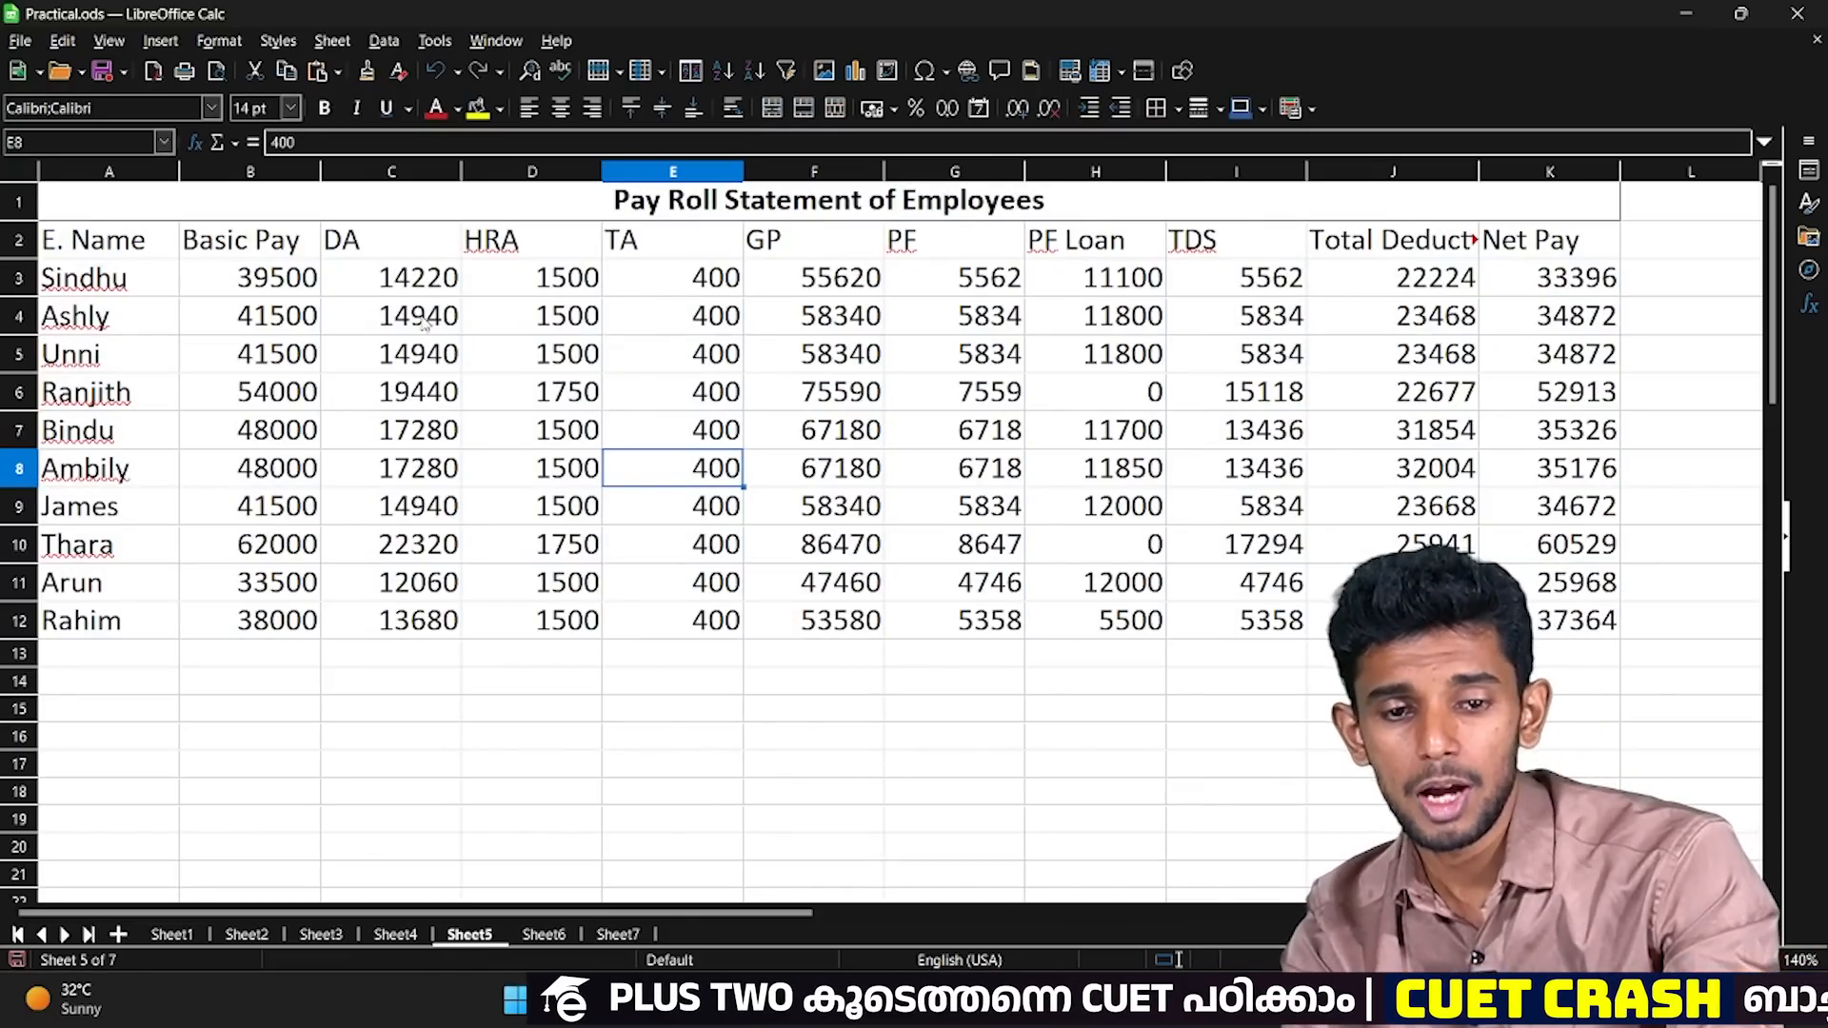
left_click_drag(264, 278, 311, 629)
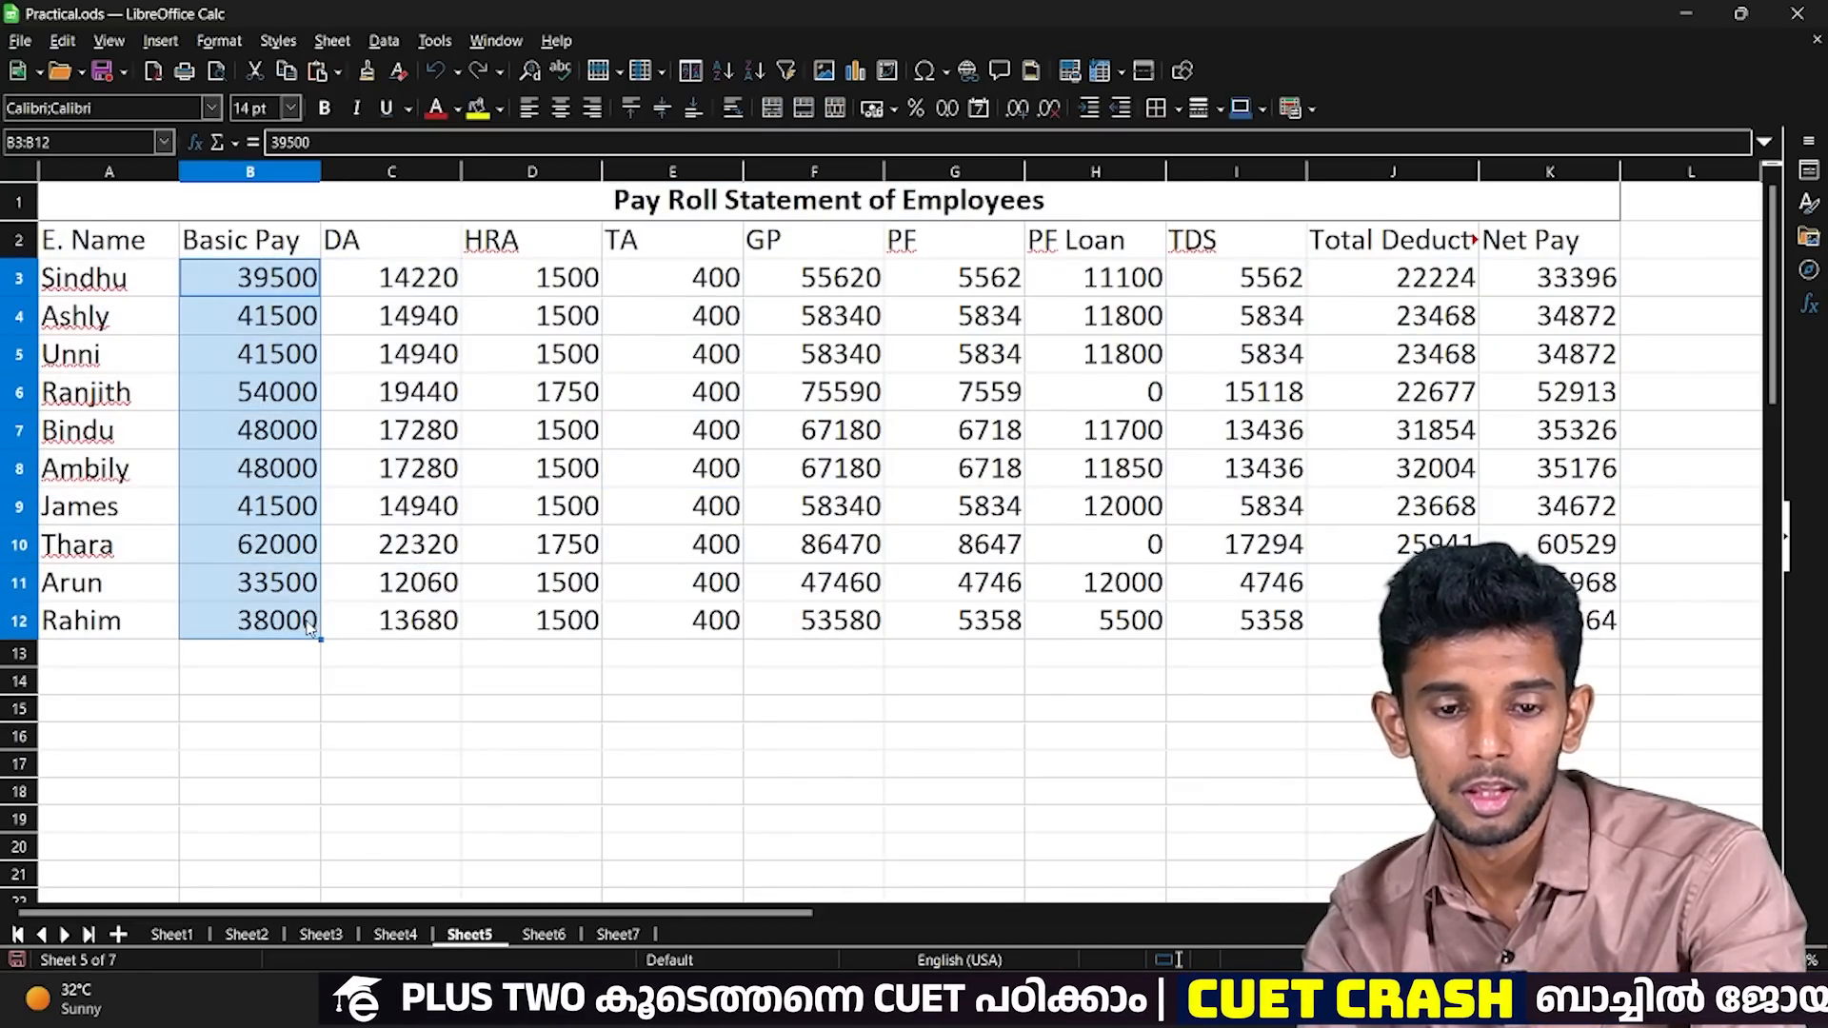
left_click_drag(1149, 290, 1152, 627)
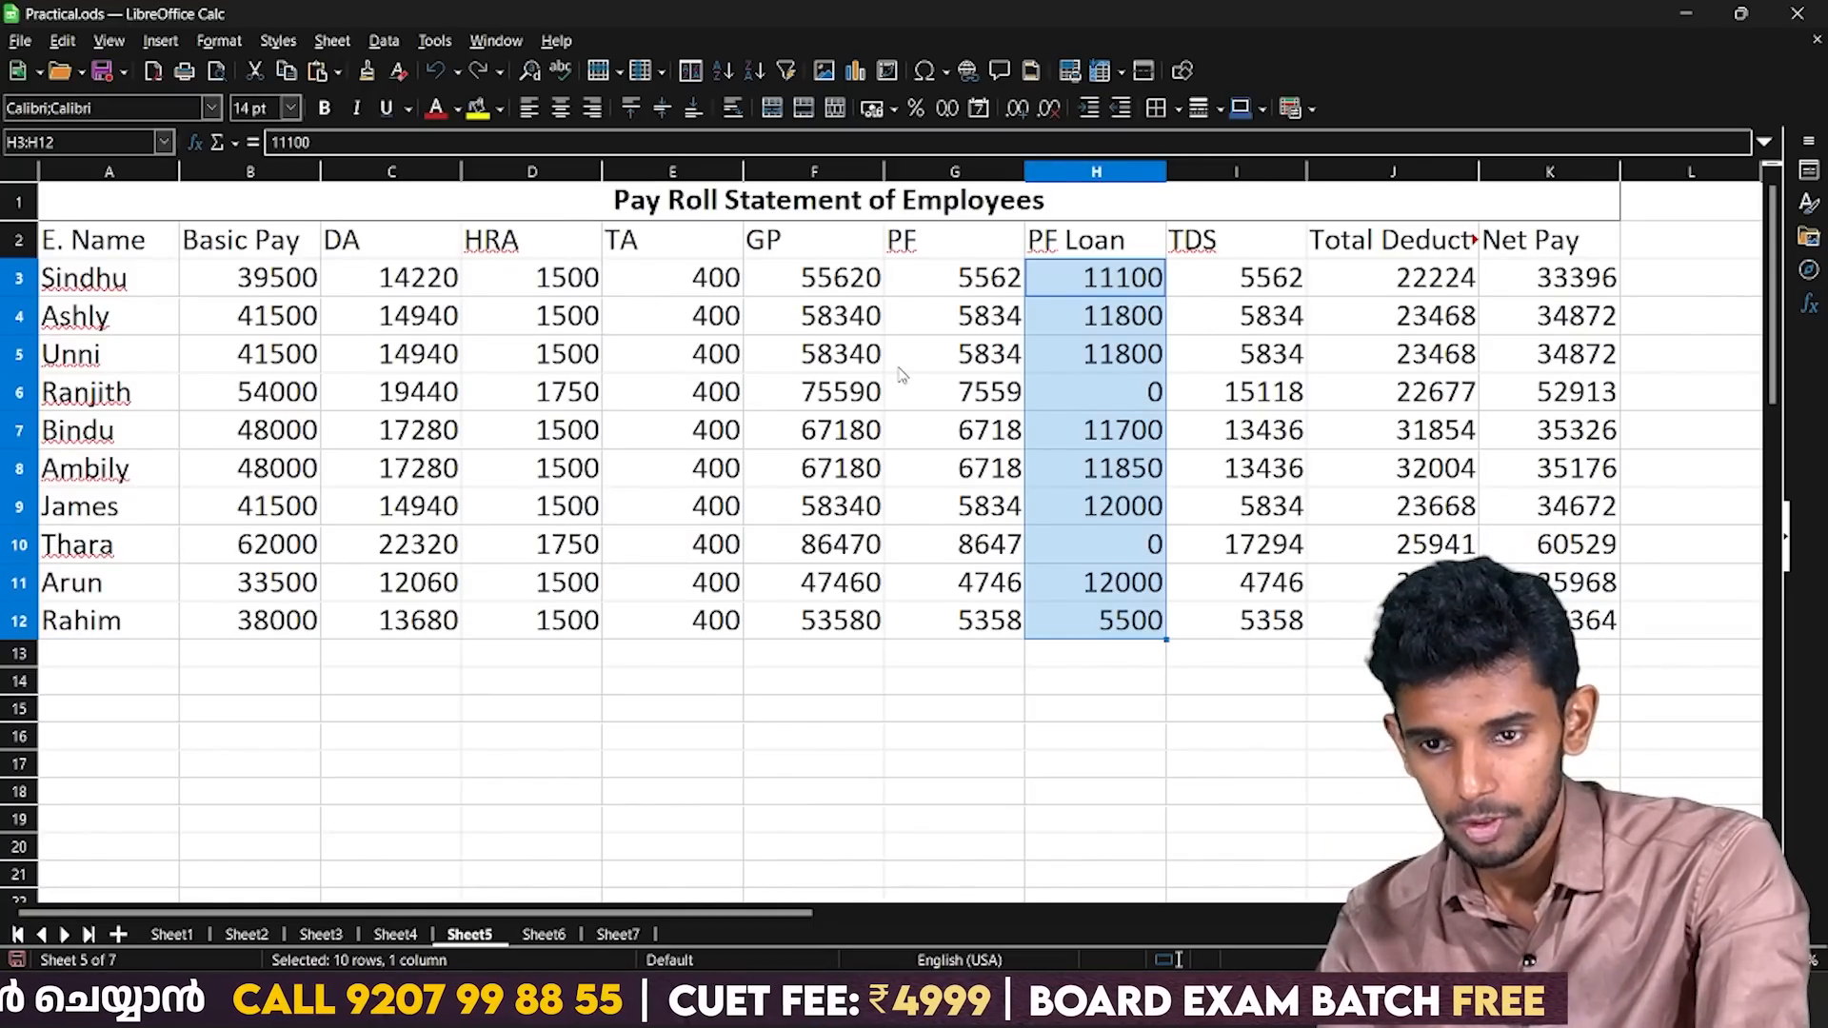
left_click(1504, 244)
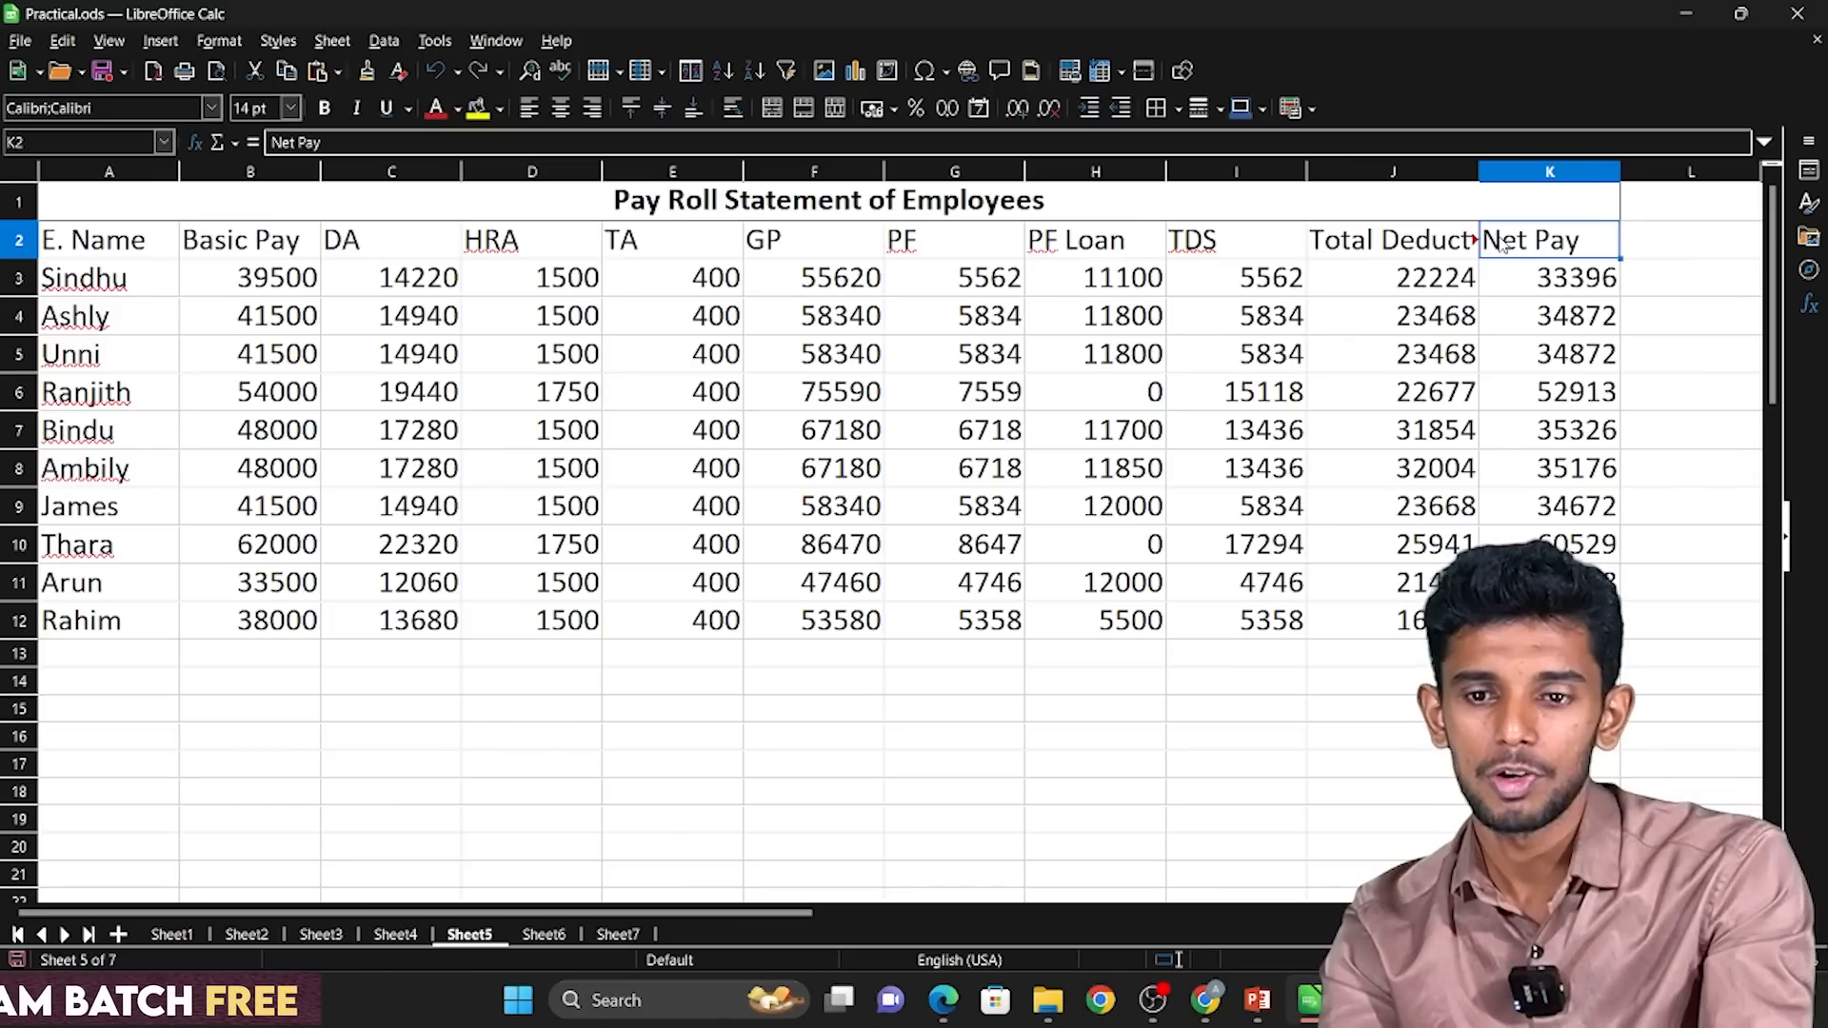
left_click_drag(518, 204, 650, 624)
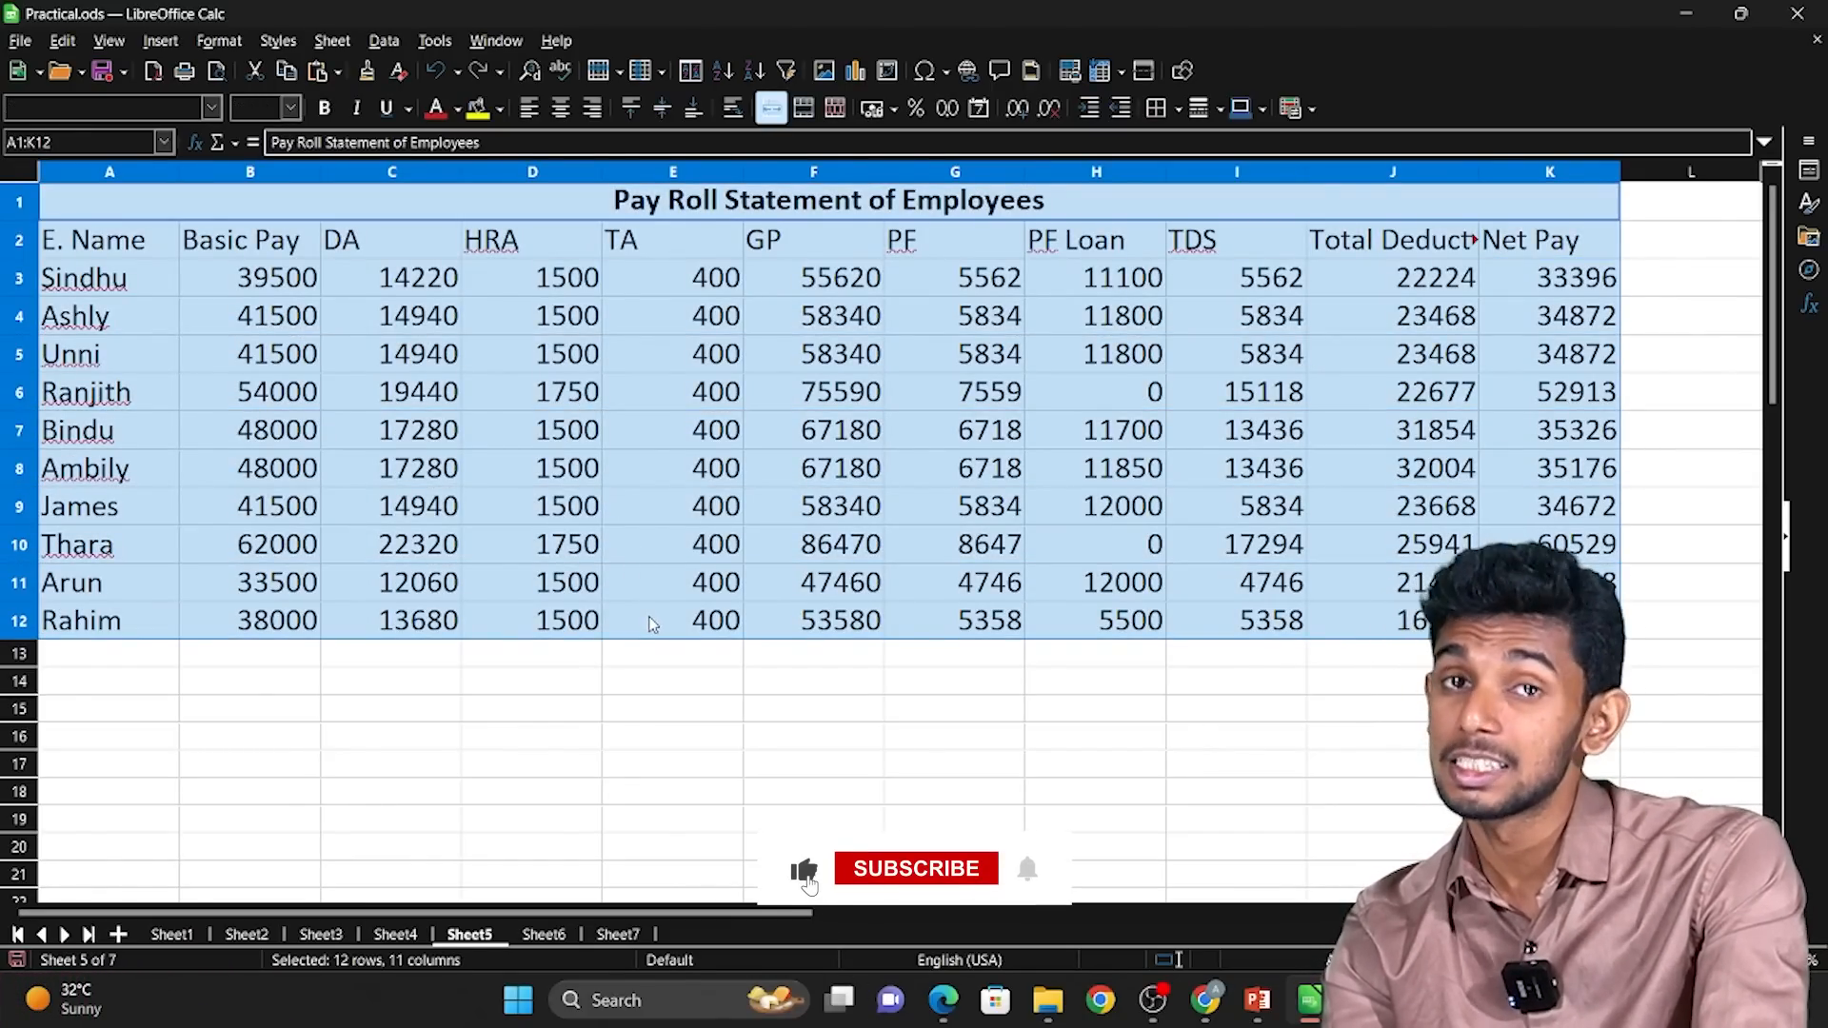